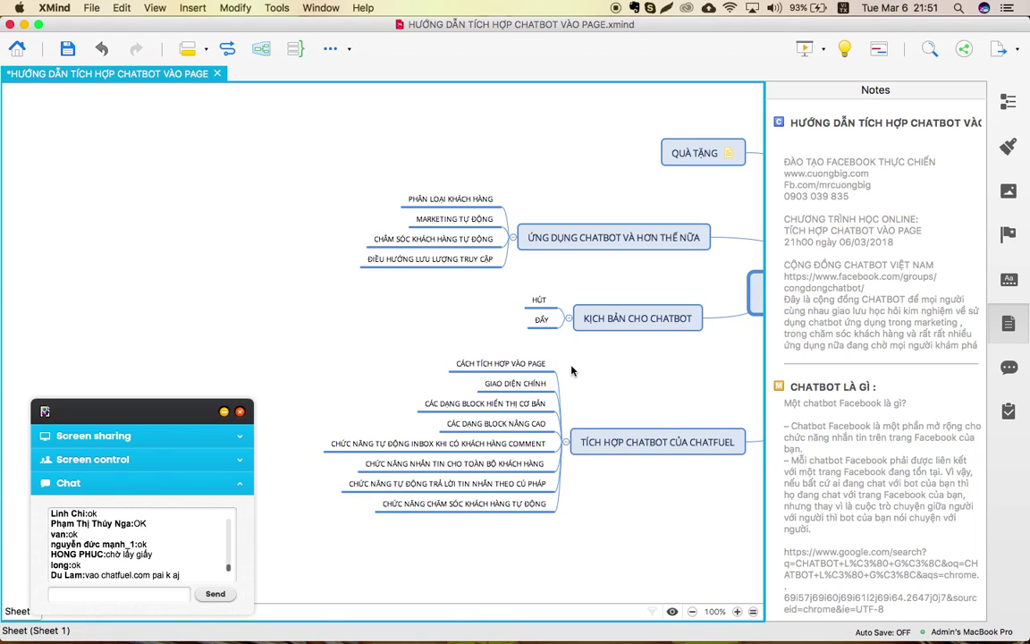
scroll(573, 371, right, 15)
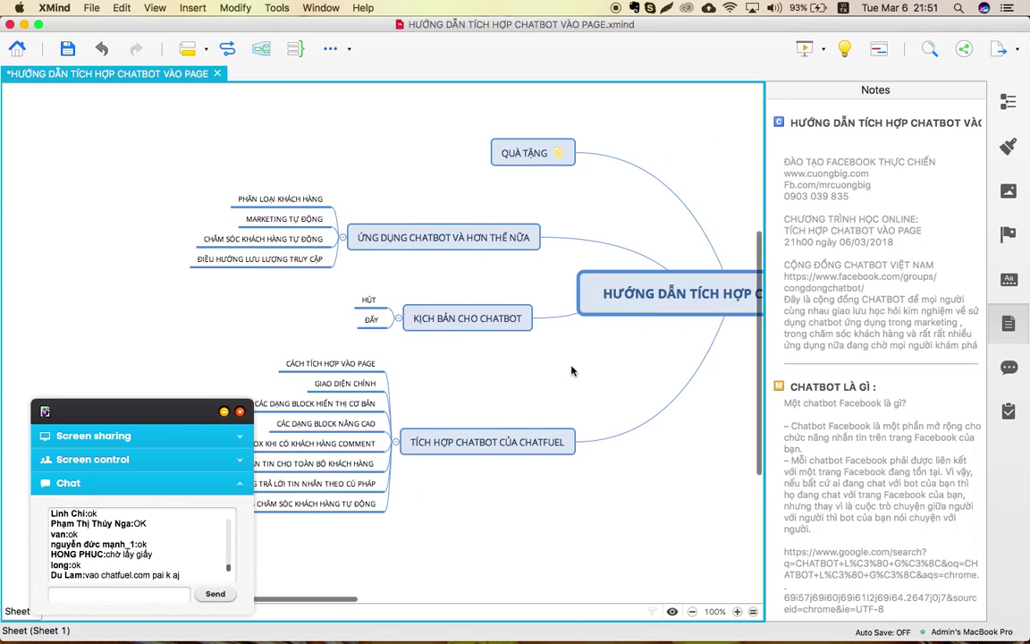
scroll(572, 370, right, 5)
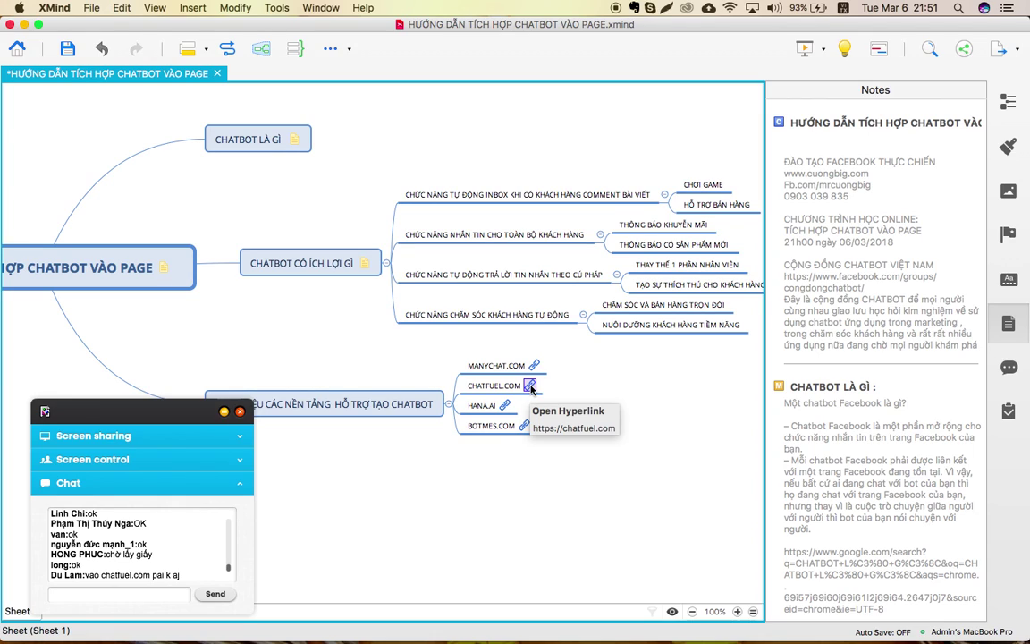
click(534, 390)
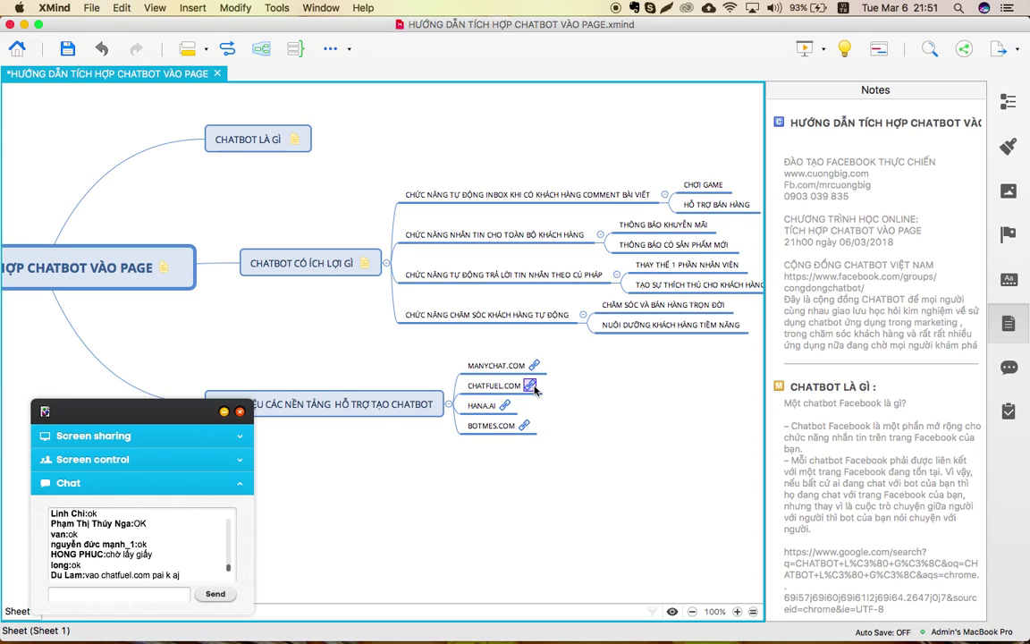
click(94, 593)
text(https://chatfuel.com/)
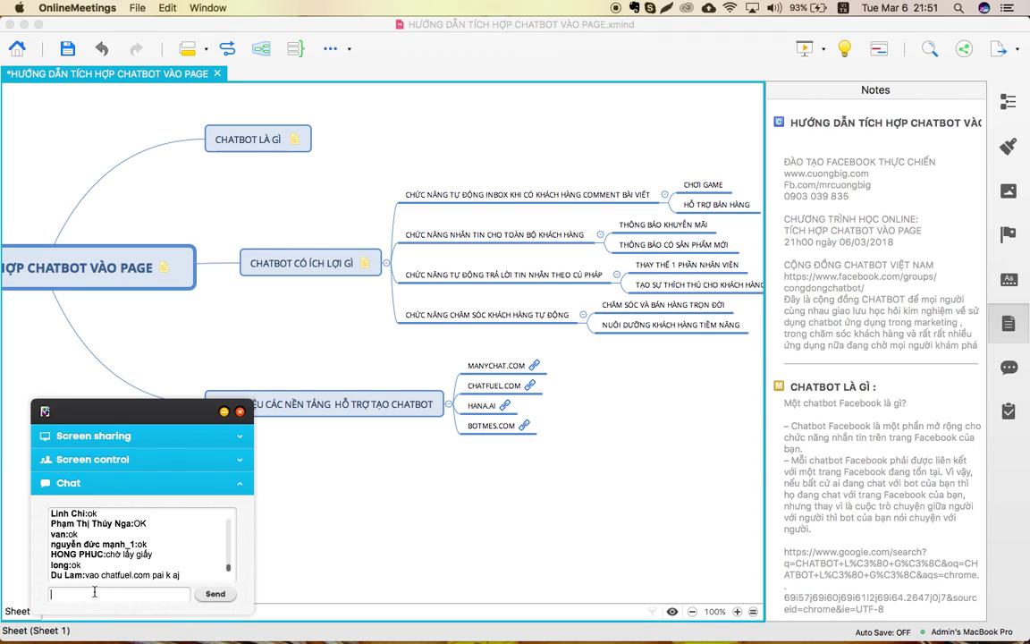
key(Return)
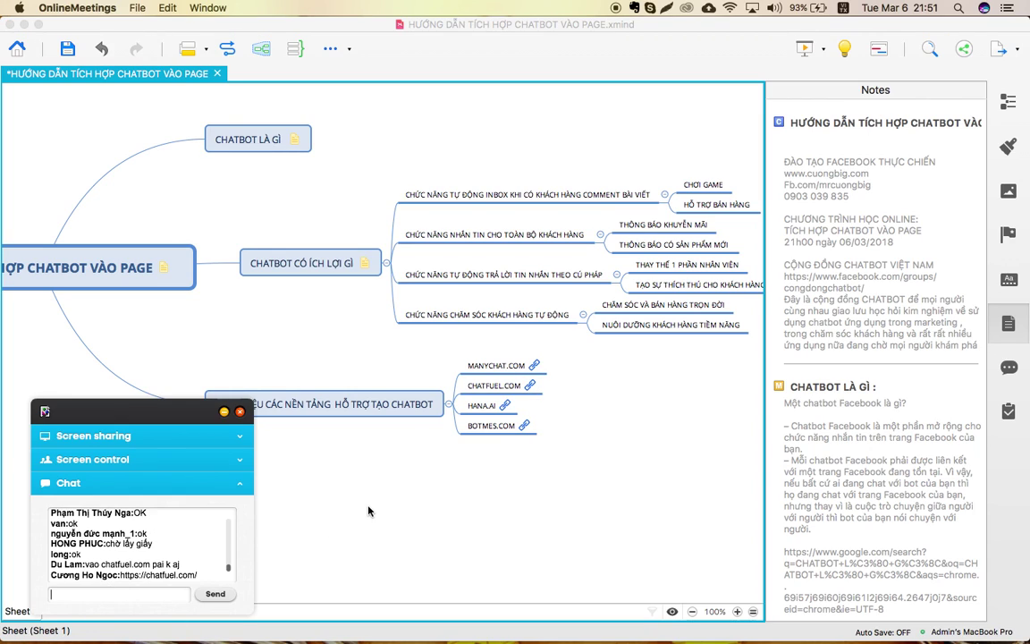
scroll(369, 510, left, 5)
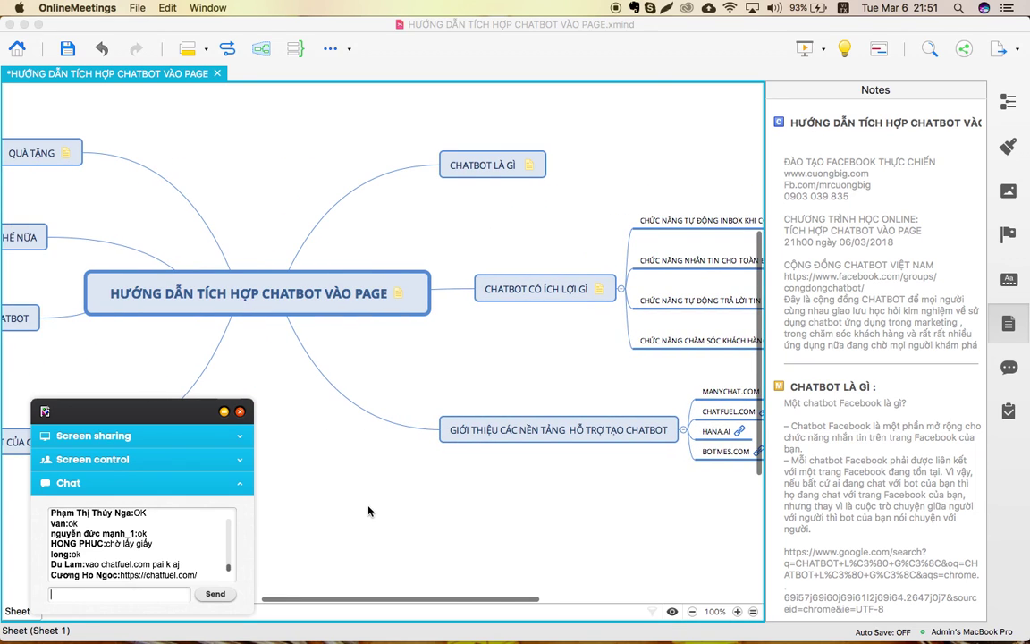
scroll(368, 511, left, 10)
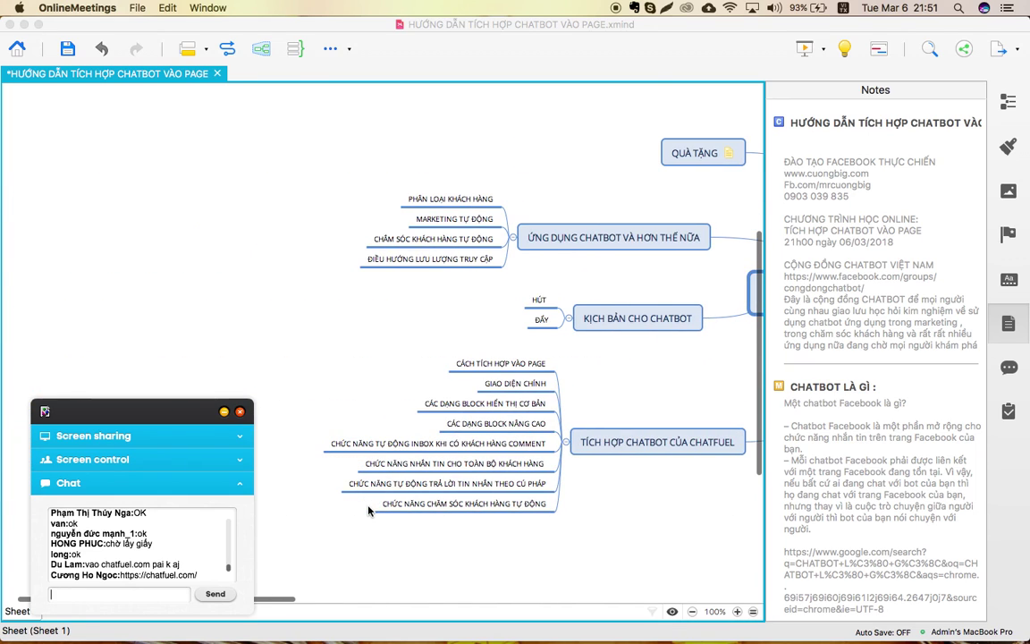
scroll(368, 511, right, 2)
scroll(368, 511, up, 2)
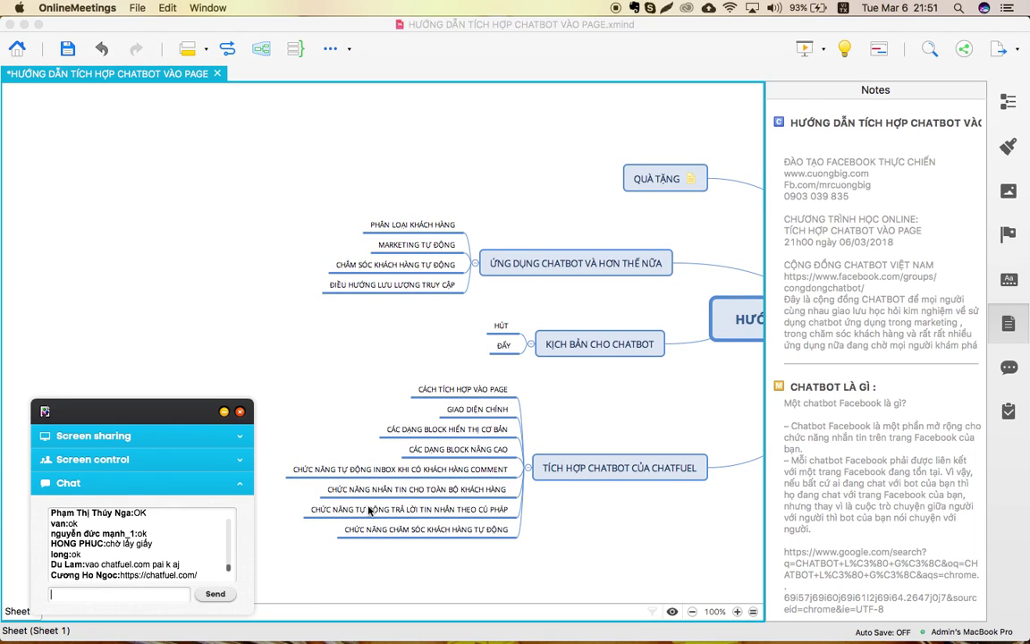
Minimize XMind and switch to the Chrome space showing chatfuel.com.
click(25, 25)
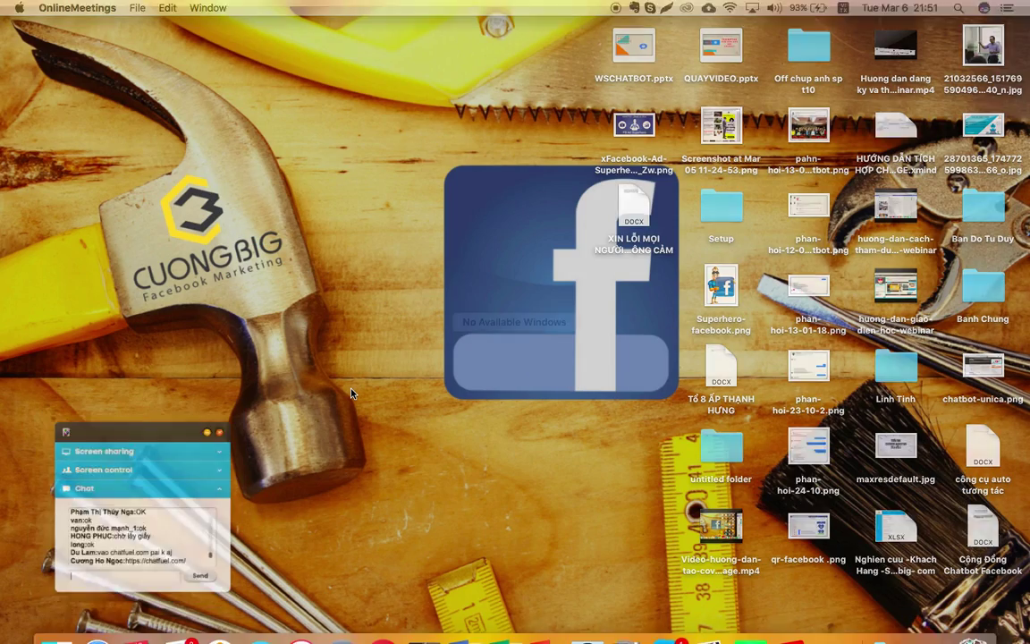
key(ctrl+Up)
click(792, 54)
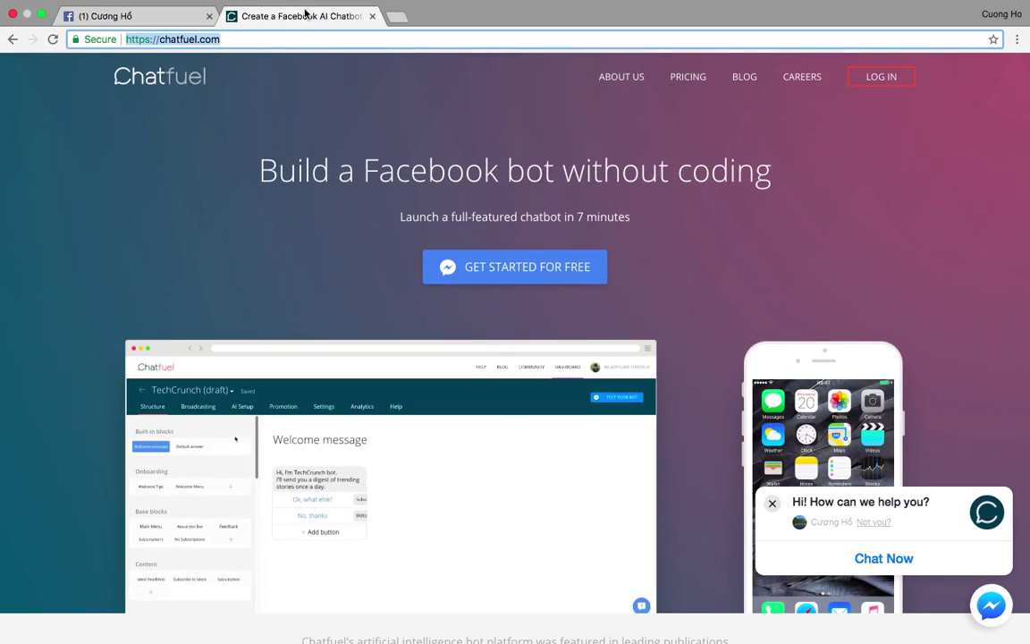
click(982, 227)
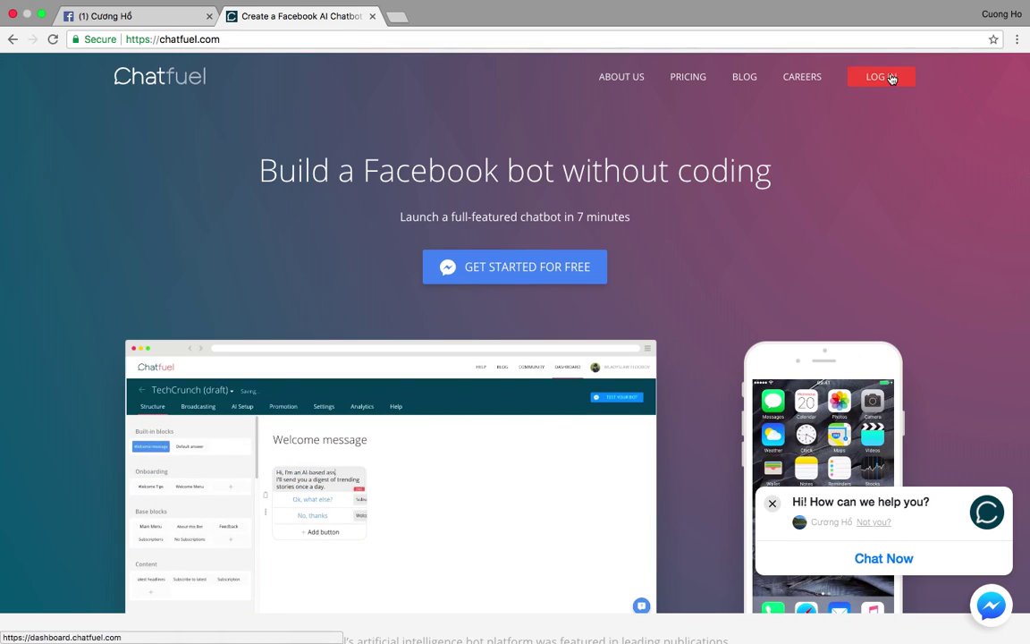
Start the free Chatfuel sign-up, continue with Facebook and allow managing the pages.
click(524, 272)
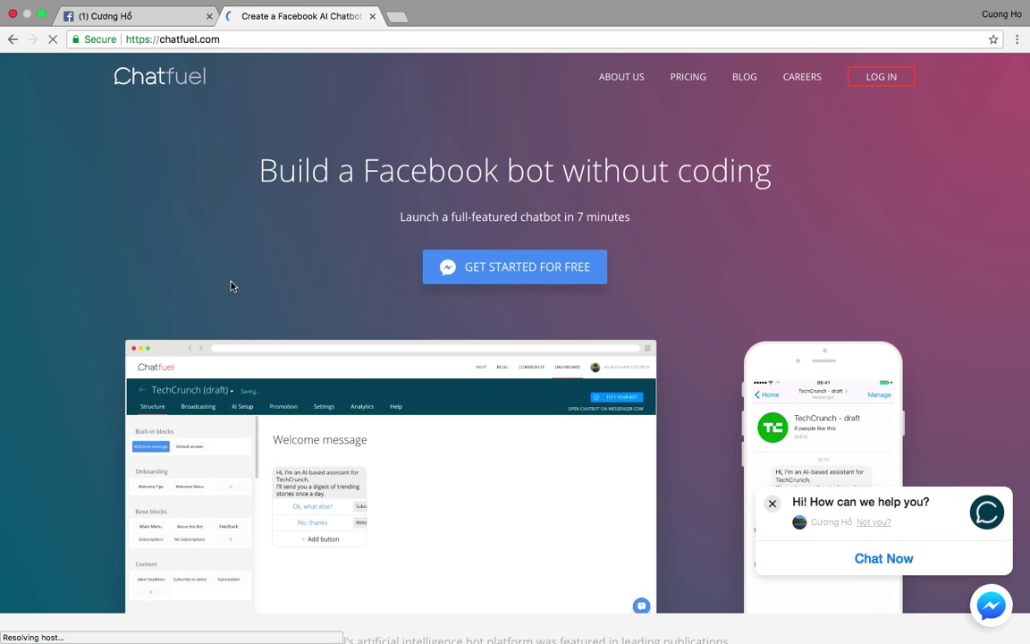
mouse_move(54, 636)
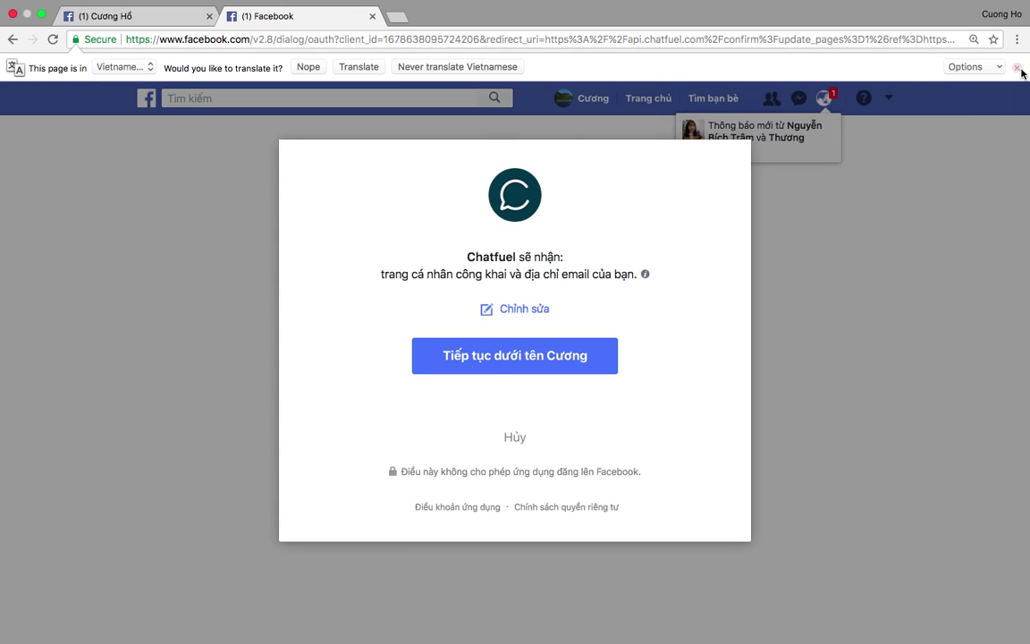
click(1017, 67)
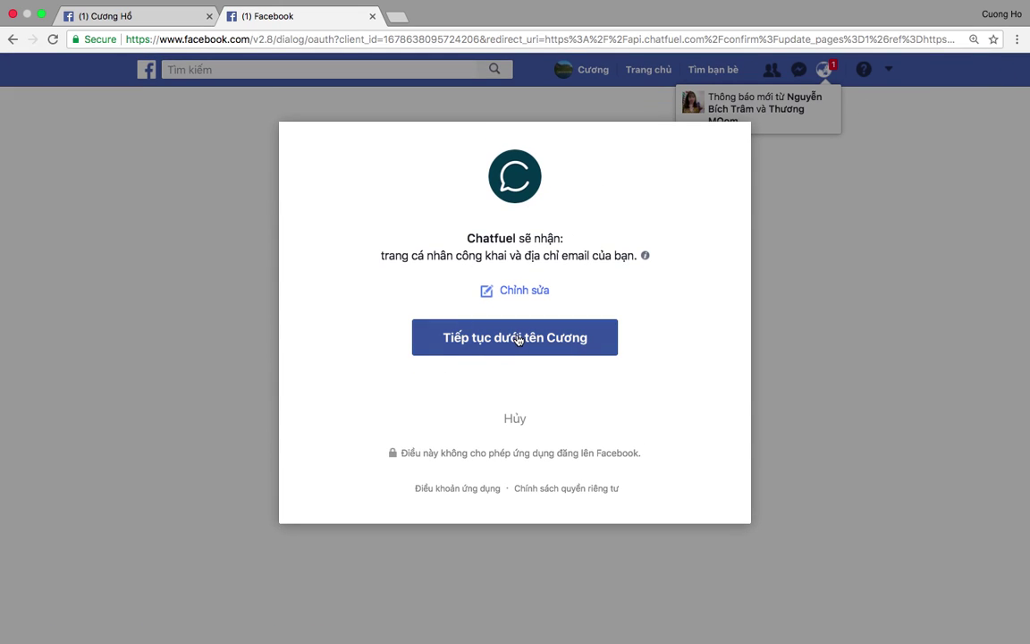
click(518, 340)
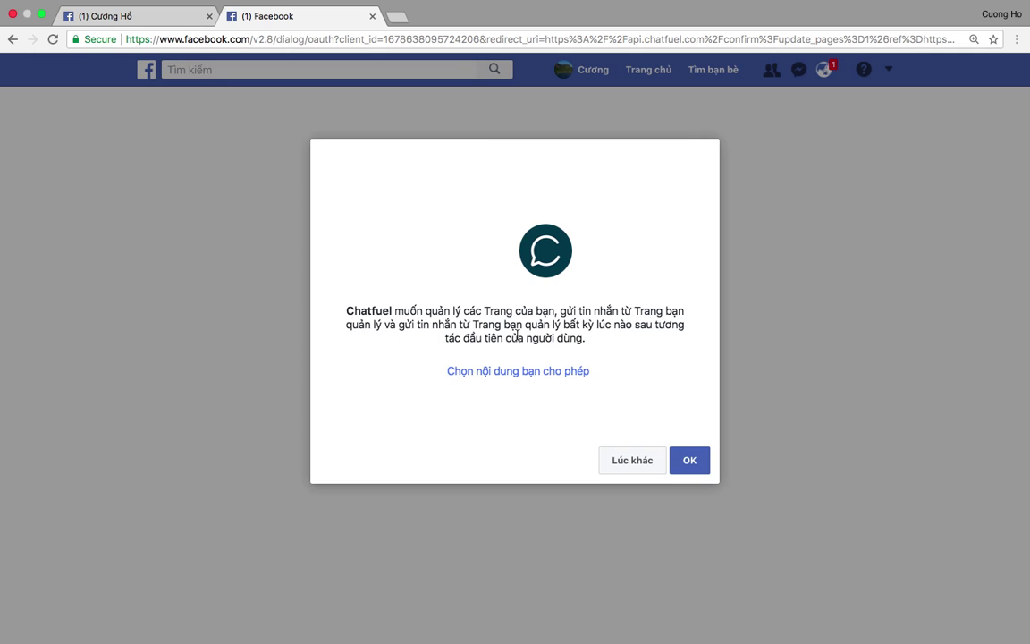
click(696, 467)
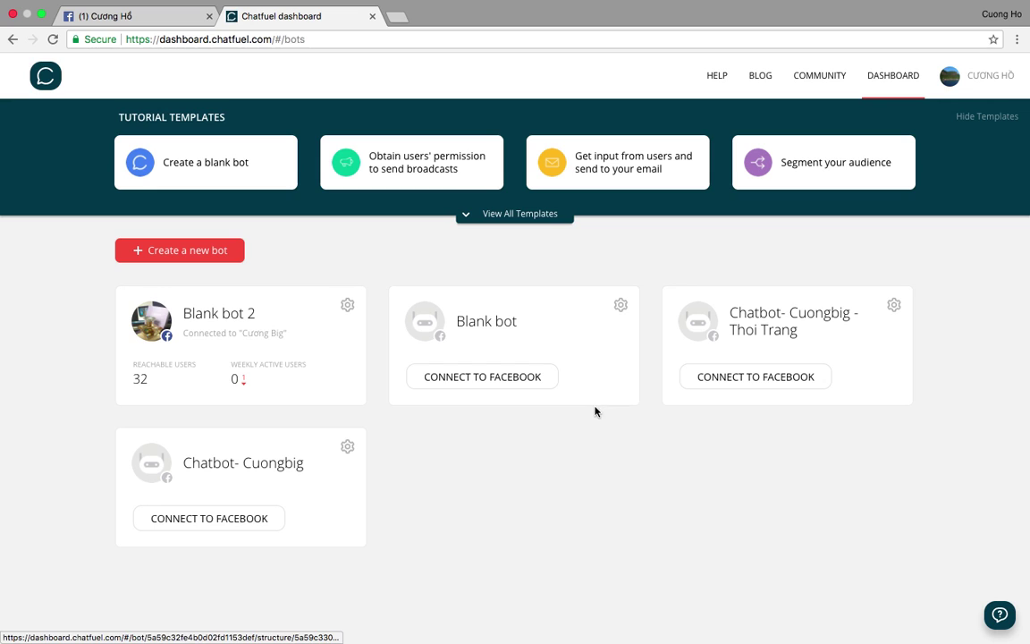
Switch through the meeting chat and Chrome to the Hướng Dẫn GetResponse webinar space.
key(ctrl+Up)
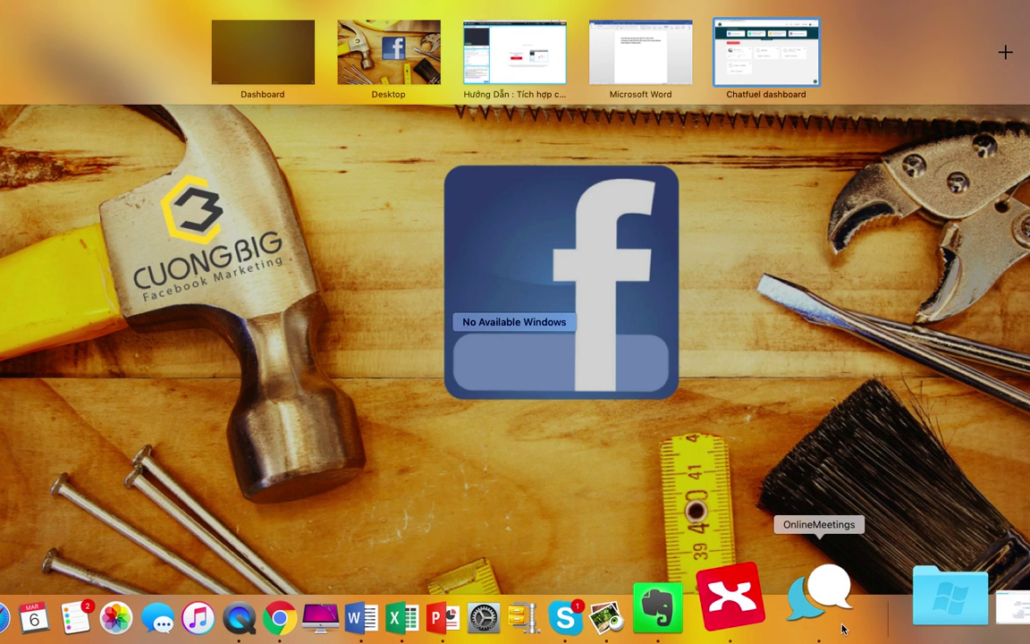
click(827, 601)
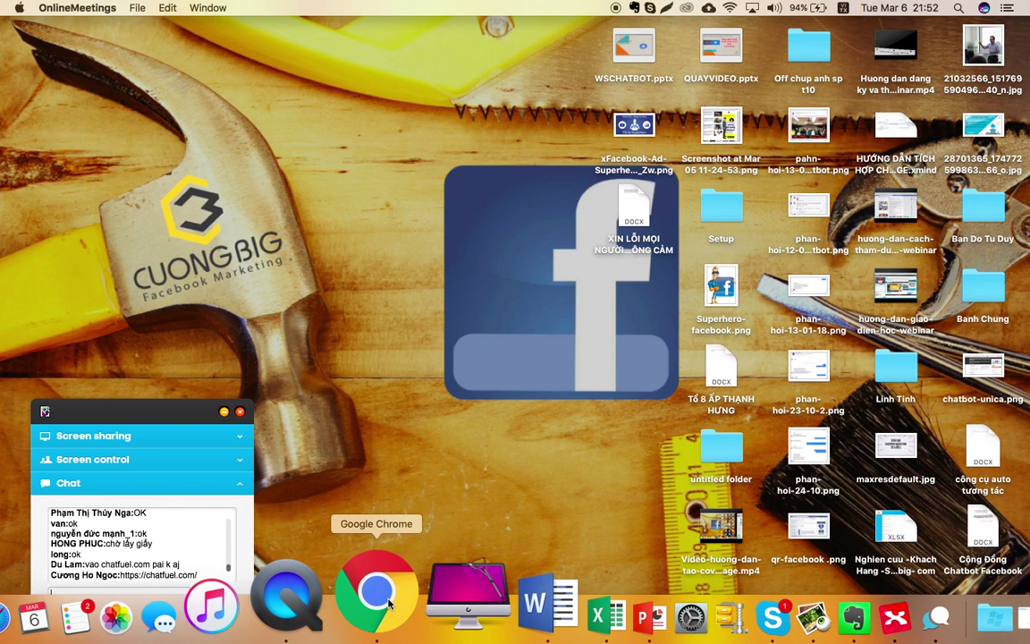
click(388, 605)
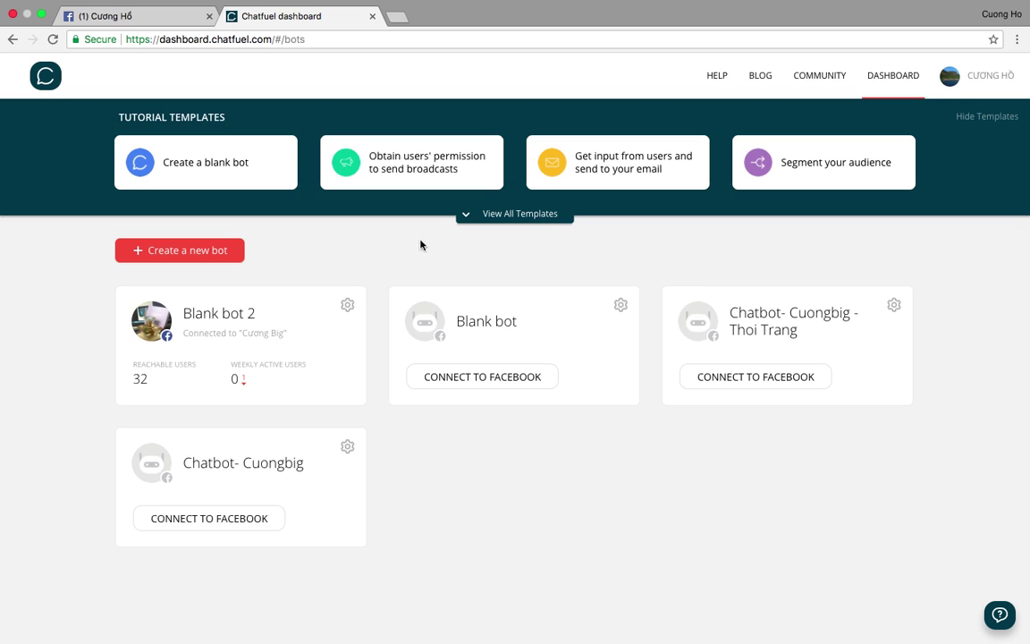
key(ctrl+Up)
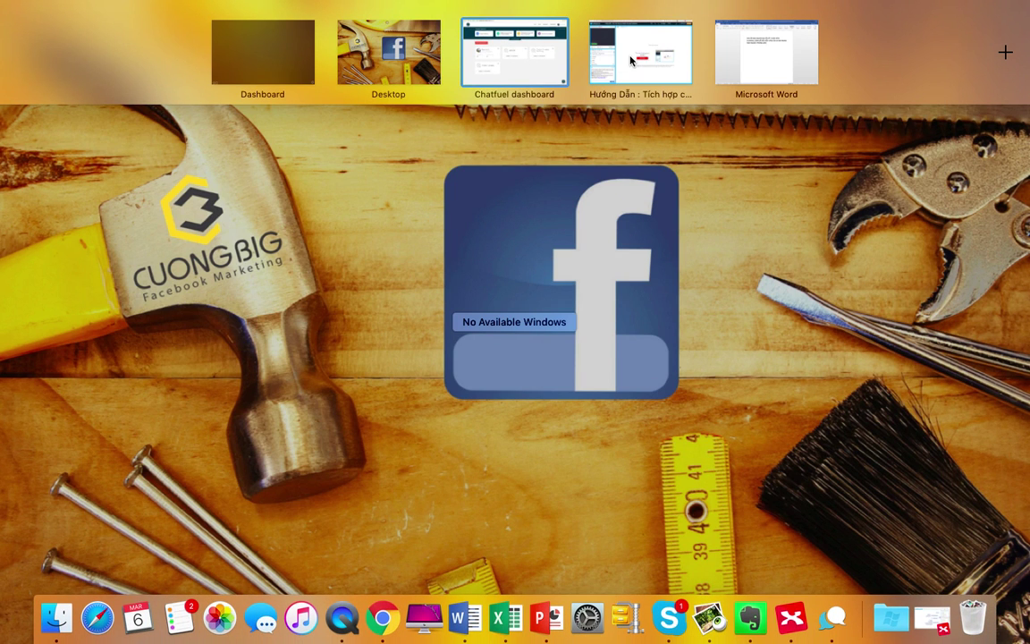
click(631, 51)
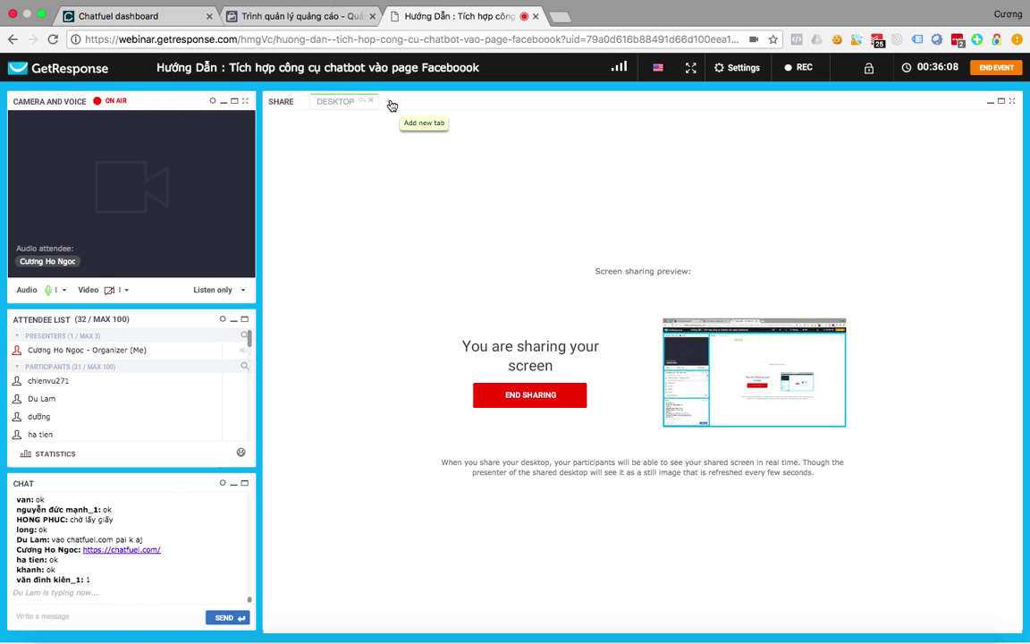
Check the webinar's add-content list, close it, and bring up Mission Control.
click(391, 105)
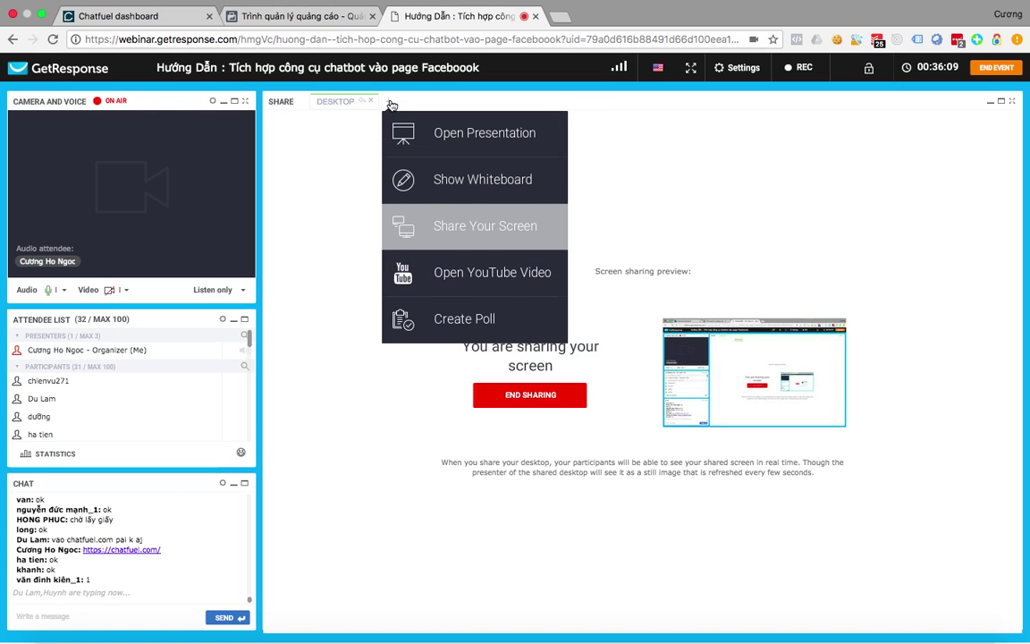
click(644, 142)
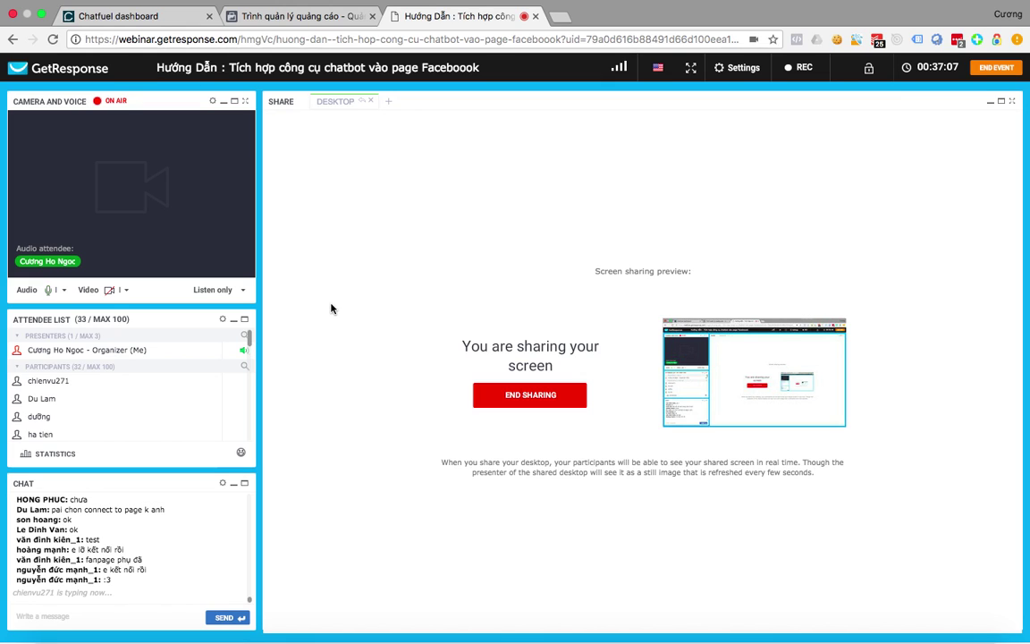
key(ctrl+Up)
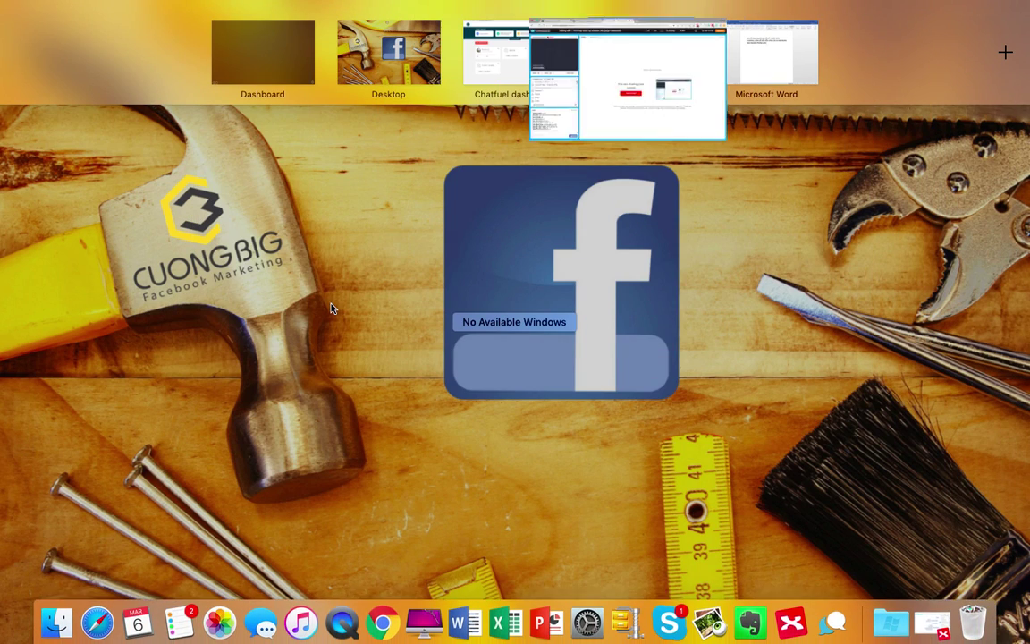
Cycle between the webinar, Chatfuel dashboard and meeting chat spaces.
click(680, 64)
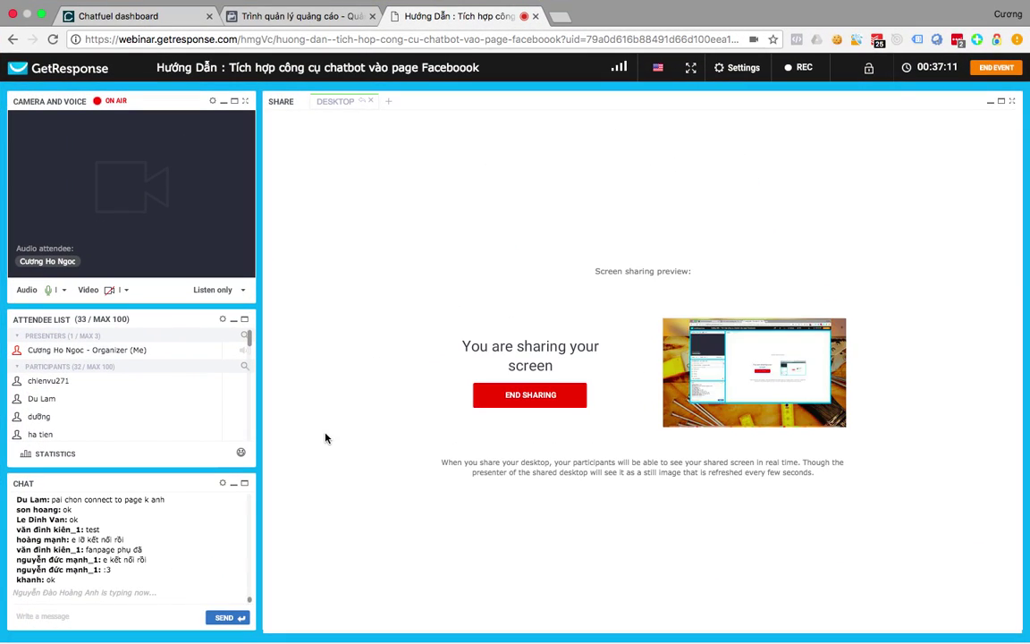
key(ctrl+Up)
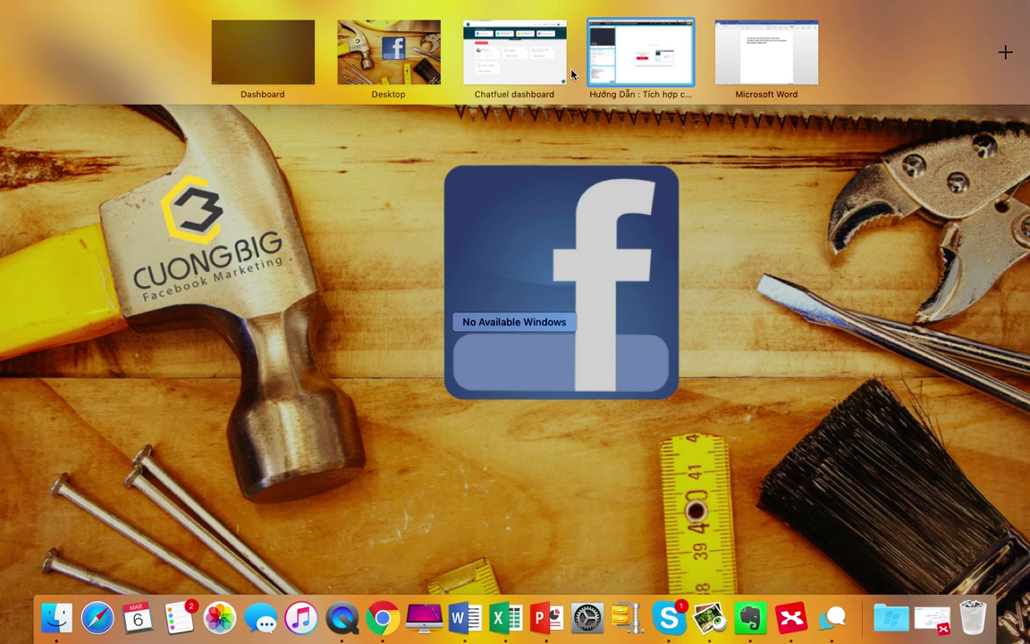
click(502, 74)
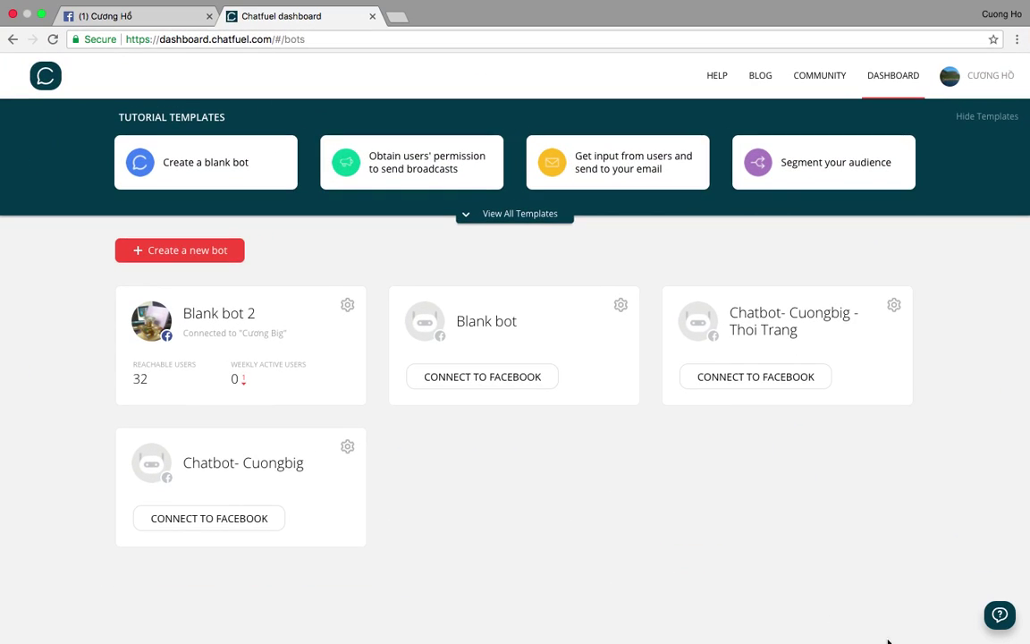
mouse_move(730, 626)
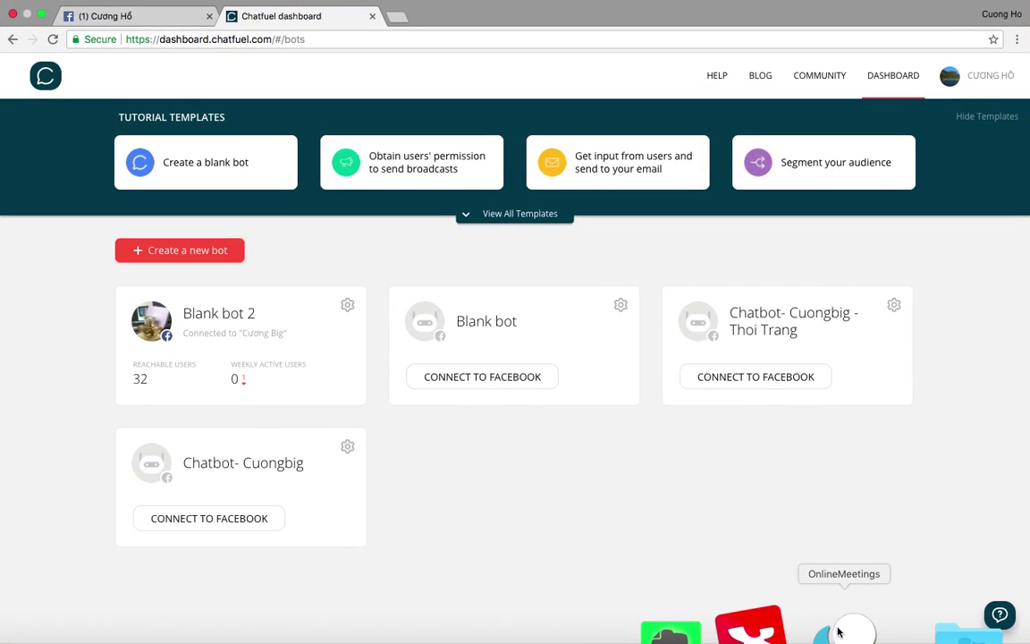
click(844, 626)
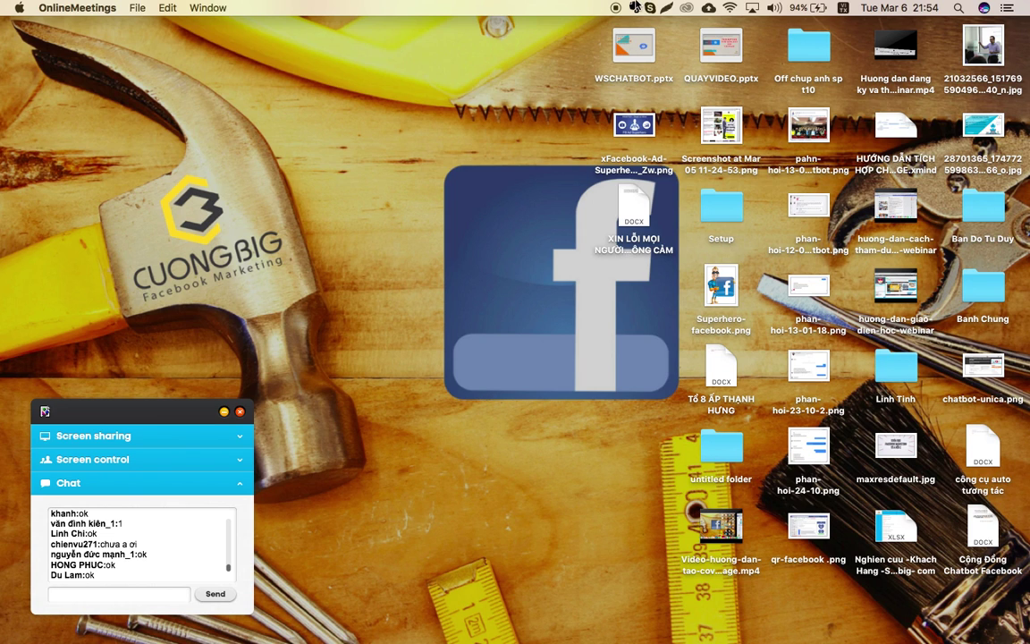
Move the Chatfuel window onto the desktop, push the chat panel right, and enlarge the browser.
key(ctrl+Up)
drag(519, 60, 550, 310)
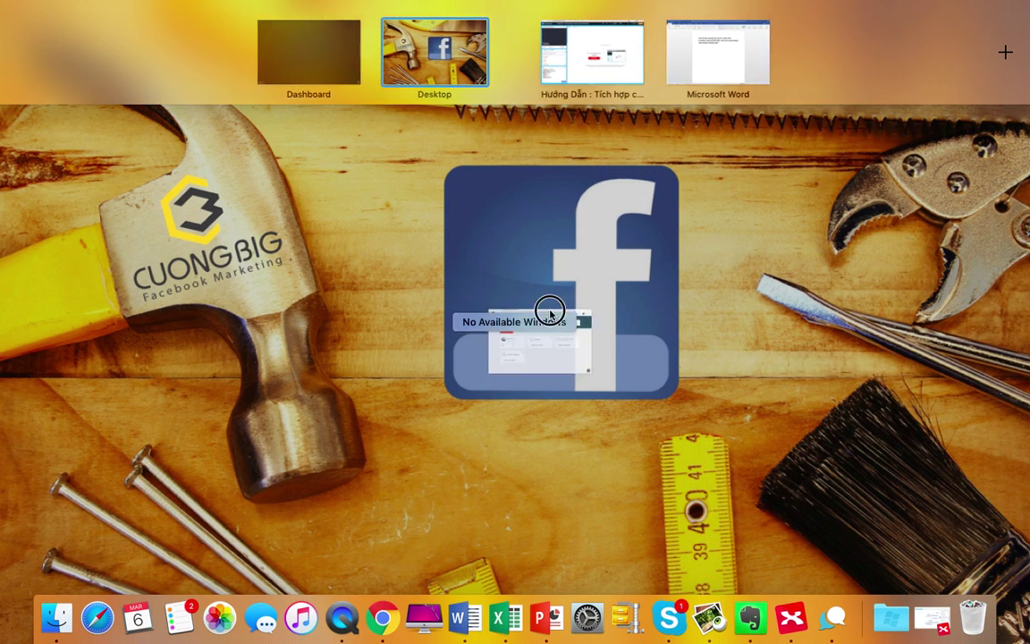
click(51, 400)
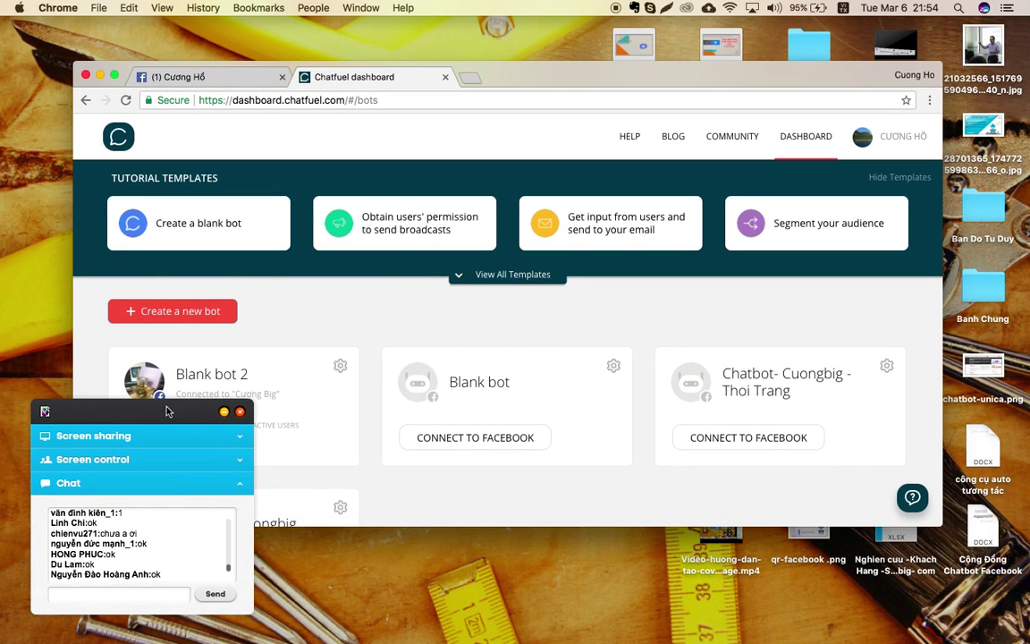
drag(157, 416, 1006, 340)
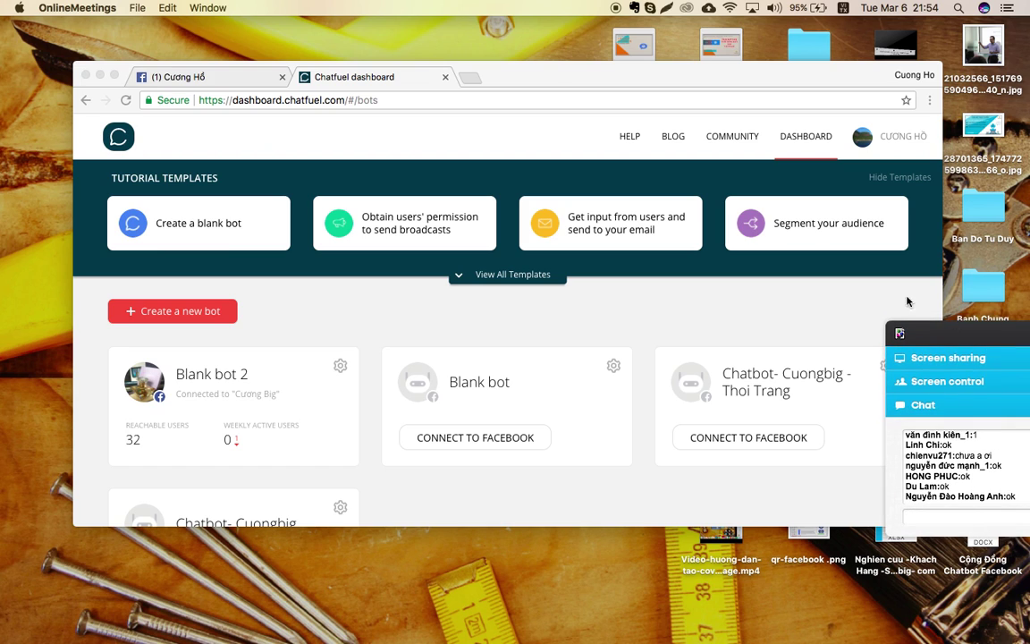
drag(532, 83, 465, 74)
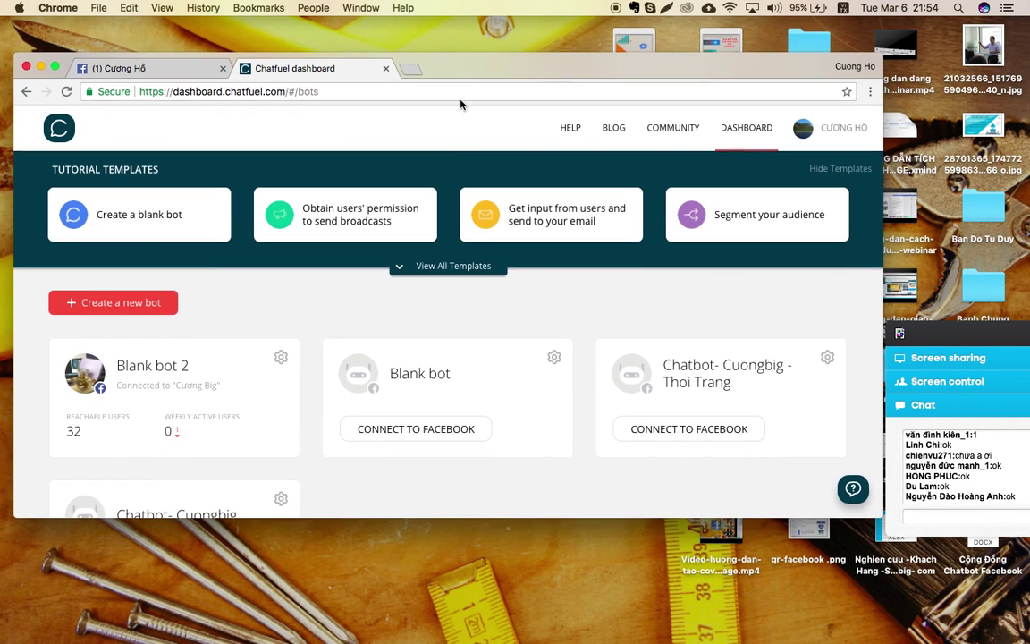
scroll(421, 362, down, 2)
scroll(421, 361, up, 2)
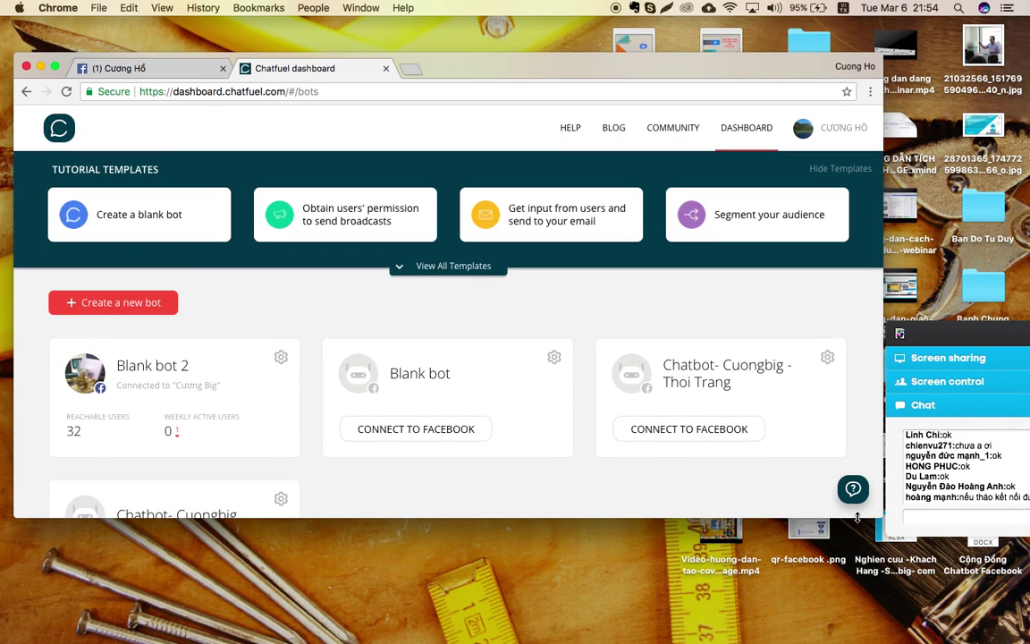
drag(853, 517, 857, 624)
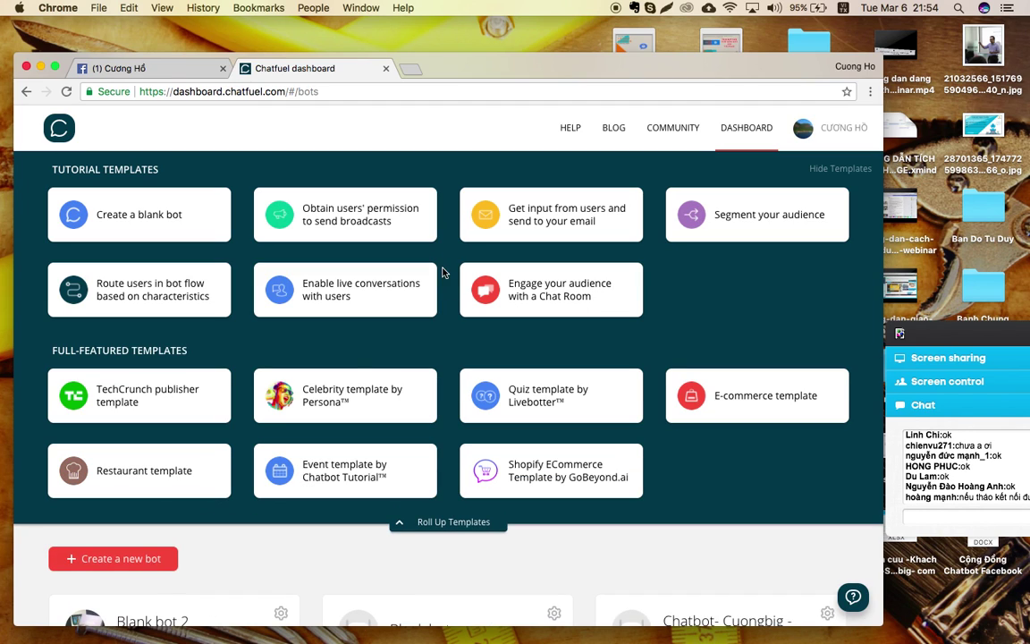
Expand the full list of tutorial and full-featured bot templates.
click(434, 266)
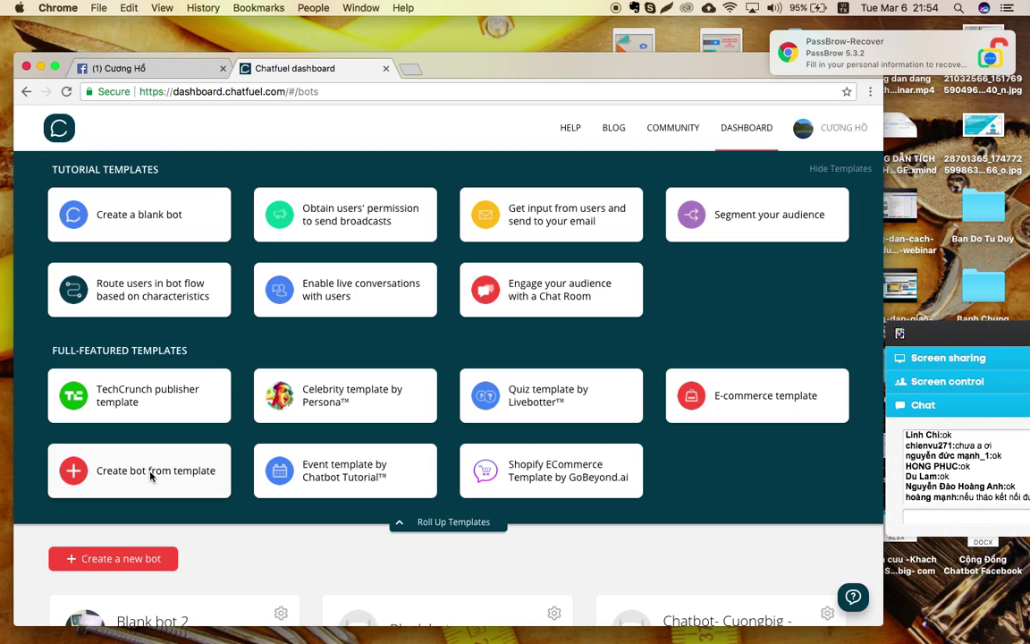
scroll(151, 476, down, 2)
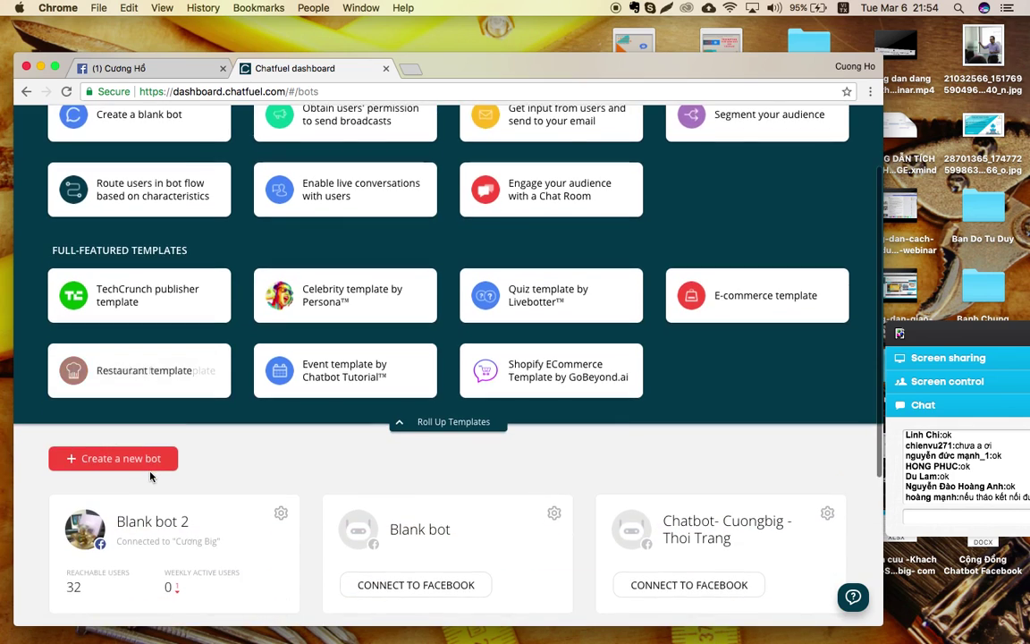
scroll(150, 476, down, 1)
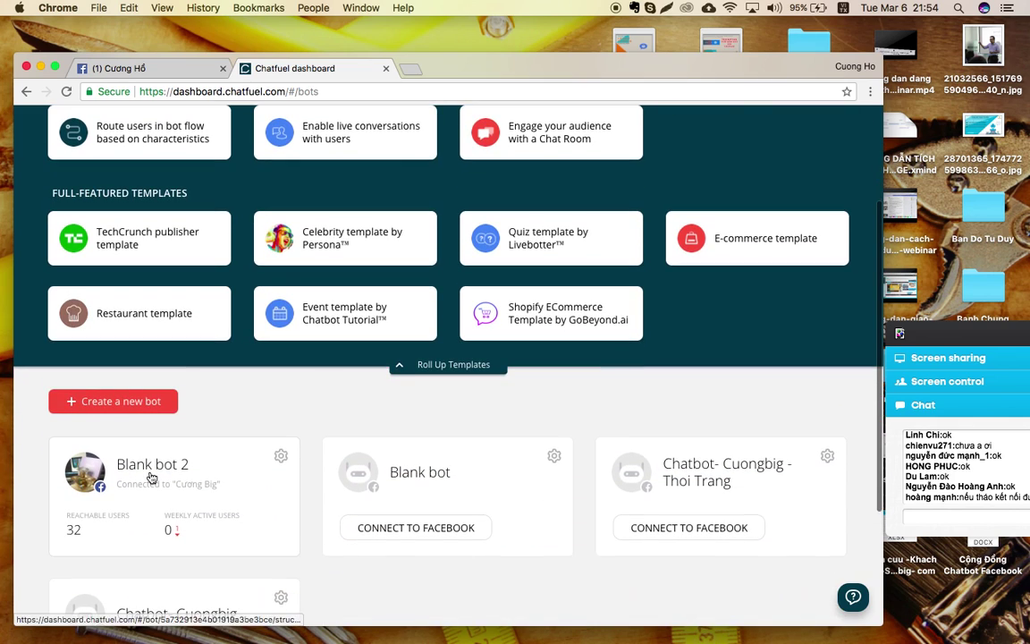
Create a Restaurant template bot, review its steakhouse Welcome message, and return to the dashboard.
click(163, 309)
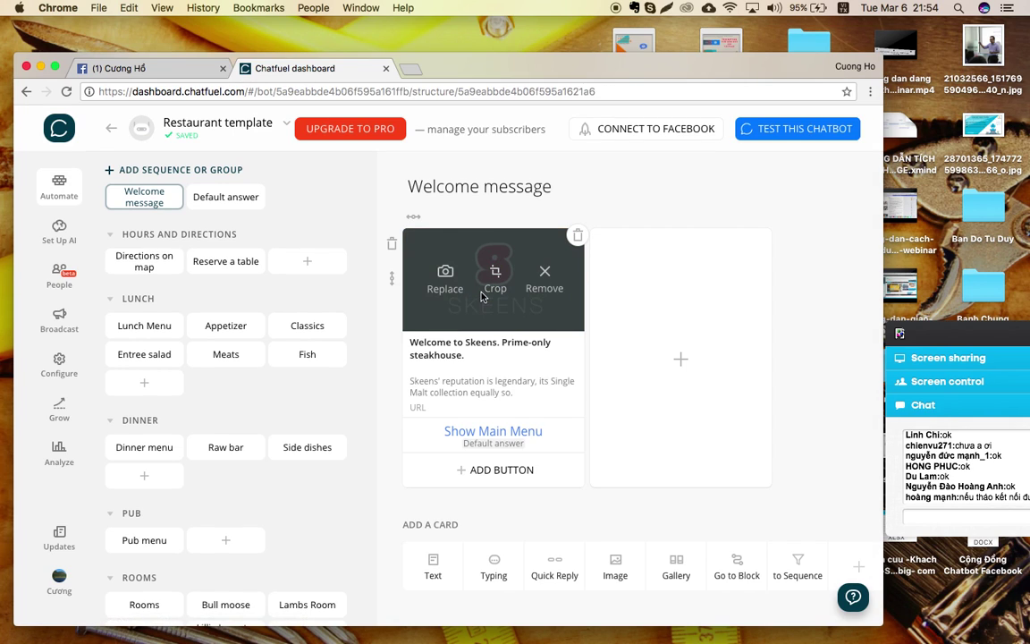
scroll(617, 451, down, 1)
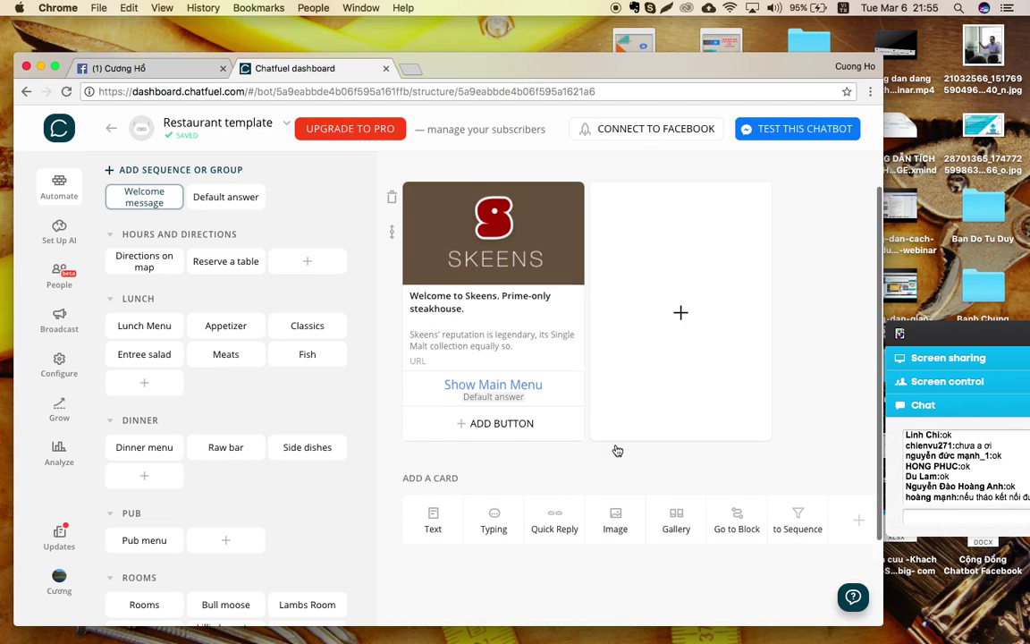
scroll(617, 451, down, 1)
scroll(617, 451, up, 2)
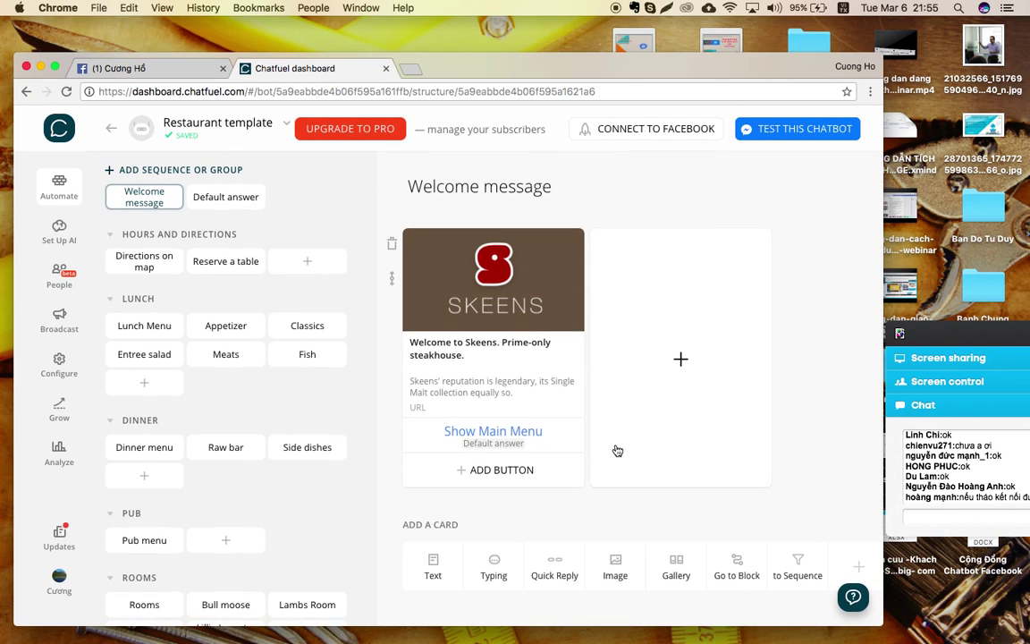
scroll(618, 450, up, 1)
scroll(617, 451, down, 3)
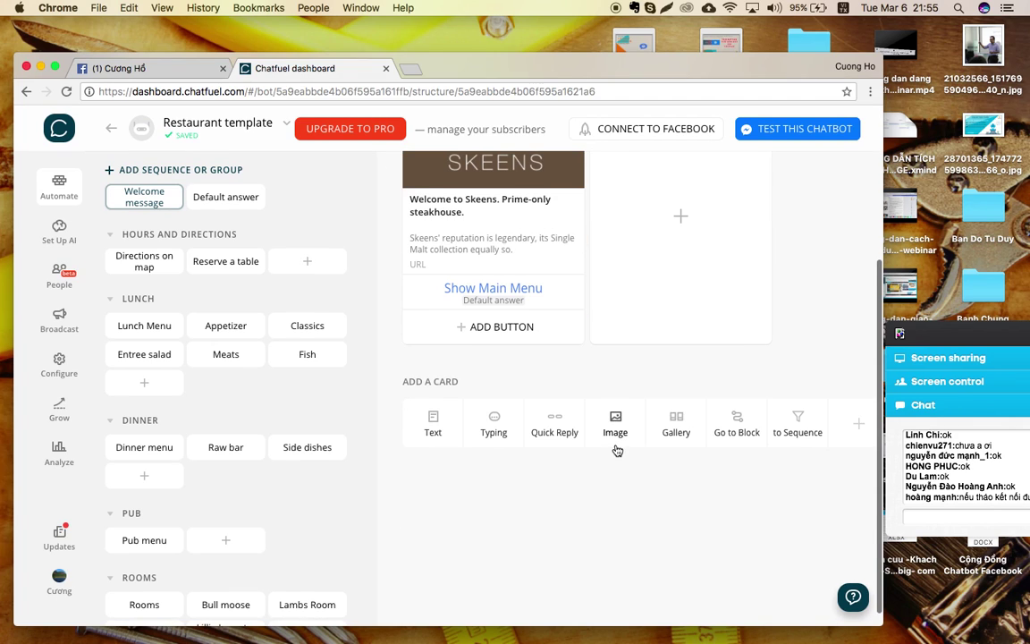
scroll(617, 450, up, 3)
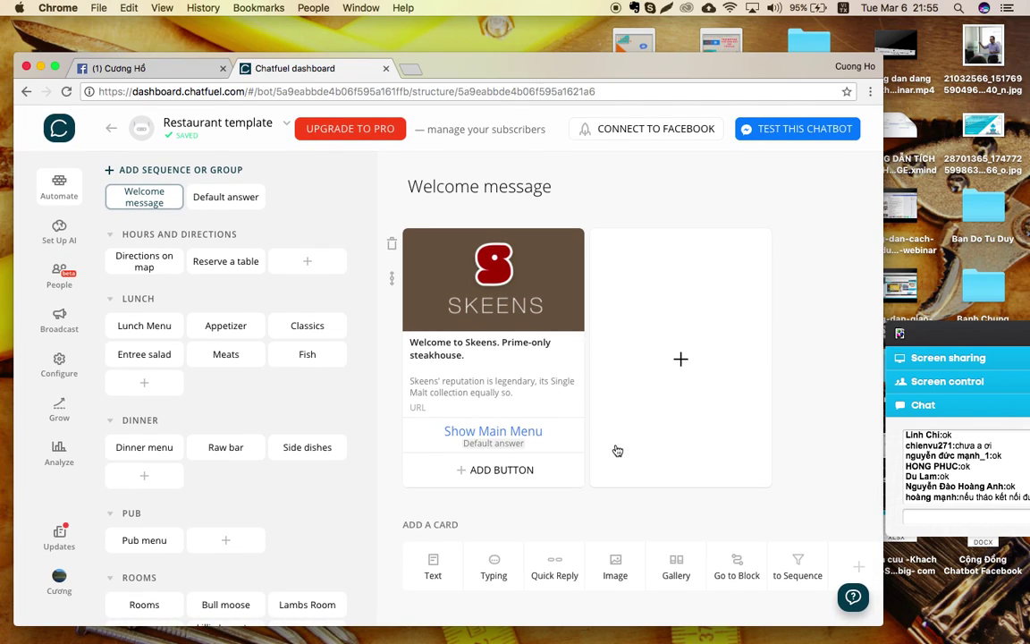
click(111, 128)
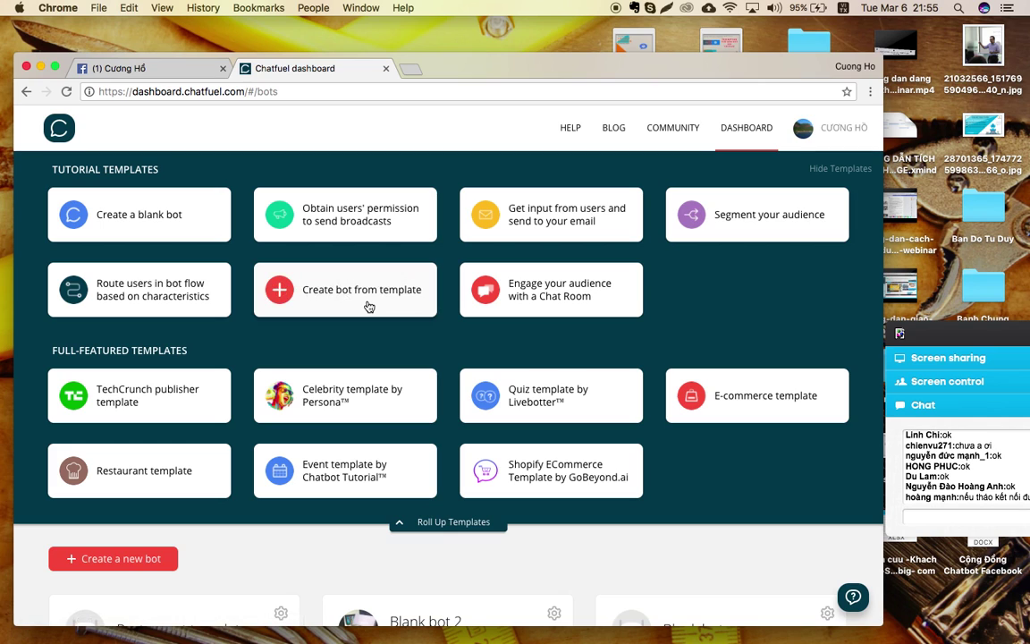
scroll(219, 416, down, 3)
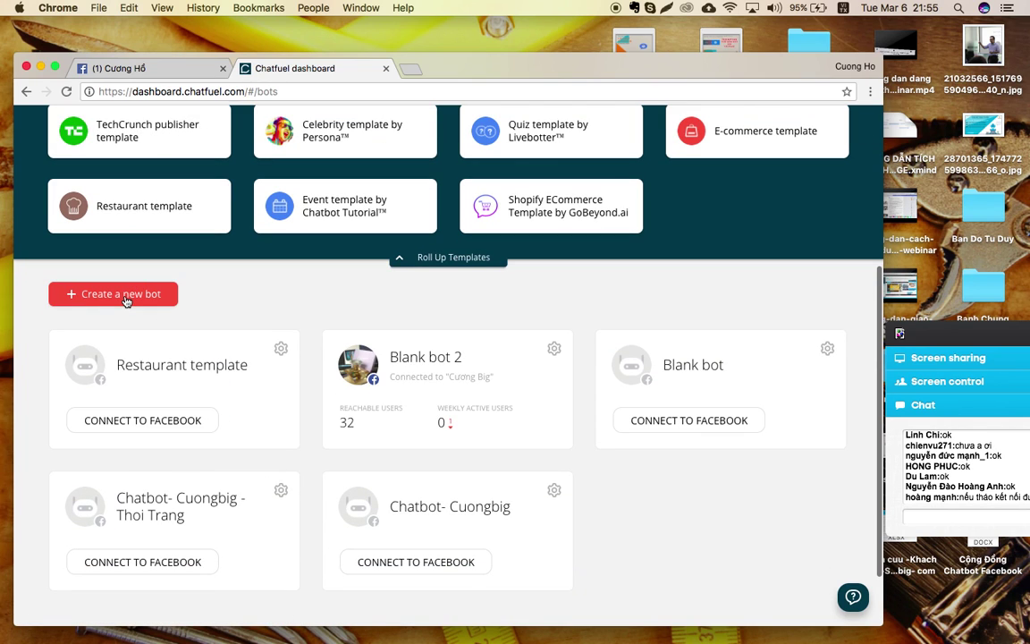
scroll(126, 302, up, 3)
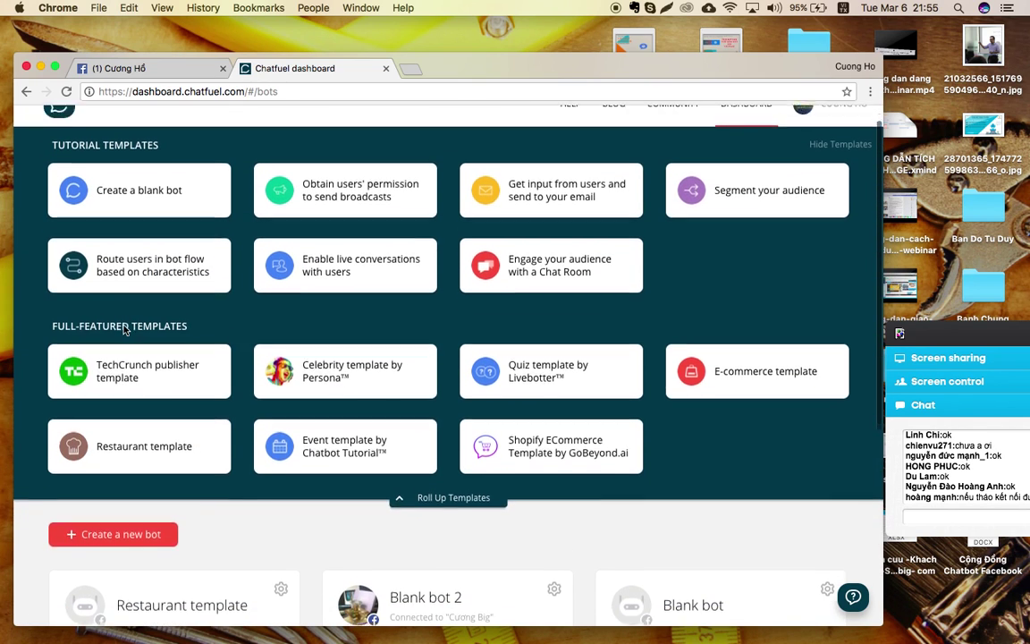
scroll(126, 330, down, 1)
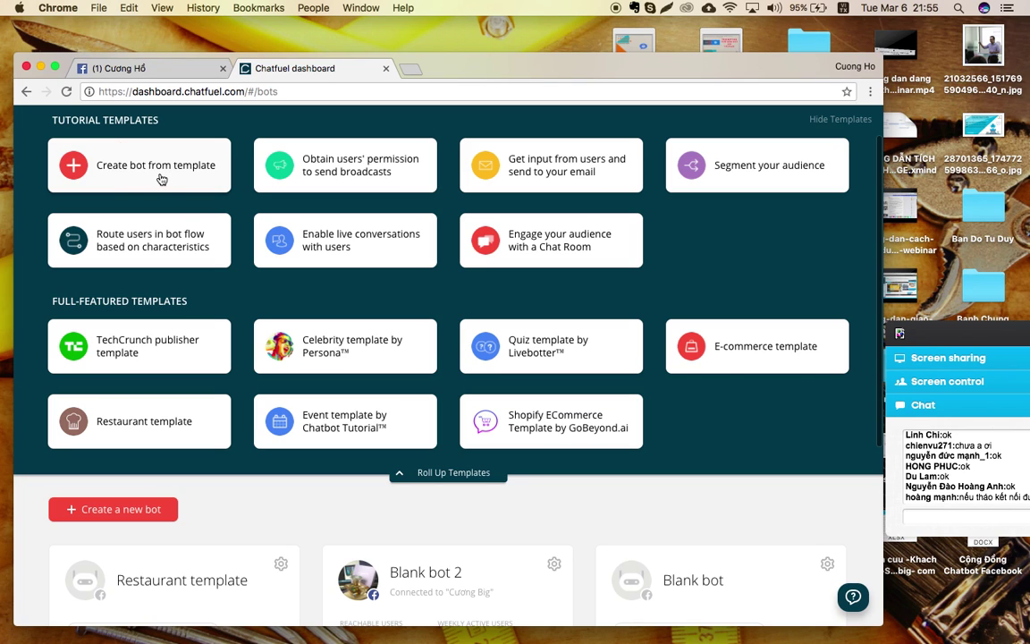
scroll(132, 513, down, 2)
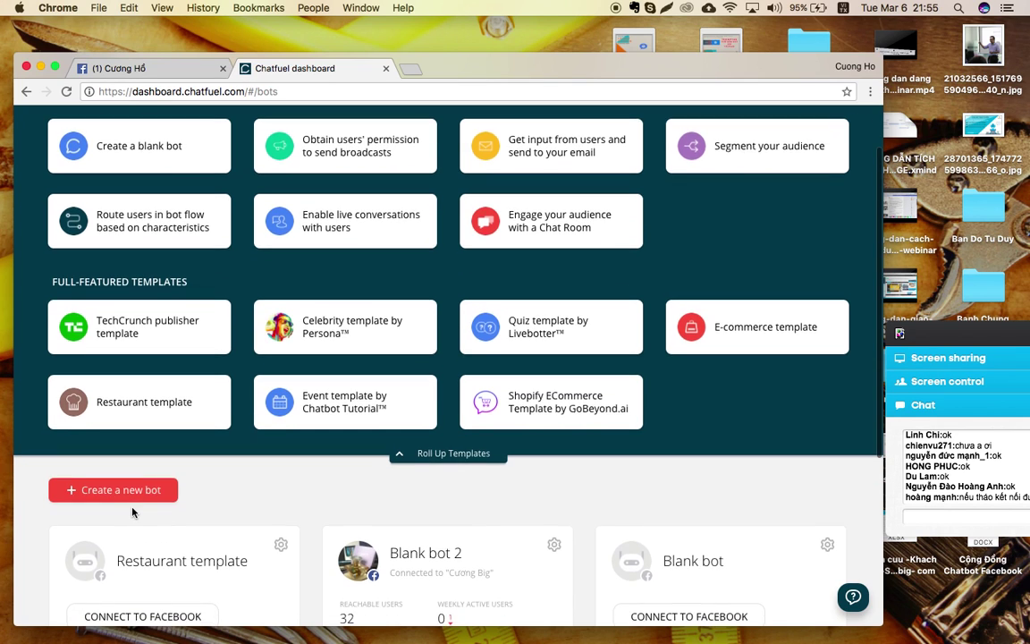
scroll(132, 512, down, 2)
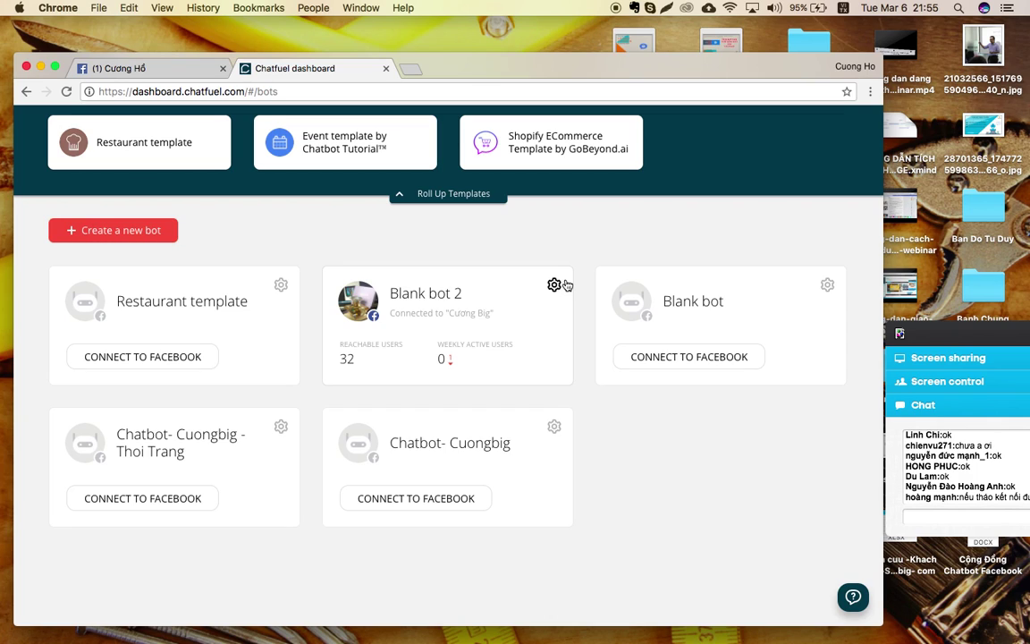
click(554, 287)
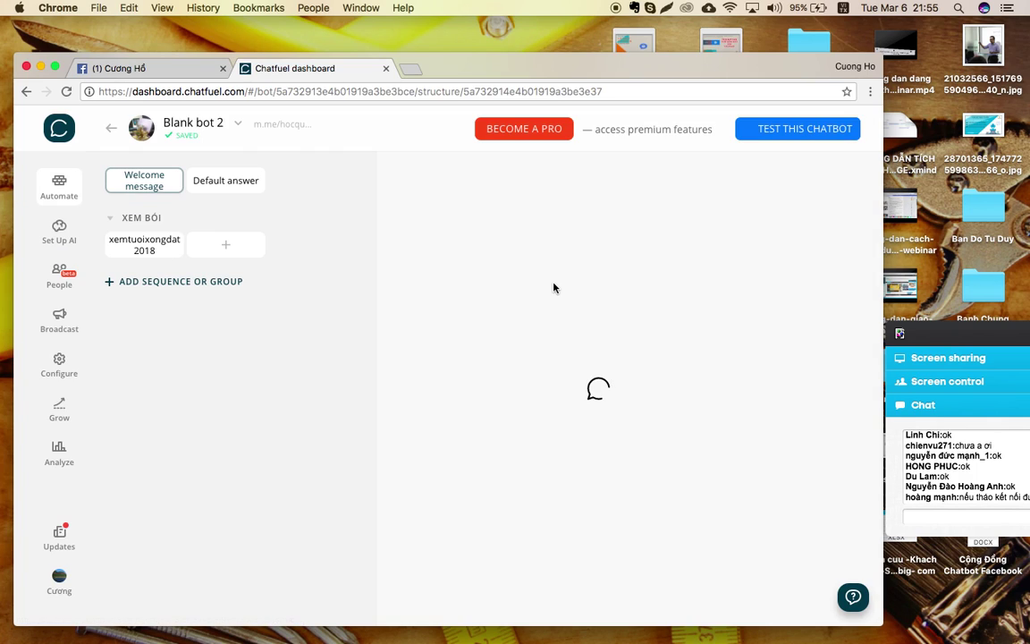
click(59, 128)
scroll(593, 472, down, 5)
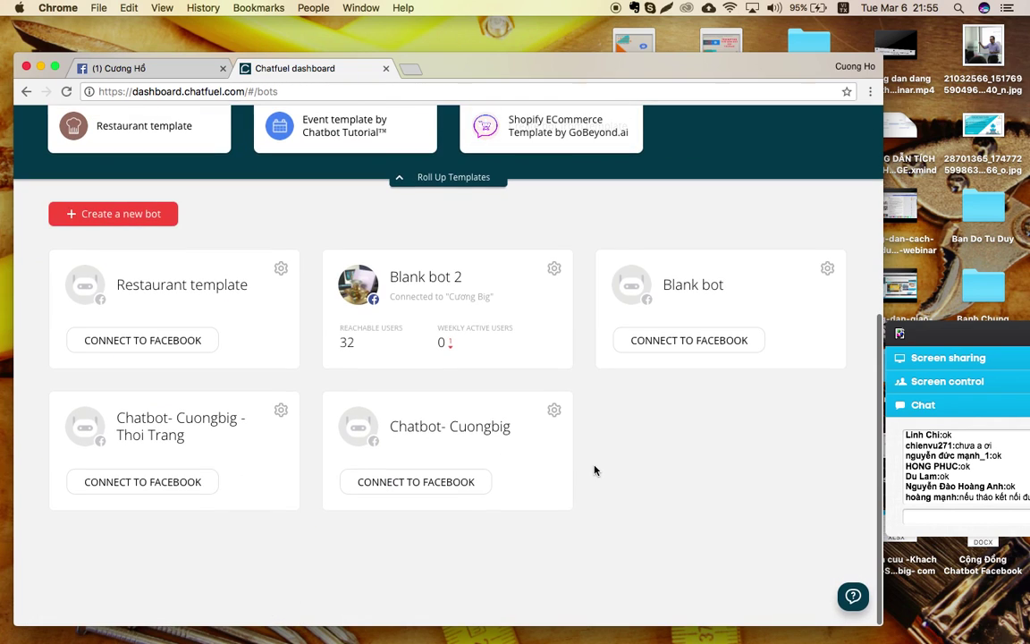
click(555, 270)
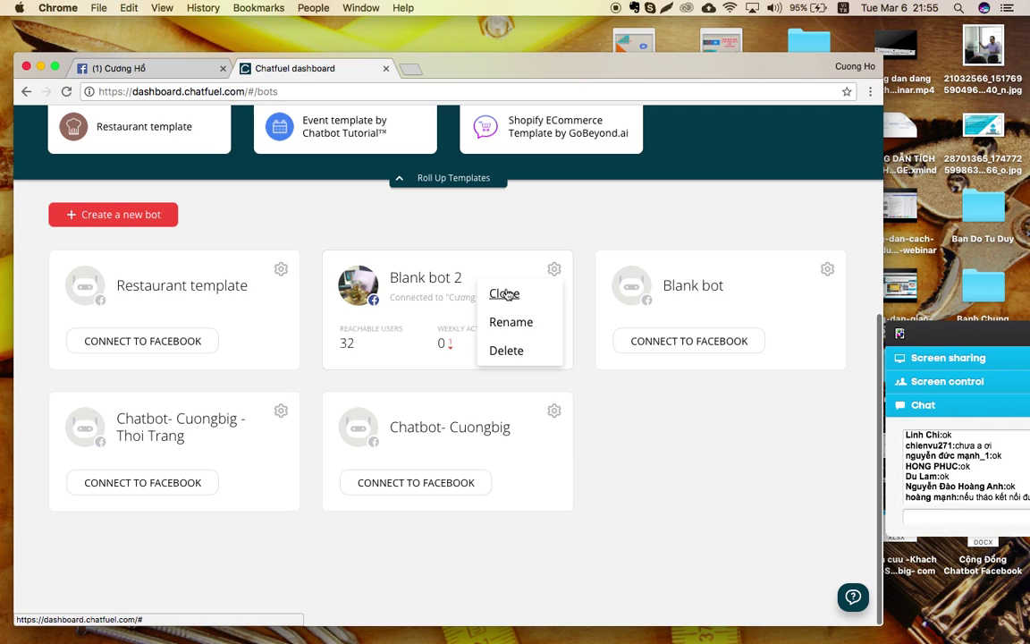
click(654, 436)
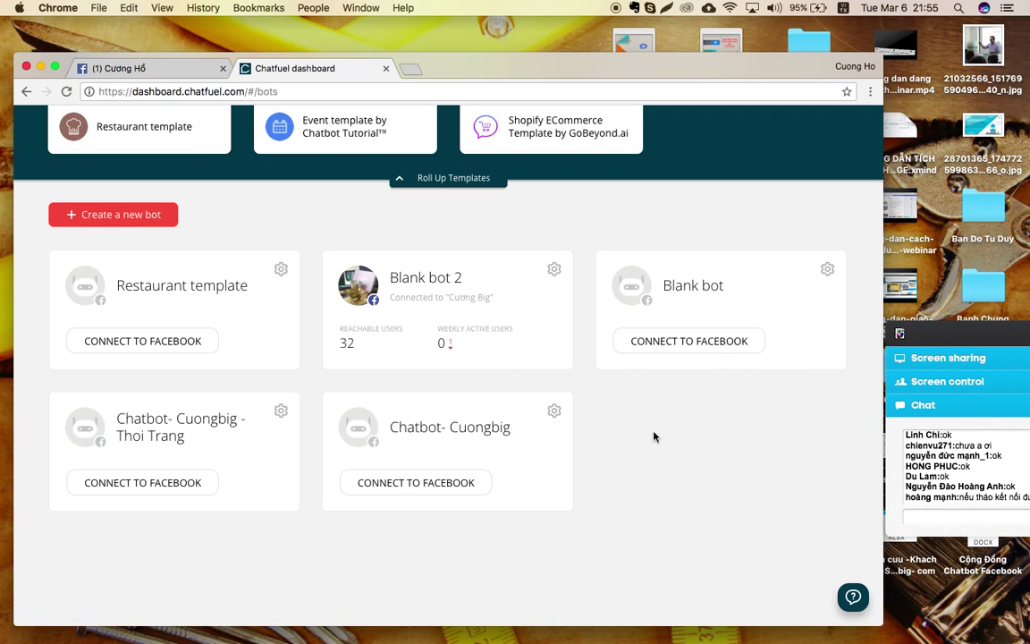
scroll(336, 356, up, 5)
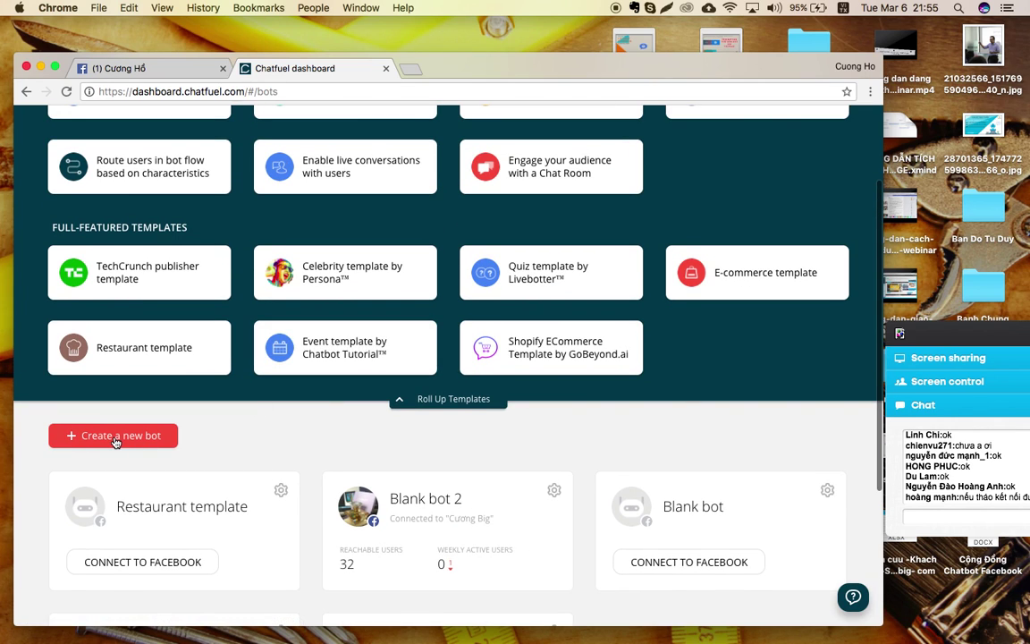
Create Blank bot 3 with Create a new bot and move the meeting chat panel toward the middle.
click(114, 435)
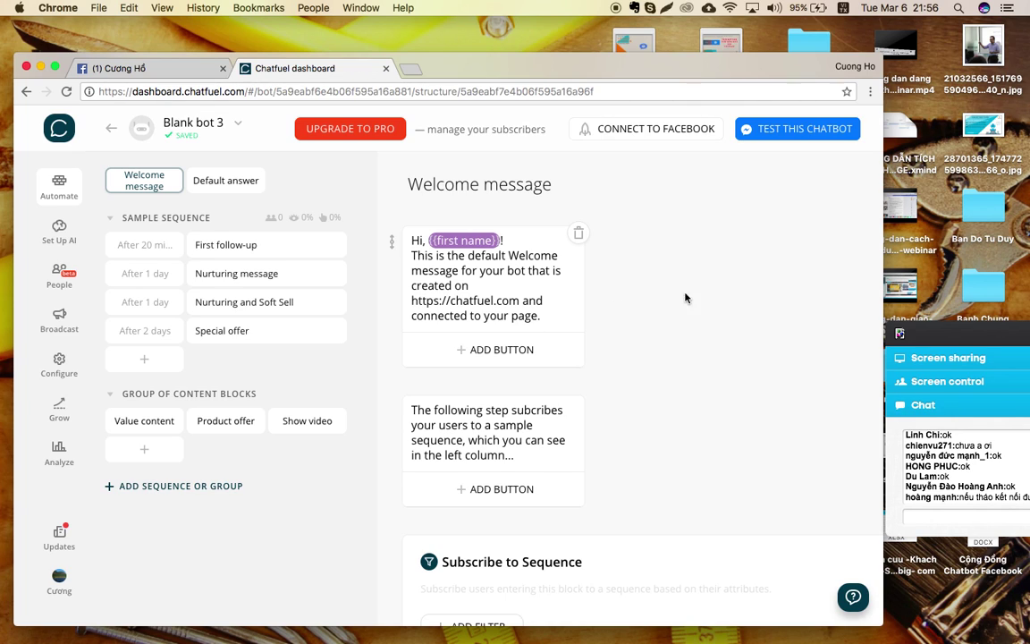
drag(938, 337, 694, 297)
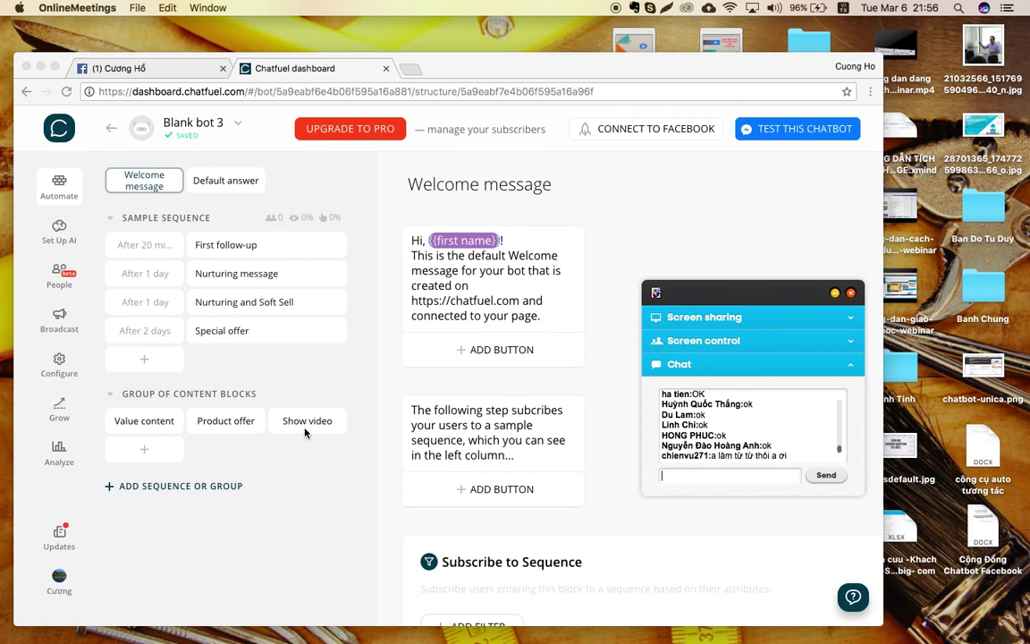
Scroll through Blank bot 3's Welcome message back to the top and show Mission Control.
scroll(541, 448, down, 5)
scroll(540, 448, down, 3)
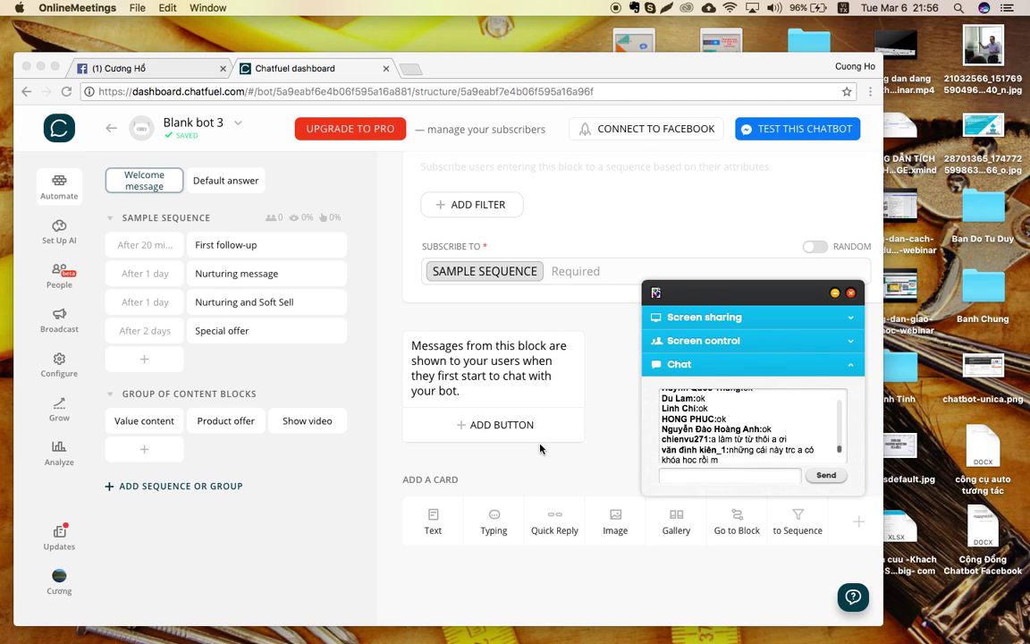
scroll(540, 449, up, 1)
scroll(540, 449, down, 2)
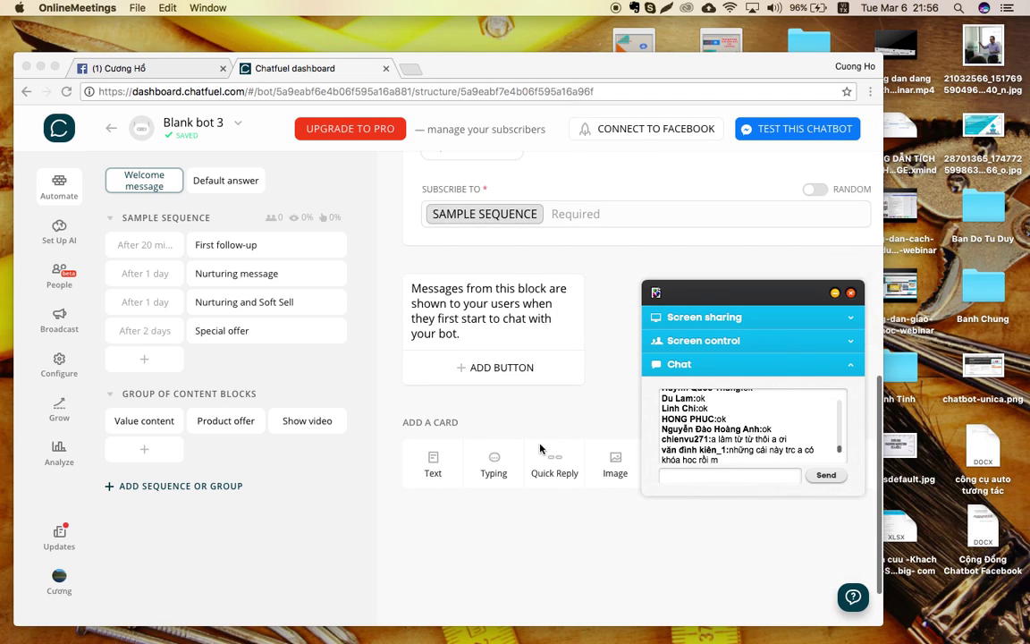
scroll(540, 449, down, 1)
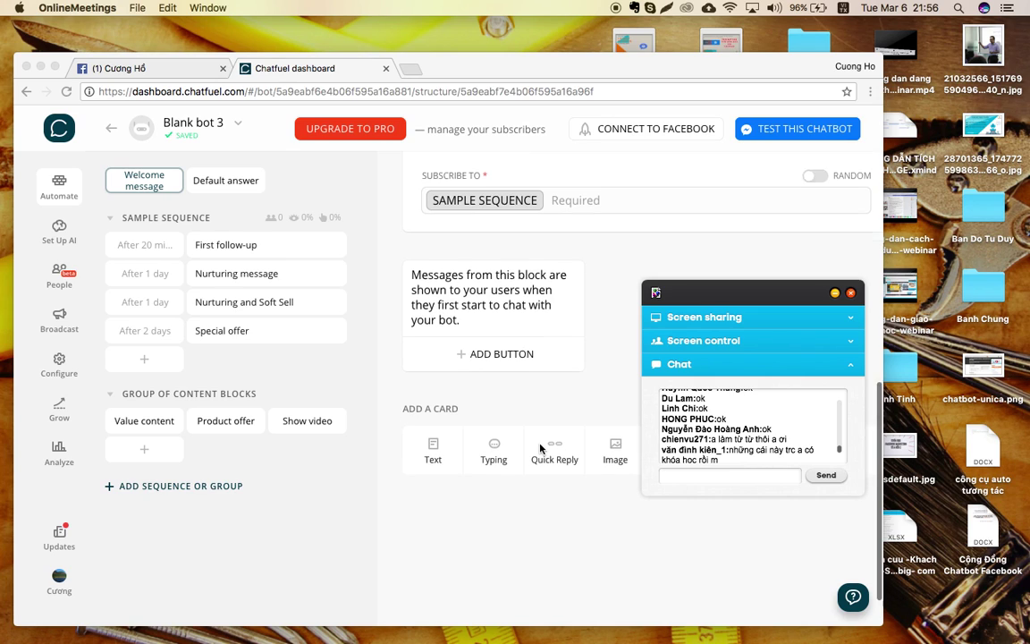
scroll(540, 449, up, 3)
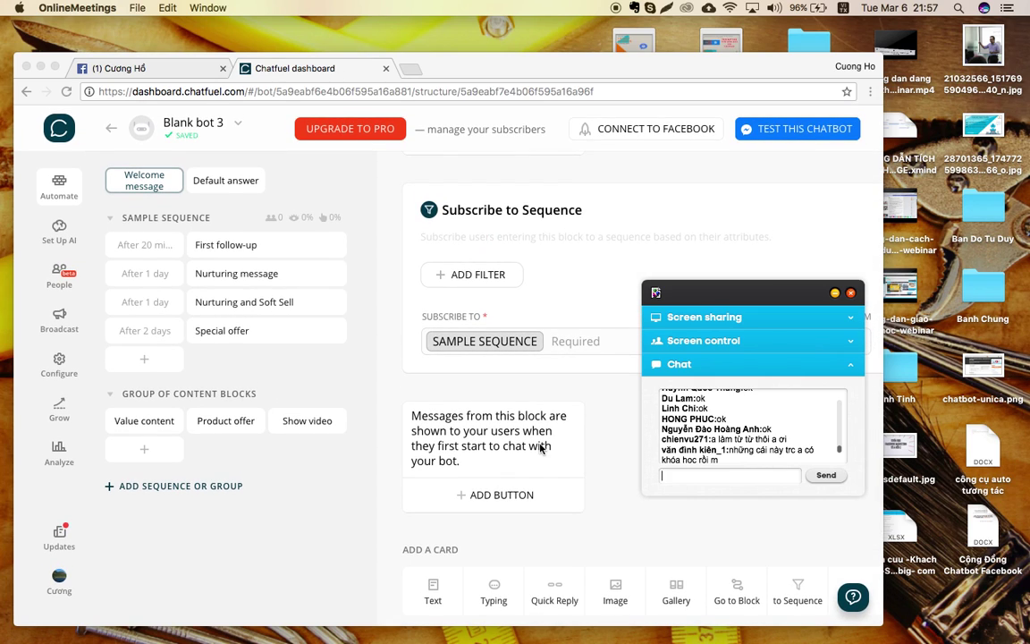
scroll(540, 449, up, 3)
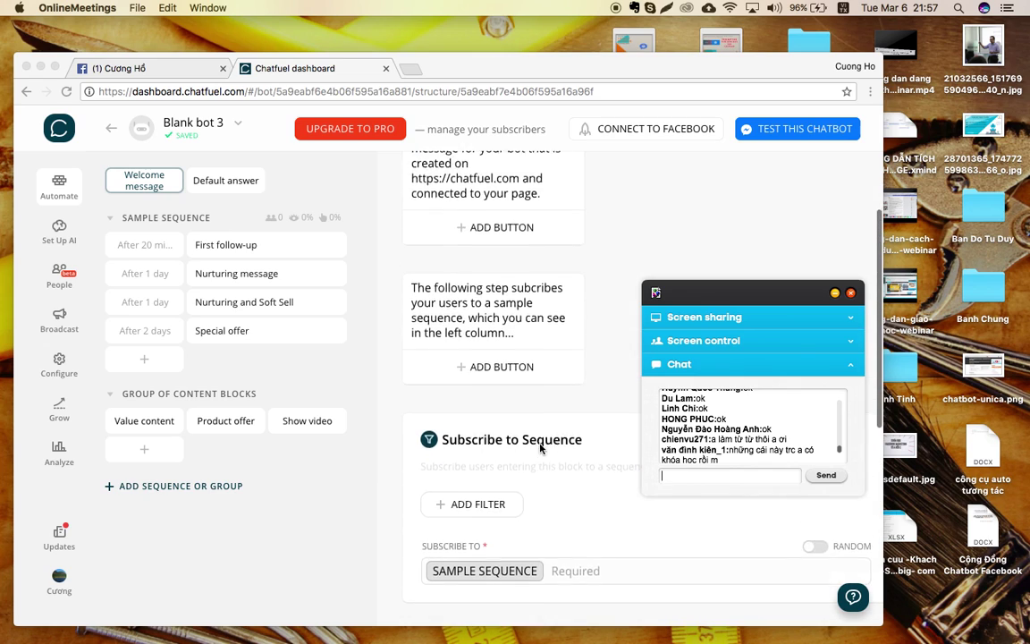
scroll(540, 449, down, 4)
scroll(540, 449, up, 1)
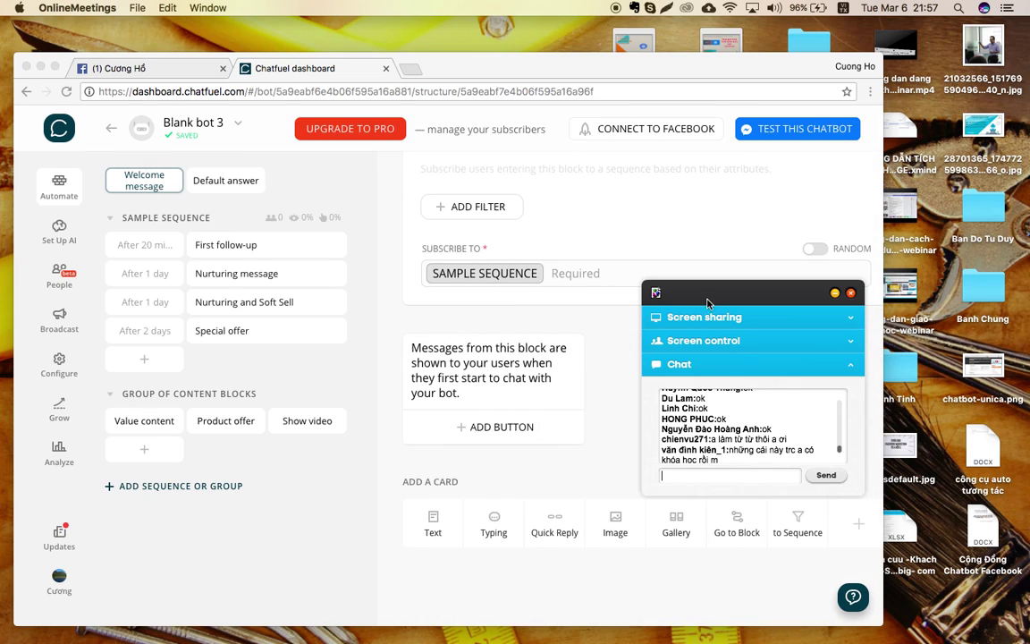
drag(711, 295, 882, 417)
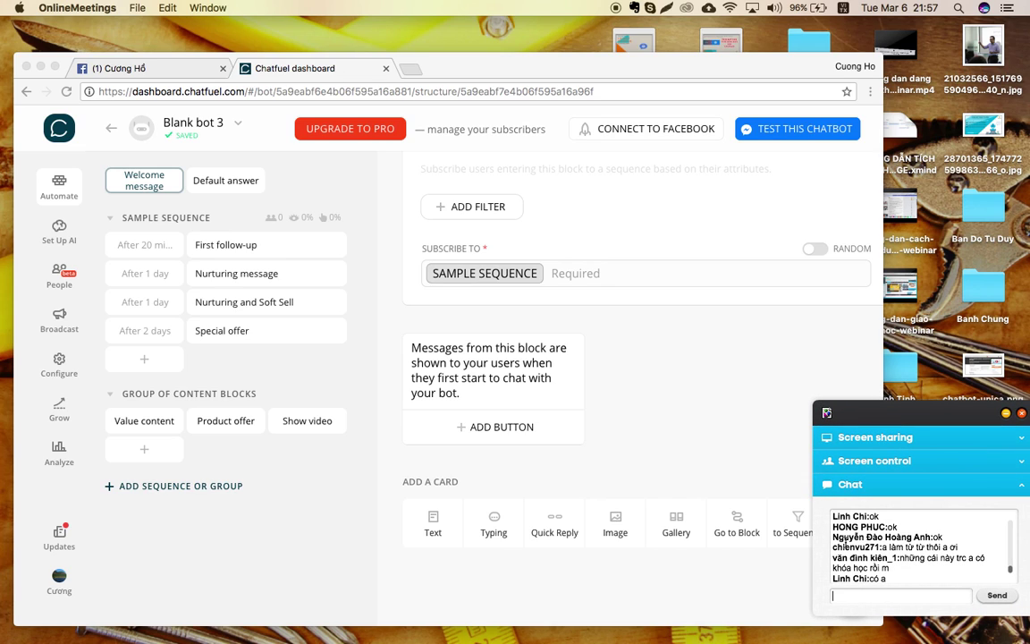
scroll(599, 388, up, 5)
scroll(599, 388, up, 4)
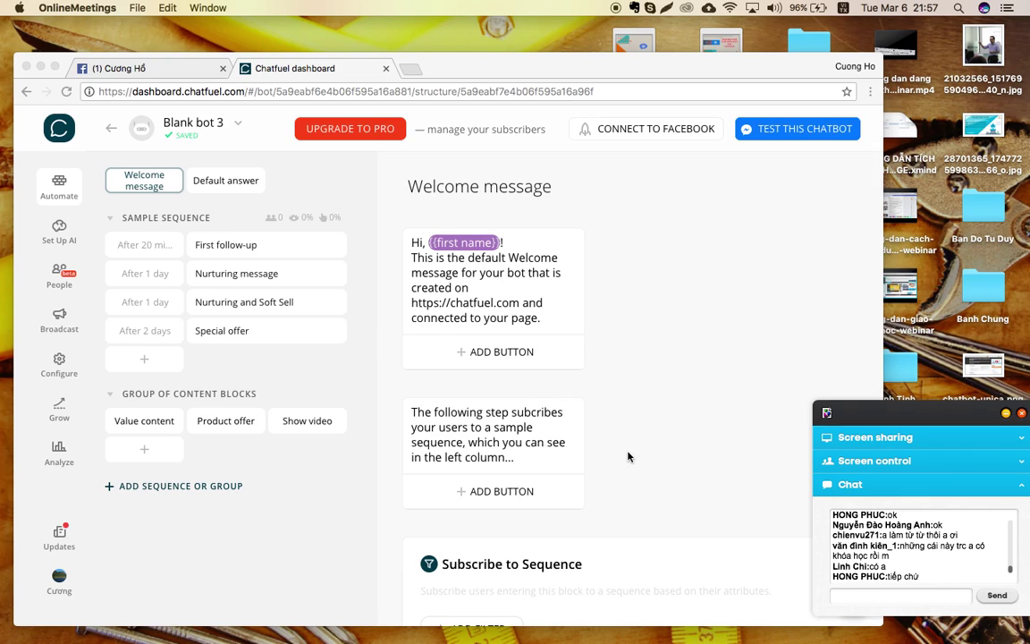
key(ctrl+Up)
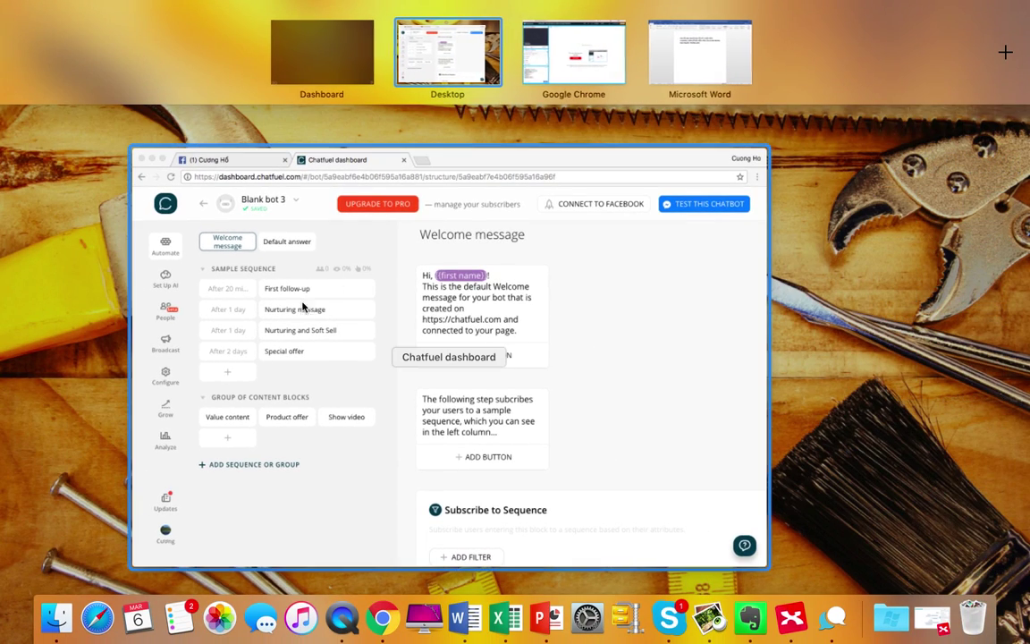
Open Blank bot 3's Default answer block and delete each default text card, confirming each deletion.
click(614, 357)
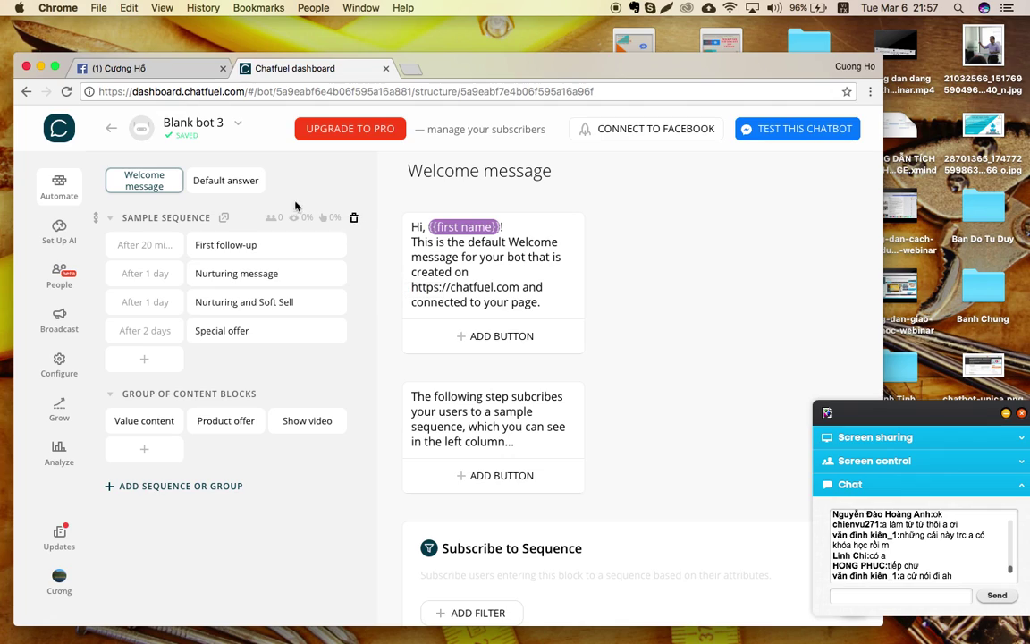
click(227, 188)
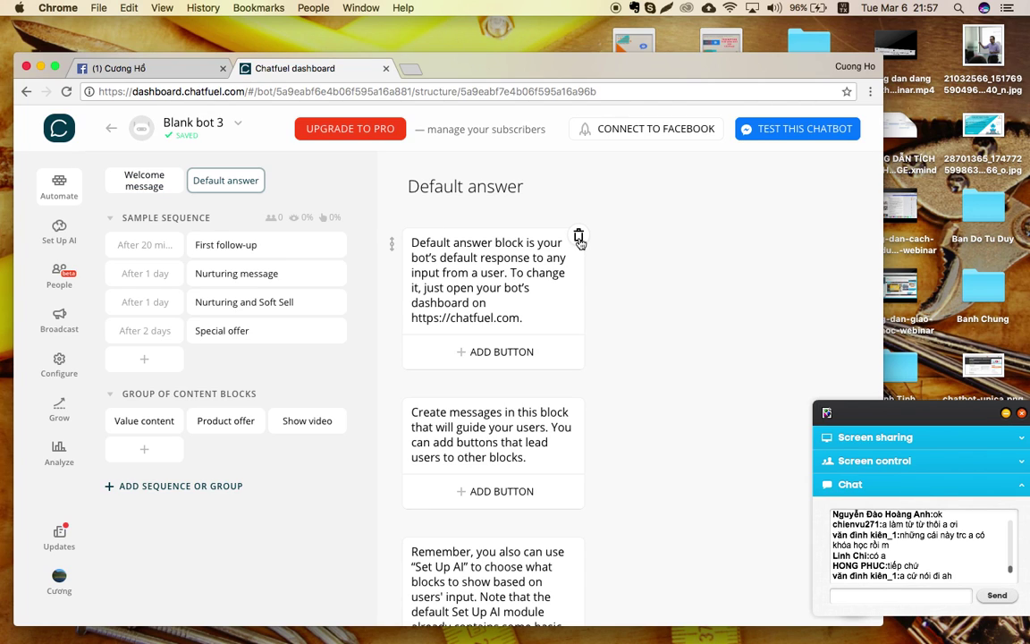
click(579, 235)
click(543, 400)
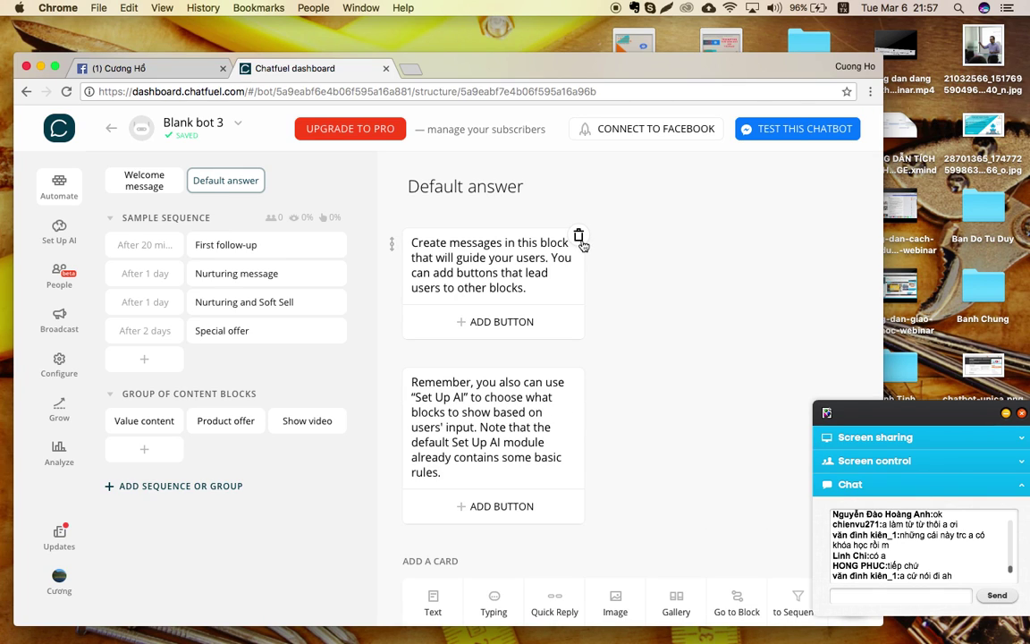
click(579, 236)
click(549, 396)
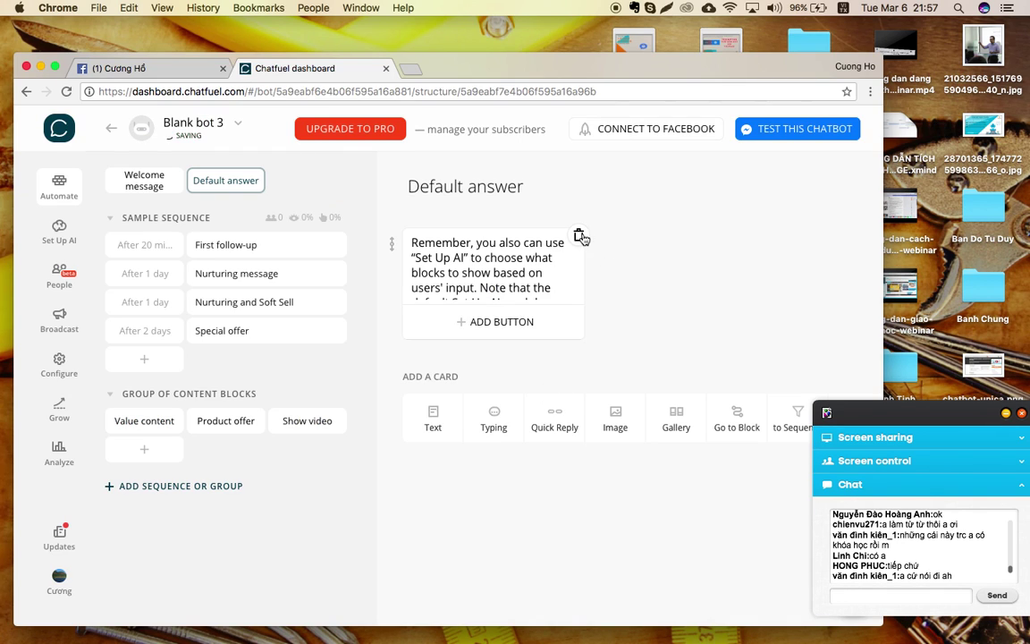
click(580, 236)
click(546, 405)
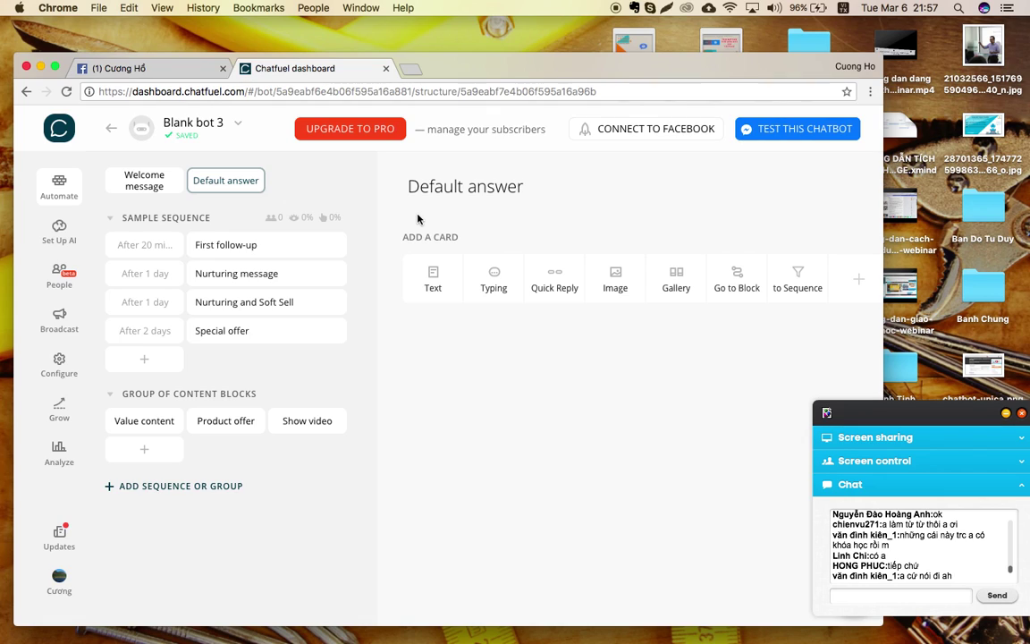
Add a text card reading 'Vui lòng để lại sđt' to Default answer, then start deleting it.
click(433, 279)
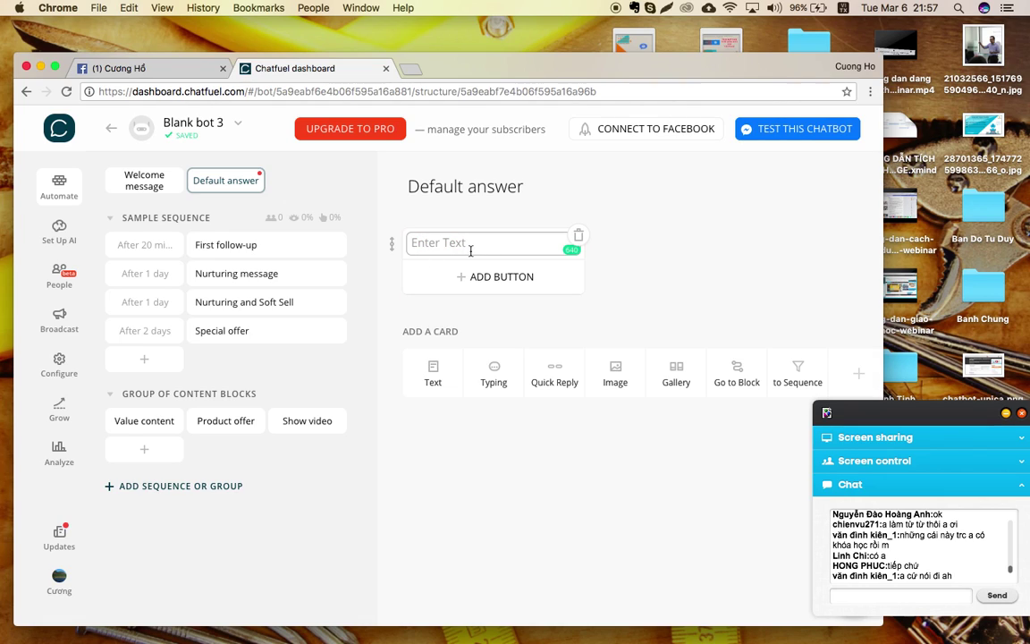
text(Vui long để)
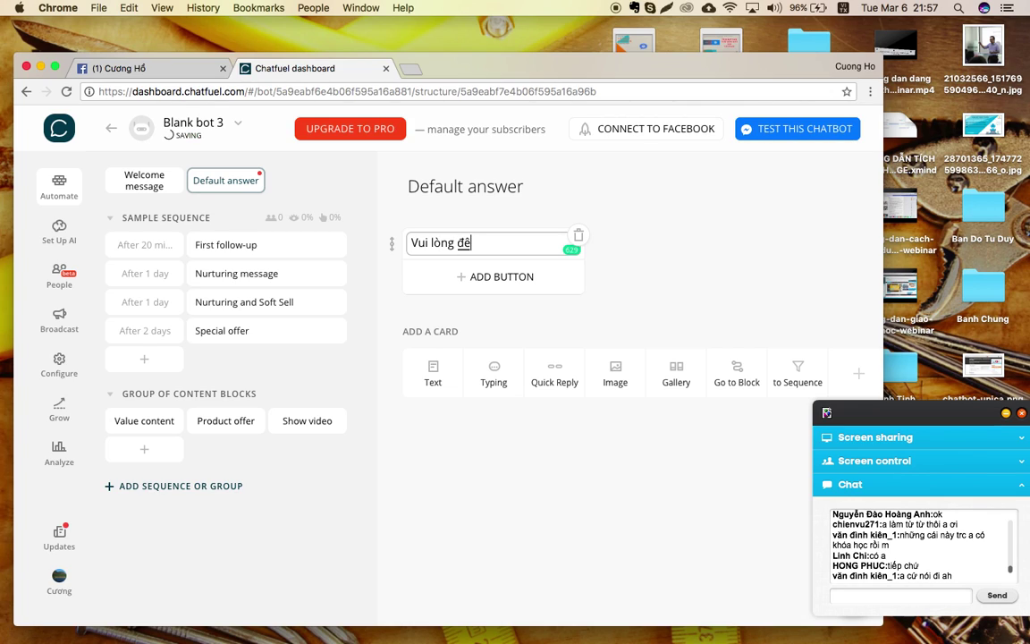
text( lai sđt)
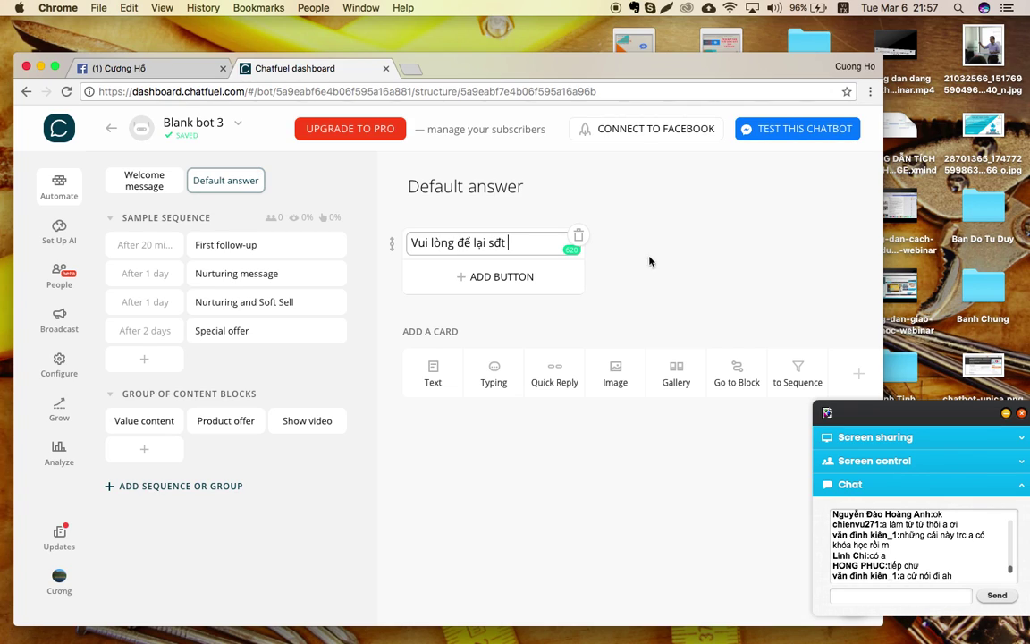
click(683, 263)
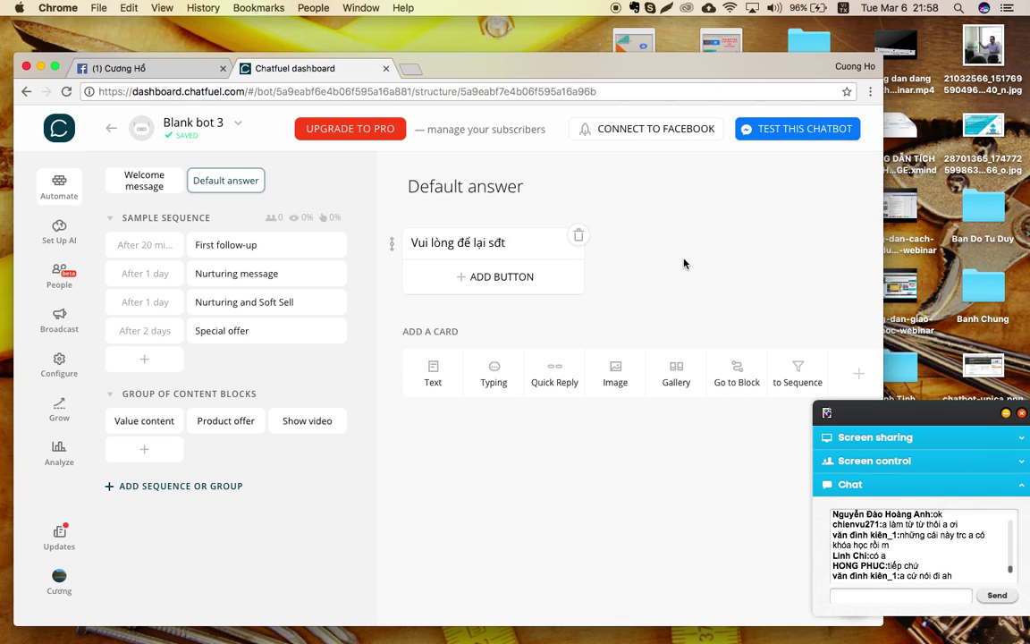
click(579, 235)
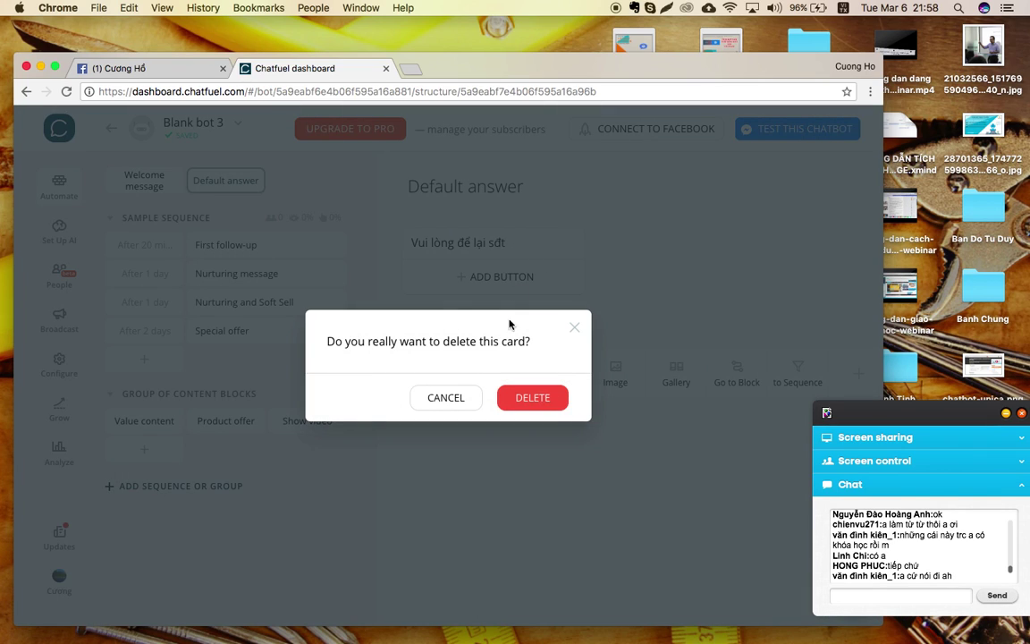
Confirm deleting the 'Vui lòng để lại sđt' text card from the Default answer block.
click(533, 399)
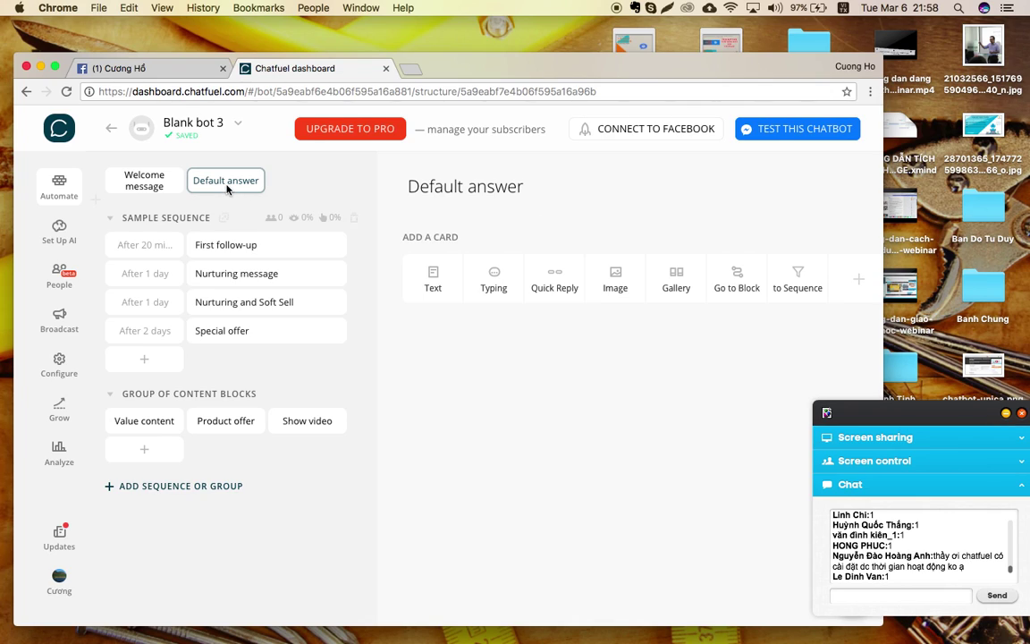
In the Welcome message, delete the extra cards: the second card, Subscribe to Sequence and the explanatory text.
click(143, 190)
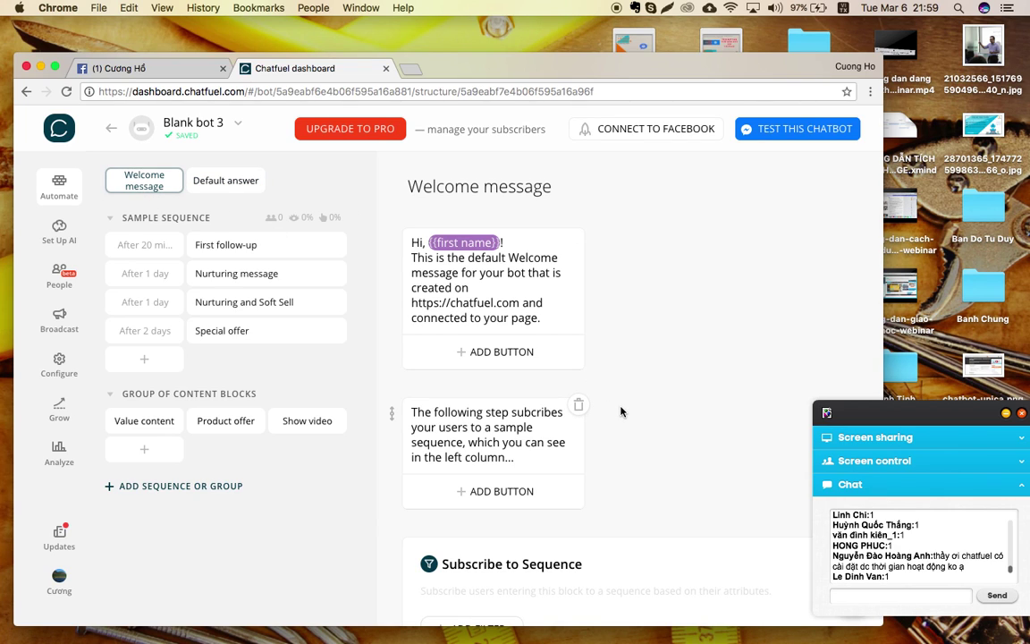
click(579, 405)
click(544, 404)
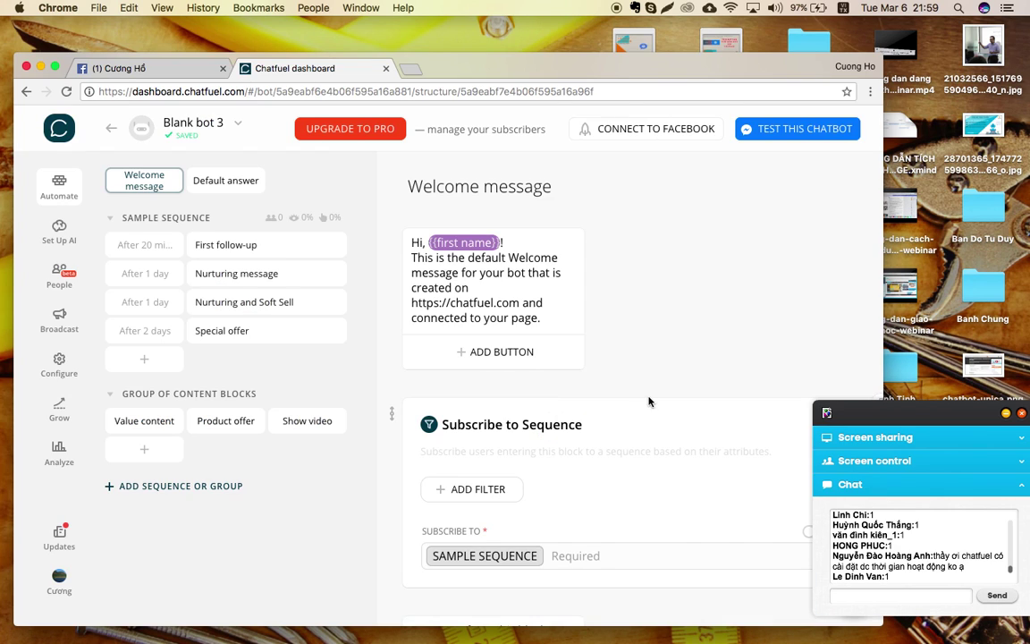
scroll(649, 400, down, 3)
click(876, 272)
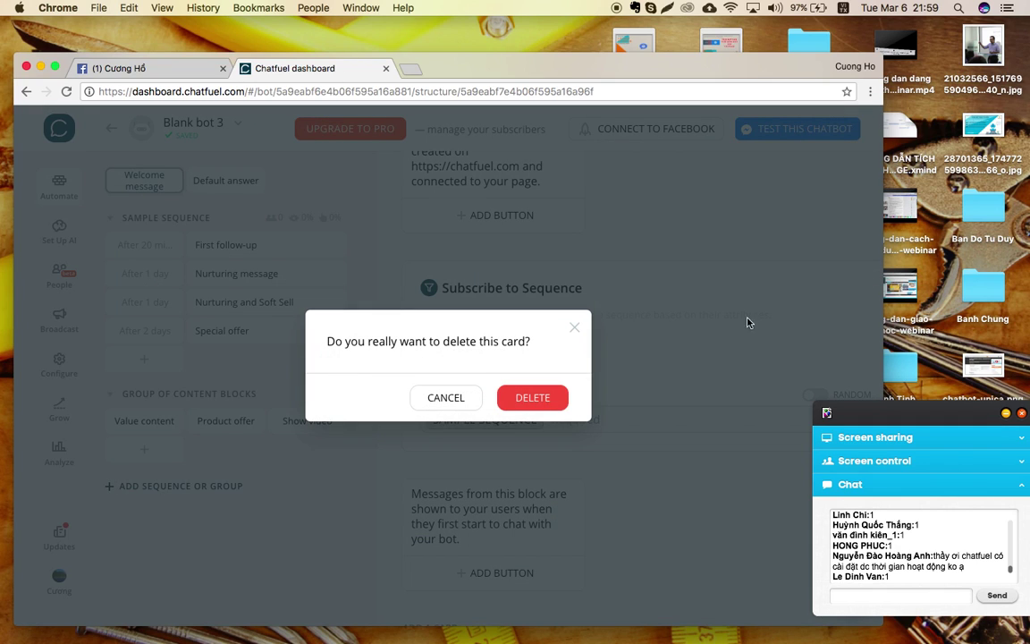
click(551, 404)
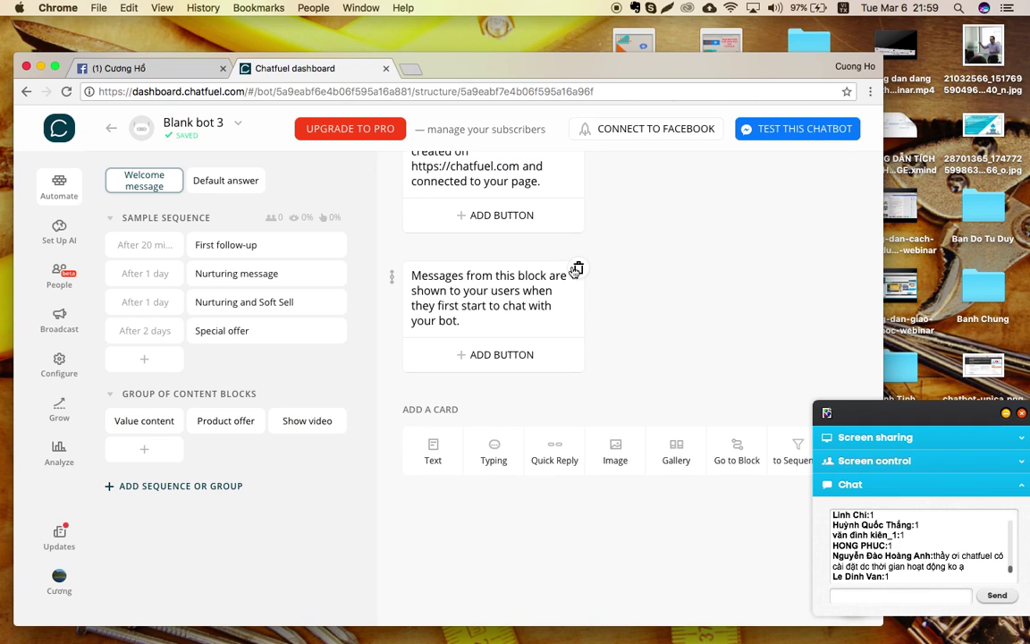
click(578, 268)
click(577, 329)
scroll(578, 332, up, 3)
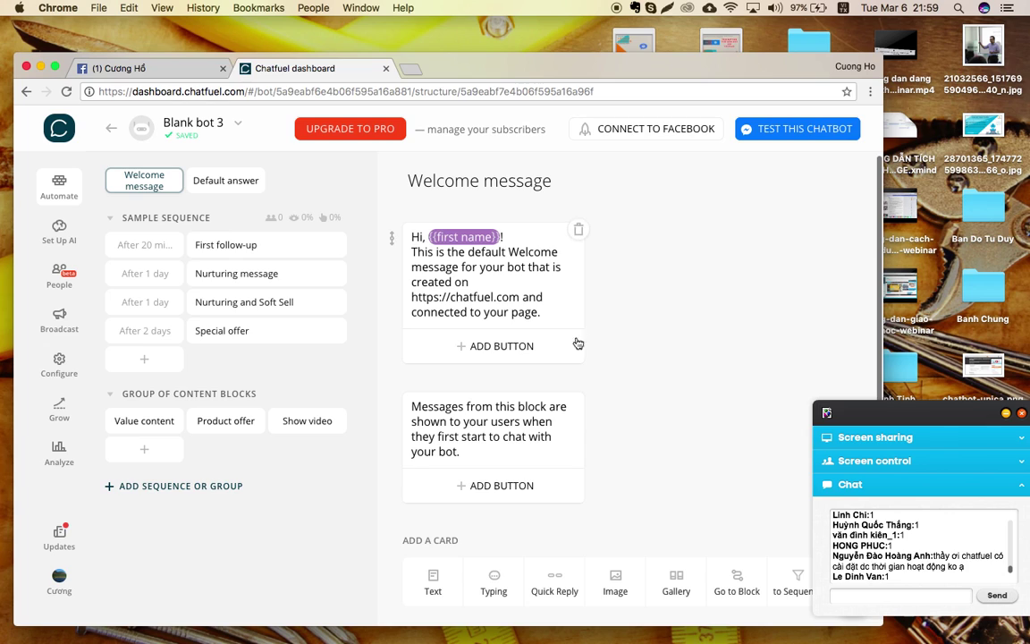
click(578, 398)
click(533, 398)
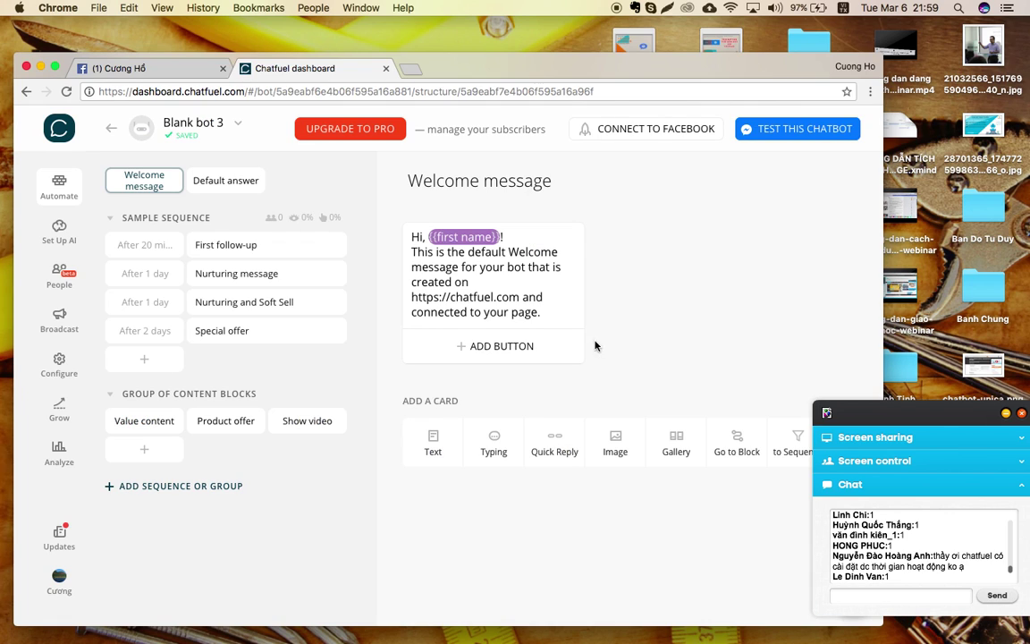
Rewrite the greeting card as 'Xin chào,' plus 'chào mừng ban đến với Cươngbig.com'.
click(413, 242)
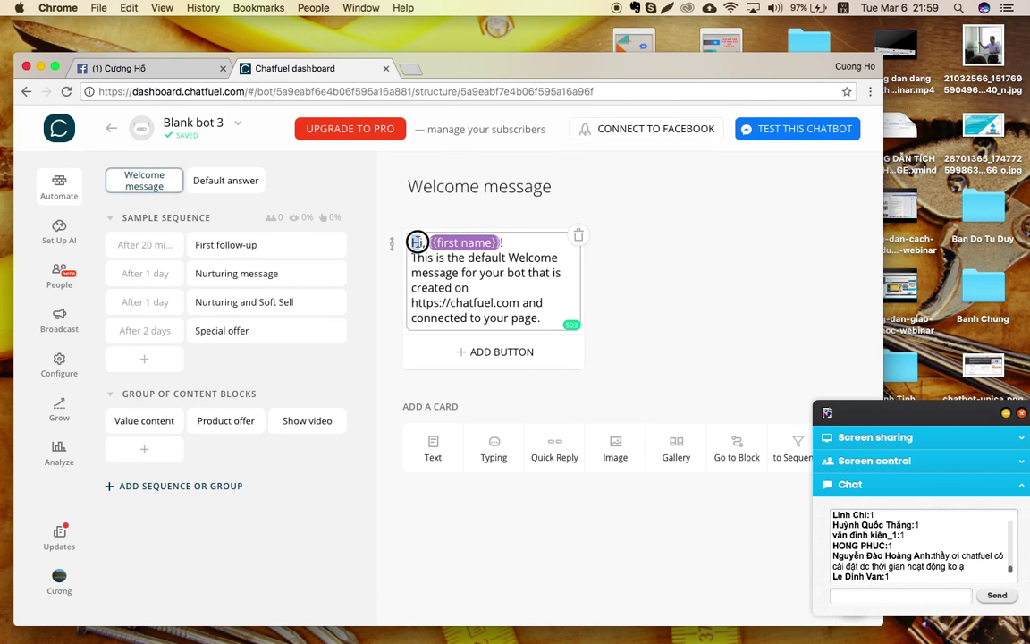
double_click(416, 243)
click(416, 243)
double_click(415, 242)
text(Xin,)
text( chào,)
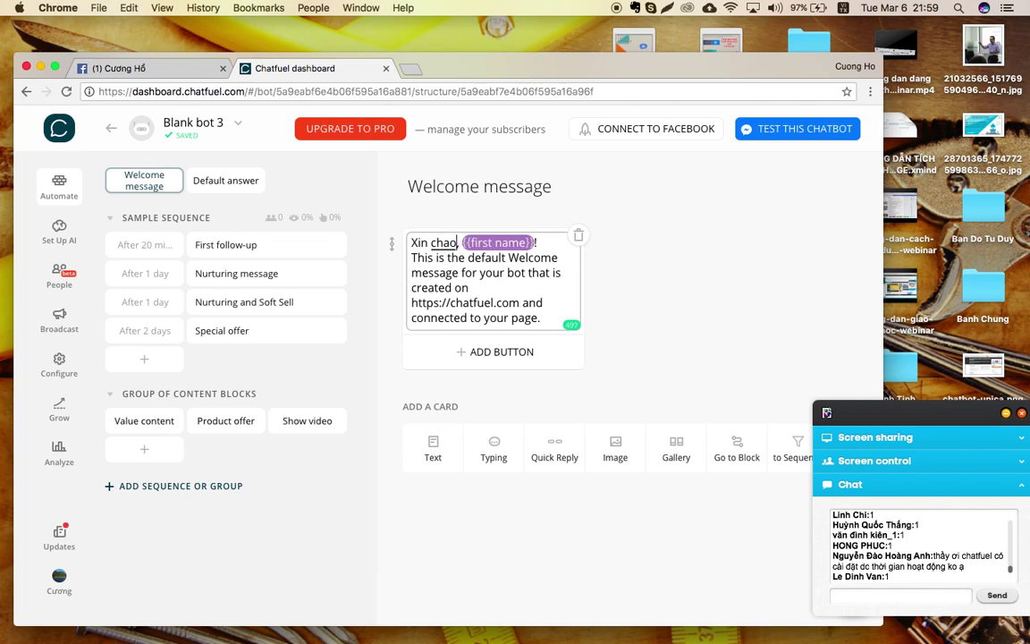
drag(412, 258, 550, 320)
text(chào)
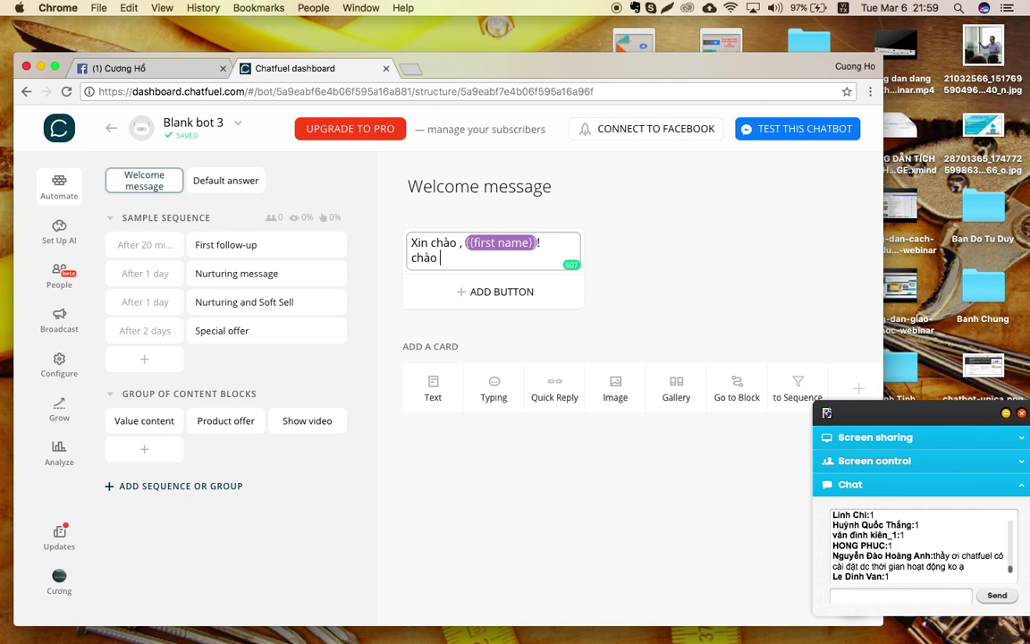
text( mừng ban đến với)
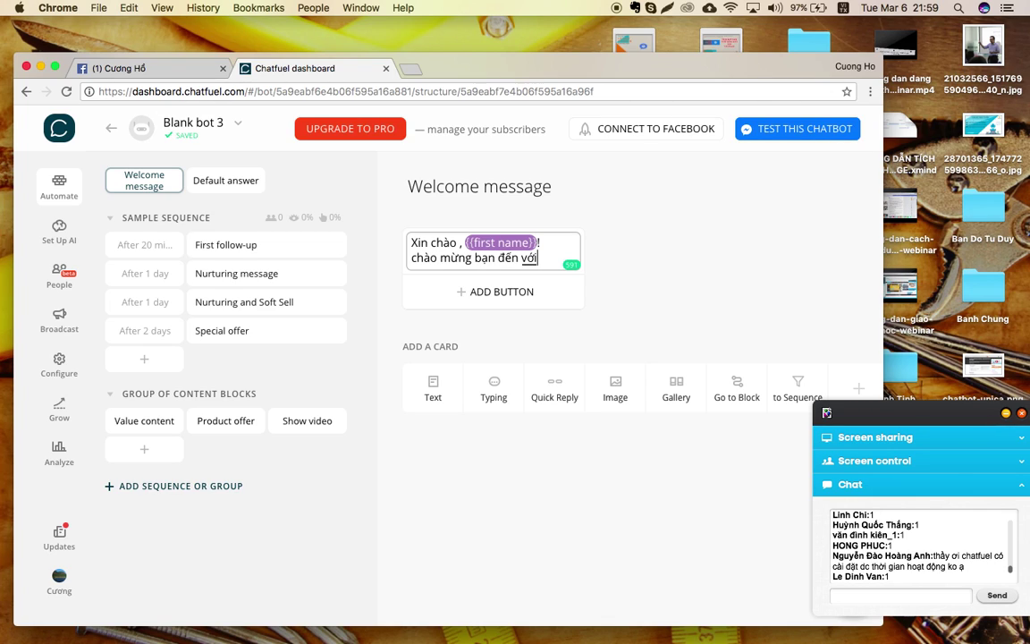
text( Cương)
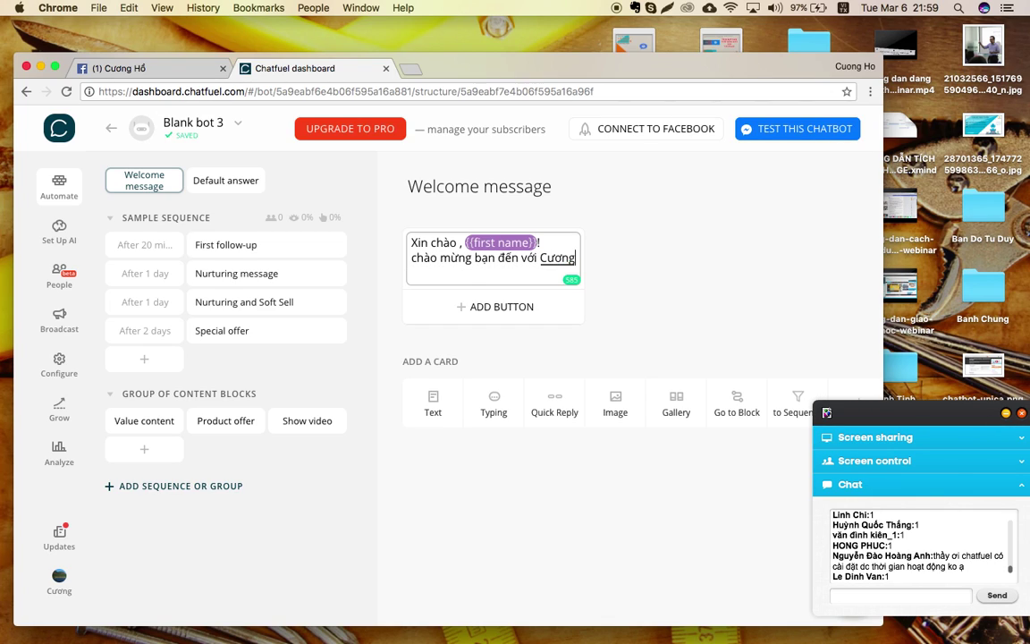
text(big)
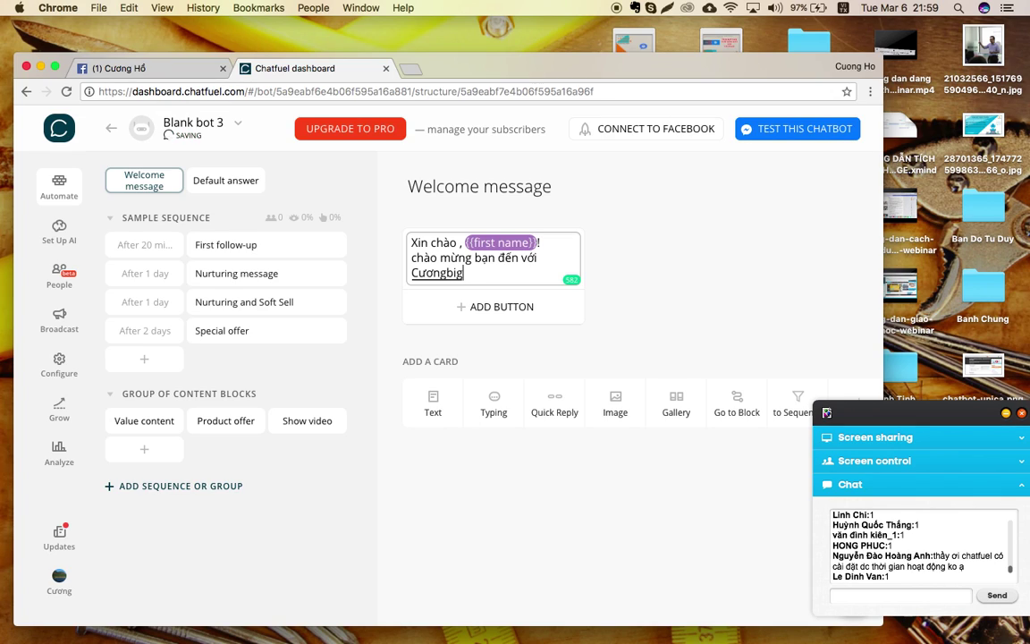
text(.com)
click(609, 269)
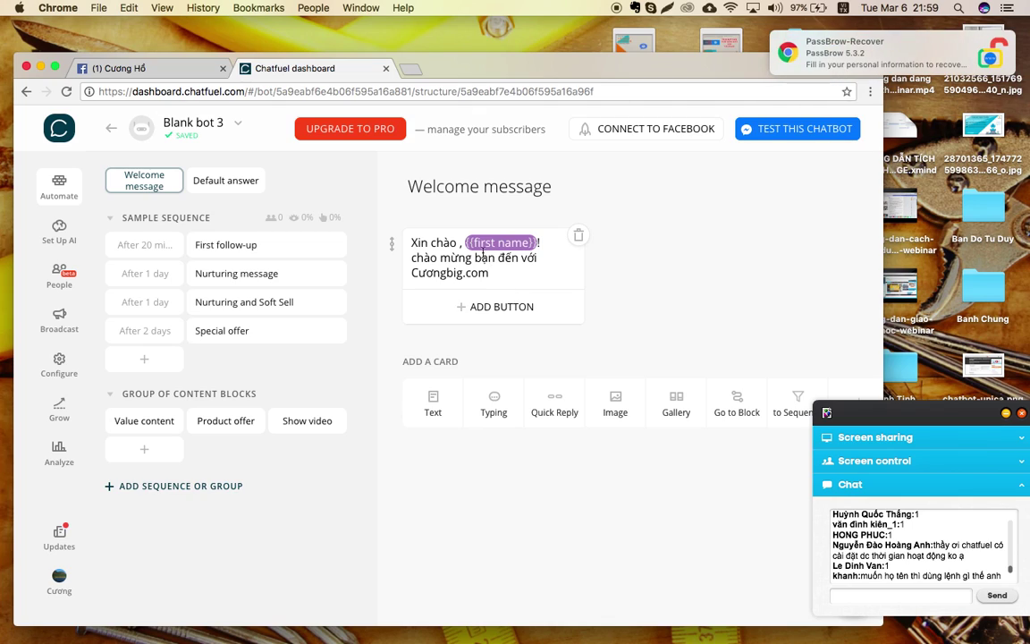
click(502, 270)
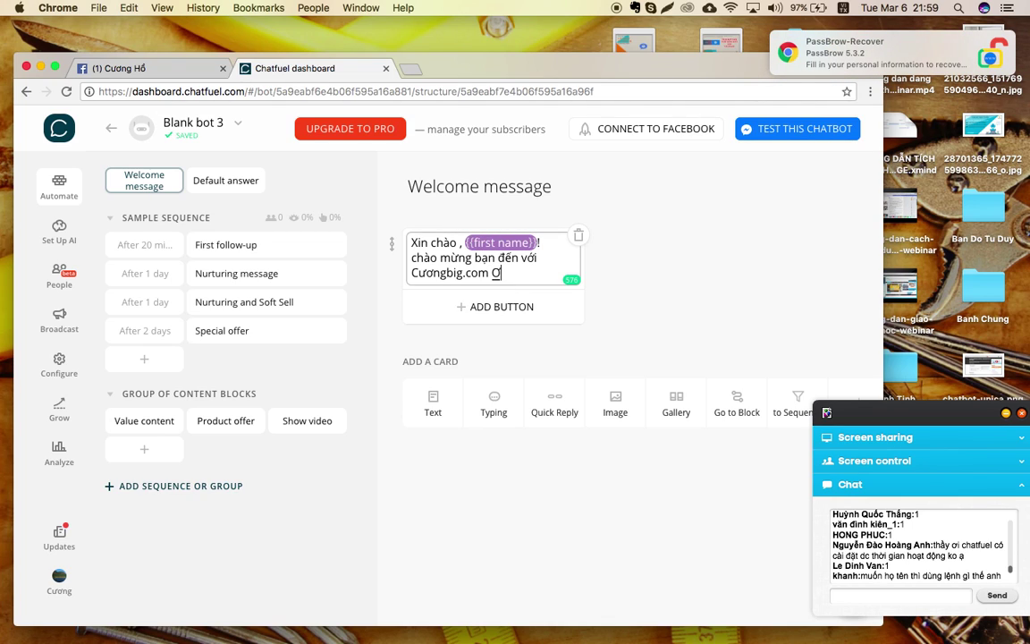
Insert the {{first name}} variable and add '.Tôi có thể giúp gì cho bạn' after Cươngbig.com.
text({{)
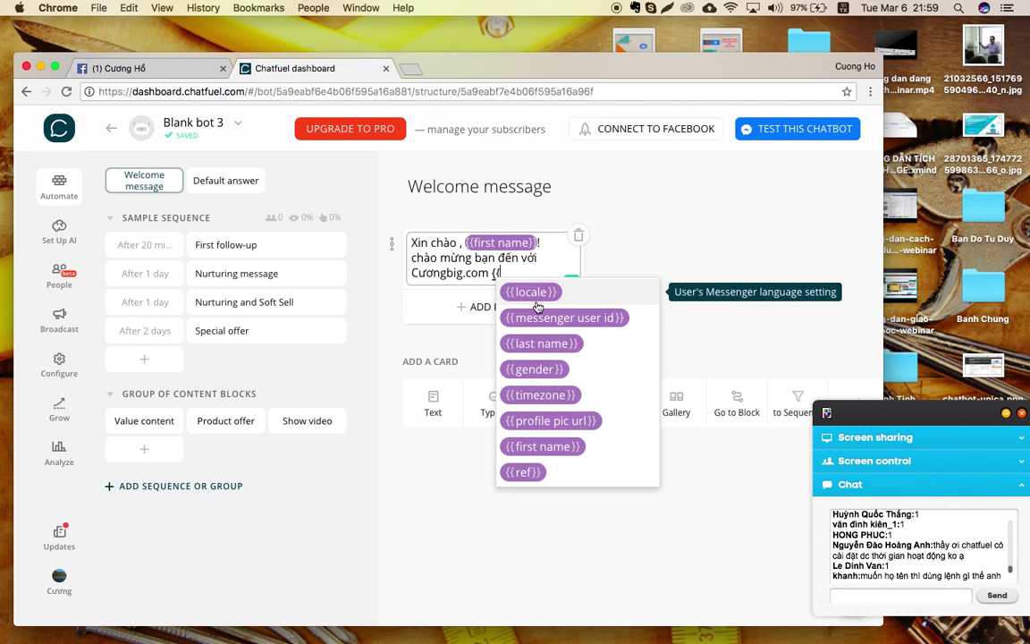
scroll(535, 447, down, 3)
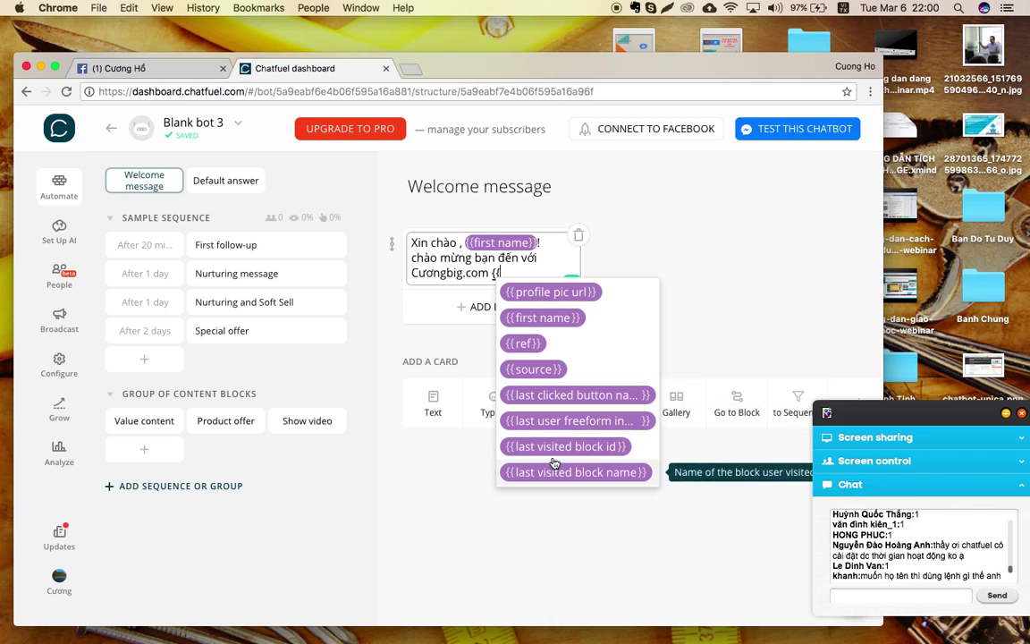
click(546, 319)
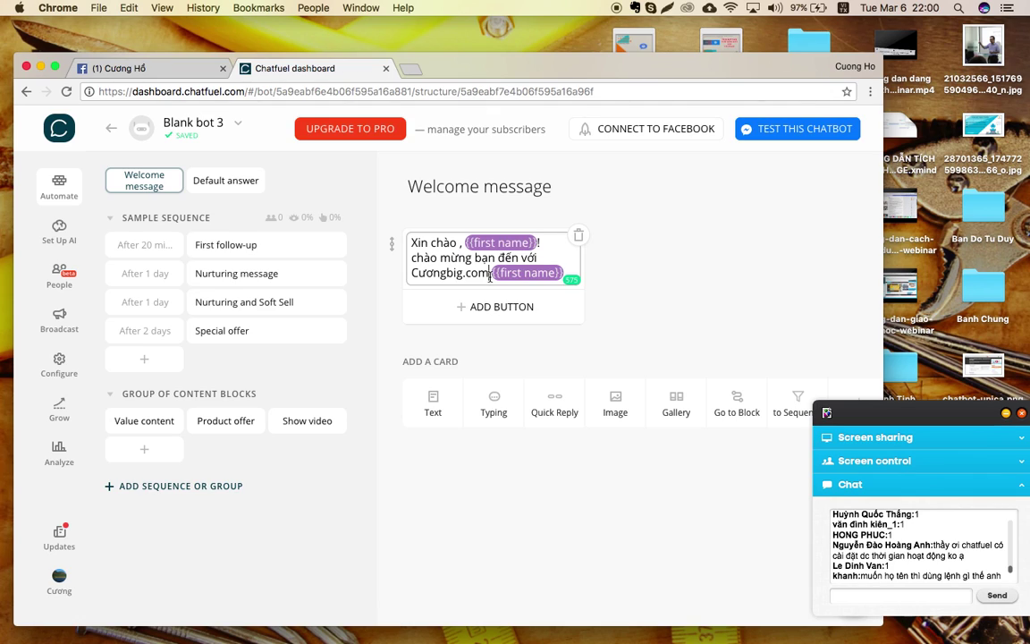
click(490, 278)
text(.Tôi có thể)
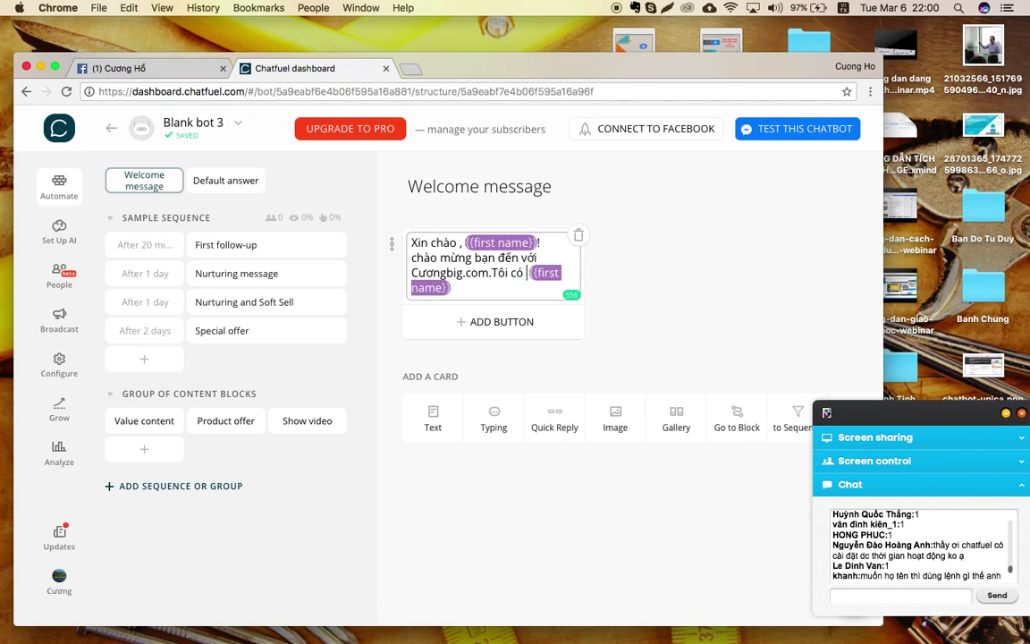
text( giúp gì g)
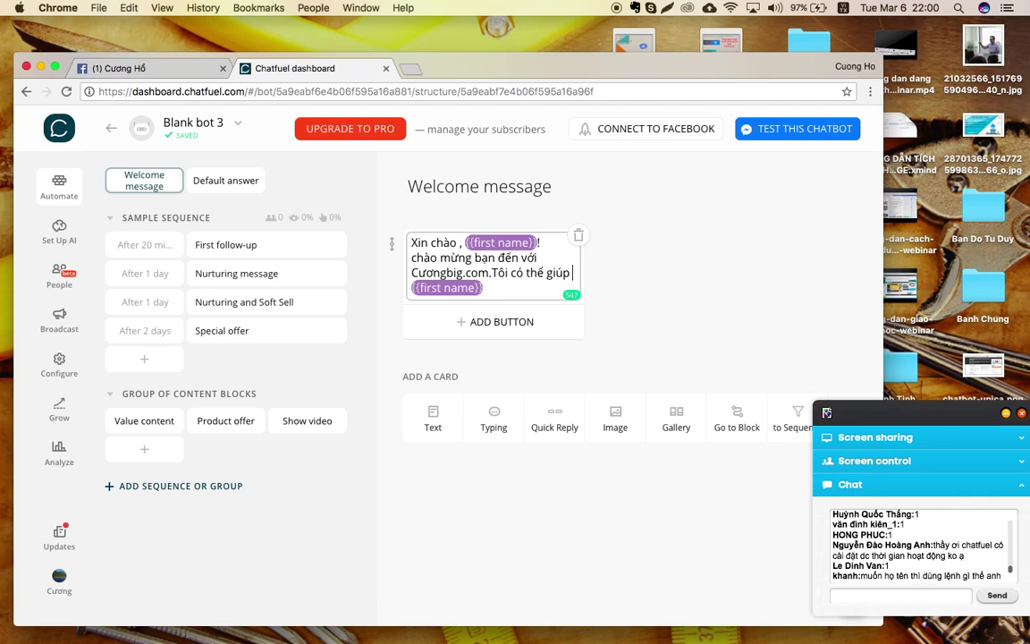
key(BackSpace)
text(cho bạn)
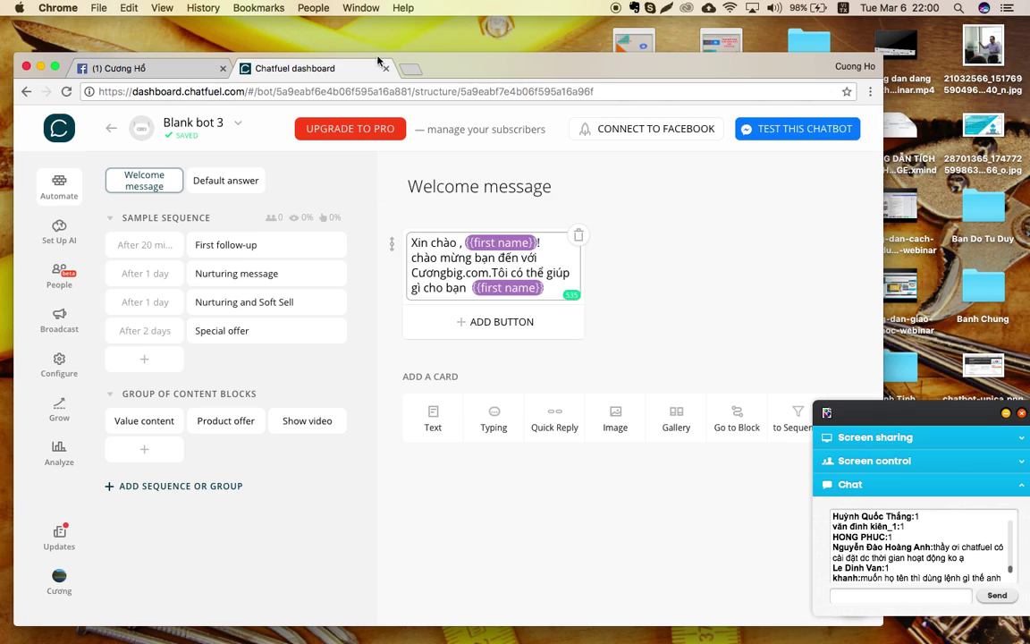
Test the chatbot on messenger.com, check the greeting reply, then go back to the Chatfuel tab.
click(785, 132)
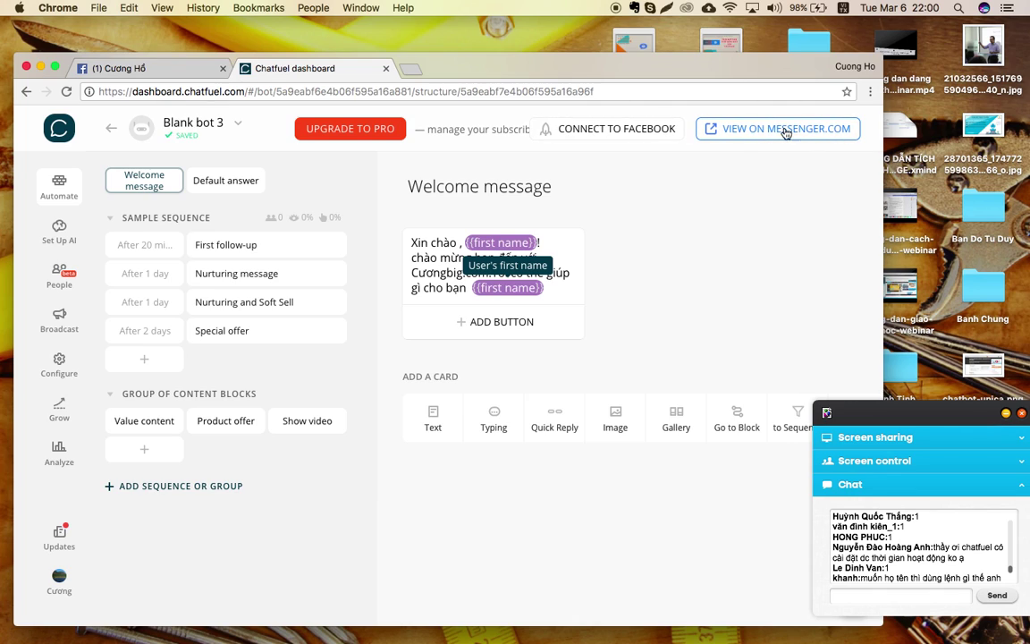
click(740, 134)
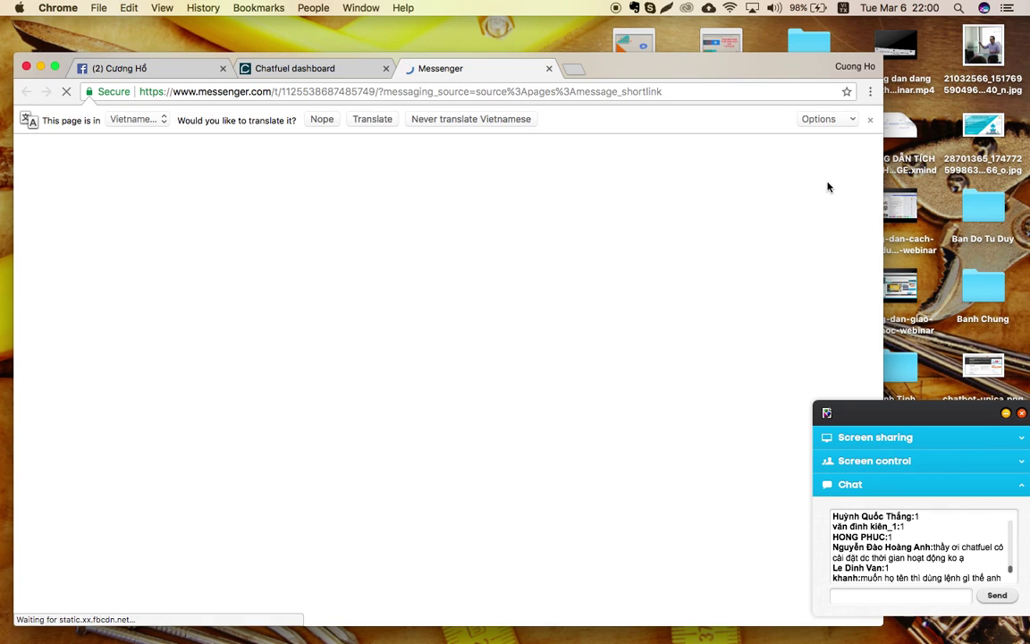
click(870, 118)
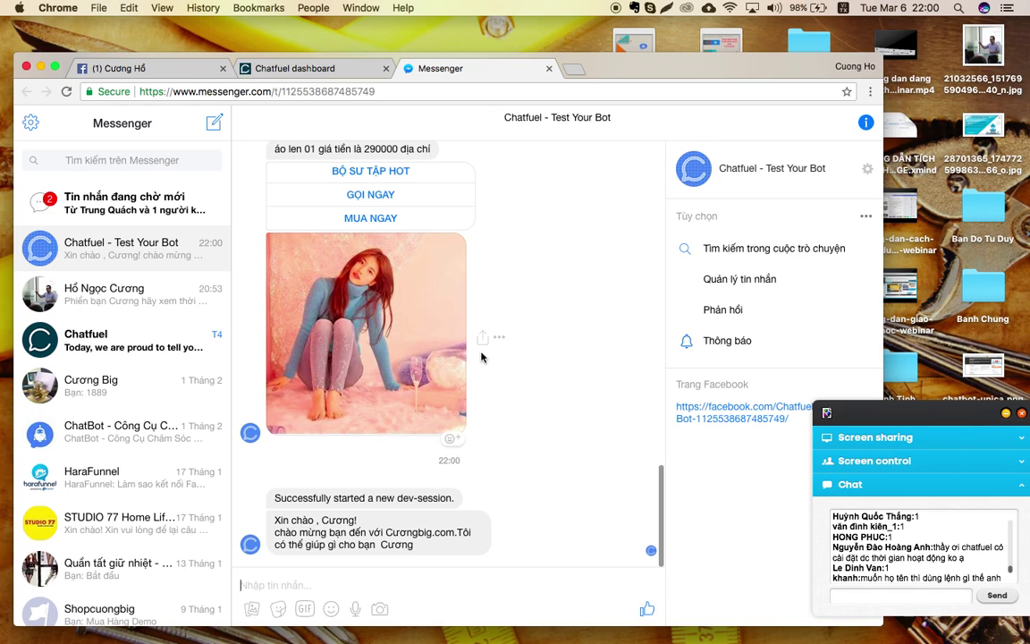
click(313, 72)
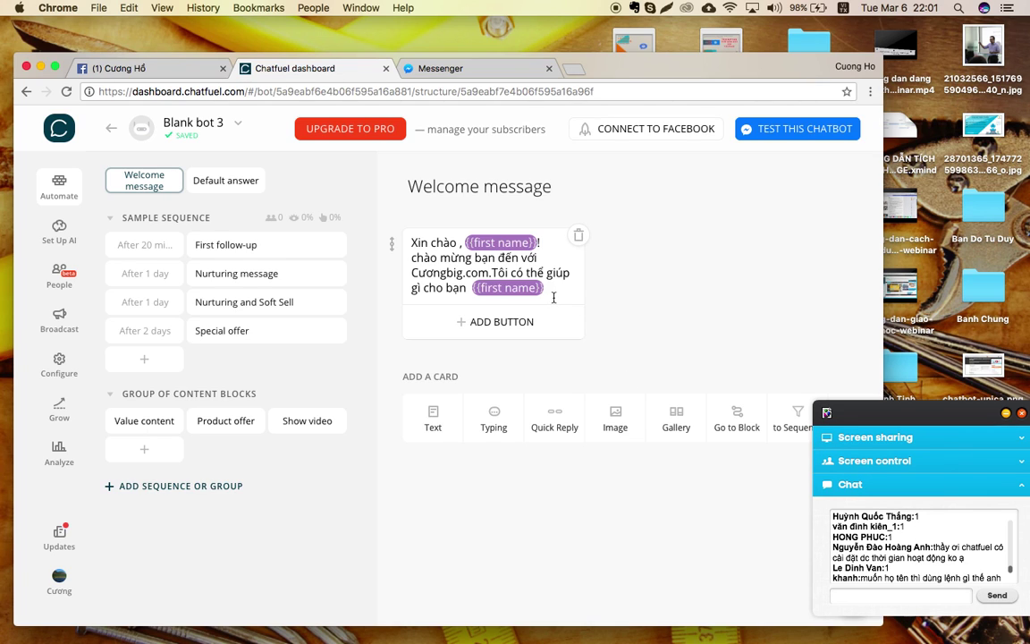
Bring the XMind window forward through Mission Control and pan across the chatbot integration map.
key(ctrl+Up)
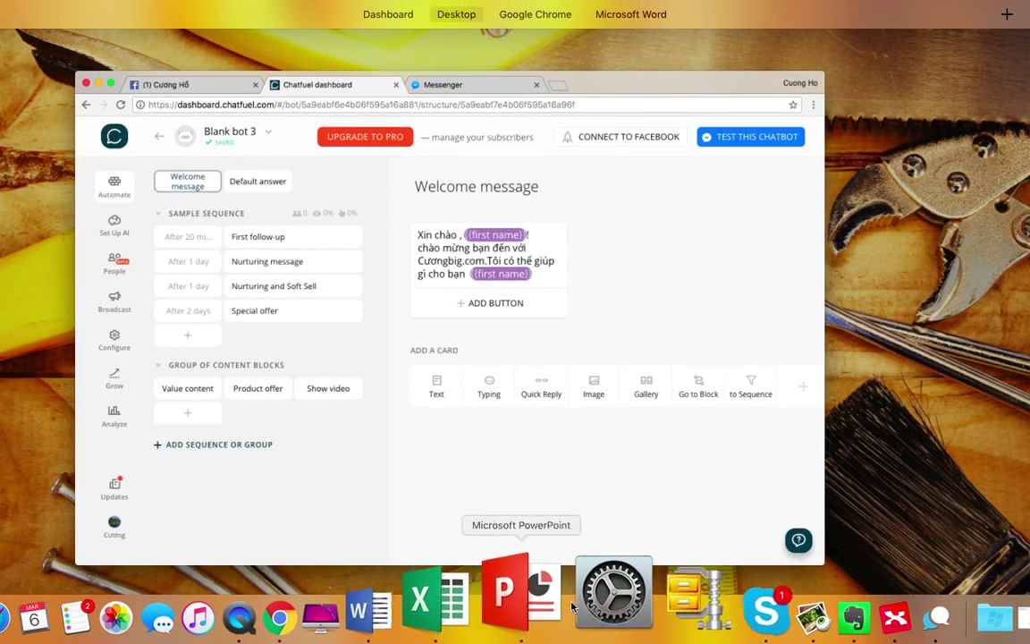
click(803, 611)
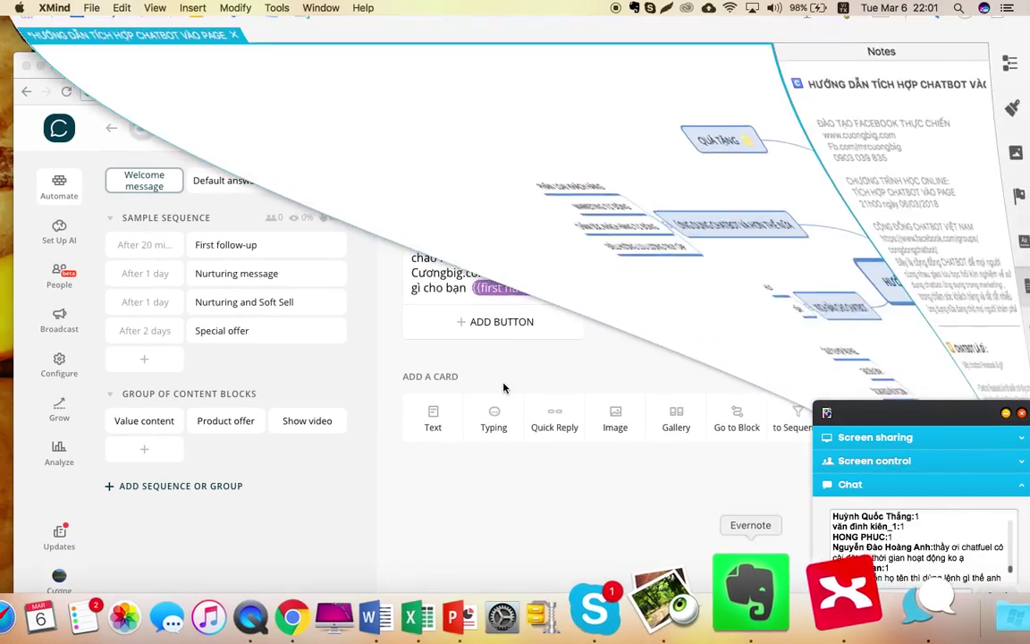
scroll(450, 356, down, 1)
scroll(450, 356, right, 3)
scroll(449, 356, down, 1)
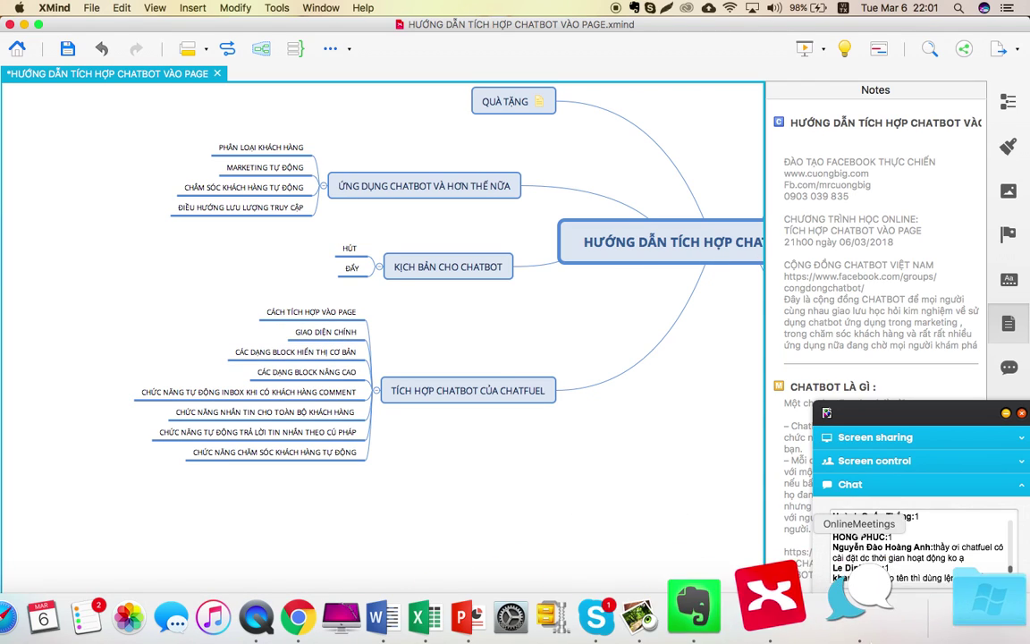
scroll(644, 376, right, 4)
scroll(643, 377, up, 1)
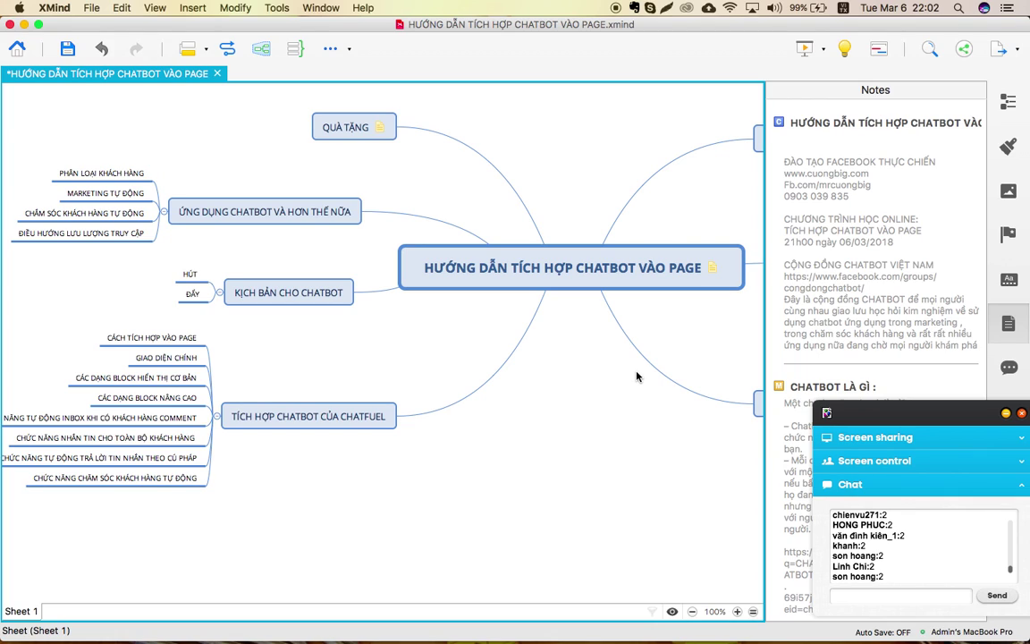
Return through Mission Control to the desktop space showing Chrome.
key(ctrl+Up)
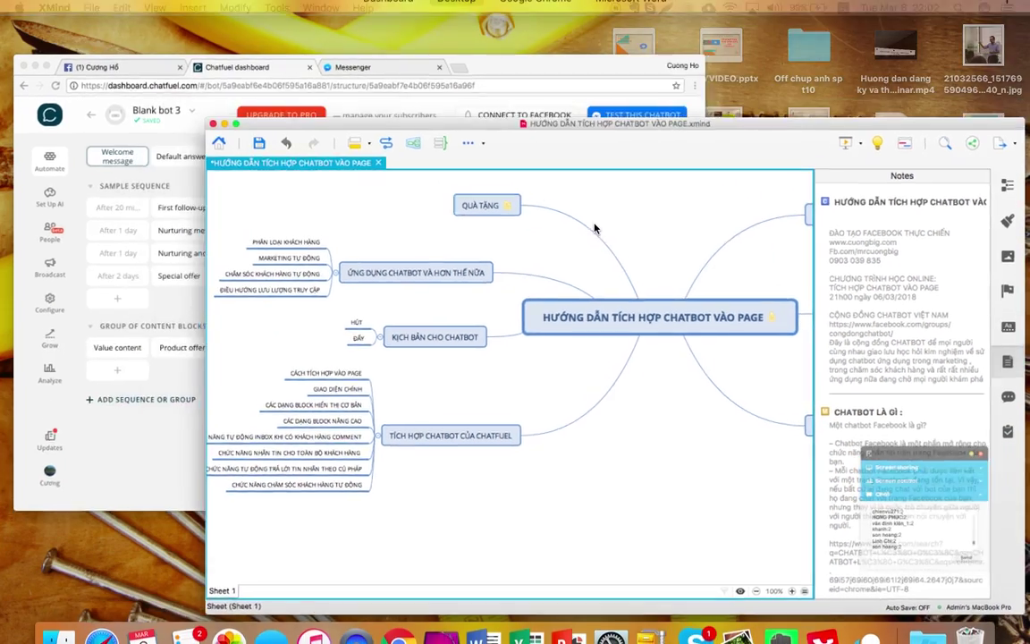
click(529, 50)
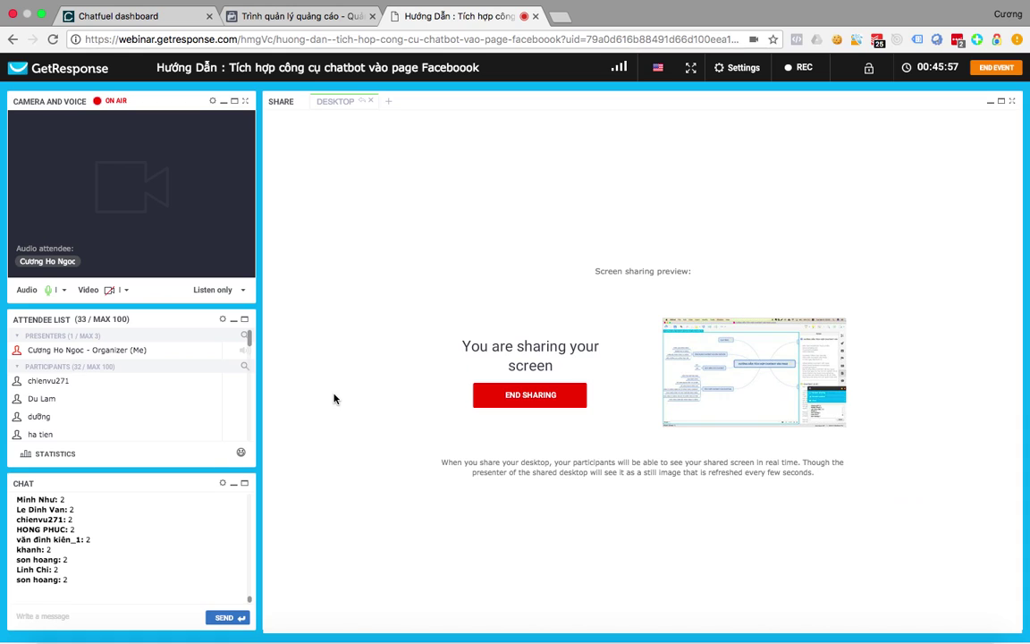
key(ctrl+Up)
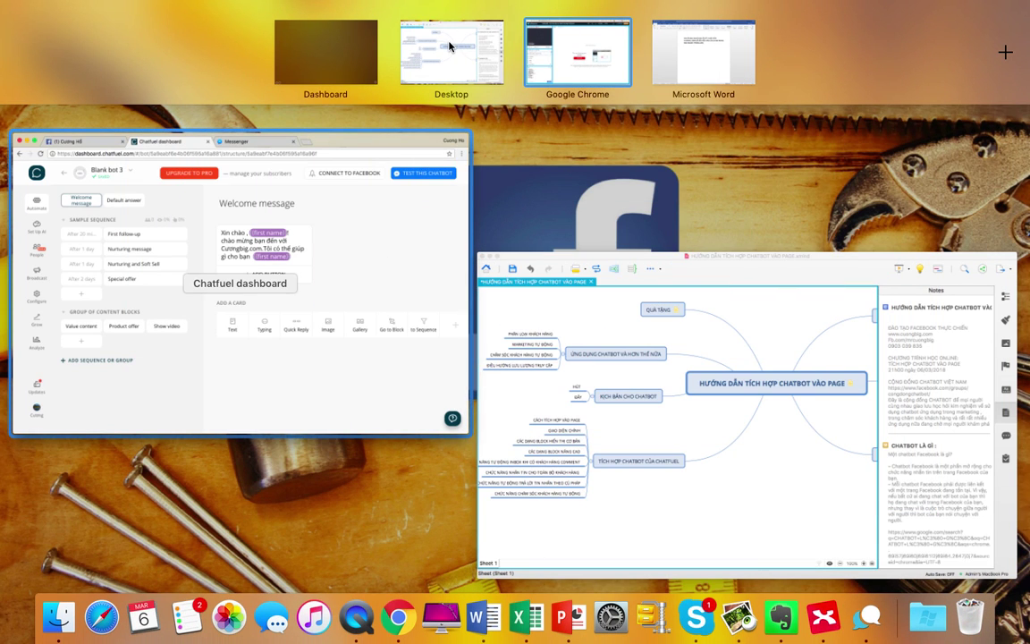
Delete the Sample Sequence group, confirming with the word DELETE.
click(450, 47)
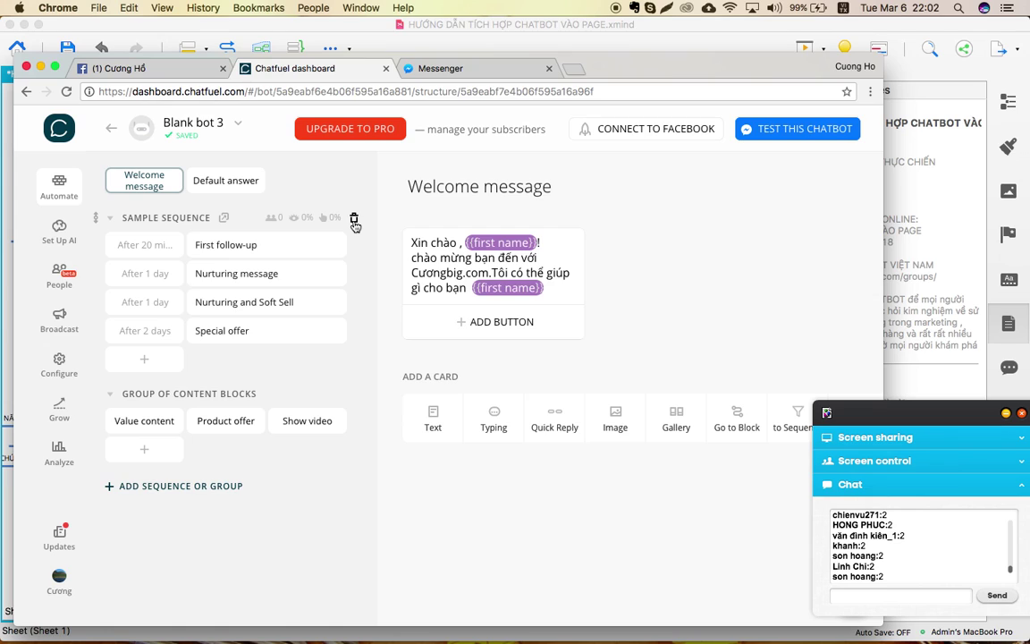
click(355, 223)
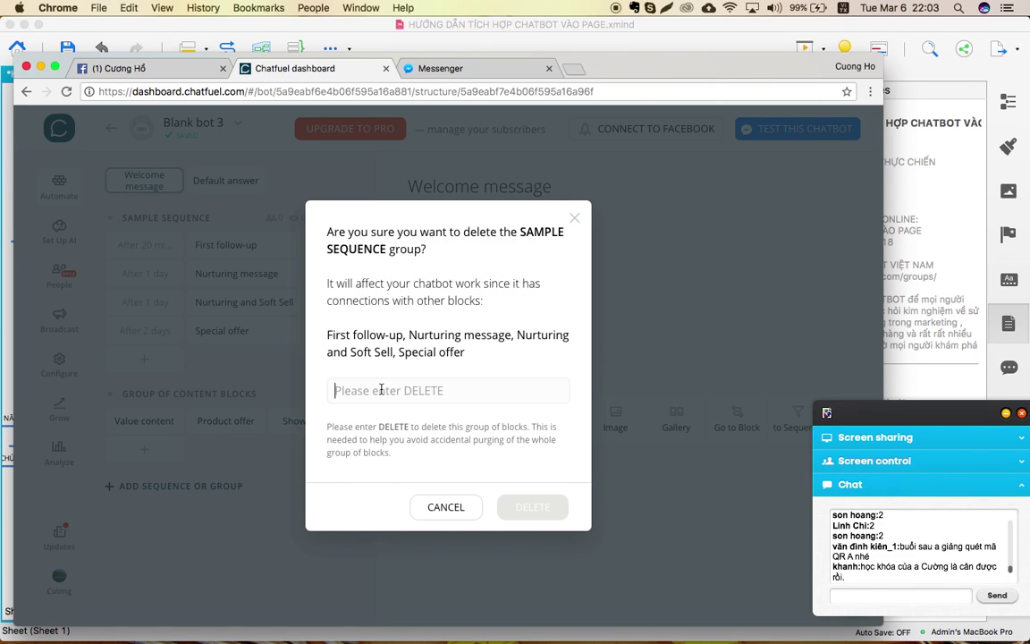
text(DELE)
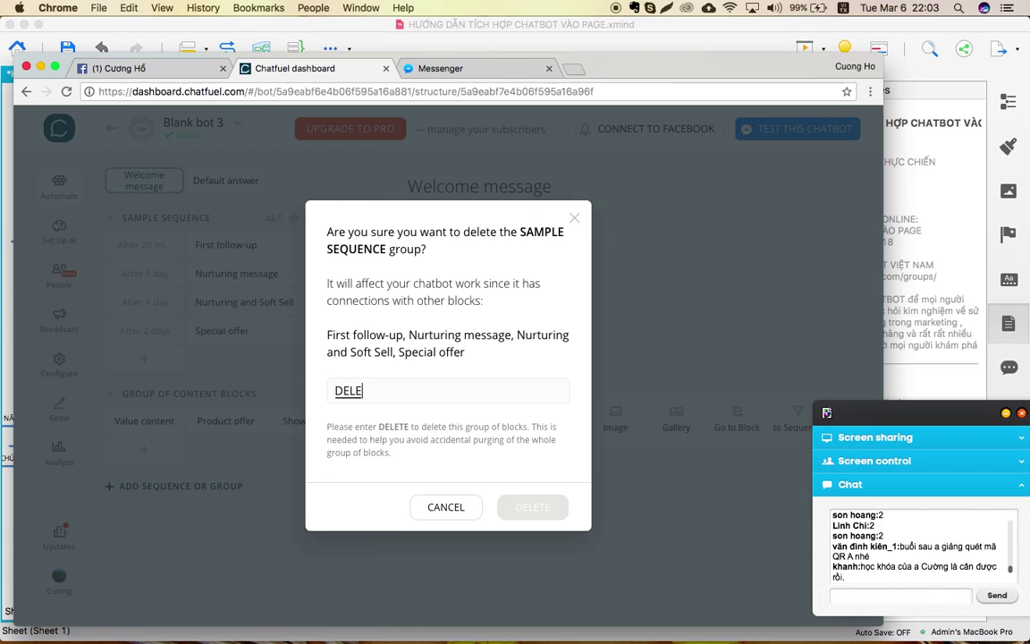
text(LE)
key(BackSpace)
key(BackSpace)
key(BackSpace)
text(ETE)
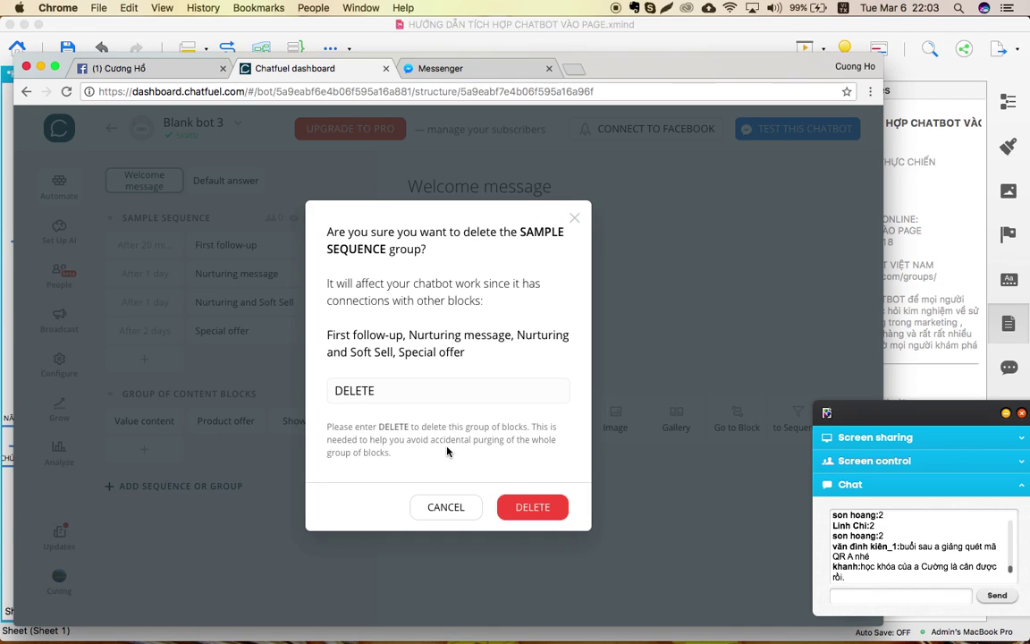
click(531, 507)
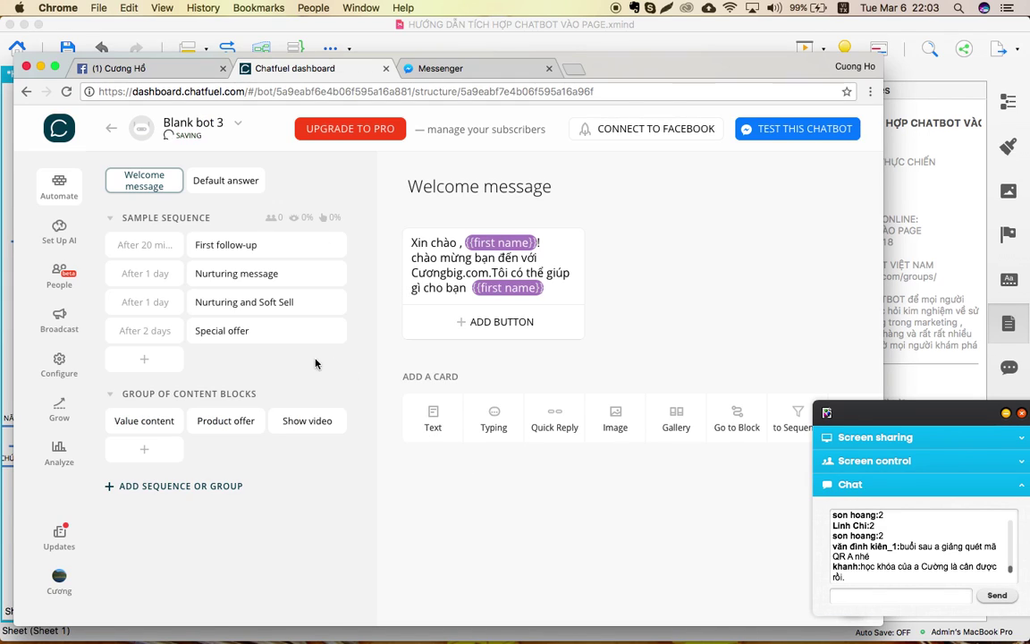
Delete the Group of Content Blocks group, confirming with the word DELETE.
click(357, 223)
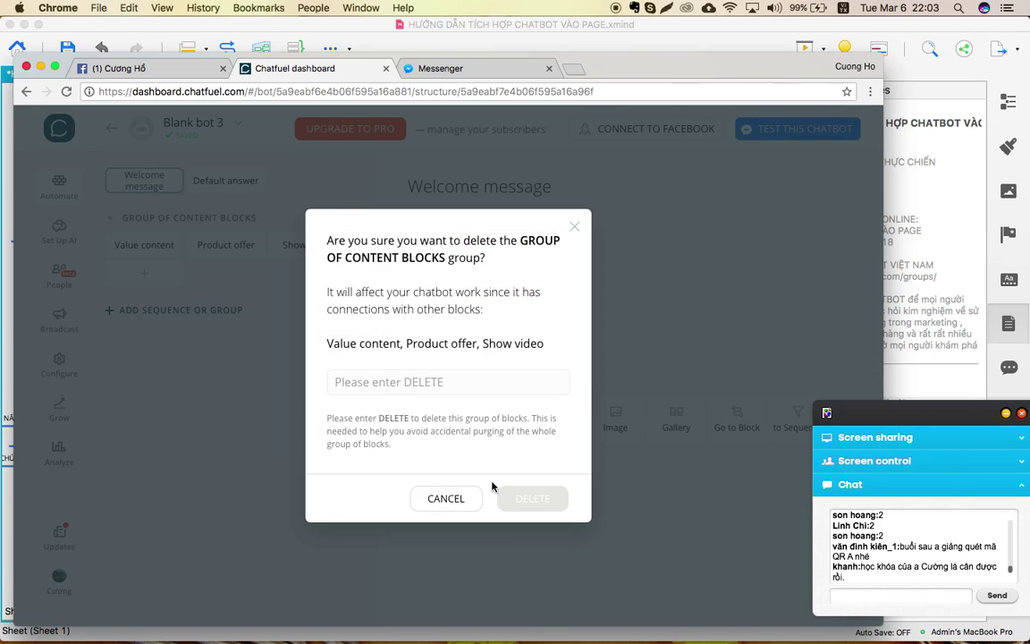
click(411, 382)
text(DELETE)
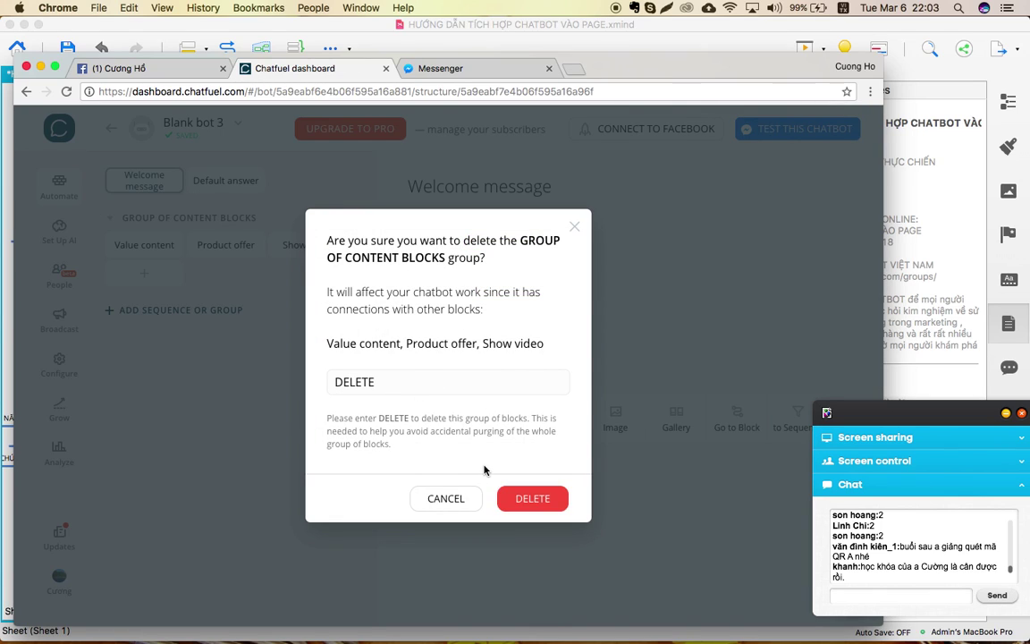
click(533, 507)
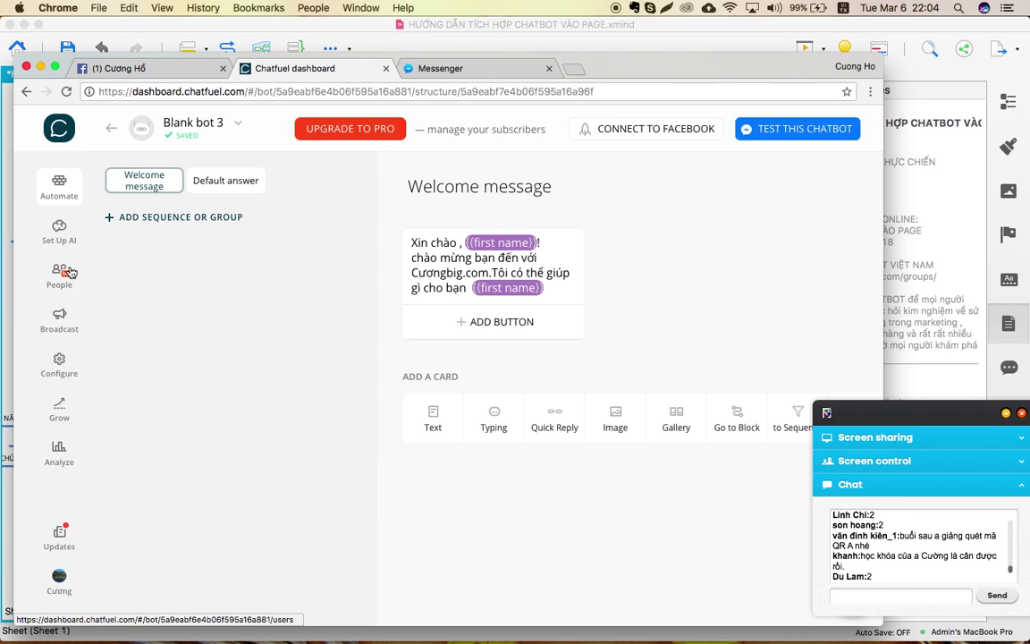
Review the Persistent Menu card in the bot's Configure settings, then switch to the Messenger tab.
click(64, 362)
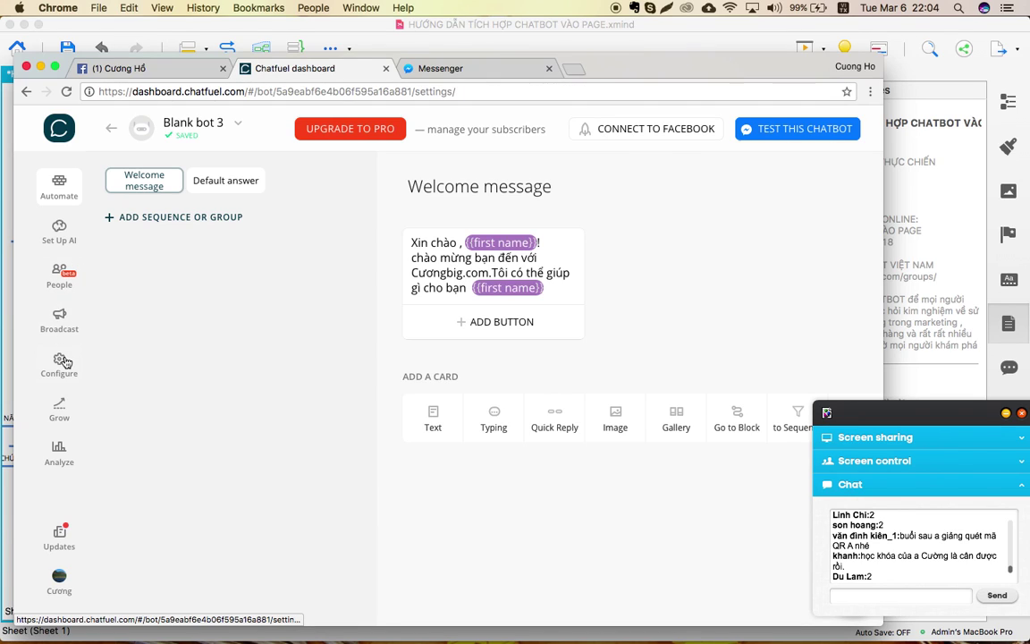
scroll(376, 350, down, 3)
scroll(375, 350, up, 2)
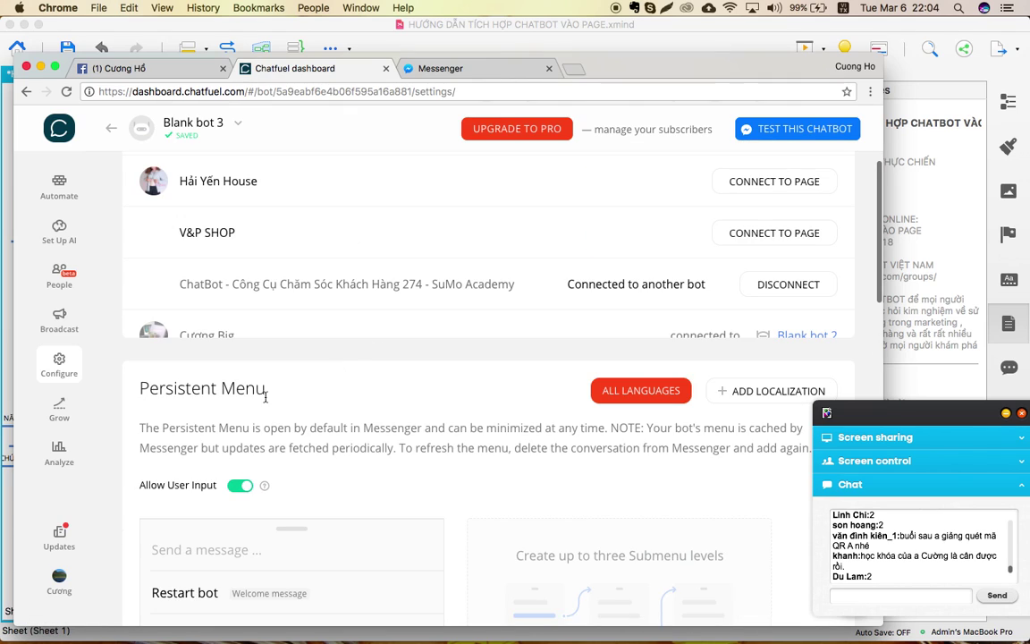
scroll(265, 407, down, 2)
scroll(265, 407, down, 2)
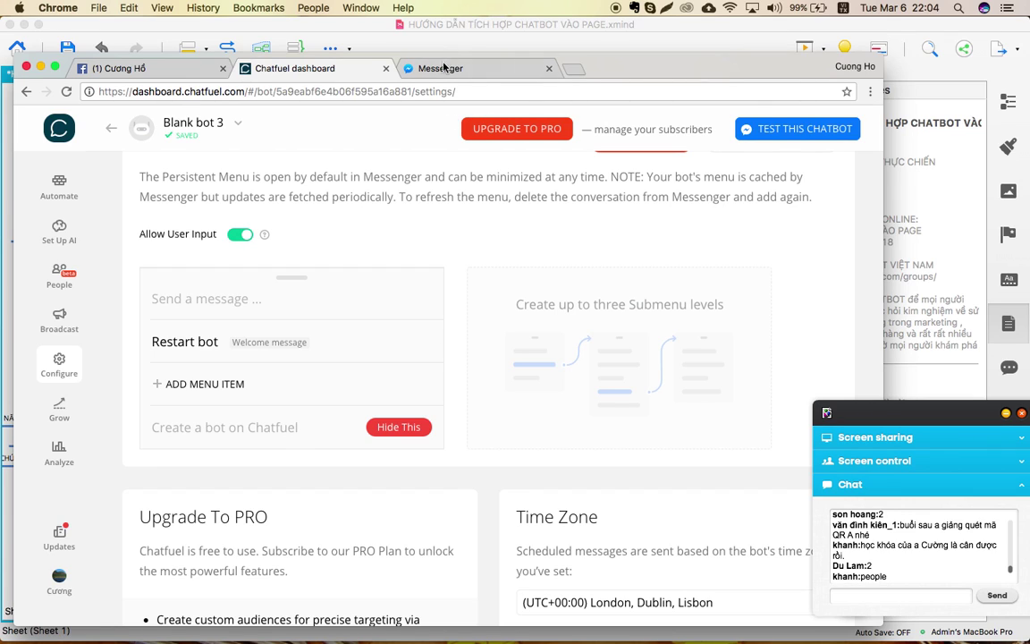
click(404, 64)
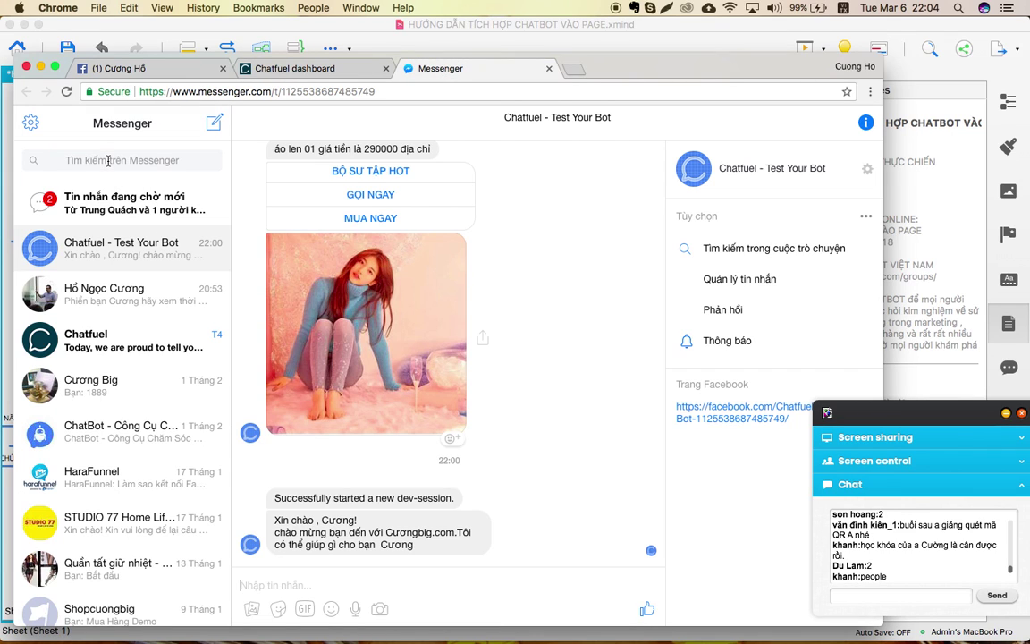
Browse the bot's persistent menu and its QUÀ TẶNG MIỄN PHÍ submenu, then return to Chatfuel.
click(157, 298)
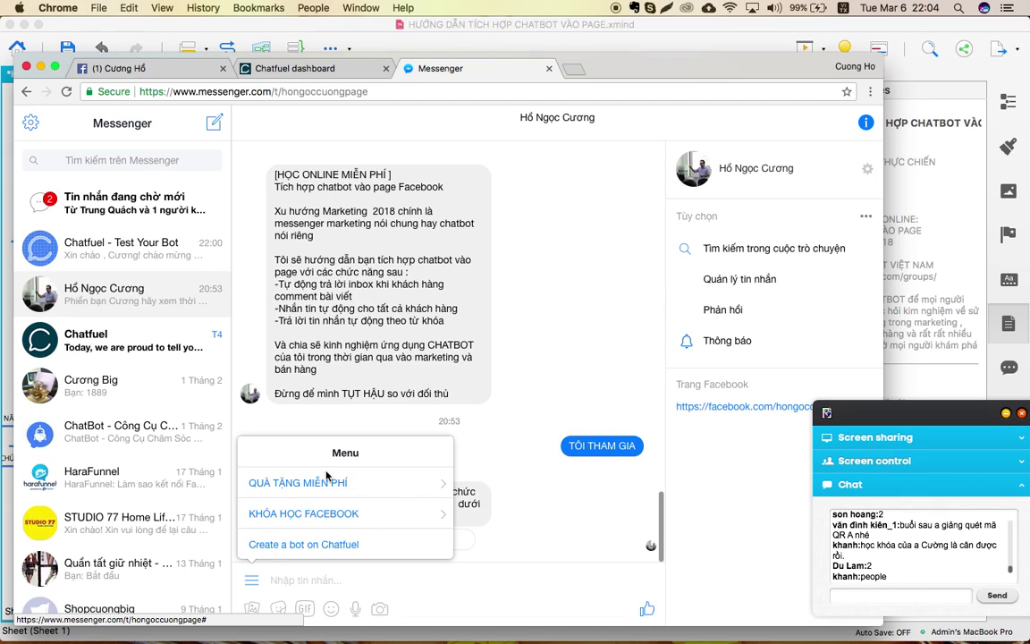
click(442, 483)
click(249, 429)
click(506, 309)
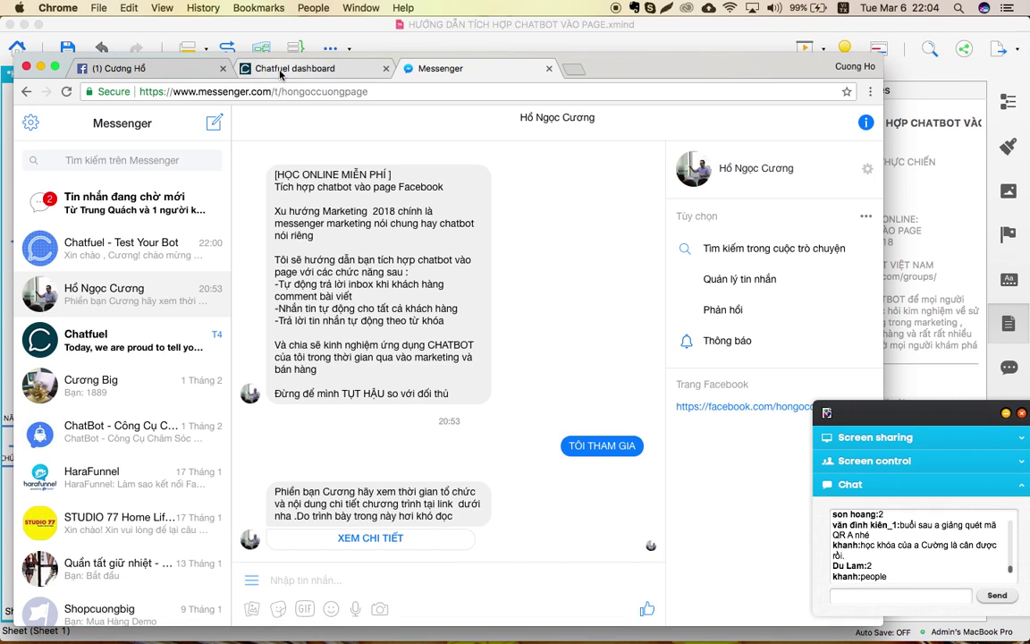
click(279, 72)
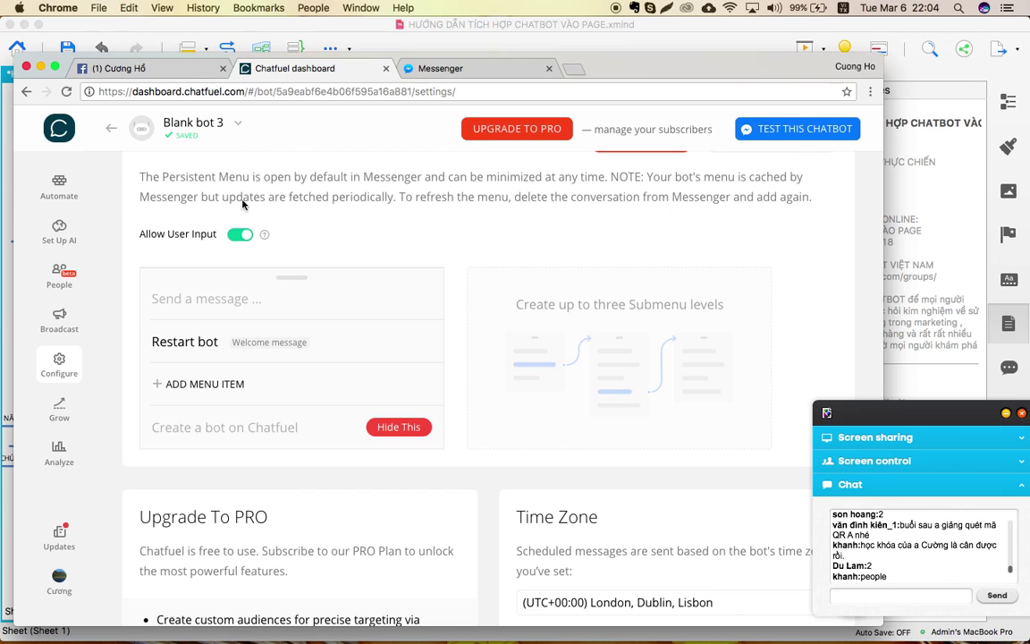
click(75, 281)
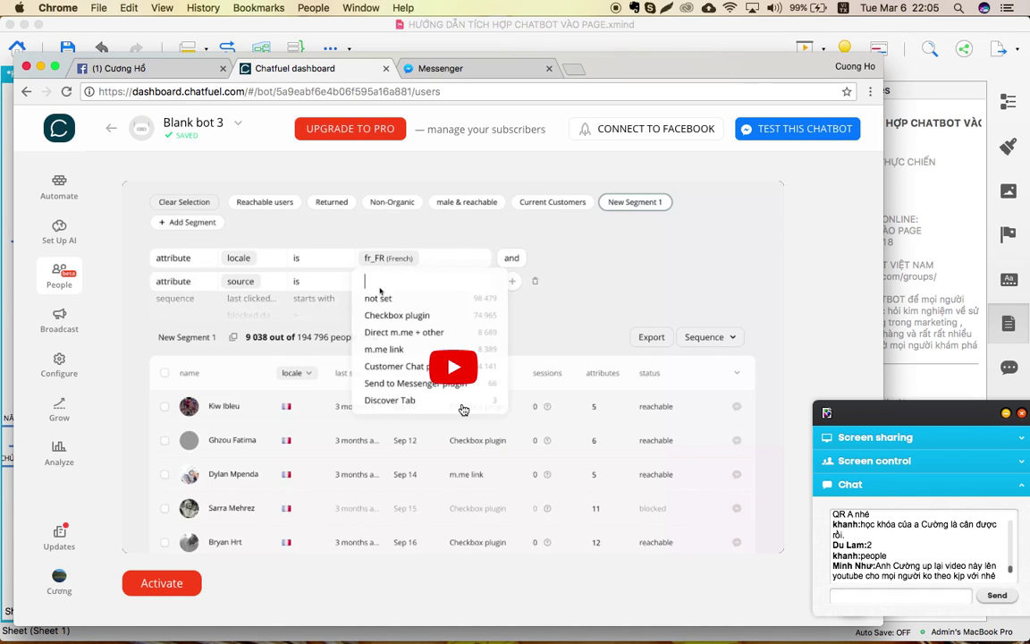
click(407, 338)
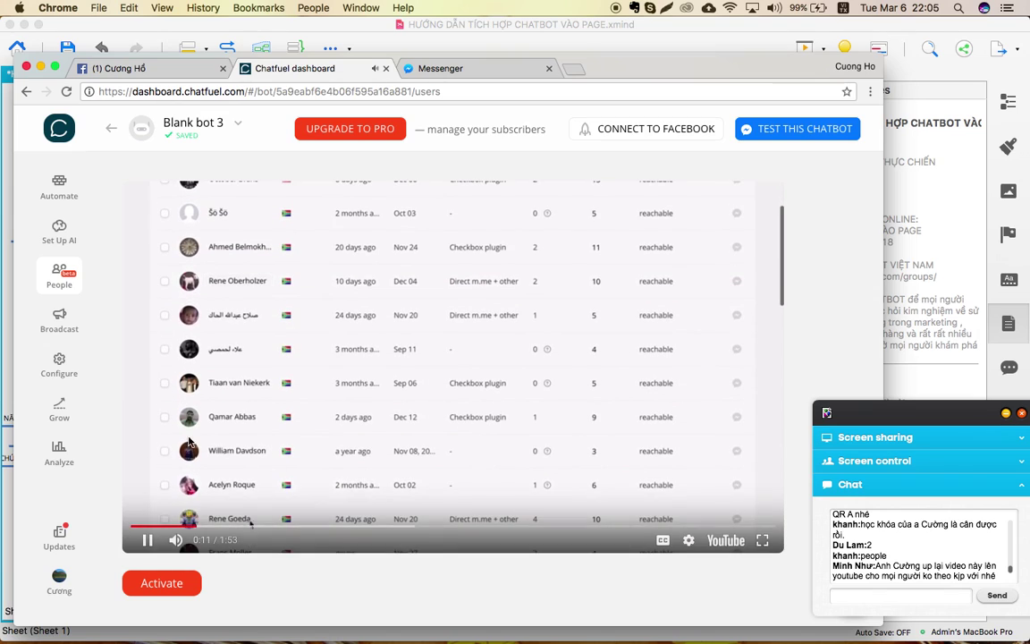
click(148, 540)
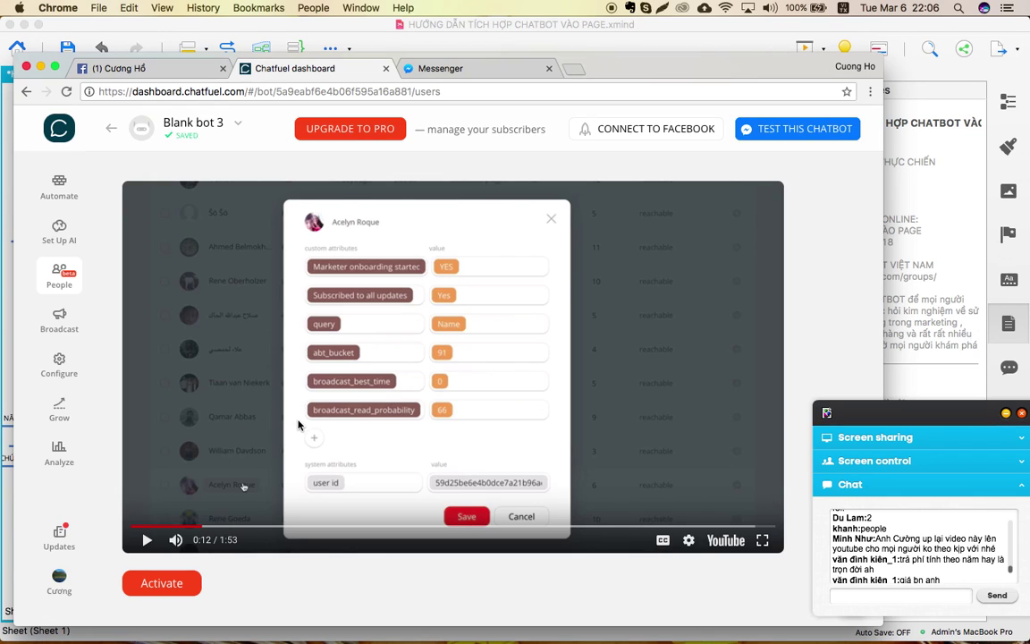
click(61, 374)
scroll(416, 474, down, 10)
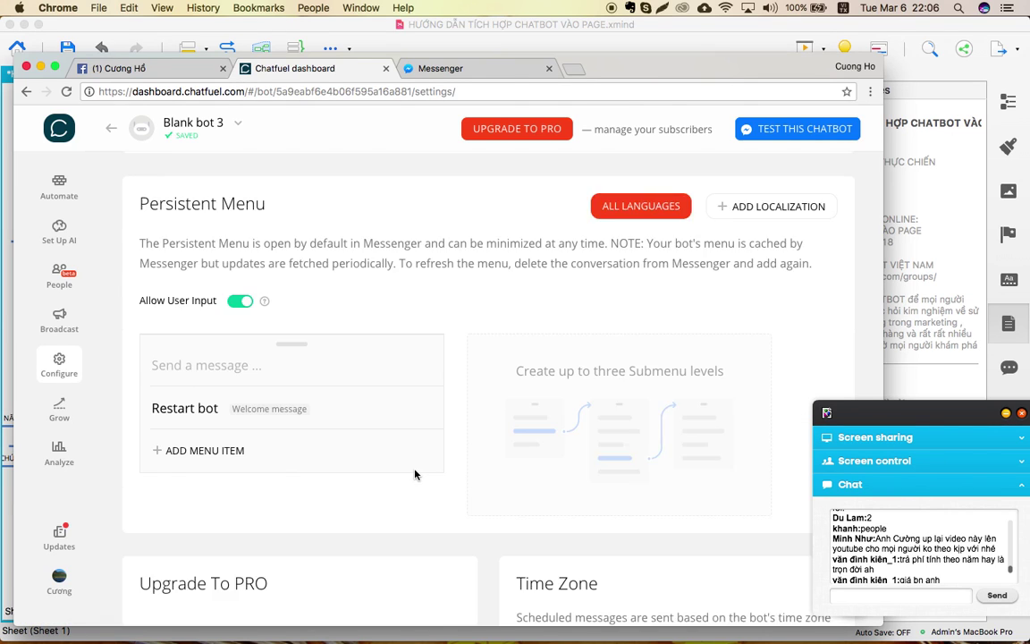
scroll(414, 474, down, 5)
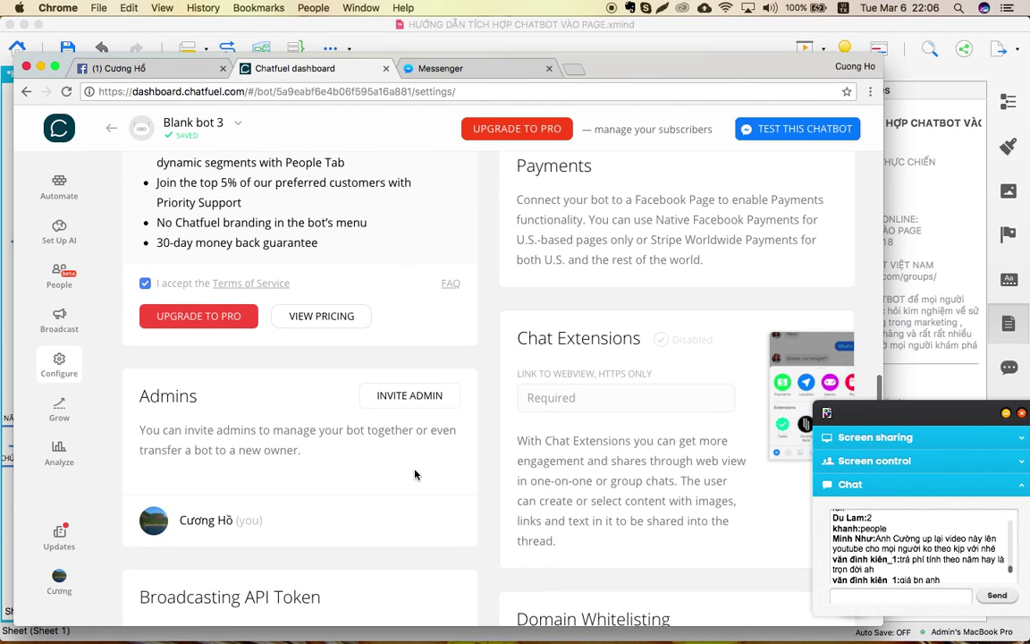
scroll(414, 474, up, 8)
scroll(414, 474, down, 3)
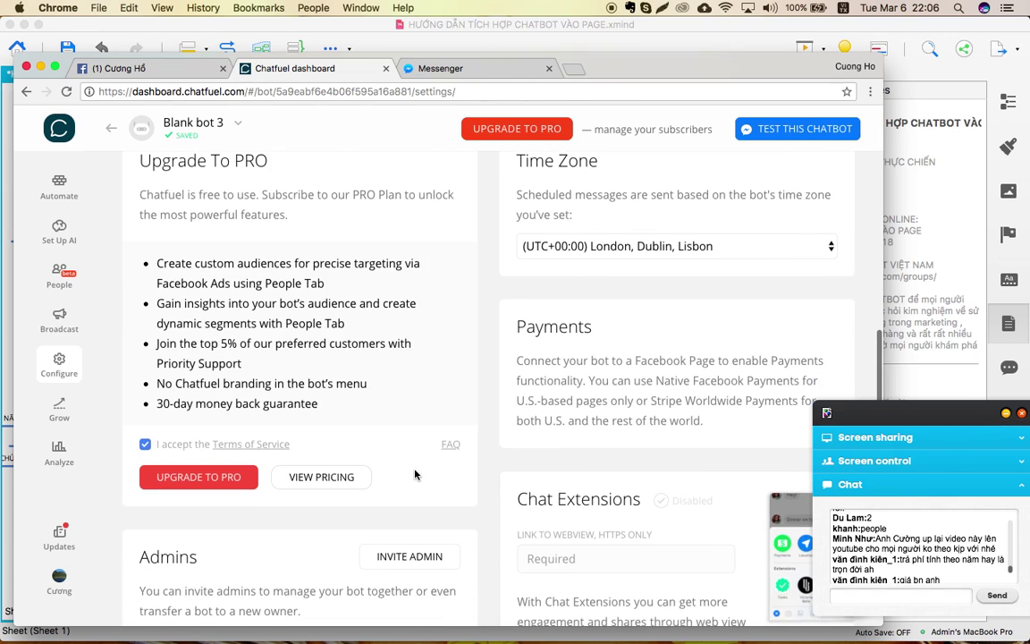
click(307, 477)
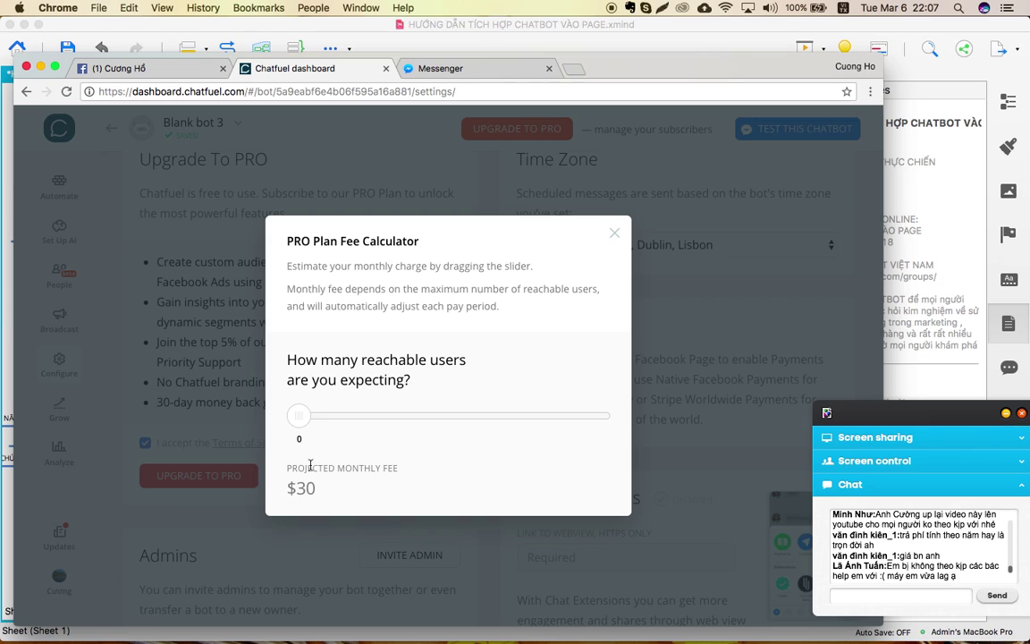
Set about 3,890 reachable users in the PRO fee calculator ($126 monthly), then close it.
drag(298, 420, 388, 415)
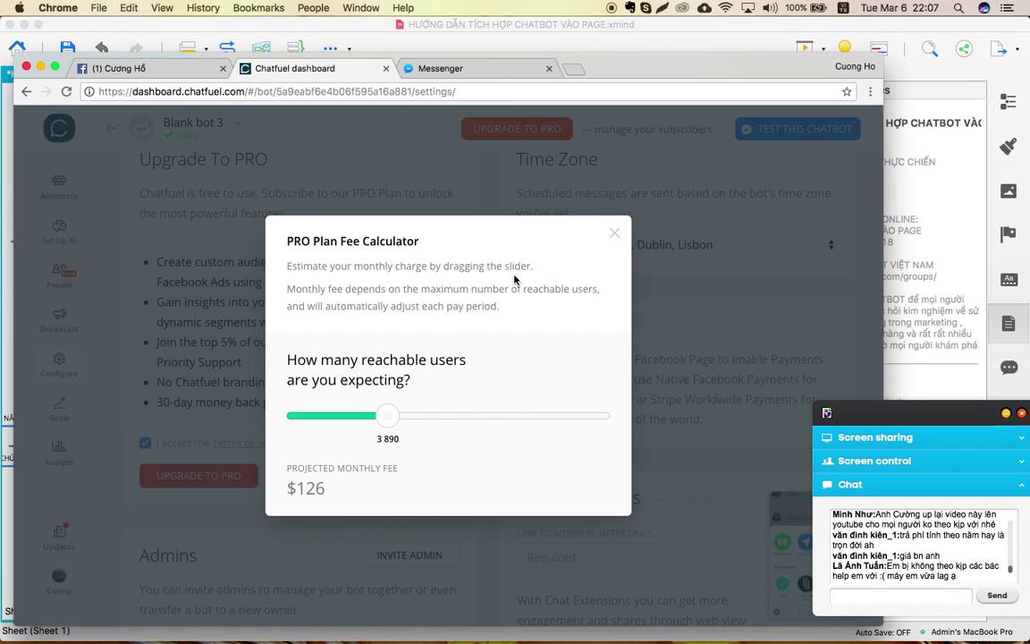
click(614, 234)
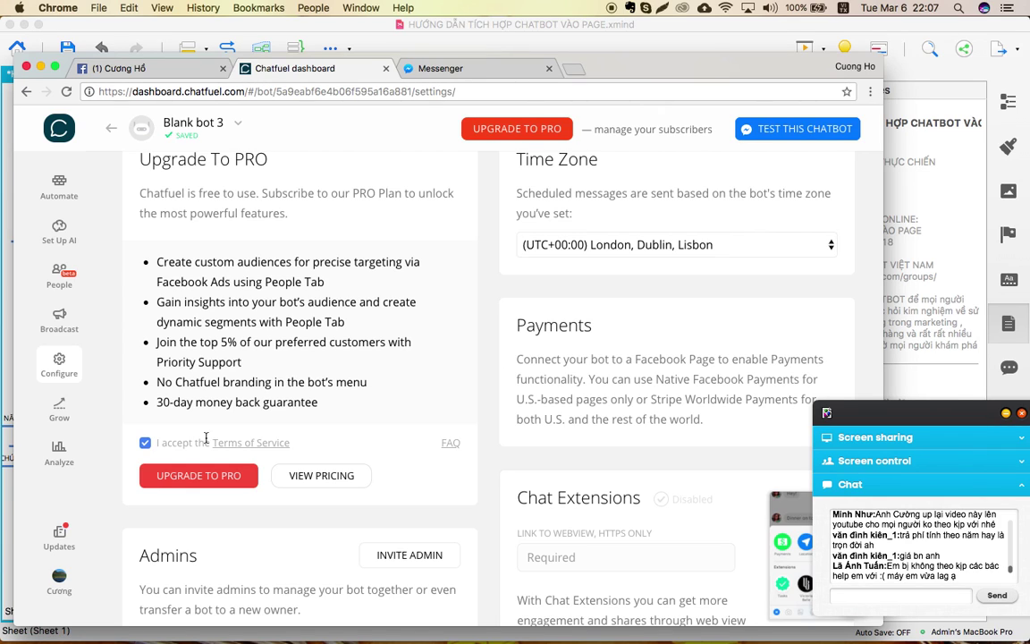
Scroll through the Facebook pages on the Bot Publishing list, then open the bot-name dropdown.
scroll(206, 440, up, 5)
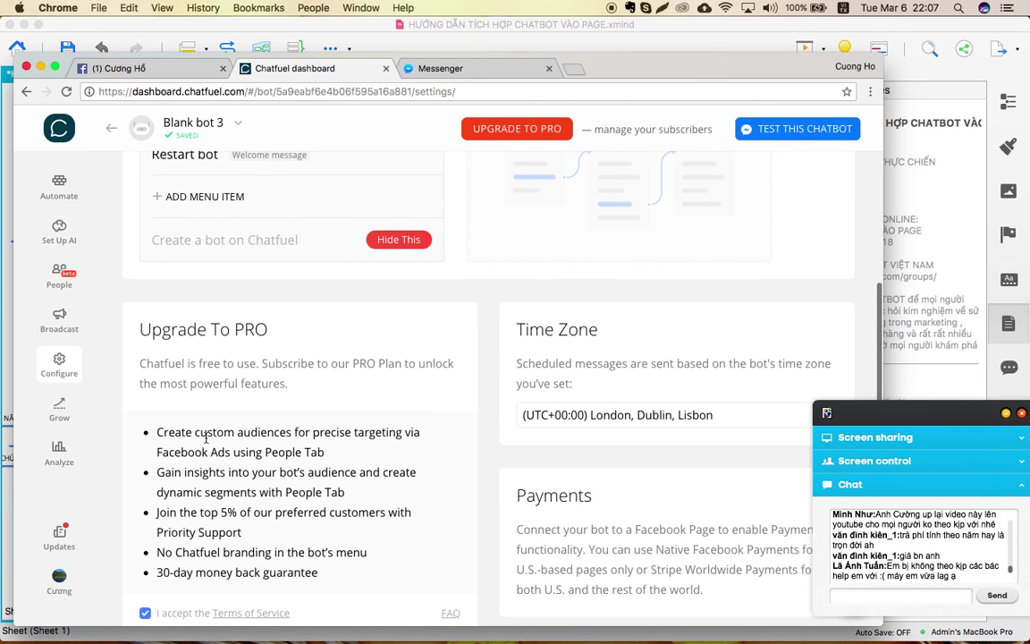
scroll(205, 442, up, 3)
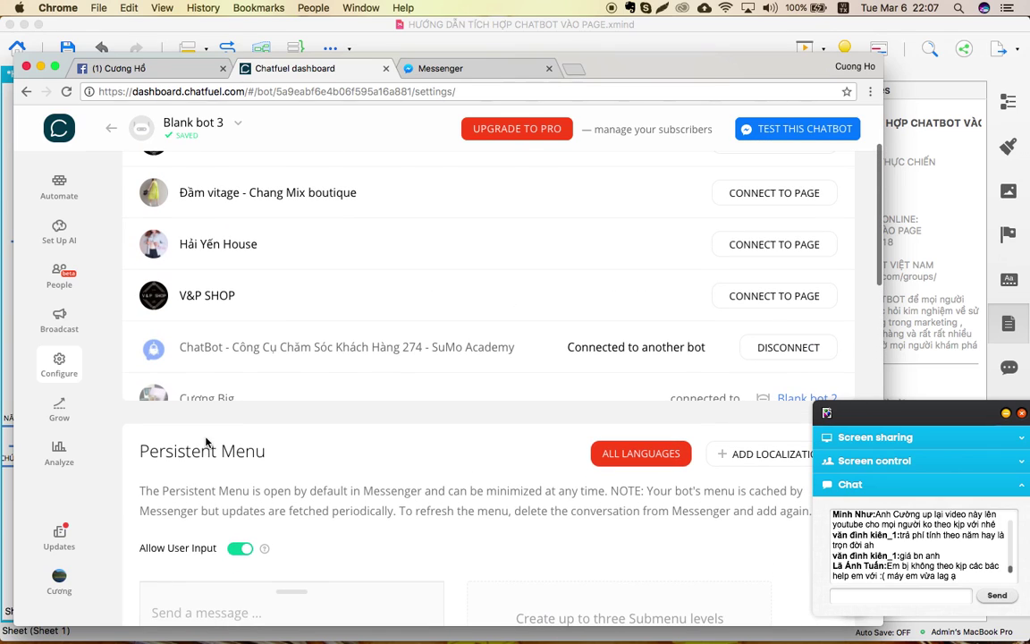
scroll(128, 389, up, 3)
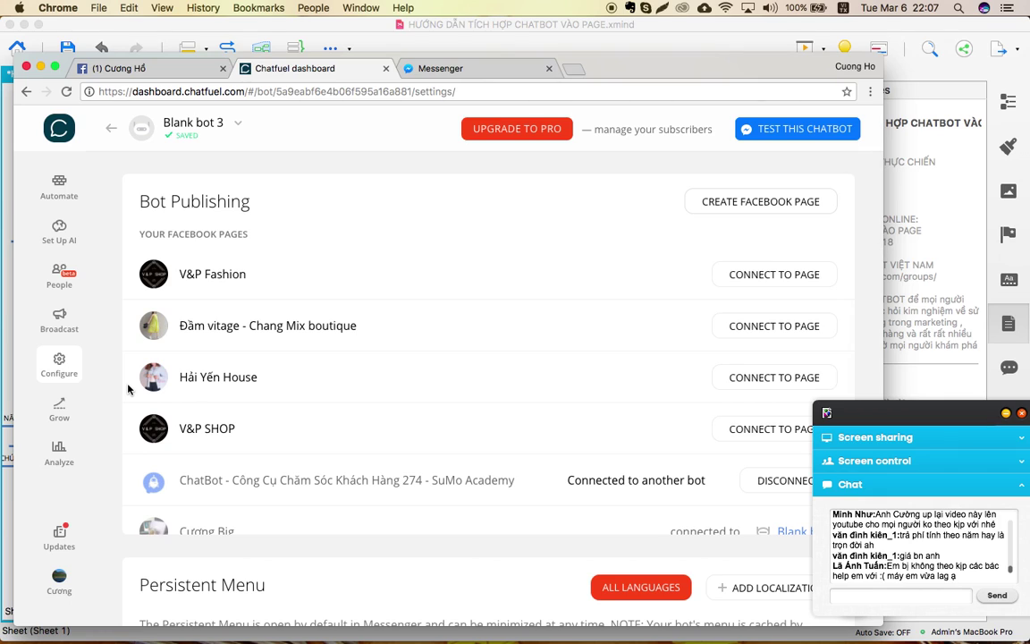
scroll(128, 389, down, 2)
scroll(128, 387, up, 2)
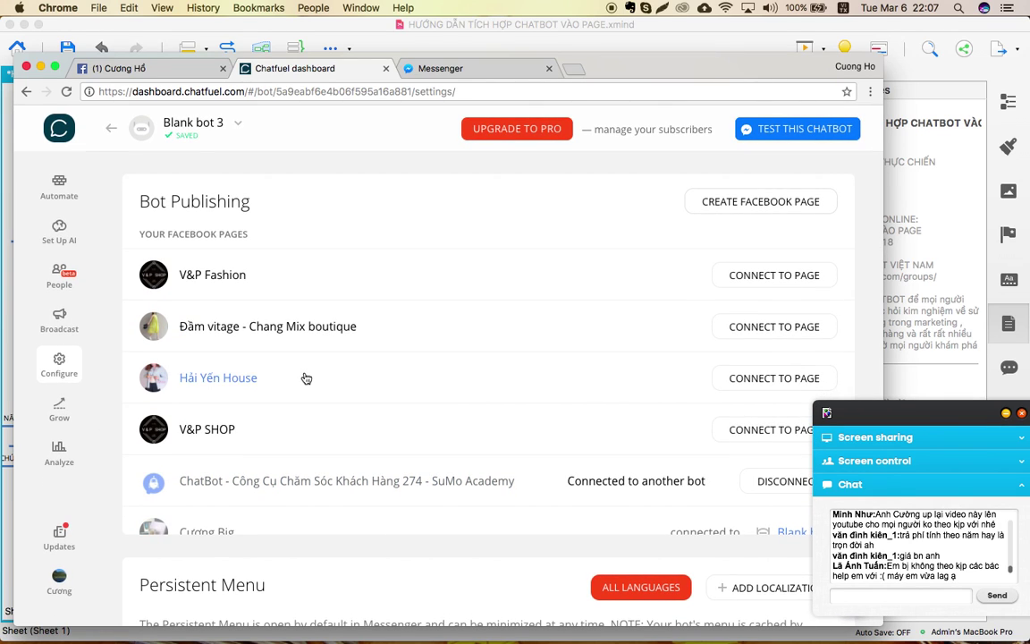
scroll(306, 377, down, 5)
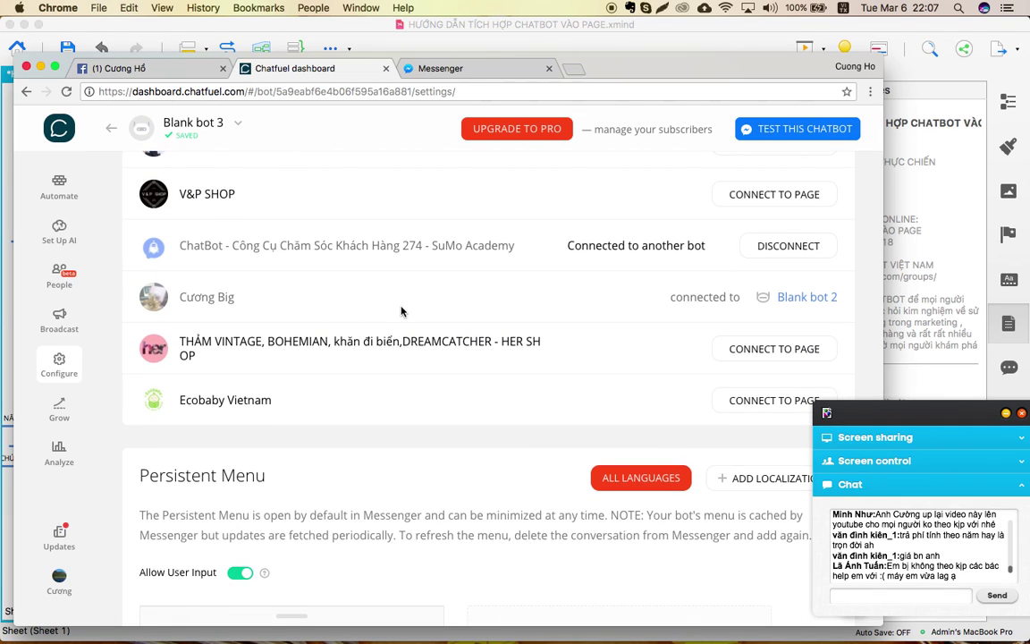
scroll(403, 311, up, 3)
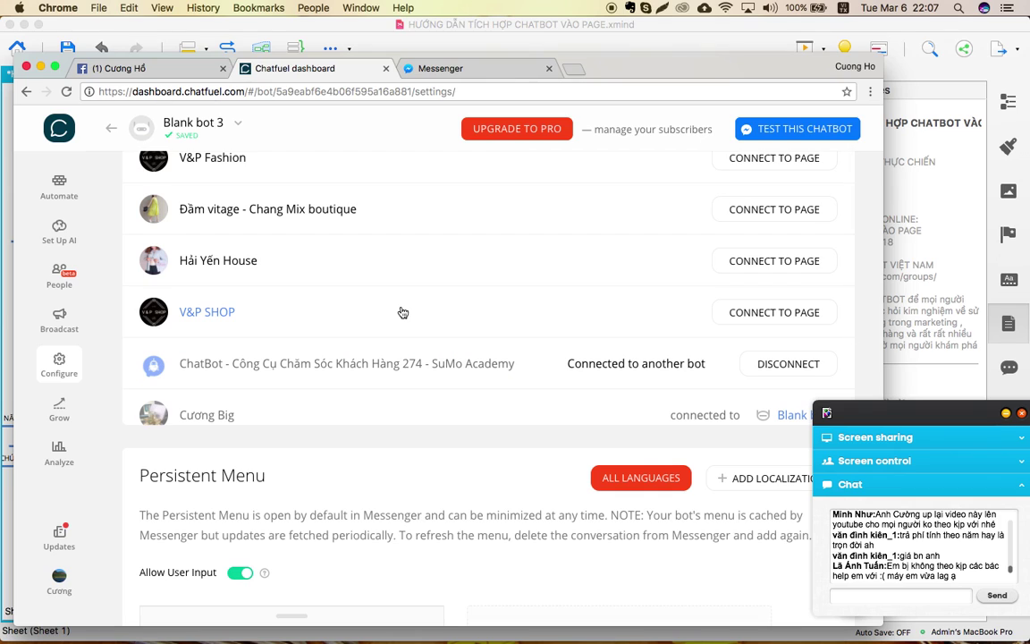
scroll(402, 313, up, 3)
scroll(403, 312, down, 5)
scroll(403, 307, up, 3)
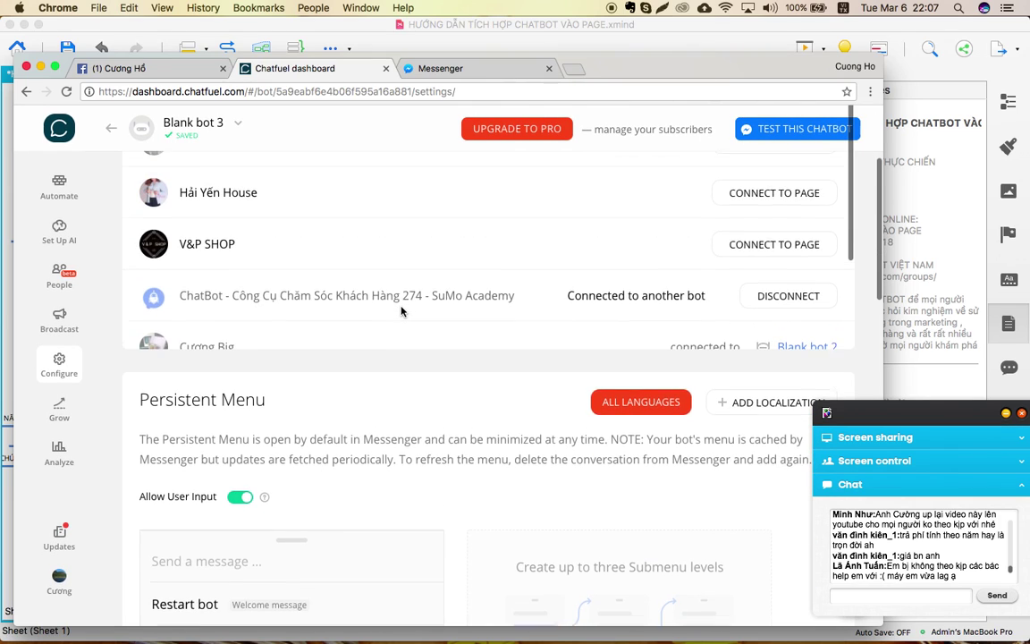
scroll(402, 306, down, 1)
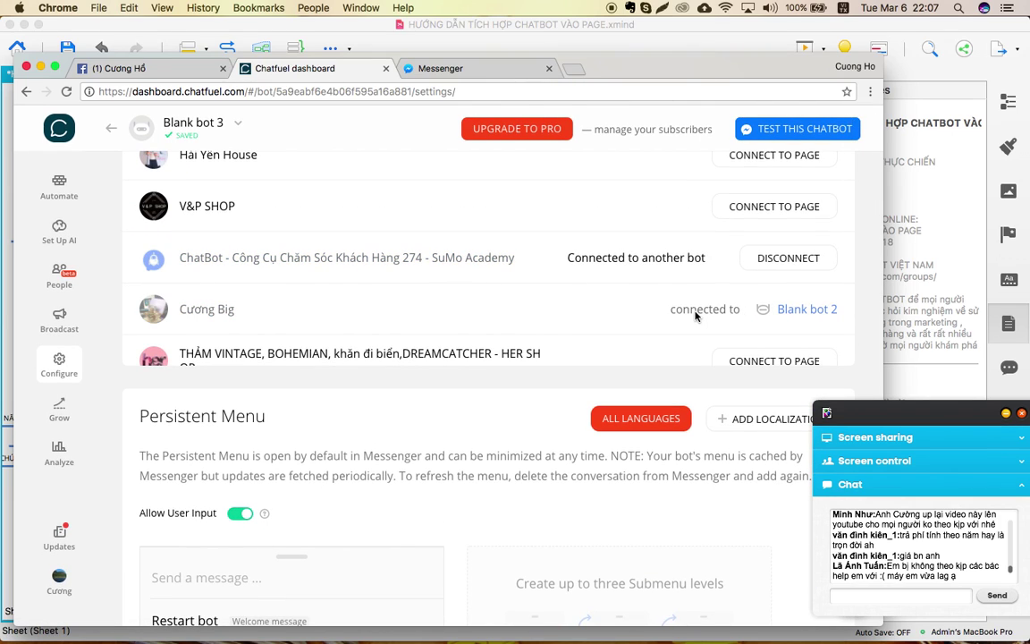
scroll(643, 304, down, 3)
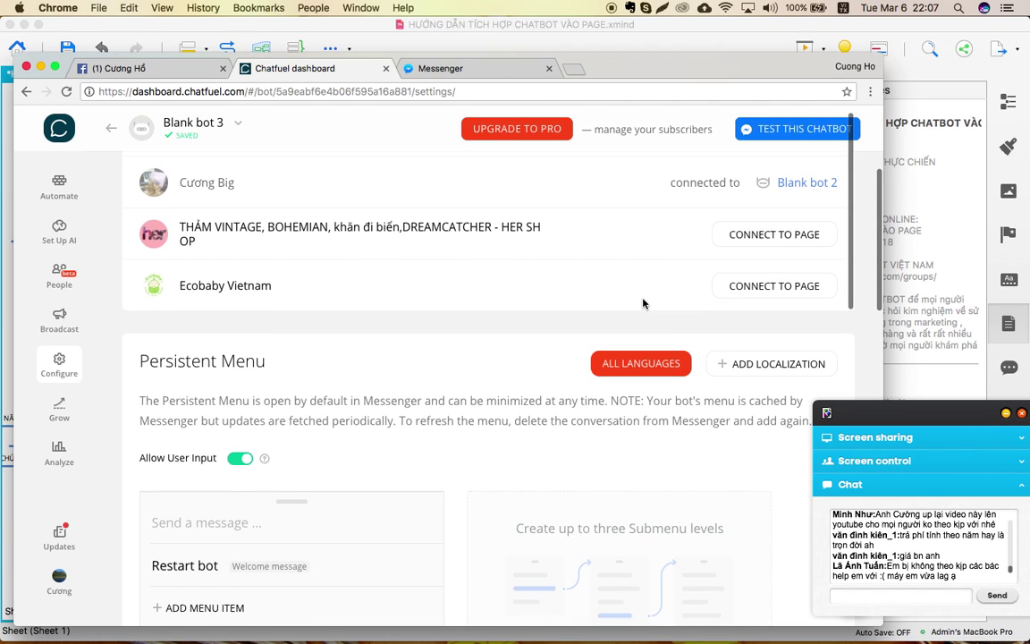
scroll(490, 373, up, 5)
scroll(490, 373, up, 3)
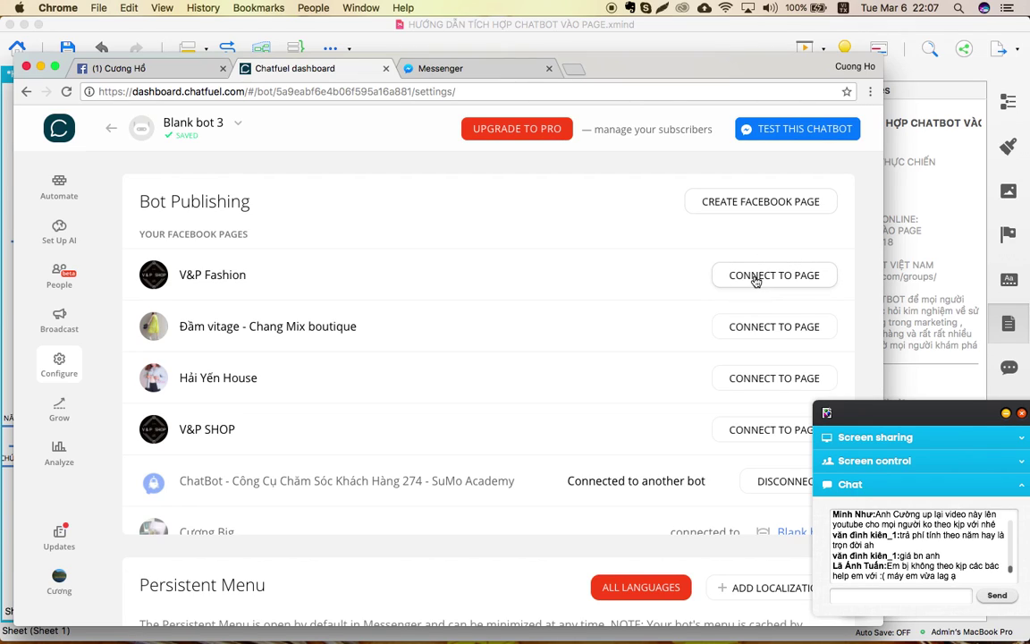
scroll(527, 435, down, 5)
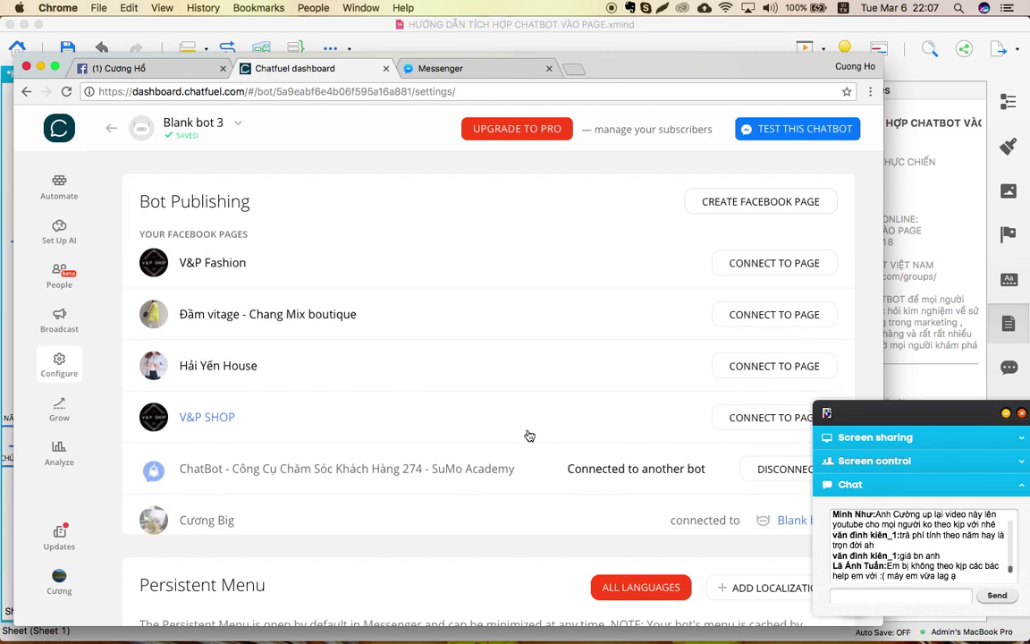
scroll(526, 433, down, 3)
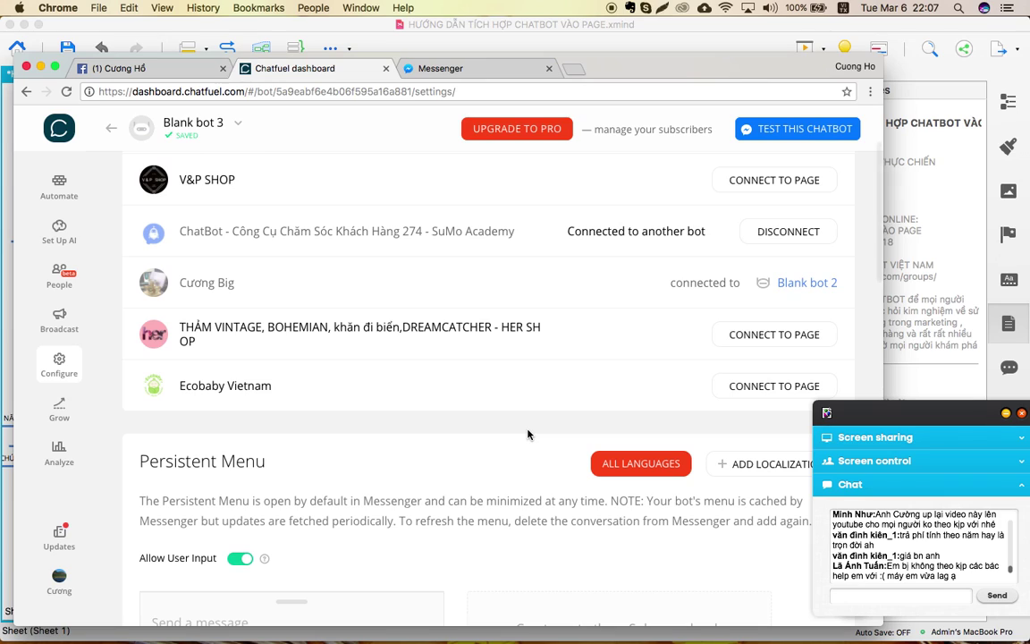
scroll(558, 316, up, 2)
scroll(558, 315, up, 1)
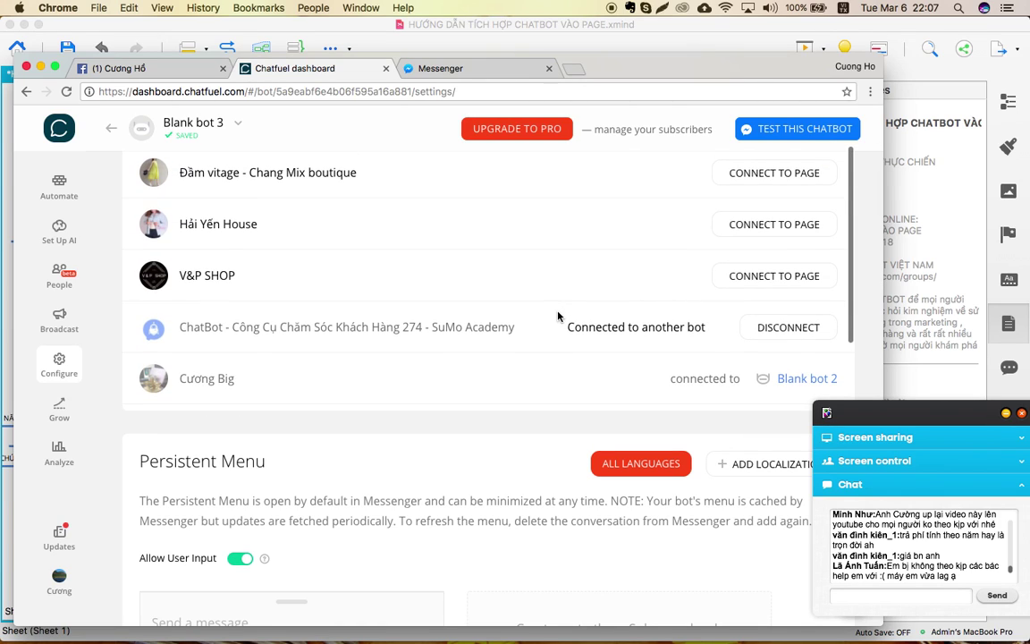
click(215, 118)
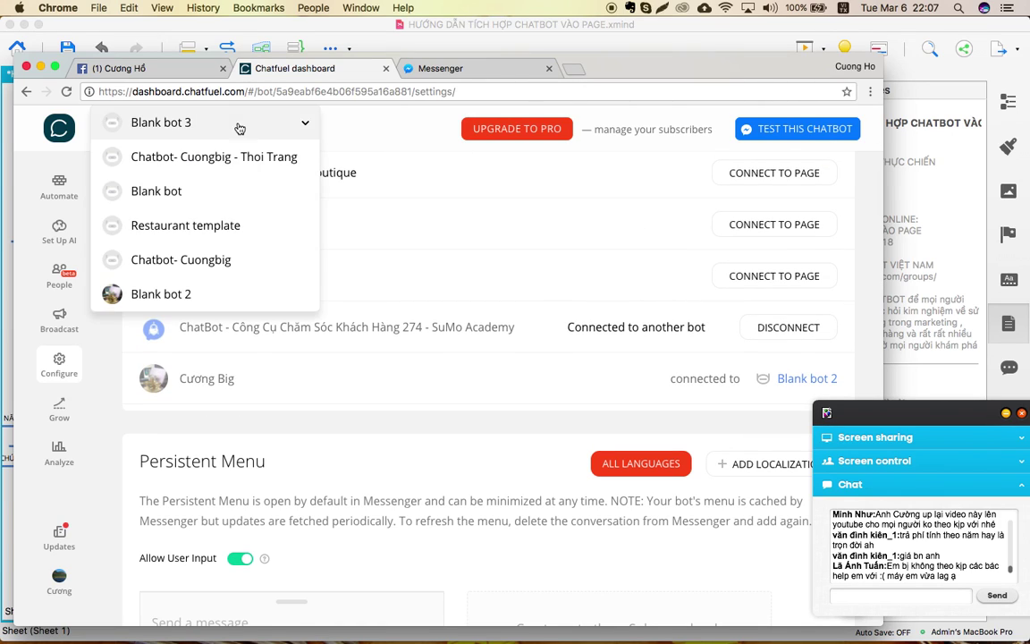
Switch to Blank bot 2 and open its Configure settings, showing the published Facebook page.
click(162, 296)
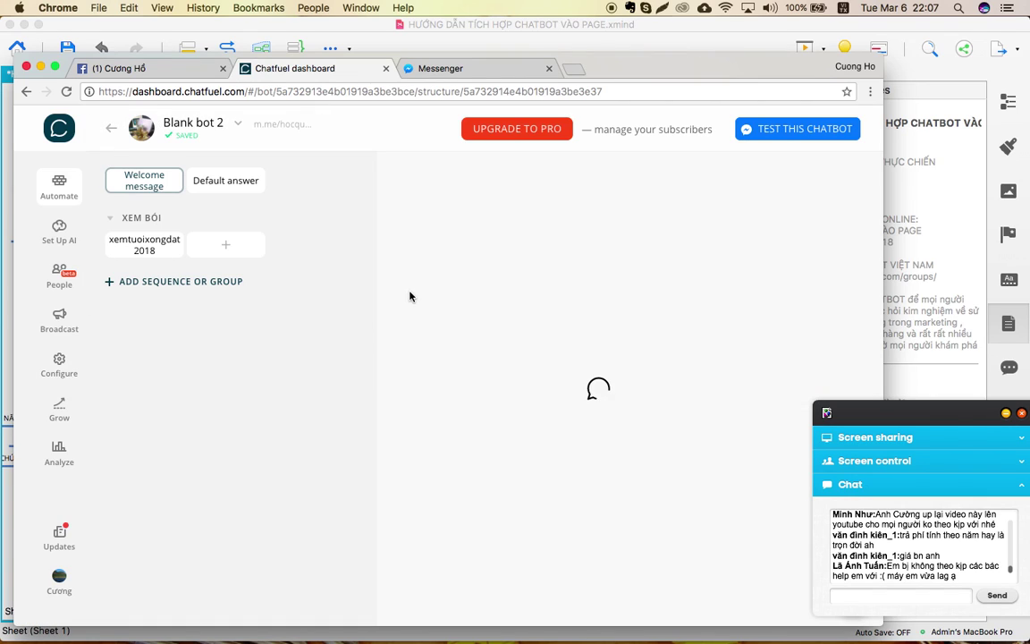
click(79, 377)
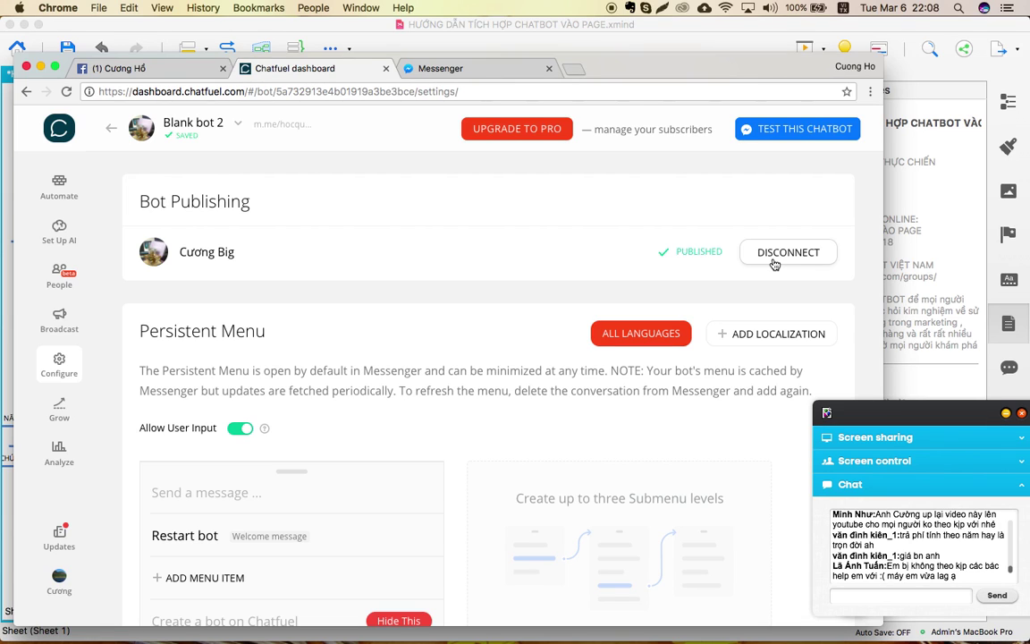
Scroll to Time Zone and open its dropdown, still set to (UTC+00:00) London, Dublin, Lisbon.
scroll(481, 344, down, 5)
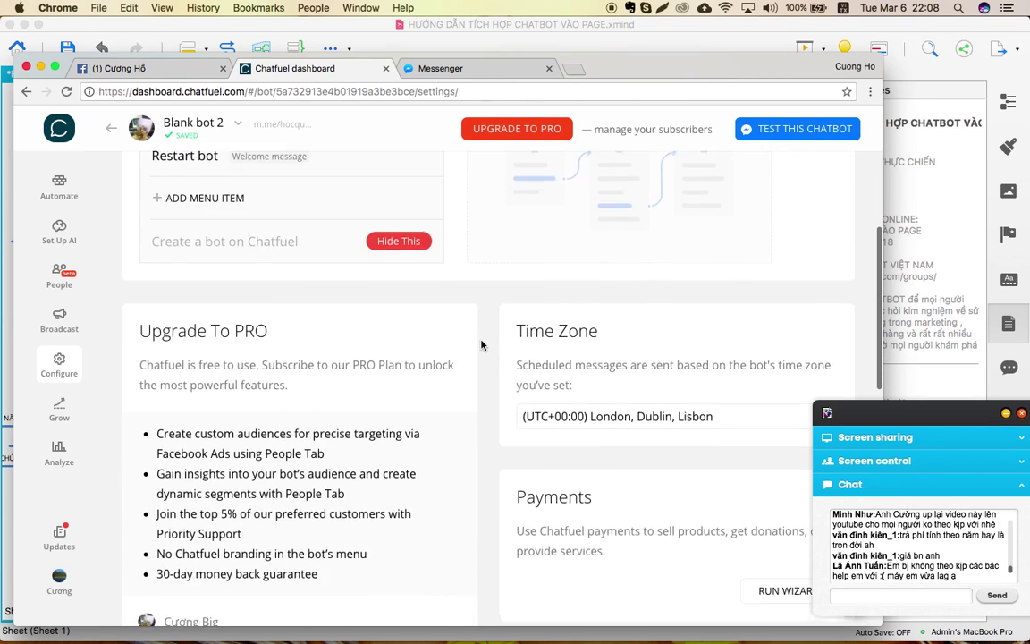
scroll(481, 344, up, 5)
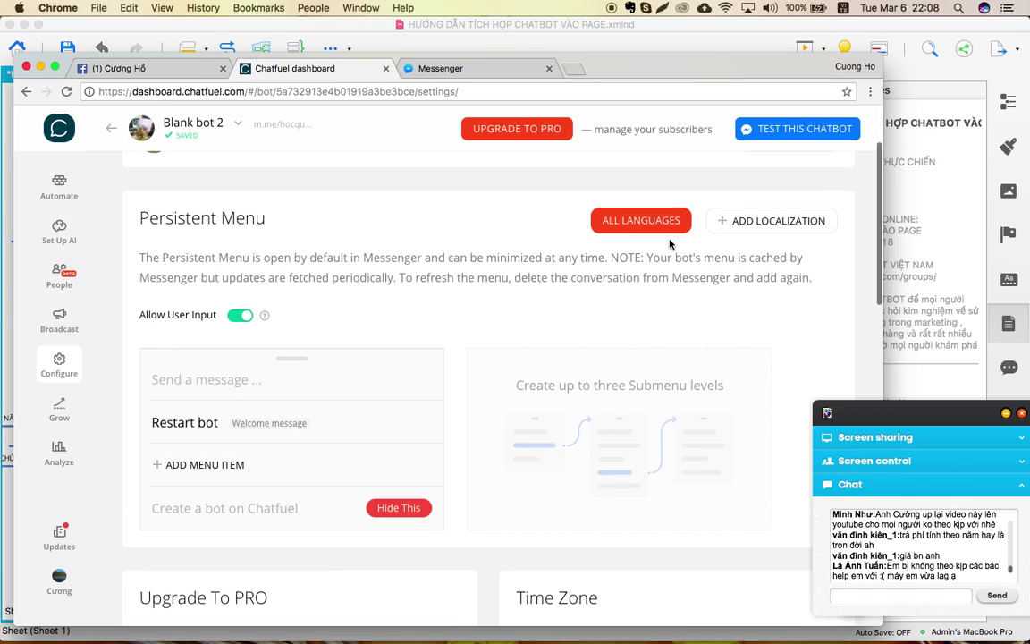
scroll(669, 243, up, 2)
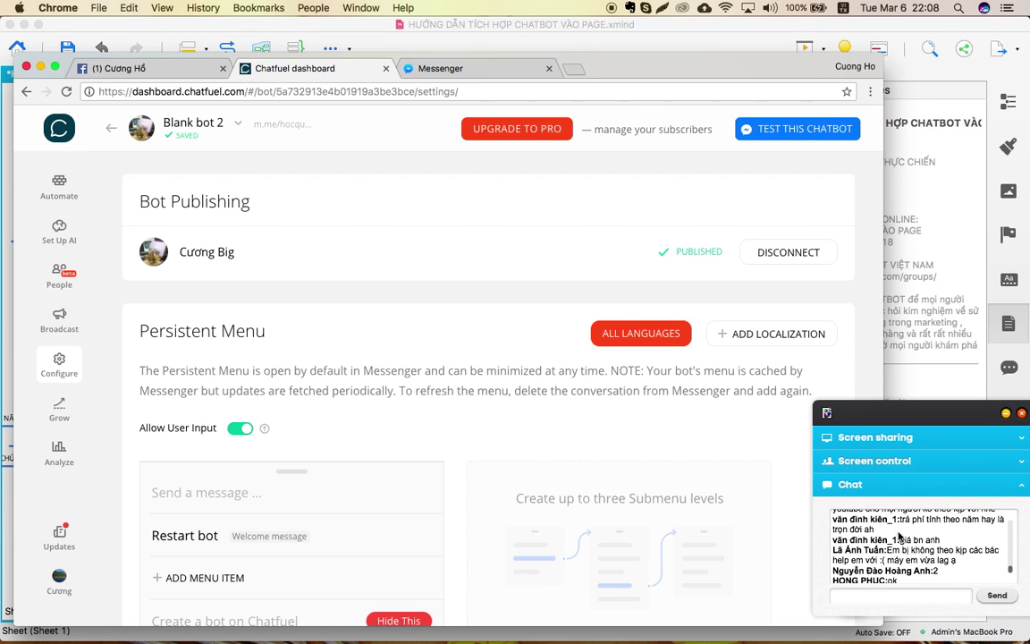
scroll(771, 384, down, 5)
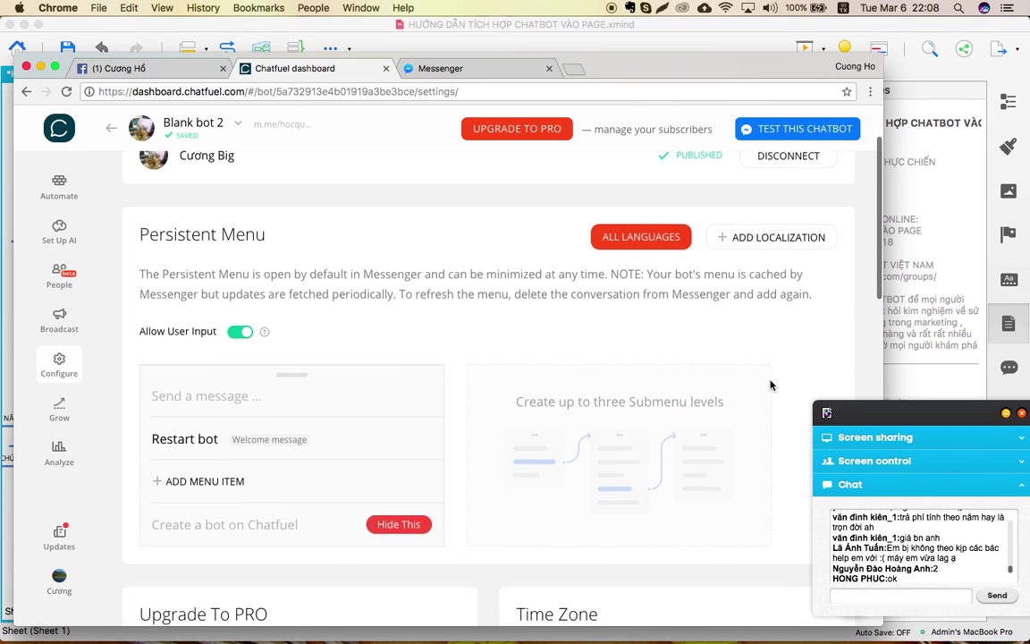
scroll(771, 384, down, 2)
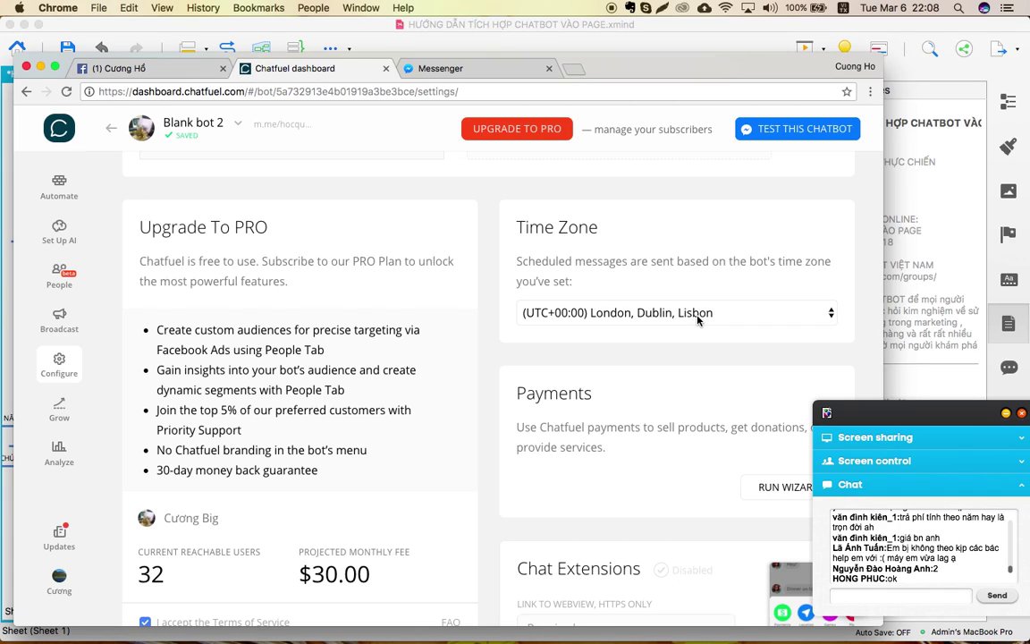
click(591, 317)
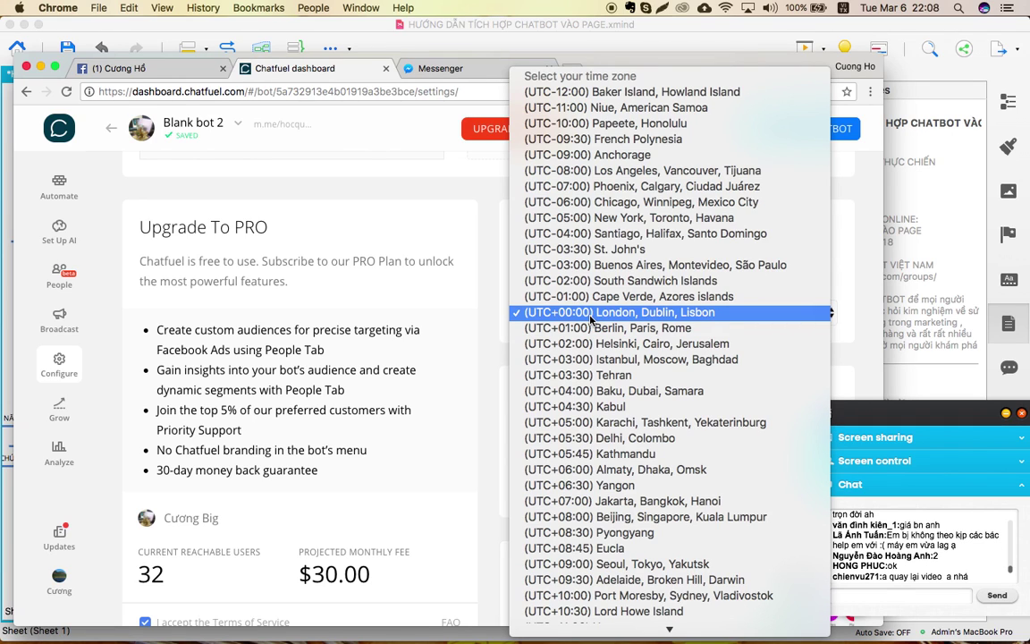
Select (UTC+07:00) Jakarta, Bangkok, Hanoi as Blank bot 2's time zone.
scroll(590, 319, down, 3)
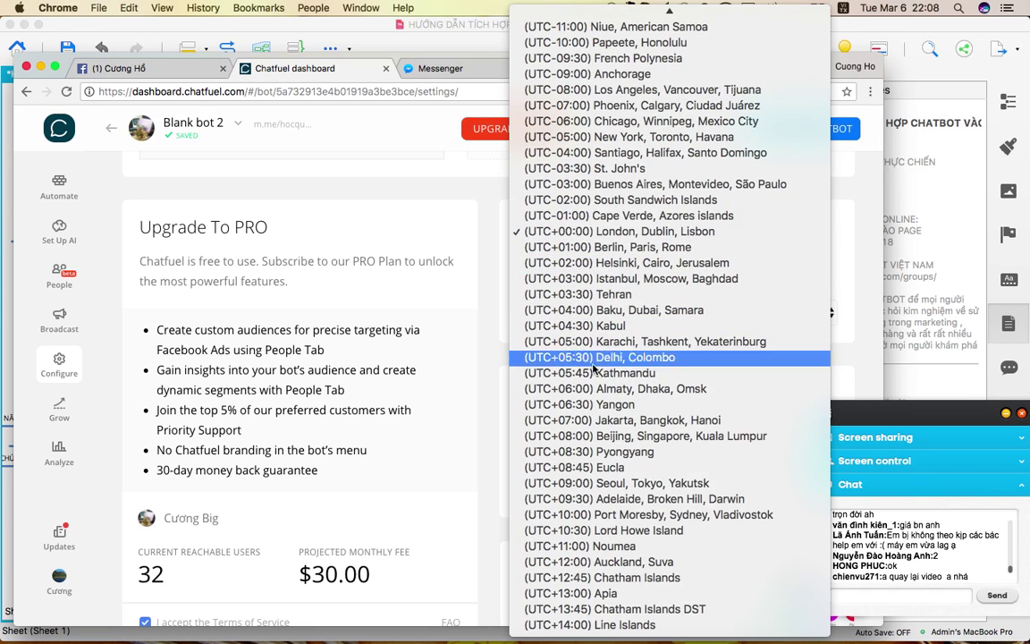
click(601, 421)
scroll(641, 421, down, 1)
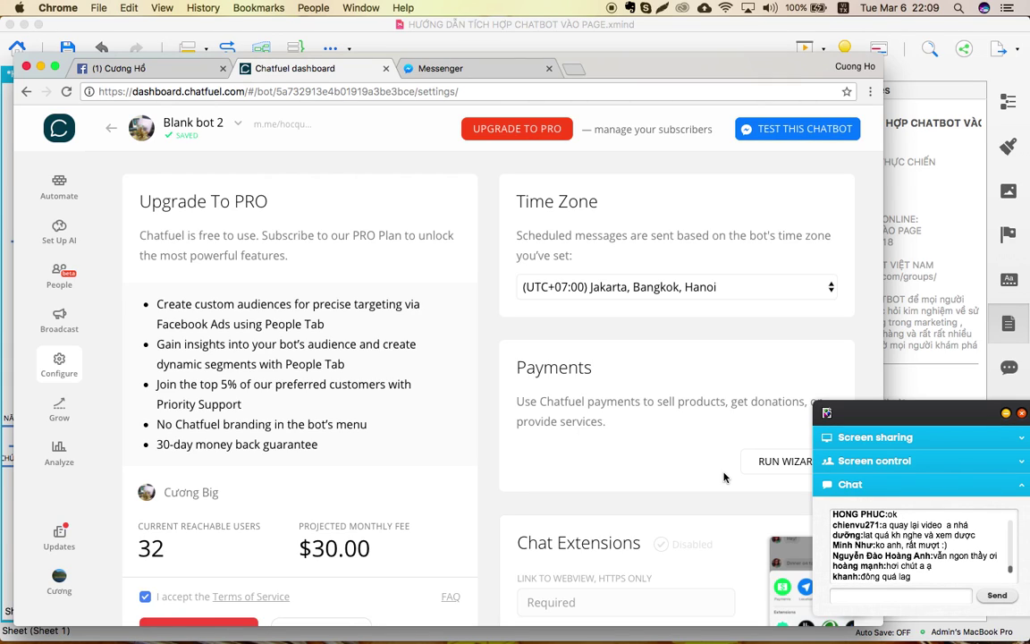
scroll(725, 478, down, 1)
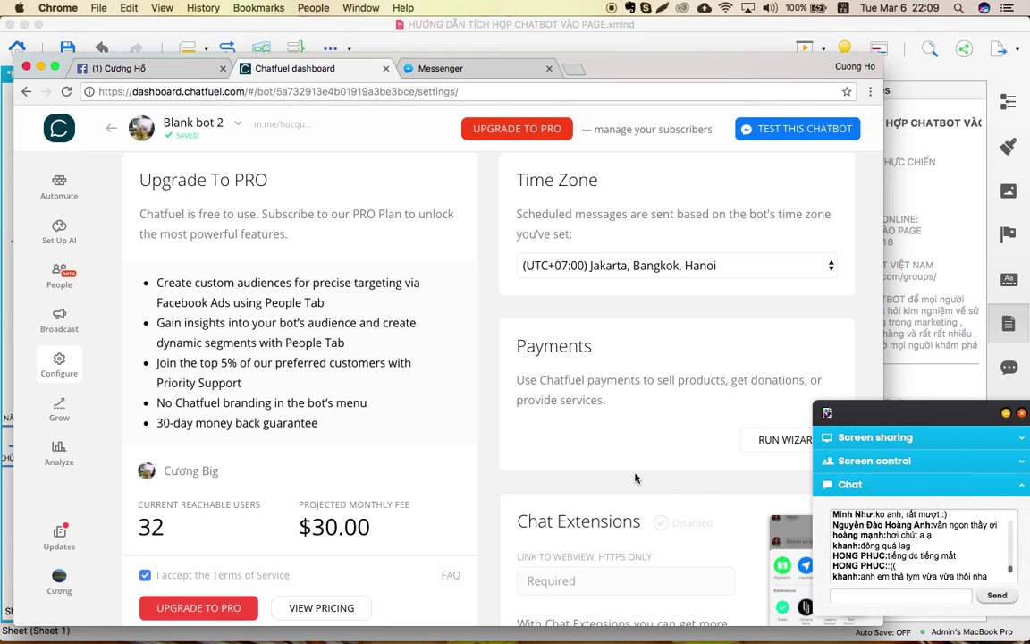
scroll(635, 478, down, 3)
scroll(635, 479, up, 6)
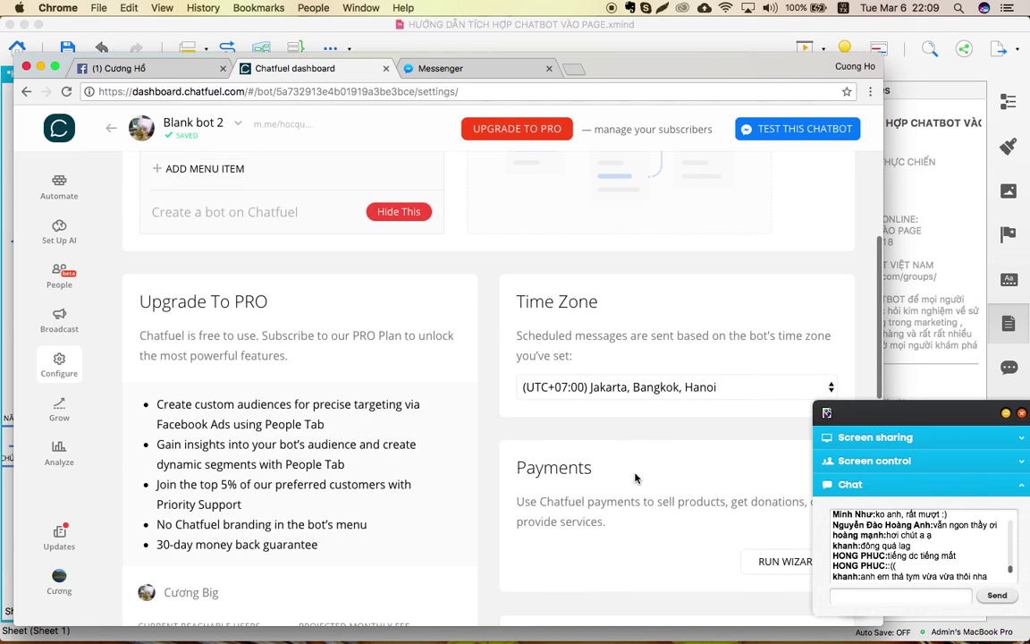
scroll(668, 402, down, 2)
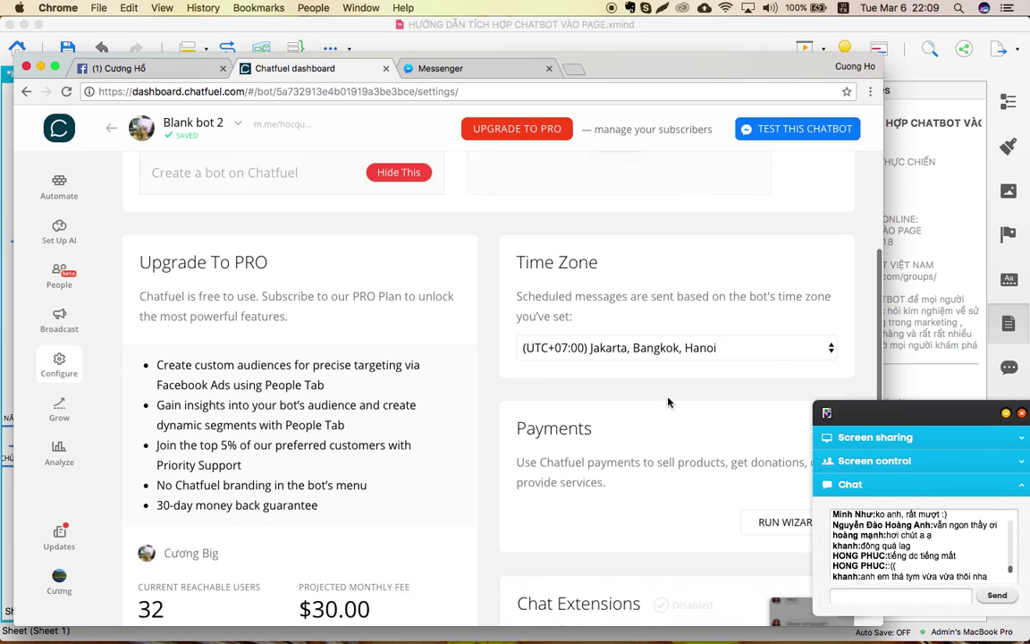
scroll(668, 403, down, 11)
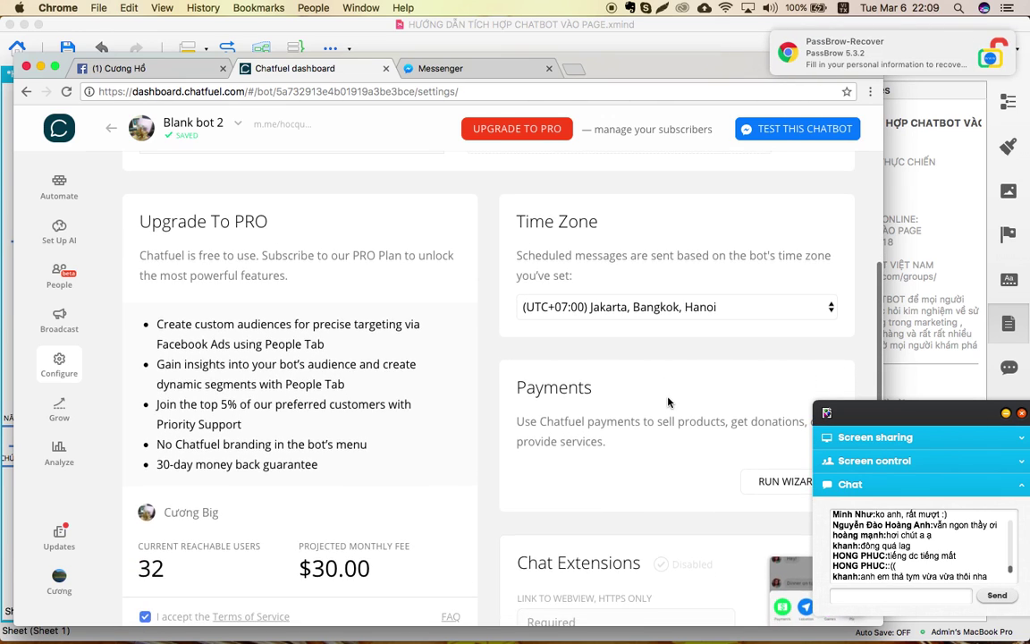
scroll(668, 403, down, 1)
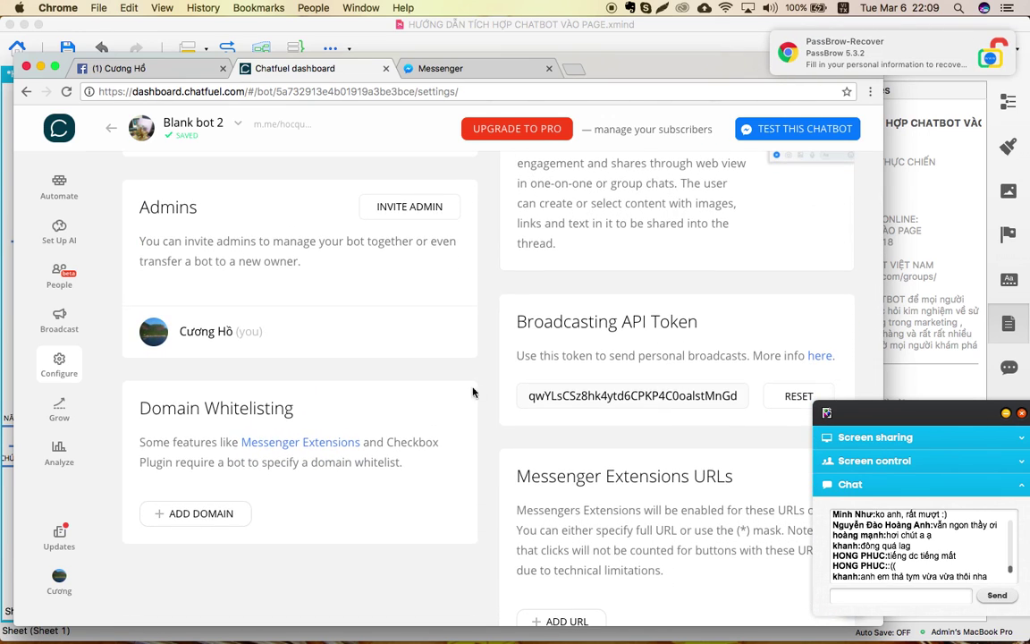
Highlight the Admins heading to point it out, then clear the highlight.
scroll(413, 389, up, 2)
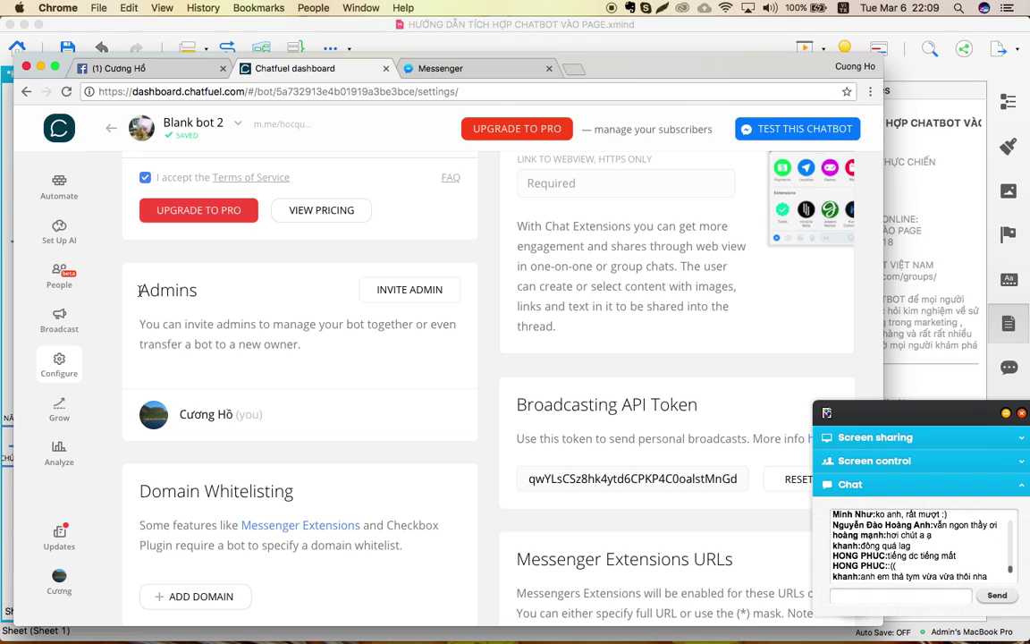
drag(140, 291, 221, 293)
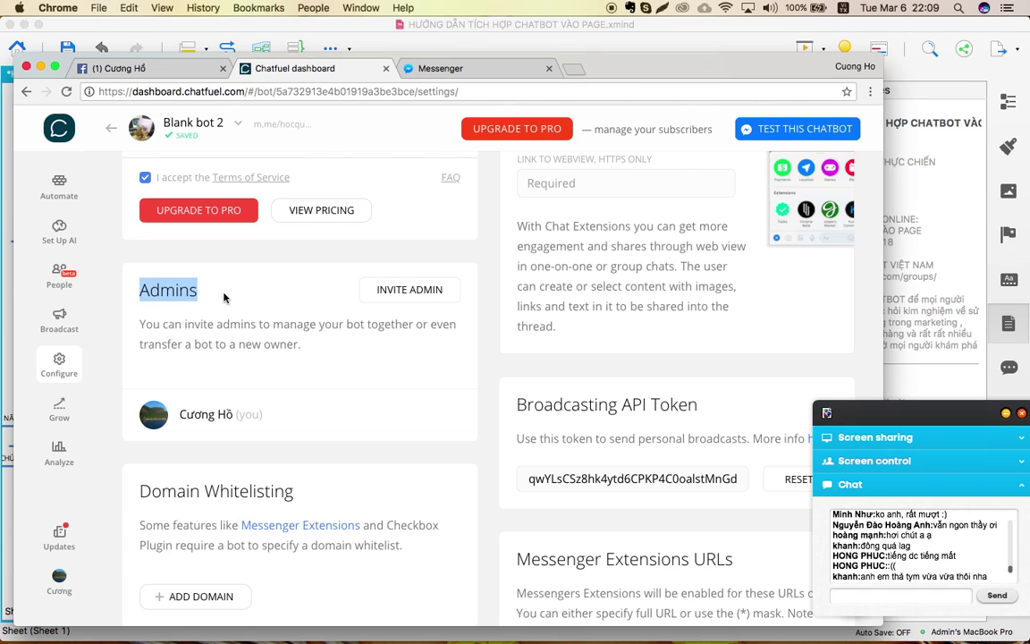
click(226, 296)
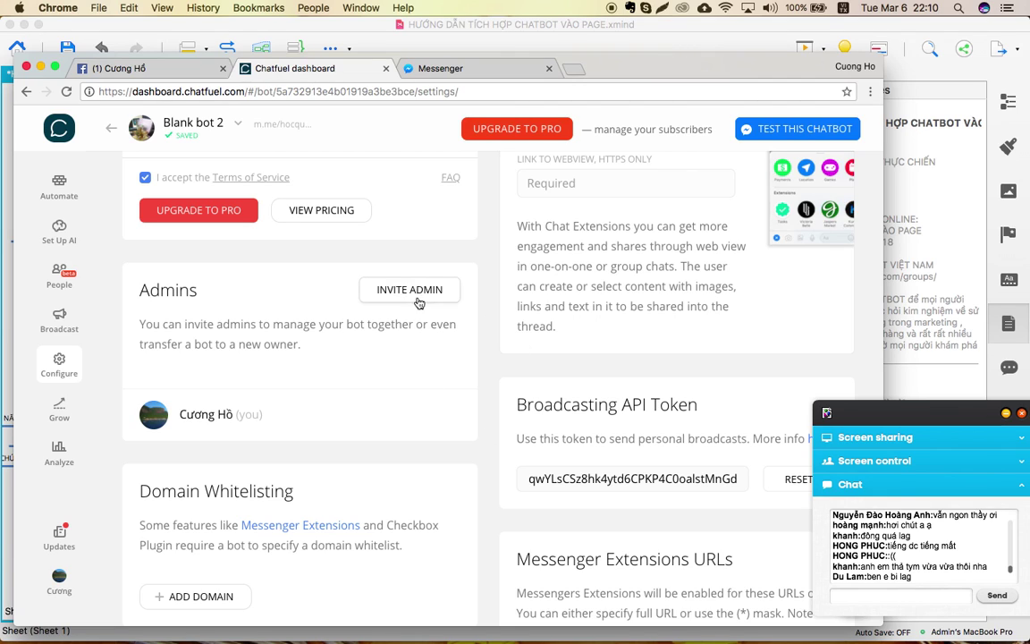
Scroll through the bot settings, then show the overview of all open windows.
scroll(358, 358, up, 1)
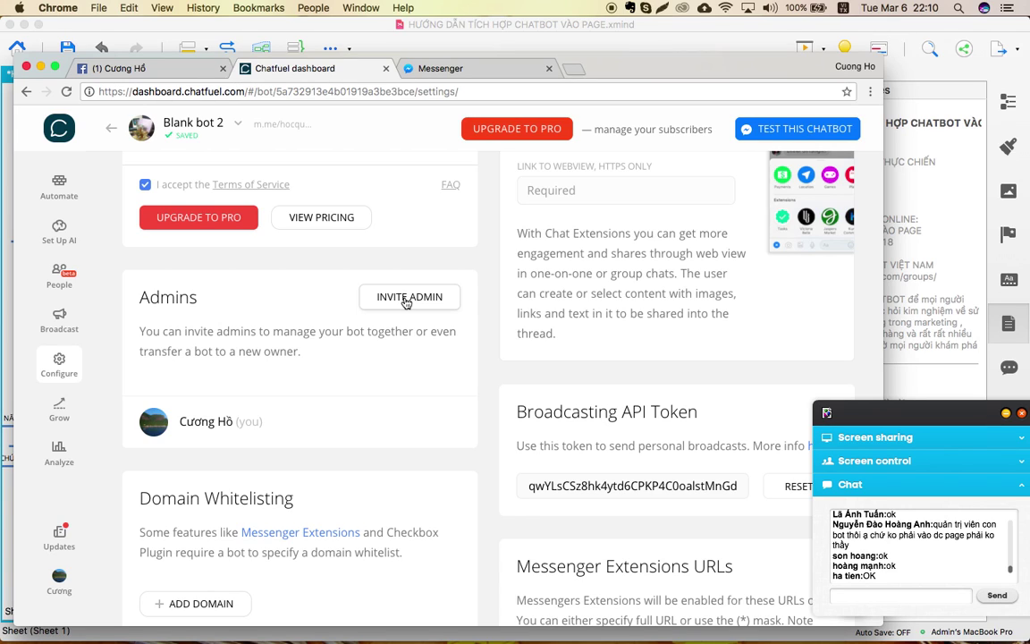
scroll(405, 299, down, 2)
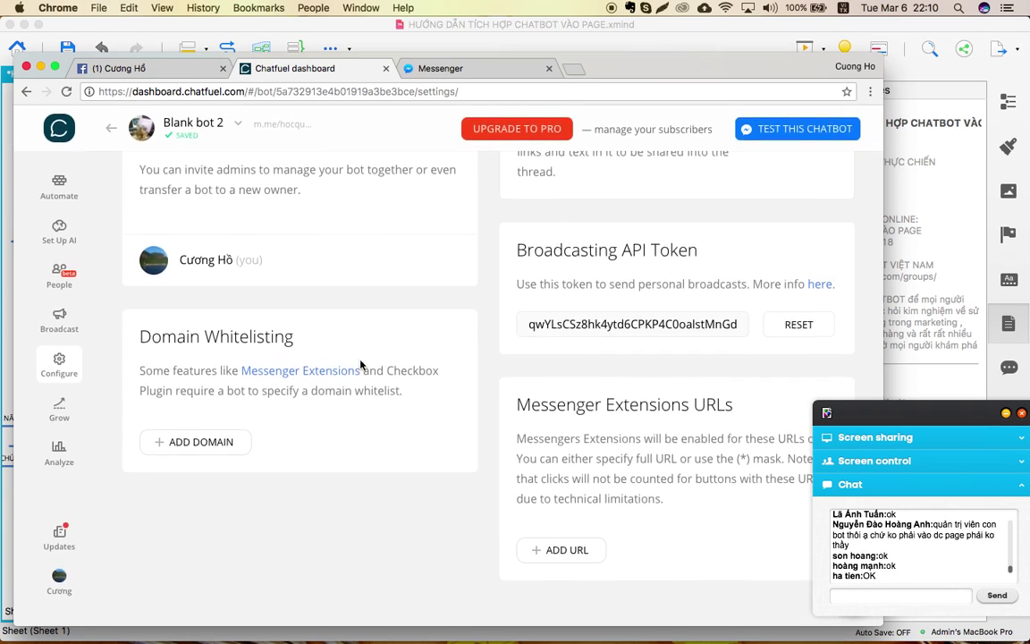
scroll(361, 436, up, 4)
scroll(361, 441, up, 8)
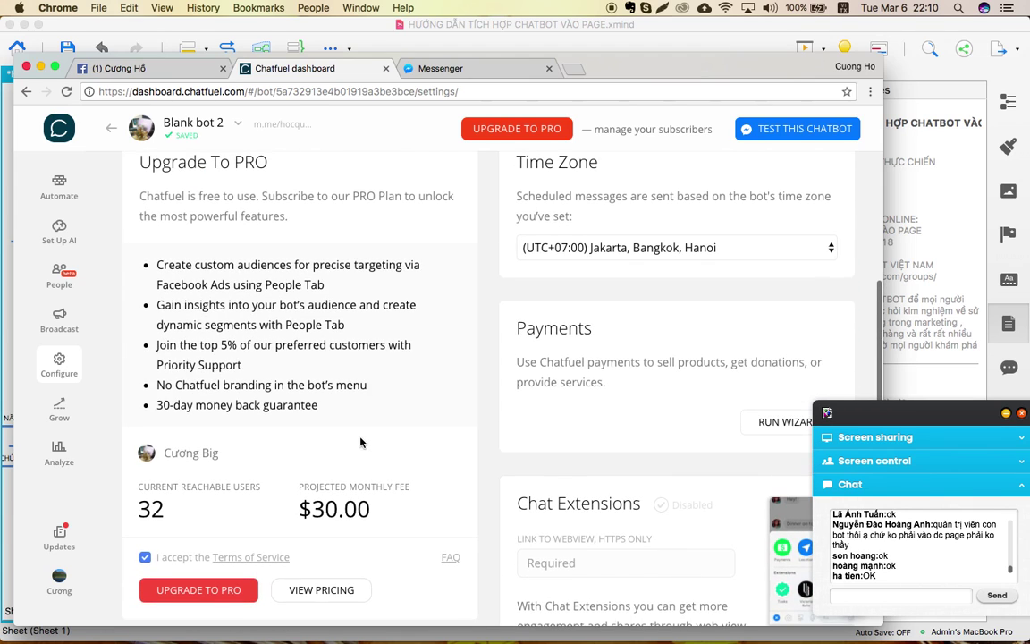
scroll(361, 441, up, 2)
scroll(361, 441, down, 10)
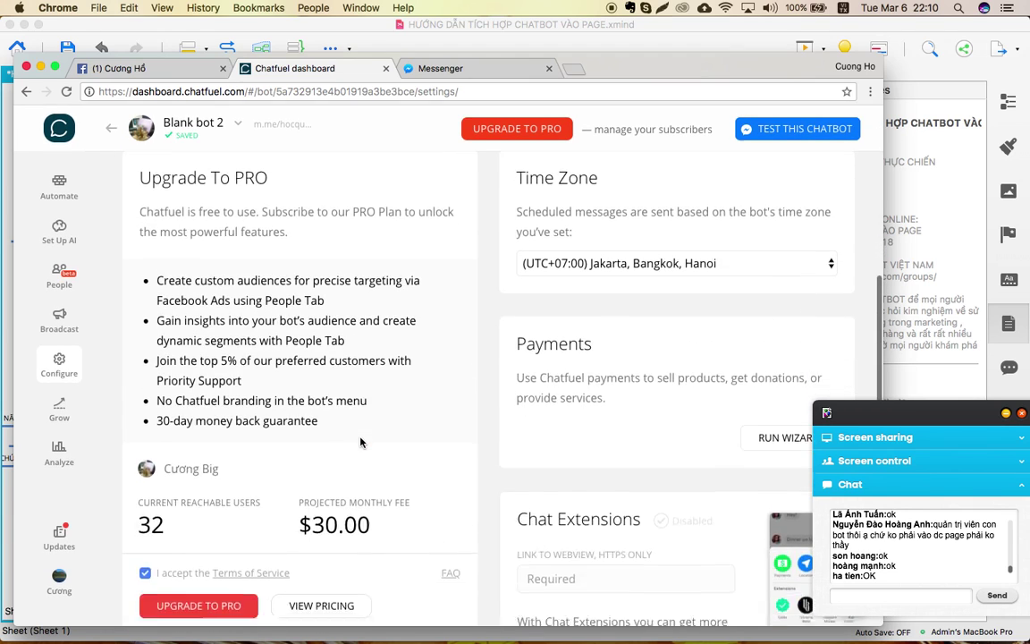
scroll(361, 442, up, 4)
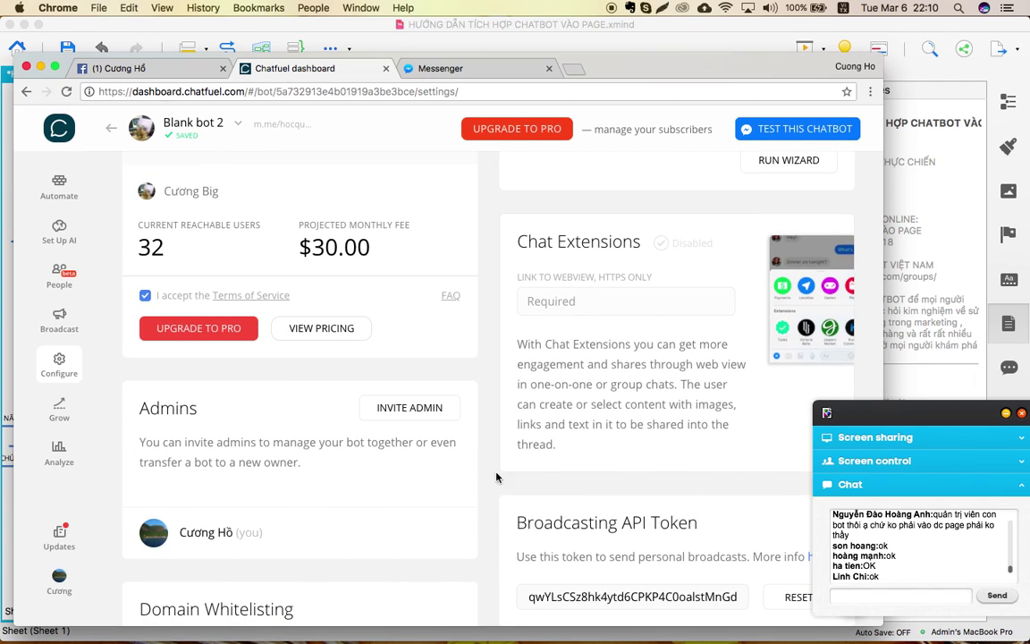
key(ctrl+Up)
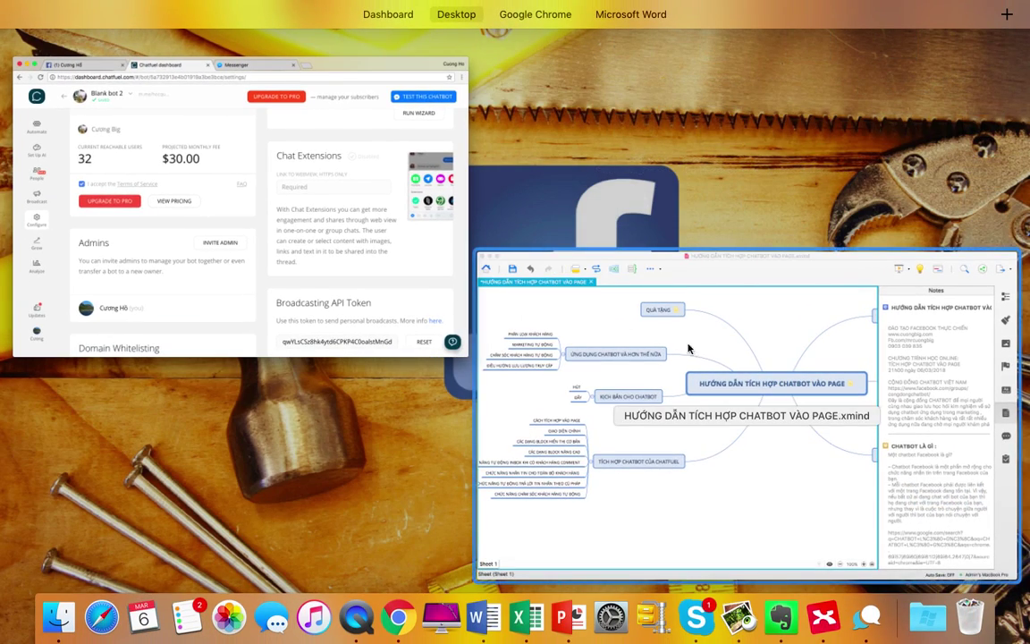
Look over the XMind chatbot integration map, then return to Chatfuel's Blank bot 2 settings.
click(689, 350)
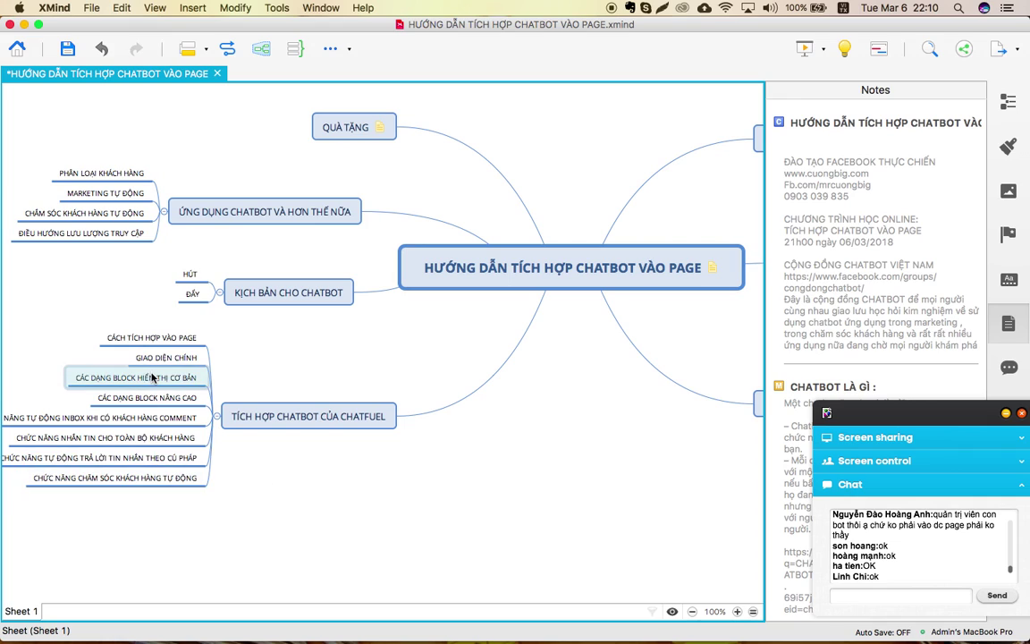
scroll(102, 407, left, 4)
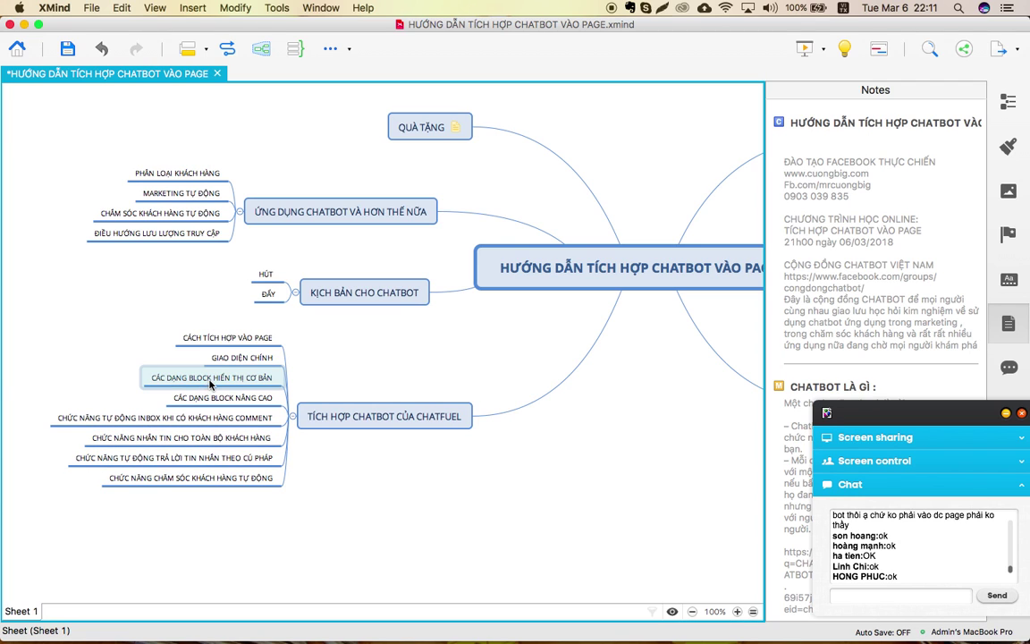
key(ctrl+Up)
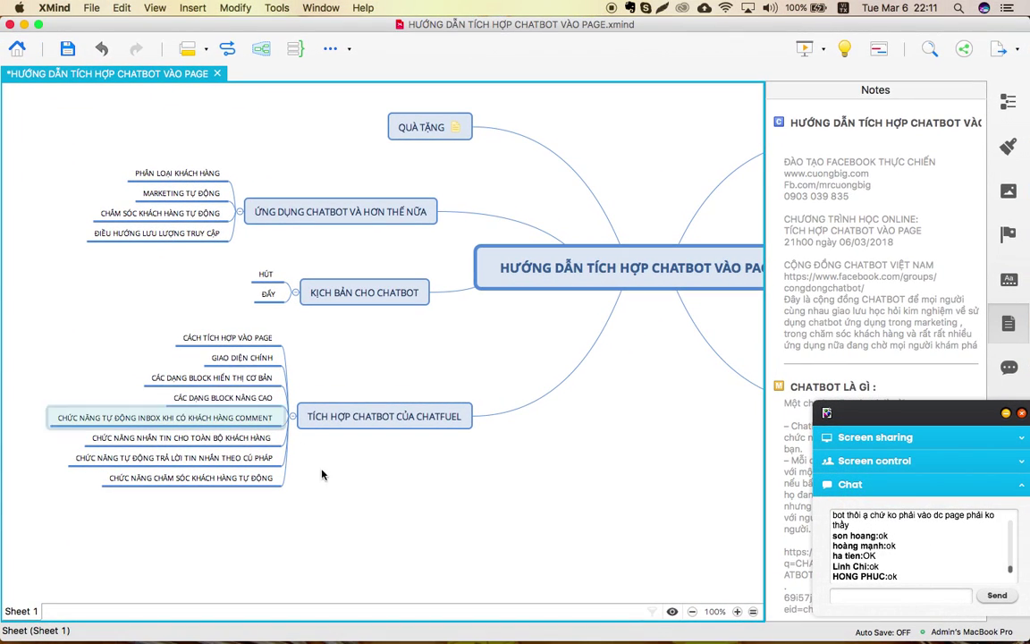
key(ctrl+Up)
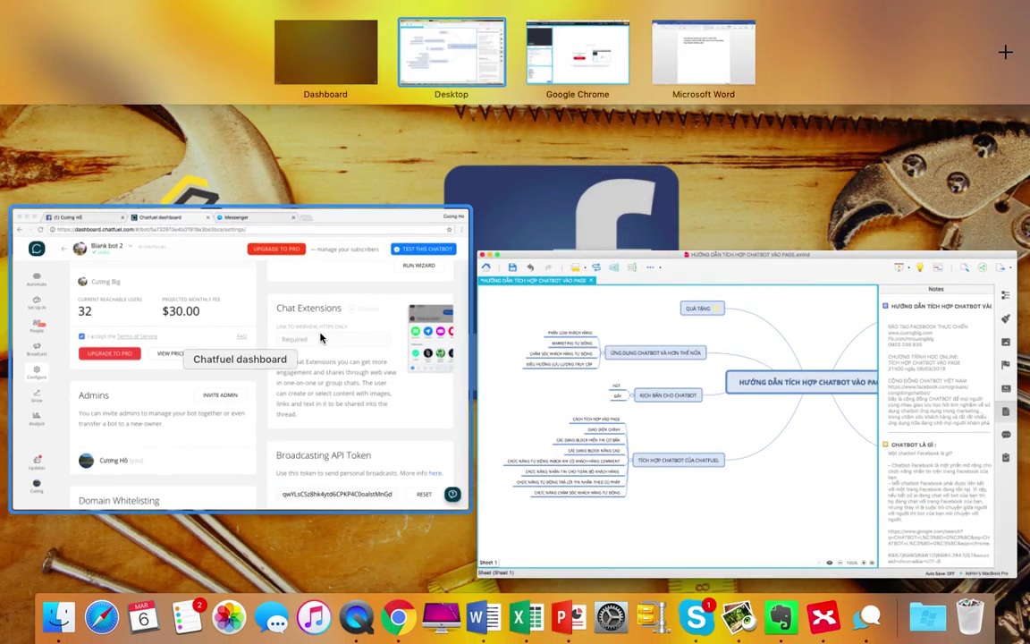
click(322, 338)
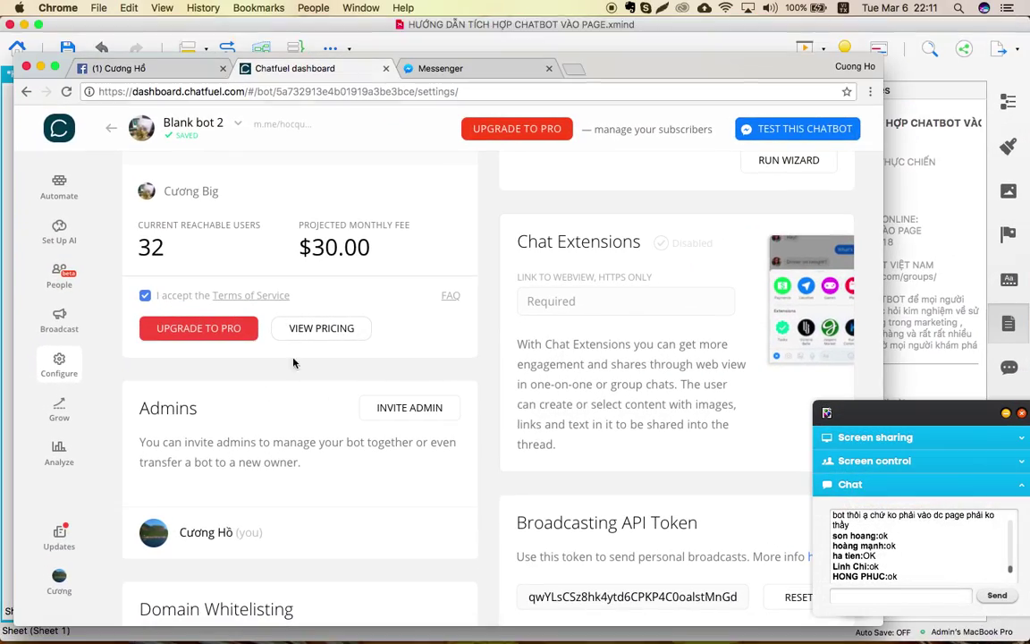
Create a new scheduled broadcast on the Broadcast page and activate it.
click(70, 331)
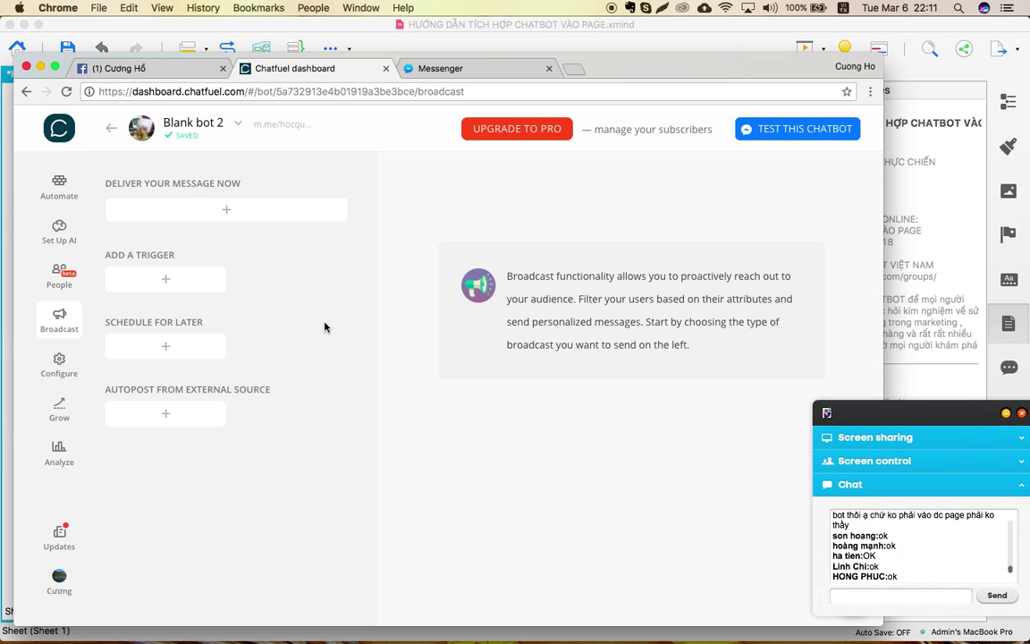
click(175, 356)
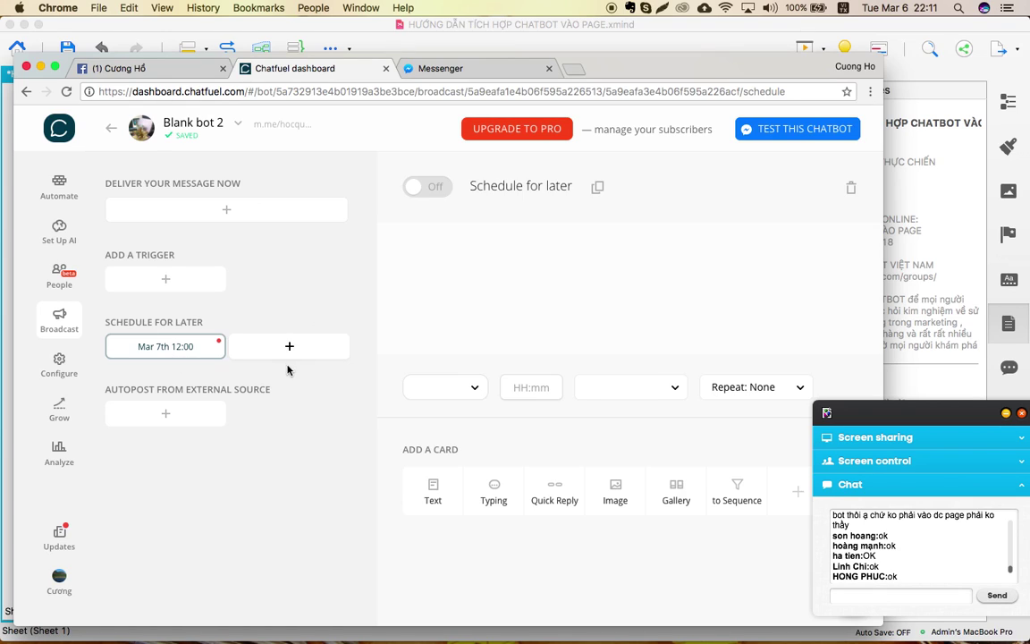
click(432, 188)
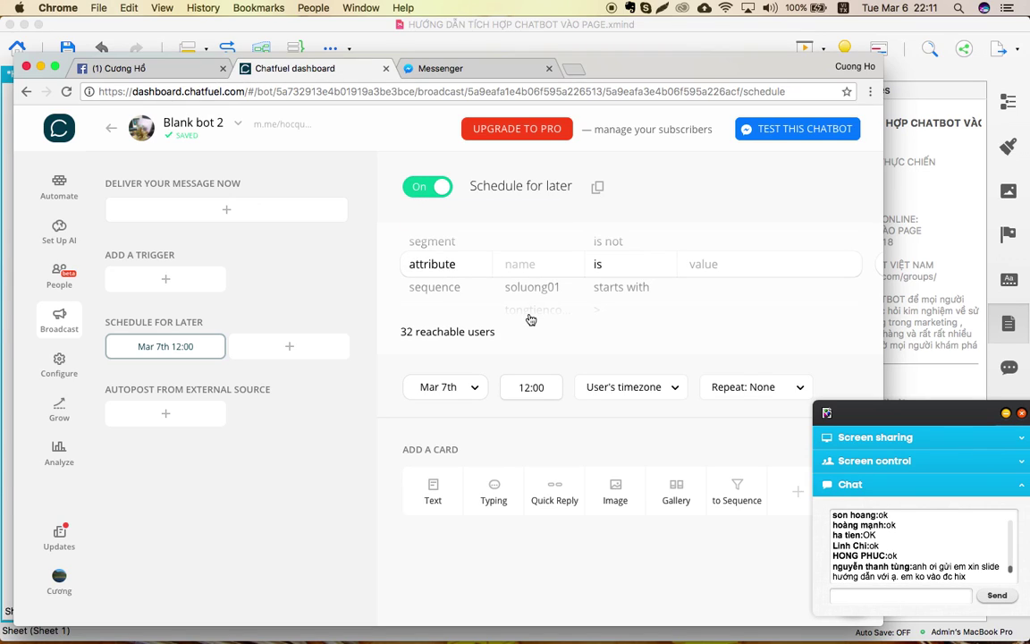
scroll(538, 376, down, 2)
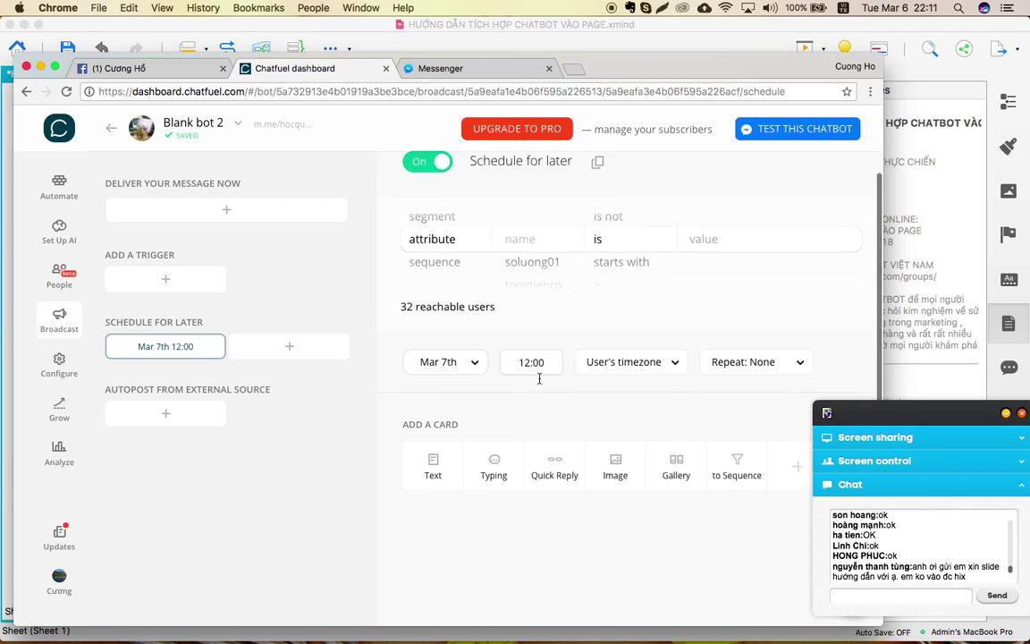
scroll(501, 357, up, 2)
Schedule the broadcast for March 15 in the bot's timezone (UTC+07:00), Repeat left at None.
click(443, 386)
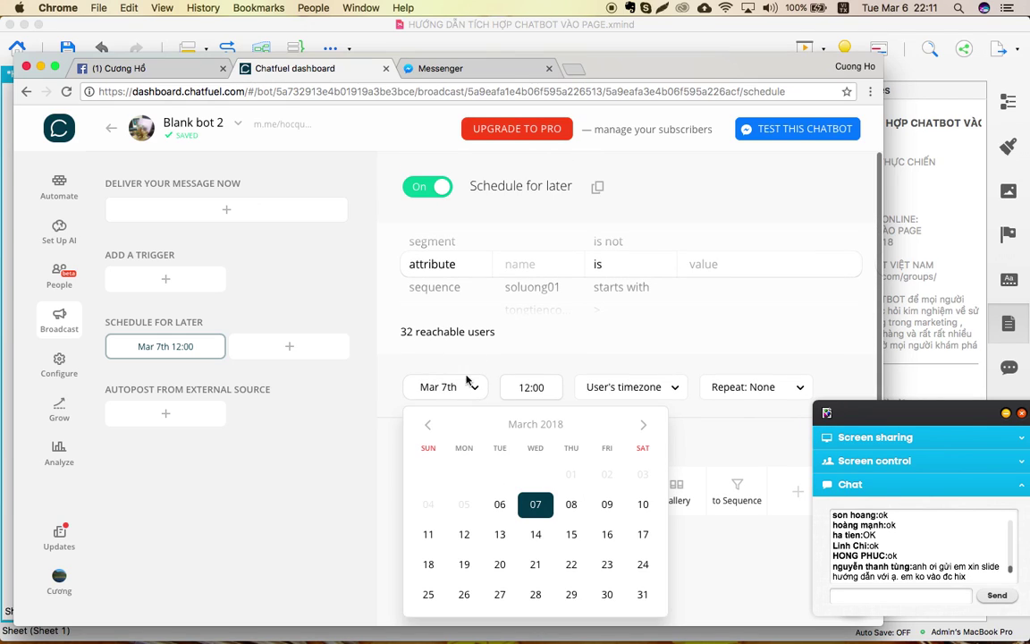
click(572, 534)
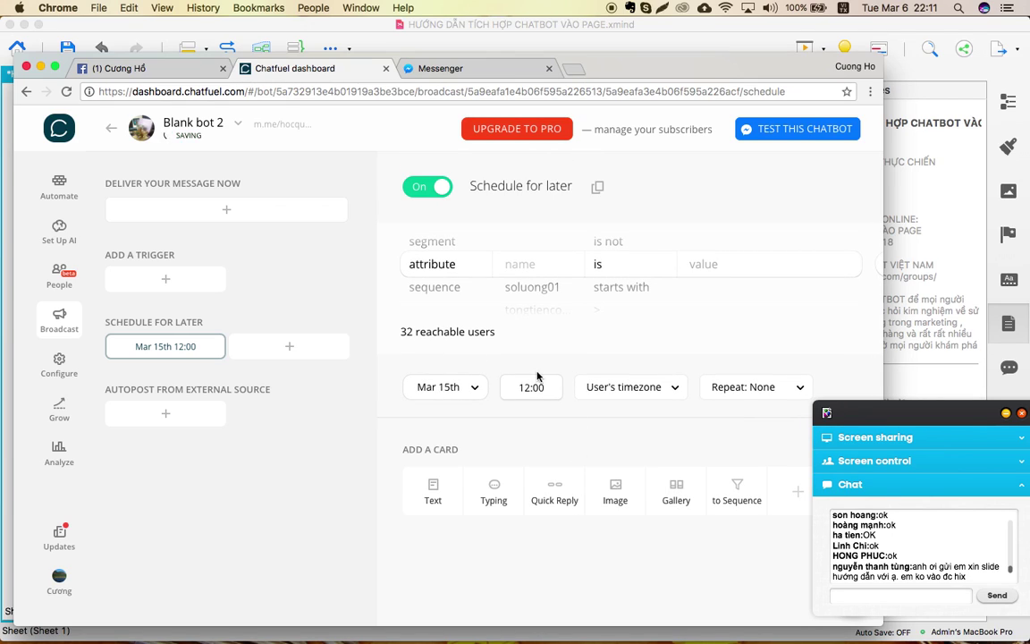
click(650, 395)
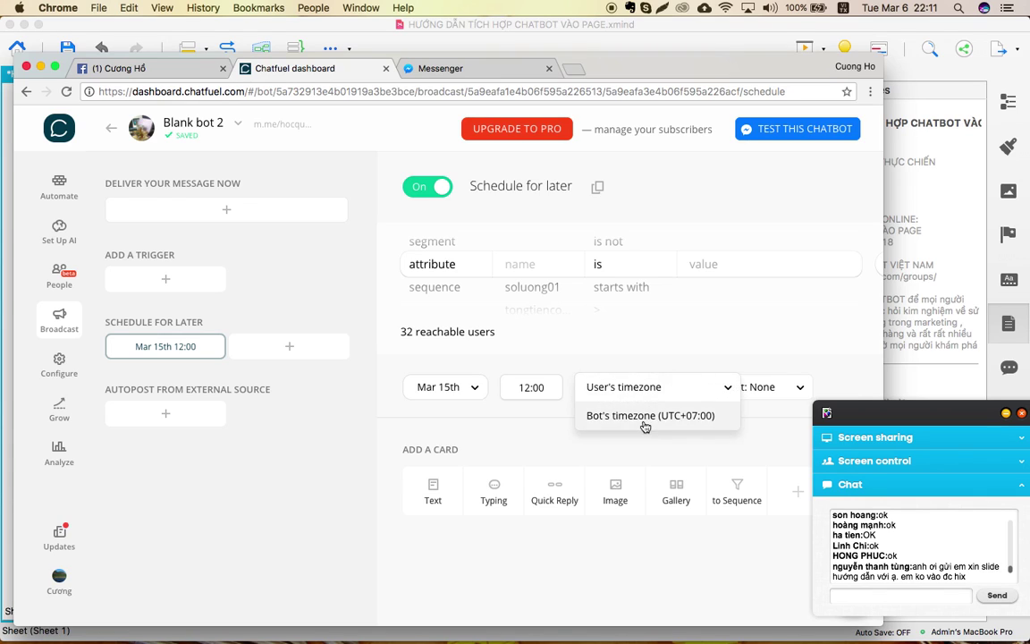
click(657, 415)
scroll(744, 402, down, 2)
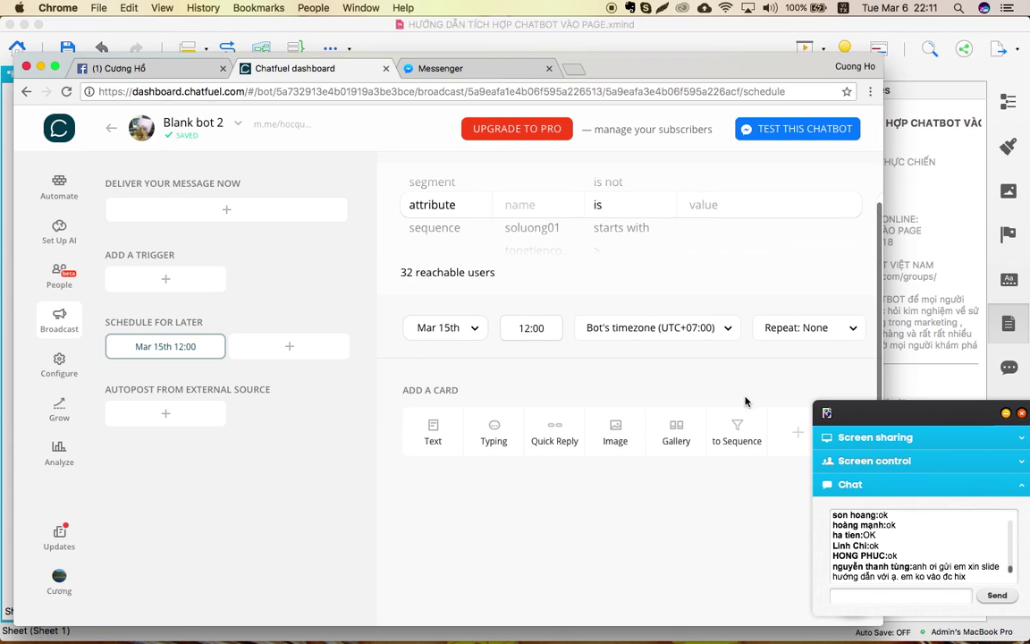
click(801, 333)
click(801, 333)
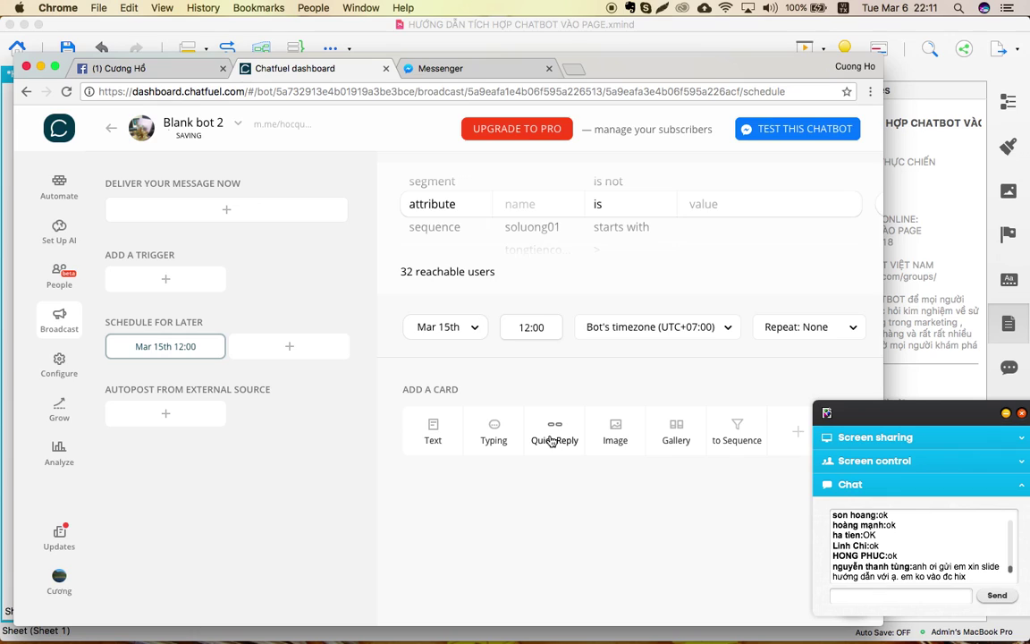
scroll(550, 438, up, 2)
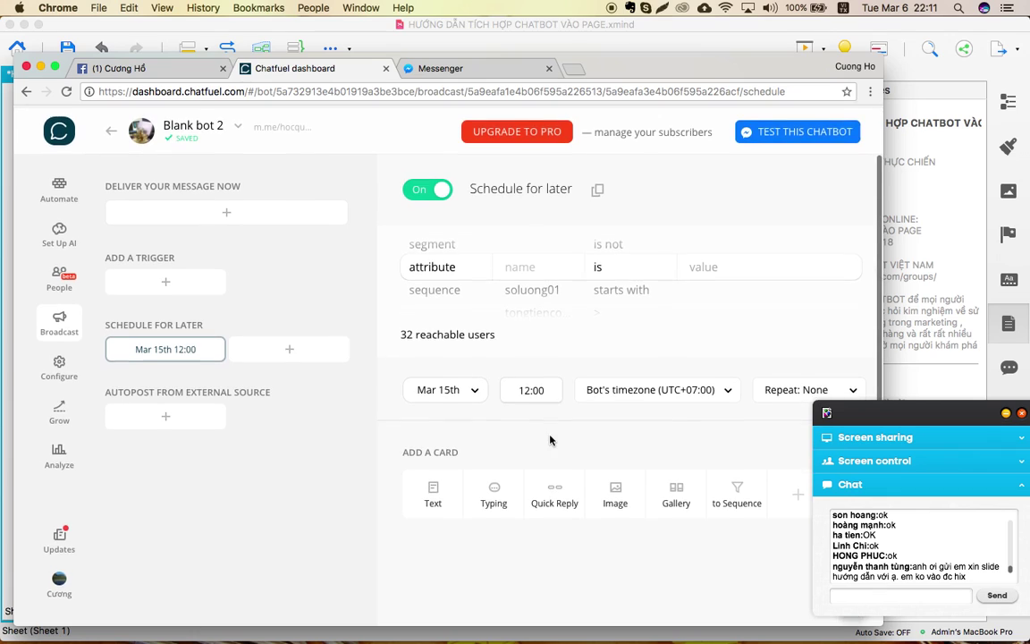
Add a trial Text card to the broadcast, then delete it.
click(433, 497)
click(444, 453)
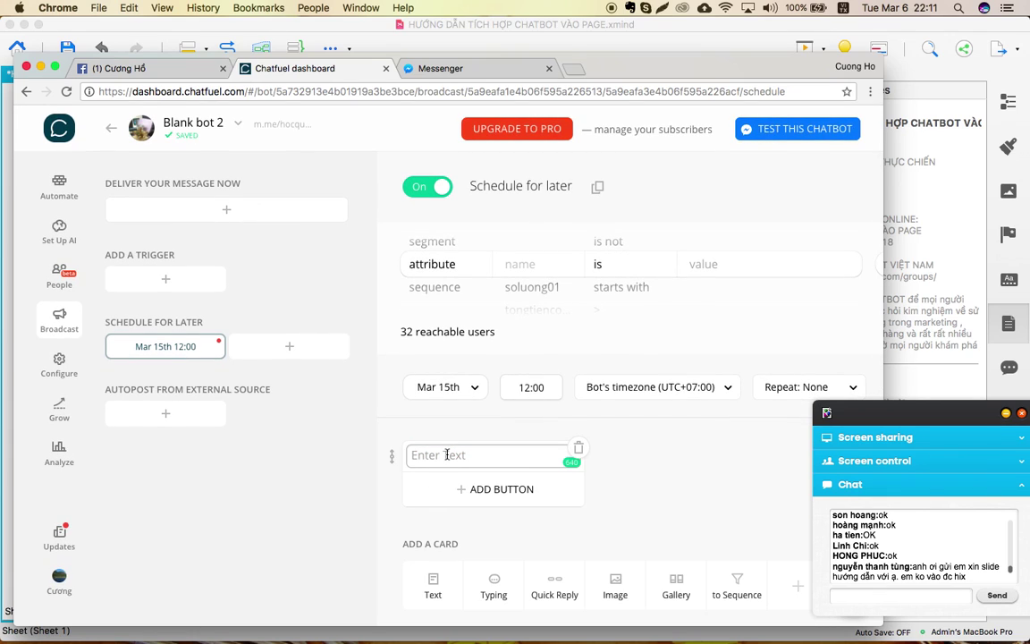
text(nO)
key(BackSpace)
key(BackSpace)
click(577, 447)
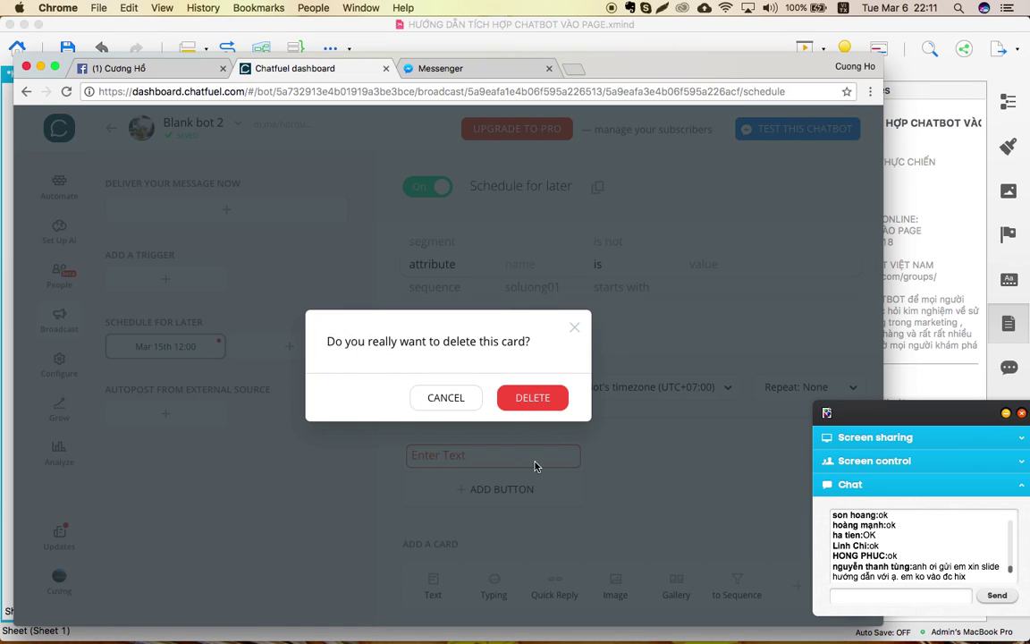
click(522, 406)
scroll(451, 438, down, 2)
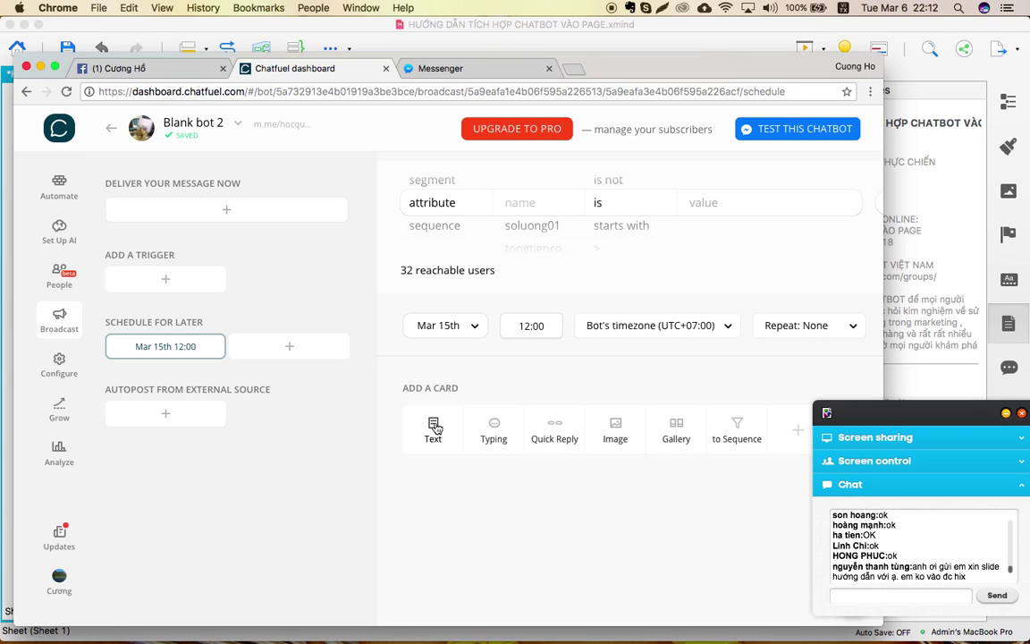
Add a Text card under ADD A CARD and type 'Nội dung muốn gửi cho khách'.
click(434, 427)
text(nO)
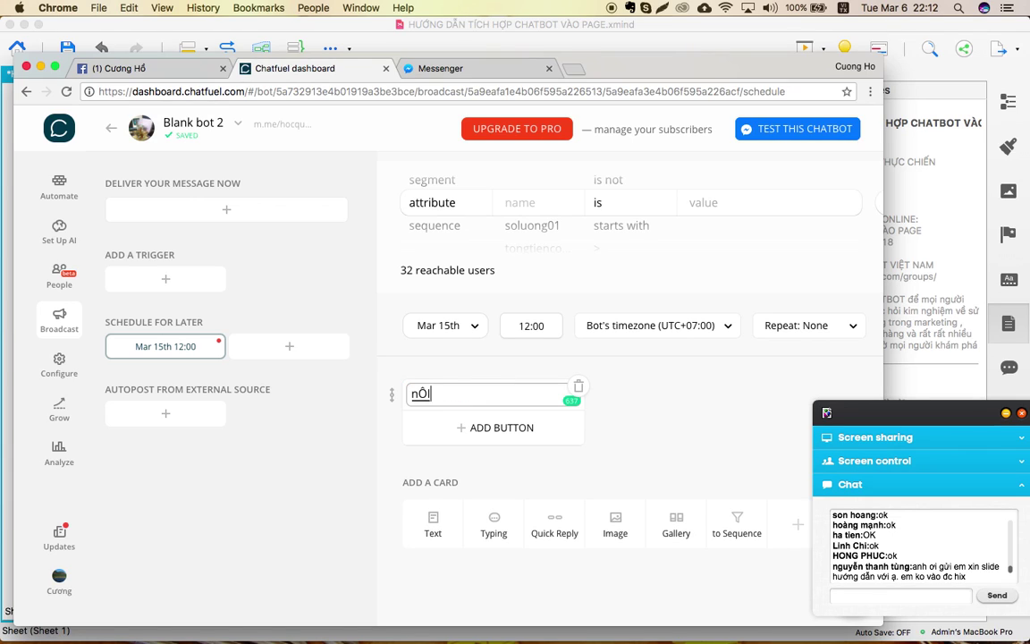
key(BackSpace)
key(BackSpace)
text(Nô)
key(BackSpace)
text(ội dung muô)
key(BackSpace)
text(ốn)
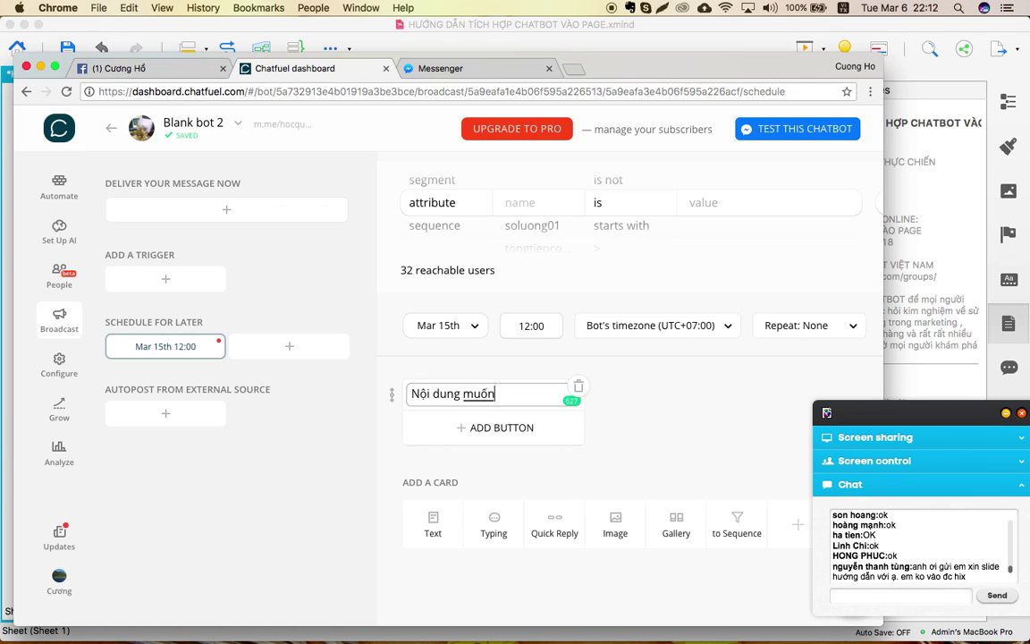
text( gửi cho khách)
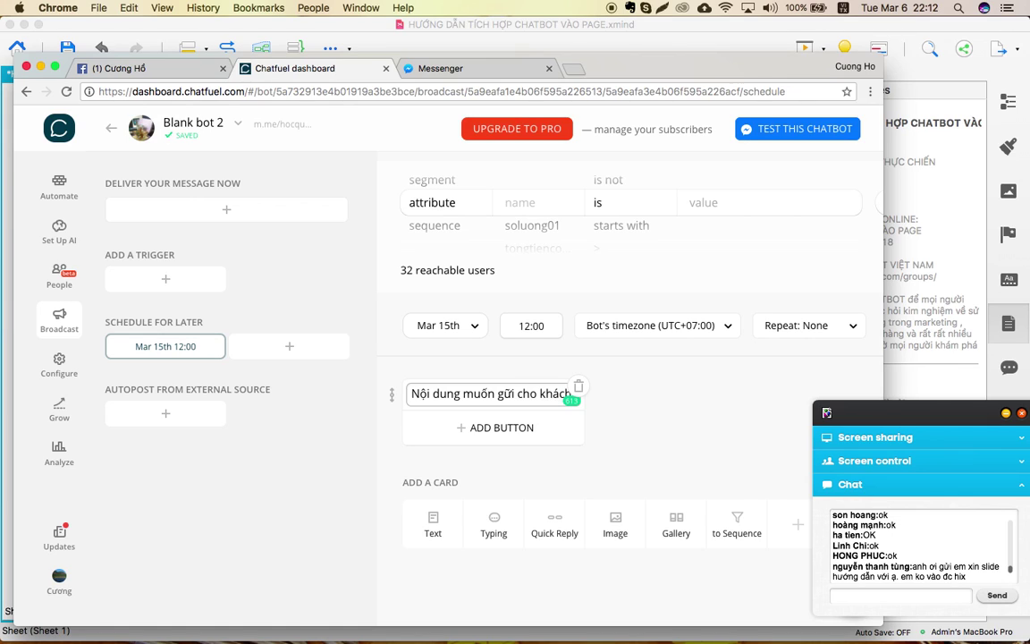
scroll(640, 428, down, 2)
scroll(641, 427, down, 2)
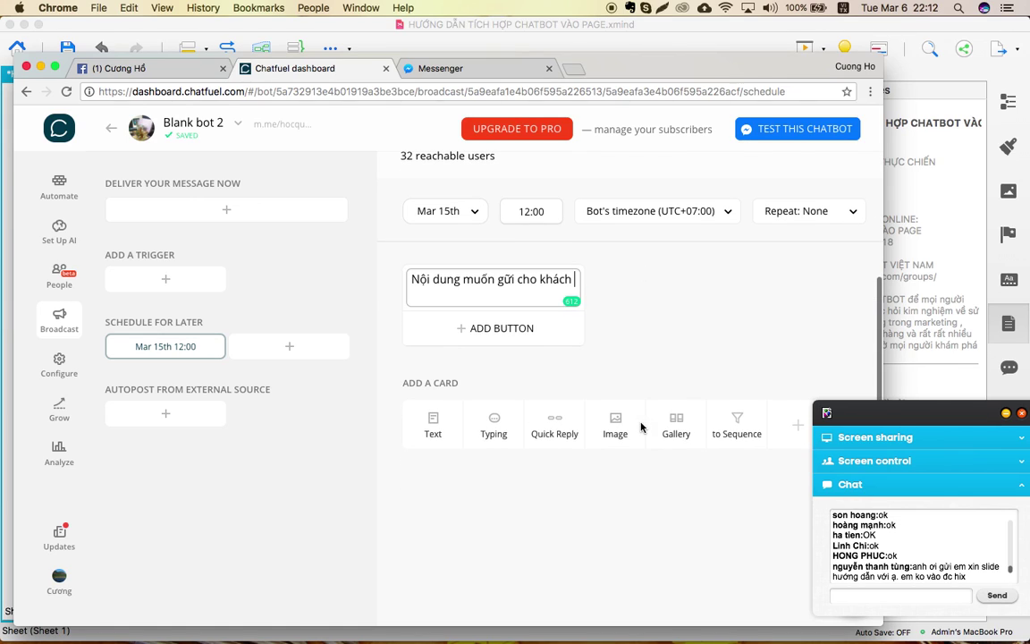
Add an Image card and upload the CHIA SẺ TRỰC TUYẾN banner image from the Desktop.
click(616, 426)
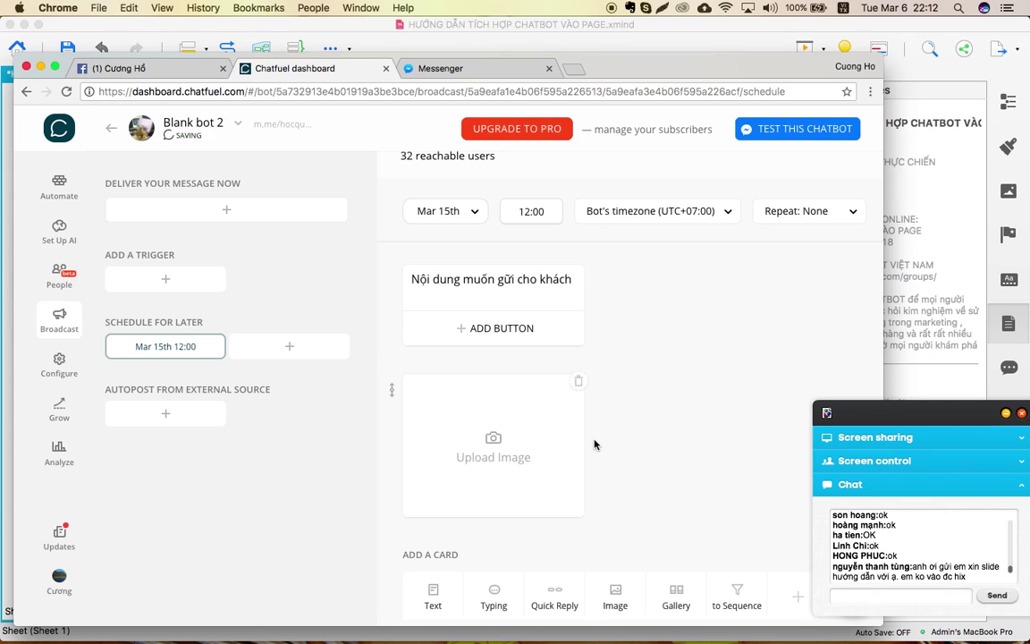
scroll(593, 444, down, 3)
scroll(593, 444, up, 3)
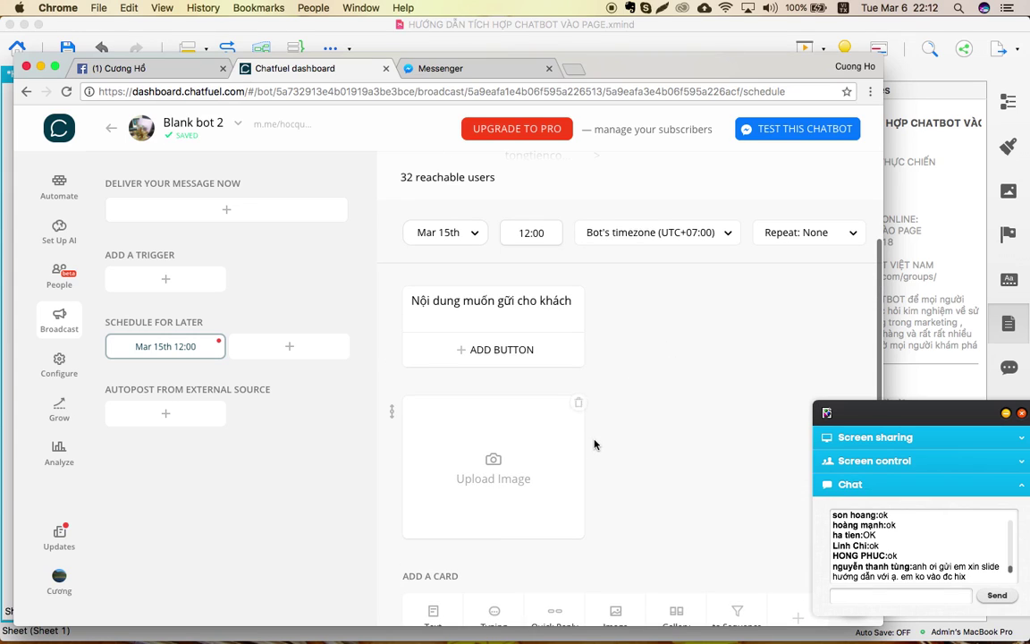
click(504, 472)
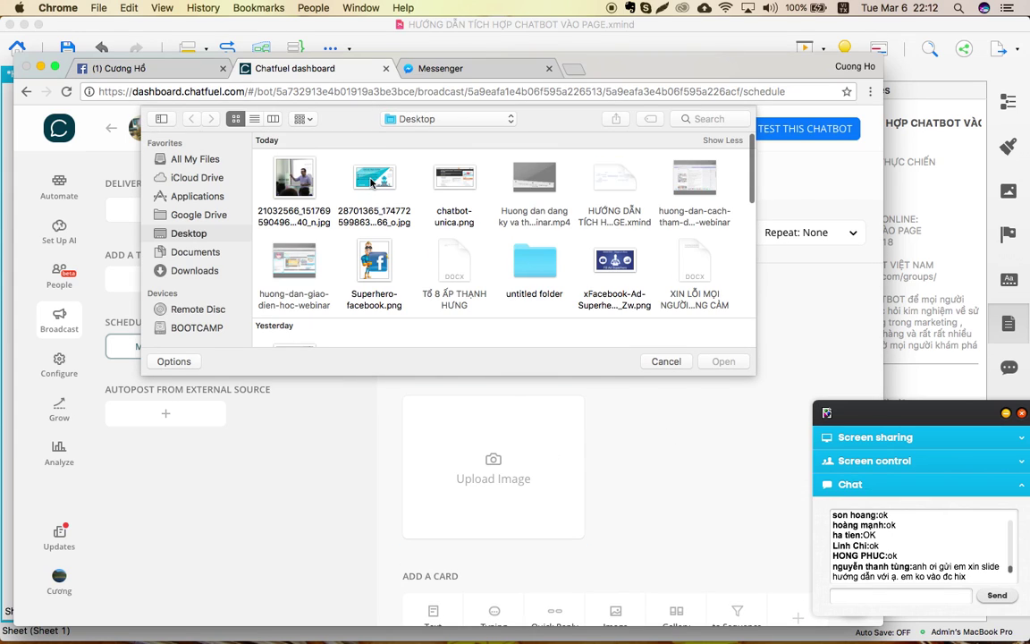
double_click(374, 179)
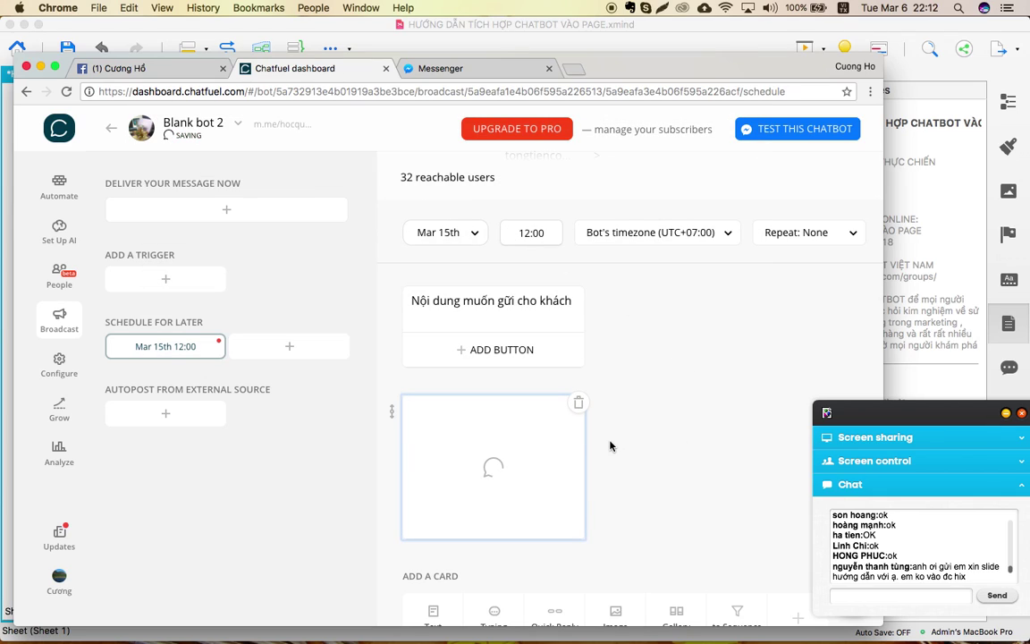
scroll(611, 446, down, 4)
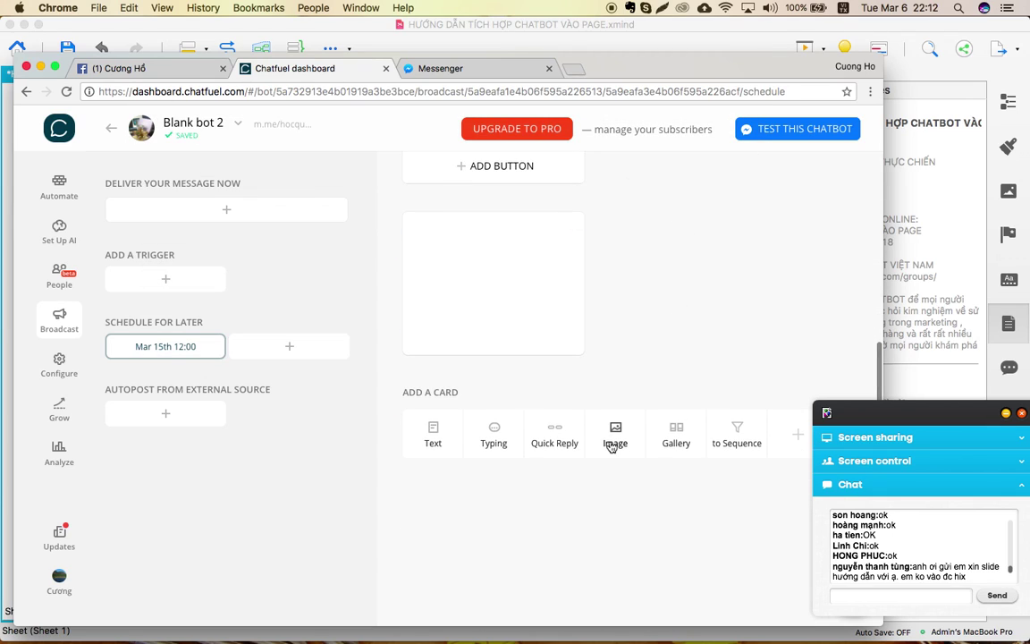
Move the meeting chat window aside and scroll back over the broadcast cards.
click(862, 417)
drag(861, 417, 895, 403)
scroll(664, 352, up, 3)
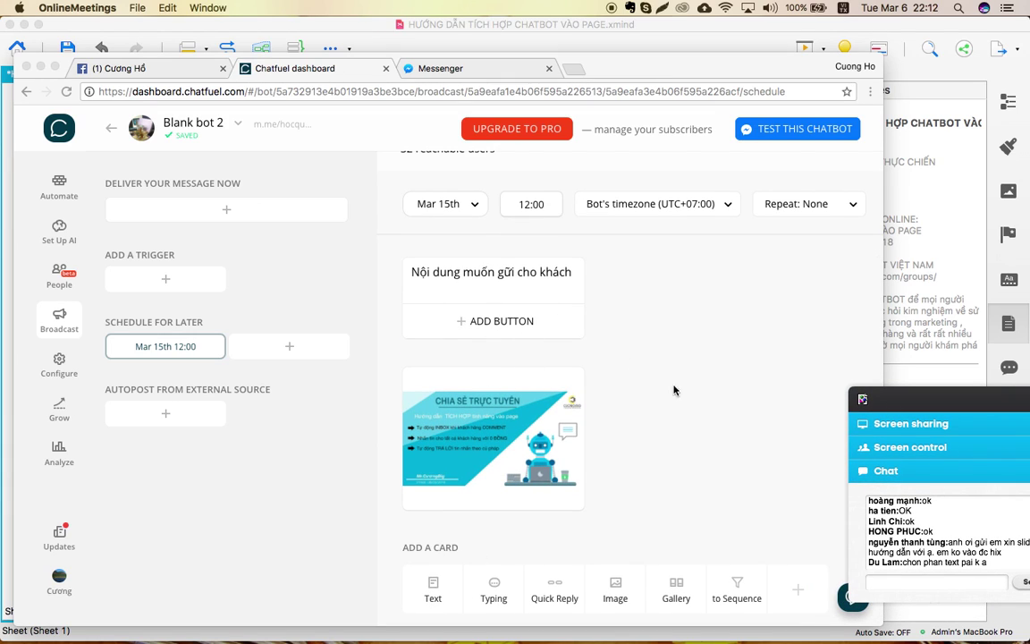
scroll(685, 409, down, 3)
scroll(685, 410, up, 4)
scroll(687, 410, up, 3)
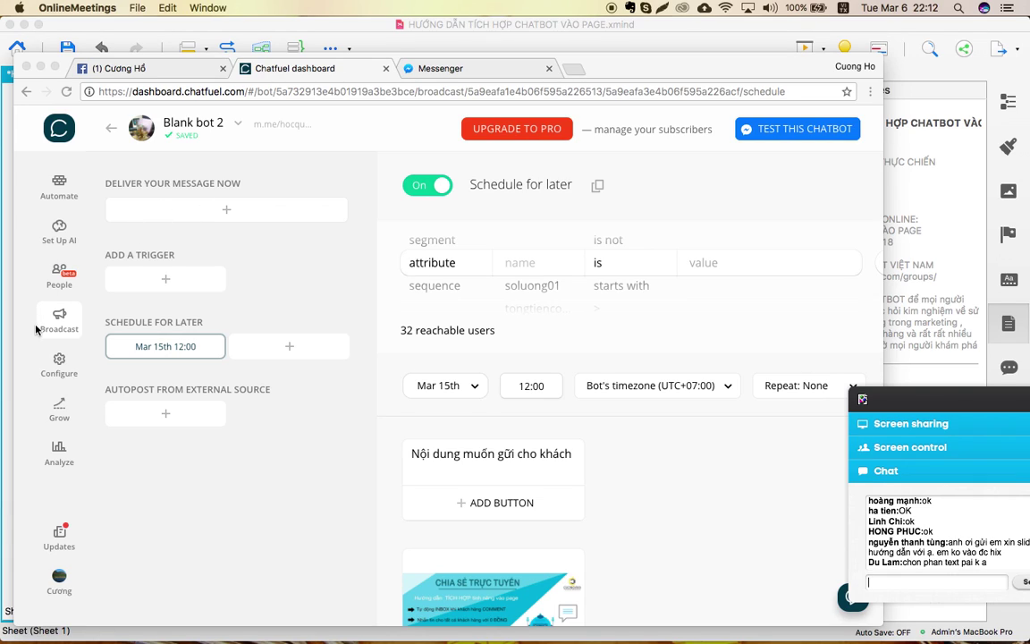
click(177, 213)
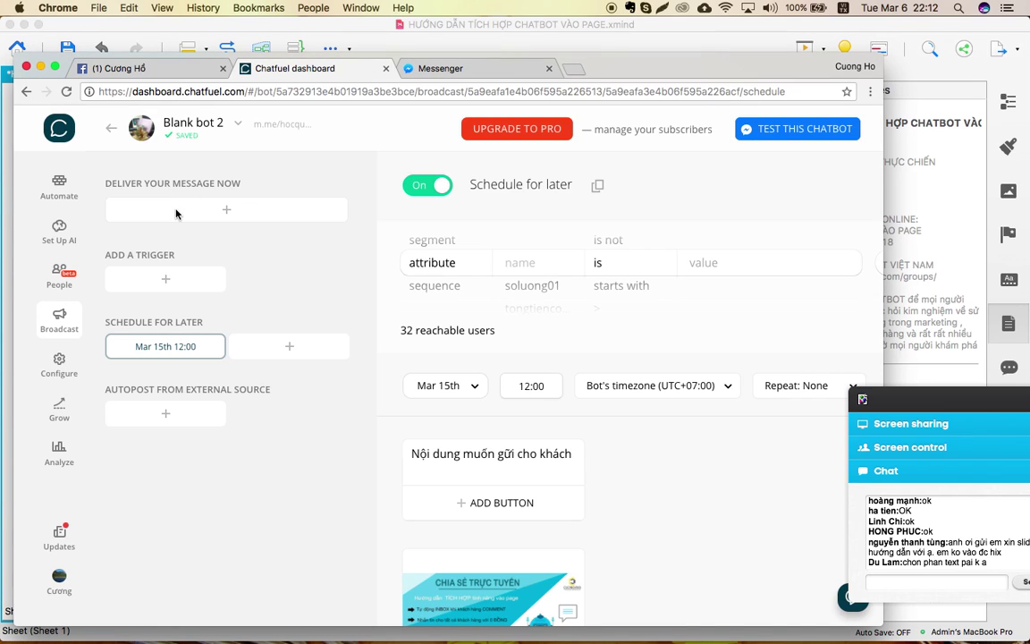
click(228, 211)
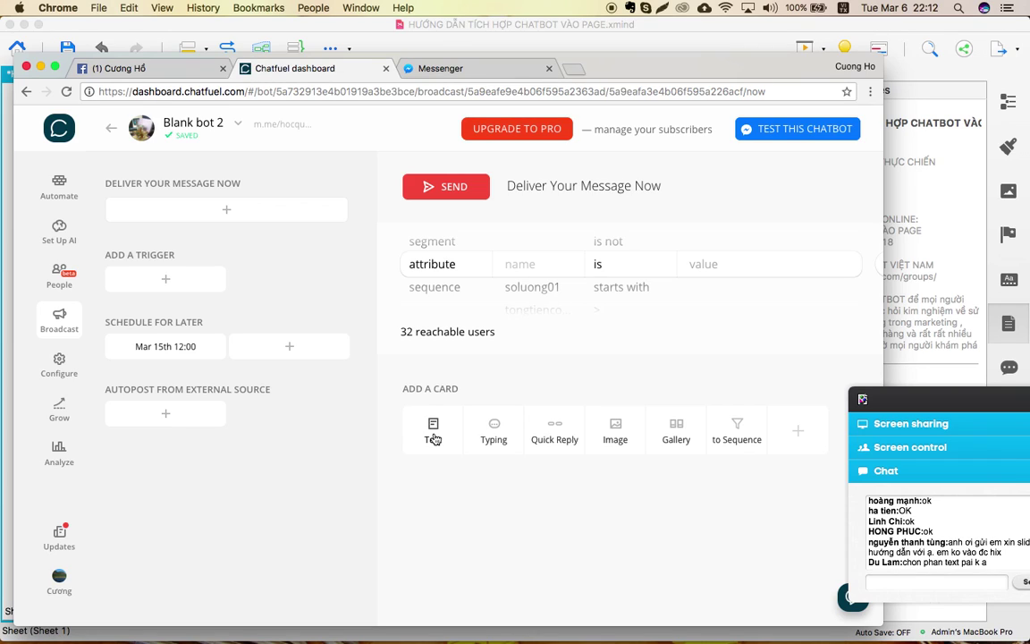
click(433, 439)
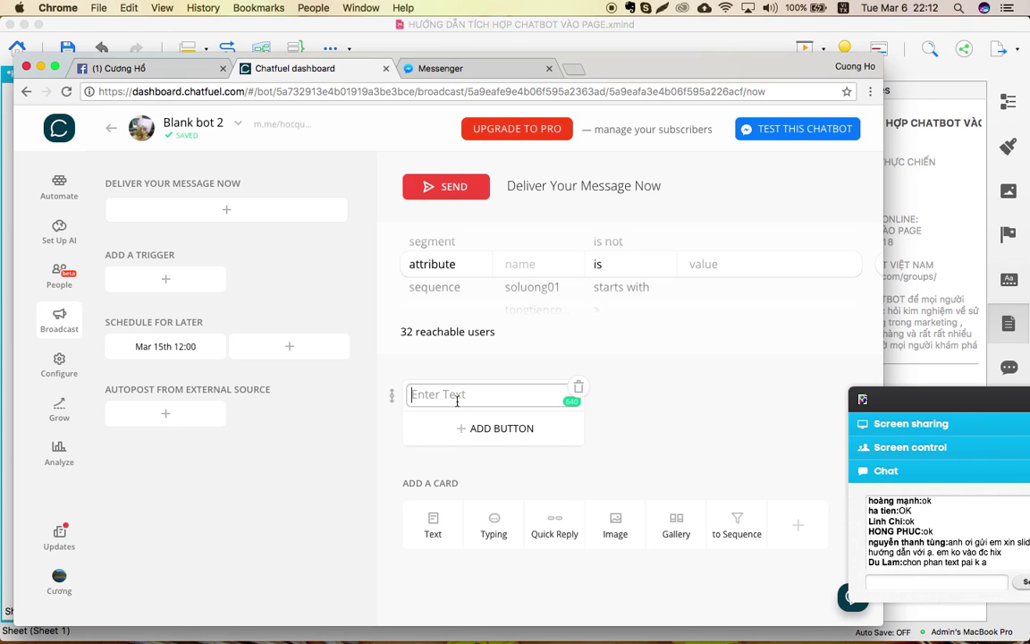
text(Nội dung )
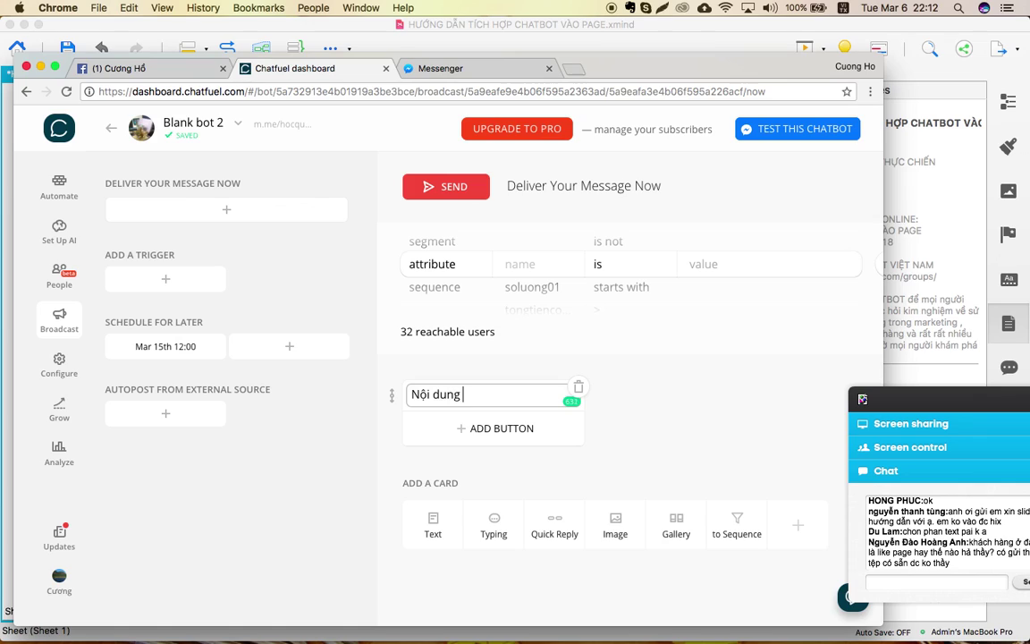
text(mong muốn)
key(Return)
text(https://chatfuel.com/)
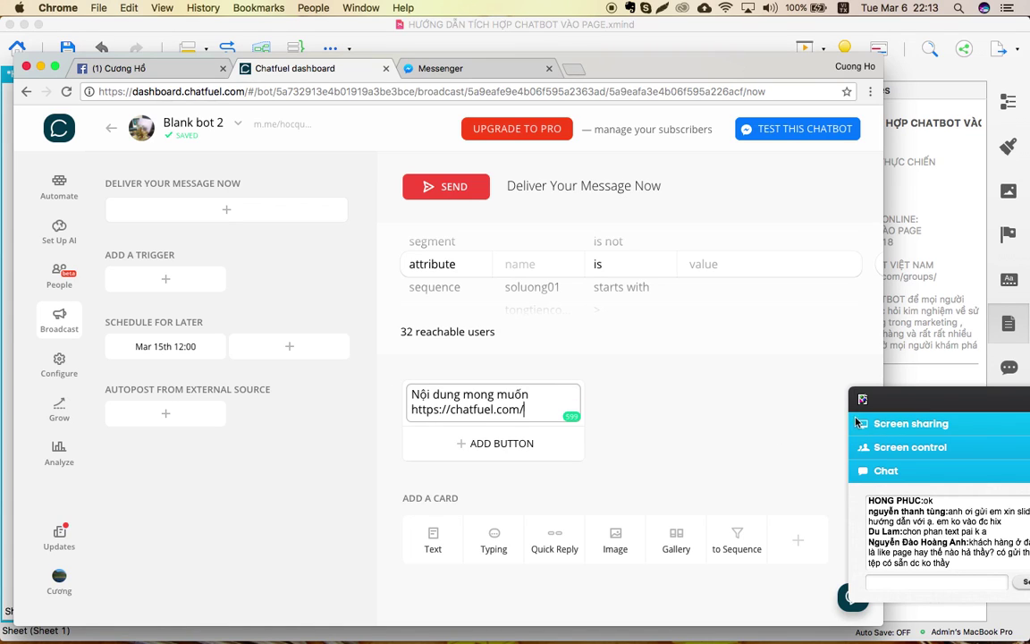
drag(932, 402, 913, 356)
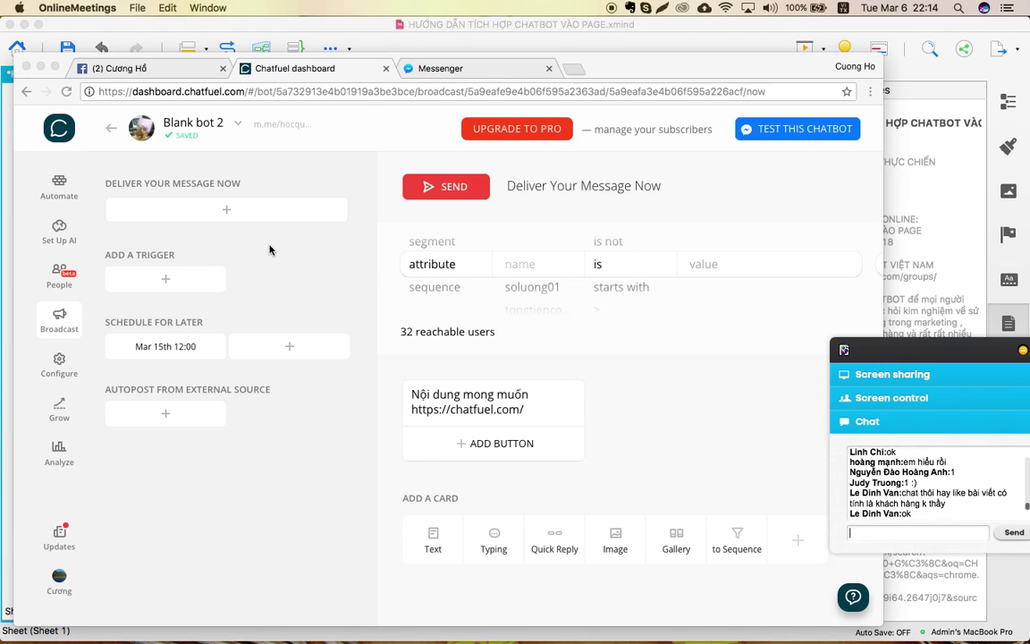
click(60, 186)
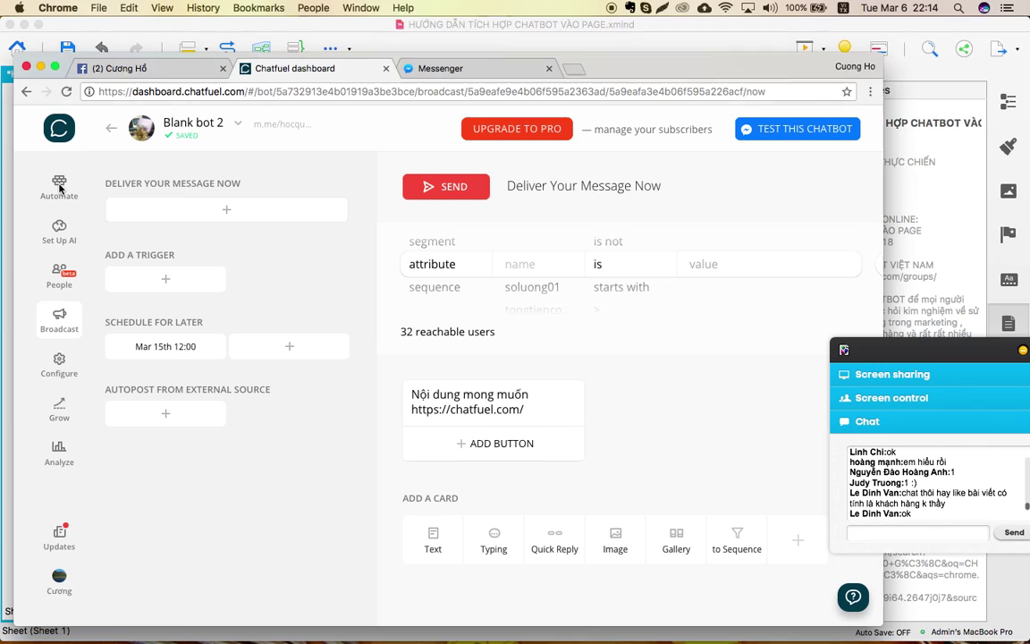
Open Automate, check the XMind map, then return to the Welcome message's 'Xin chào' block list.
click(60, 186)
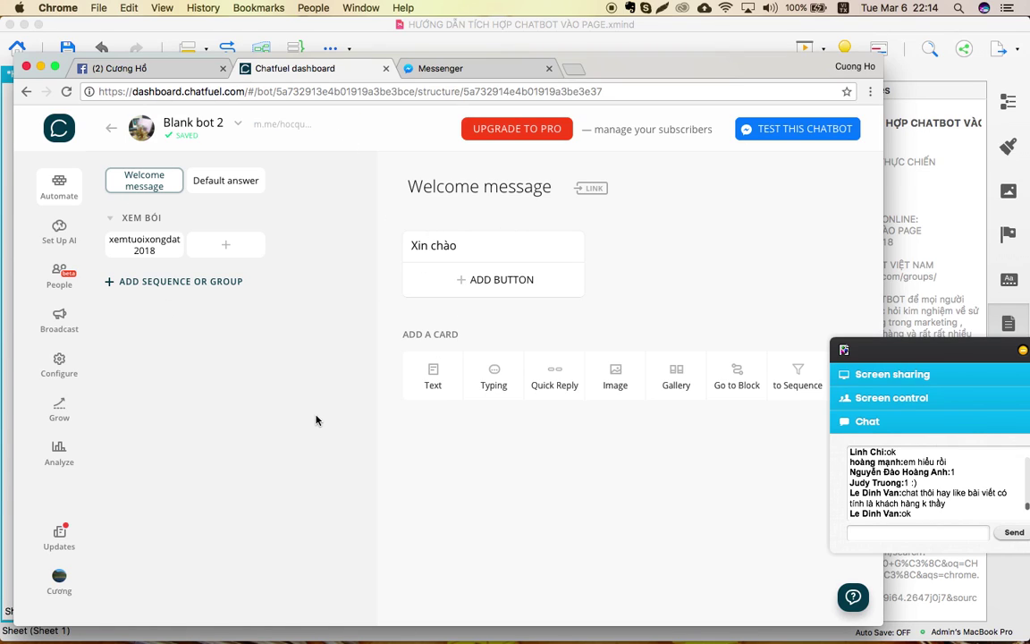
key(ctrl+Up)
click(559, 335)
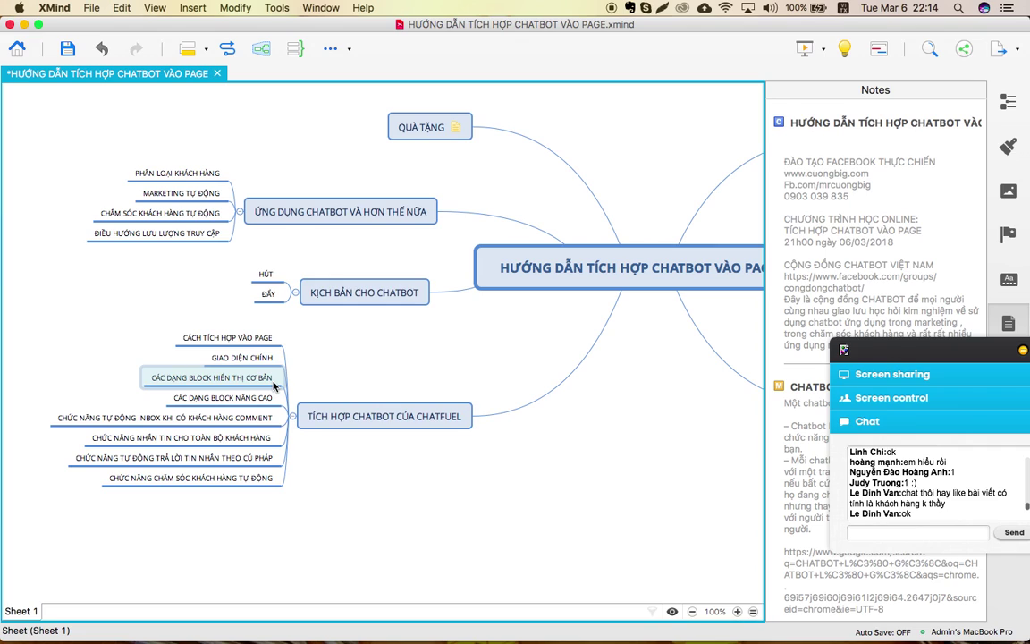
key(ctrl+Up)
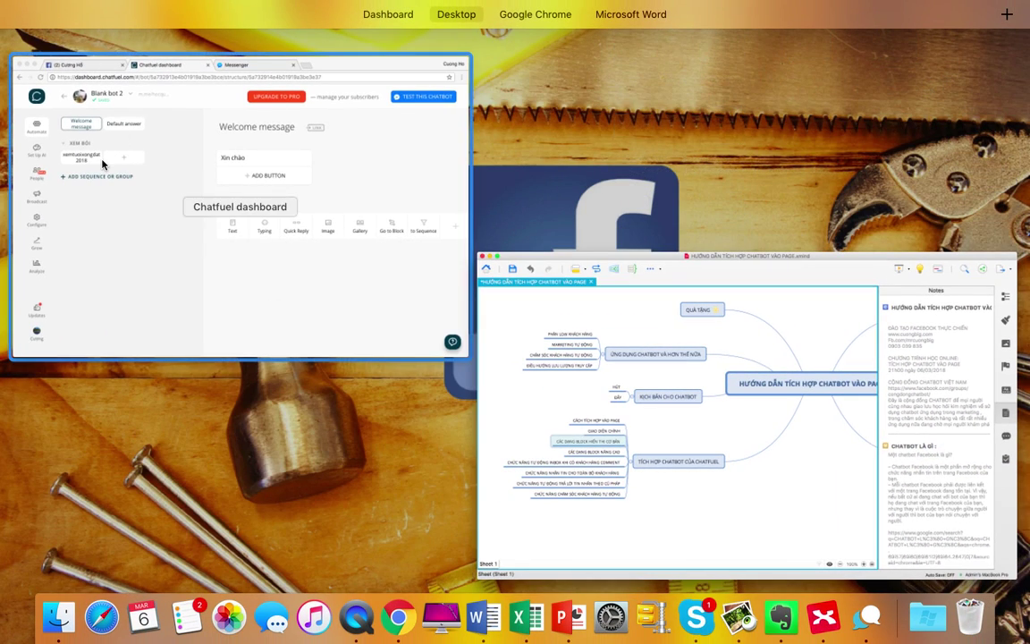
click(89, 174)
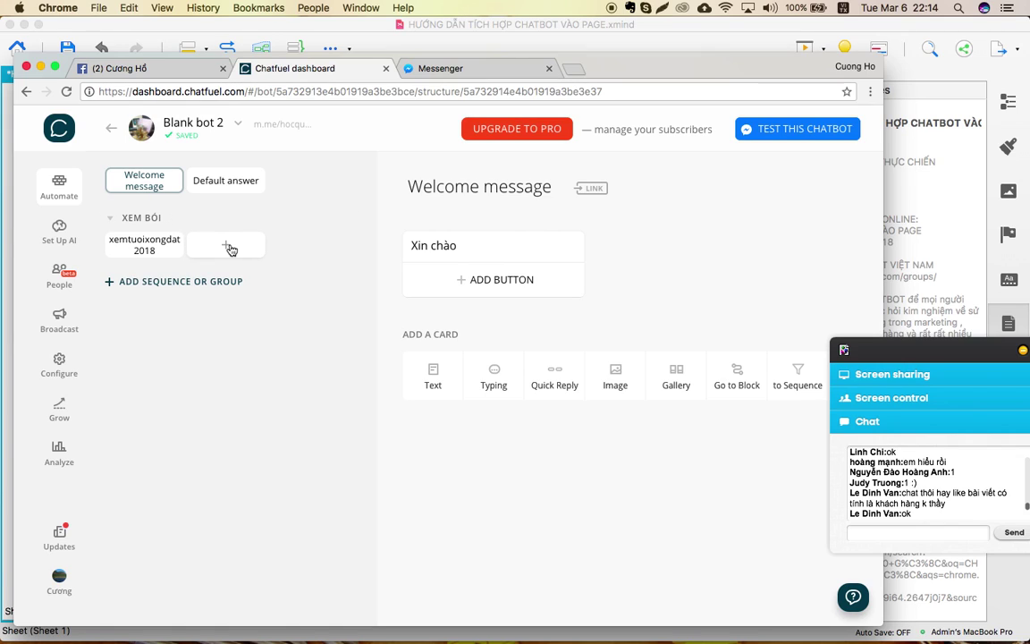
Add a new block named sanpham01 to the XEM BÓI group.
click(127, 253)
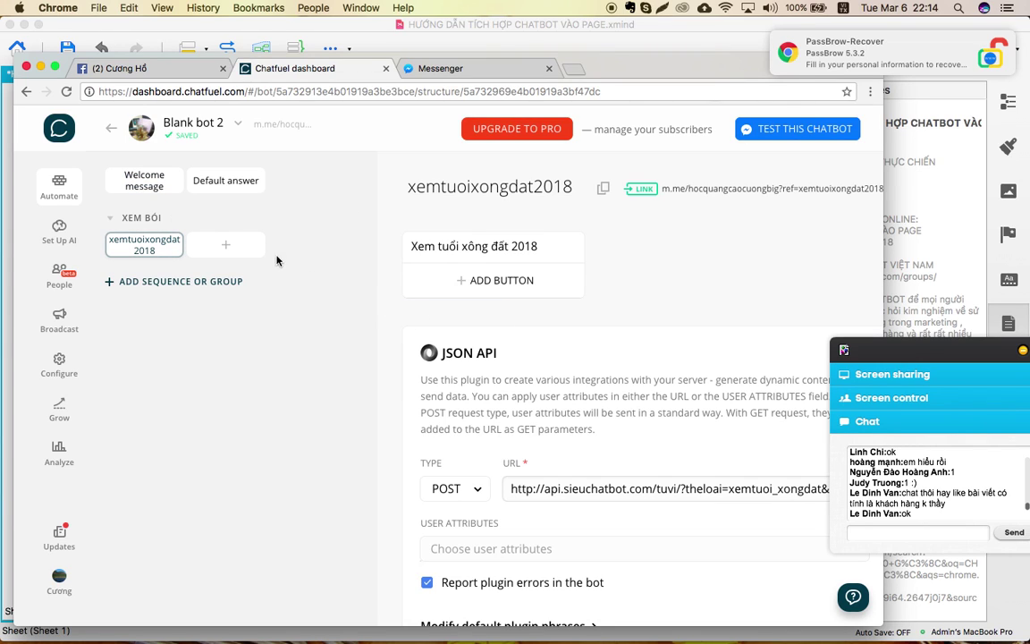
click(224, 249)
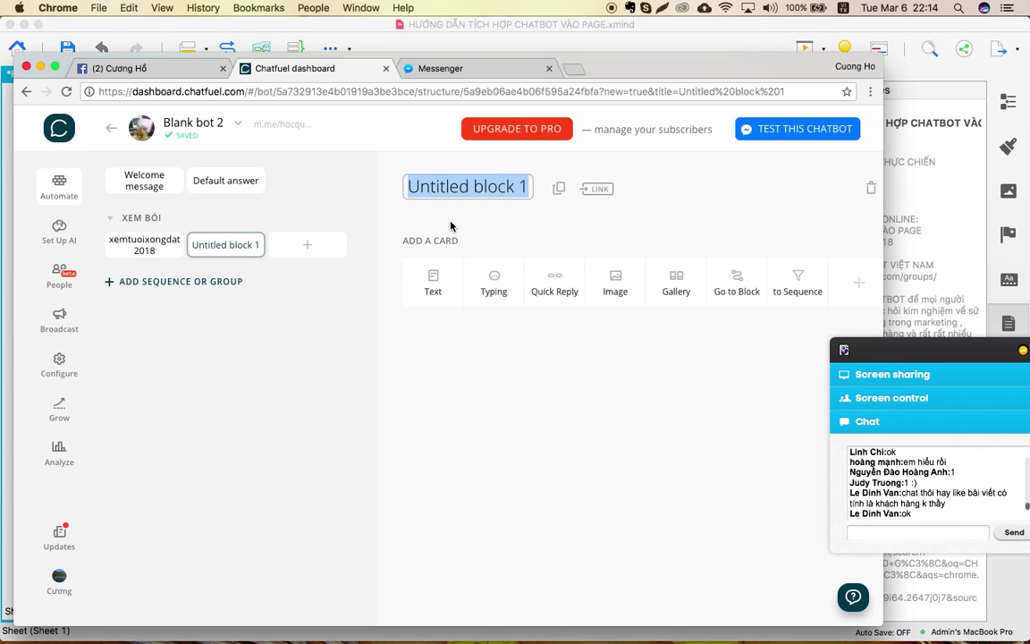
text(sa)
key(BackSpace)
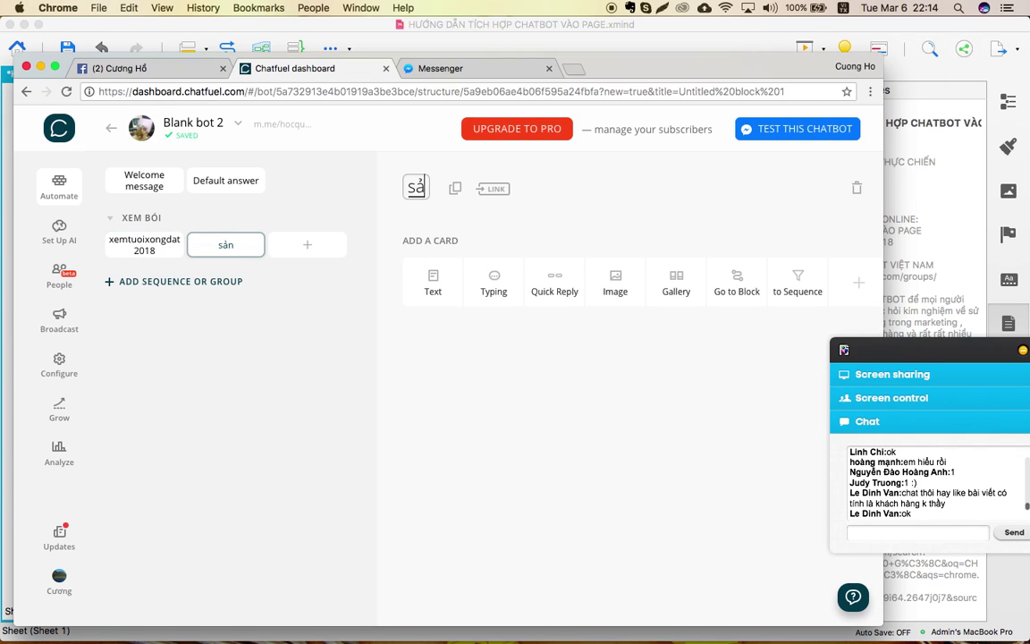
text(anpahm)
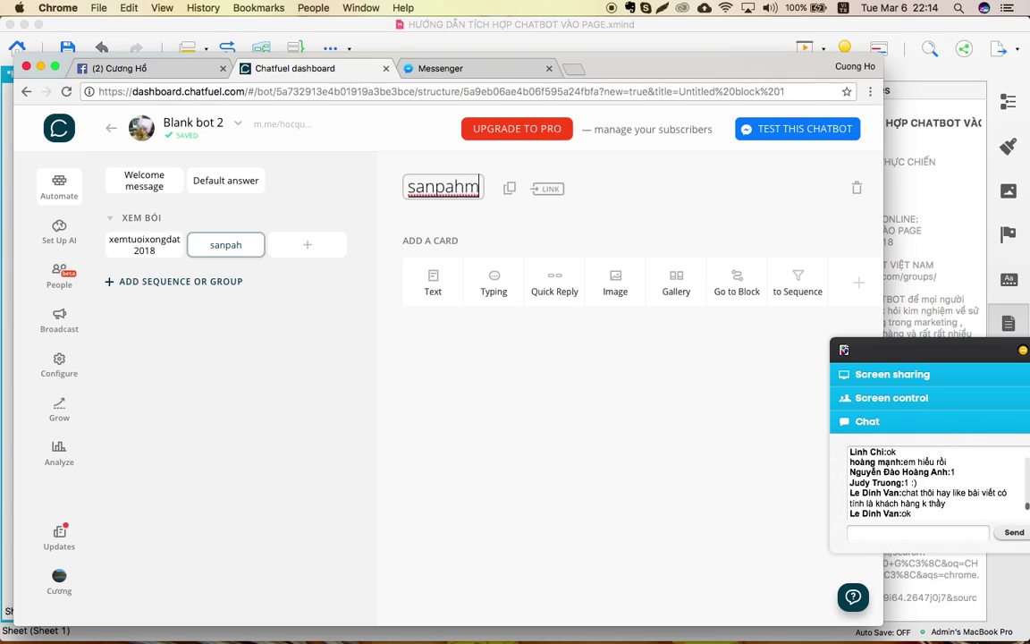
key(BackSpace)
key(BackSpace)
key(BackSpace)
text(jam)
key(BackSpace)
key(BackSpace)
key(BackSpace)
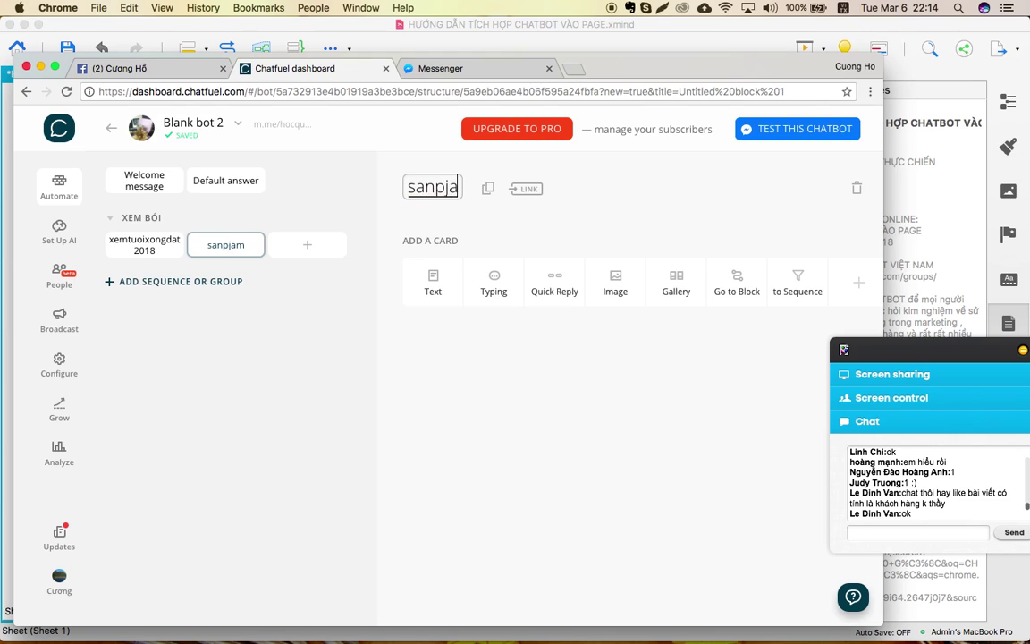
text(ha)
key(BackSpace)
key(BackSpace)
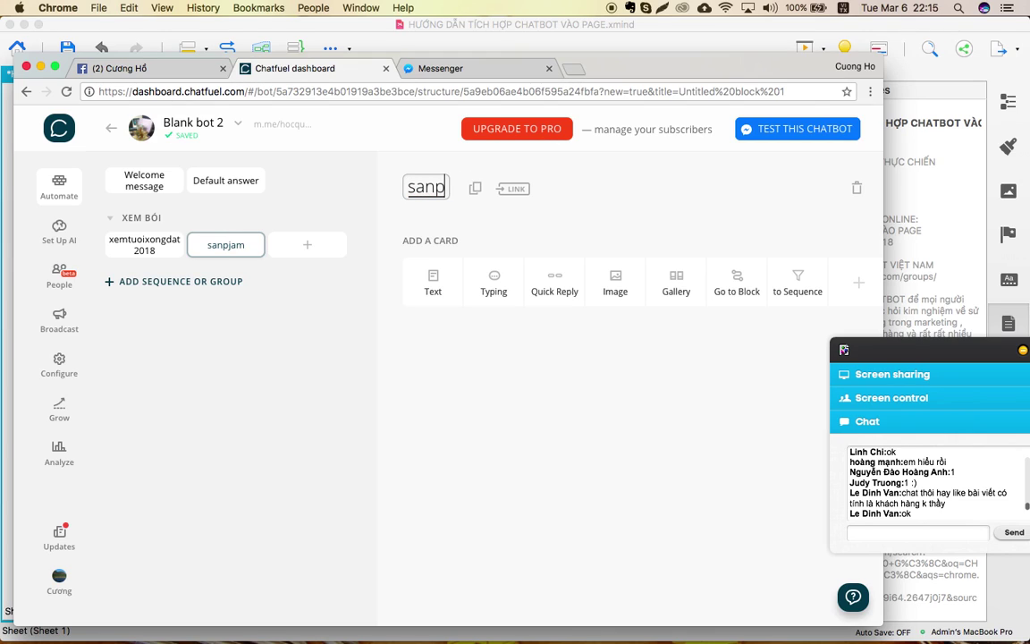
text(ham01)
key(Return)
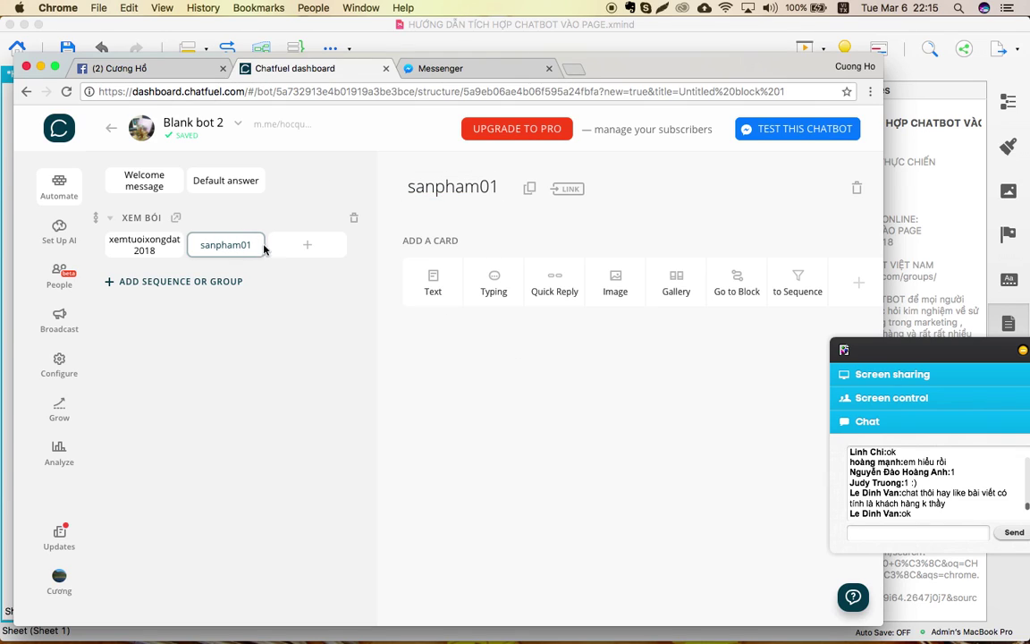
Add four more blocks, Untitled block 1 through 4, to the XEM BÓI group.
click(310, 249)
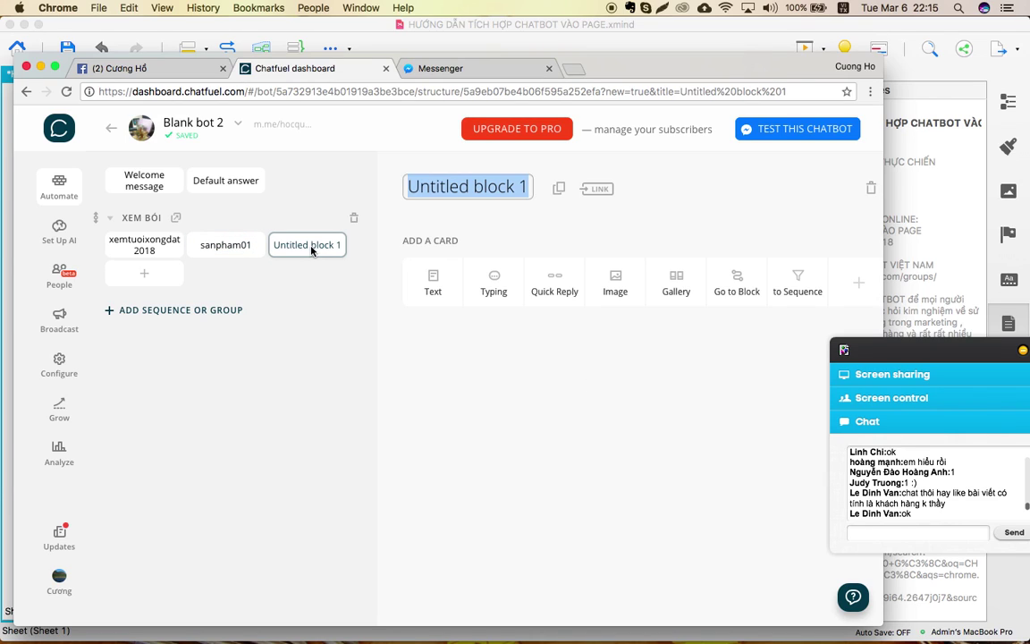
click(148, 277)
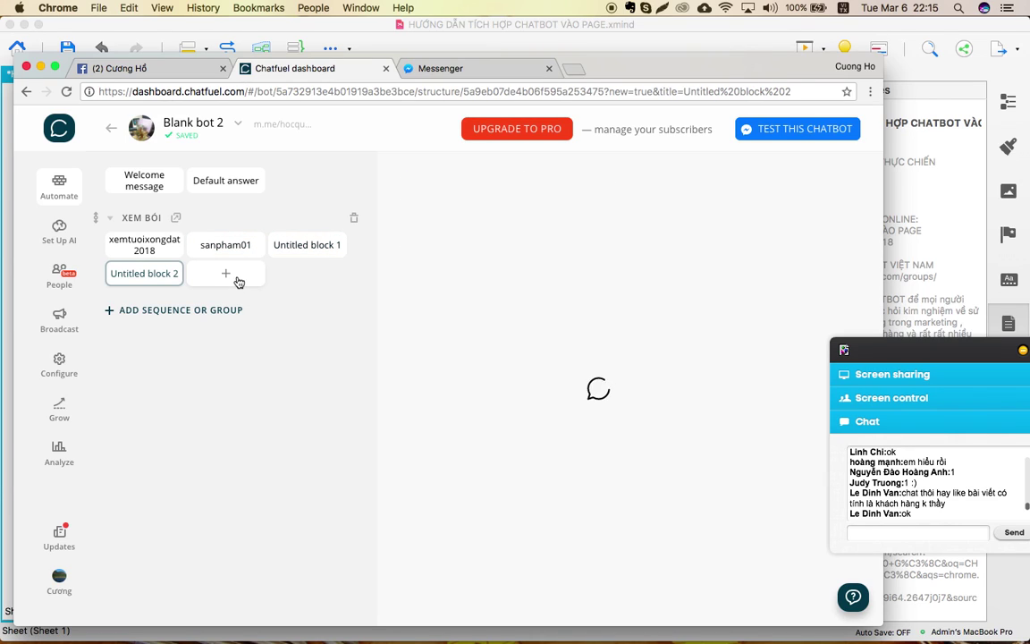
click(226, 273)
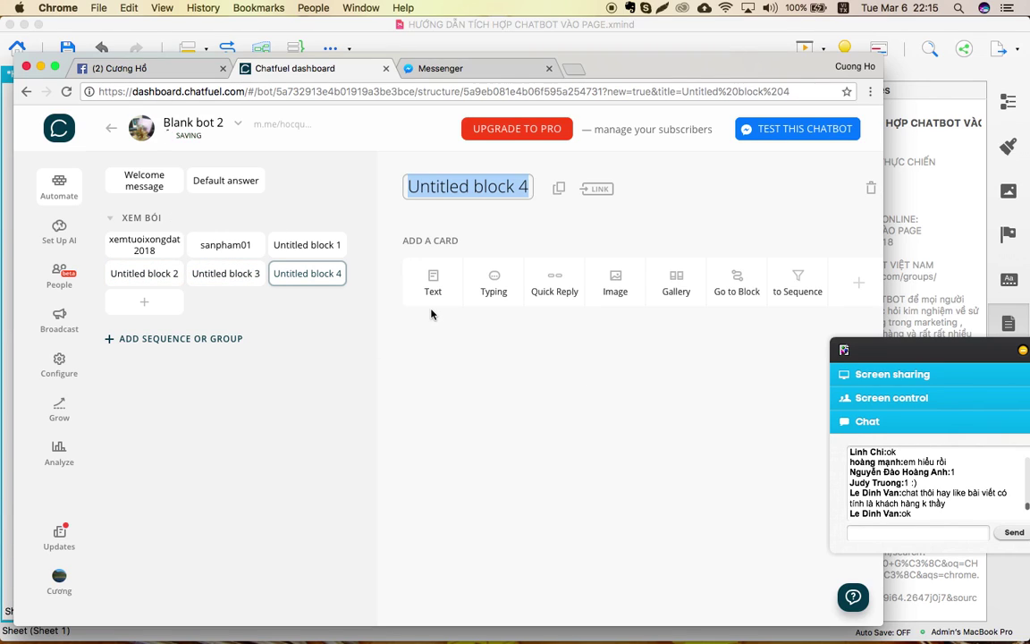
click(475, 422)
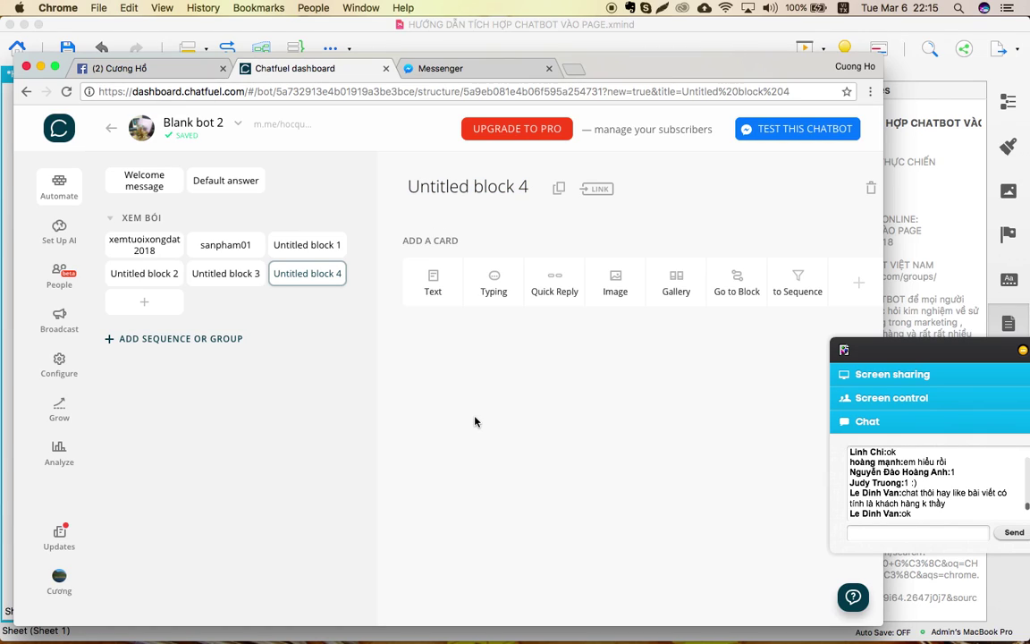
Enable sanpham01's direct m.me block link (ref=sanpham) and add an empty text card.
click(225, 245)
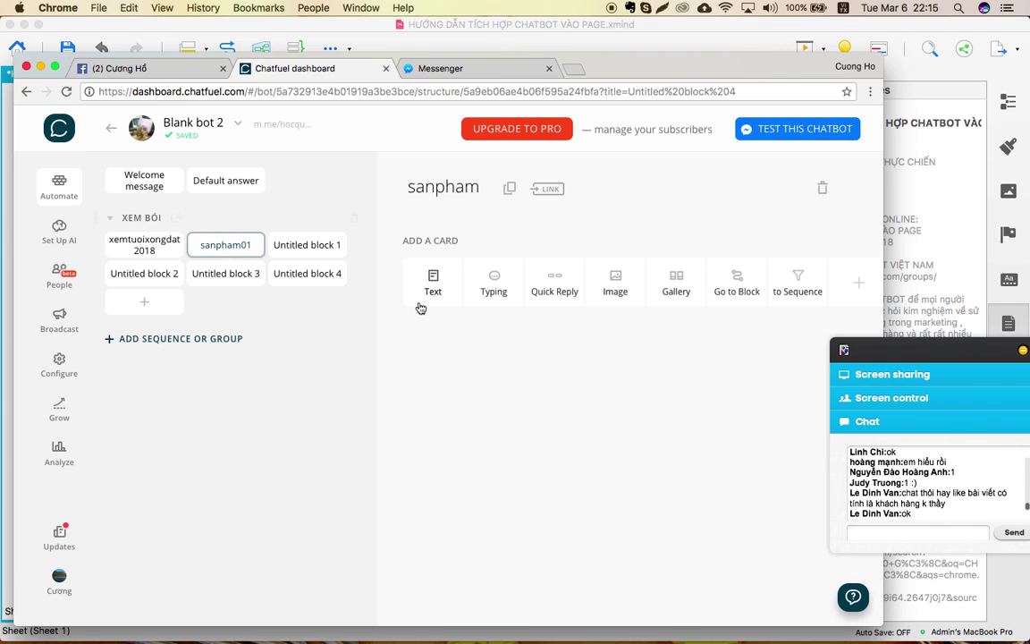
click(545, 191)
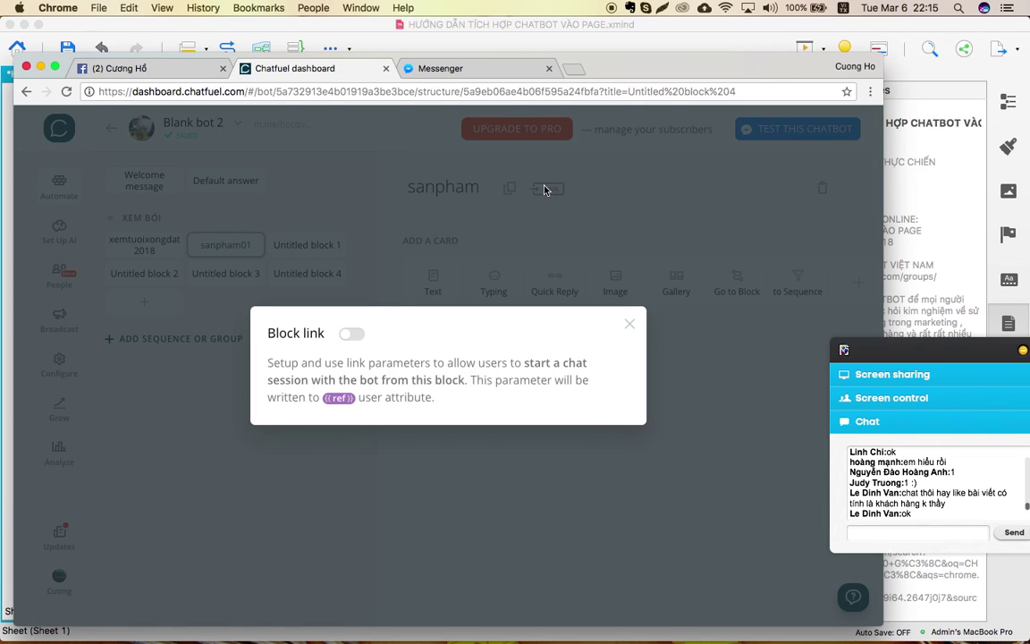
click(352, 337)
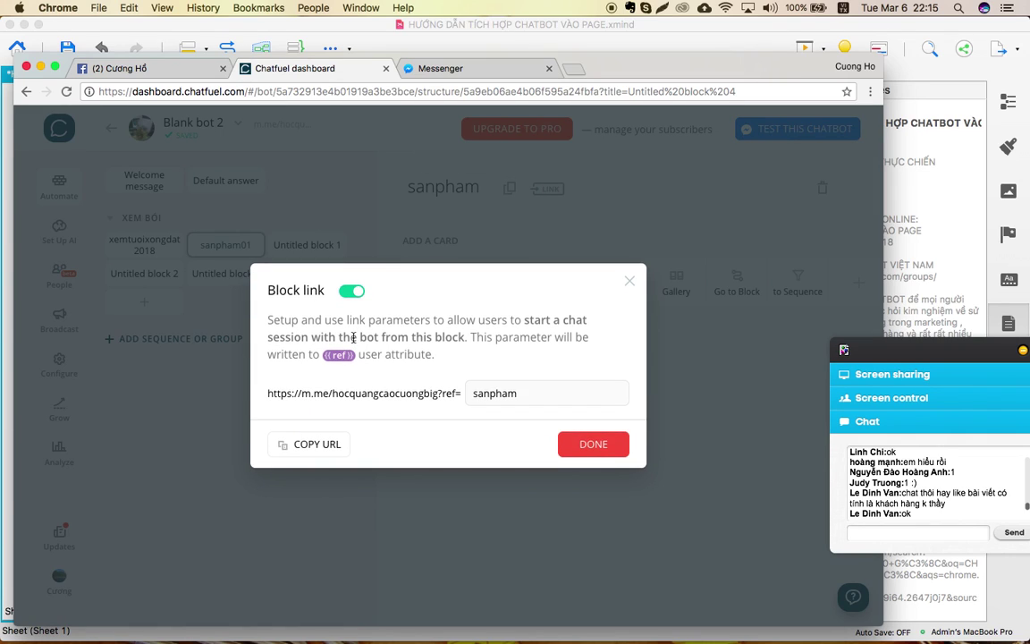
click(594, 444)
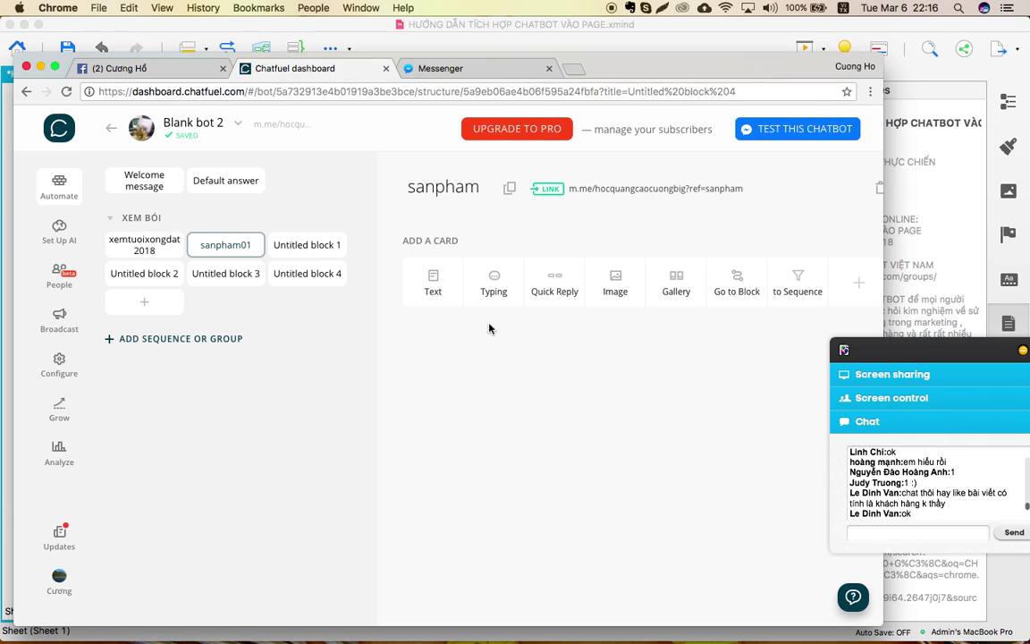
click(433, 285)
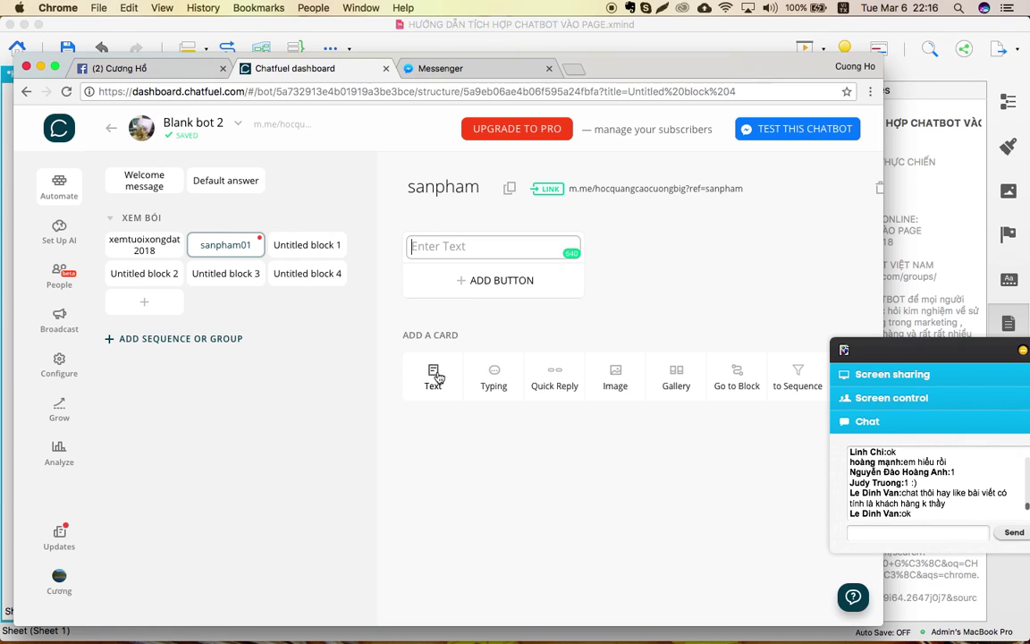
Fill the text card with "Sản phẩm 01" and "Giá 350 000" on the next line.
click(483, 246)
text(Sản phẩ)
text(m 1)
text( 01)
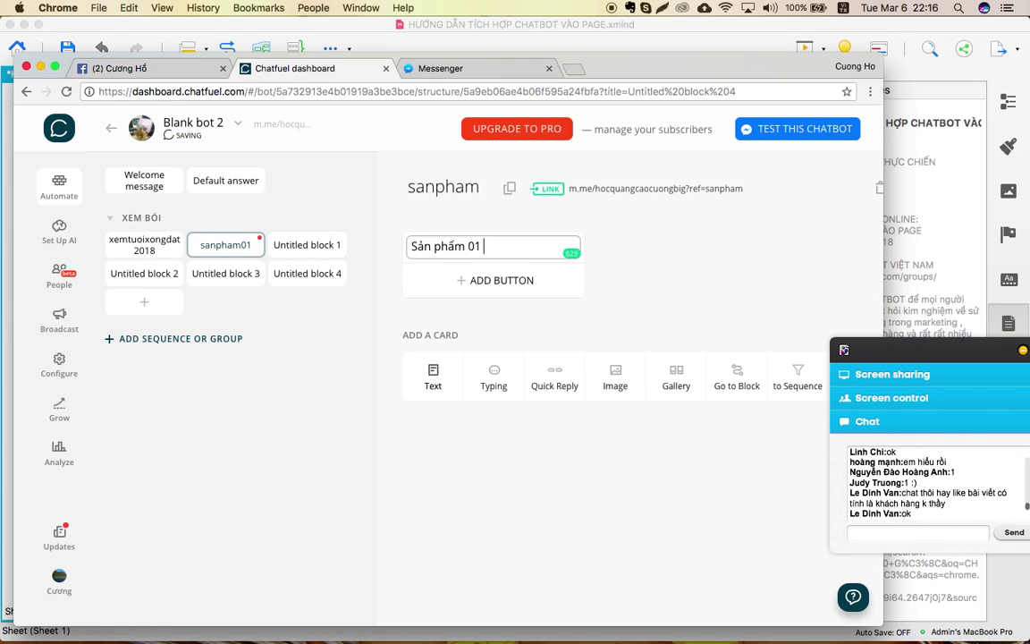
key(Return)
text(Gias )
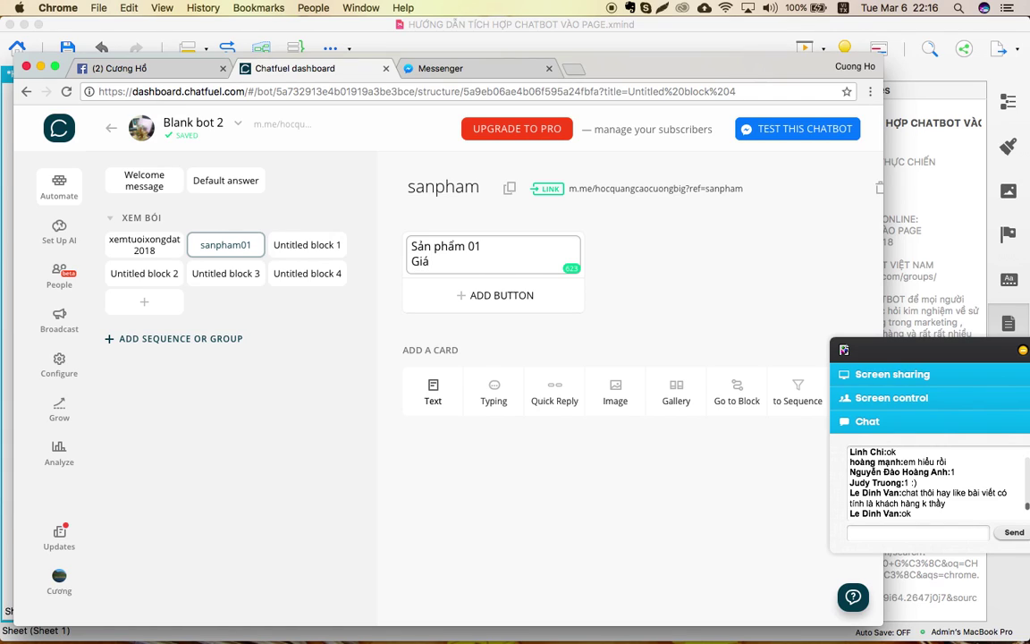
text(350 000)
key(Return)
click(677, 308)
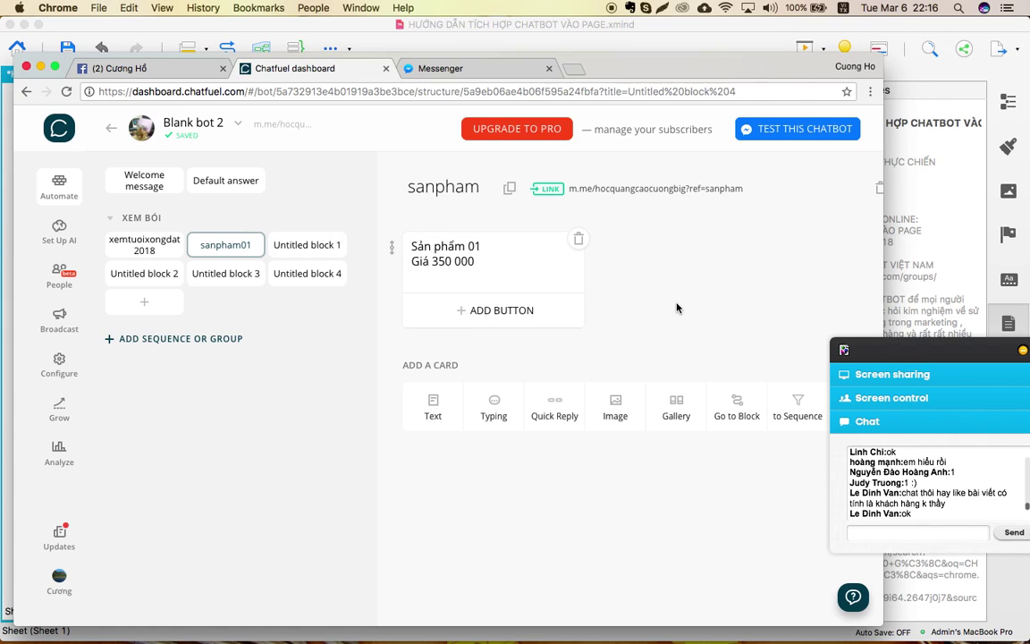
click(486, 320)
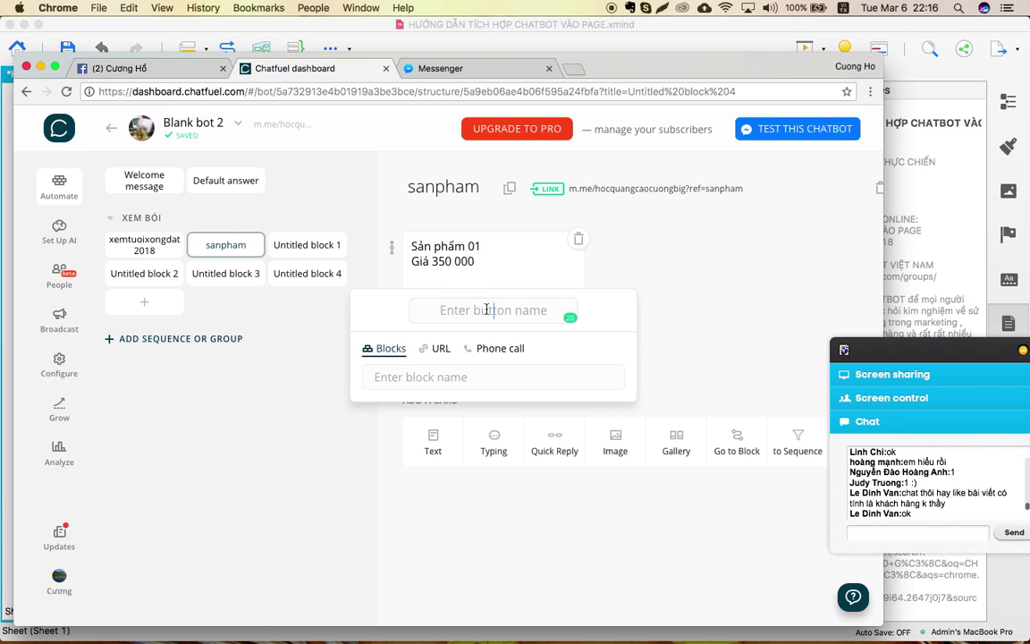
text(MENU 1)
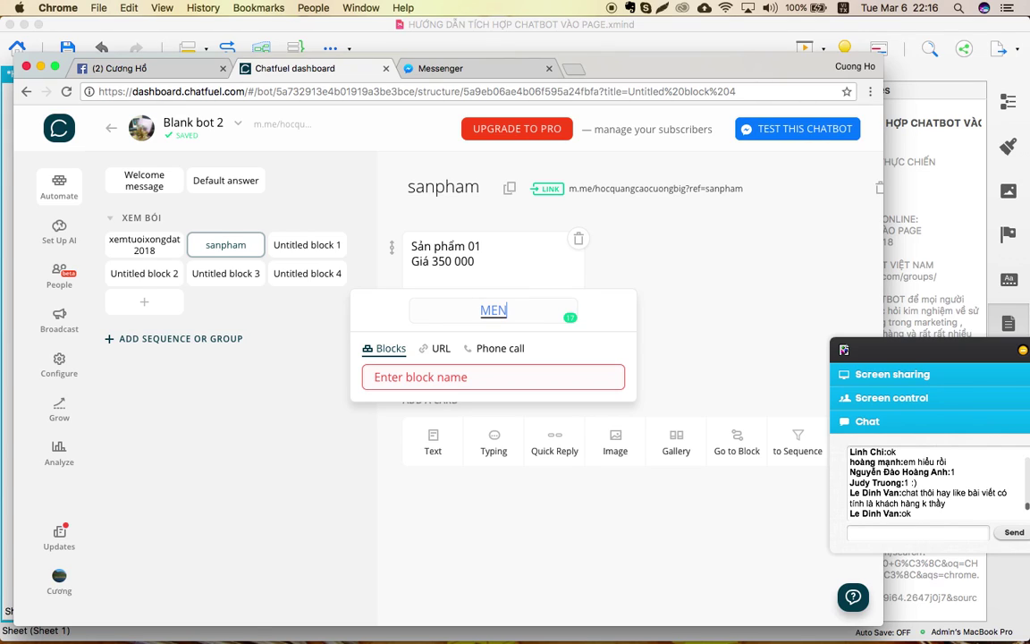
click(418, 381)
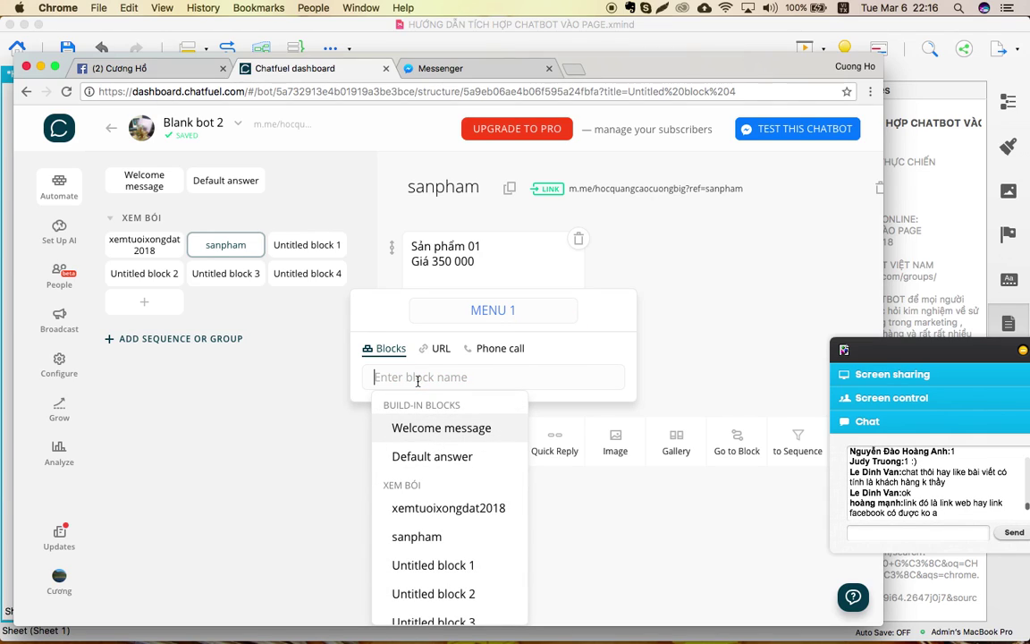
click(437, 350)
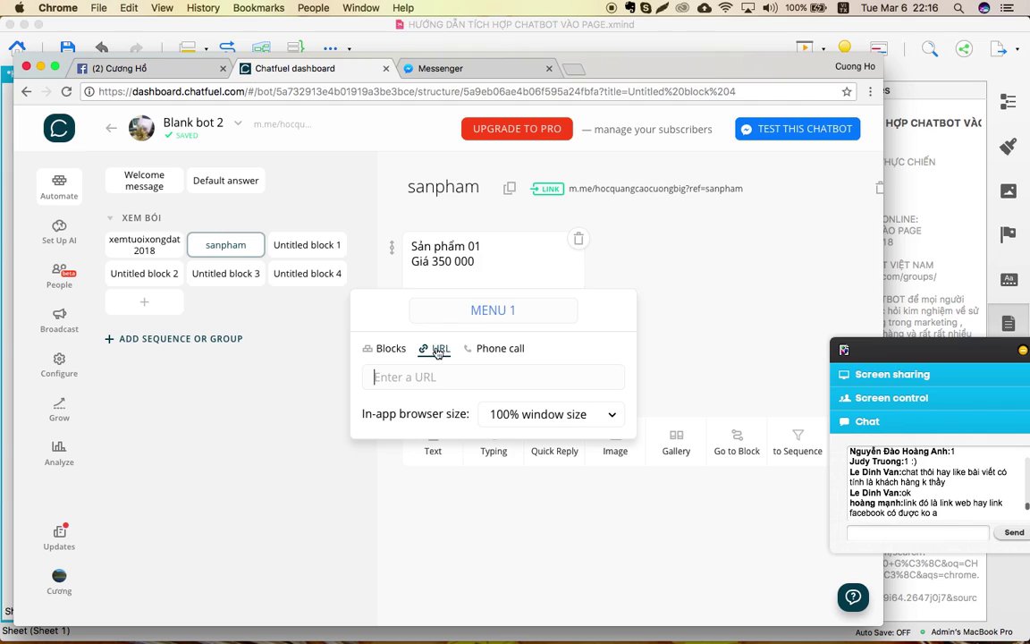
click(498, 349)
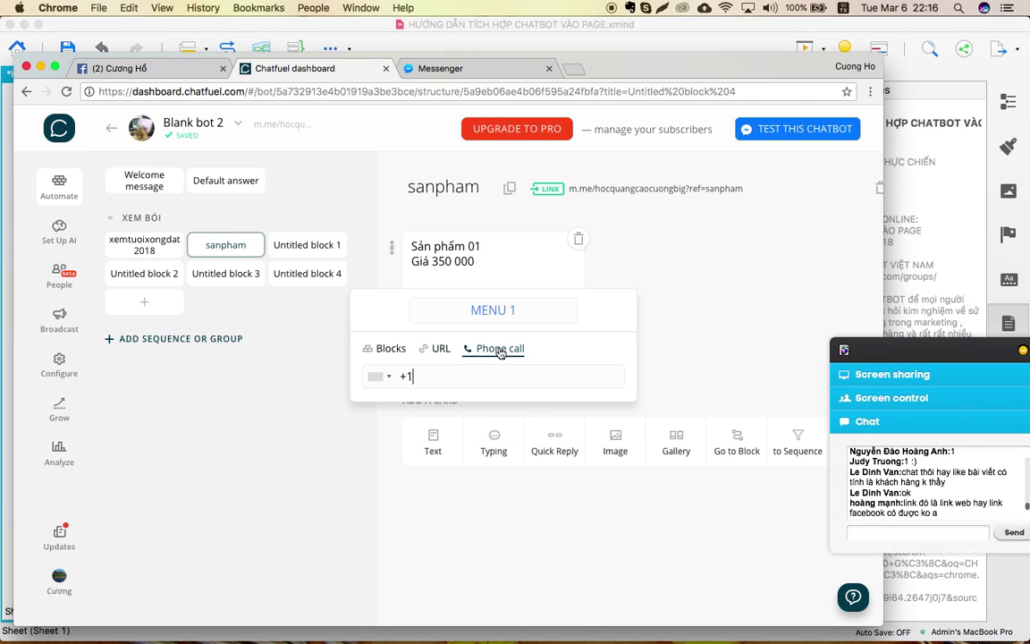
click(435, 349)
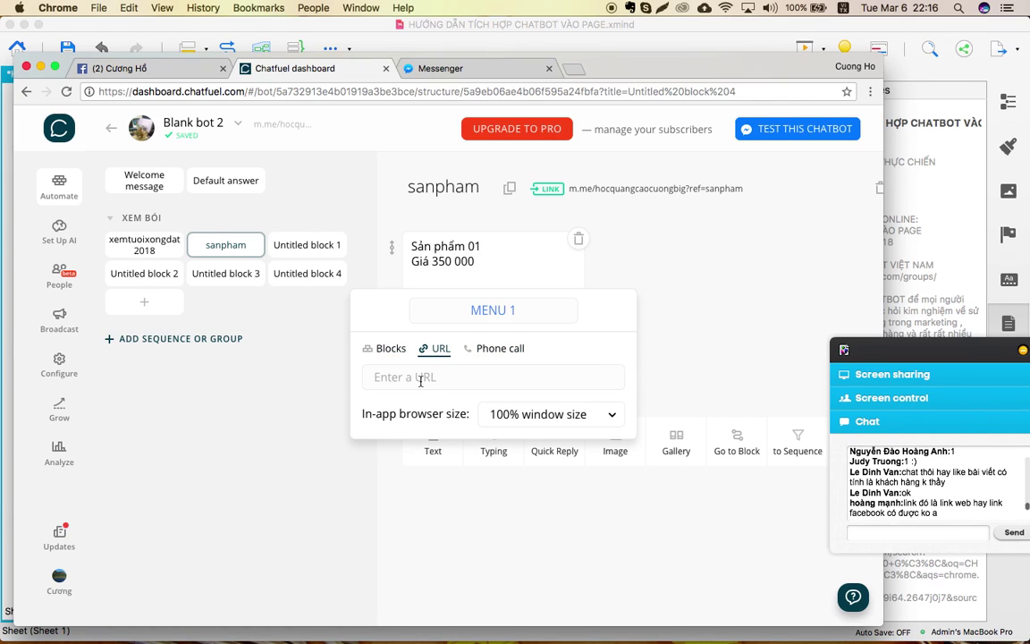
text(http://cuongb)
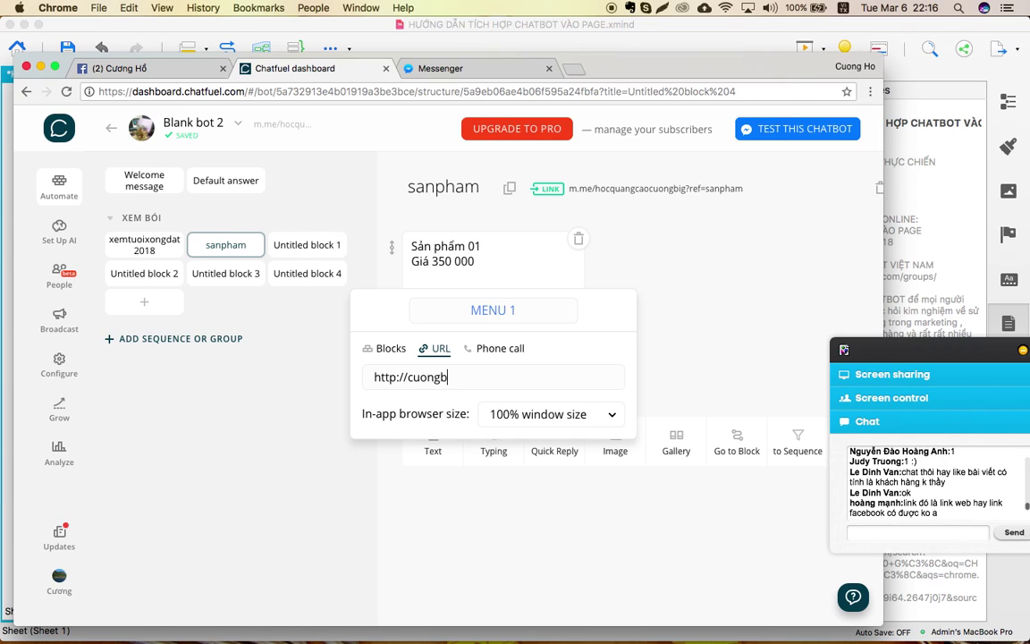
text(ig.com)
click(678, 357)
click(495, 345)
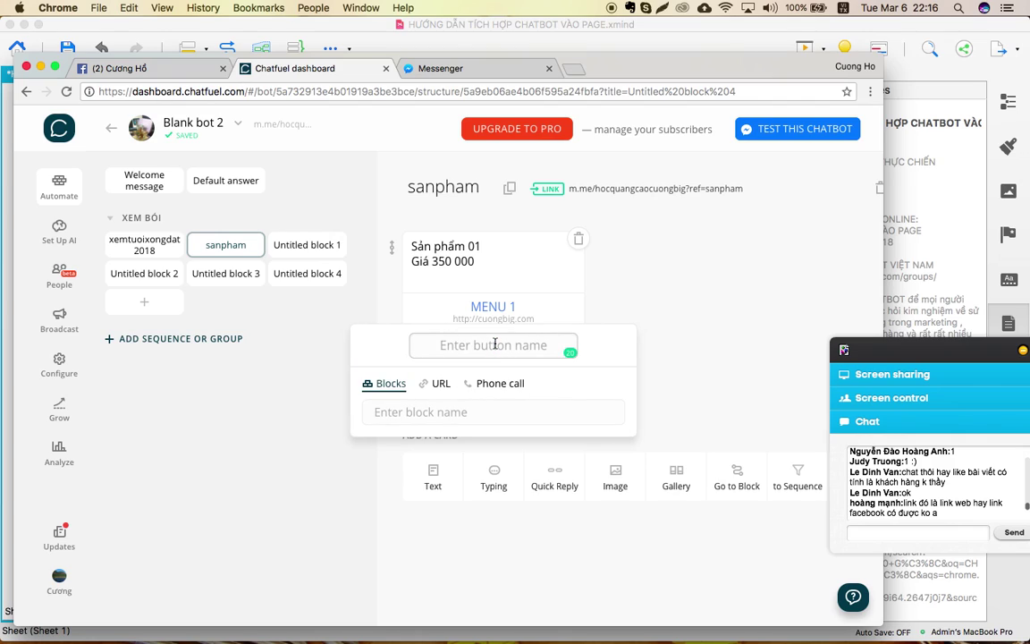
Name the second button GỌI TƯ VẤN.
text(MENU )
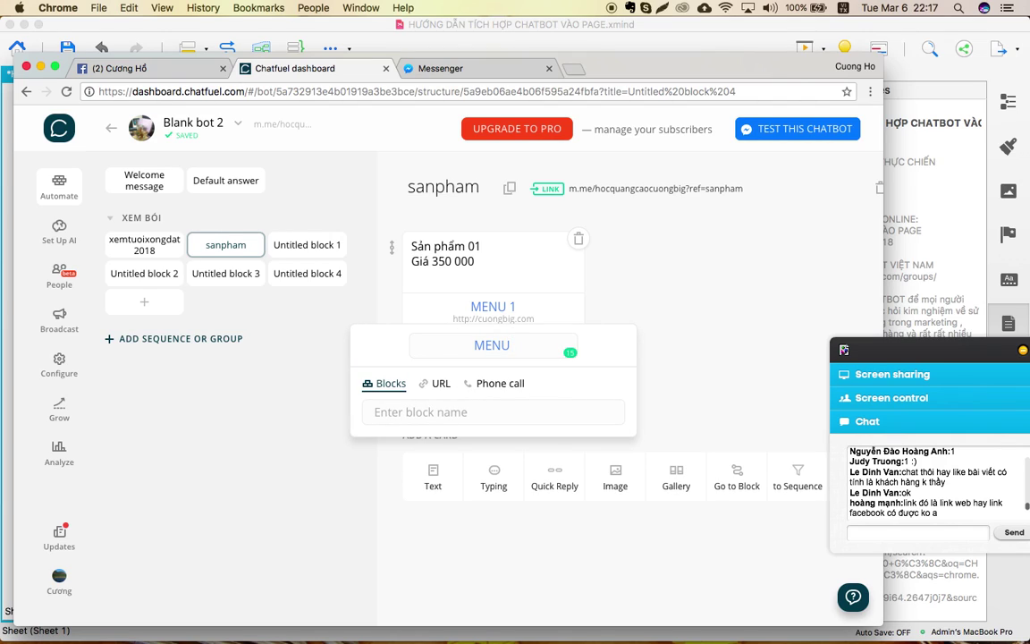
text(2)
click(494, 345)
key(BackSpace)
key(BackSpace)
key(BackSpace)
click(515, 345)
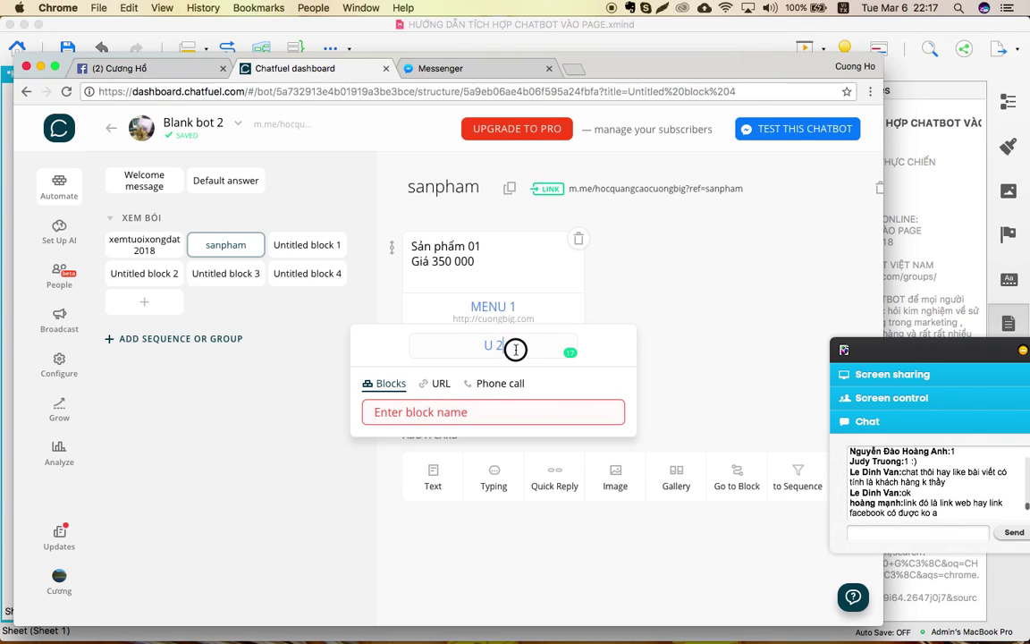
key(BackSpace)
key(BackSpace)
key(BackSpace)
text(GOI TƯ VẤN)
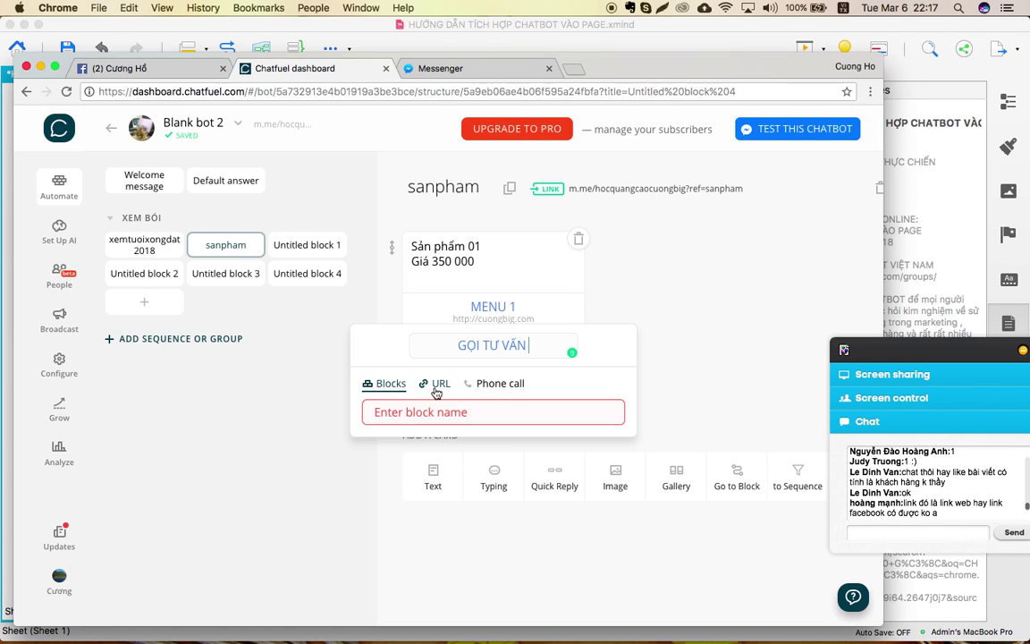
Make GỌI TƯ VẤN a phone-call button with Vietnam (+84) and the consultation number.
click(497, 389)
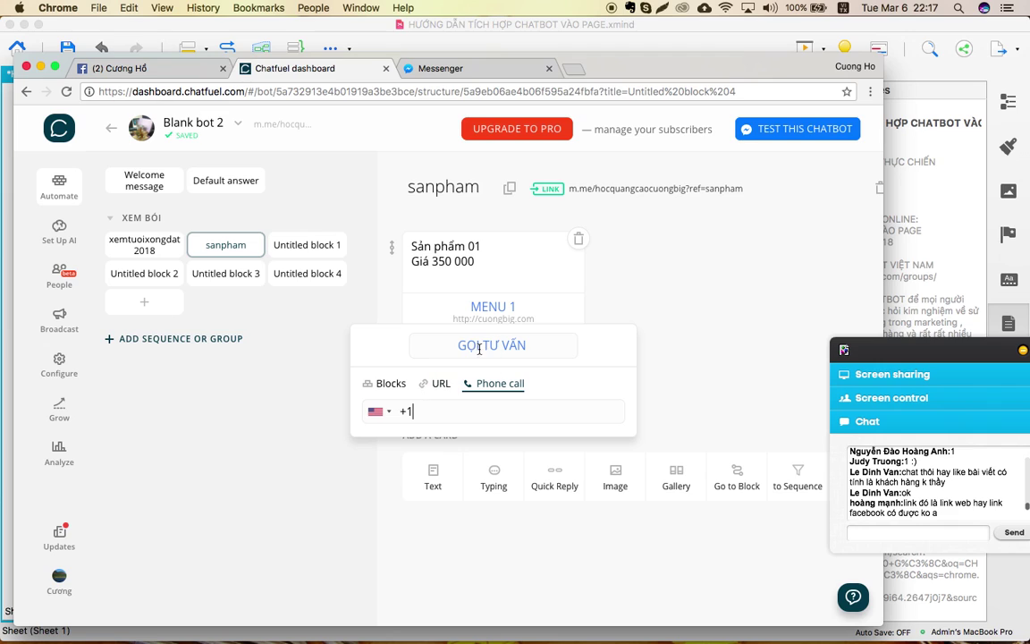
click(384, 418)
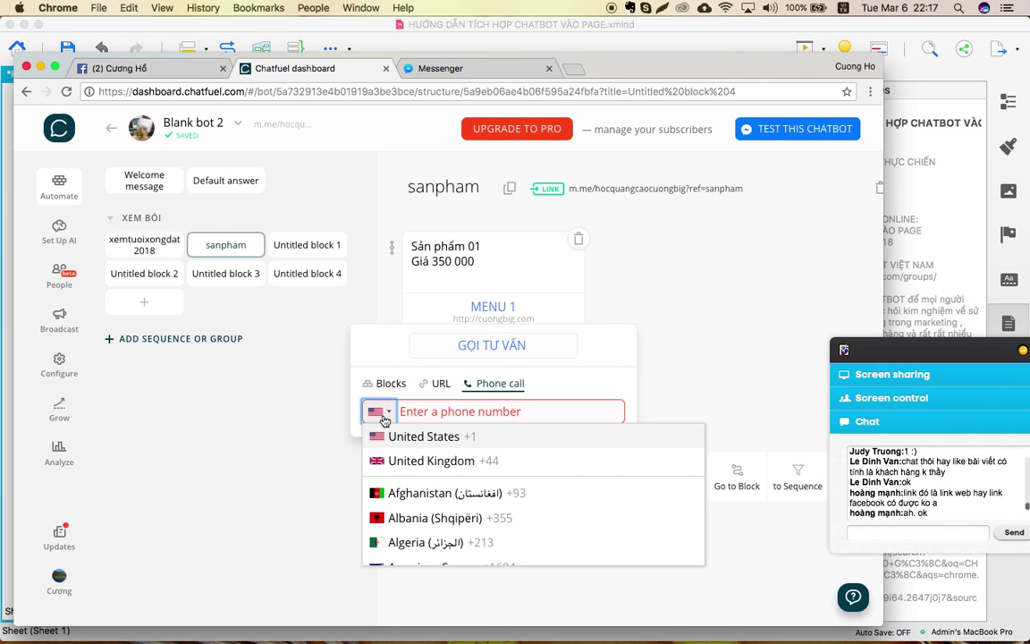
scroll(397, 483, down, 20)
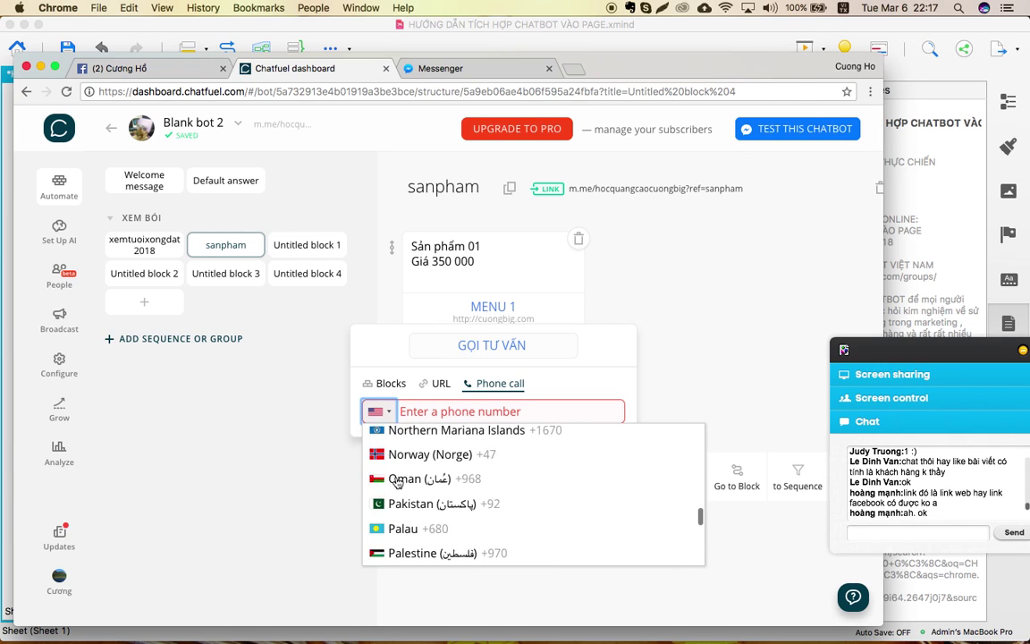
scroll(397, 483, down, 20)
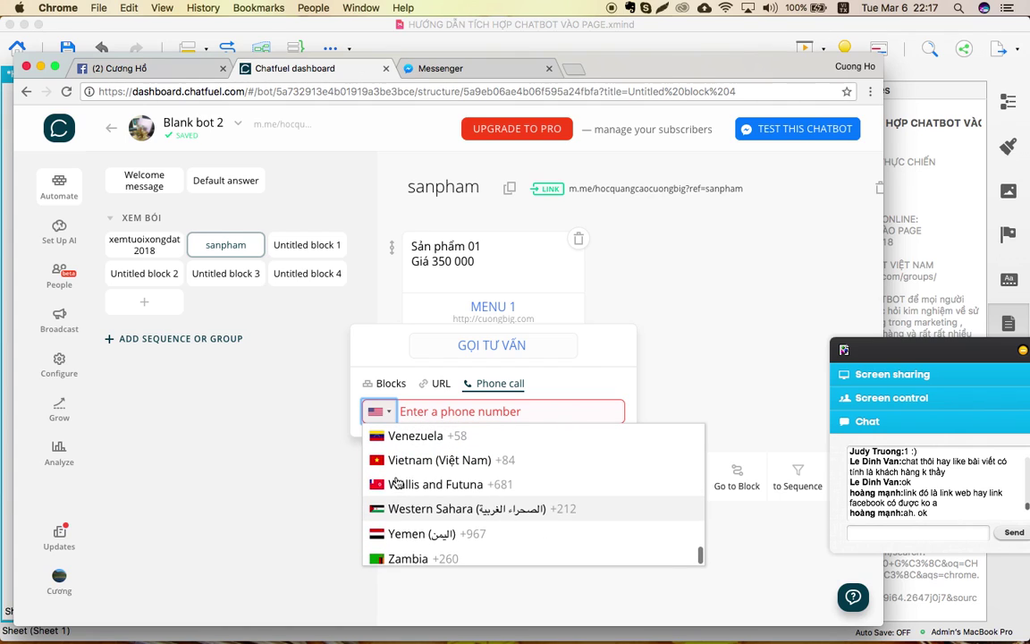
click(399, 460)
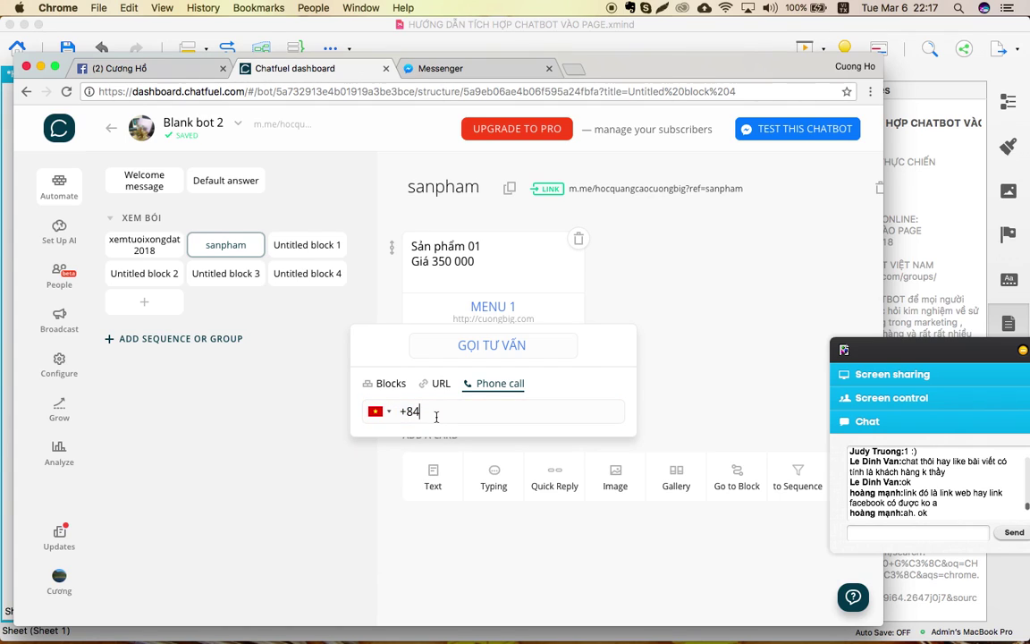
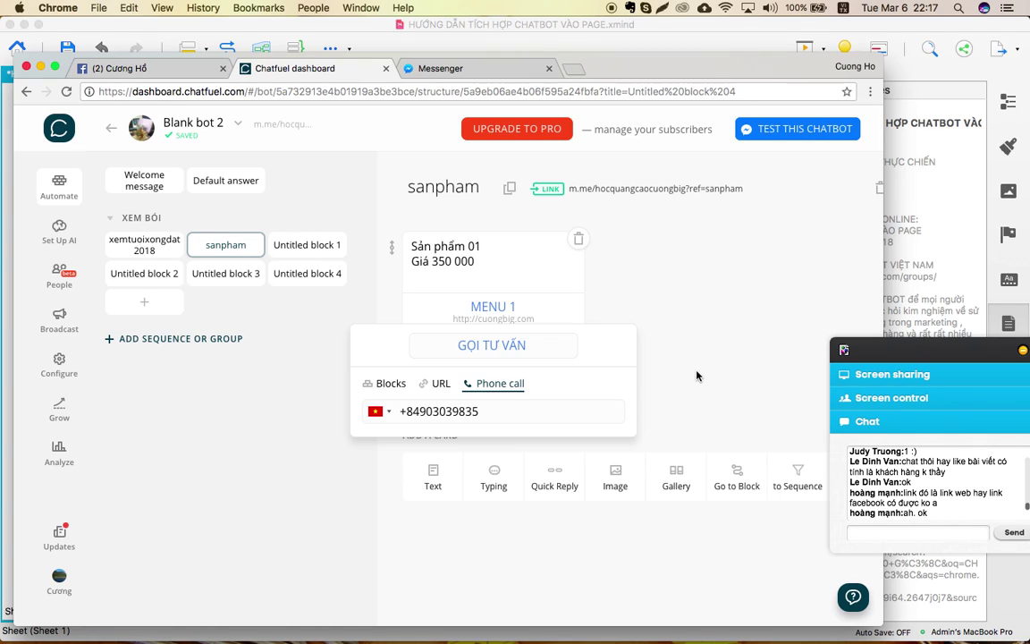
click(697, 373)
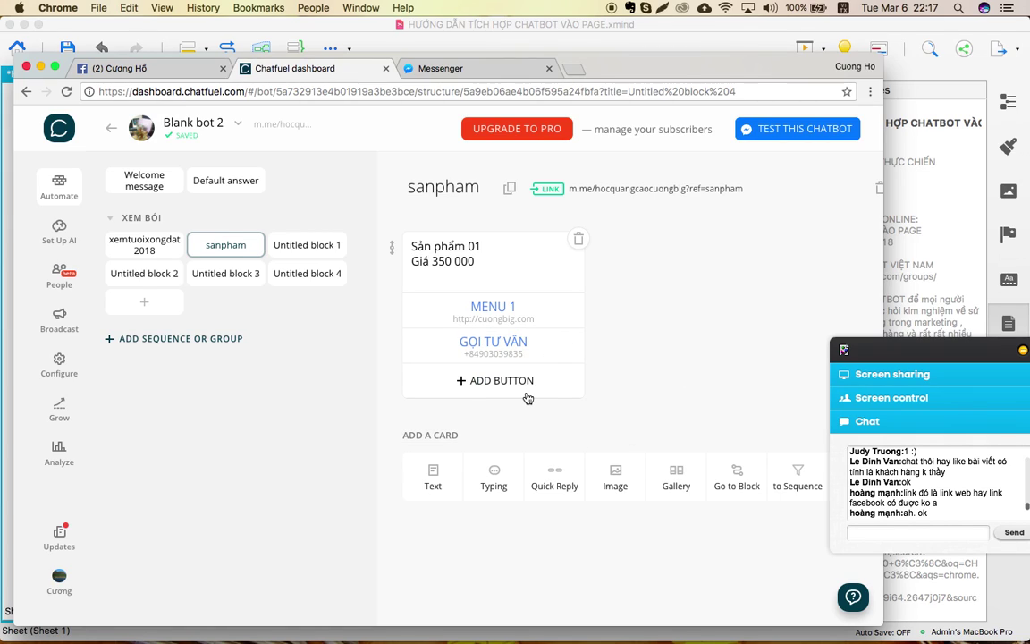
Add a VỀ MENU CHÍNH button linking to the Welcome message block.
click(490, 388)
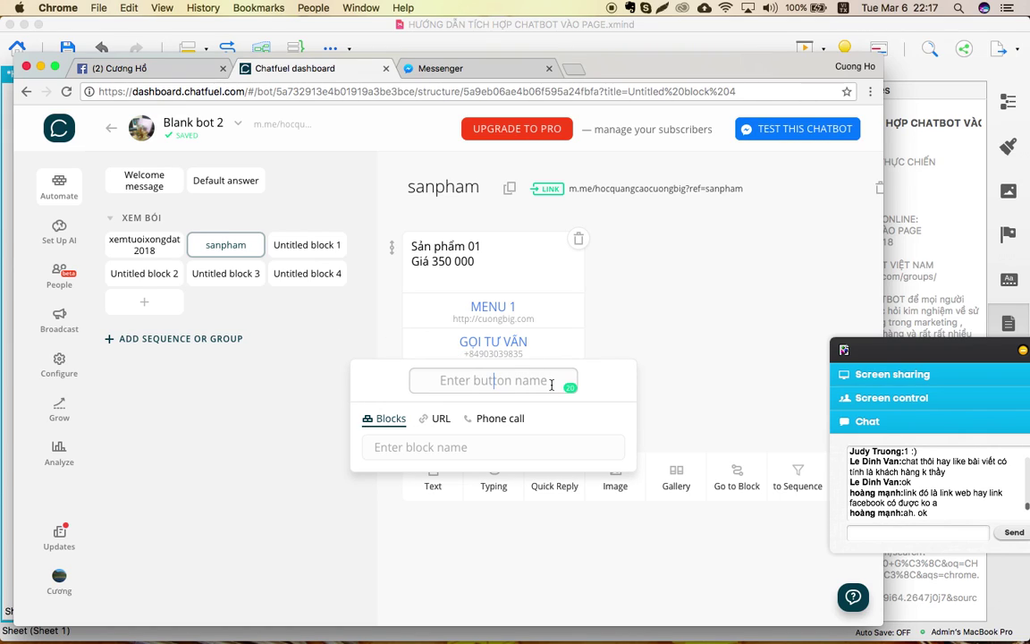
text(VỀ)
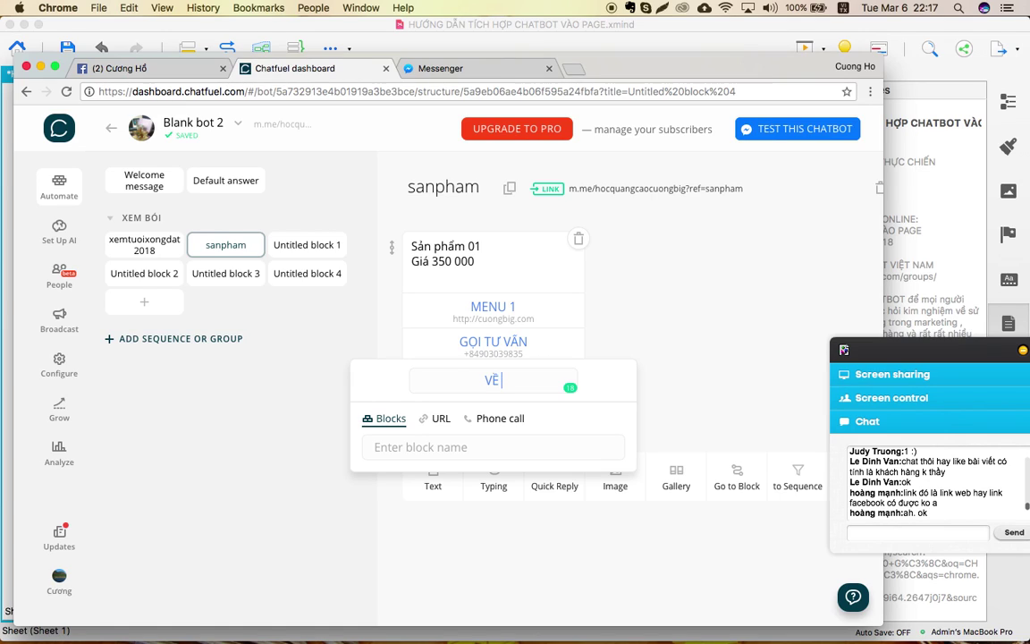
text( MENU CHÍNH)
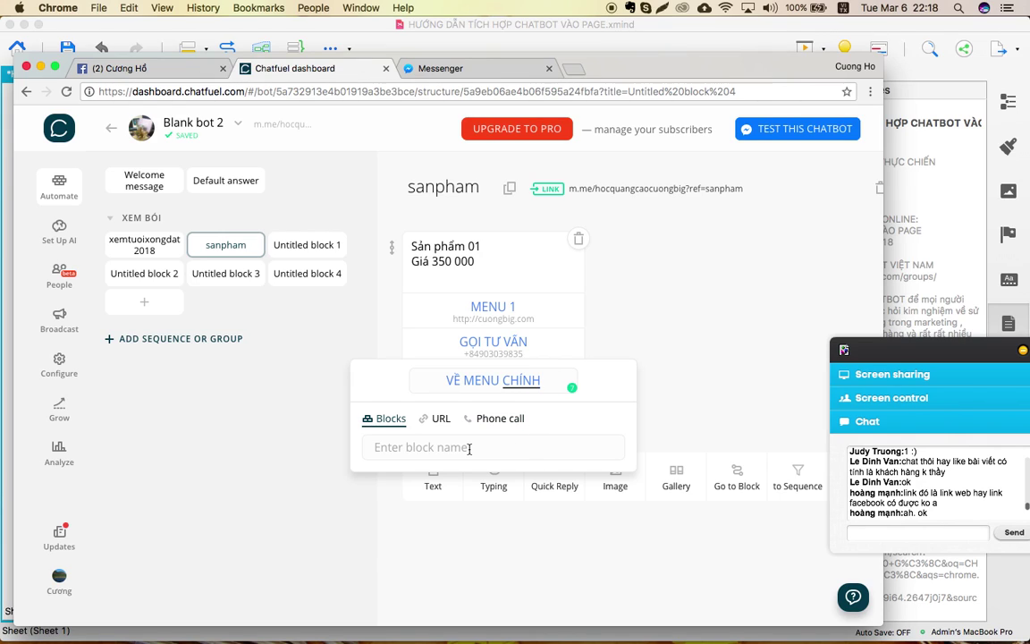
click(492, 444)
click(442, 498)
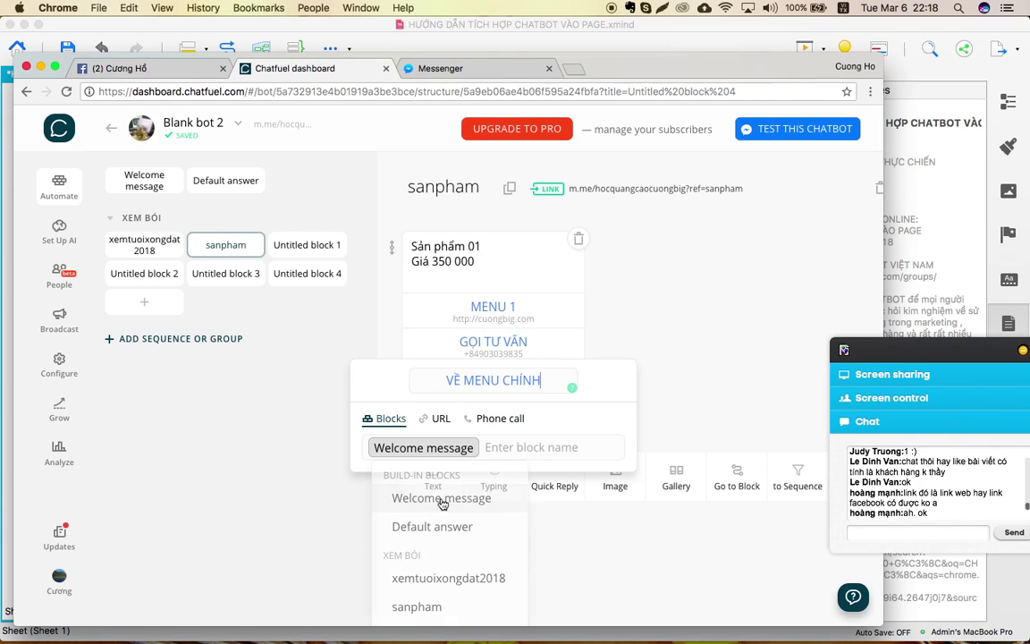
click(767, 328)
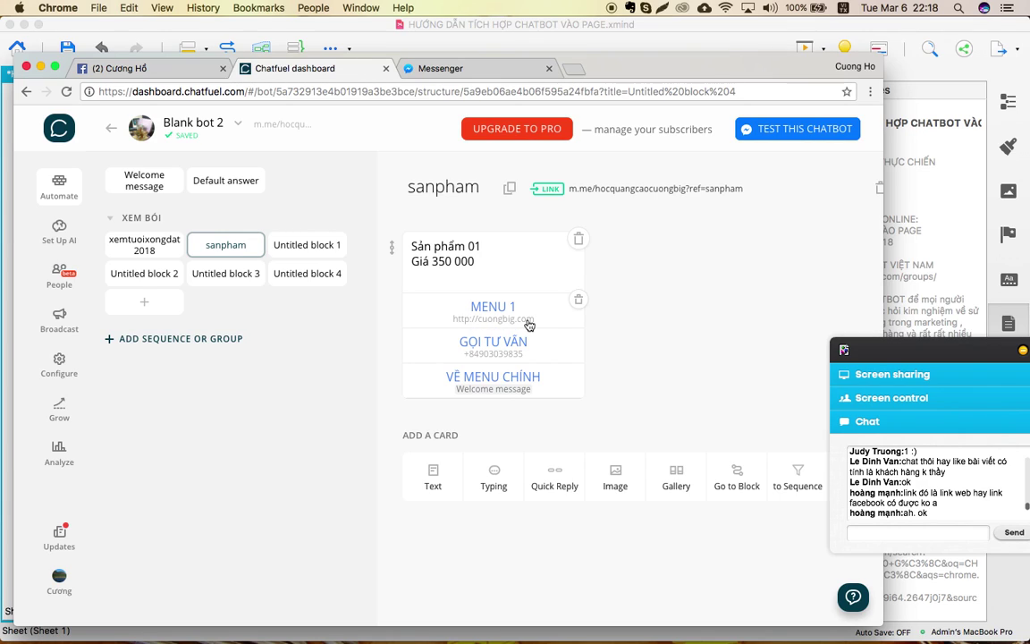
Review the MENU 1, GỌI TƯ VẤN and VỀ MENU CHÍNH button settings.
click(529, 326)
click(726, 252)
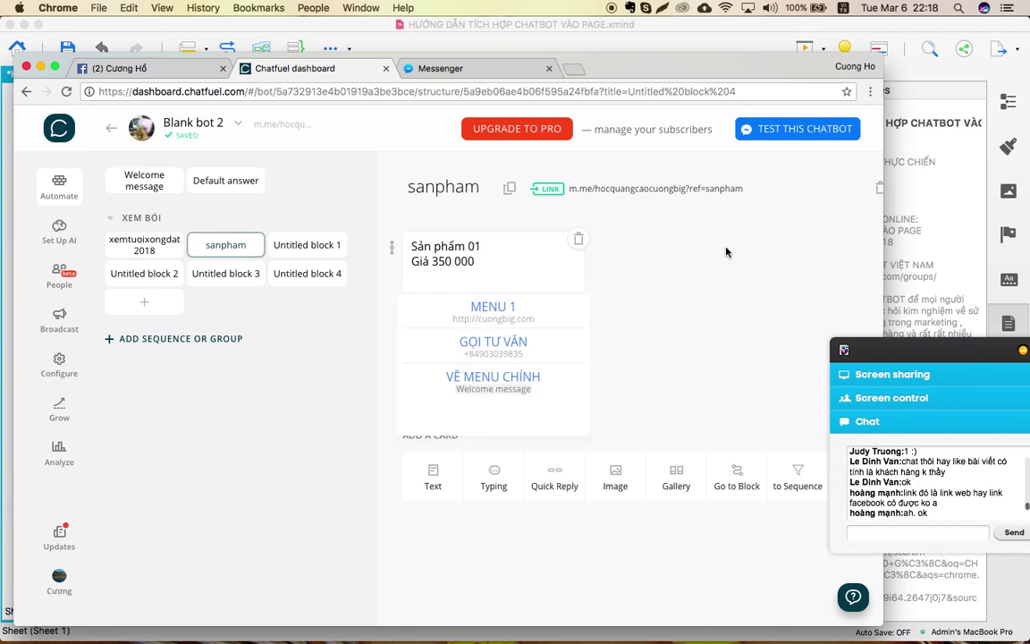
click(475, 347)
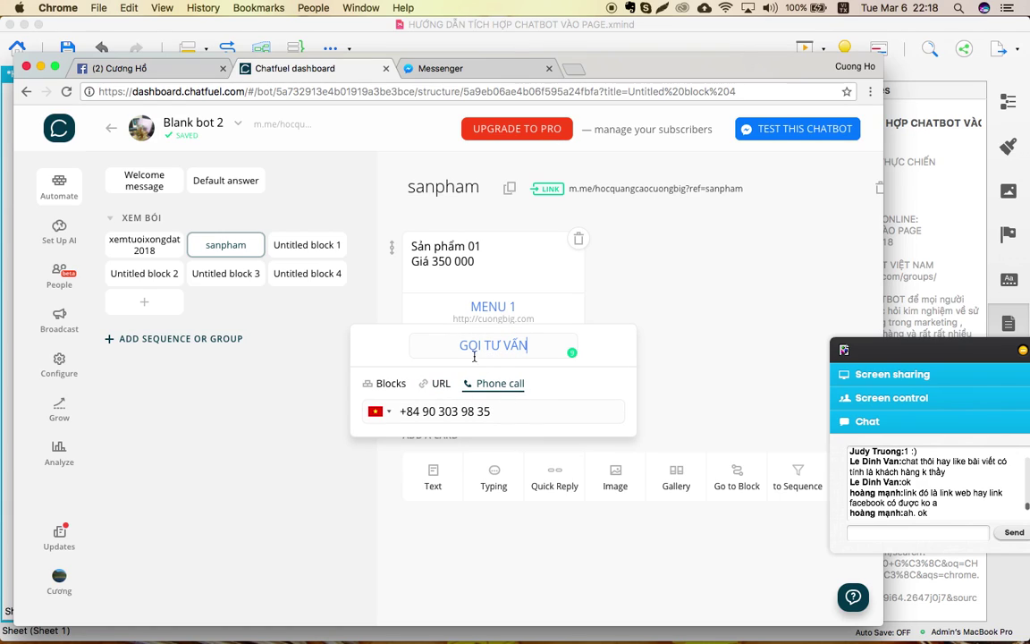
click(755, 296)
click(490, 380)
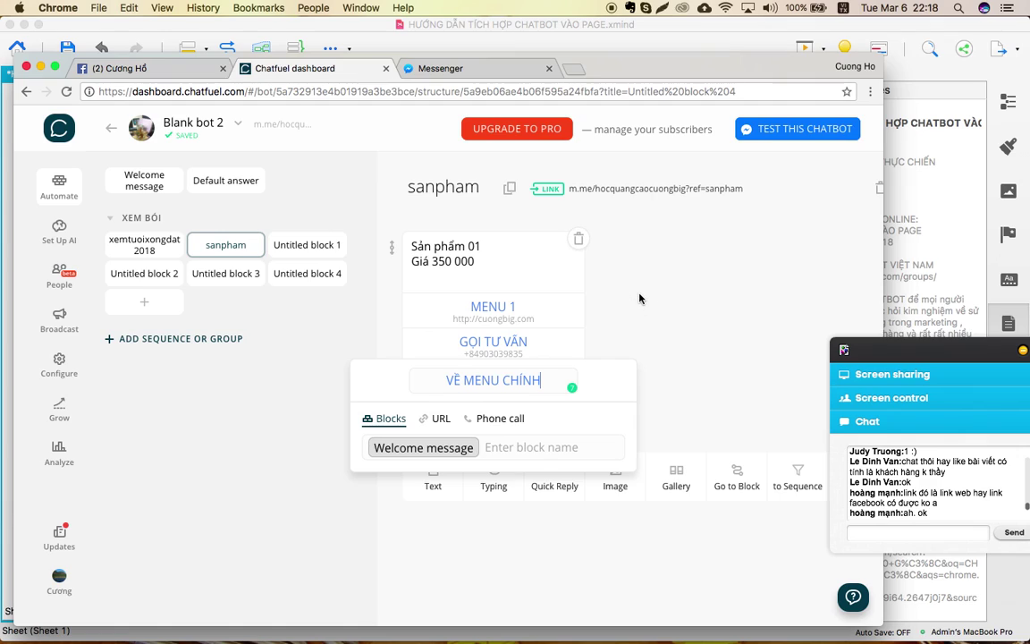
click(575, 262)
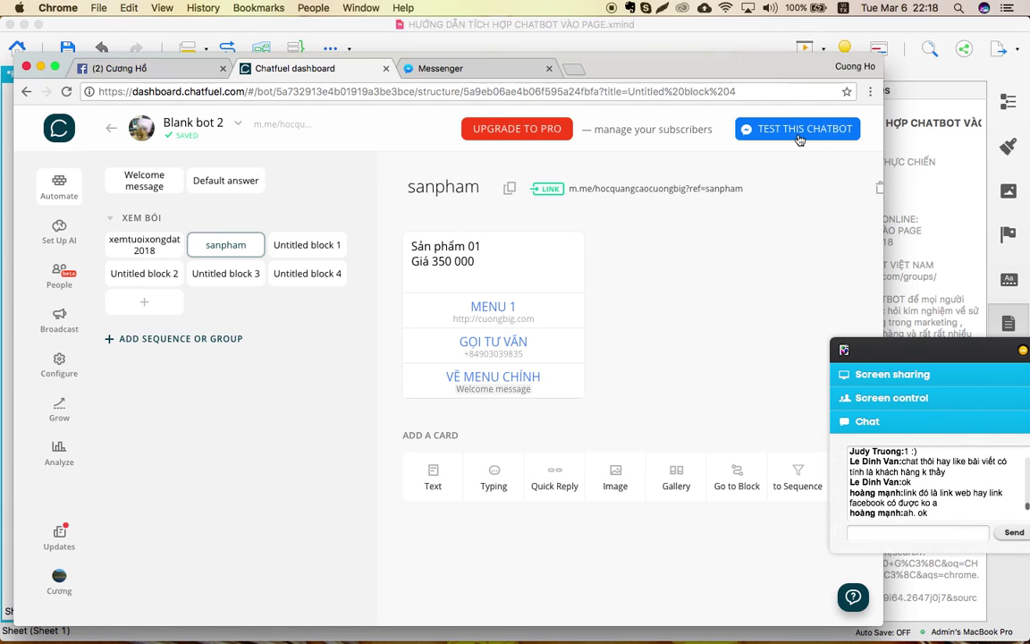
Open the sanpham m.me link in Messenger and test GỌI TƯ VẤN, declining FaceTime.
click(681, 196)
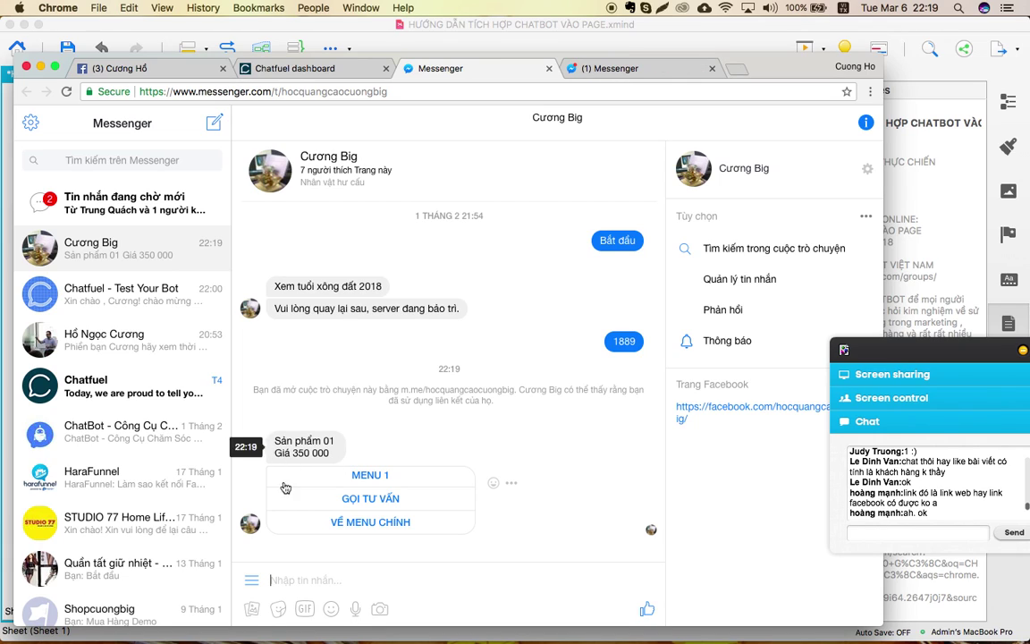
click(368, 501)
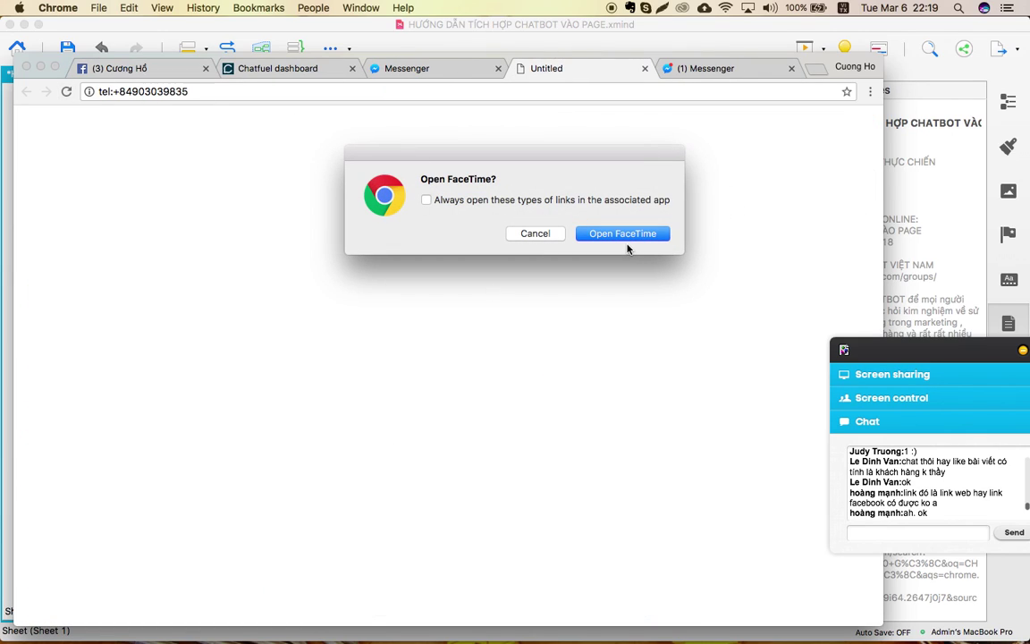
click(582, 66)
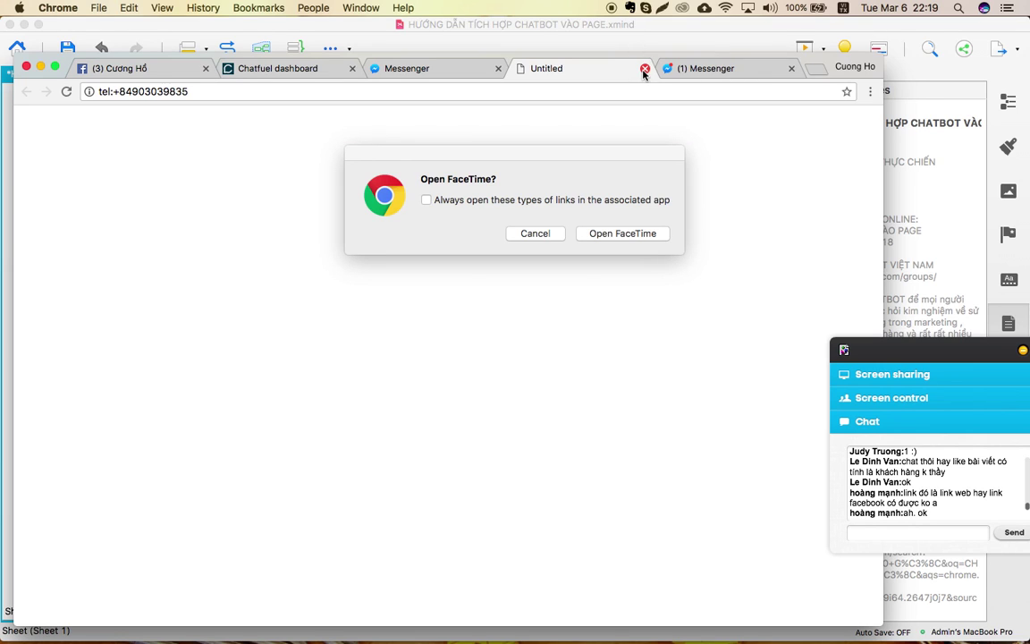
click(534, 234)
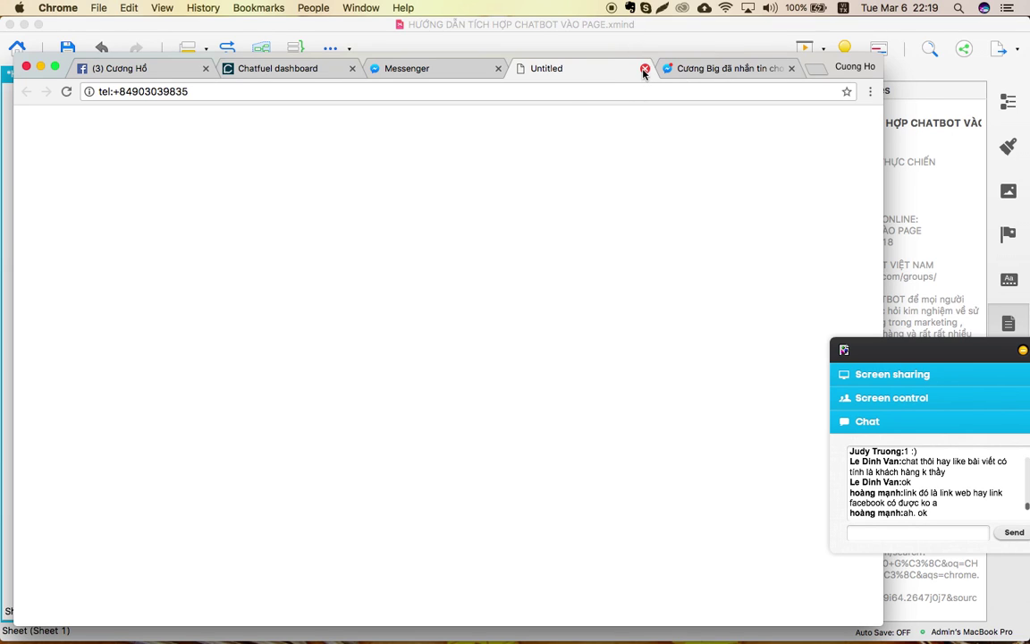
click(645, 68)
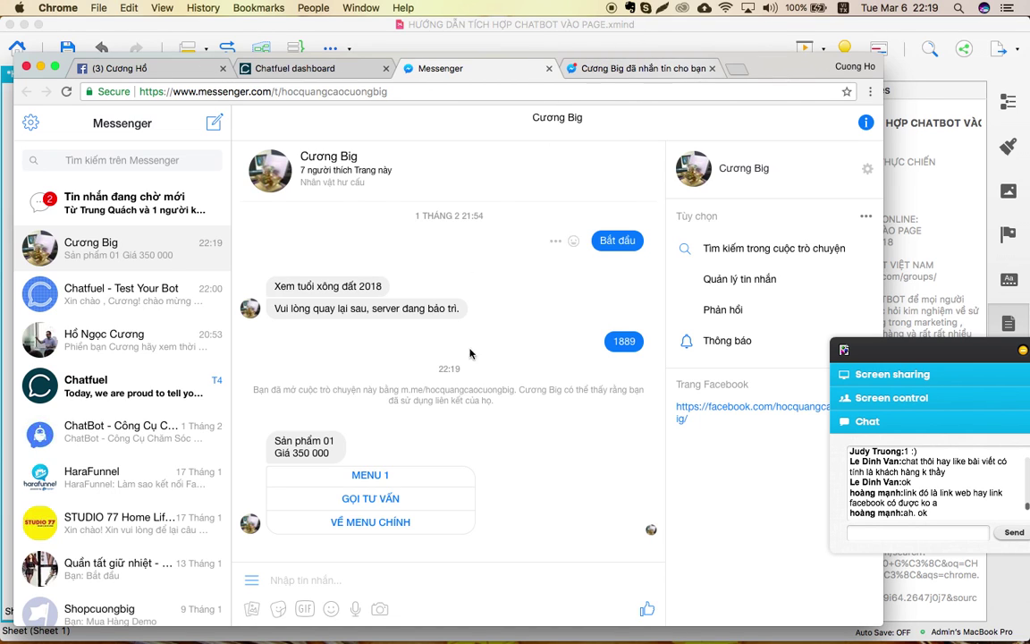
Test MENU 1 and VỀ MENU CHÍNH in Messenger, then return to the Chatfuel dashboard.
click(373, 481)
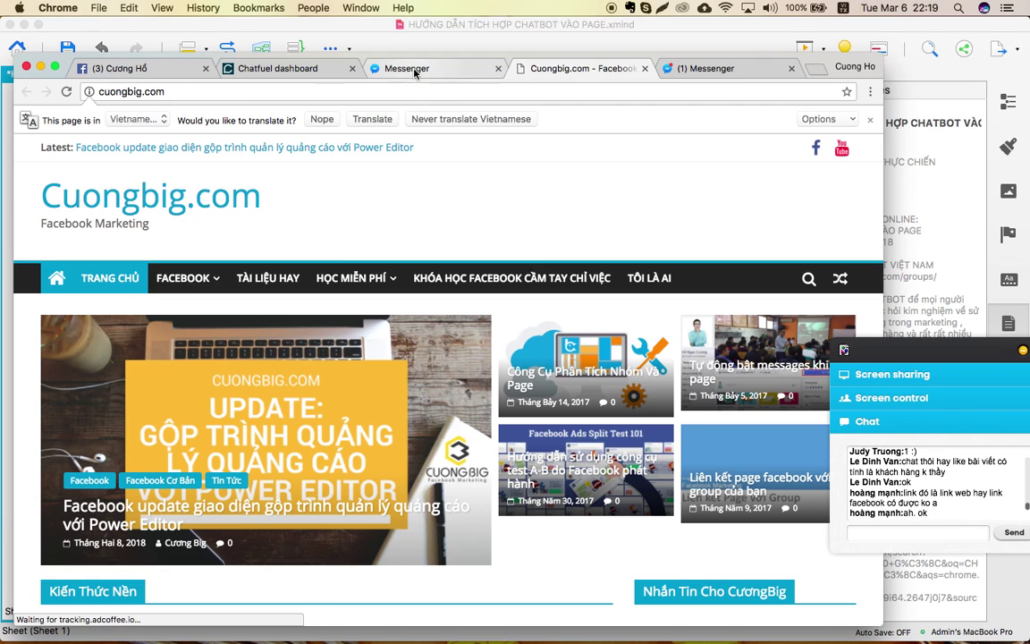
click(389, 68)
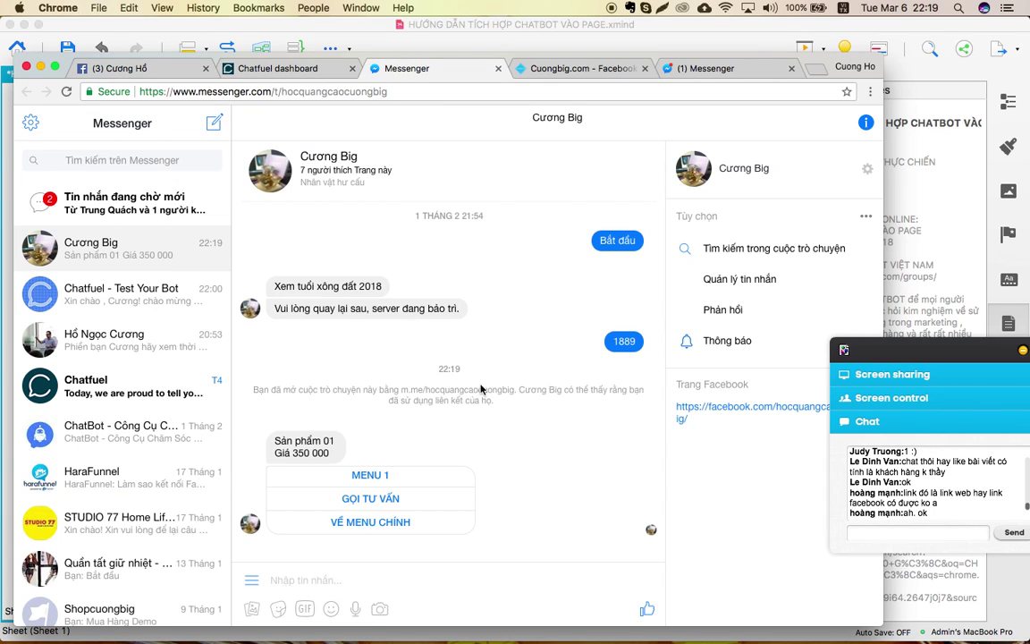
click(391, 529)
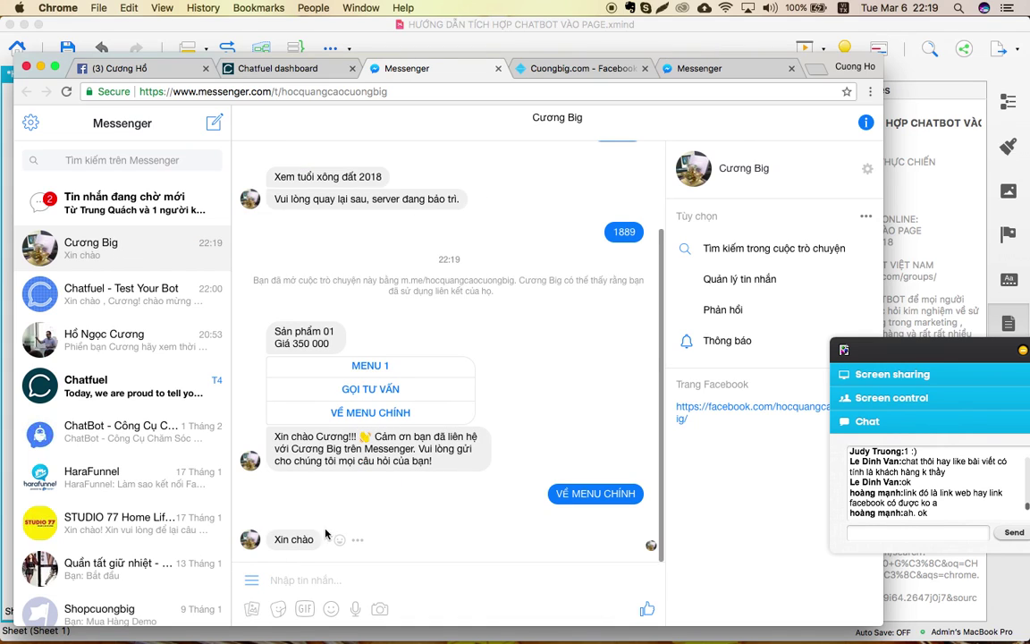
click(273, 68)
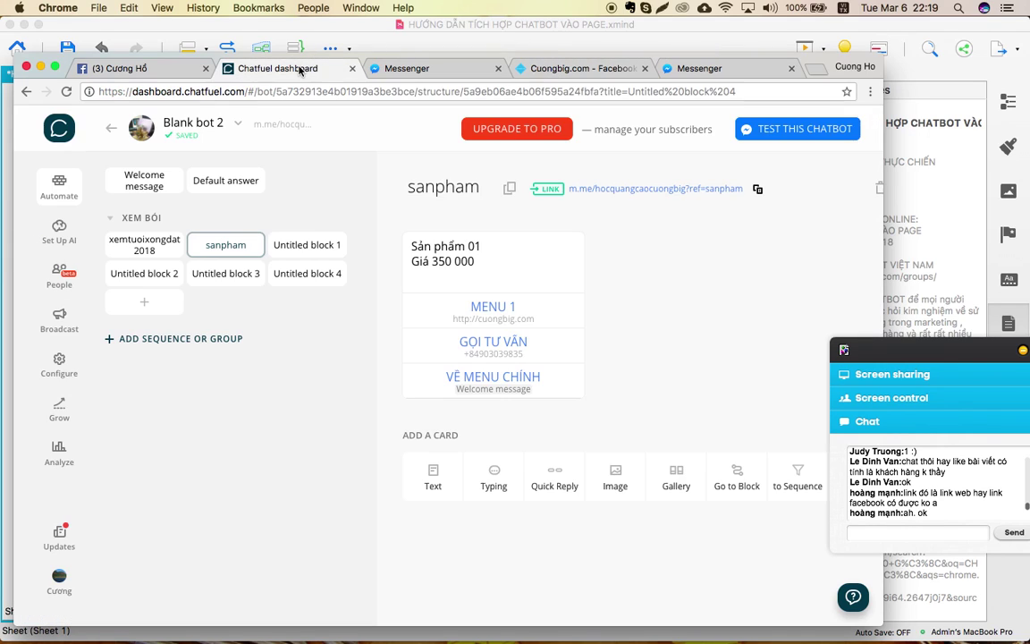
click(136, 175)
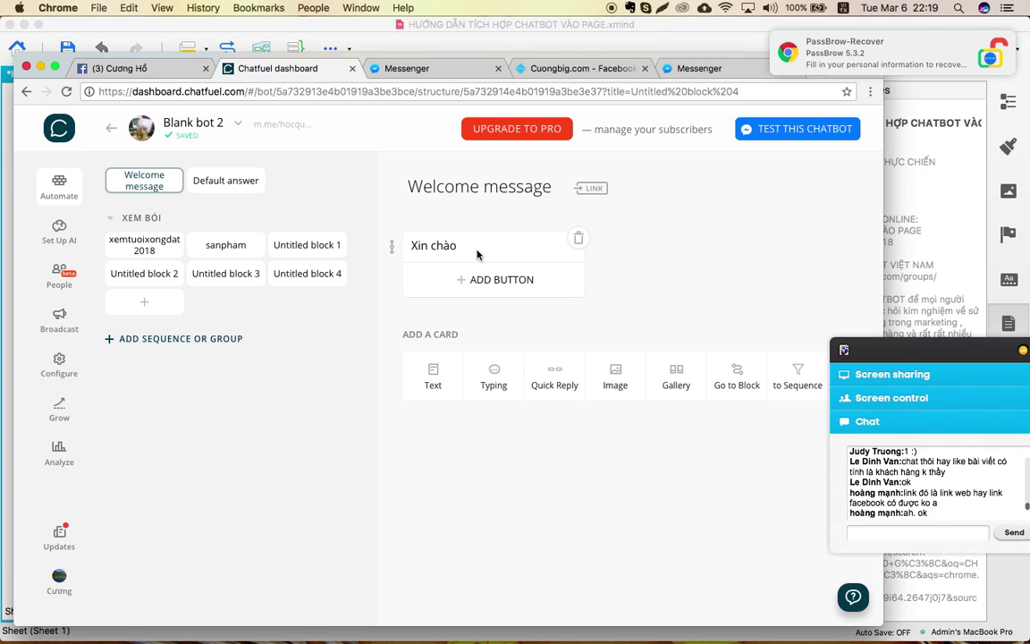
click(226, 245)
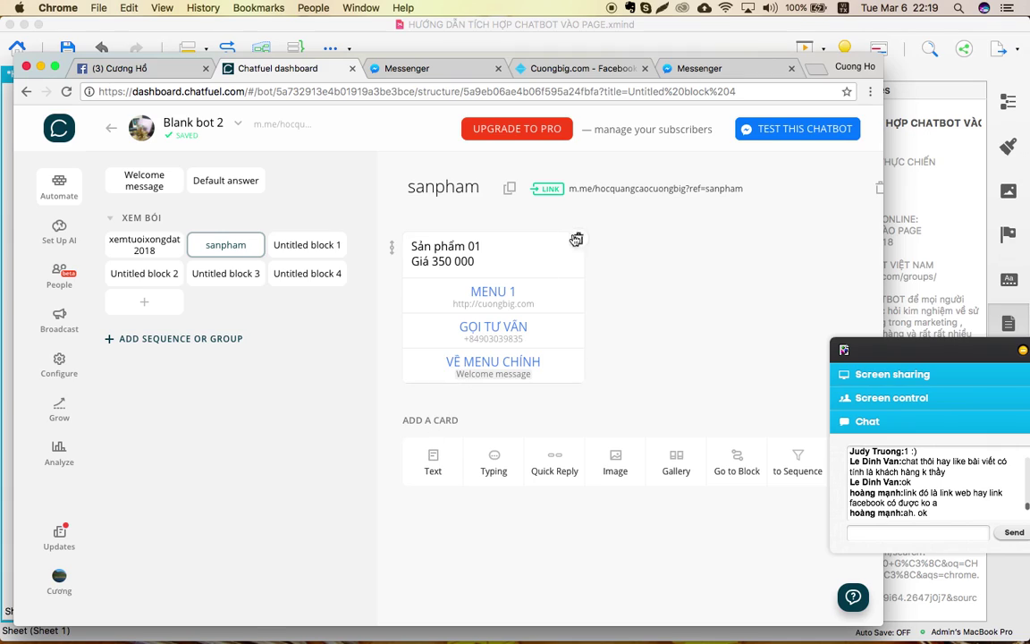
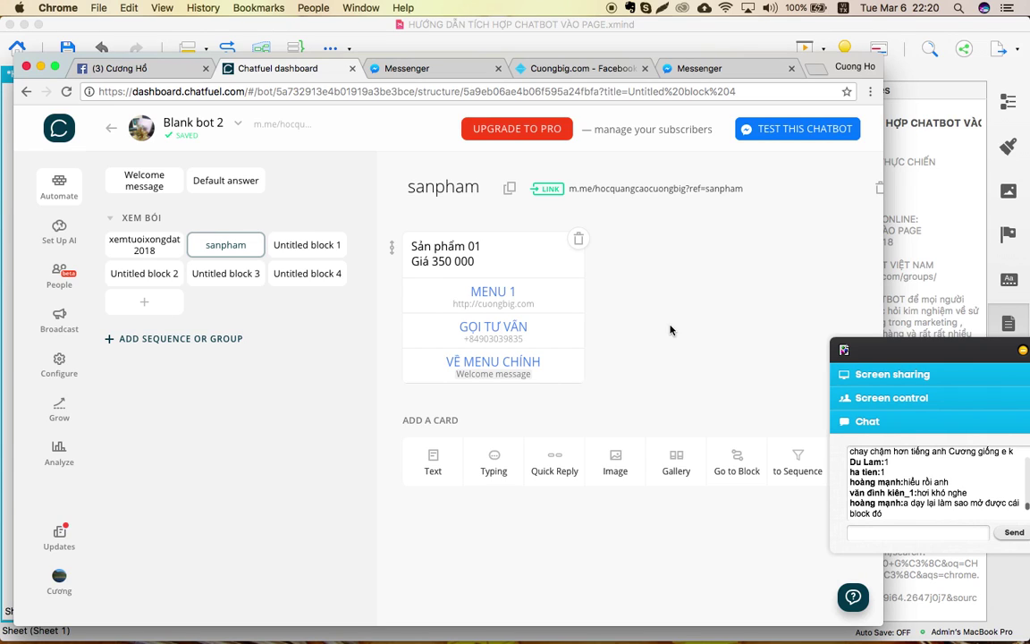
Toggle the sanpham block's ref link off and back on, then confirm it.
click(547, 192)
click(351, 293)
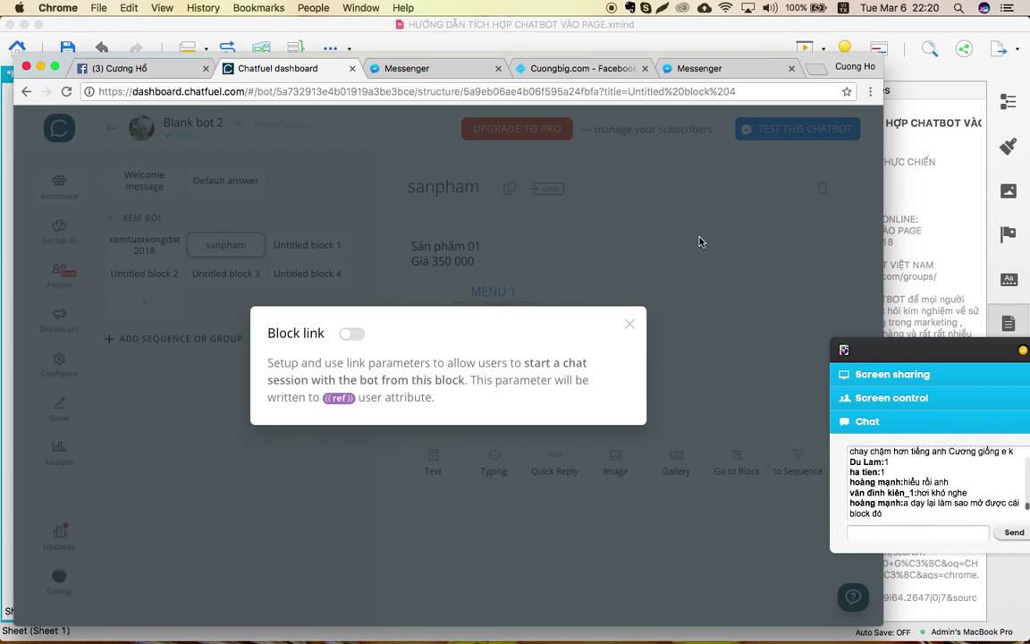
click(632, 326)
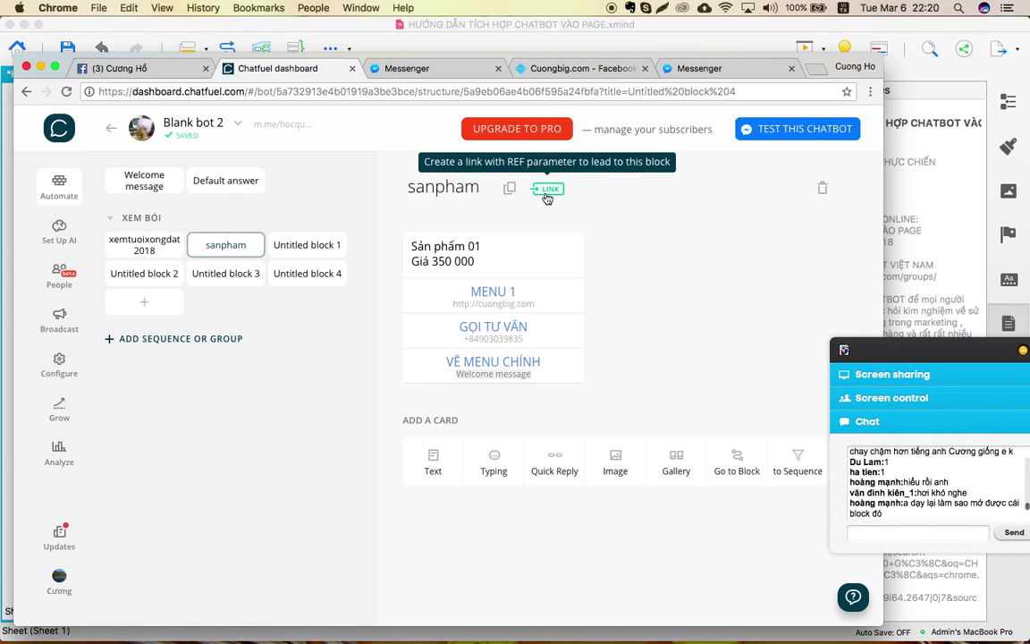
click(548, 192)
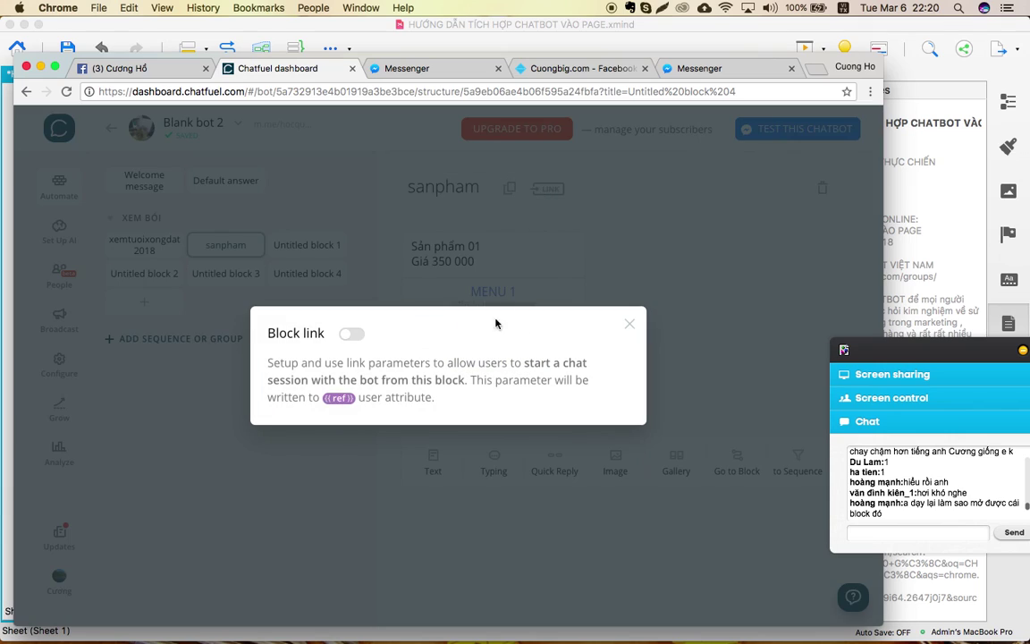
click(352, 334)
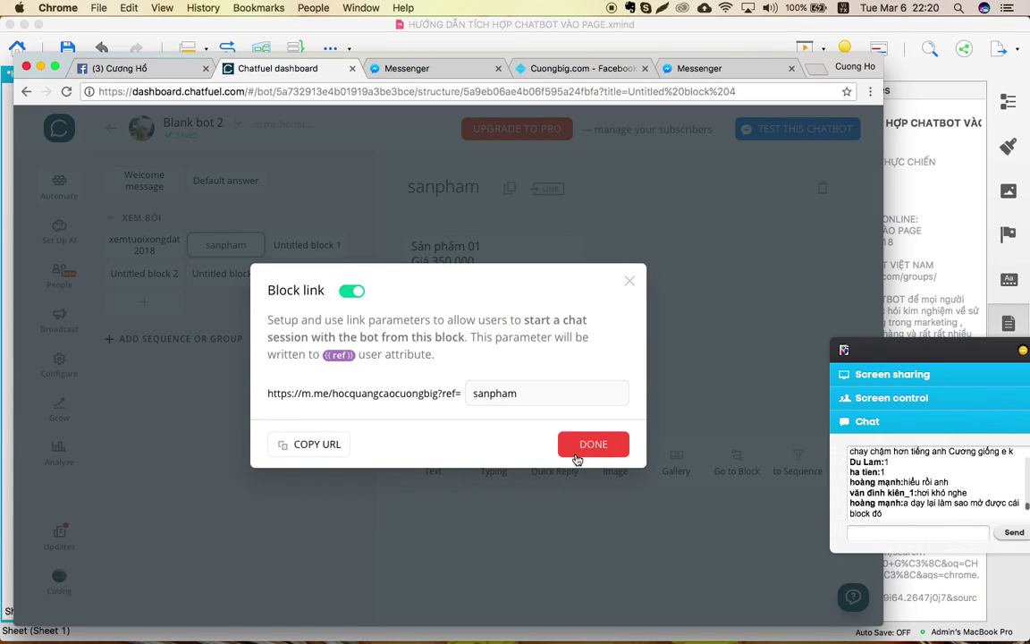
click(586, 251)
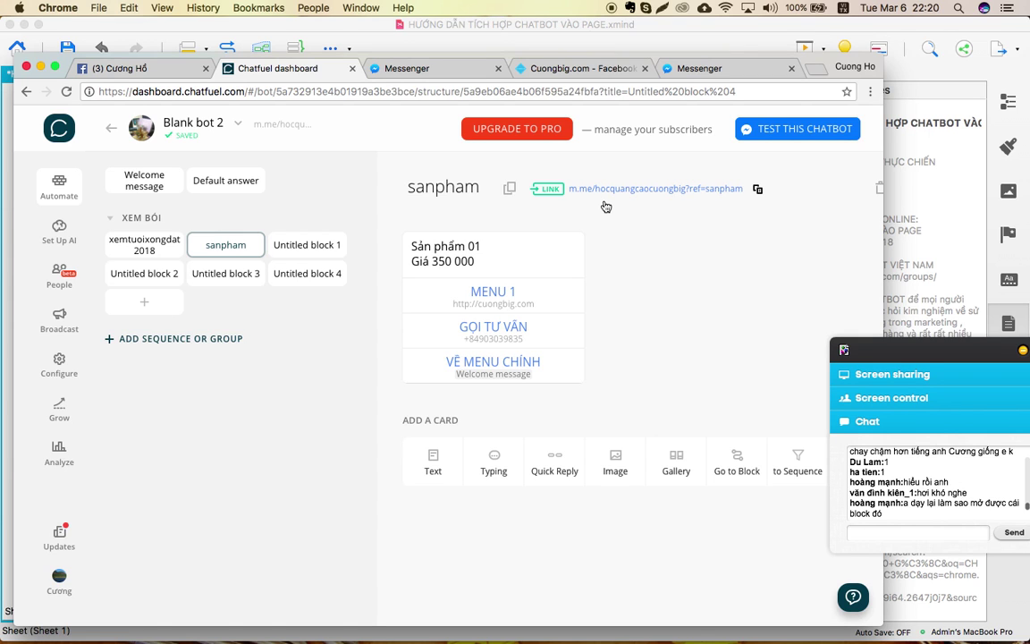
Cycle through the webinar space and mind map window, ending back on the Chatfuel dashboard.
key(ctrl+Up)
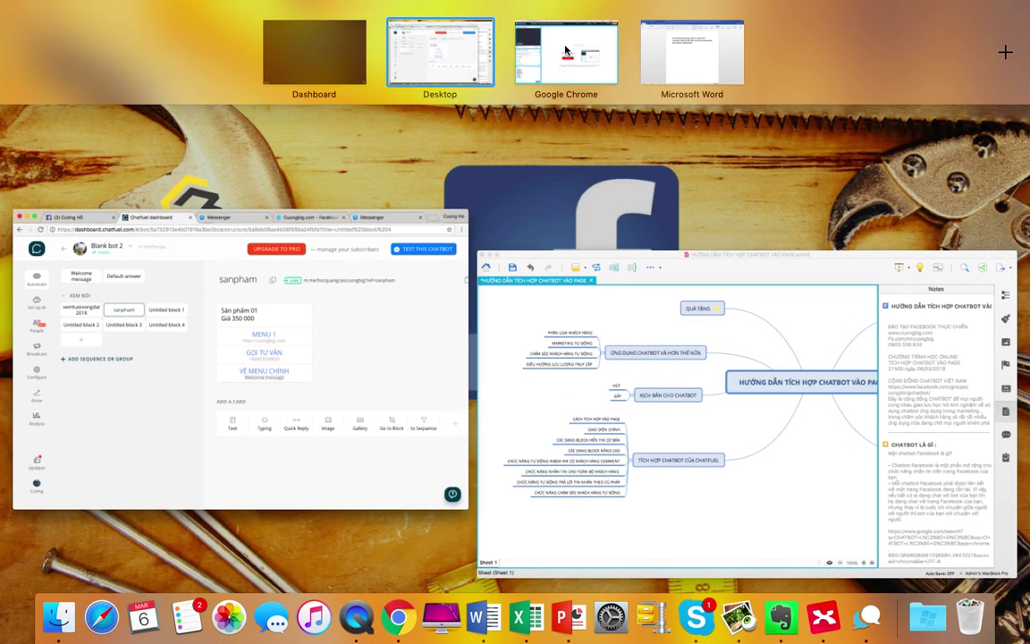
click(565, 51)
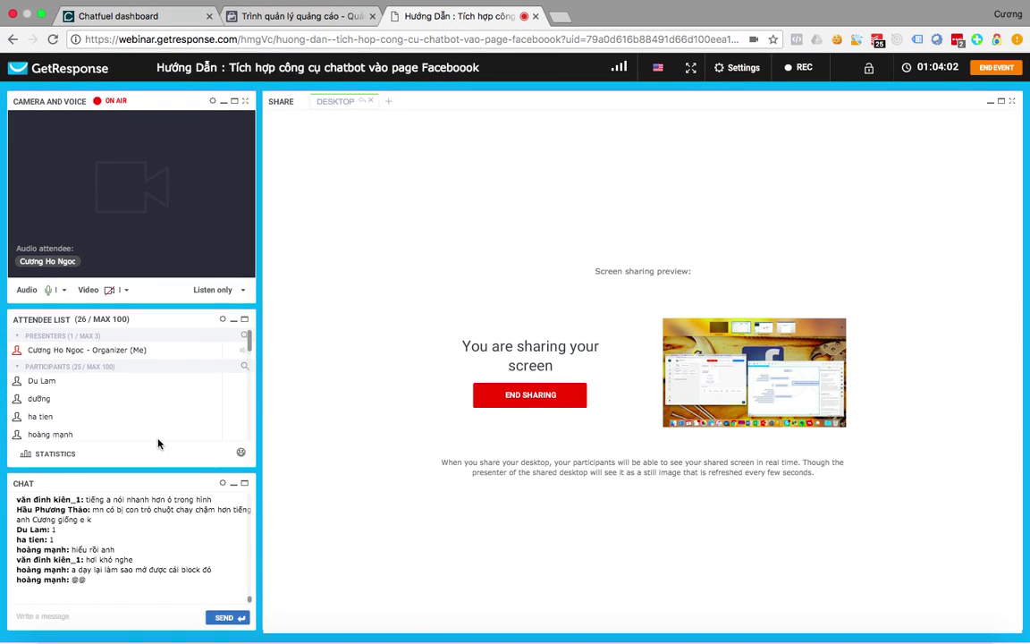
key(ctrl+super+f)
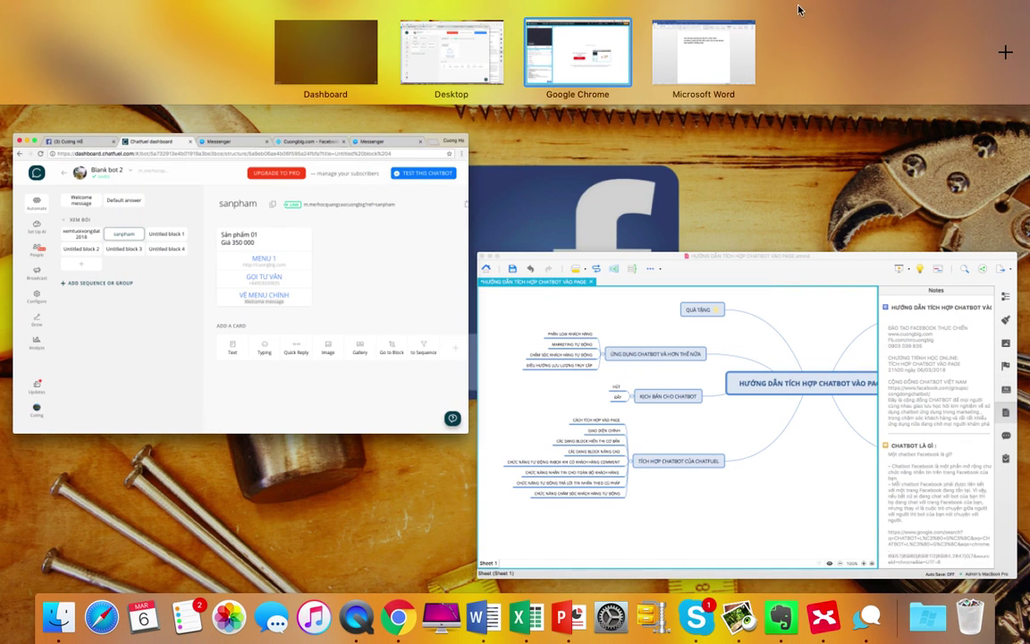
click(579, 379)
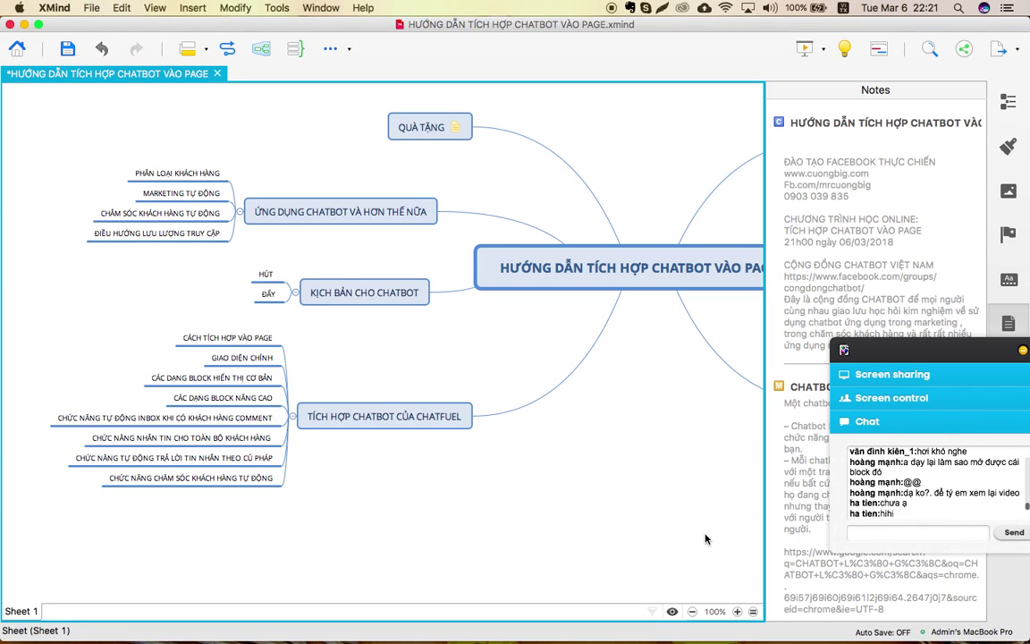
key(ctrl+Up)
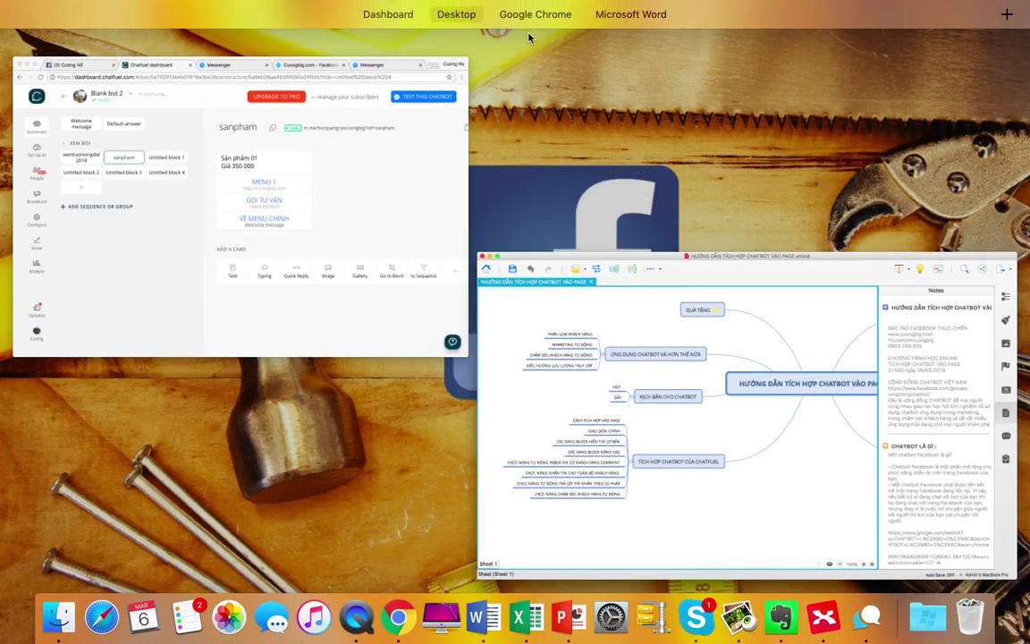
mouse_move(543, 7)
click(527, 61)
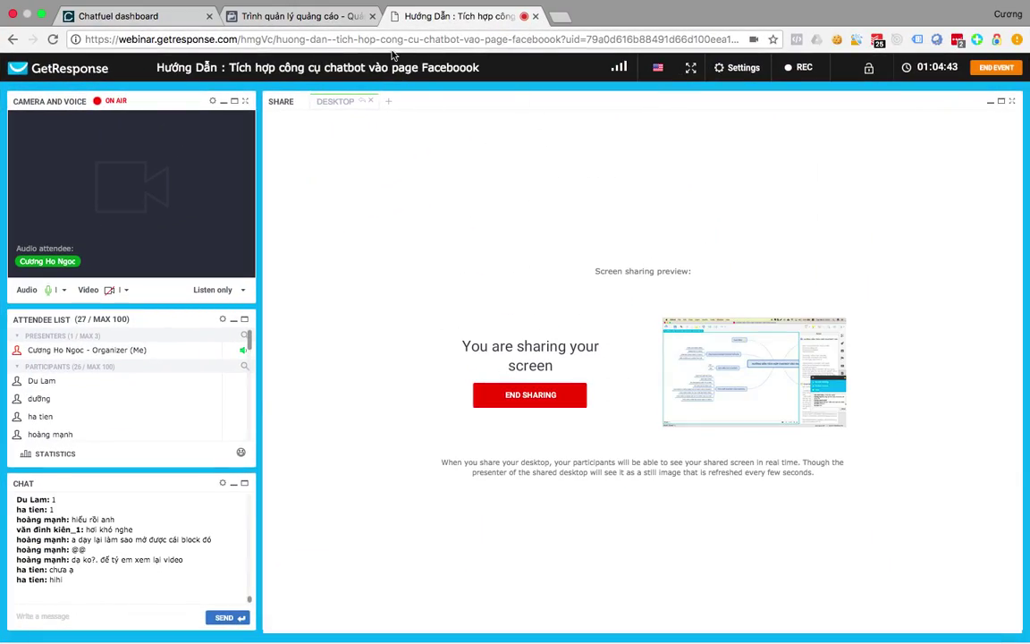
key(ctrl+Up)
mouse_move(704, 37)
click(473, 55)
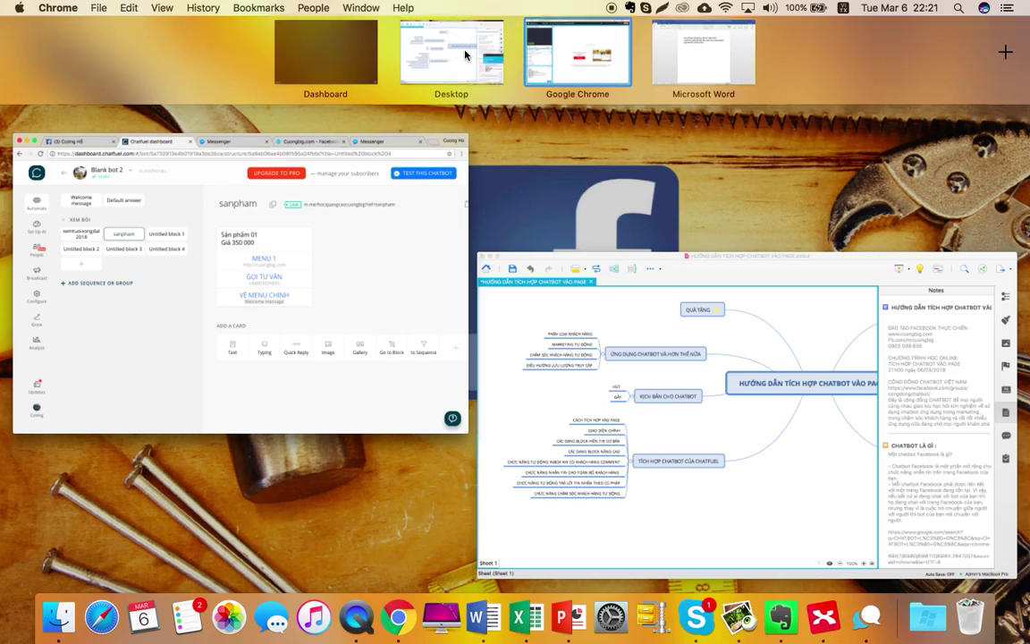
key(ctrl+Up)
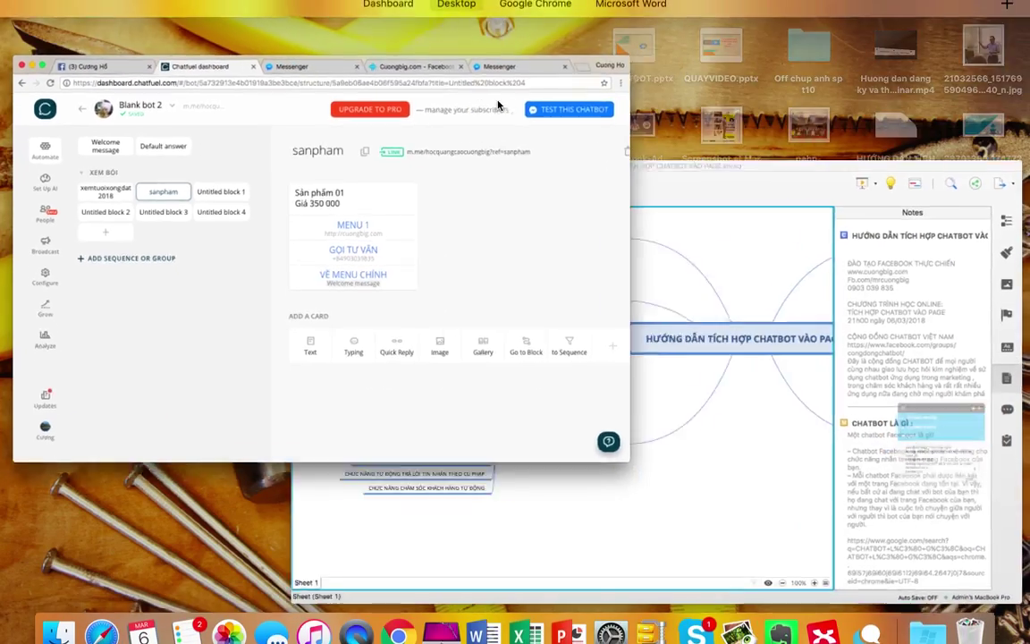
mouse_move(586, 50)
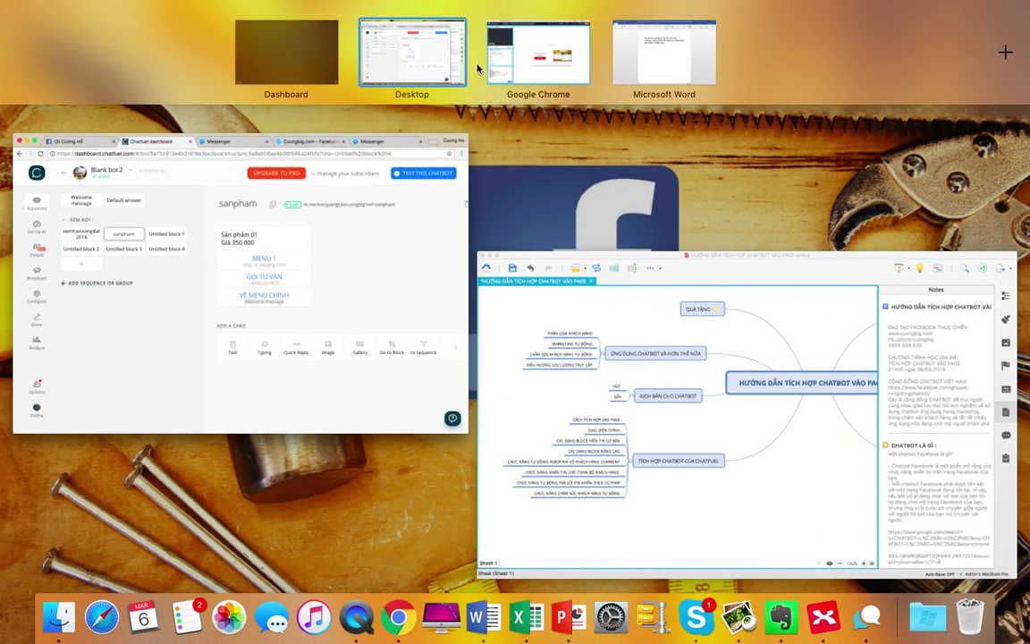
click(350, 284)
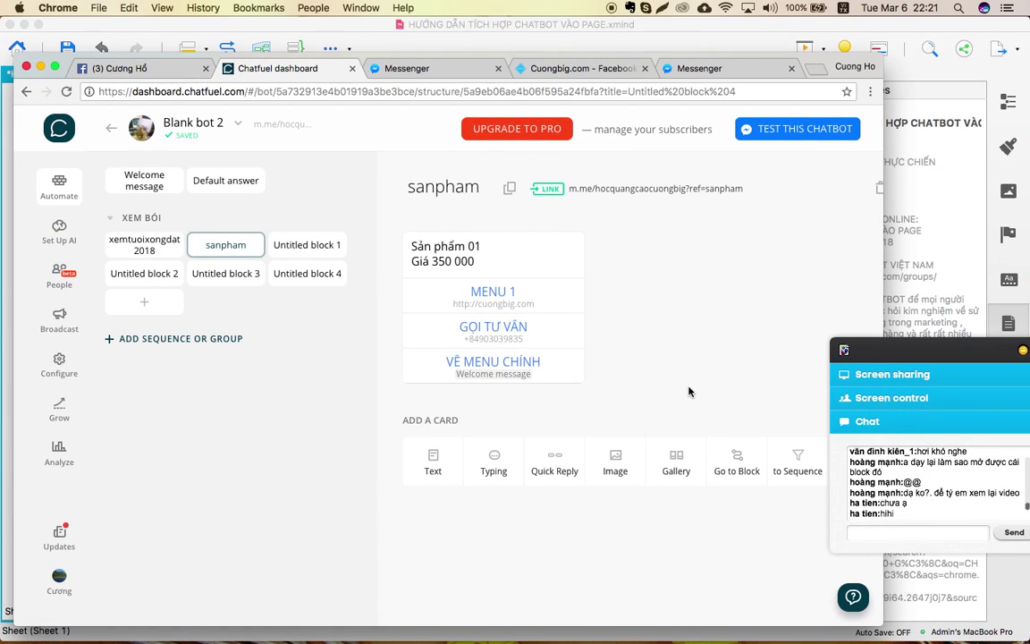
Add an image card to the sanpham block with the speaker photo.
scroll(649, 388, down, 2)
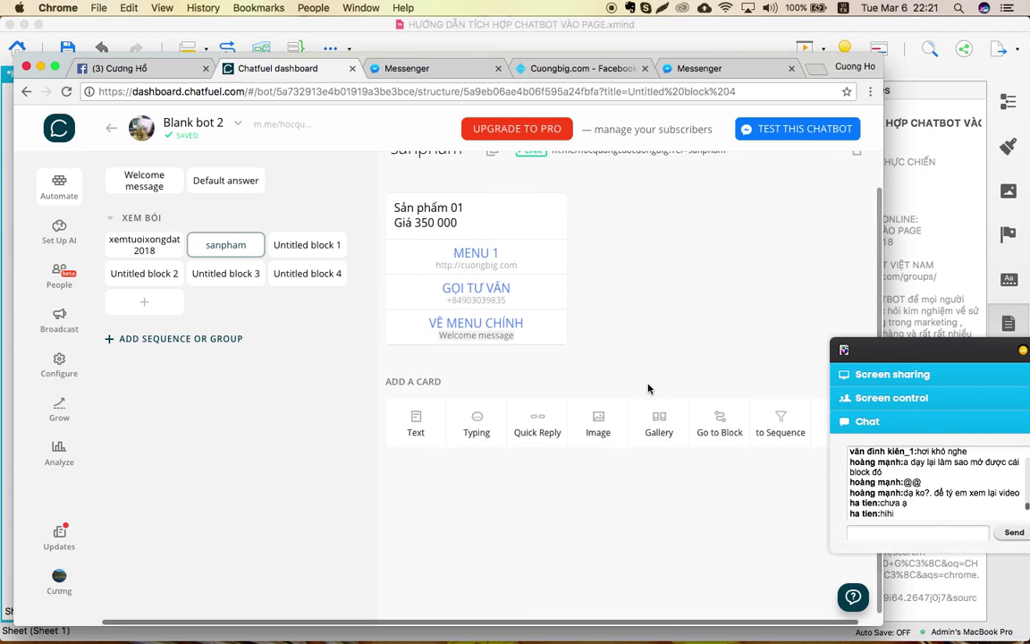
scroll(648, 388, right, 1)
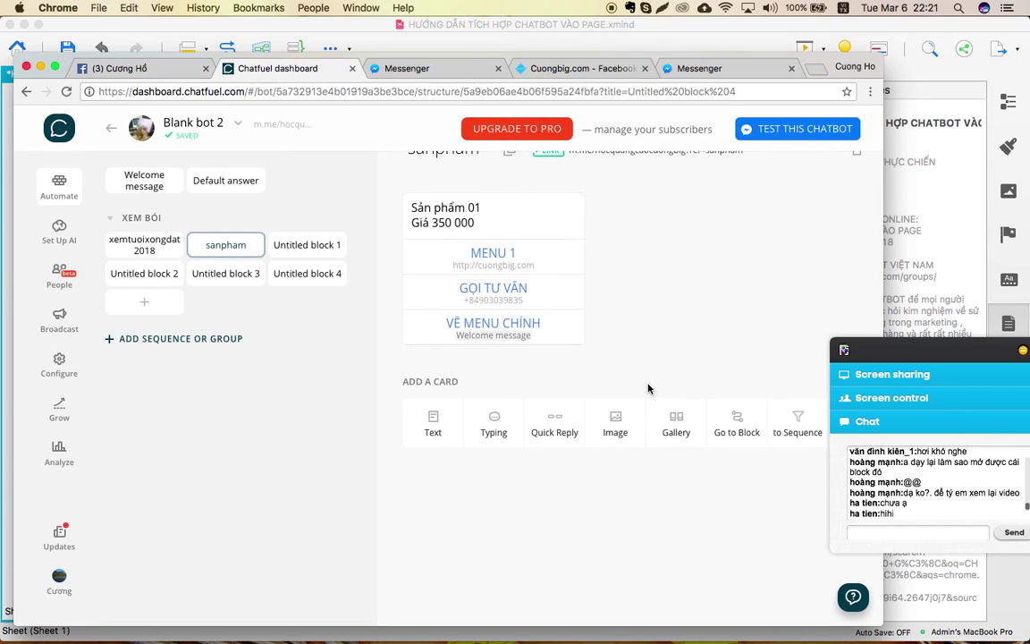
click(619, 422)
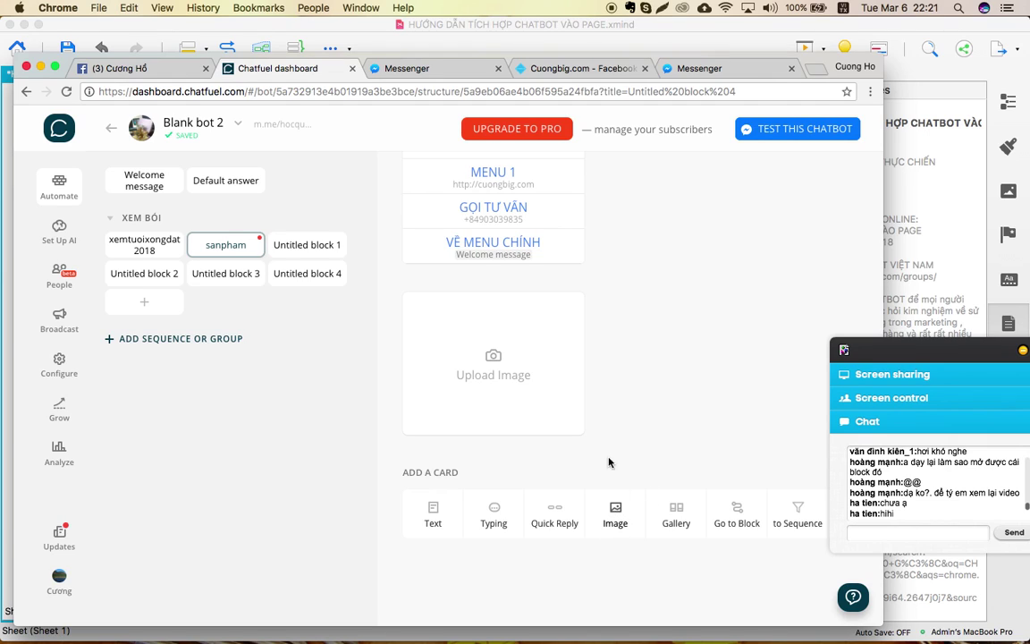
click(480, 360)
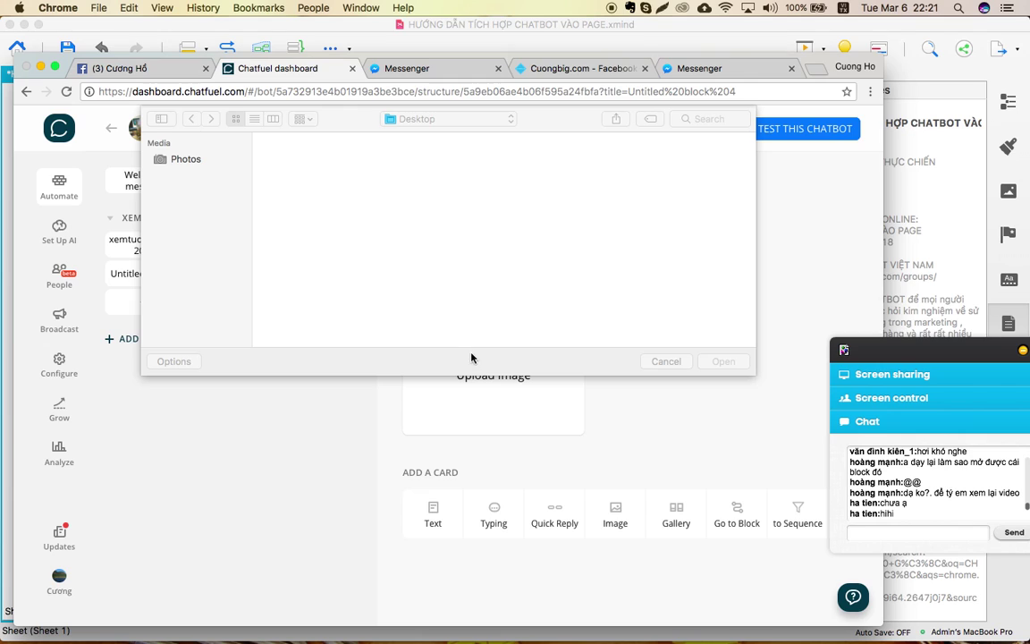
double_click(297, 178)
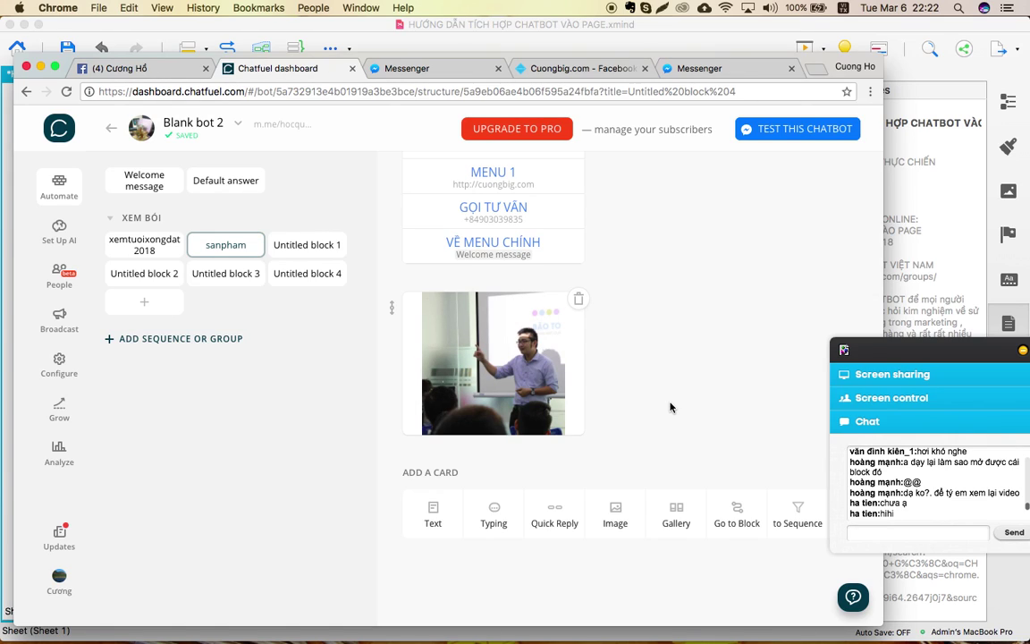
Add a second image card with the CHIA SẺ TRỰC TUYẾN banner from the Desktop.
click(615, 517)
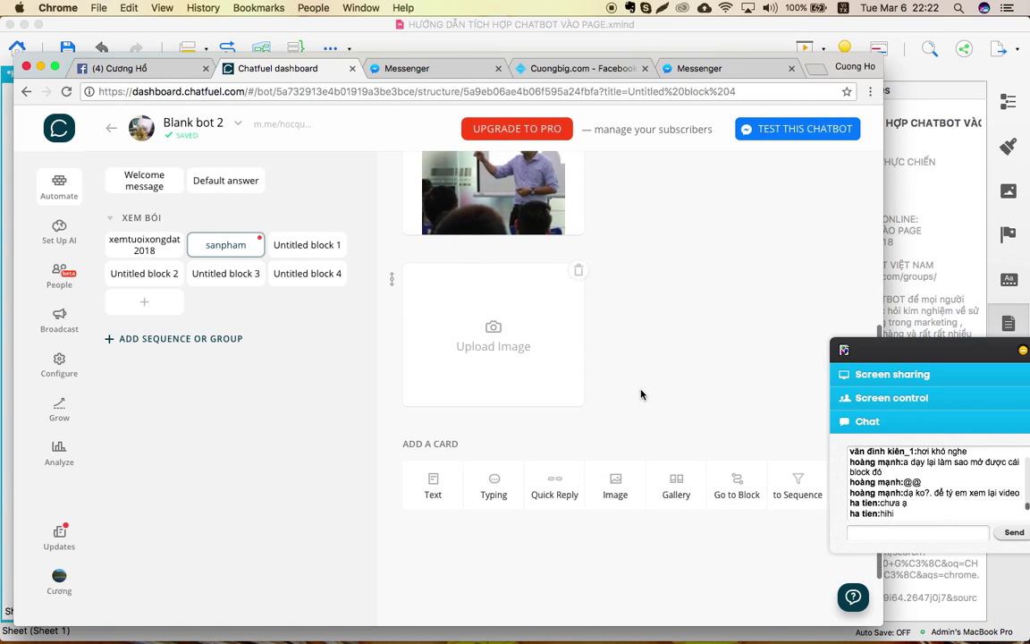
click(483, 301)
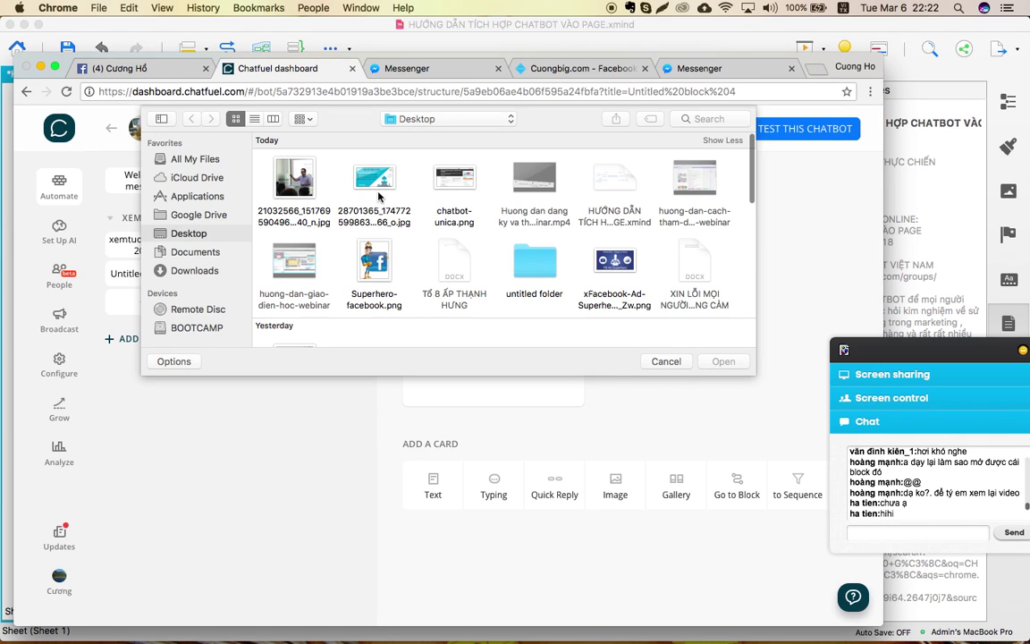
double_click(349, 170)
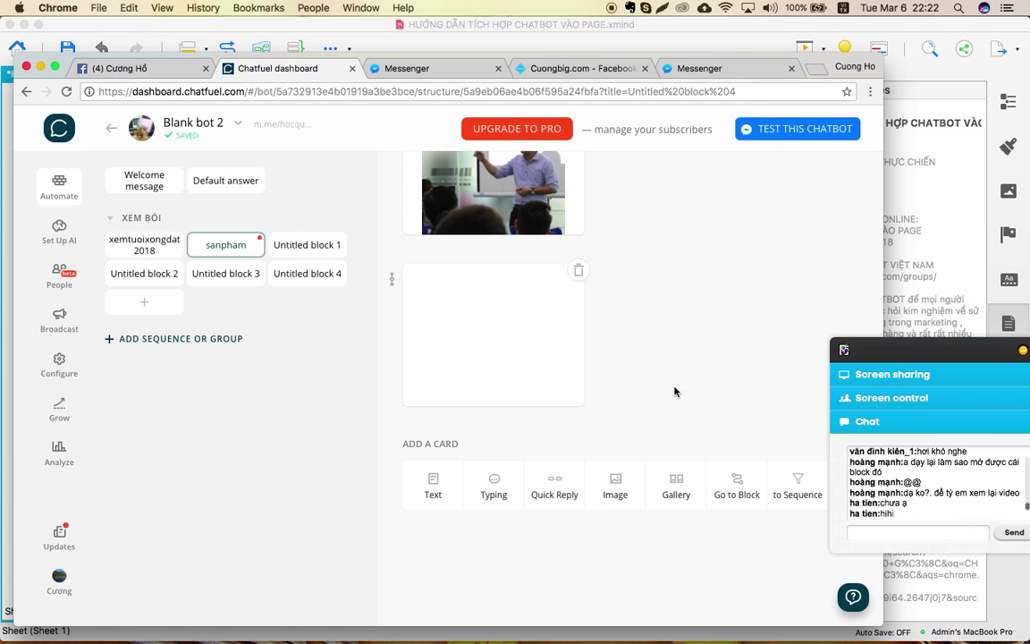
scroll(675, 392, up, 2)
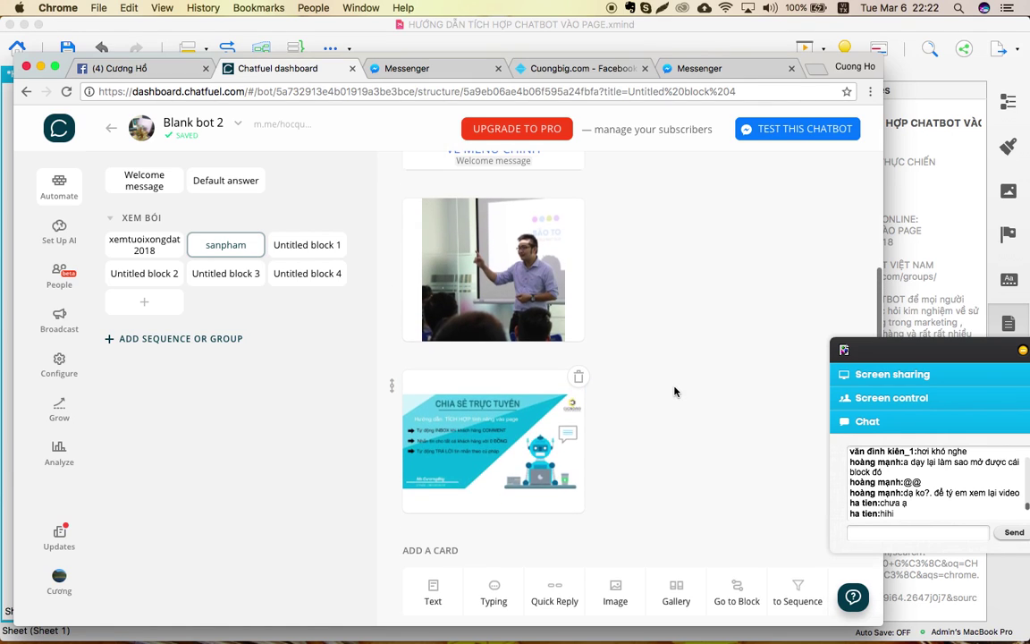
scroll(675, 391, down, 2)
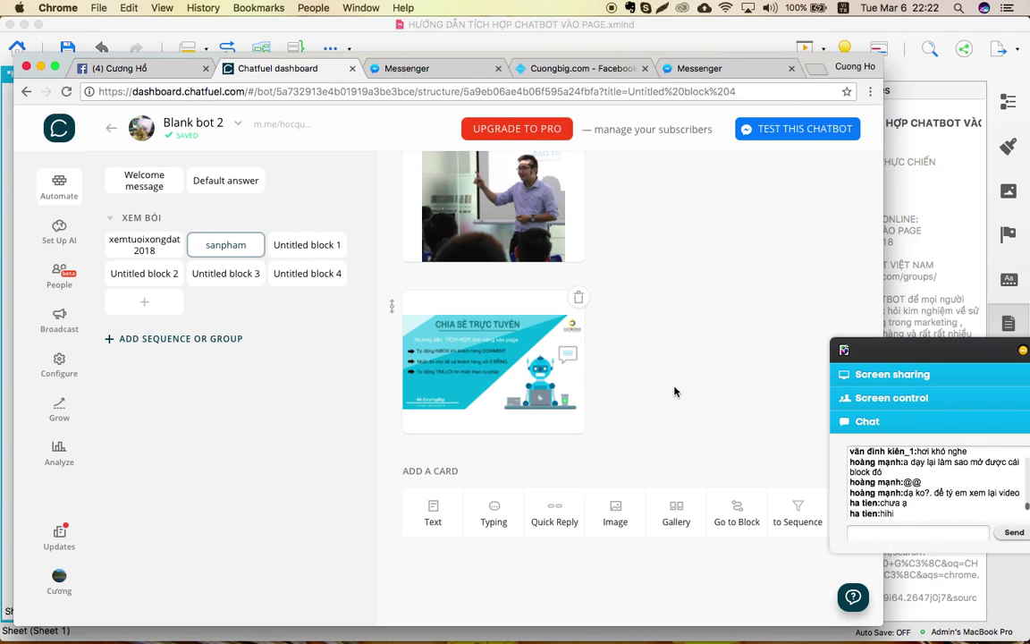
Add a gallery card below the banner and upload Superhero-facebook.png into it.
click(676, 512)
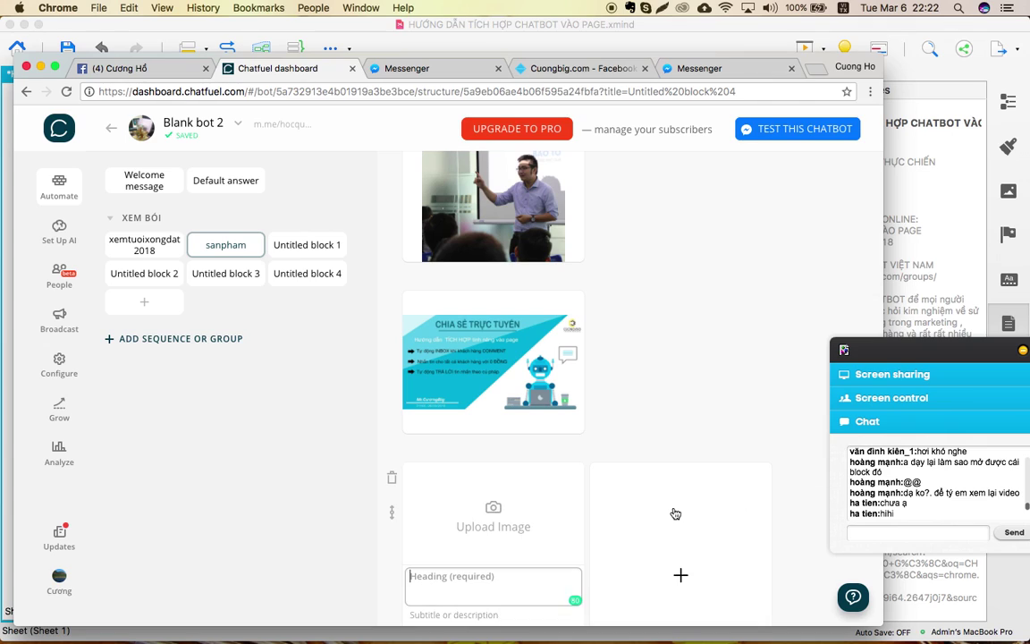
scroll(665, 387, down, 3)
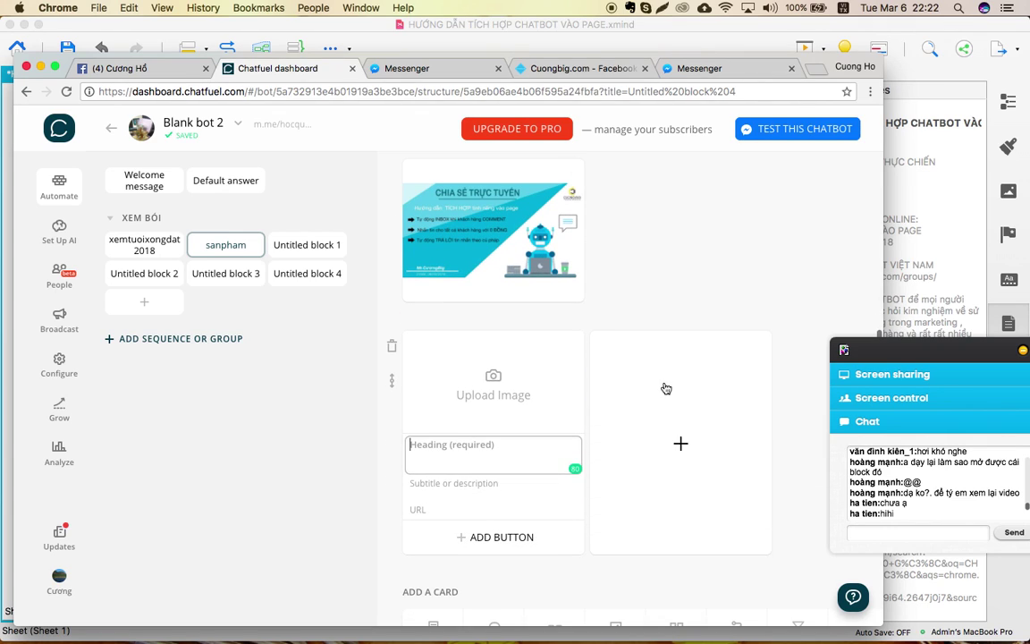
scroll(646, 475, down, 3)
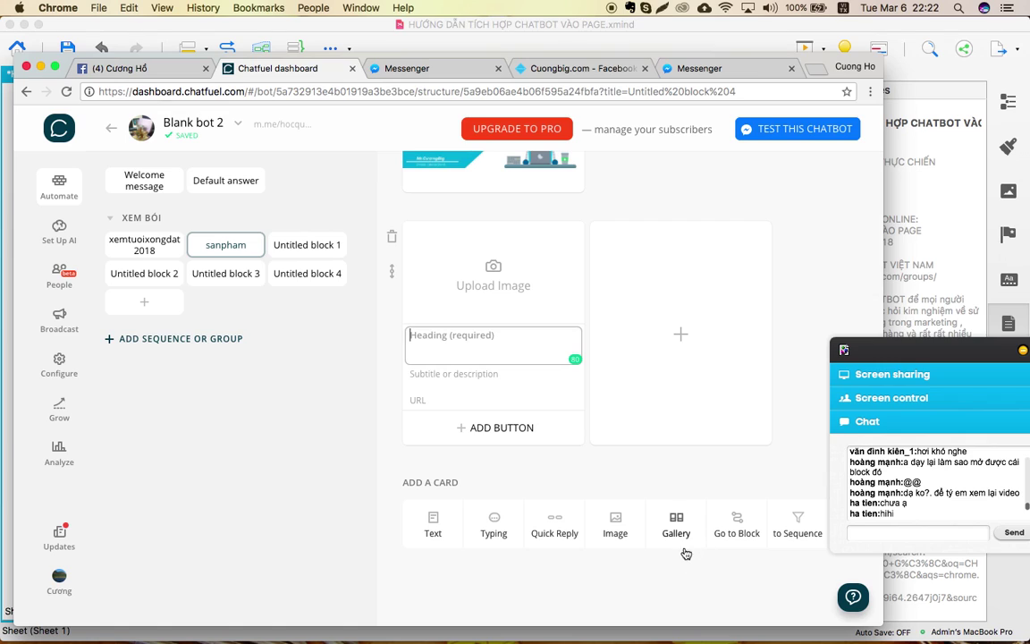
click(482, 268)
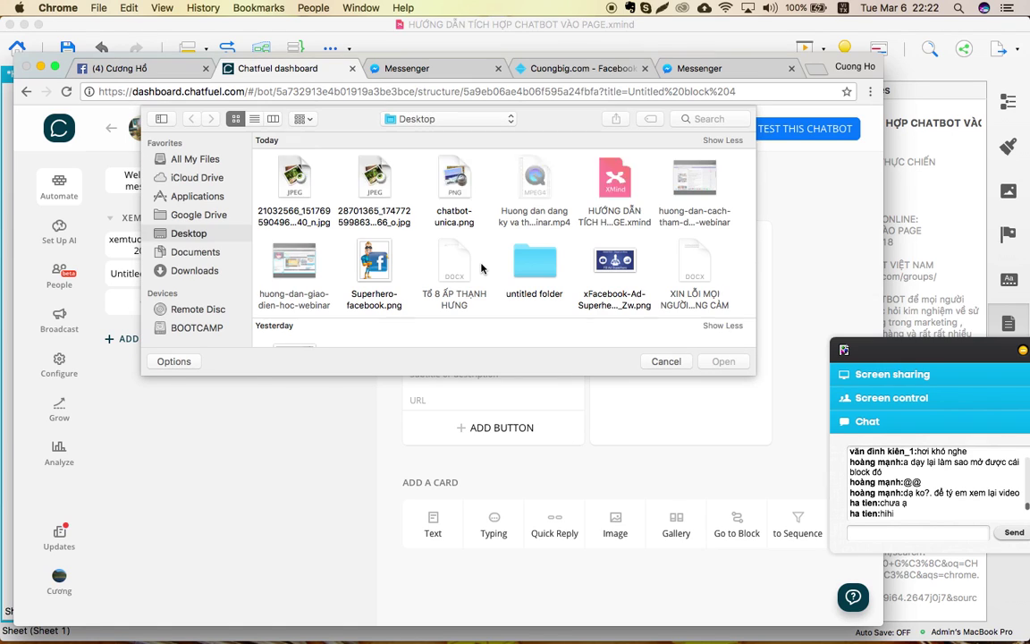
double_click(380, 264)
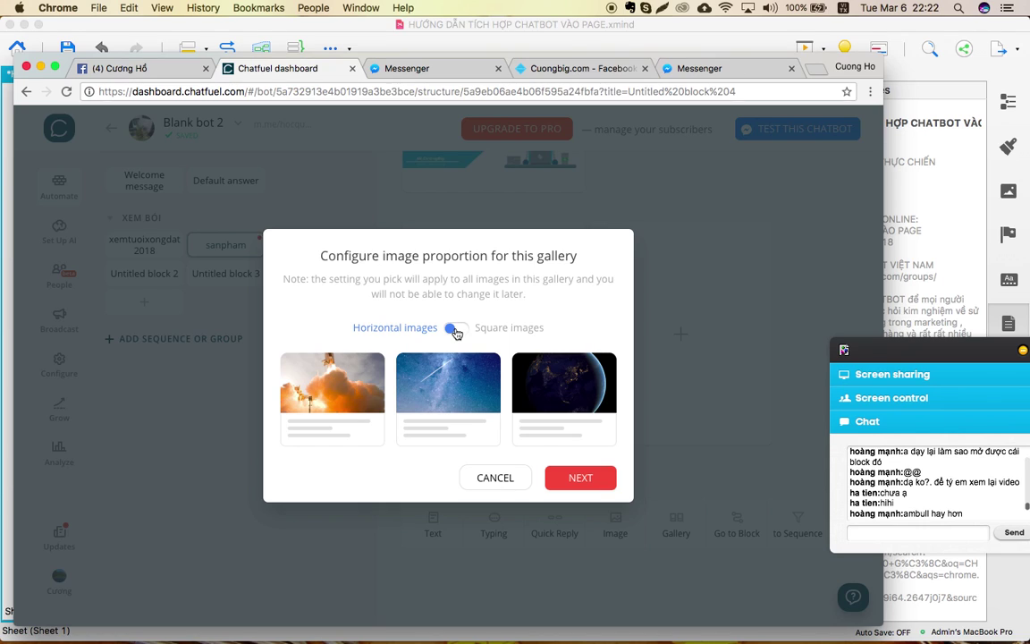
Choose square gallery images and crop the picture to a square around the superhero.
click(454, 330)
click(454, 330)
click(454, 328)
click(454, 328)
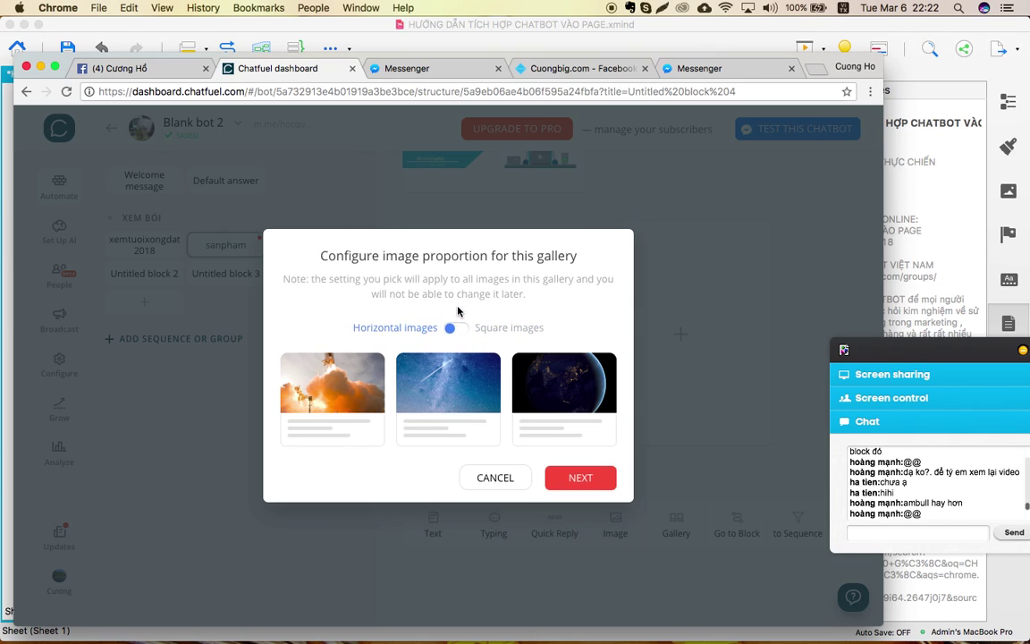
click(454, 328)
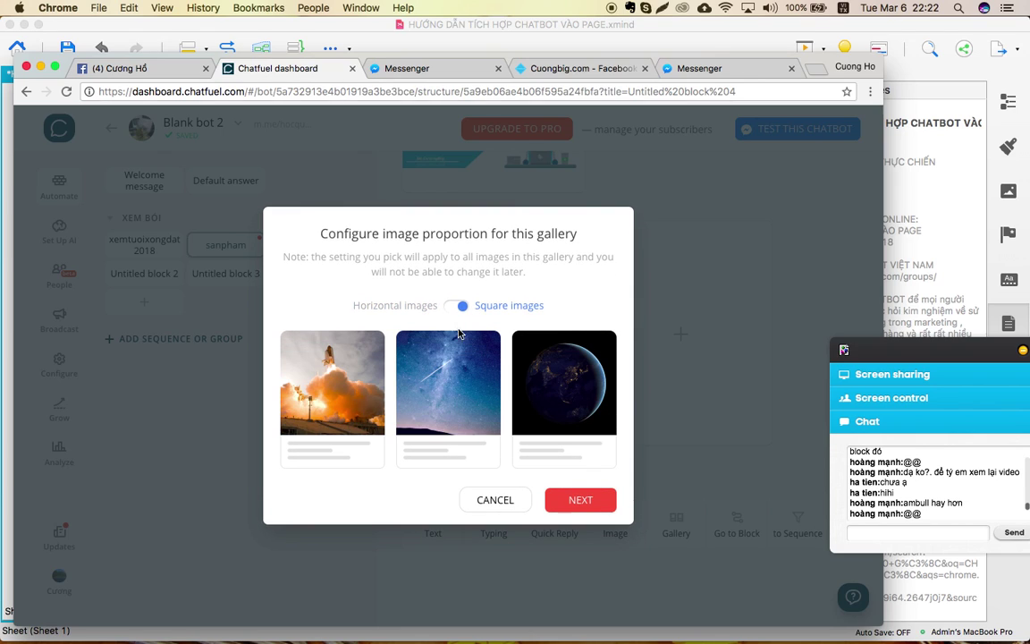
click(578, 477)
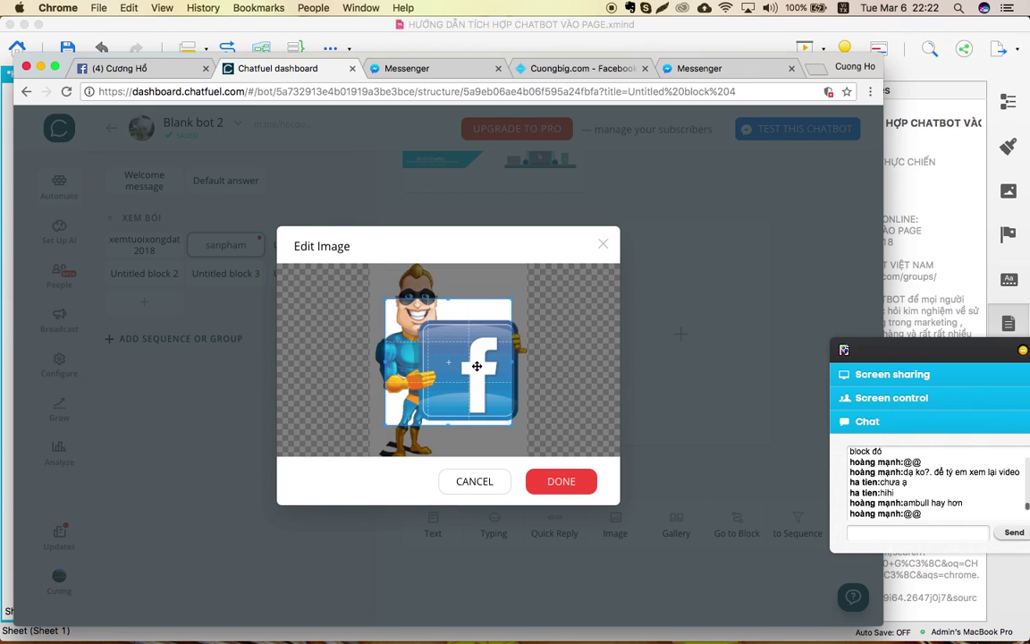
drag(417, 335, 373, 266)
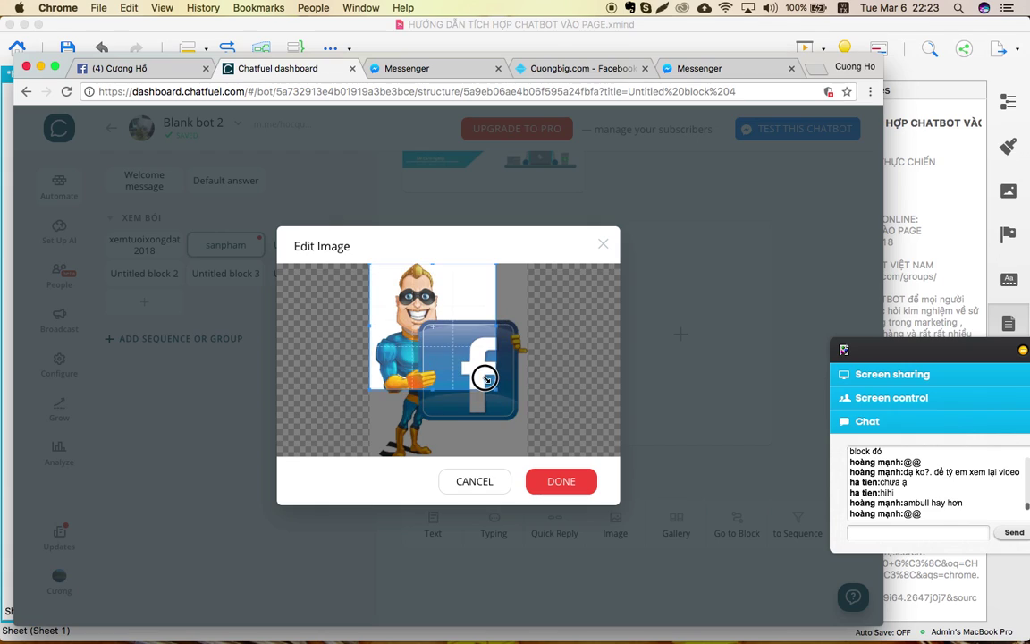
drag(494, 386, 554, 446)
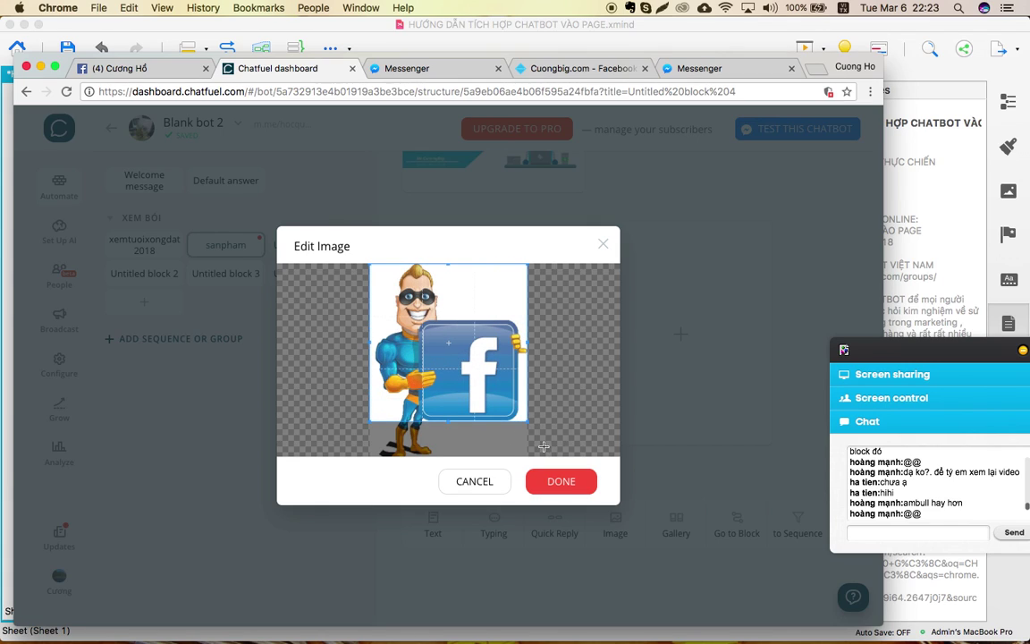
drag(477, 369, 475, 369)
click(563, 483)
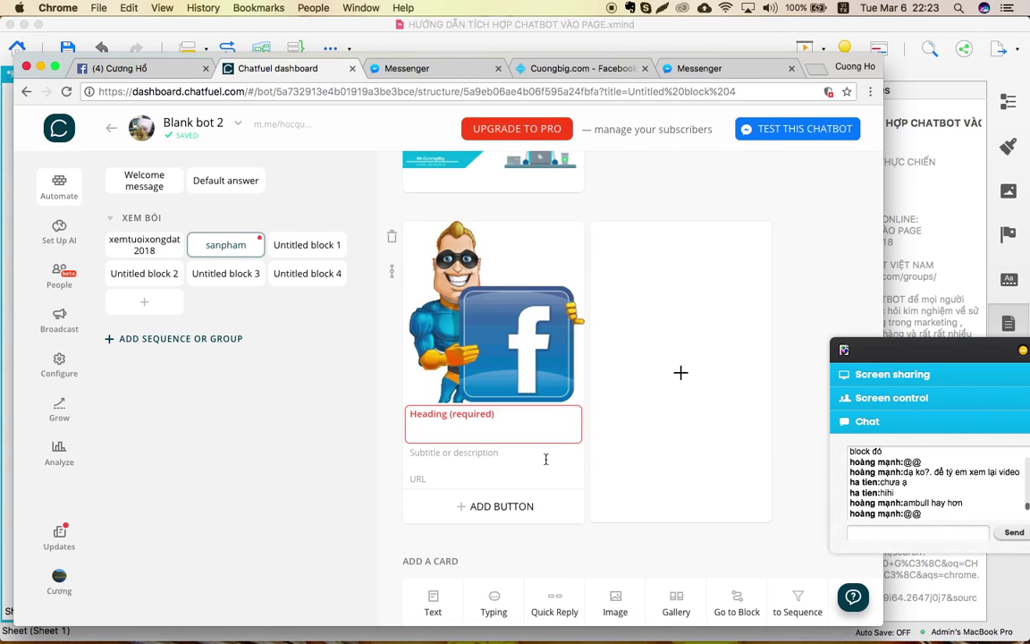
click(490, 415)
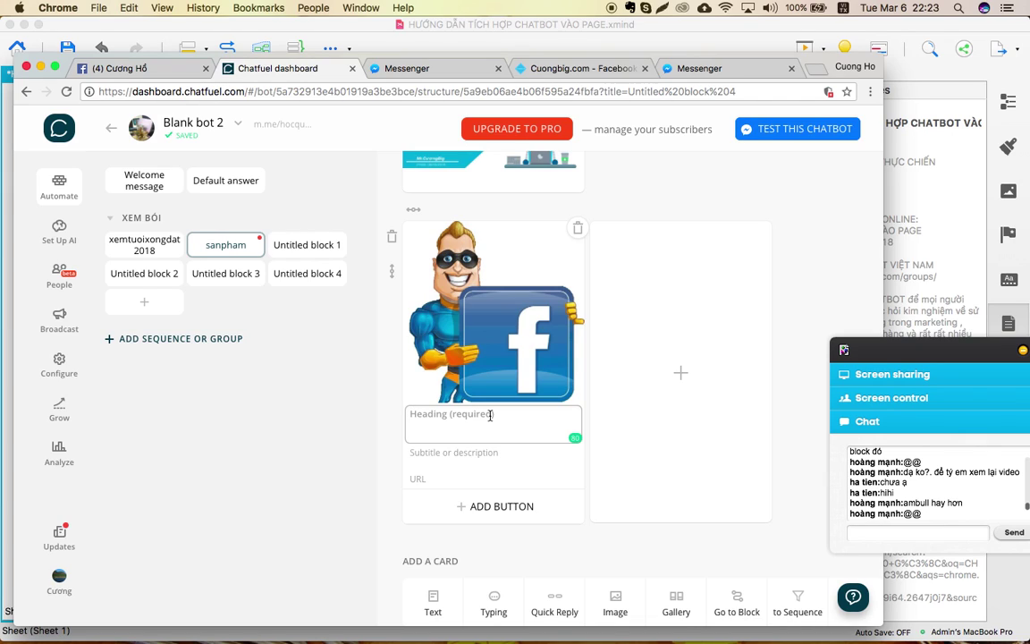
text(sẢN )
text(PHẨM)
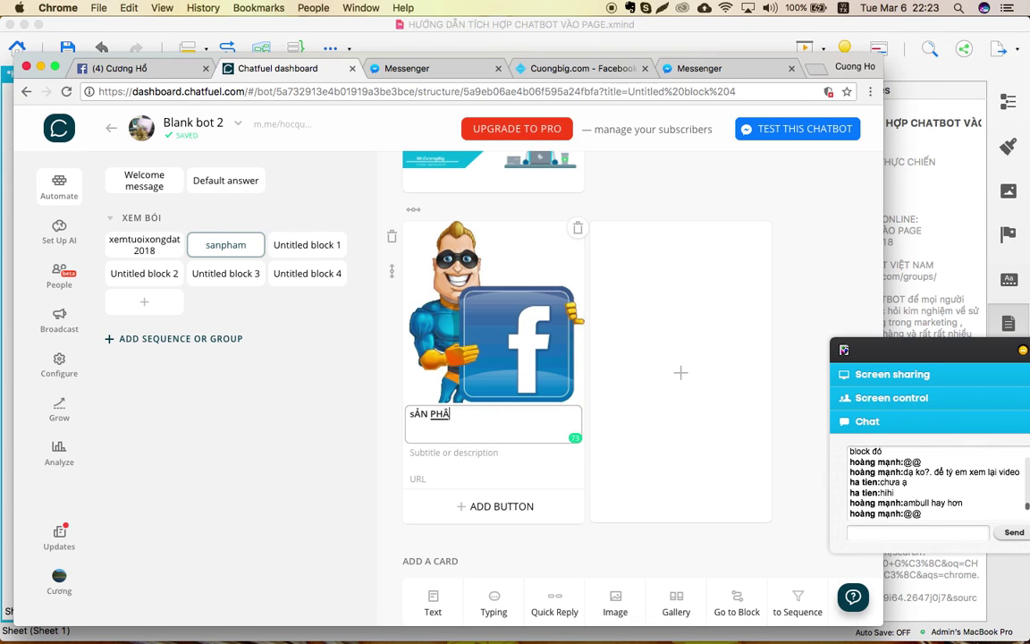
text( 01)
click(470, 453)
text(giÁ)
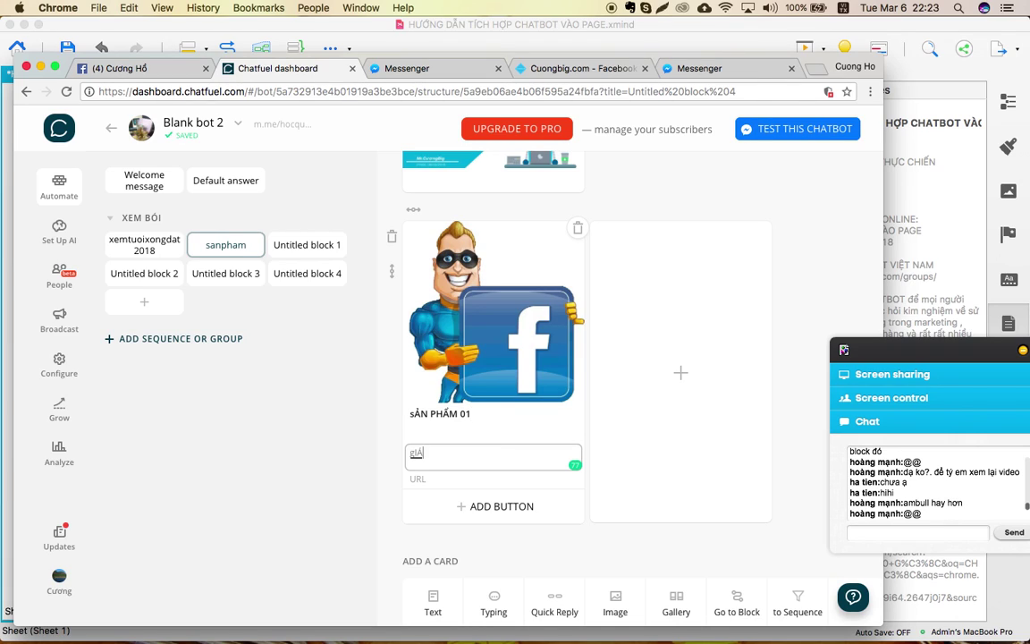
key(BackSpace)
key(BackSpace)
text(Giá 350000)
click(434, 479)
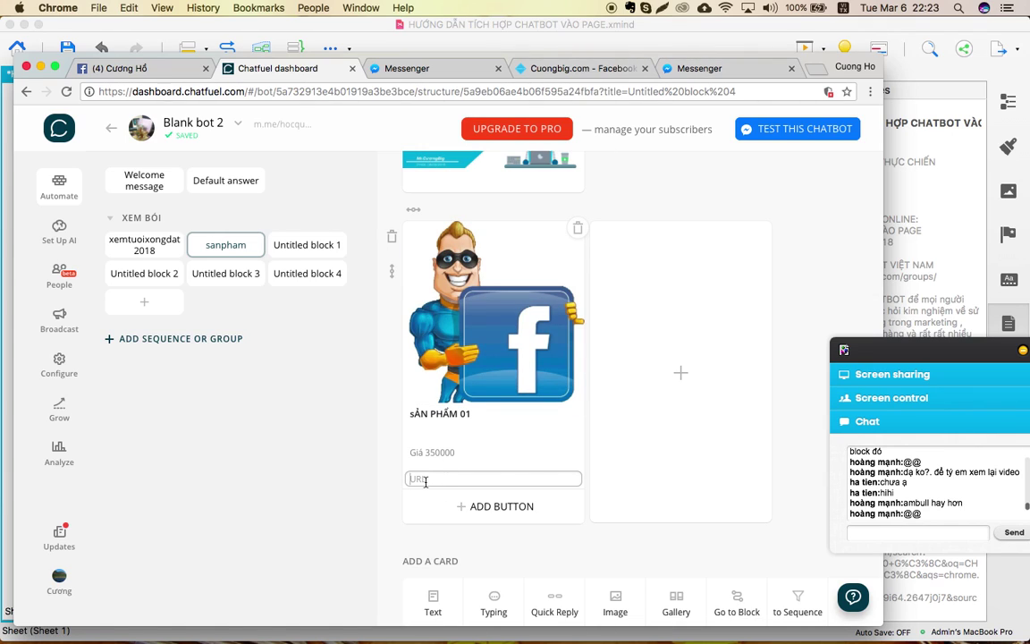
text(http://cuongbig.com)
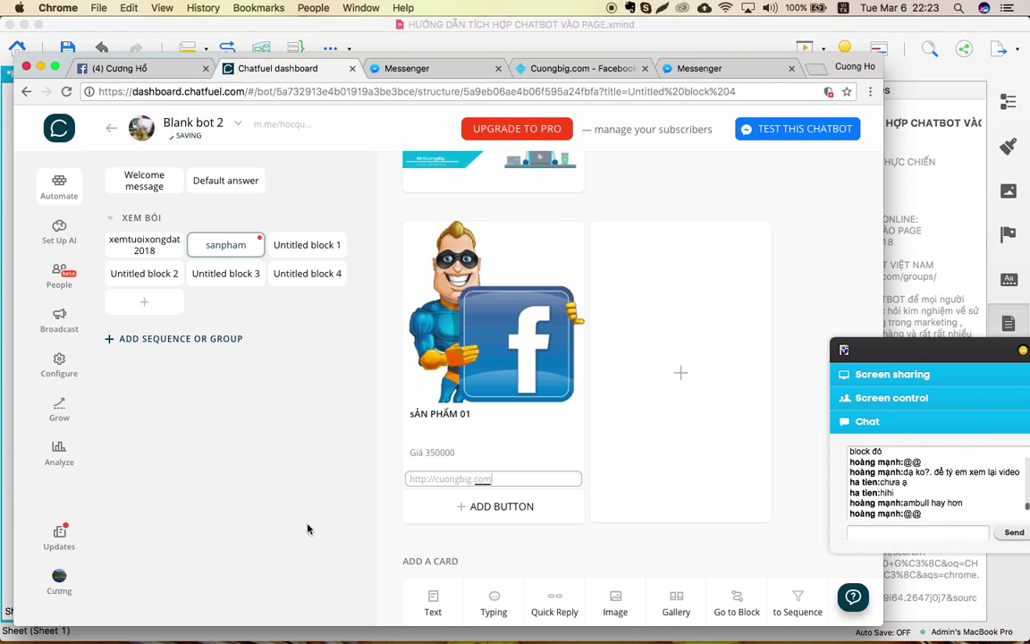
click(308, 530)
scroll(505, 511, down, 2)
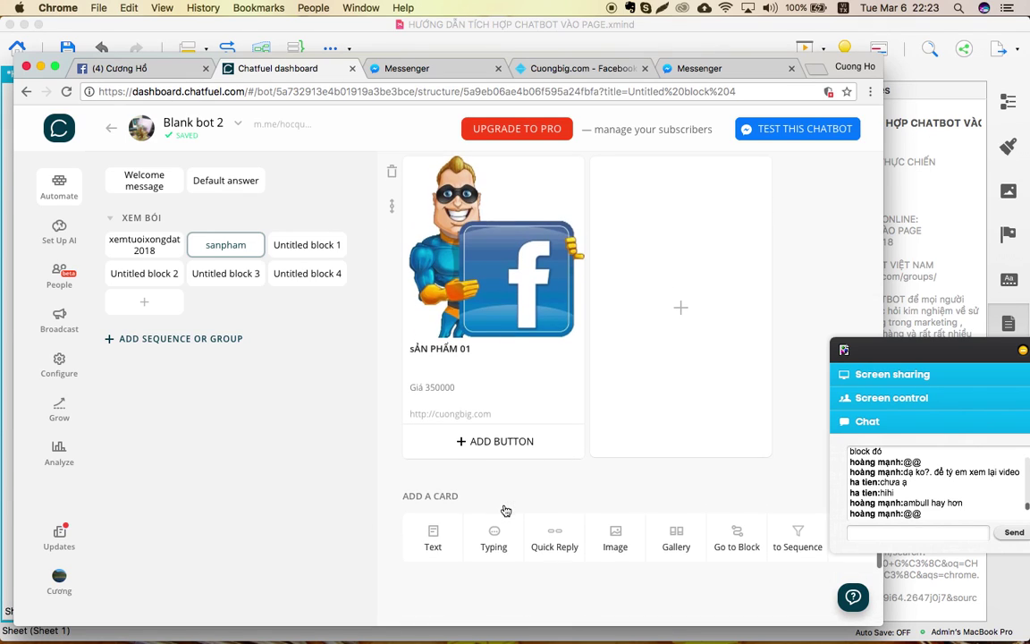
Add a Share button to the gallery card.
click(493, 443)
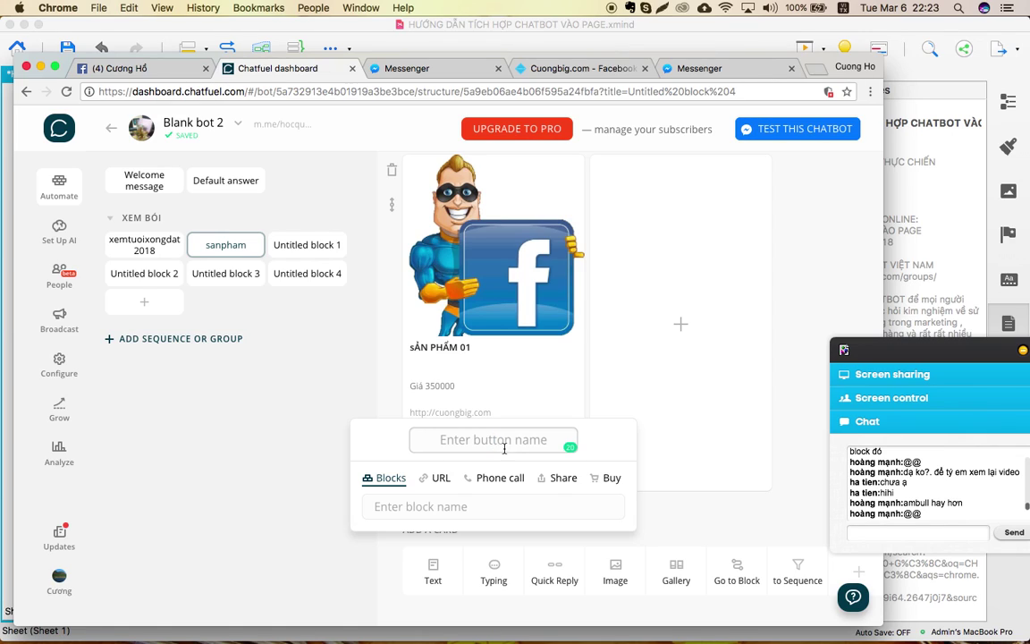
click(564, 479)
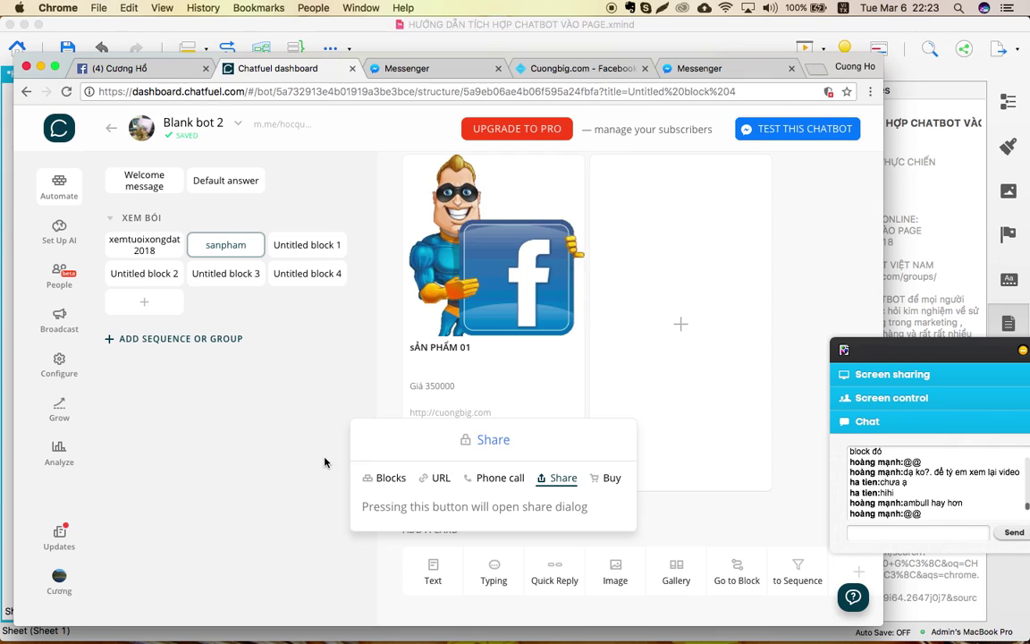
click(291, 410)
Add a MUA HÀNG phone-call button using Vietnam's +84 code and the shop's number.
click(498, 473)
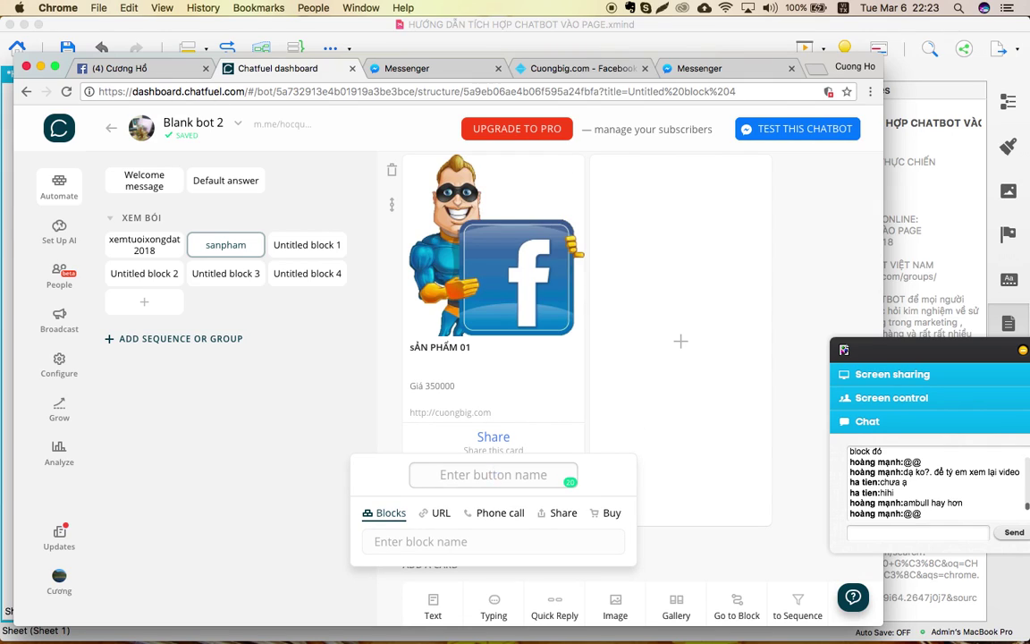
text(MUA)
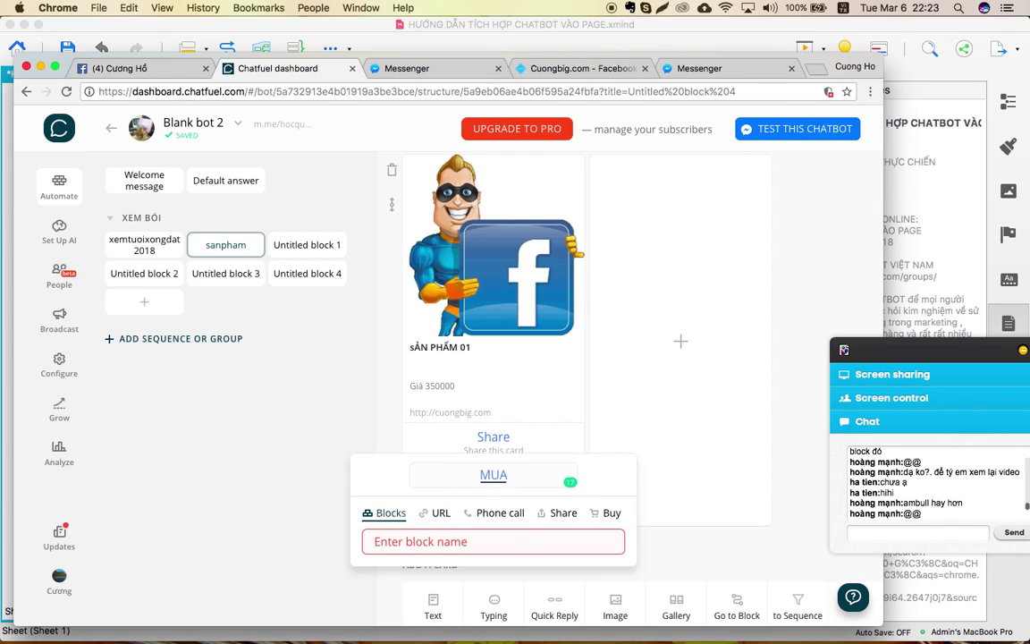
text( HÀNG)
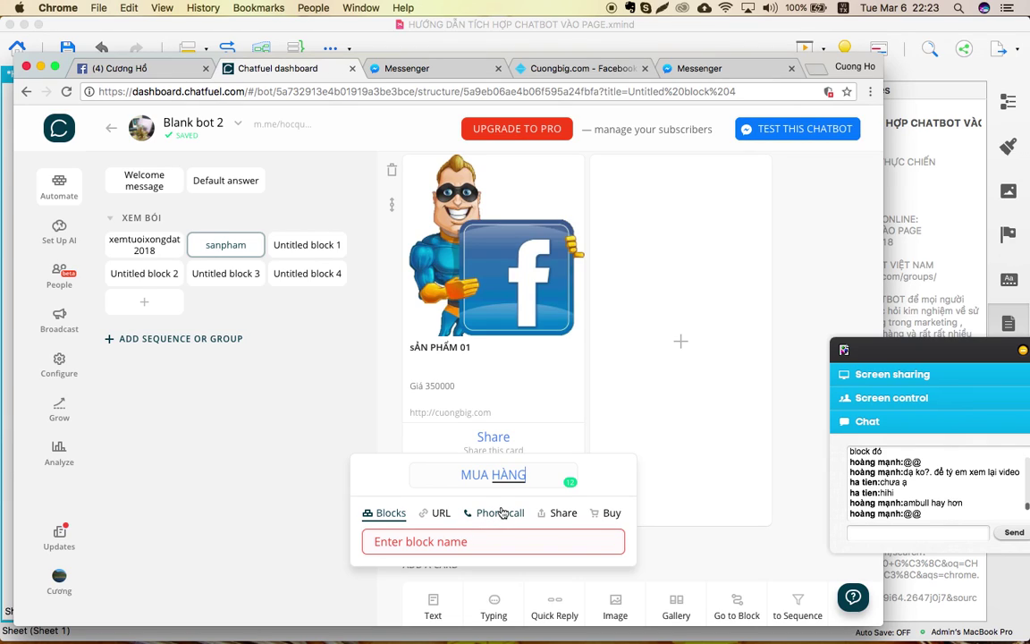
click(503, 512)
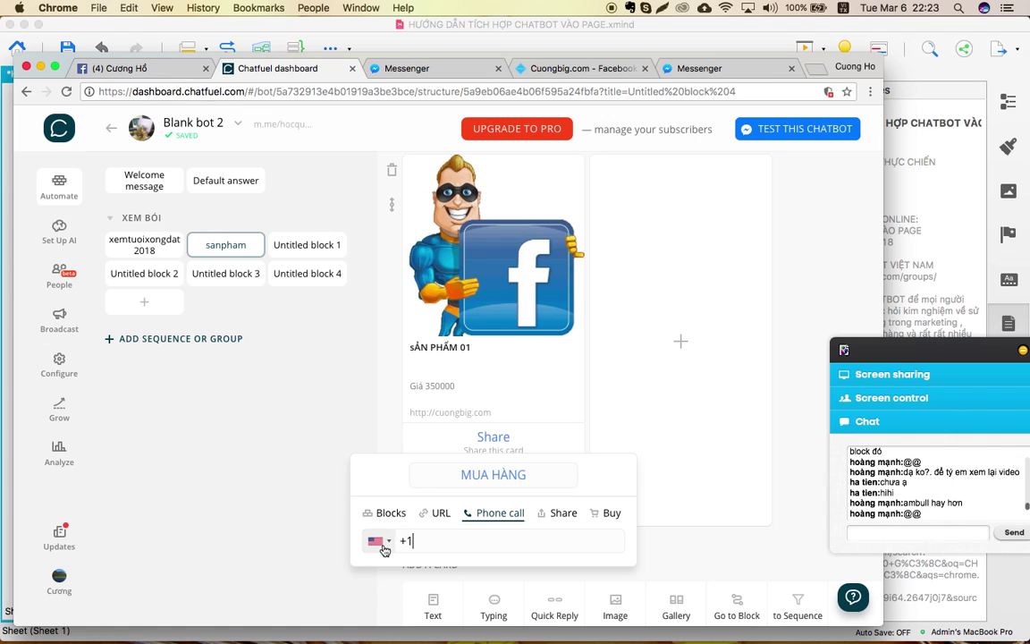
click(384, 549)
scroll(429, 465, down, 15)
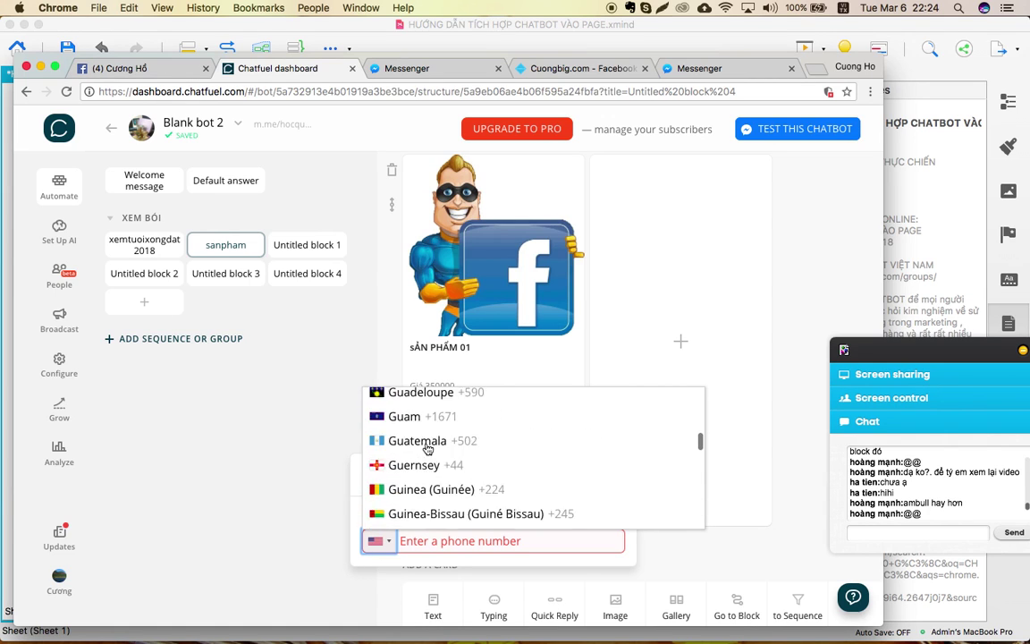
scroll(428, 450, down, 20)
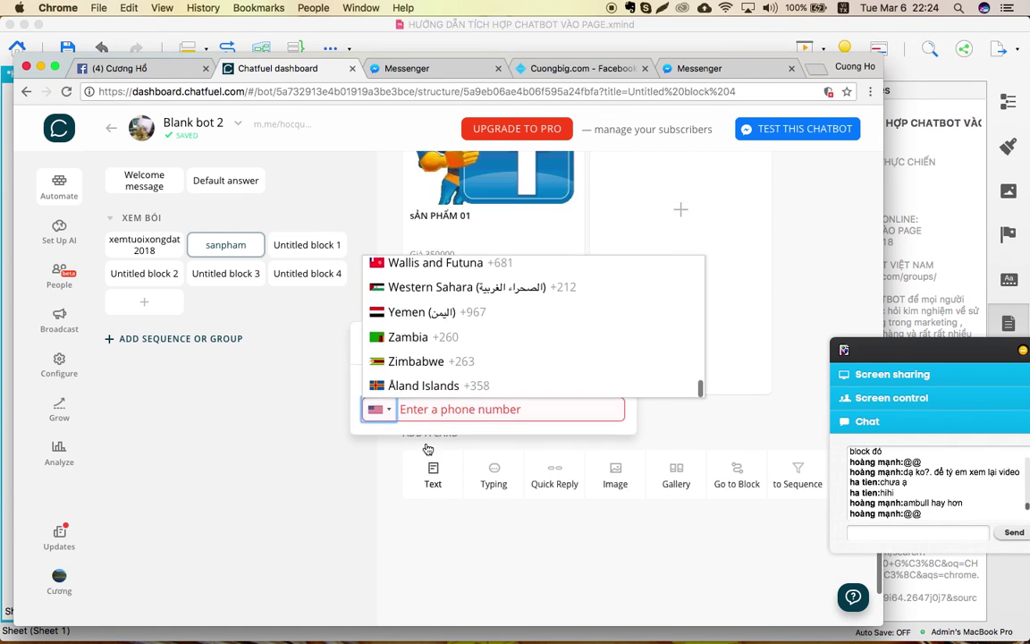
scroll(427, 449, up, 3)
click(442, 404)
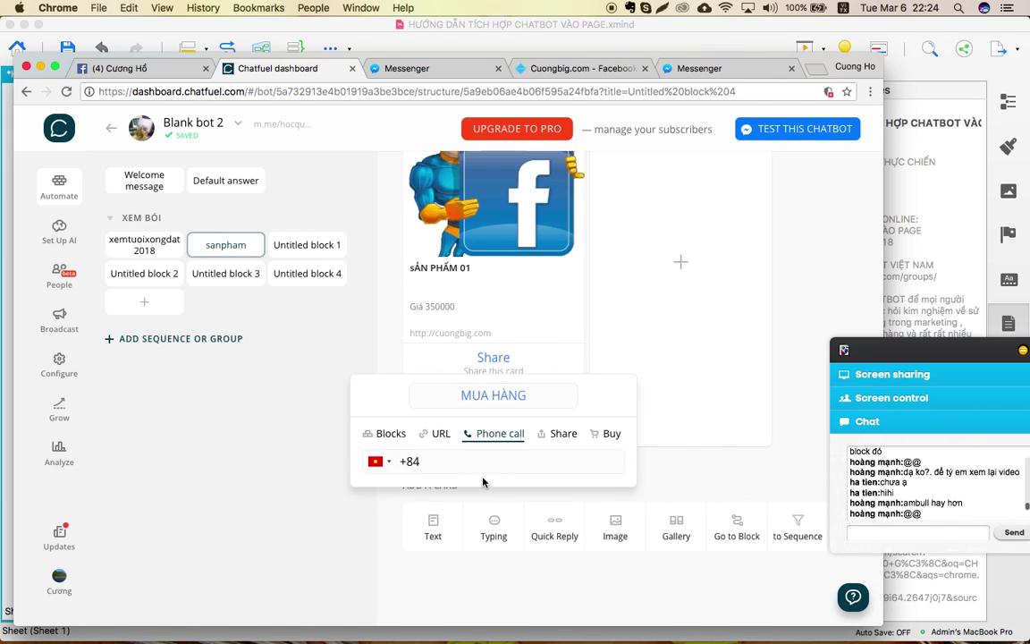
click(319, 465)
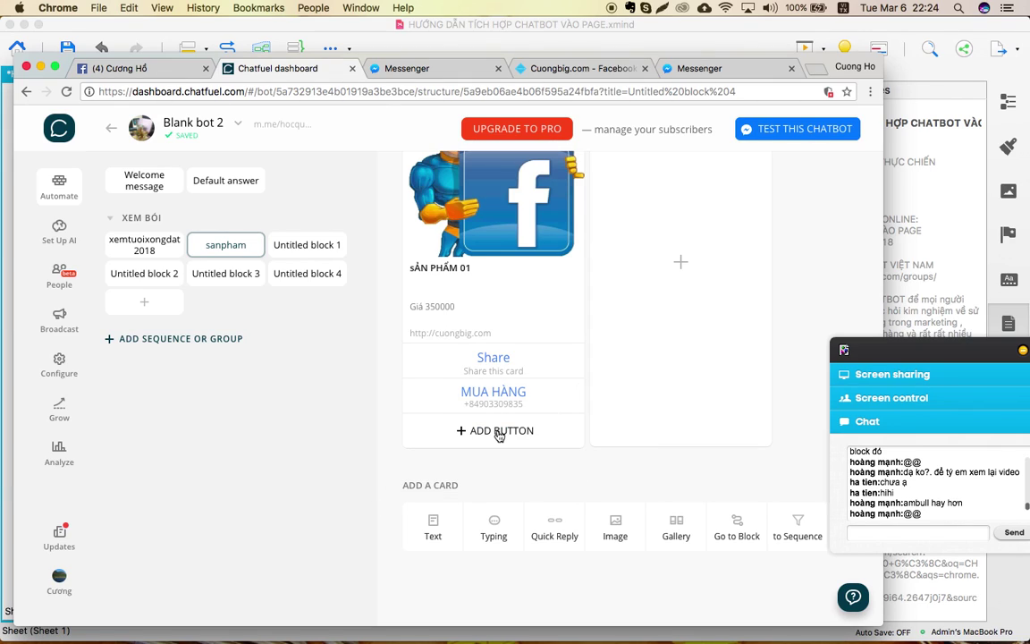
click(499, 433)
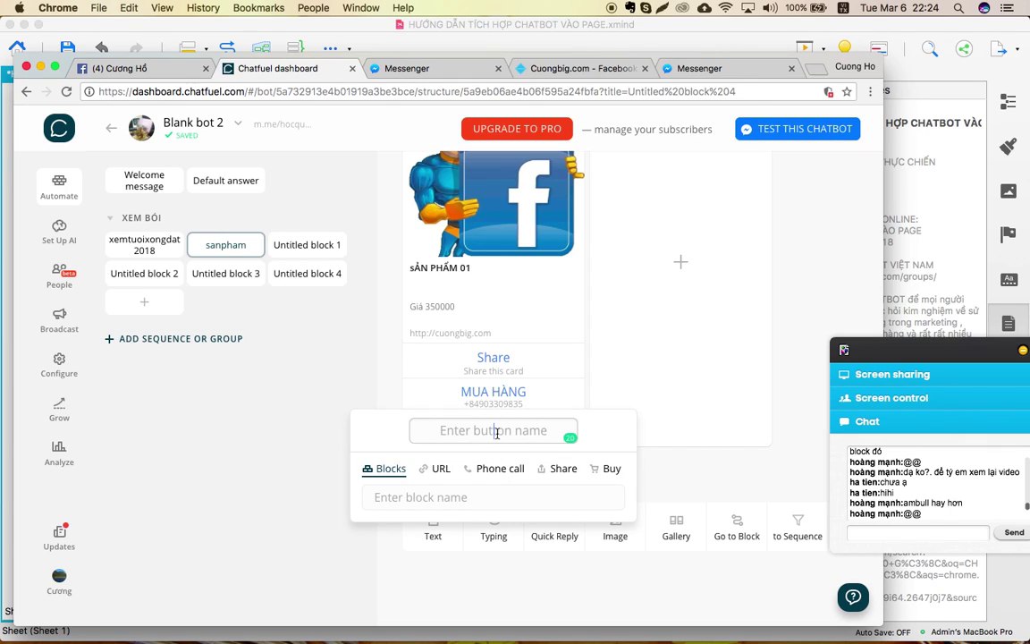
Name the third button CÂU HỎI THƯỜNG GẶP.
text(VỀ)
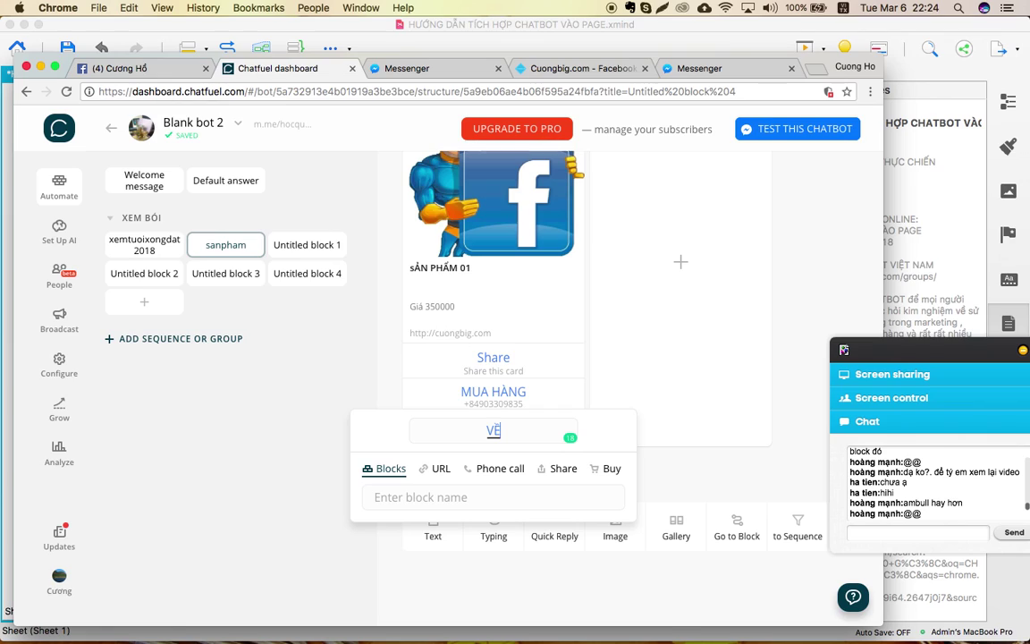
text( NHA)
key(BackSpace)
key(BackSpace)
key(BackSpace)
text(CHÍNH)
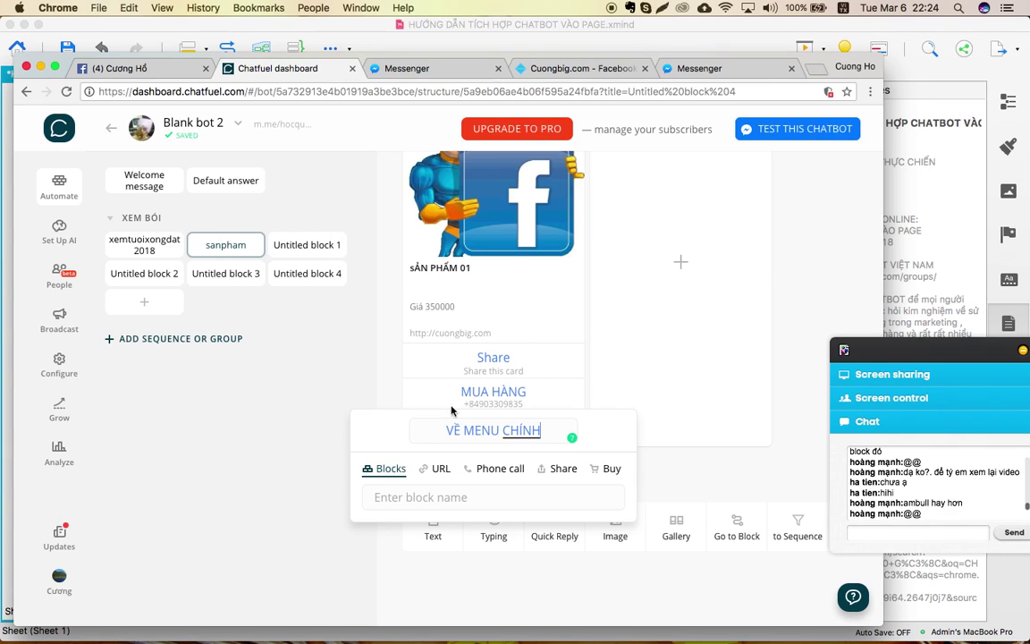
key(BackSpace)
key(BackSpace)
key(BackSpace)
key(BackSpace)
key(BackSpace)
key(BackSpace)
key(BackSpace)
key(BackSpace)
key(BackSpace)
key(BackSpace)
key(BackSpace)
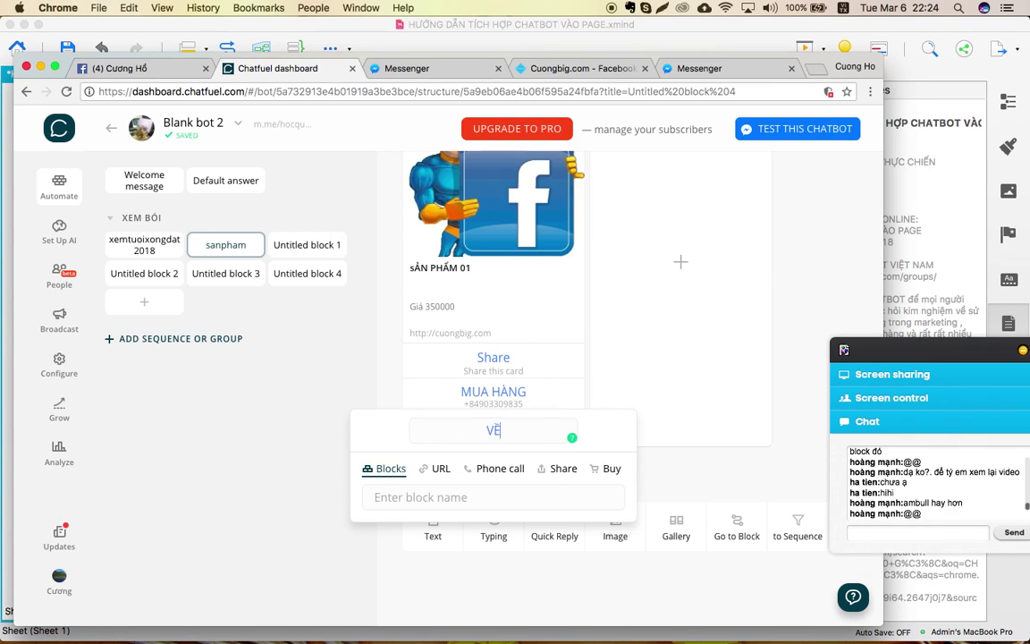
key(BackSpace)
key(BackSpace)
text(CÂU HỎI)
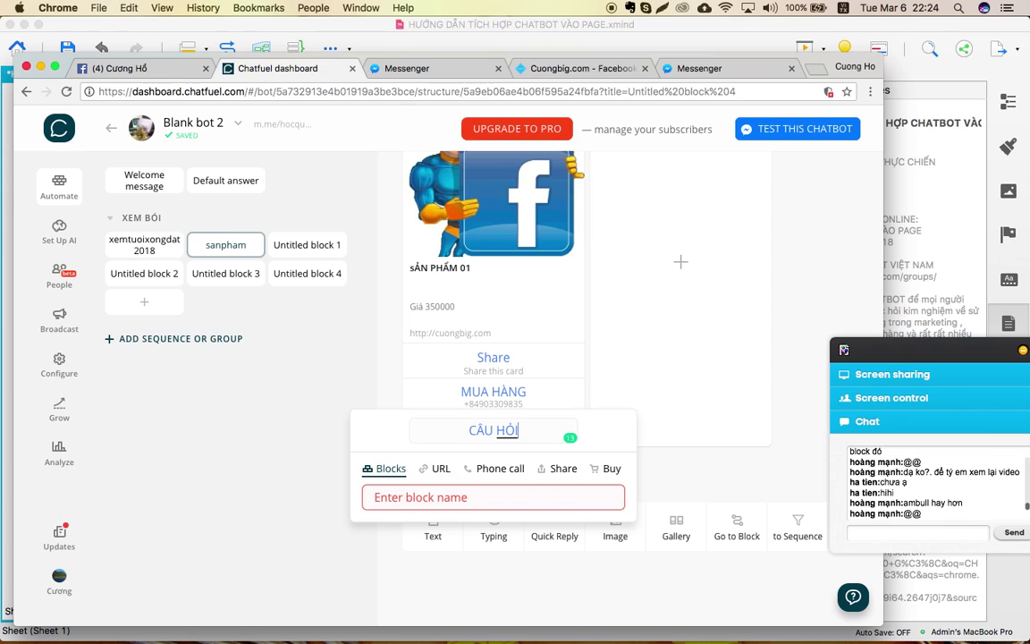
text( THƯƠNHG)
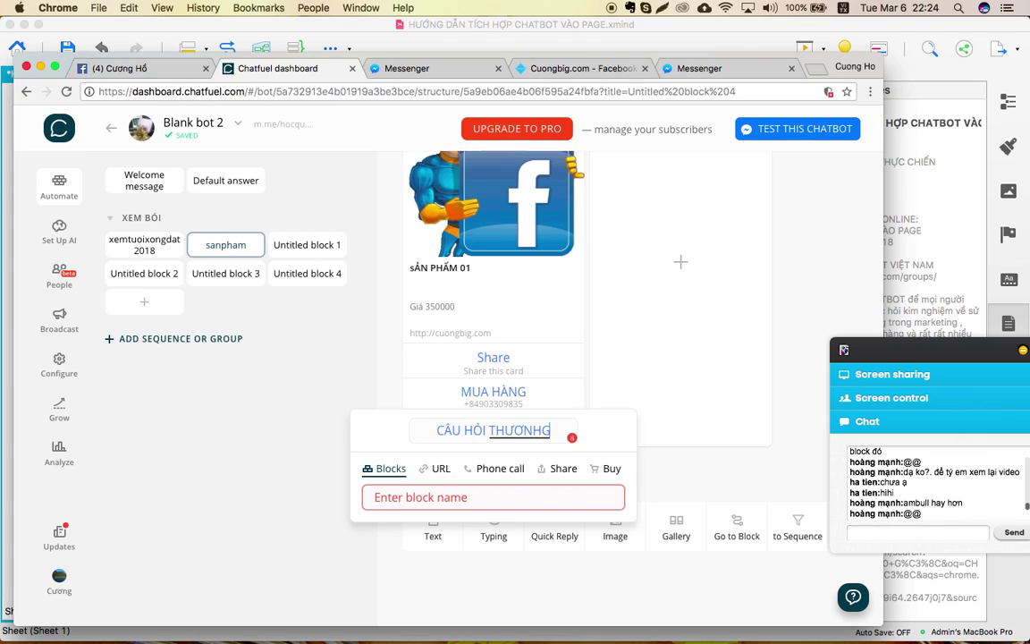
key(BackSpace)
key(BackSpace)
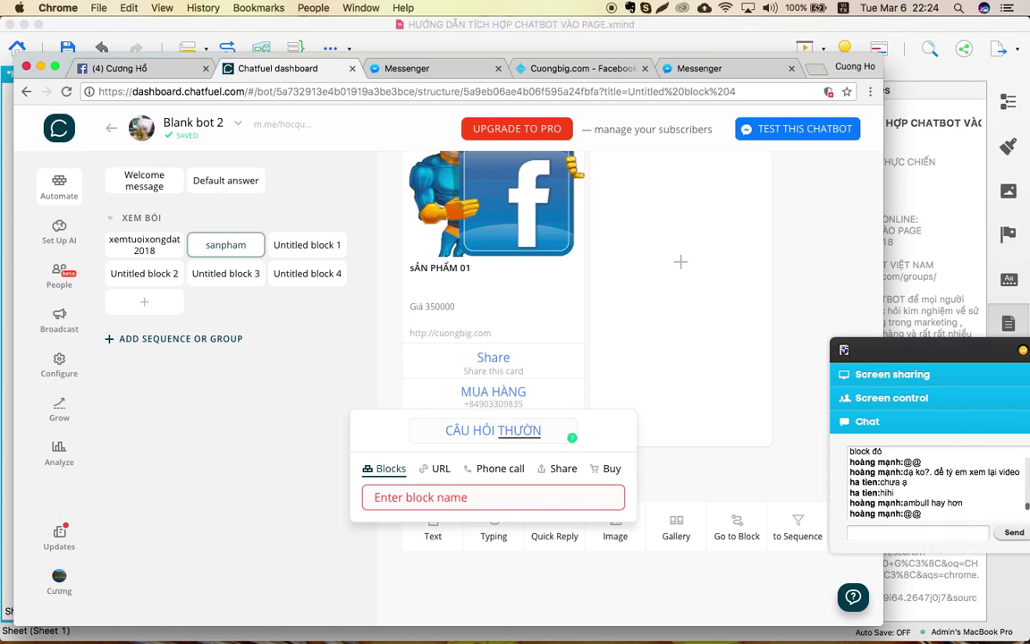
text(G GẢ)
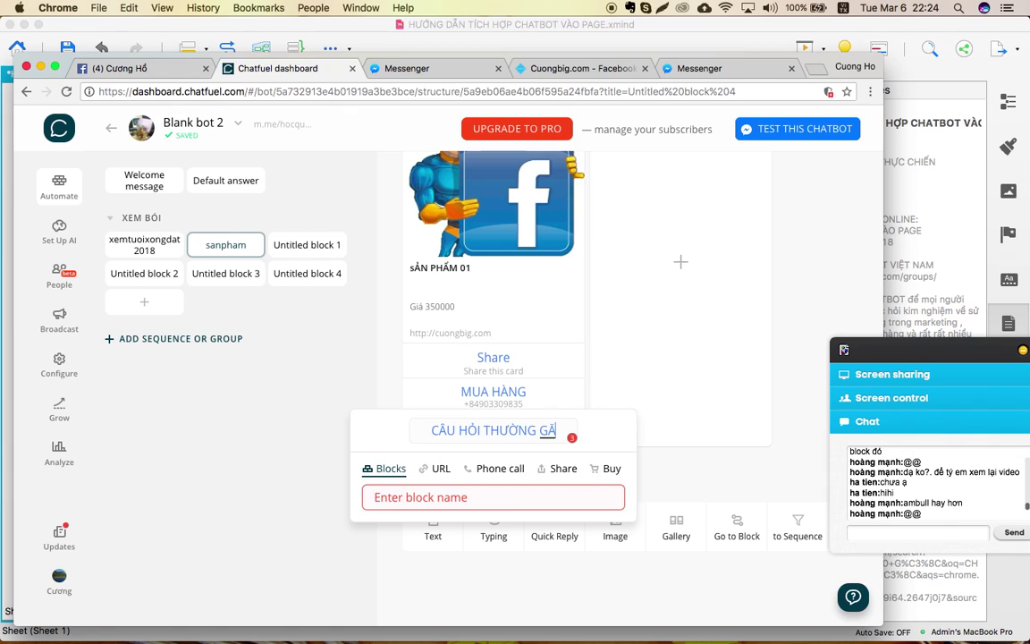
text(jp)
Create a new block CAUHOITHUONGHGAP as the button's target.
click(426, 499)
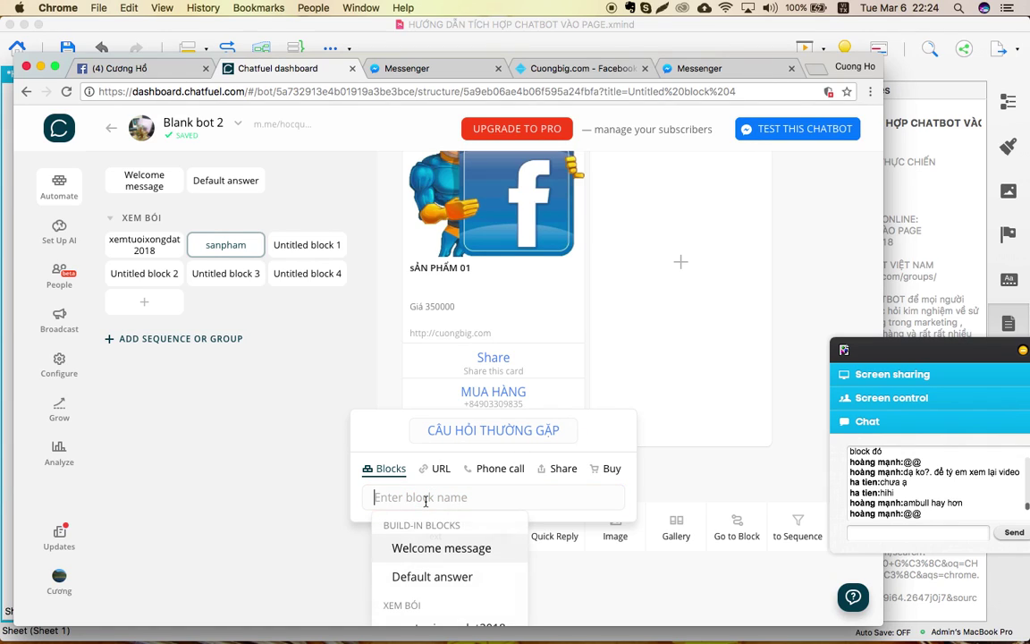
text(CÂU)
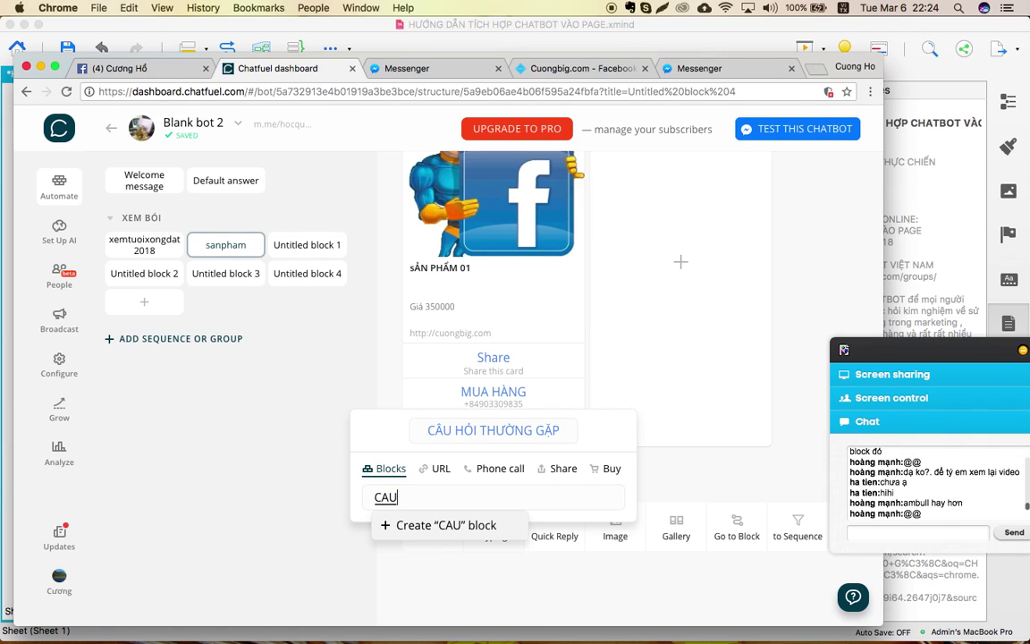
key(BackSpace)
key(BackSpace)
key(BackSpace)
text(CAUHOITHUONGHGAP)
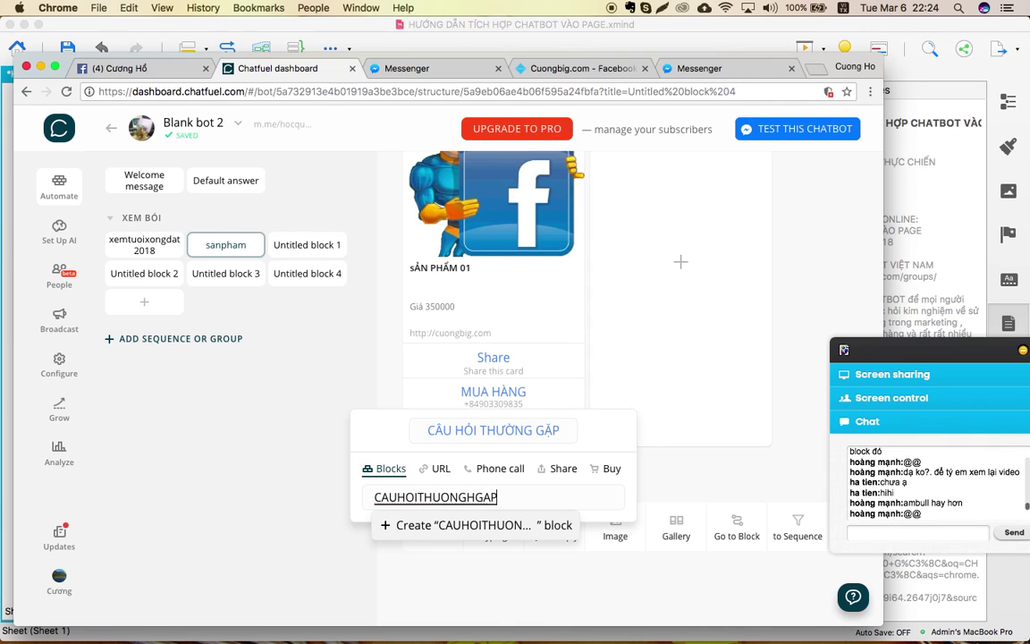
key(Return)
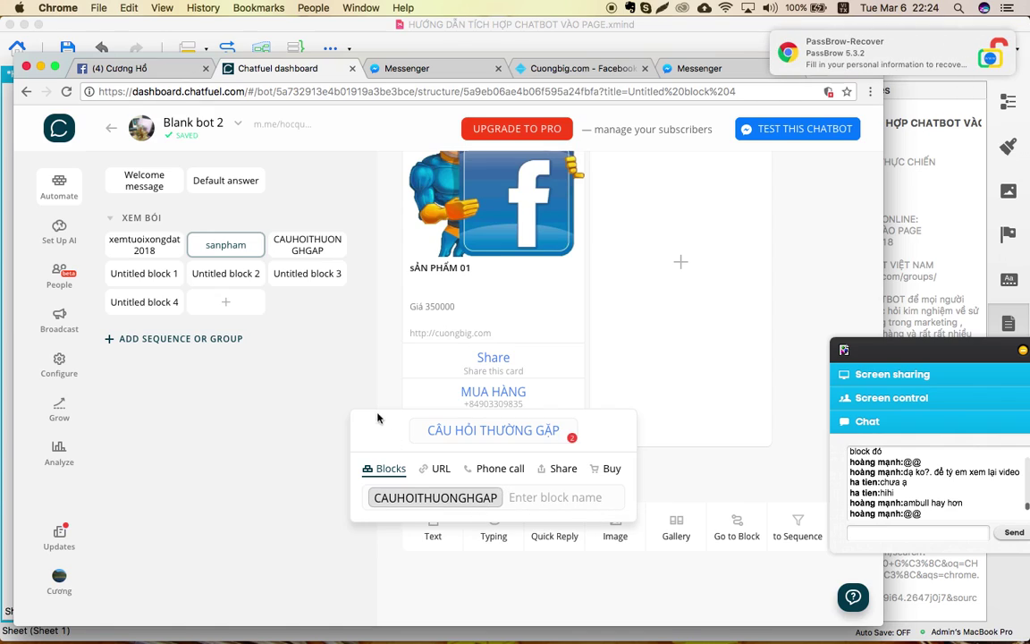
click(295, 423)
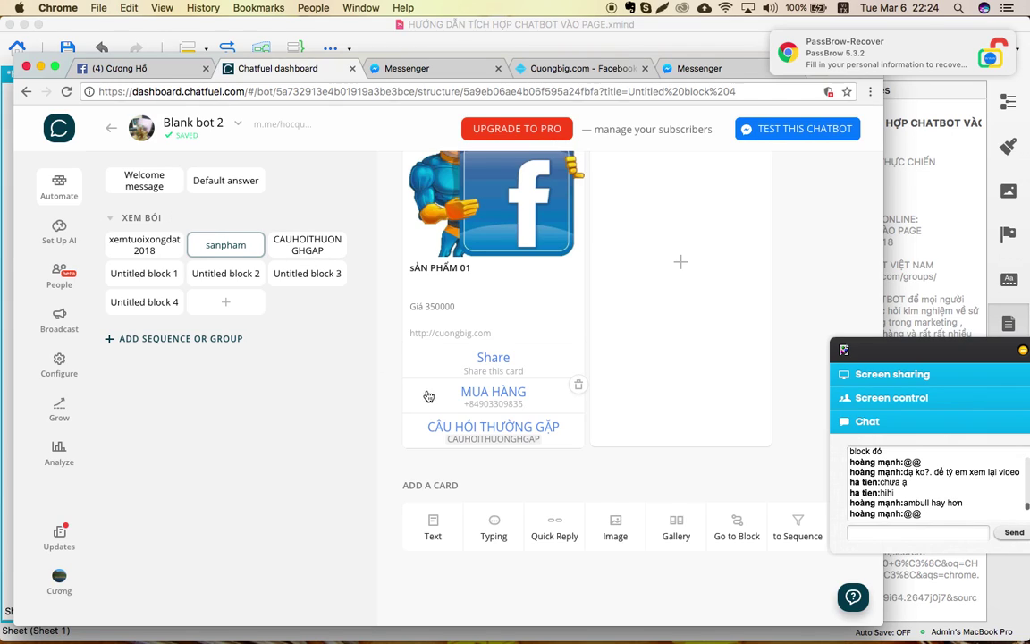
Relink the CÂU HỎI THƯỜNG GẶP button to CAUHOITHUONGHGAP from the block list.
click(528, 430)
click(504, 493)
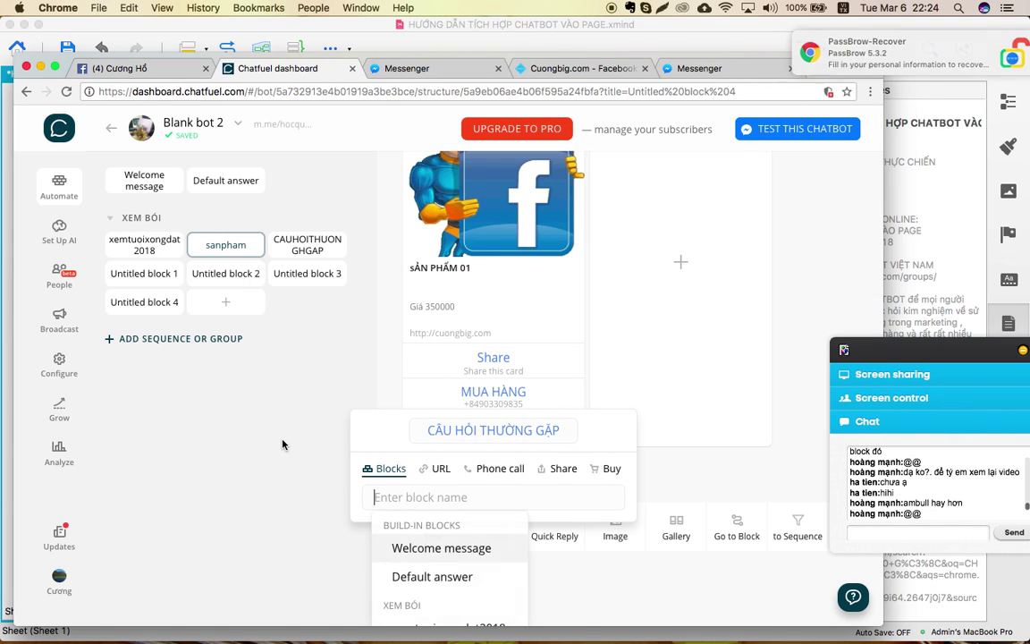
click(284, 442)
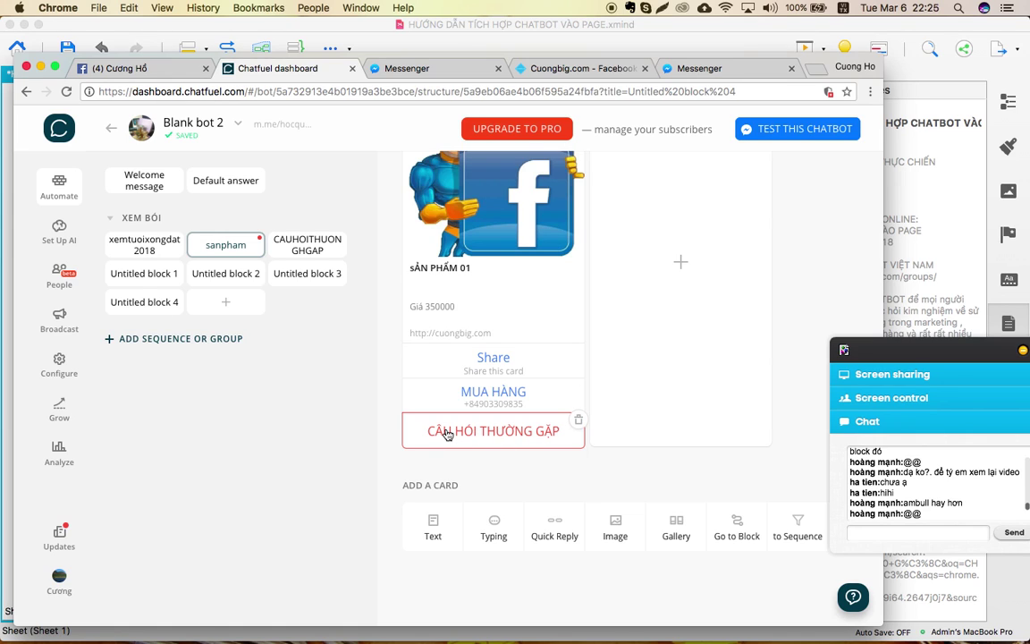
scroll(447, 434, up, 10)
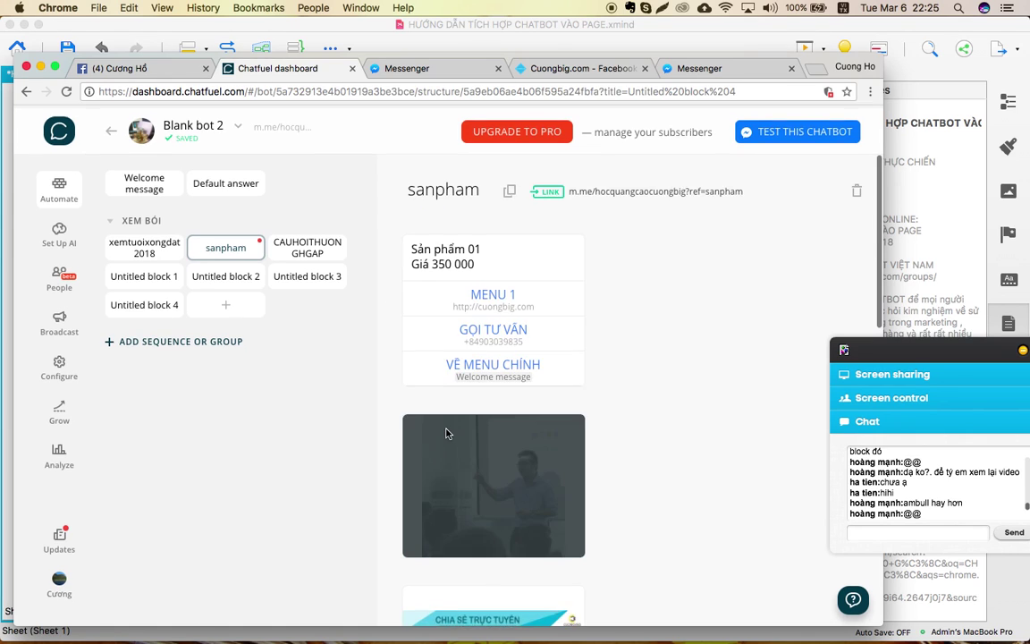
scroll(448, 433, down, 9)
scroll(448, 435, up, 2)
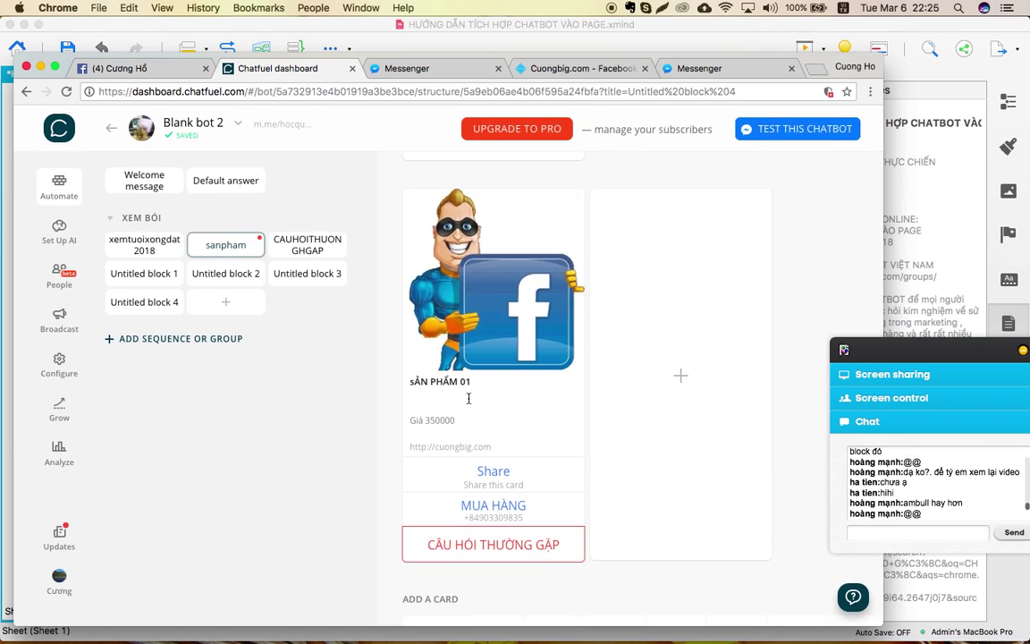
scroll(492, 547, down, 4)
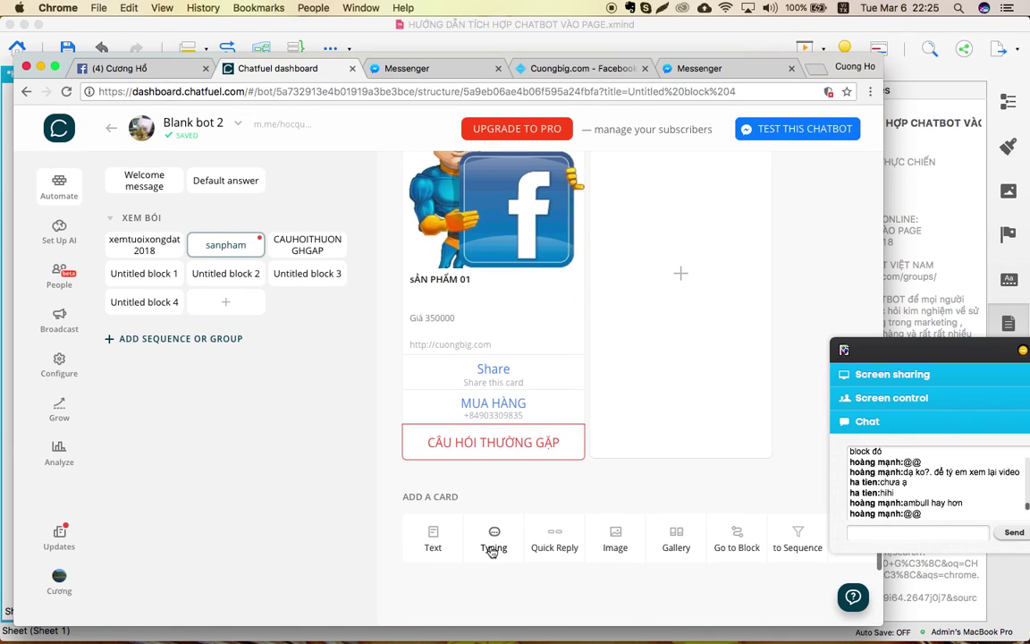
click(501, 447)
click(438, 507)
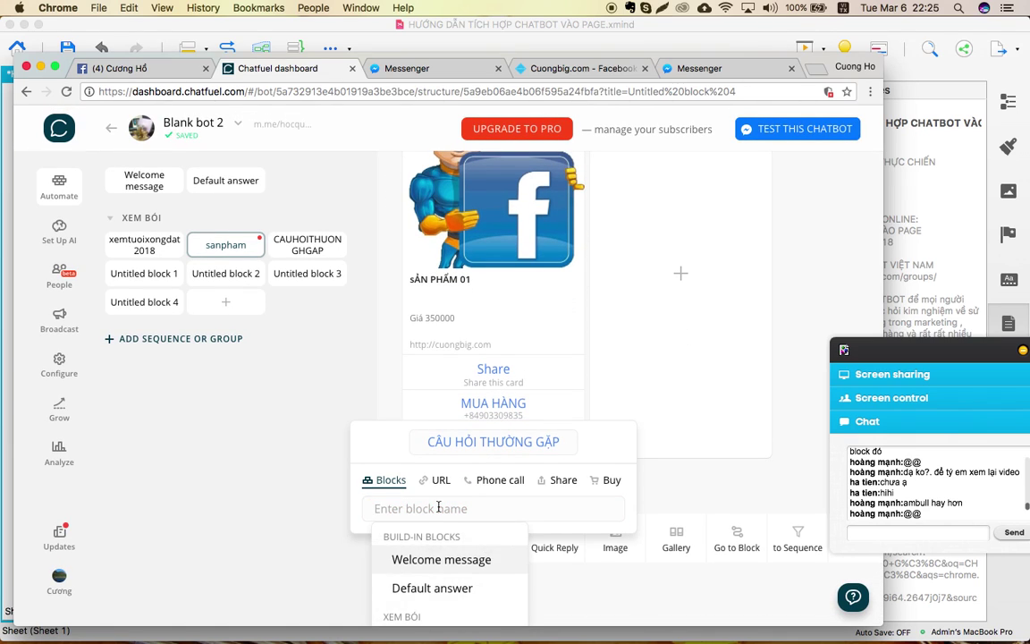
scroll(438, 507, down, 5)
click(435, 492)
click(348, 498)
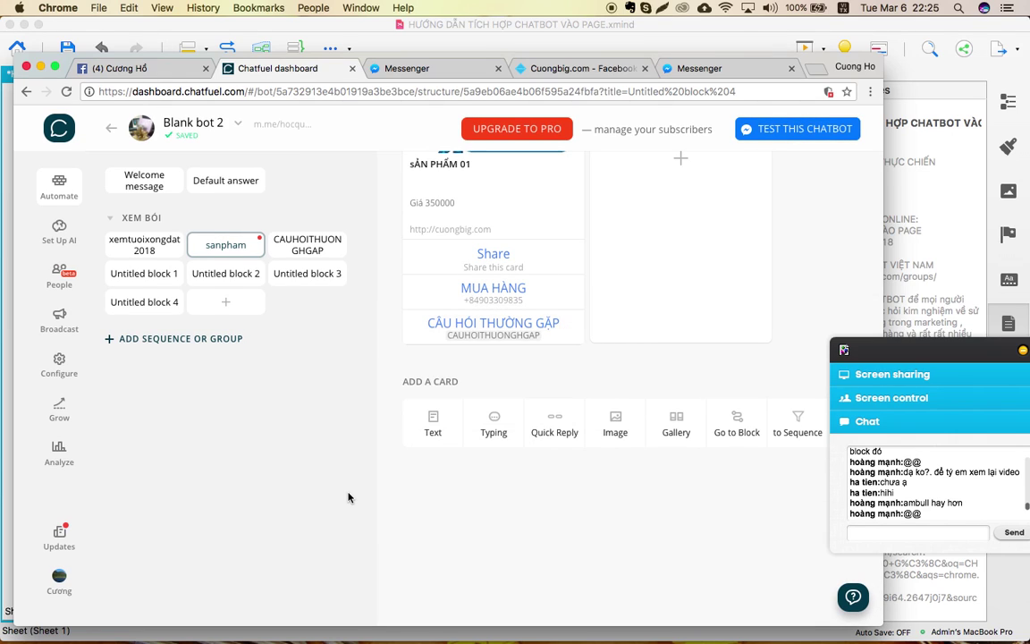
scroll(349, 498, up, 5)
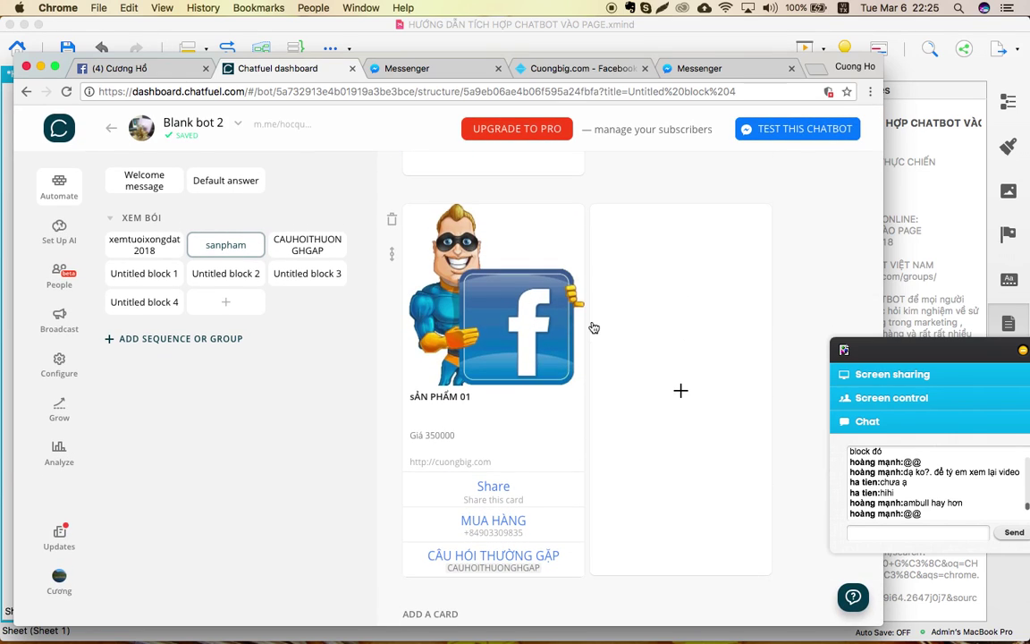
Add a new gallery card and upload the banner image to it.
click(688, 321)
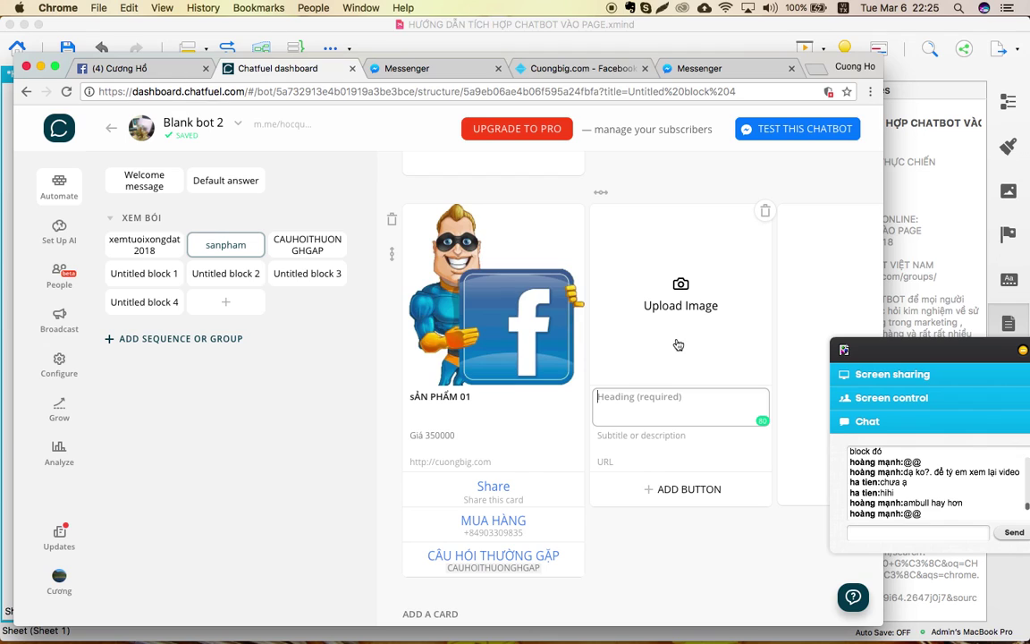
click(762, 349)
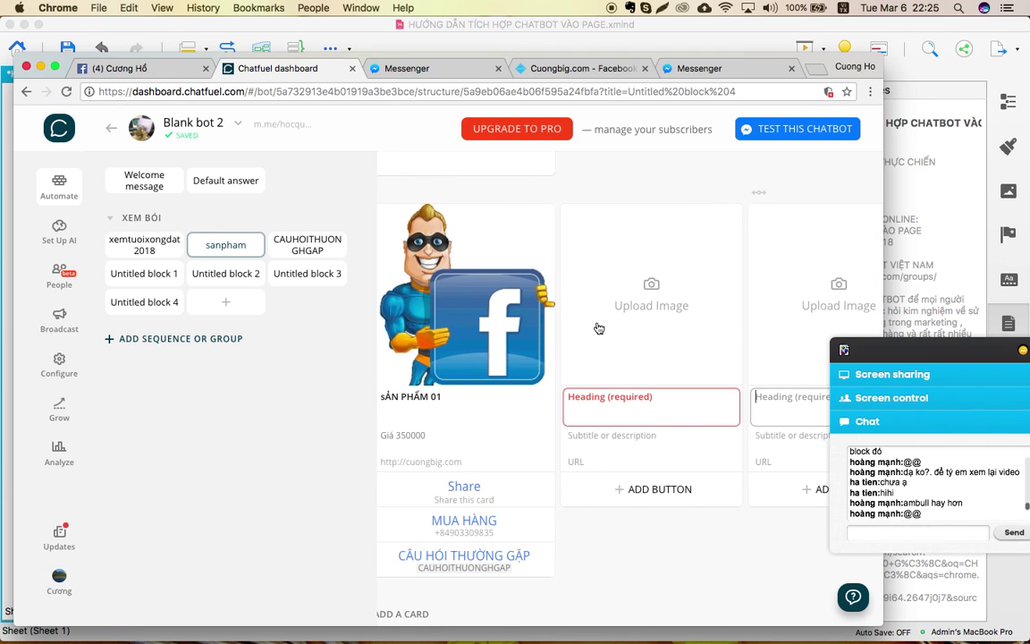
click(677, 289)
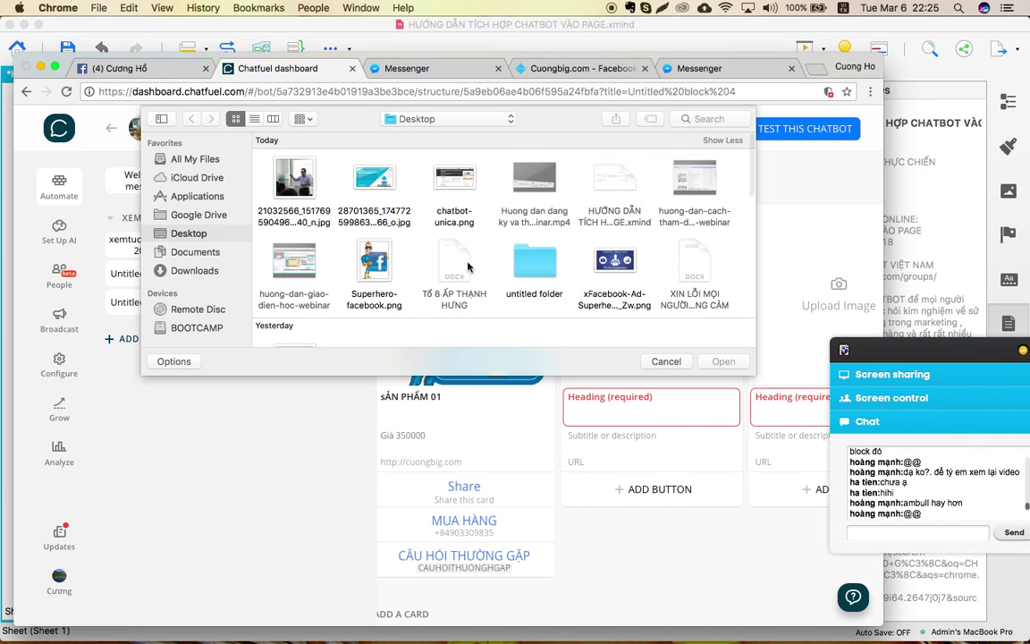
double_click(375, 184)
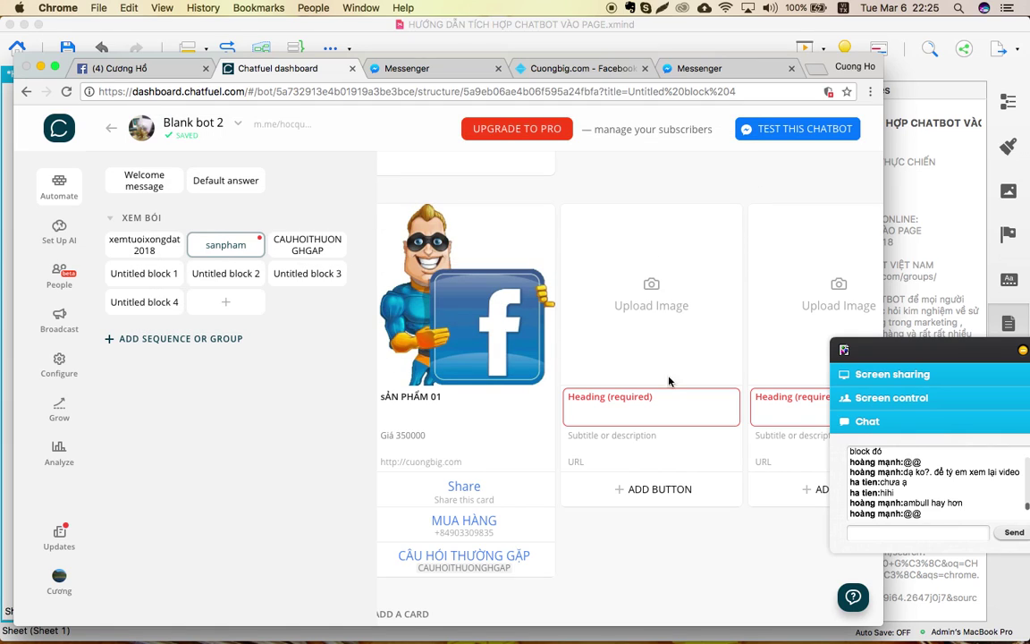
text(dEMO)
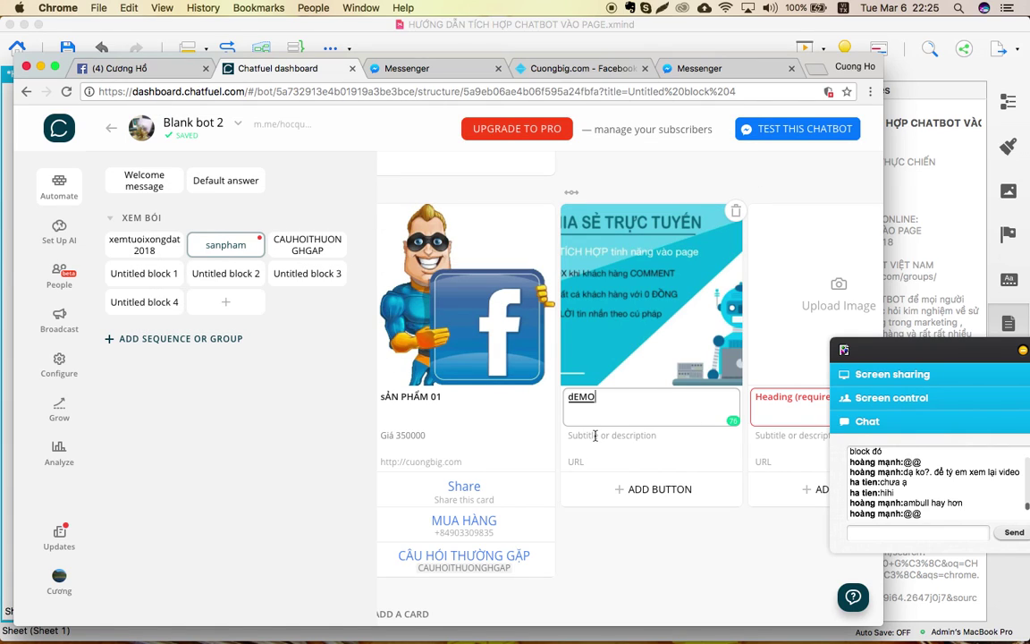
click(595, 435)
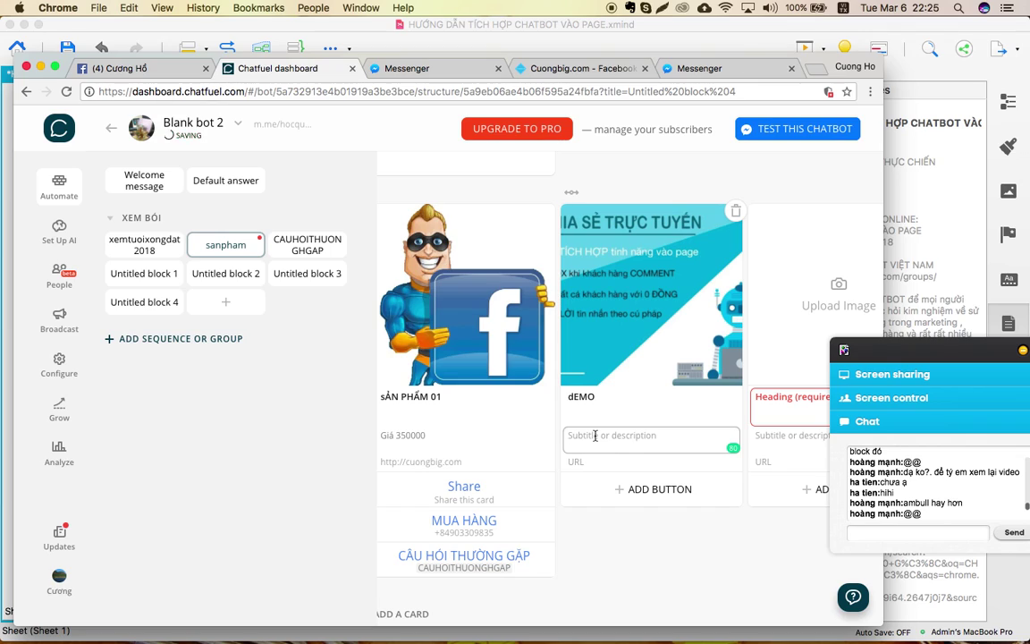
text(250000)
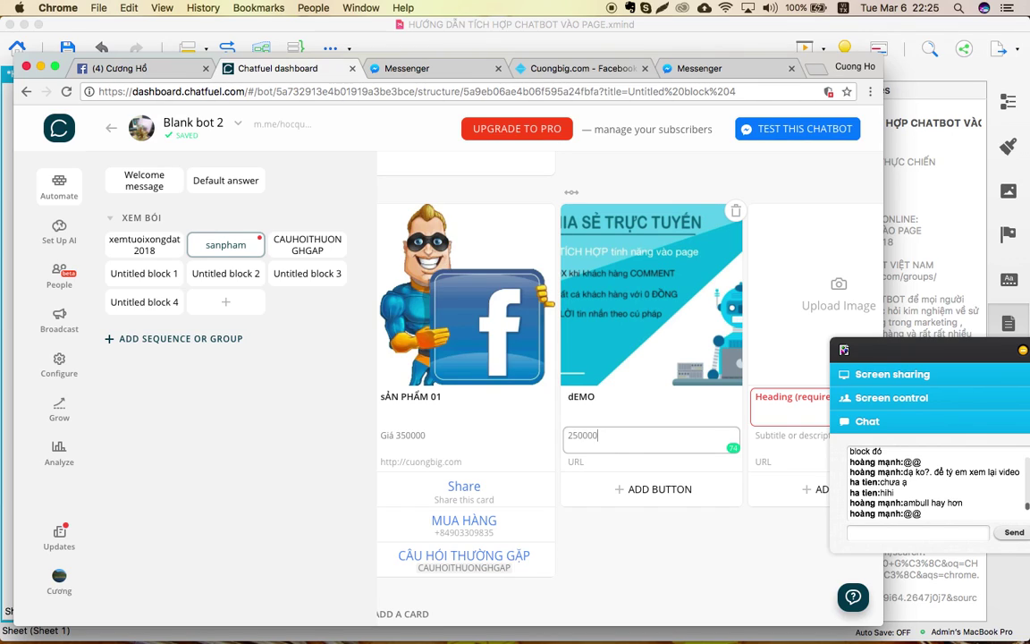
click(590, 462)
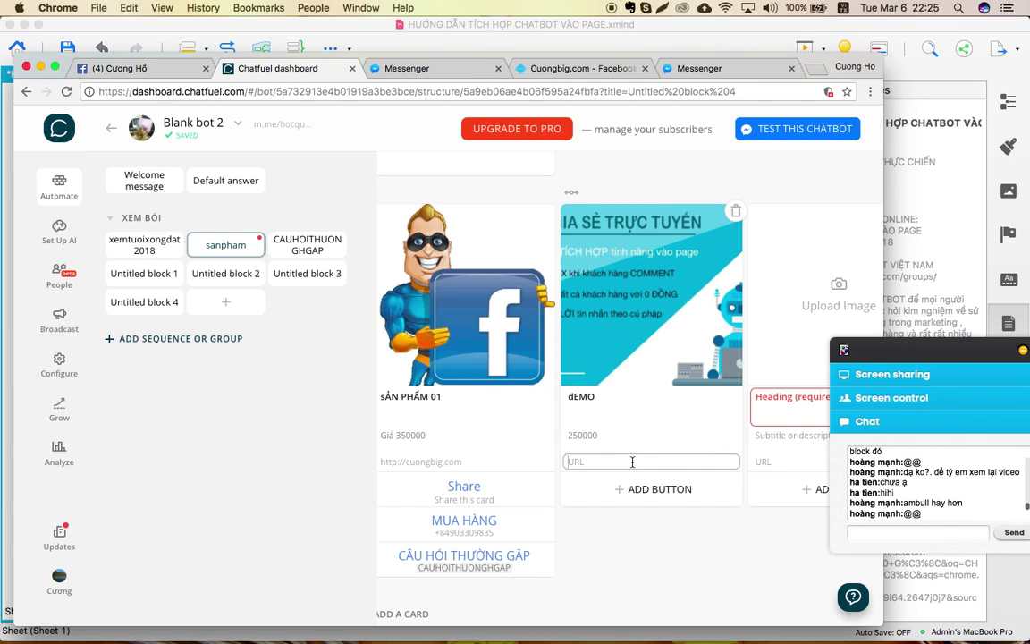
scroll(573, 286, left, 2)
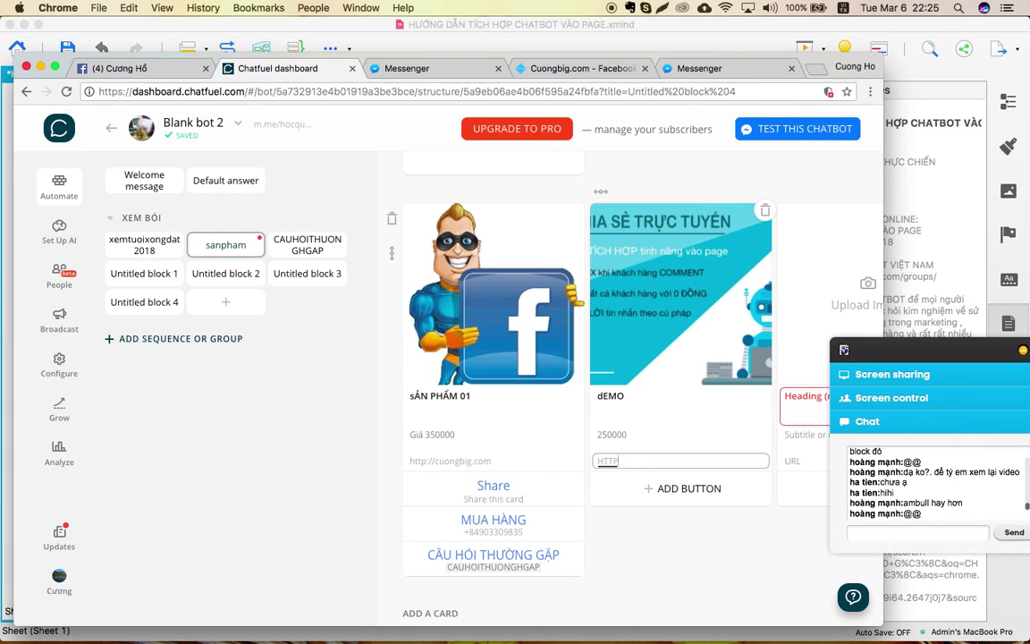
text(://CUONGBIG.COM)
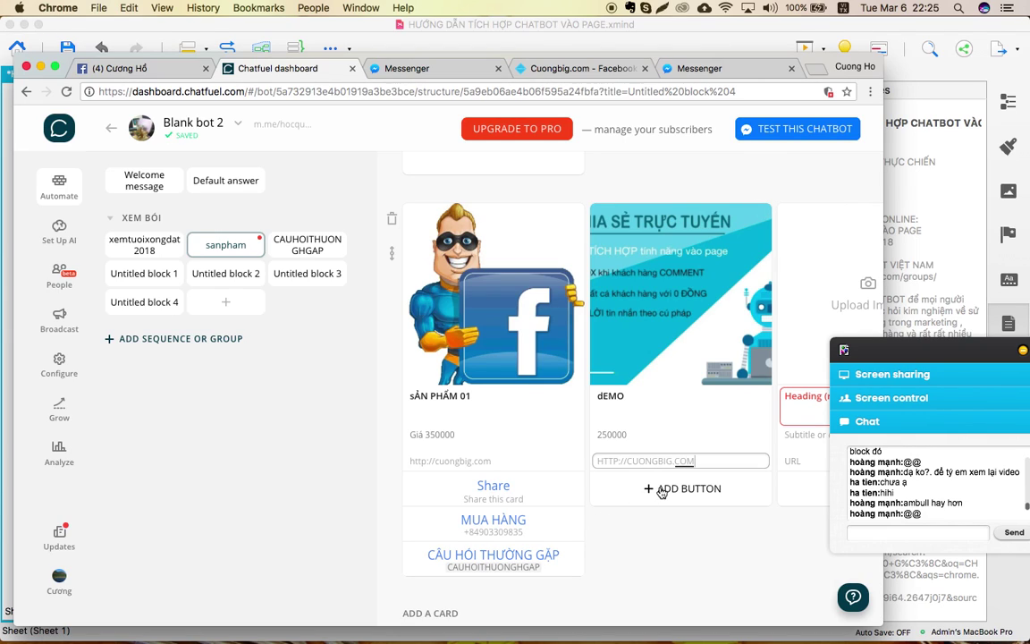
Add a Share button to the dEMO card.
click(660, 490)
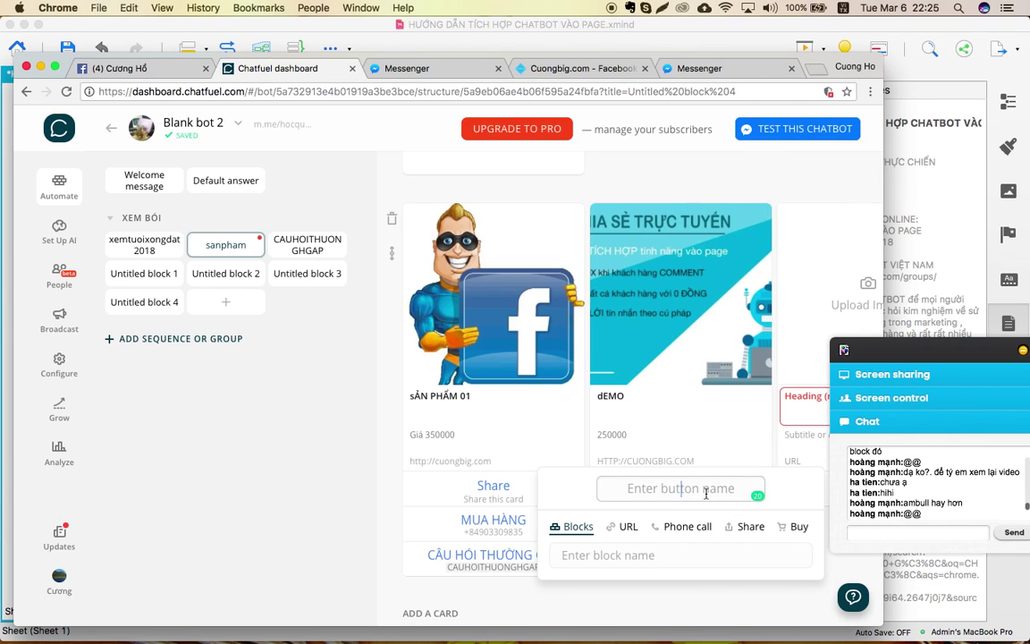
click(745, 528)
click(387, 517)
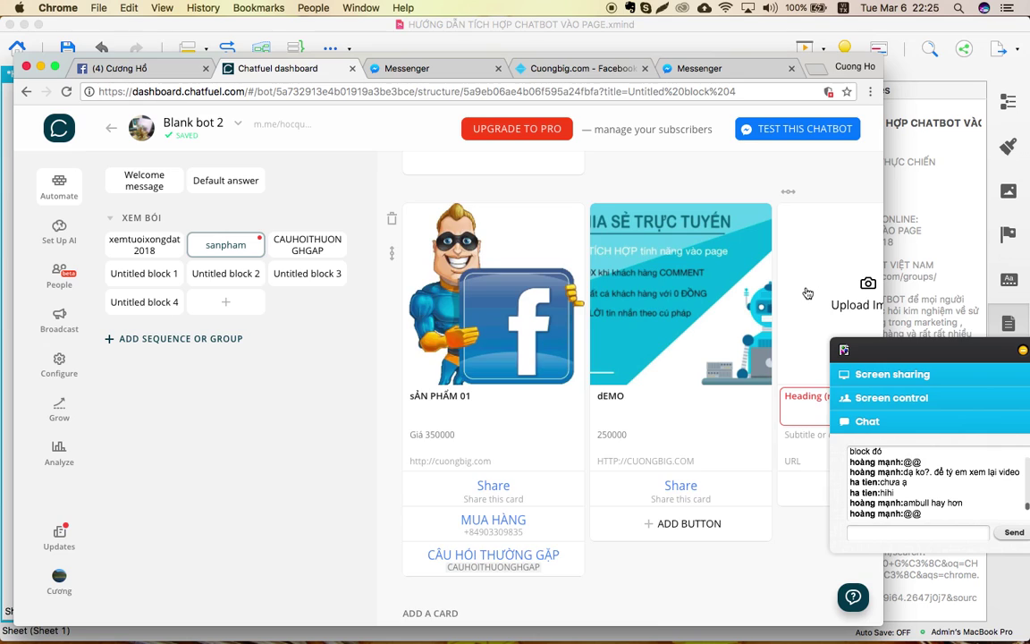
Delete the empty third gallery card.
scroll(807, 293, right, 4)
click(804, 210)
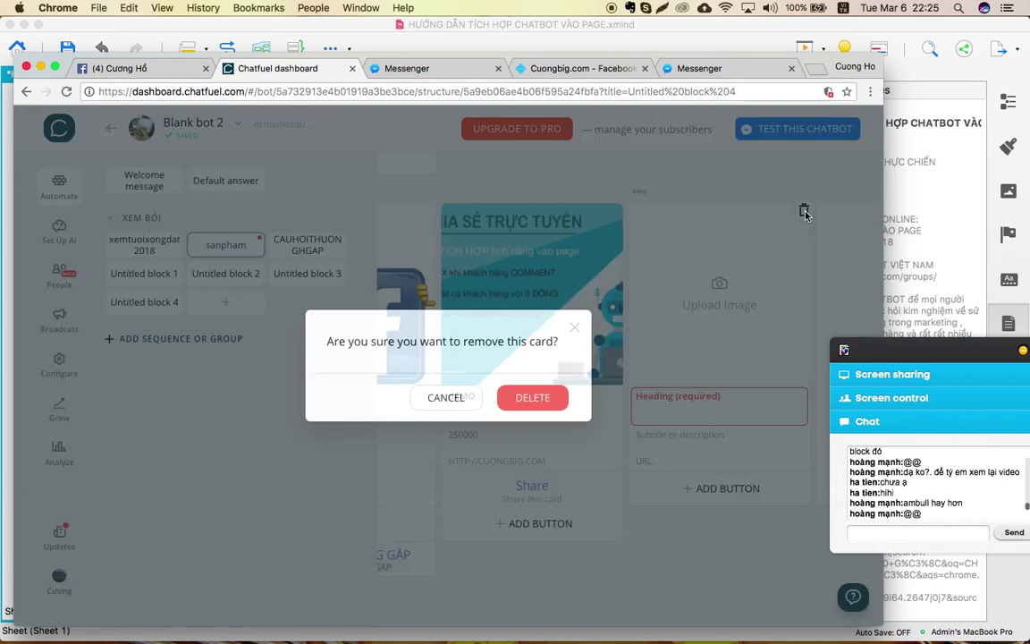
click(534, 398)
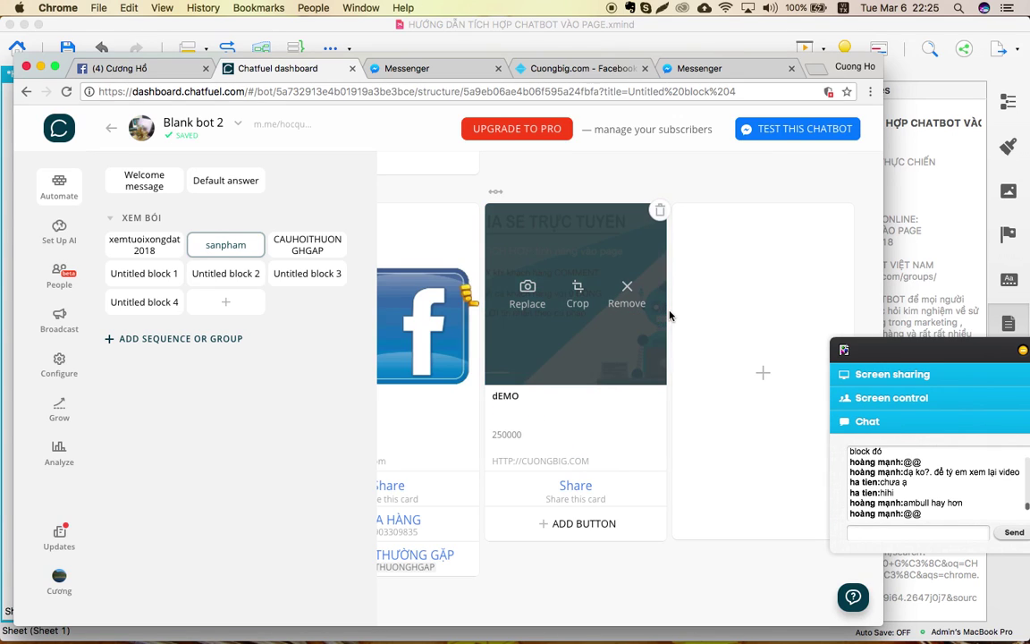
scroll(670, 315, left, 4)
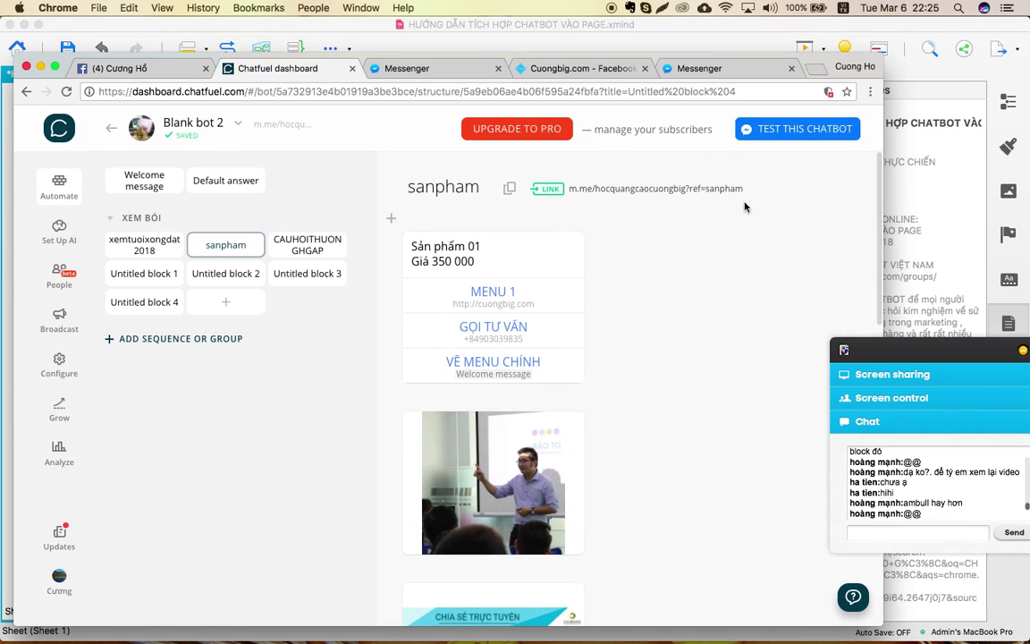
Open the bot's m.me link in Messenger, close old tabs, and decline translation.
click(657, 192)
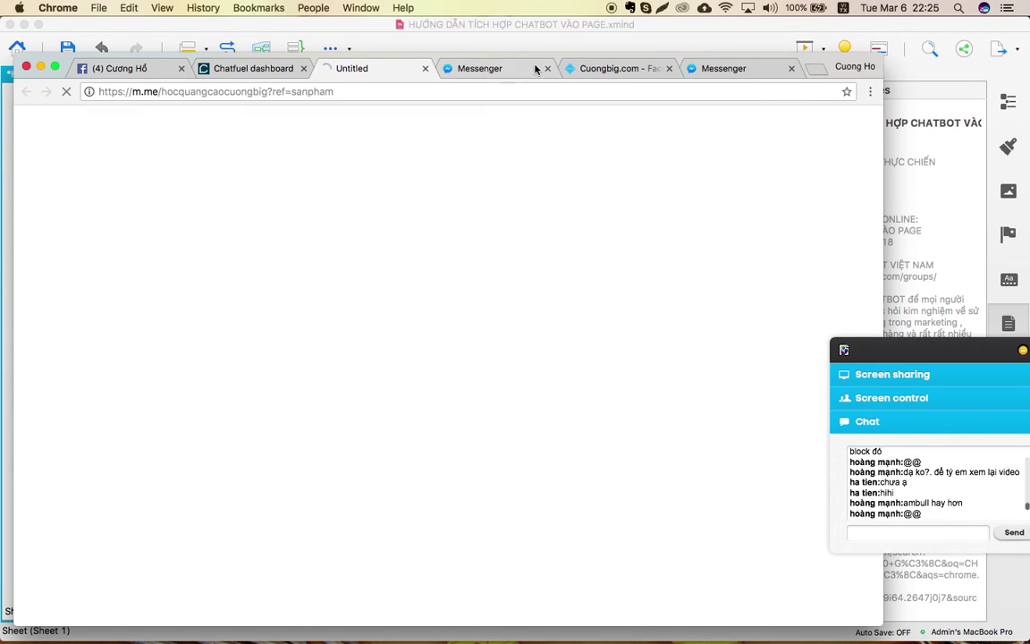
click(546, 68)
click(546, 69)
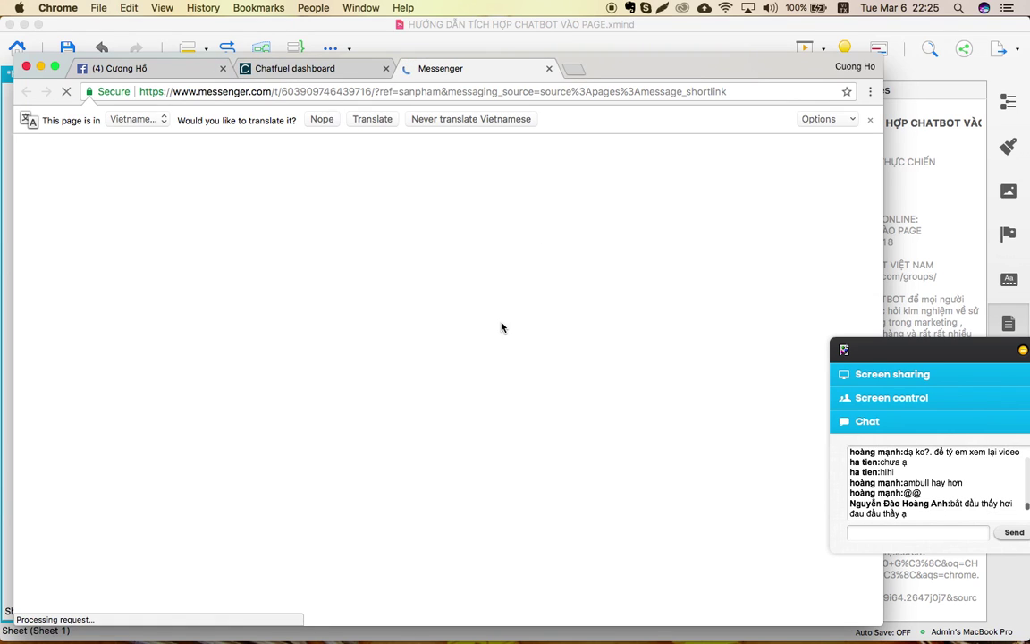
click(870, 125)
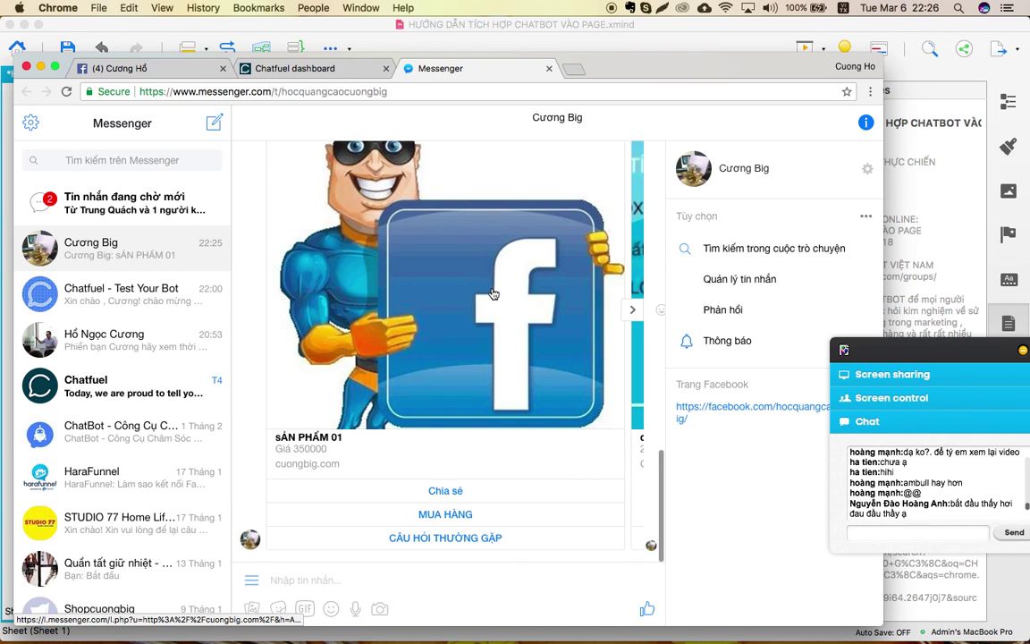
Scroll to the bot's gallery reply and flip between the SẢN PHẨM 01 and dEMO cards.
scroll(492, 294, up, 10)
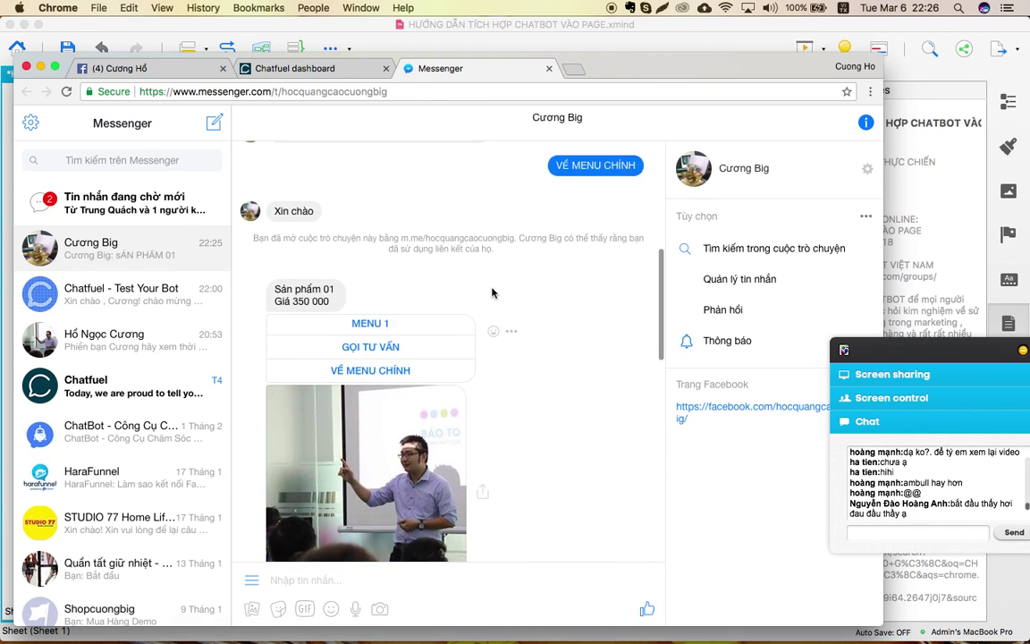
scroll(492, 293, down, 10)
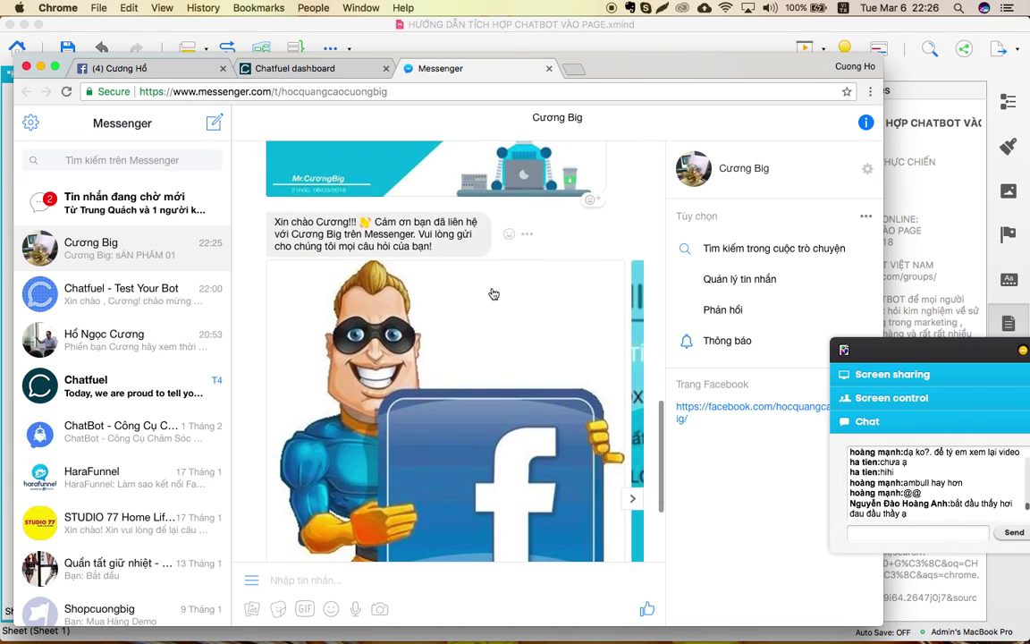
scroll(493, 295, down, 4)
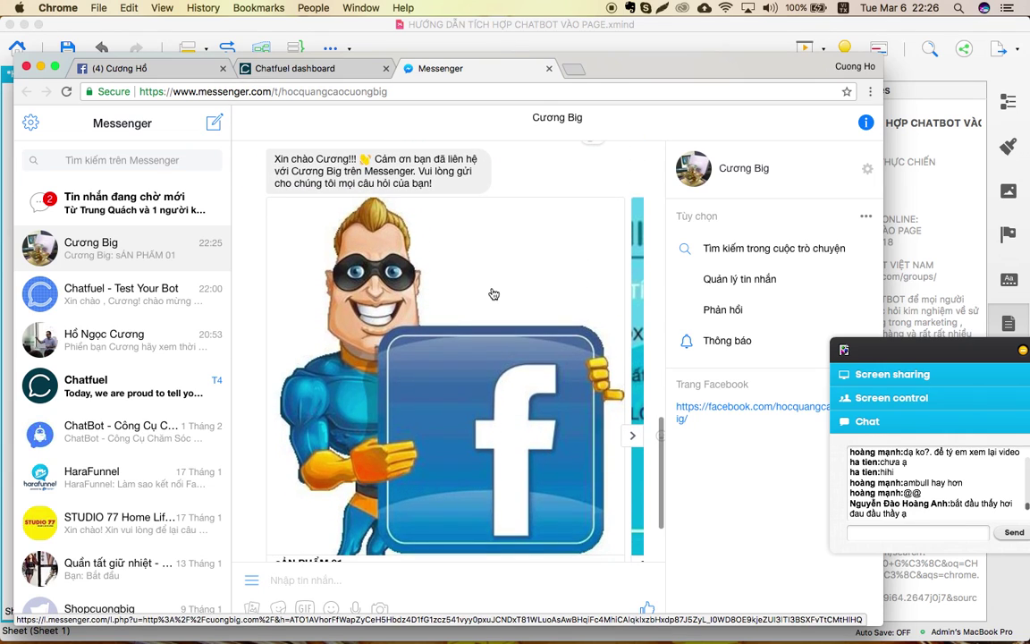
scroll(493, 294, down, 1)
scroll(492, 294, down, 4)
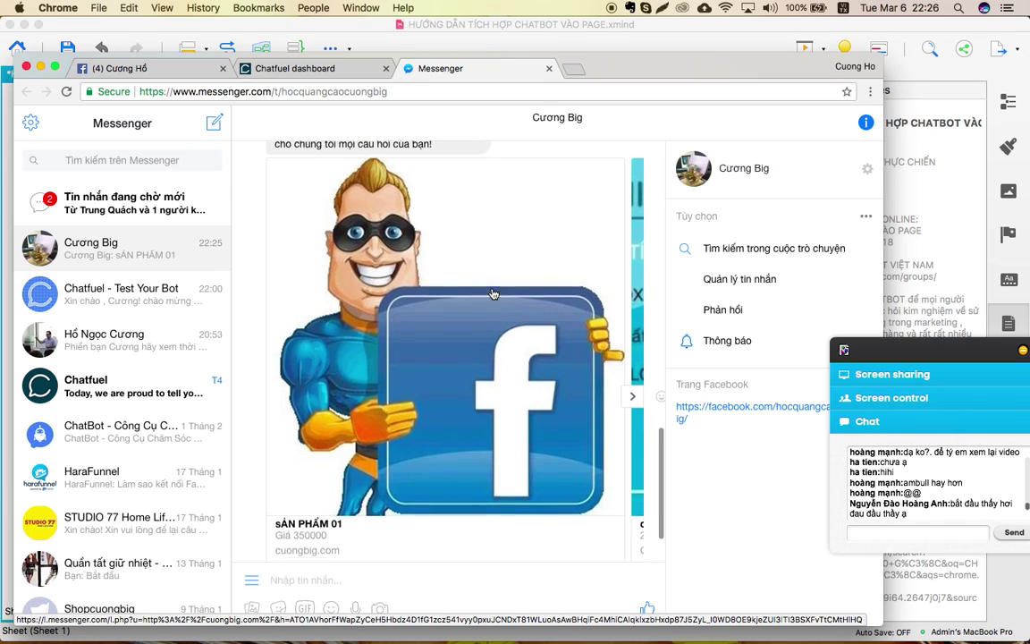
click(632, 358)
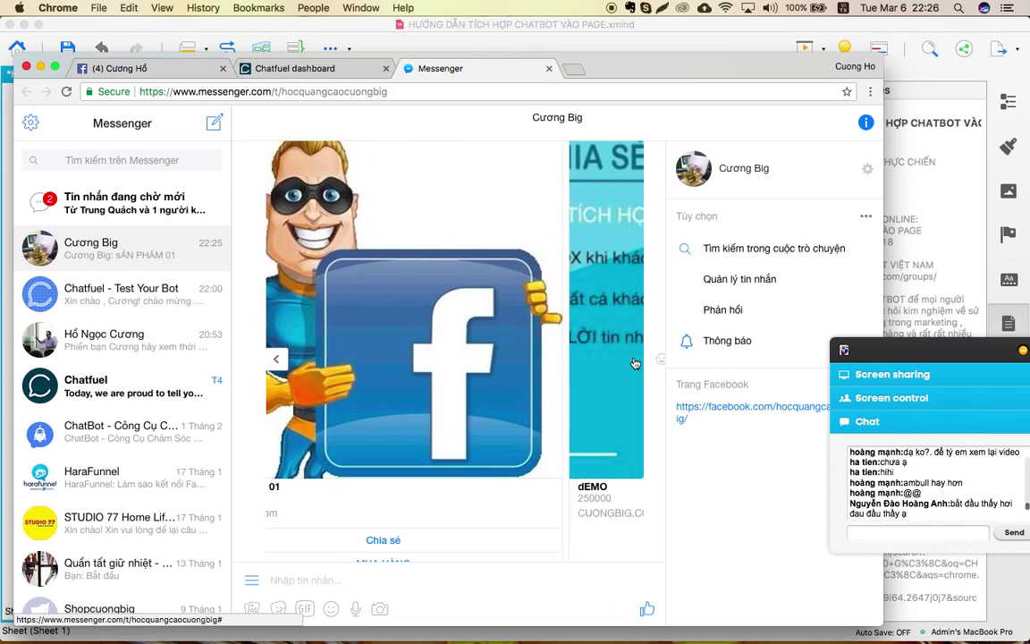
click(276, 358)
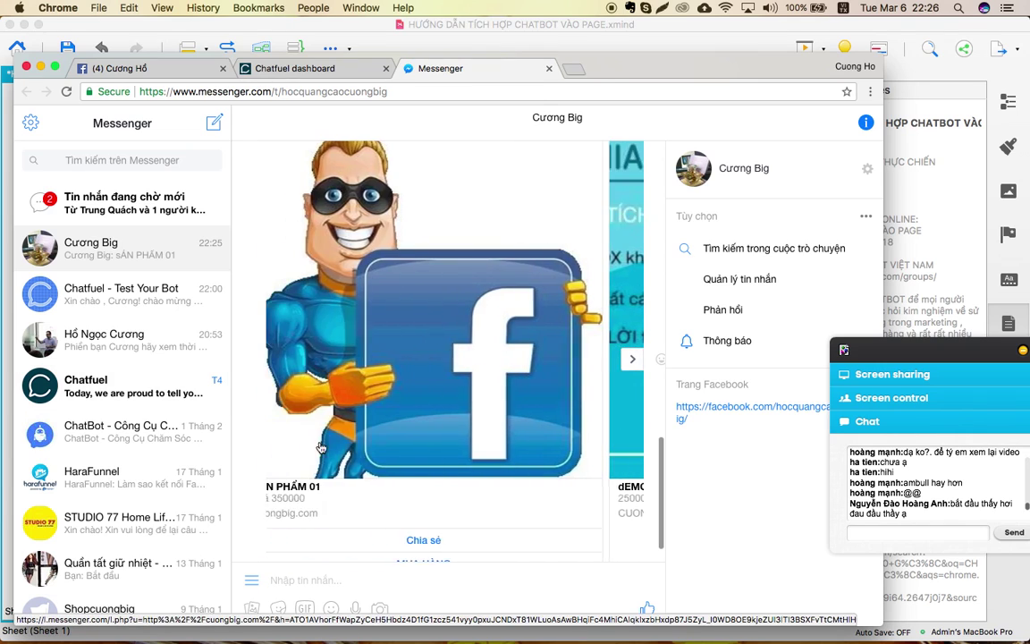
Try Chia sẻ on the SẢN PHẨM 01 card, then cancel with Hủy.
scroll(458, 471, down, 3)
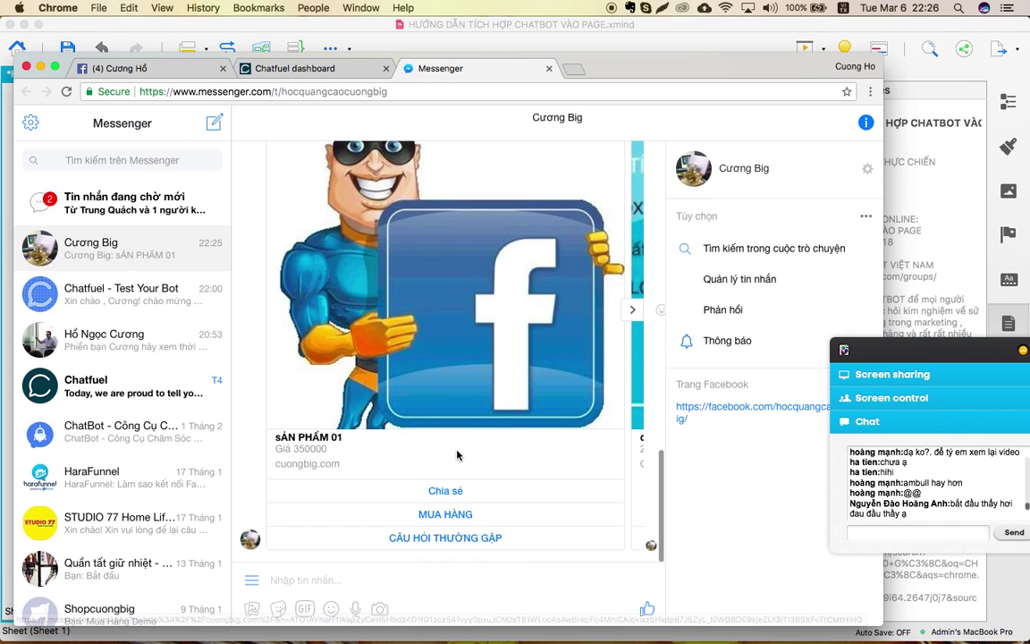
click(445, 491)
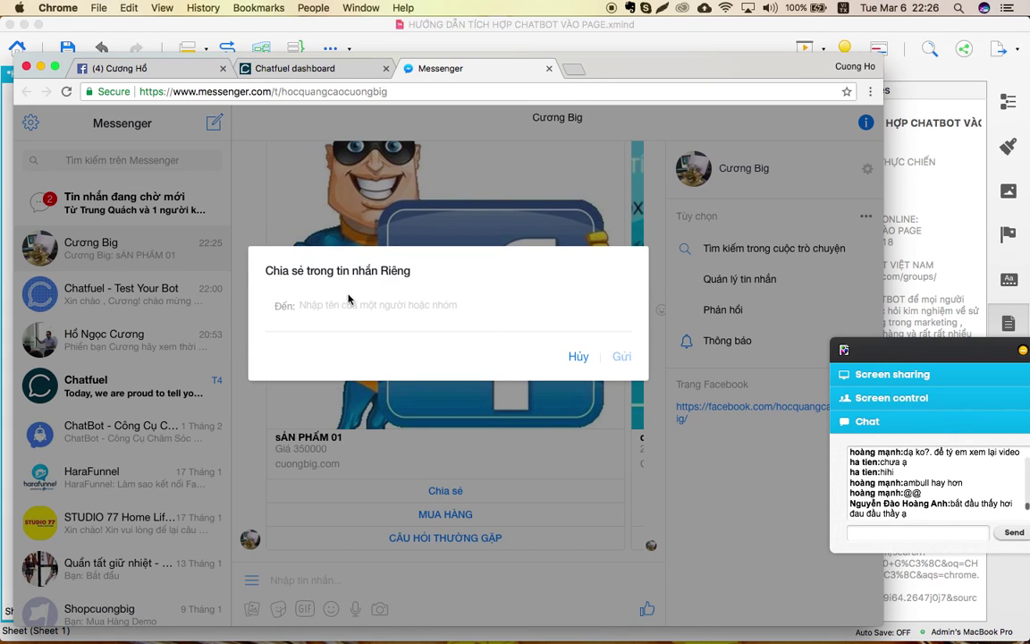
click(579, 357)
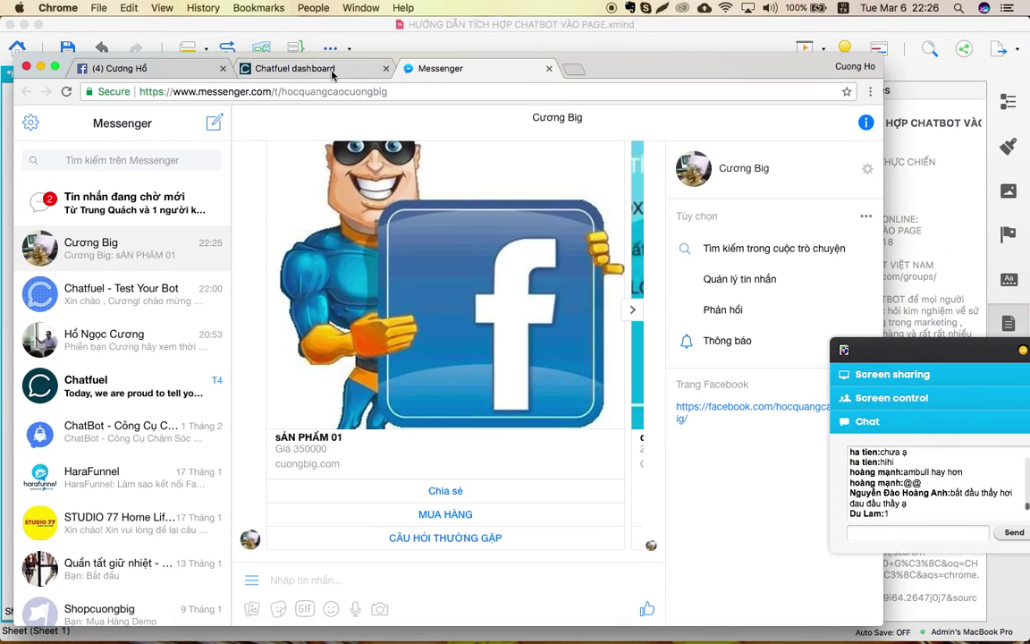
Delete the dEMO gallery card from the sanpham block.
click(331, 70)
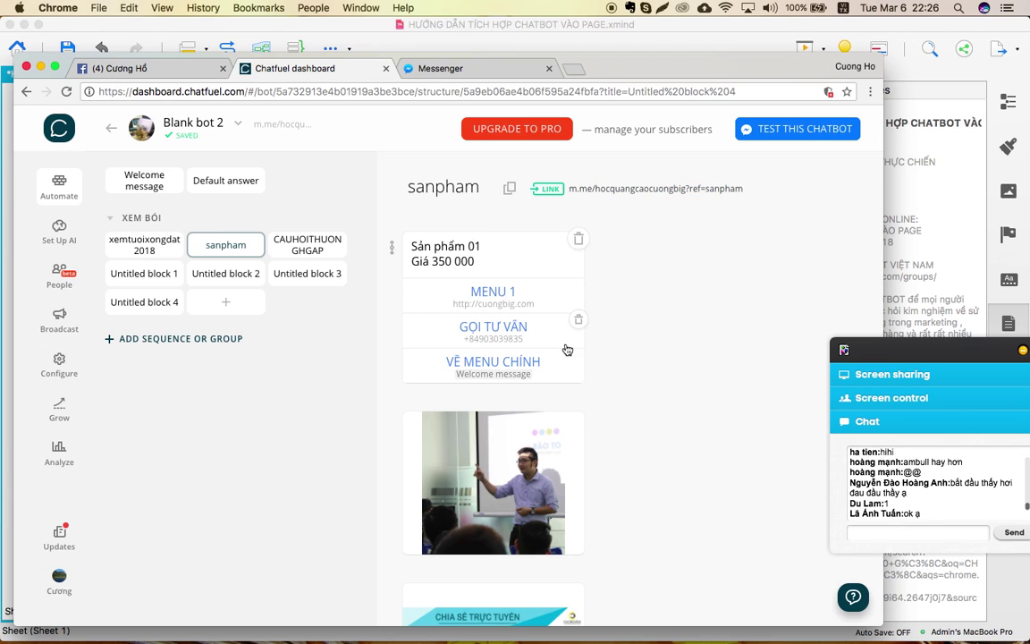
scroll(510, 426, down, 10)
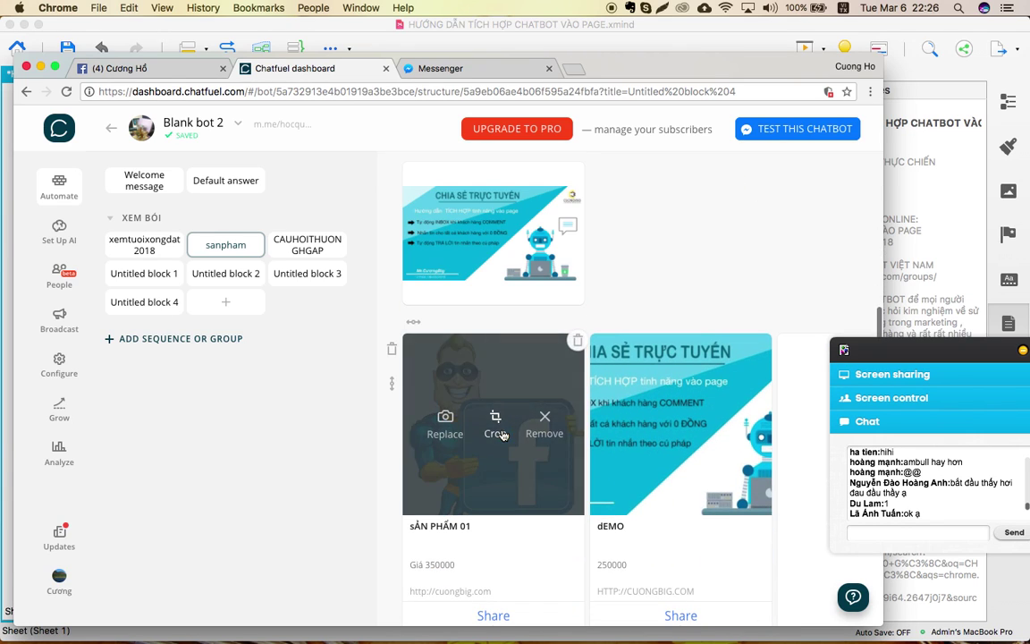
scroll(591, 285, up, 3)
scroll(591, 285, down, 5)
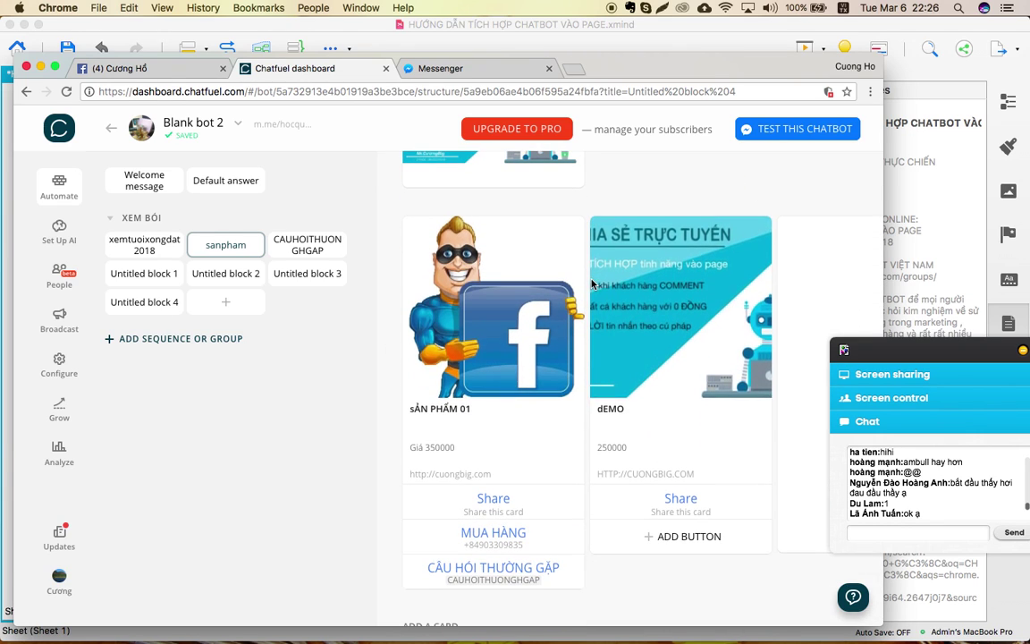
scroll(592, 284, down, 2)
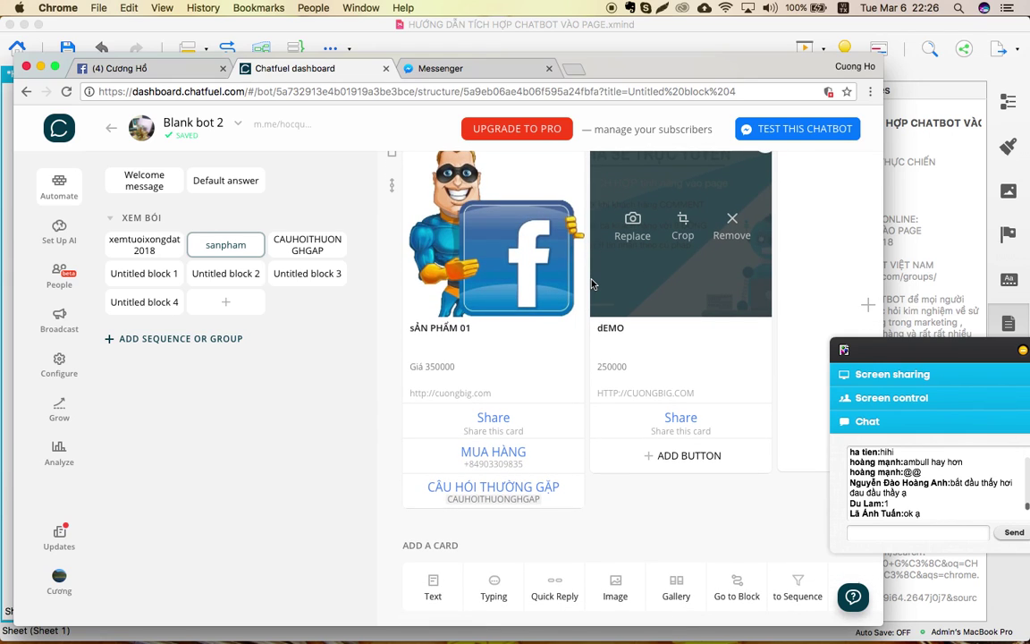
scroll(591, 284, down, 3)
scroll(592, 284, up, 4)
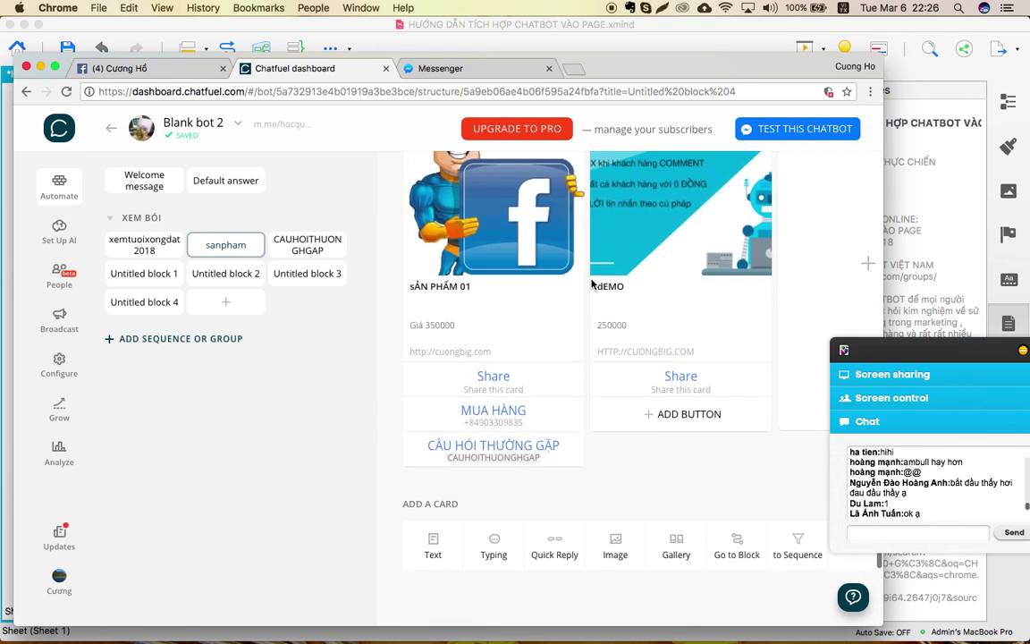
scroll(591, 284, up, 5)
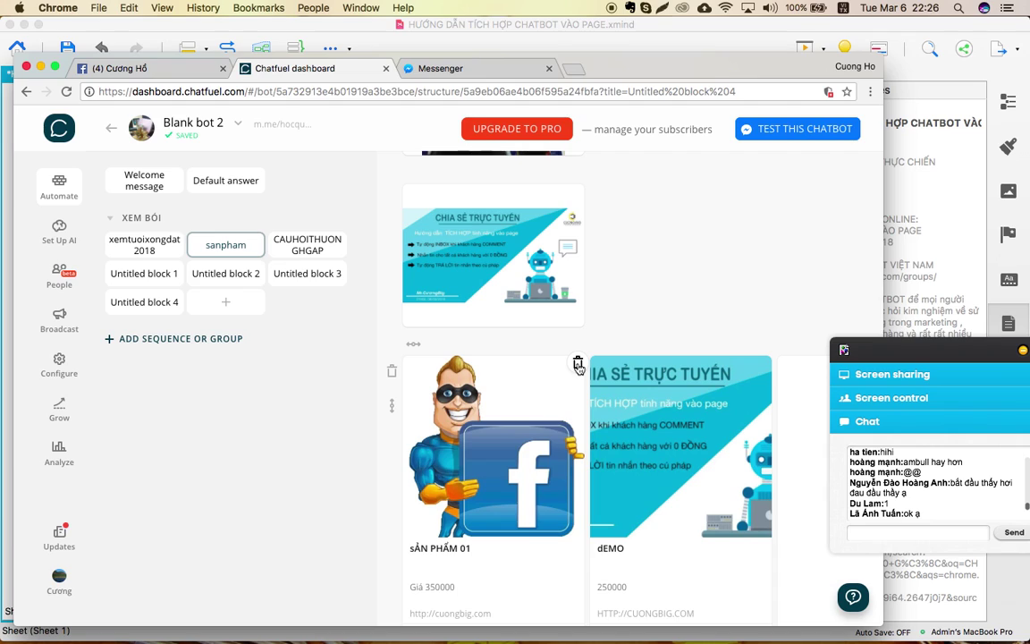
click(578, 364)
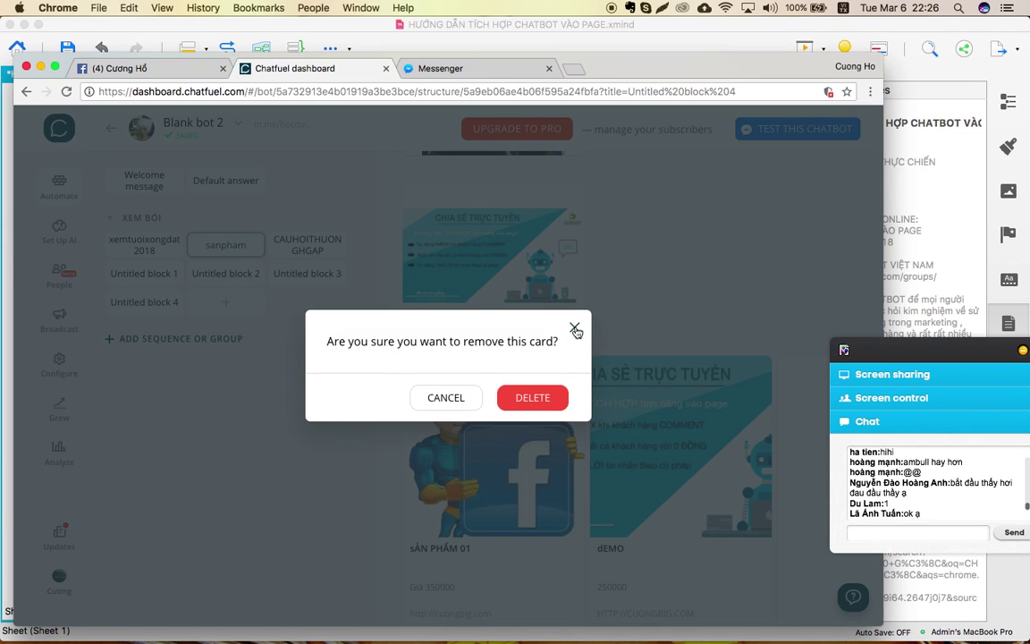
click(440, 408)
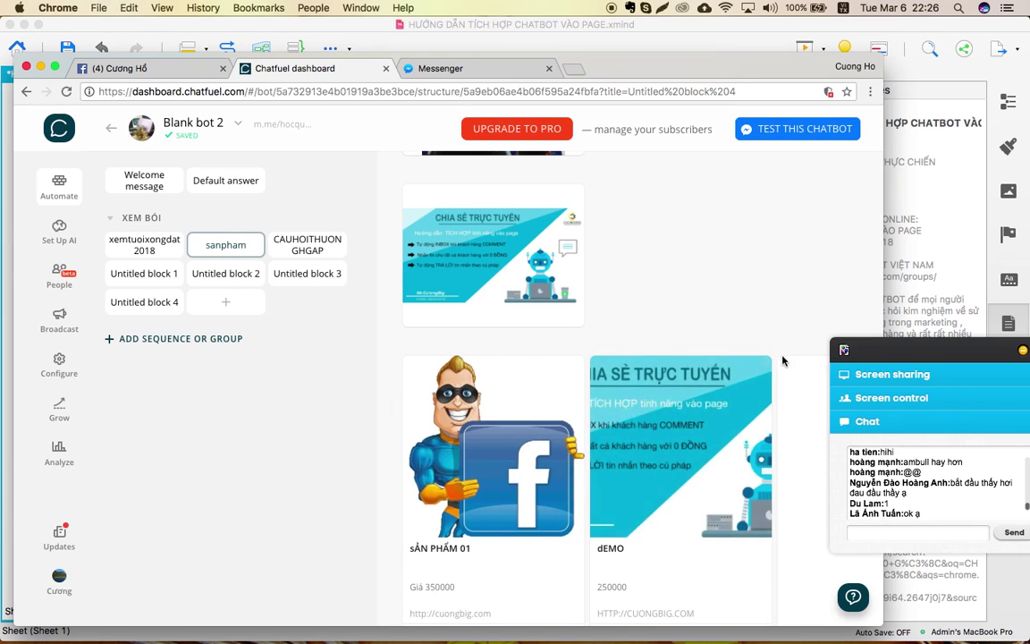
click(764, 365)
click(557, 404)
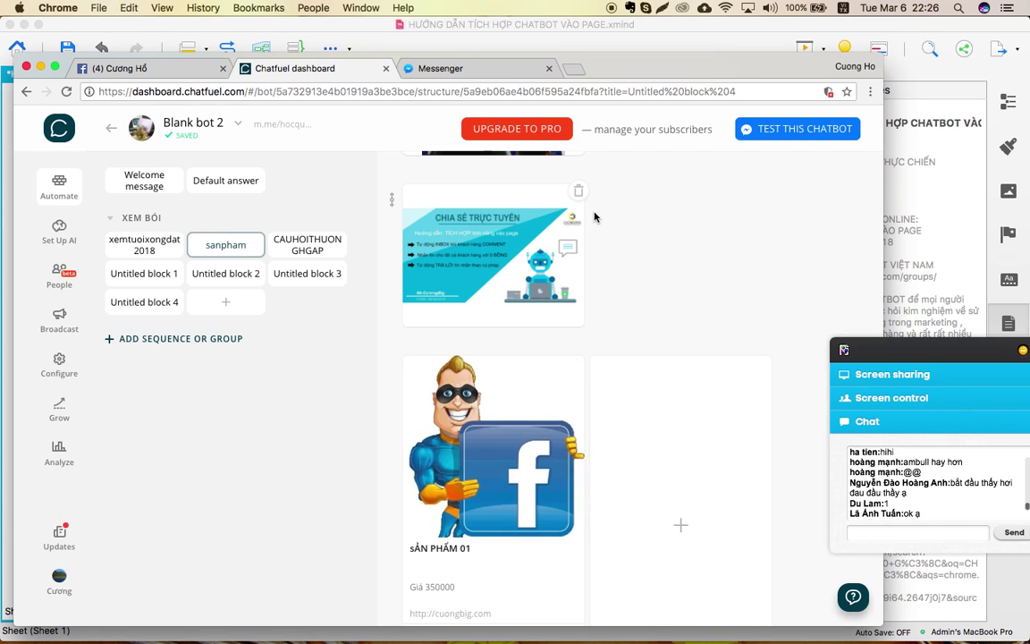
Delete the sharing banner image card and the classroom photo card.
click(580, 190)
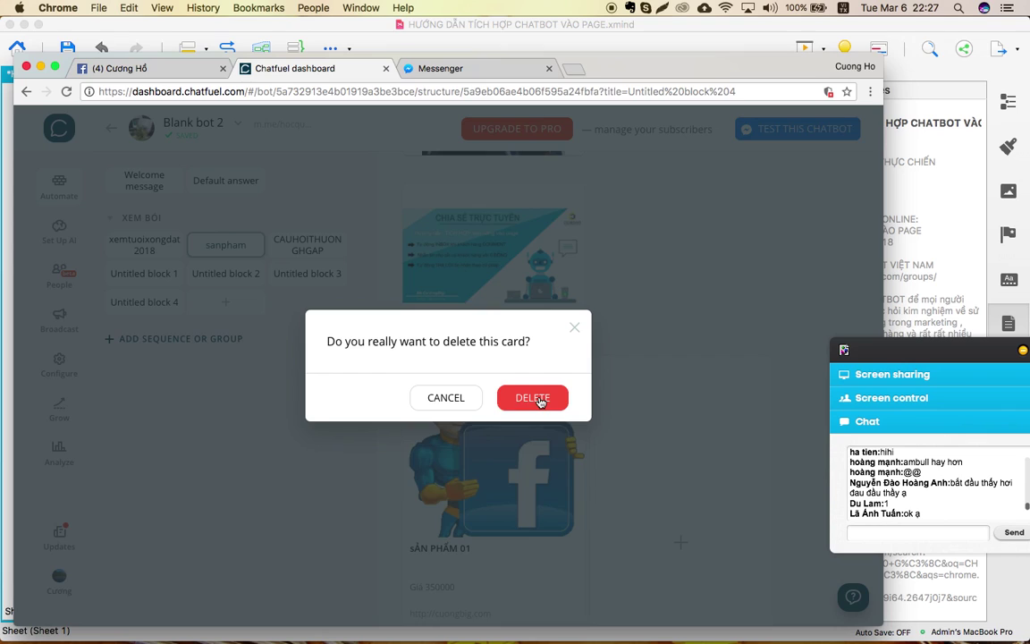
click(540, 399)
scroll(630, 251, up, 4)
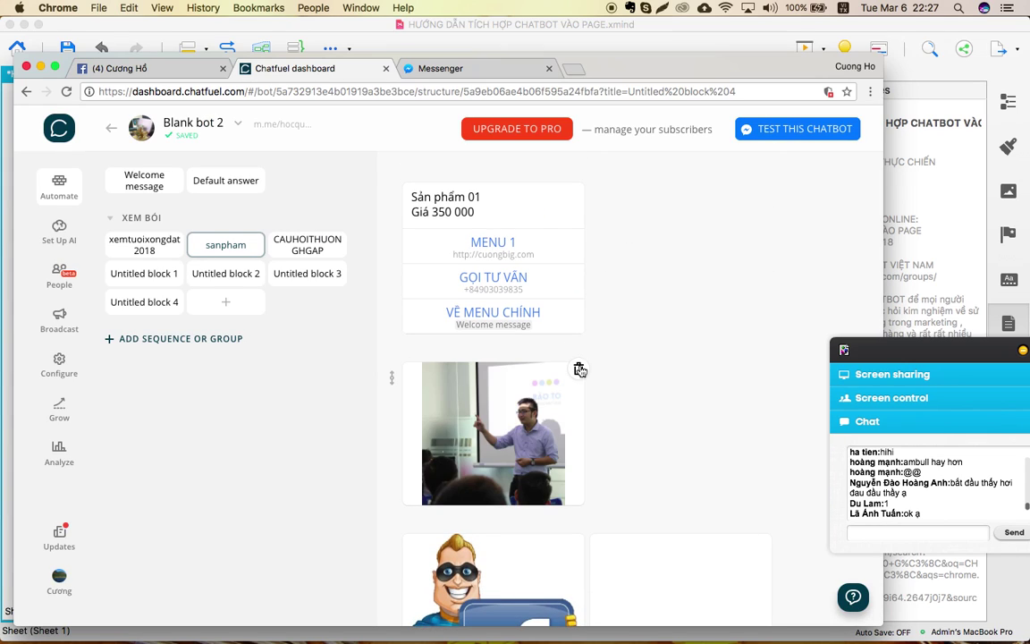
click(578, 367)
click(541, 397)
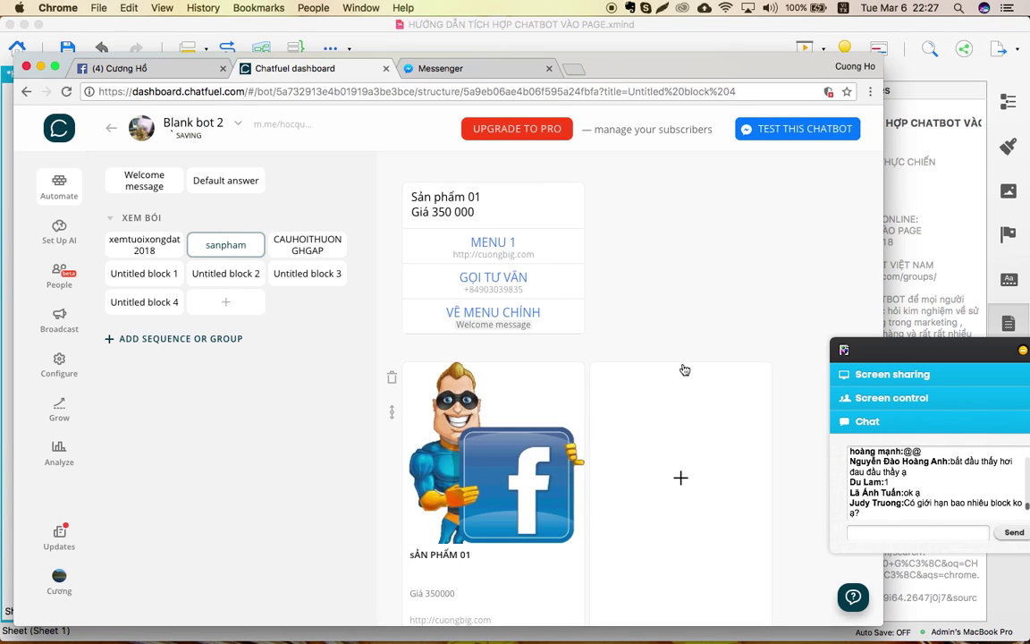
scroll(641, 342, down, 2)
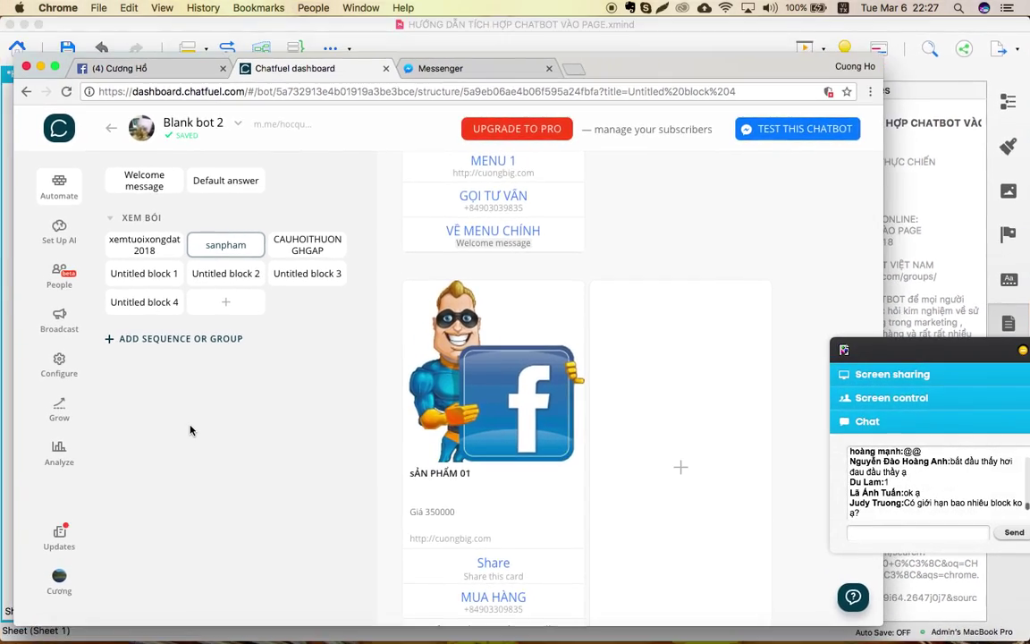
key(ctrl+Up)
Show the bot's block structure in the Chatfuel dashboard.
mouse_move(380, 74)
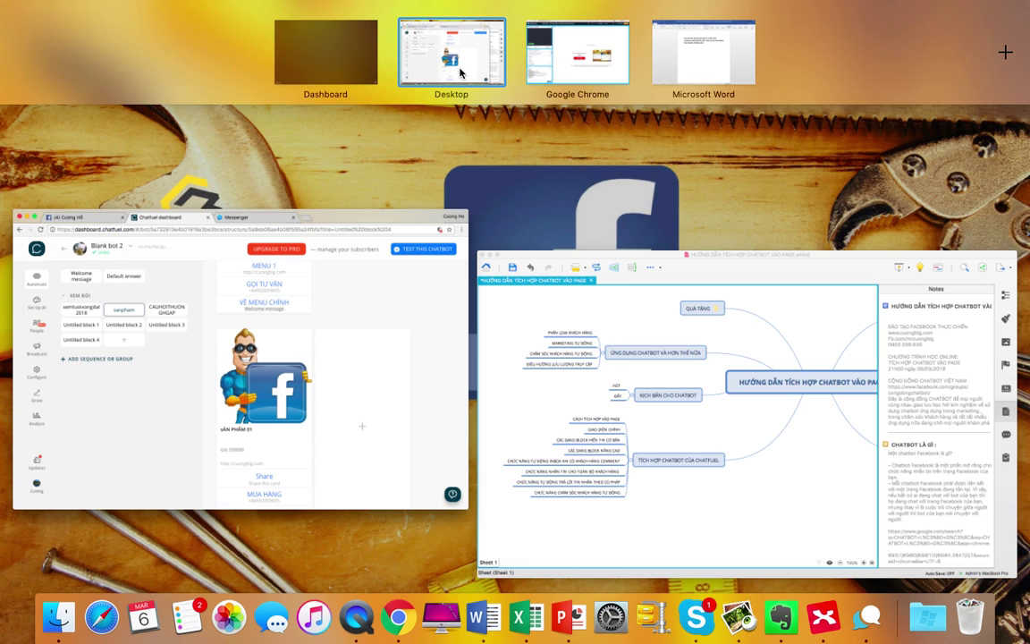
click(582, 57)
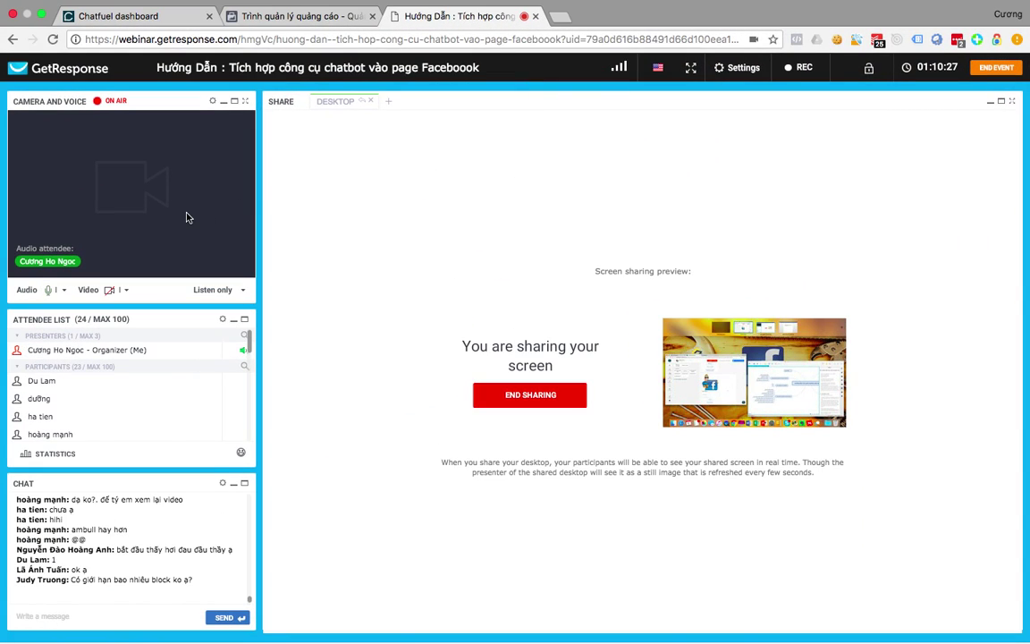
click(130, 16)
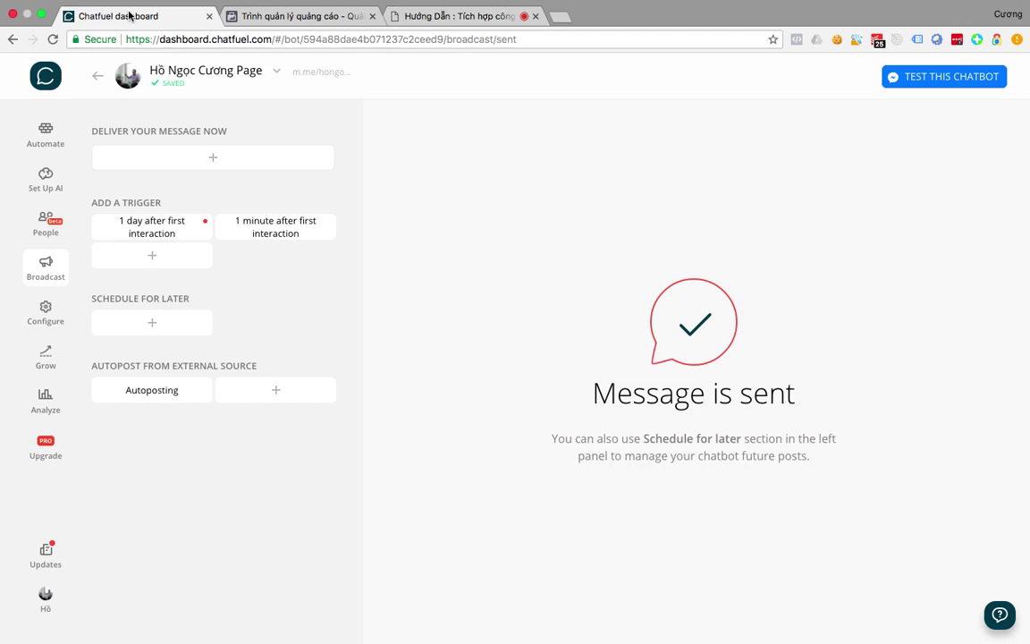
click(45, 133)
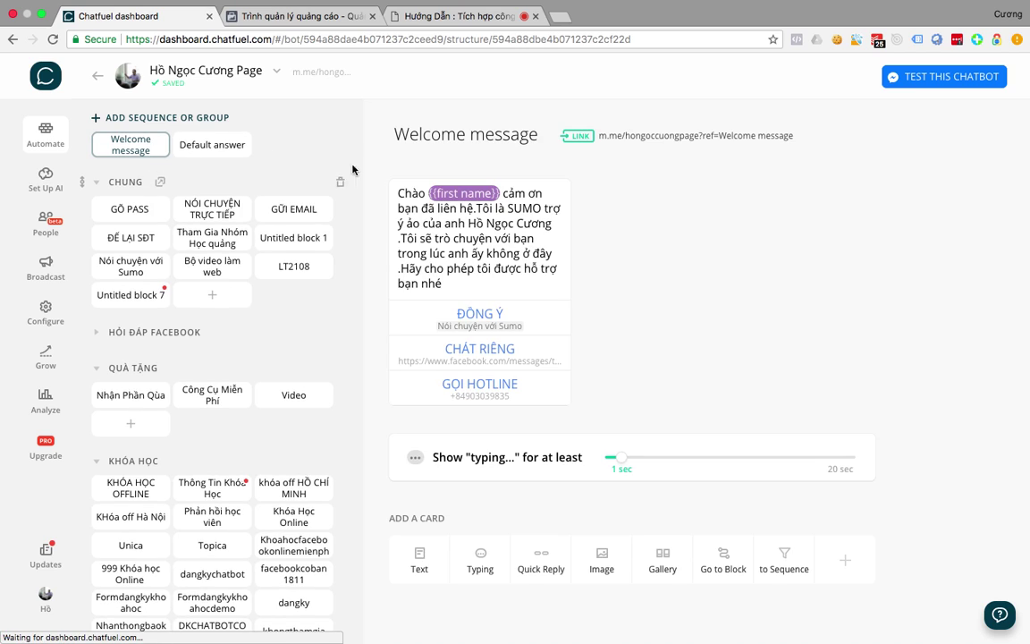
scroll(198, 303, down, 15)
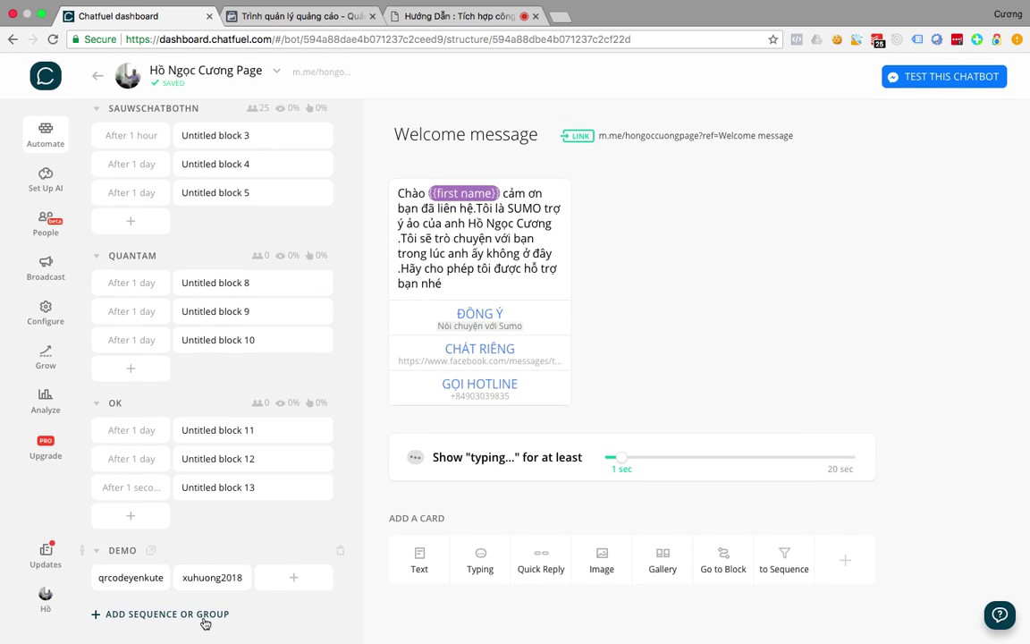
click(204, 617)
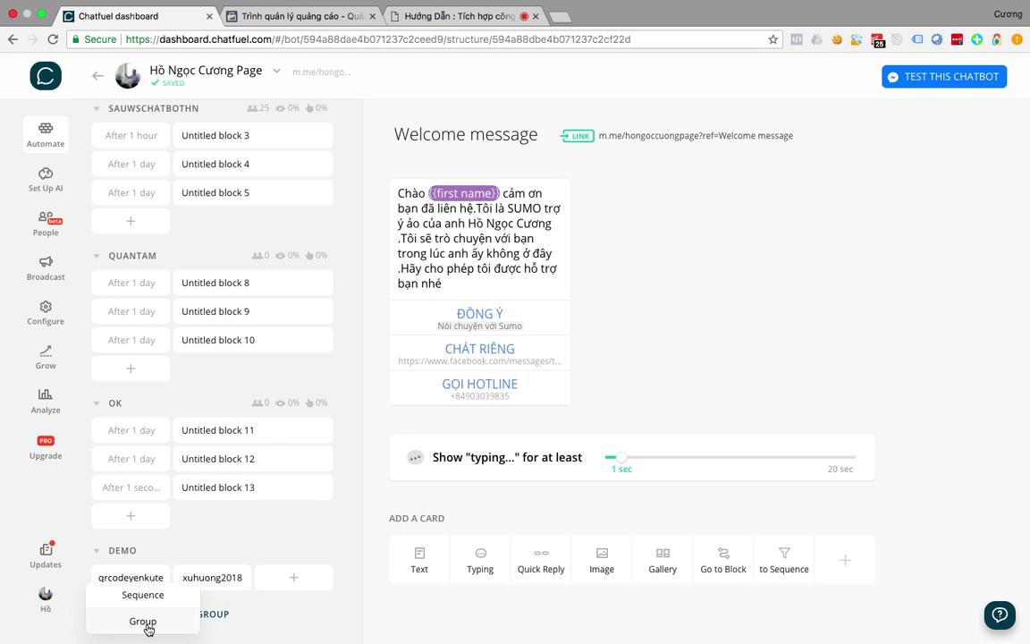
scroll(221, 540, up, 10)
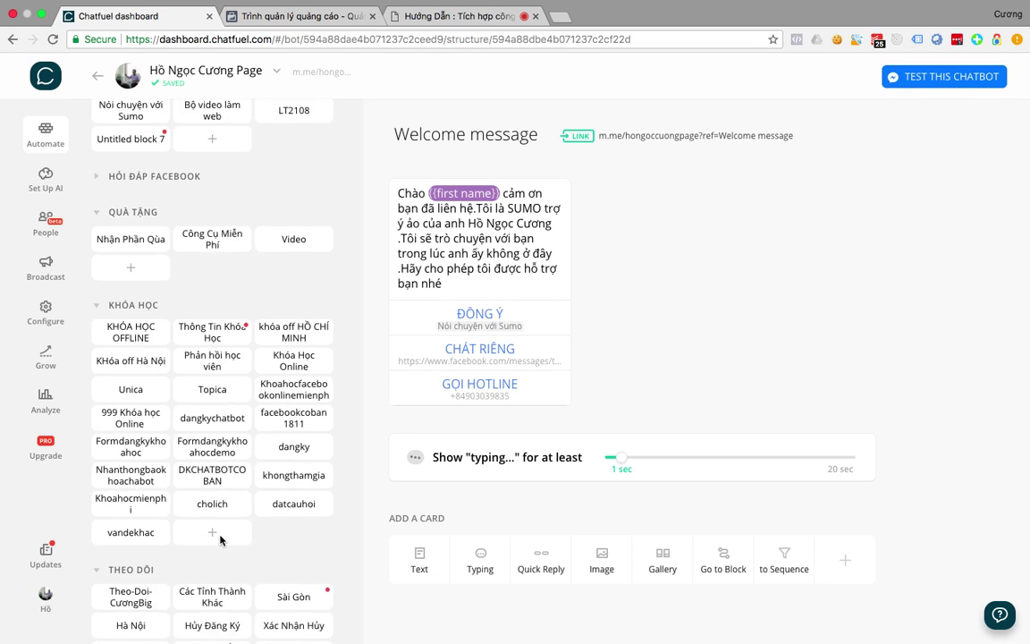
scroll(221, 540, up, 4)
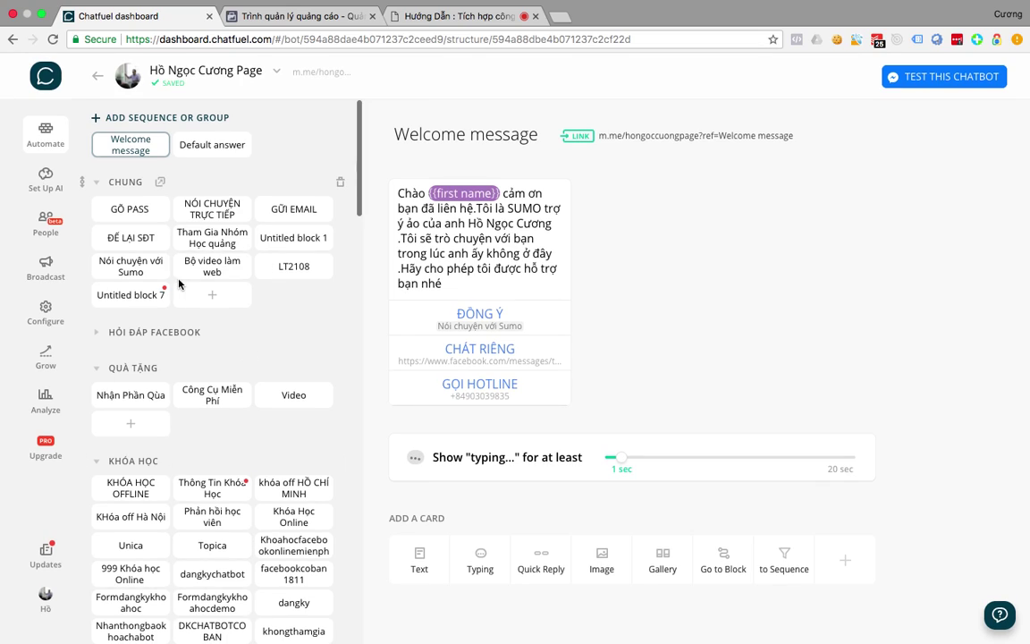
Drag the Nói chuyện với Sumo block beside LT2108 in the CHUNG group.
drag(223, 260, 224, 286)
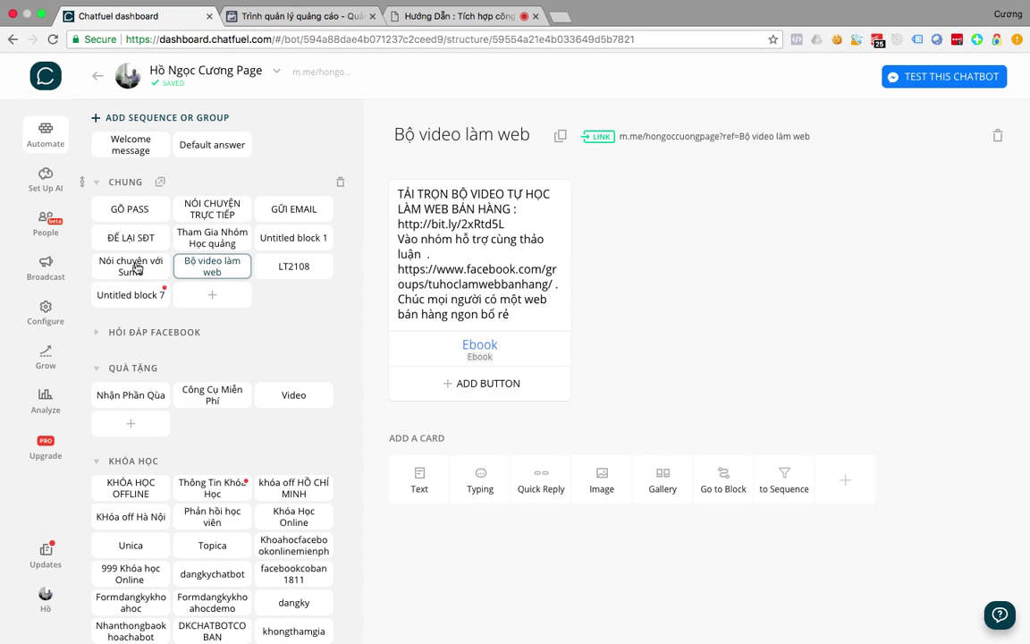
drag(136, 268, 168, 368)
drag(143, 416, 212, 265)
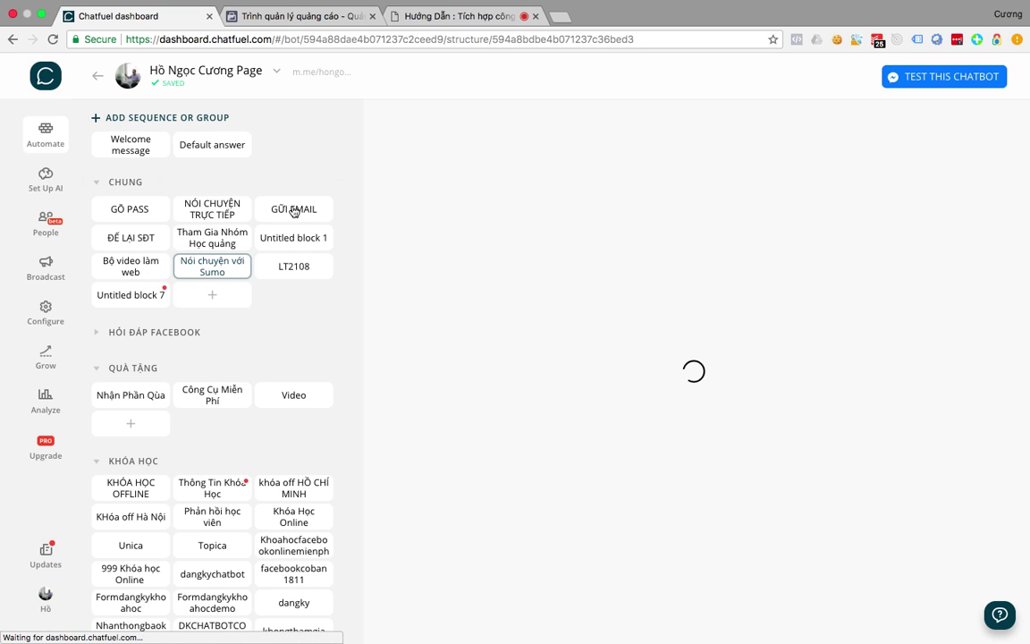
scroll(248, 276, down, 15)
scroll(248, 278, down, 5)
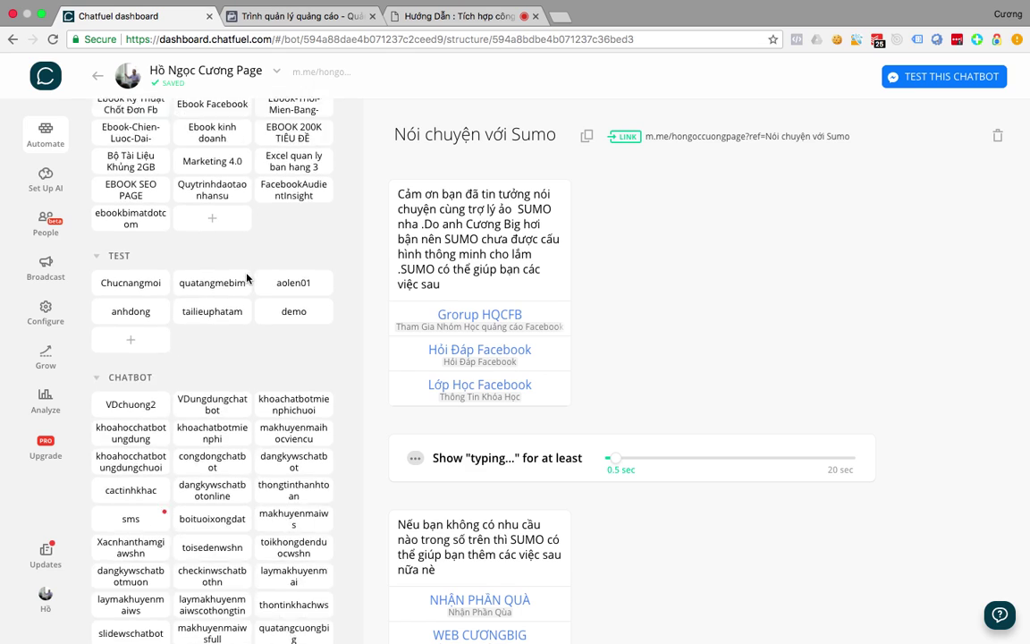
scroll(249, 278, up, 20)
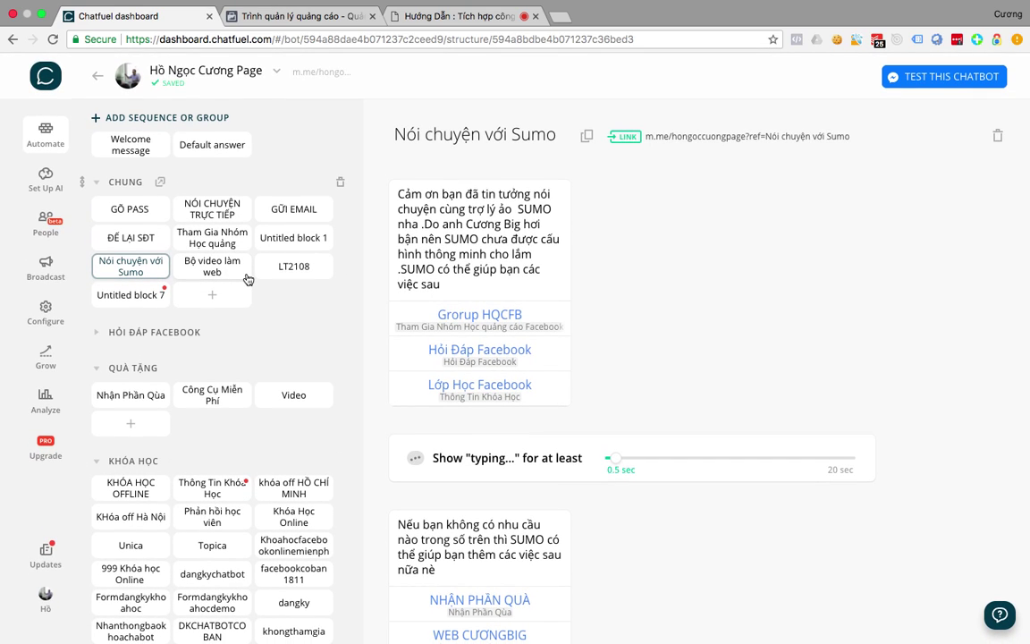
key(ctrl+Up)
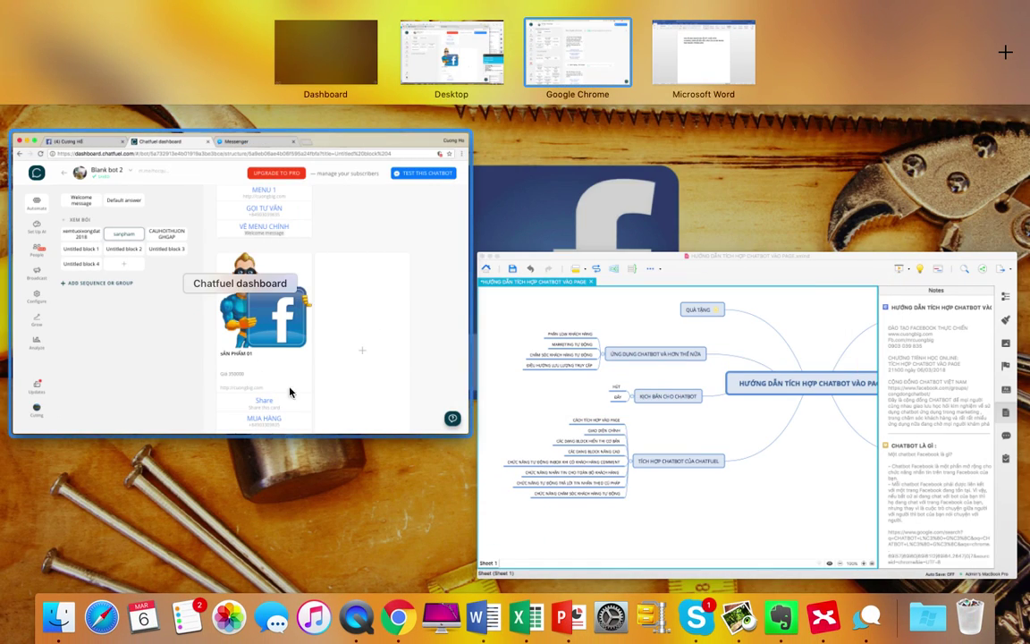
click(410, 50)
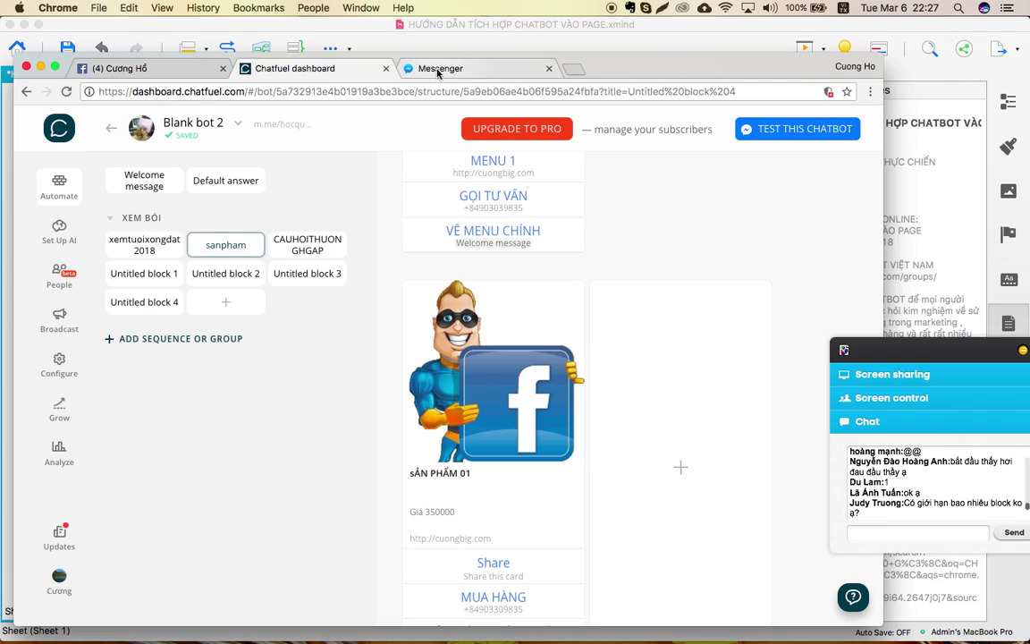
key(ctrl+Up)
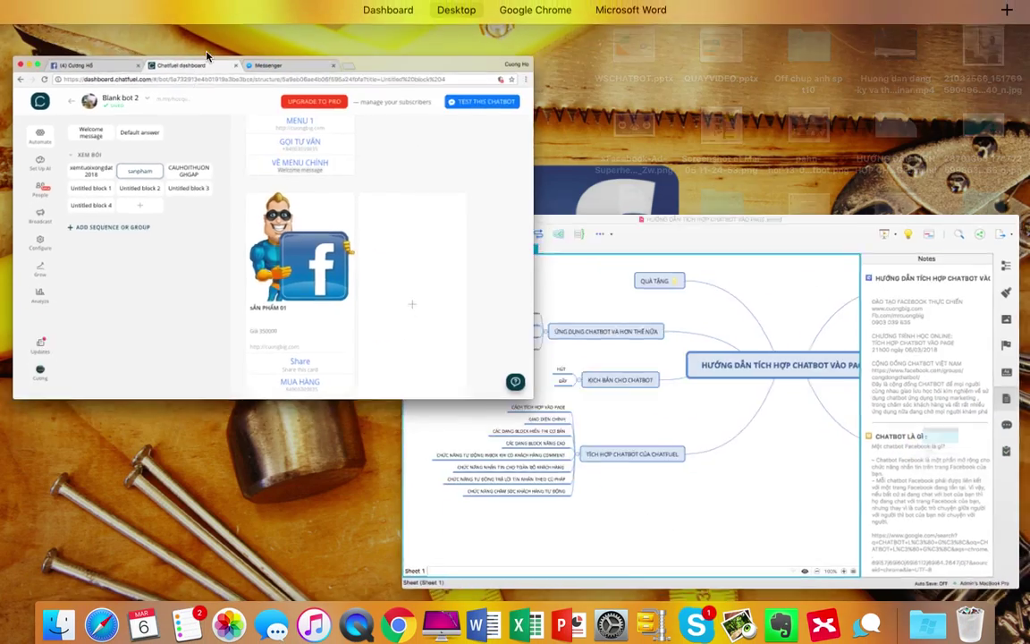
click(518, 50)
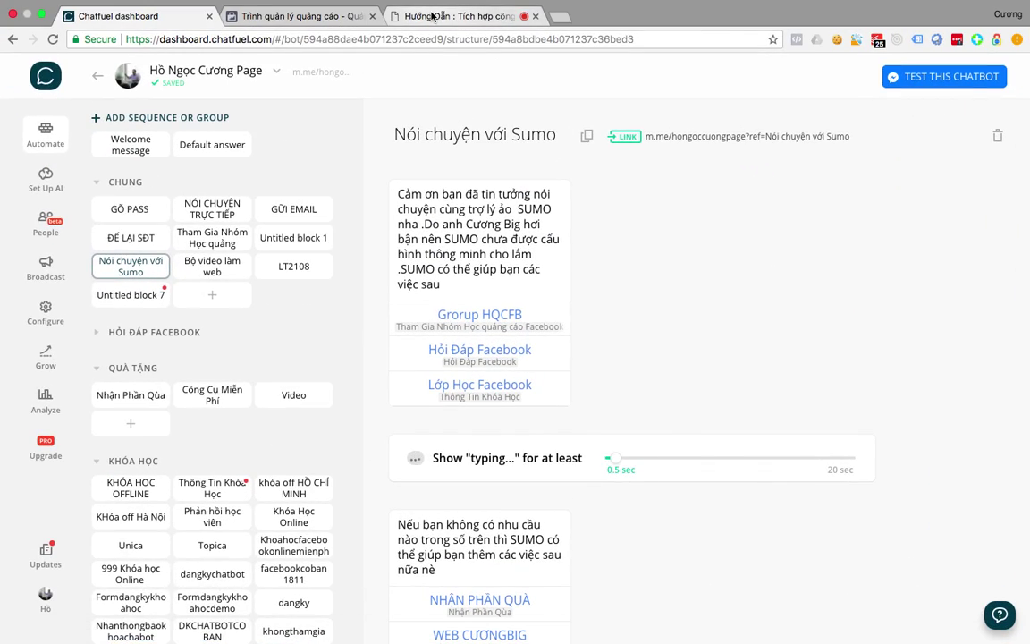
click(432, 17)
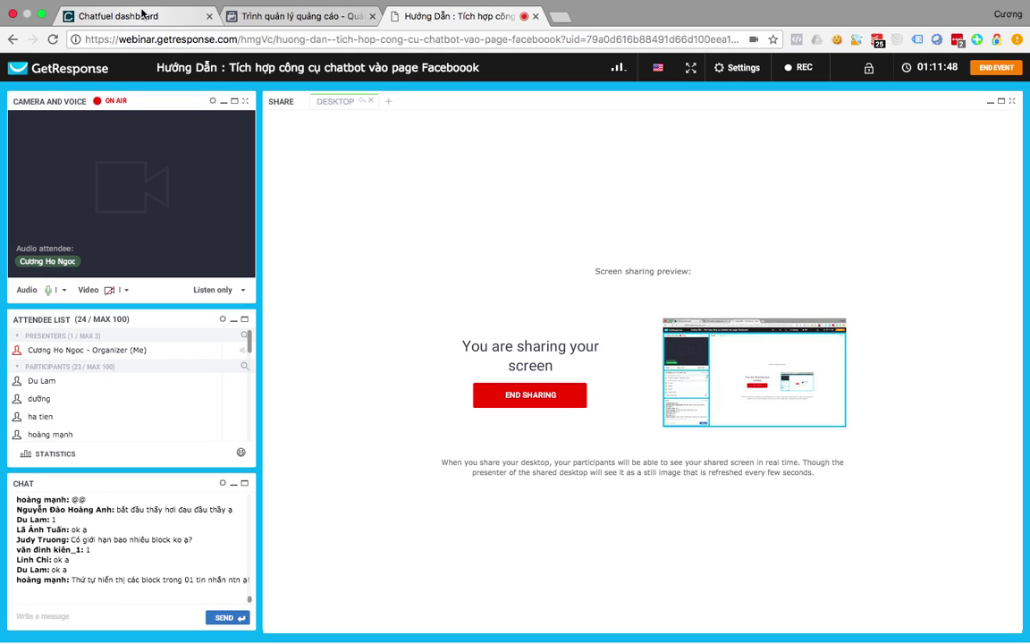
click(141, 14)
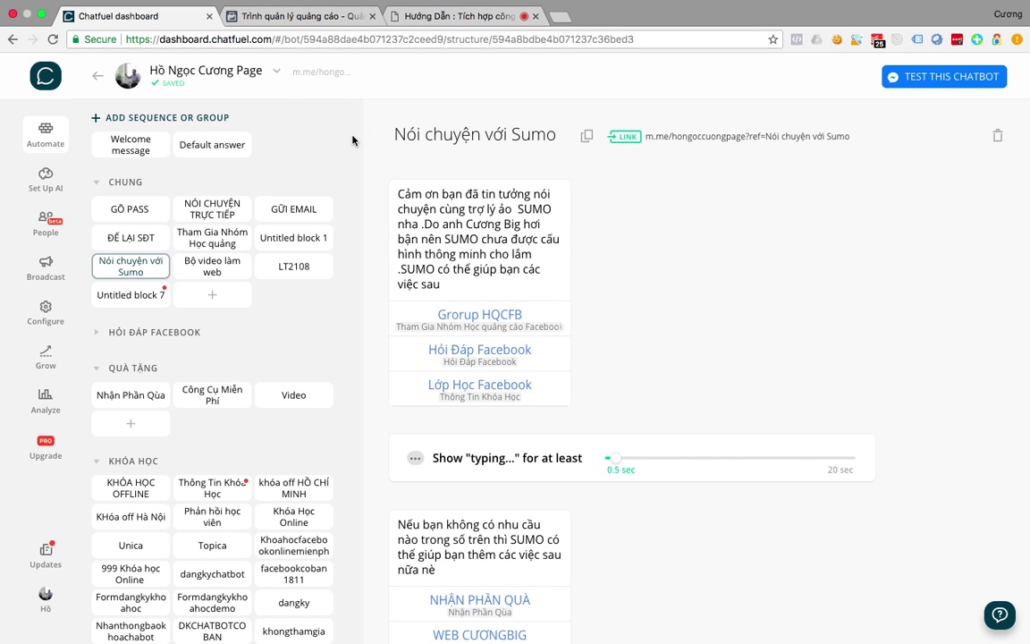
key(ctrl+Up)
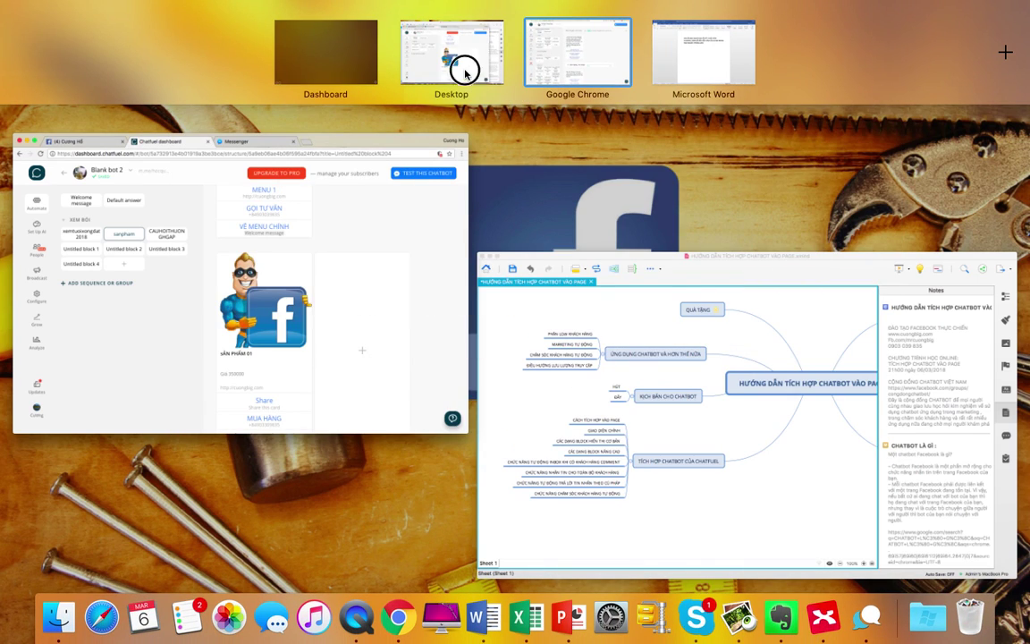
In Blank bot 2, move the gallery card above the Sản phẩm 01 text card.
click(465, 70)
scroll(424, 461, up, 3)
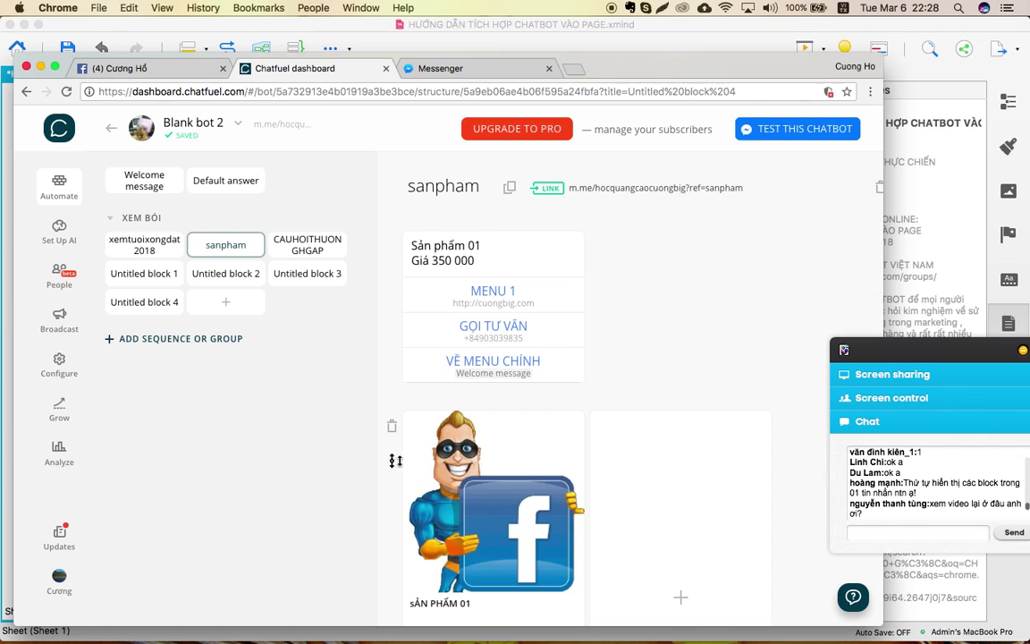
right_click(393, 460)
click(407, 317)
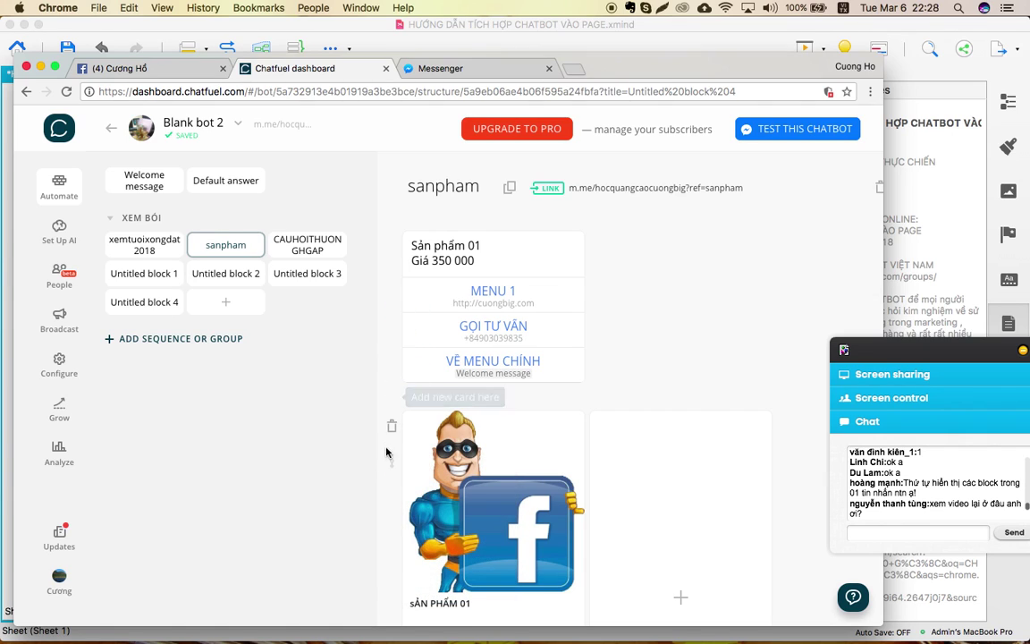
right_click(394, 457)
click(379, 412)
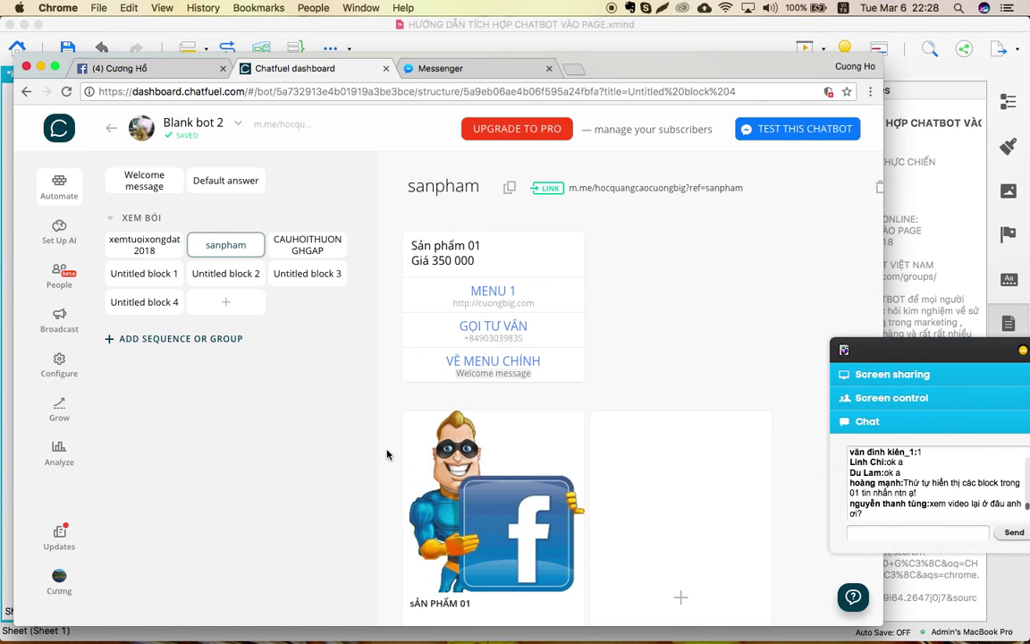
drag(391, 458, 405, 300)
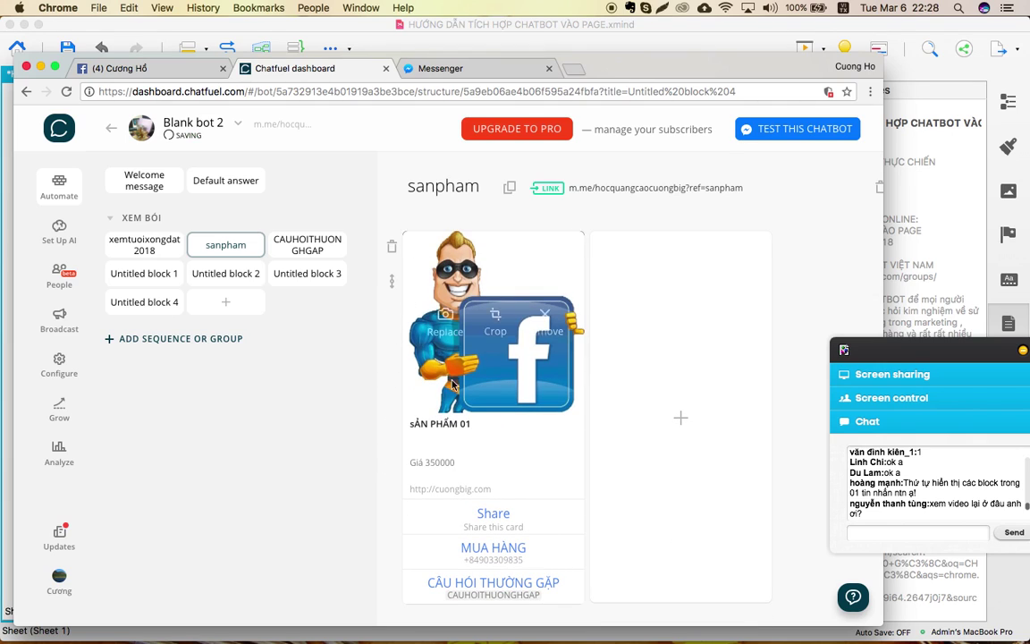
scroll(429, 340, down, 10)
scroll(458, 391, up, 2)
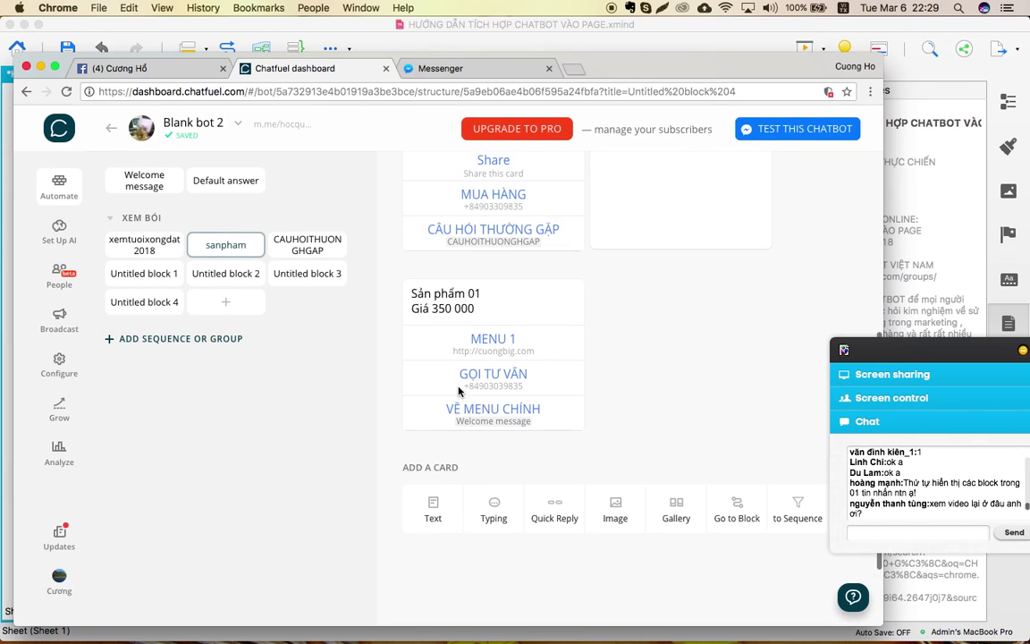
Add an image card using the first photo from the Desktop.
click(626, 523)
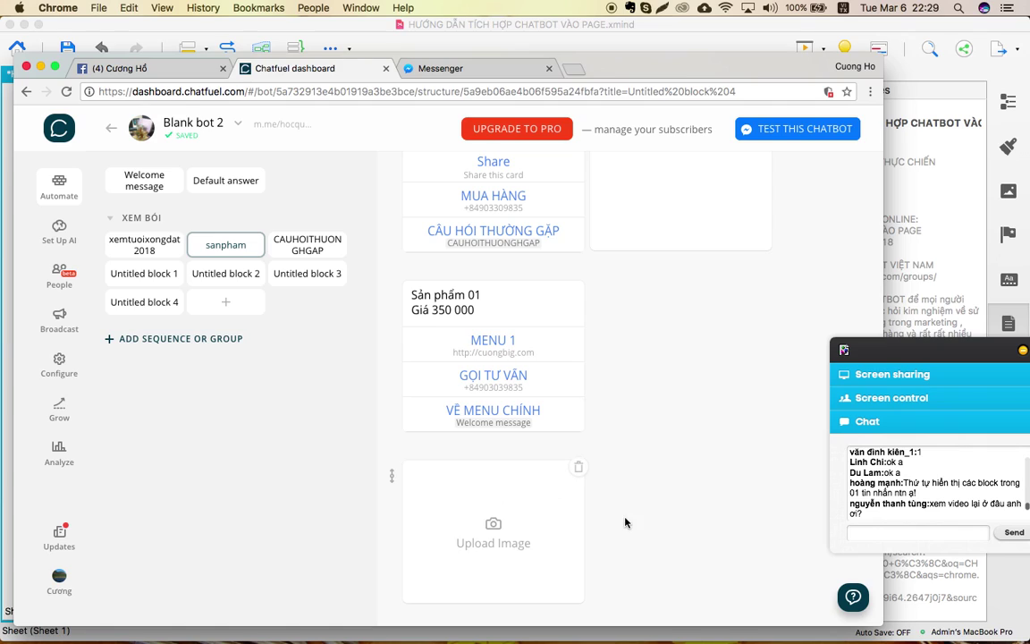
scroll(578, 466, down, 3)
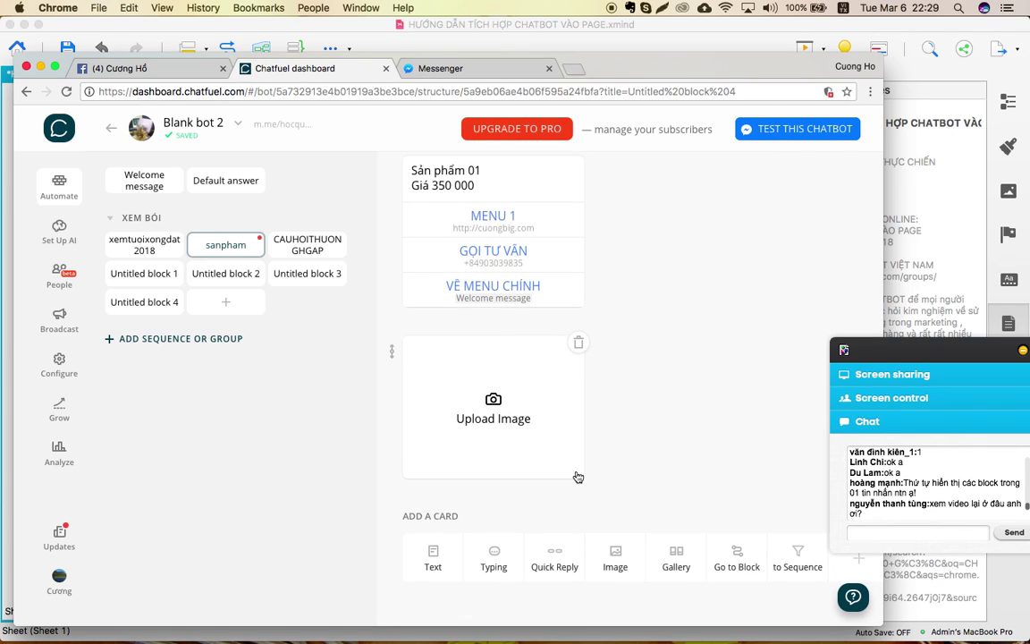
click(496, 419)
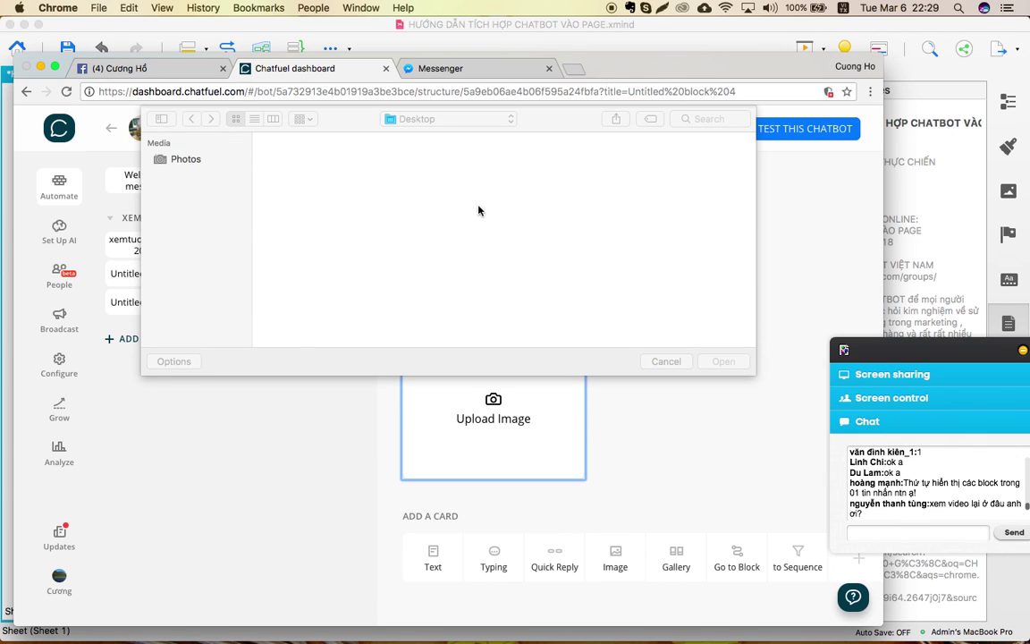
double_click(294, 179)
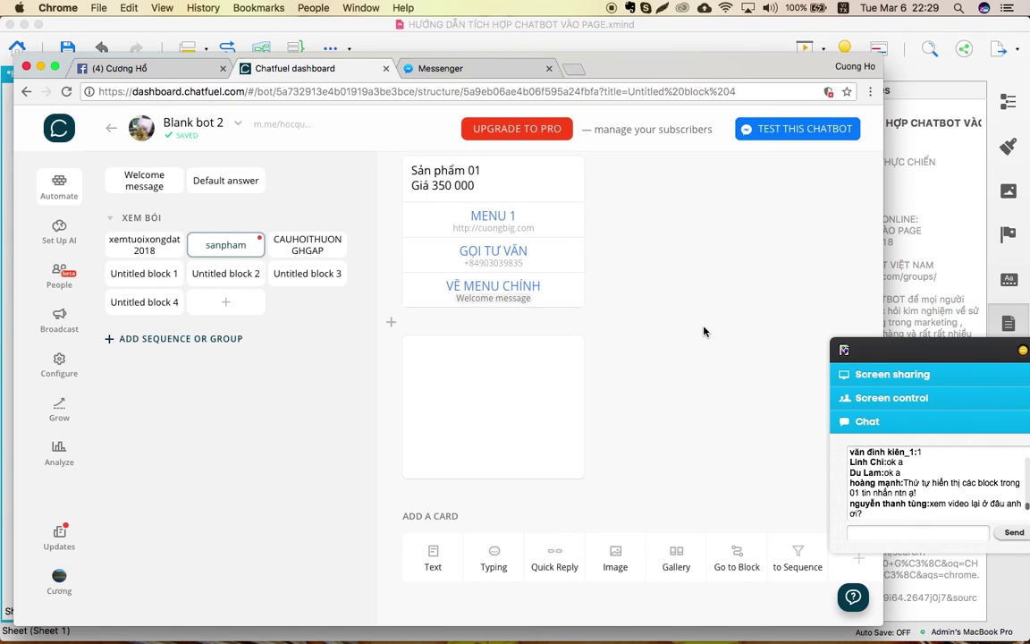
scroll(704, 332, up, 3)
scroll(704, 332, down, 2)
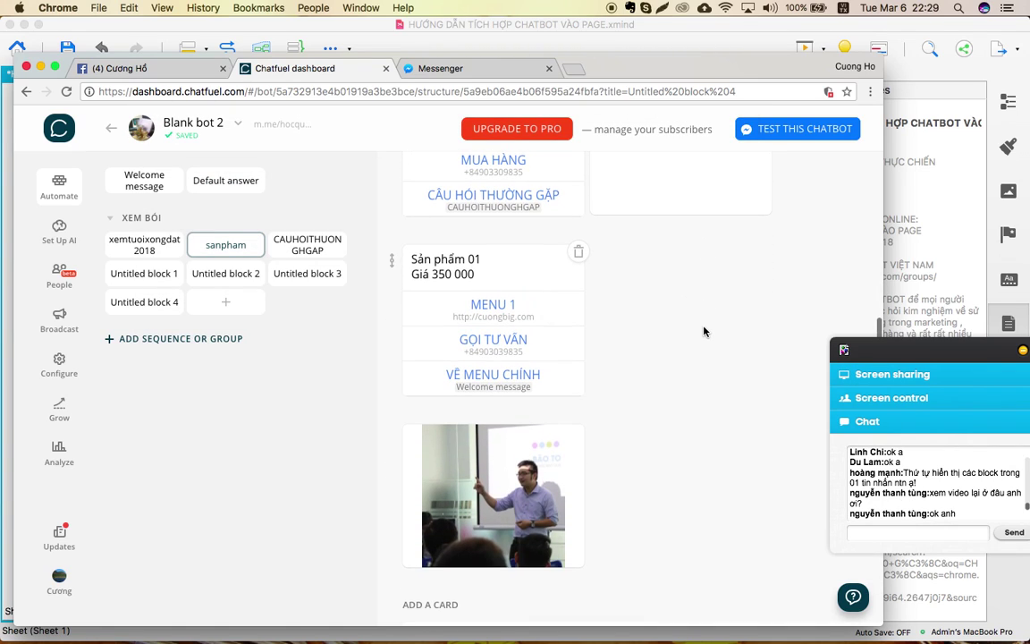
Move the new photo card above the Sản phẩm 01 text card.
right_click(395, 443)
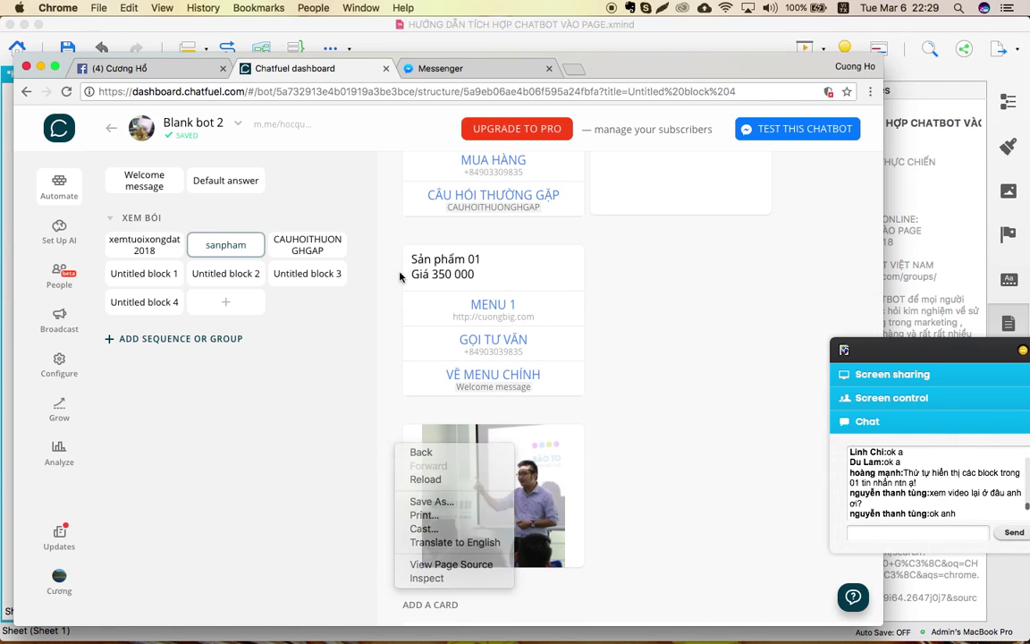
click(391, 436)
right_click(397, 438)
click(413, 266)
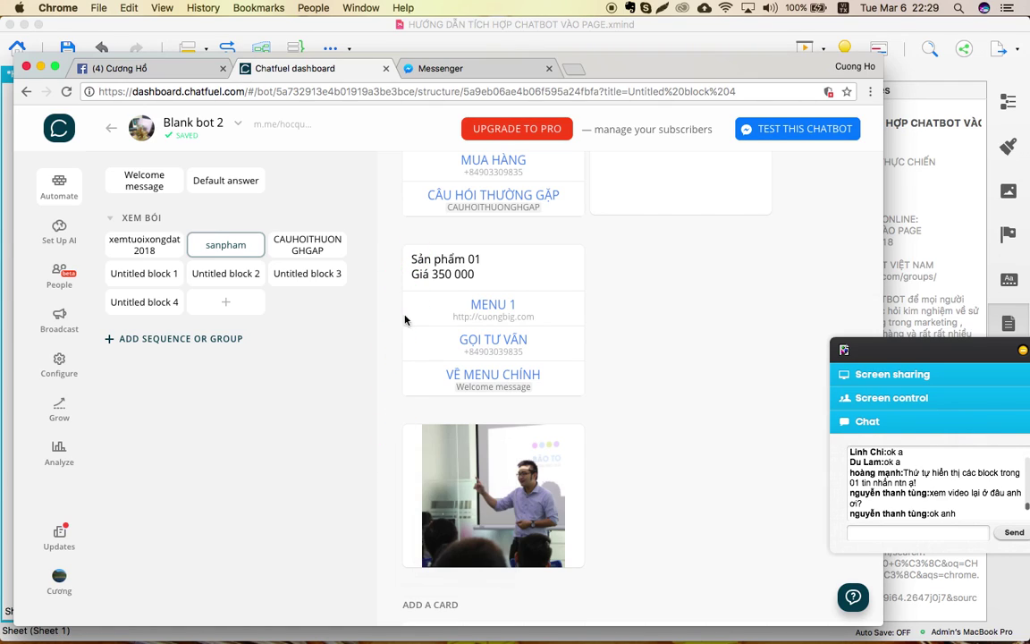
drag(395, 437, 394, 242)
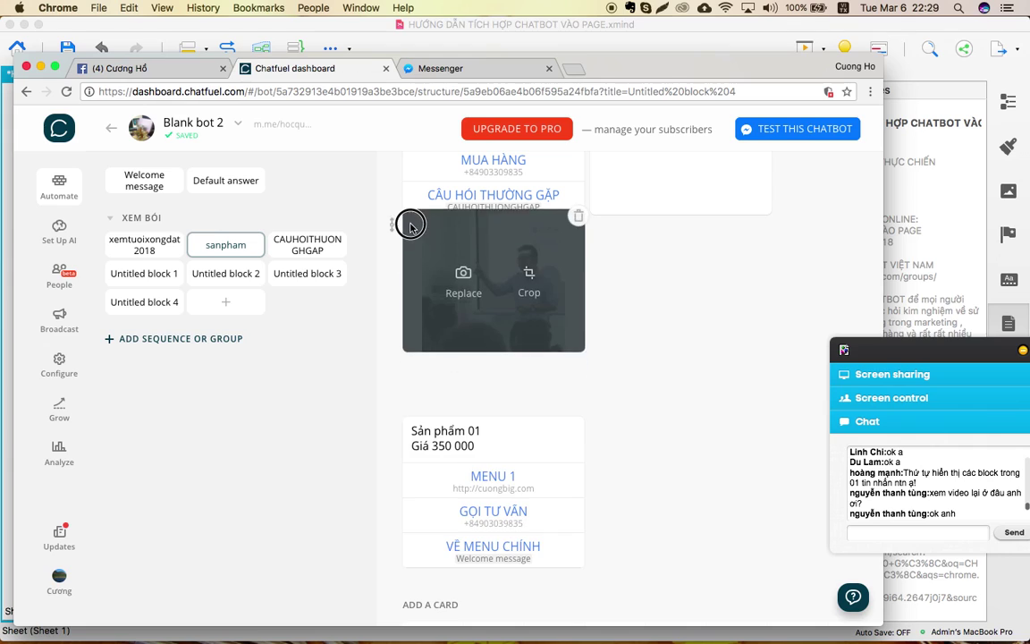
scroll(674, 387, down, 4)
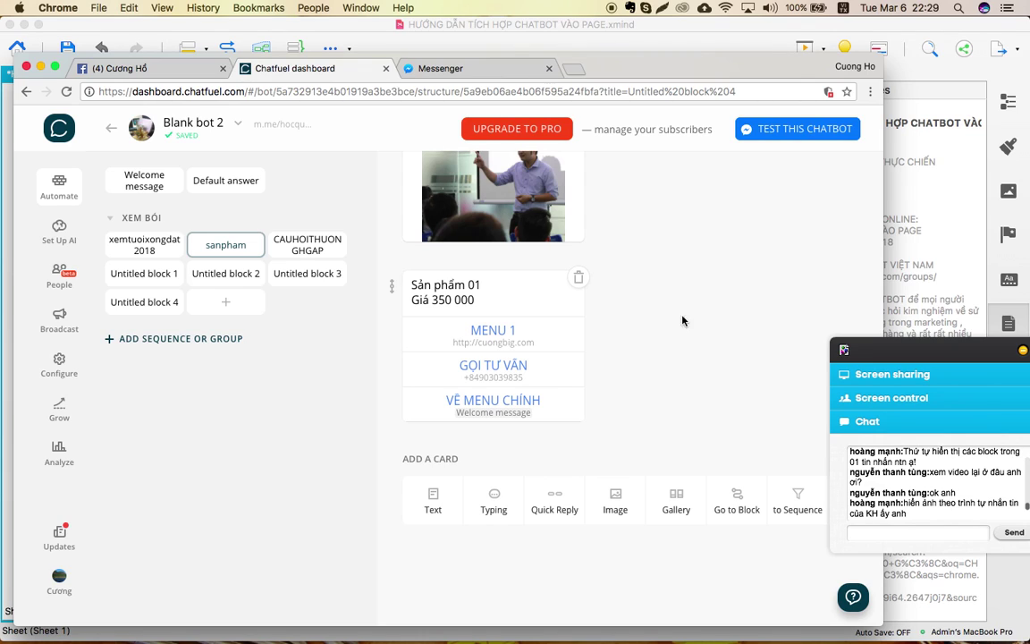
scroll(655, 300, up, 3)
scroll(655, 301, down, 2)
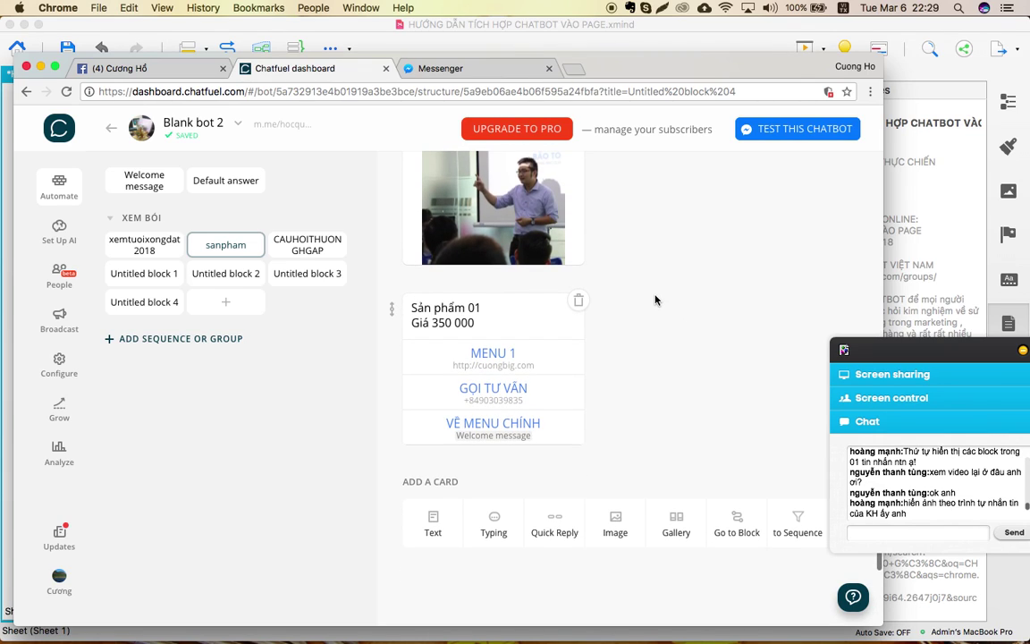
Add a typing-delay card above Sản phẩm 01 and set it to 3.6 seconds.
right_click(495, 533)
key(Escape)
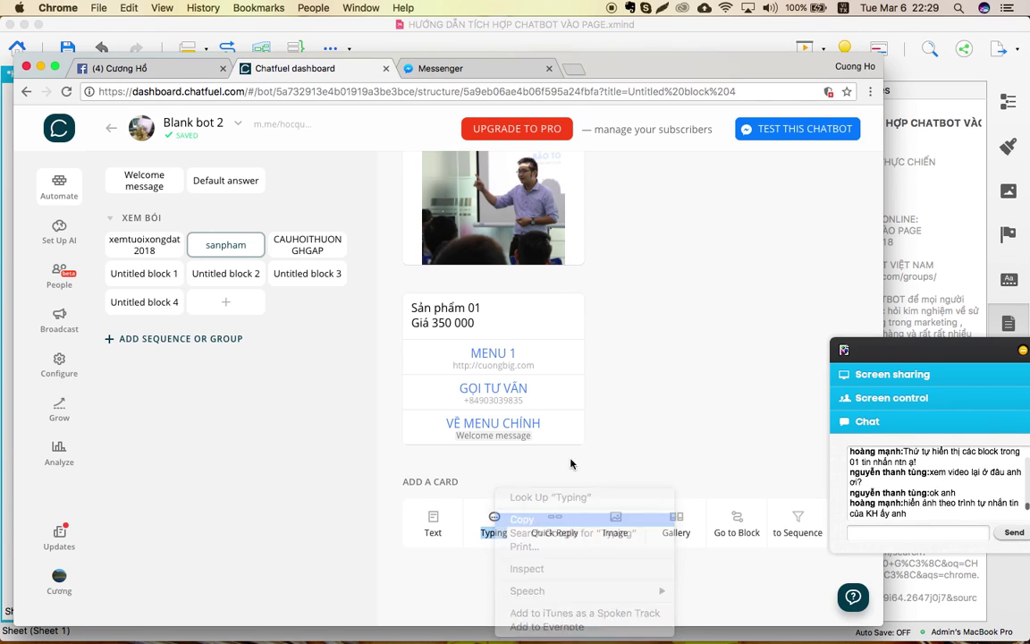
click(493, 530)
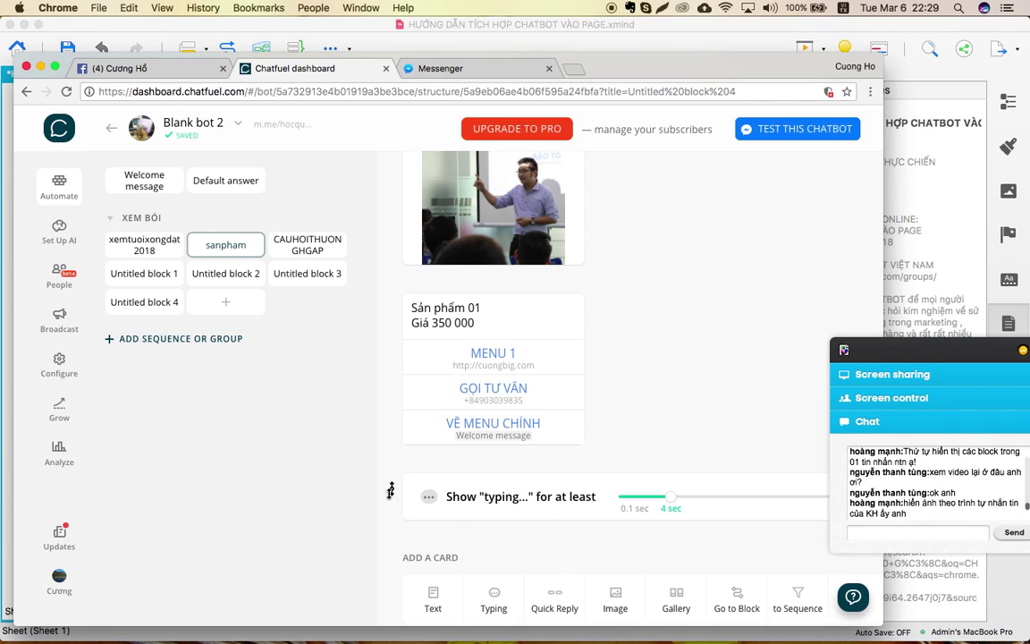
drag(396, 495, 392, 315)
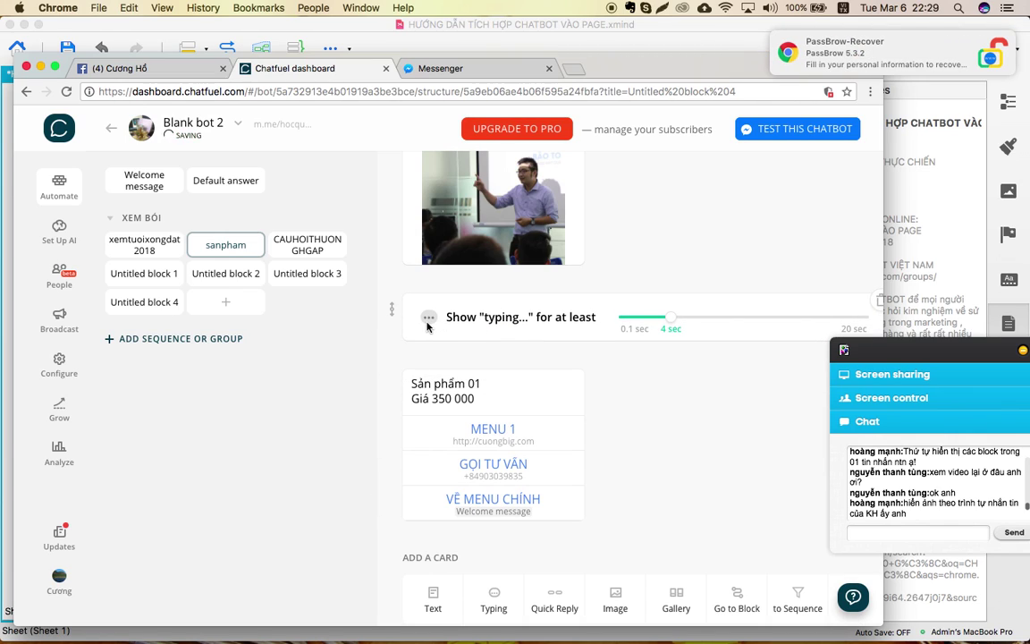
mouse_move(673, 318)
mouse_down()
mouse_move(708, 325)
mouse_move(667, 322)
mouse_up()
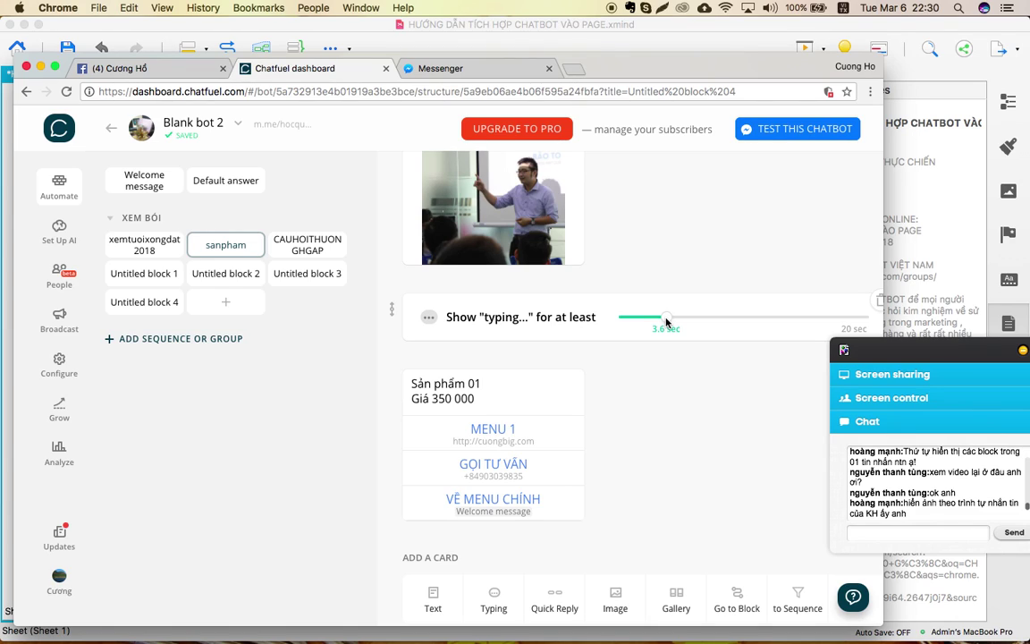
Review the sanpham block's cards, then bring the XMind chatbot mind map forward.
scroll(676, 400, down, 1)
scroll(676, 398, up, 2)
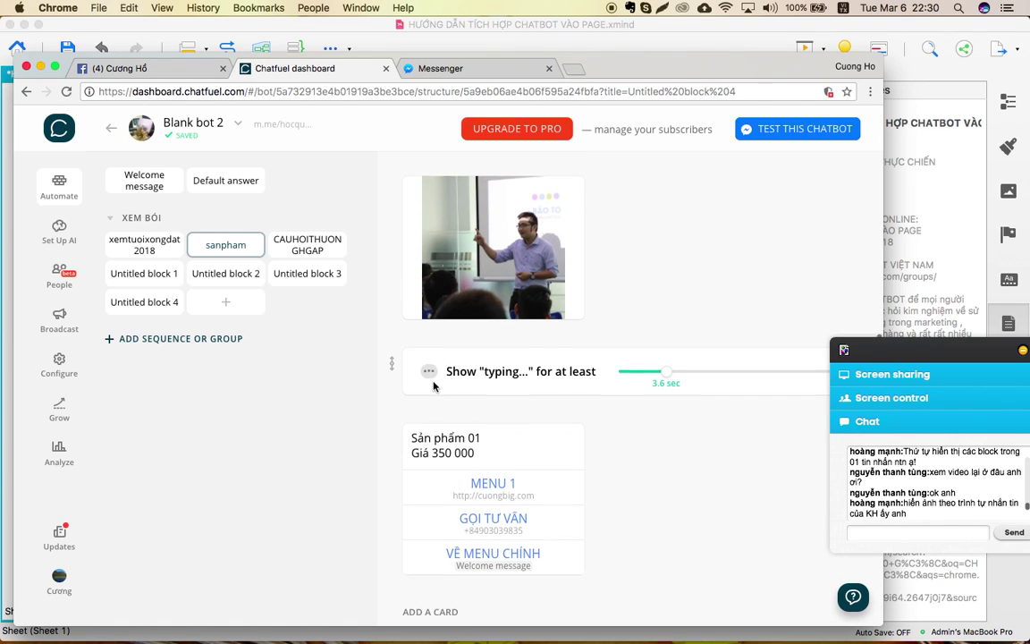
scroll(433, 387, down, 2)
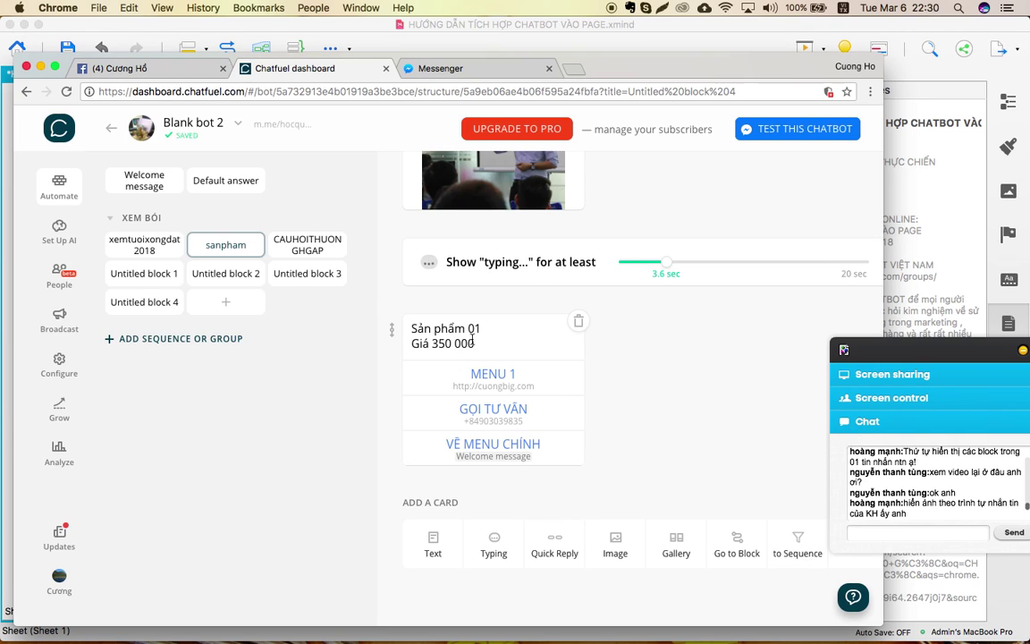
scroll(473, 338, down, 1)
scroll(473, 340, up, 10)
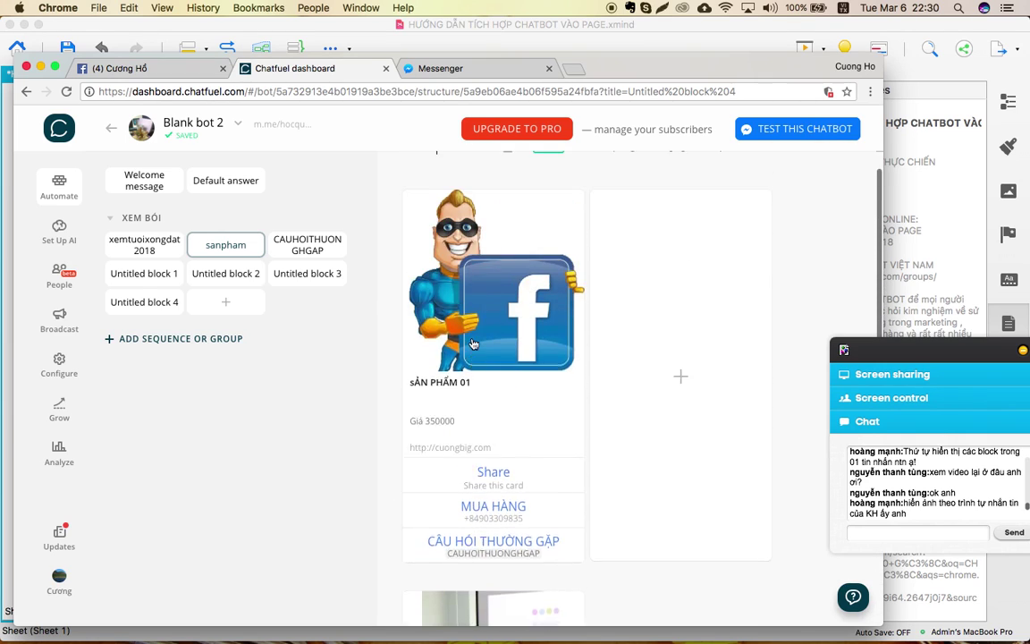
scroll(473, 343, down, 3)
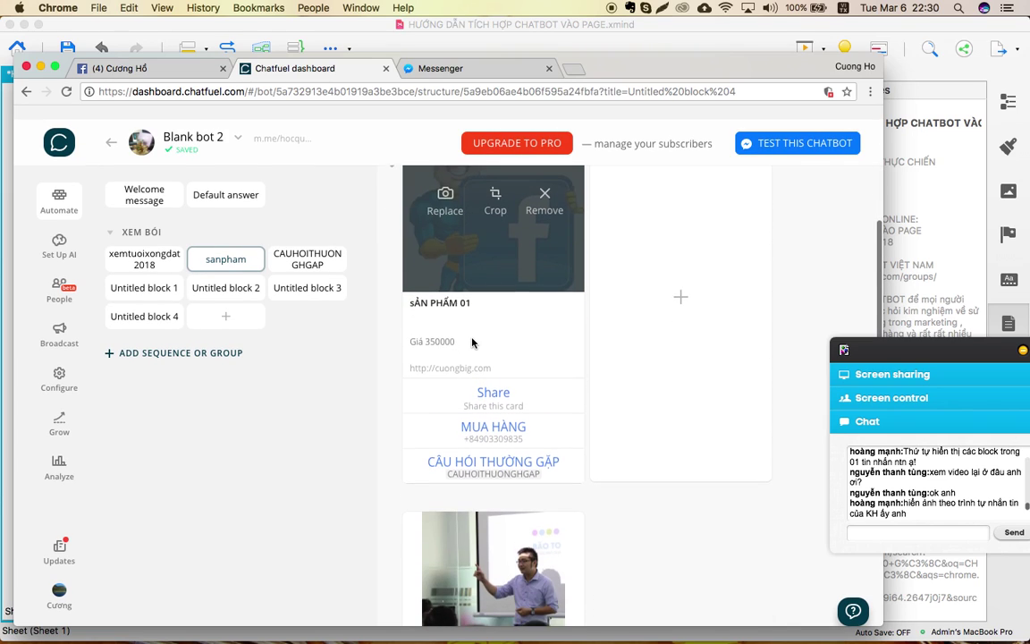
scroll(473, 343, down, 1)
scroll(498, 438, down, 4)
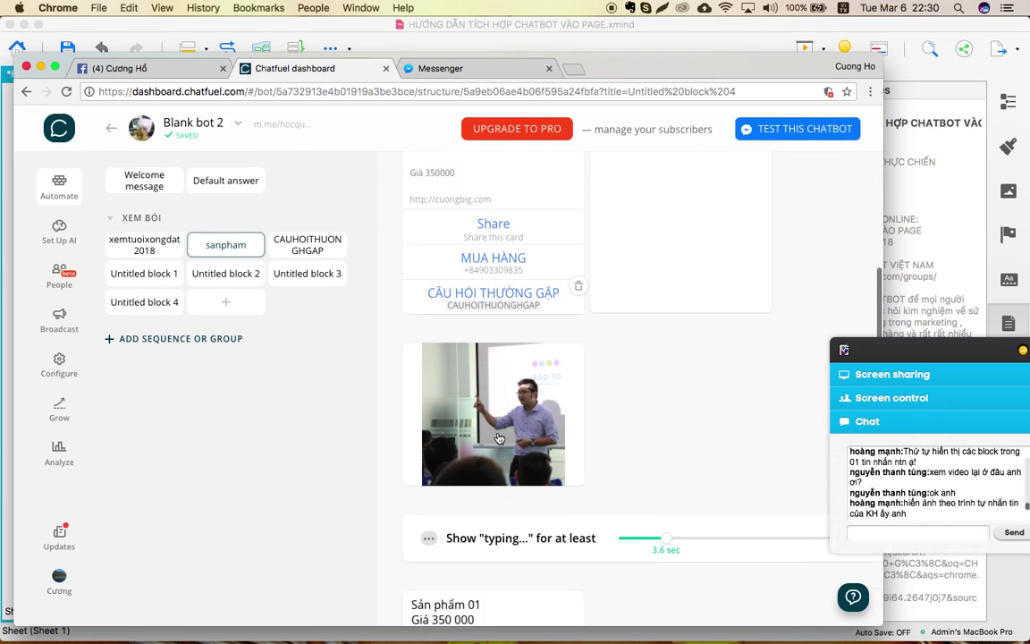
scroll(498, 438, down, 3)
scroll(498, 434, up, 10)
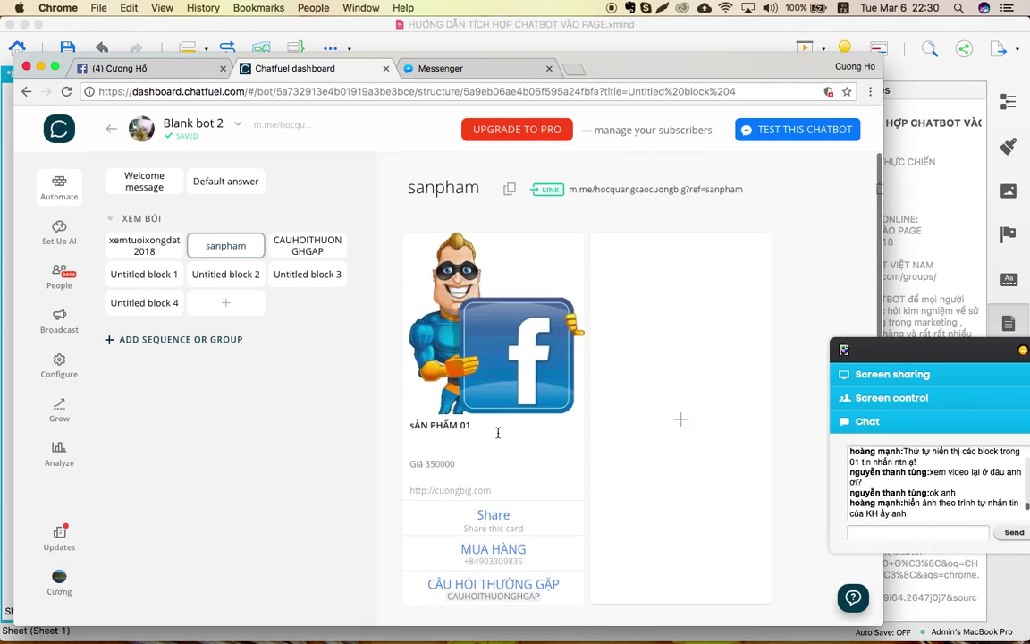
key(ctrl+Up)
click(706, 524)
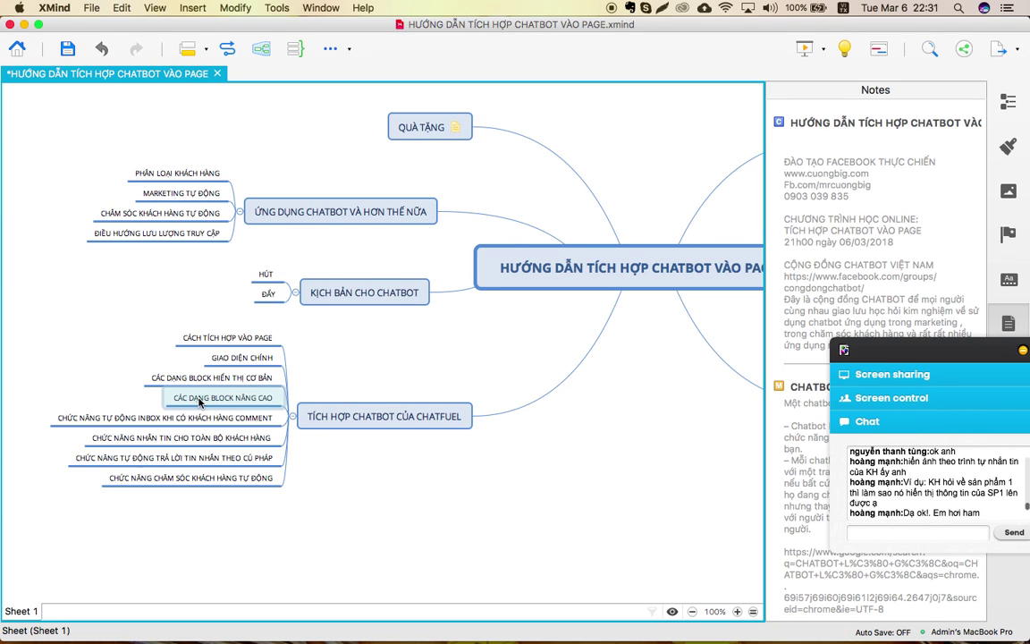
Show the Chatfuel and XMind windows side by side in Mission Control.
key(ctrl+Up)
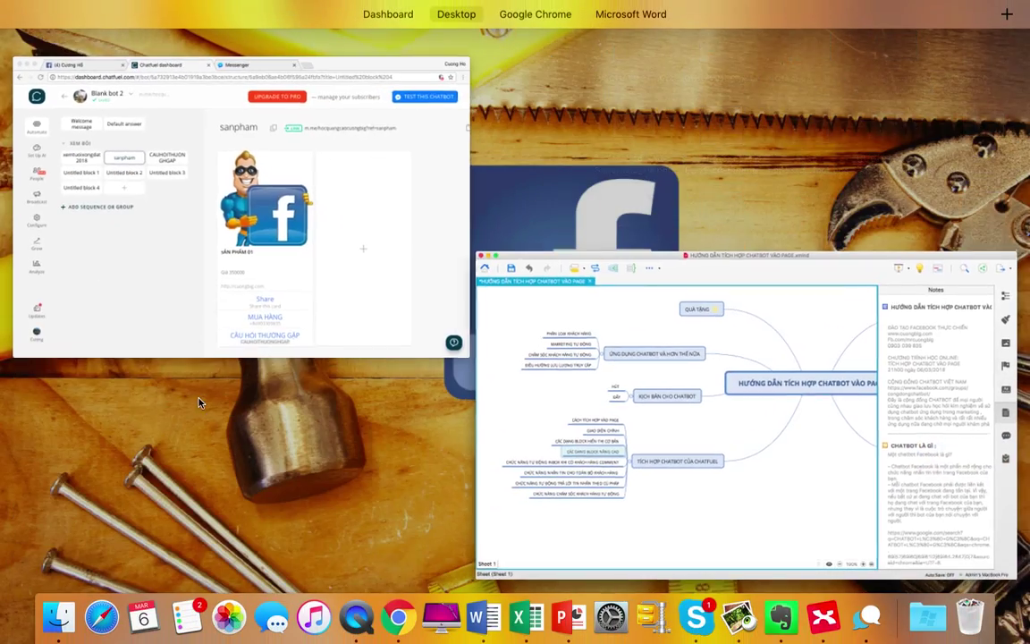
Return to the Chatfuel window showing the sanpham block.
click(234, 215)
scroll(536, 331, down, 5)
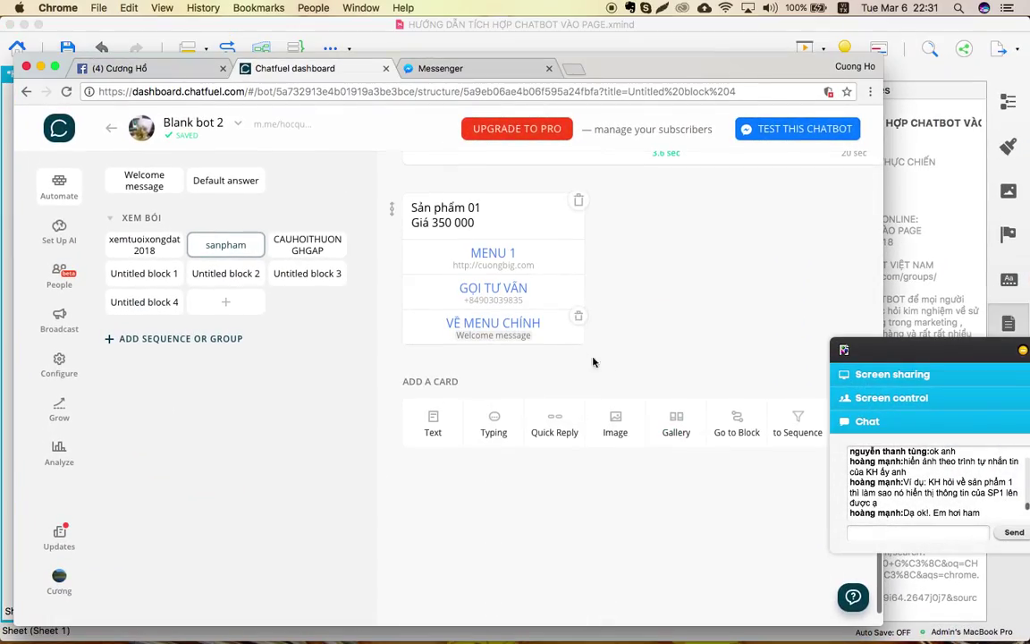
scroll(593, 362, right, 2)
drag(962, 358, 1010, 369)
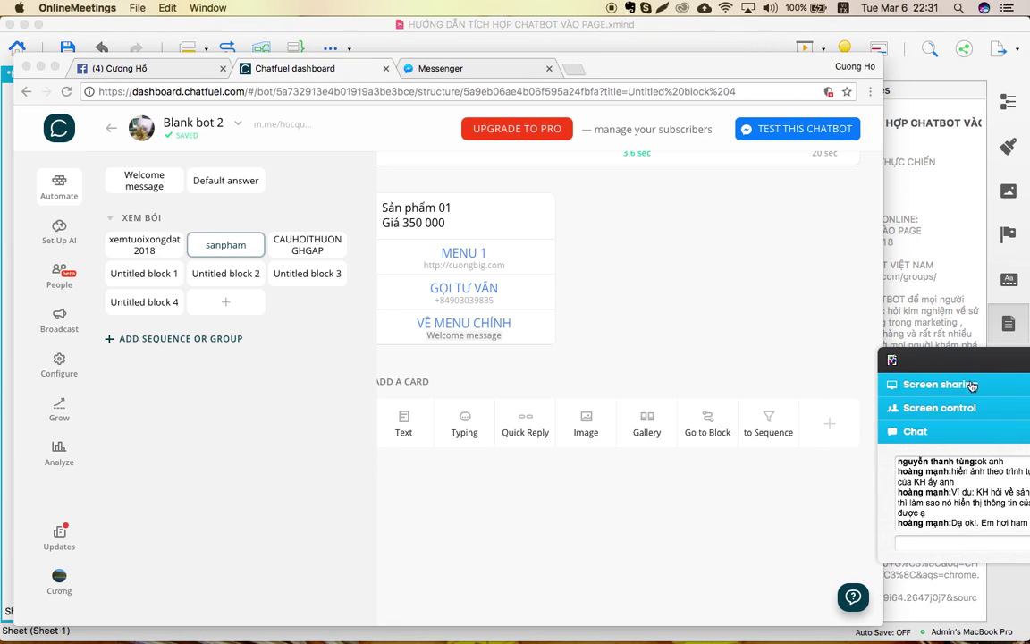
click(828, 430)
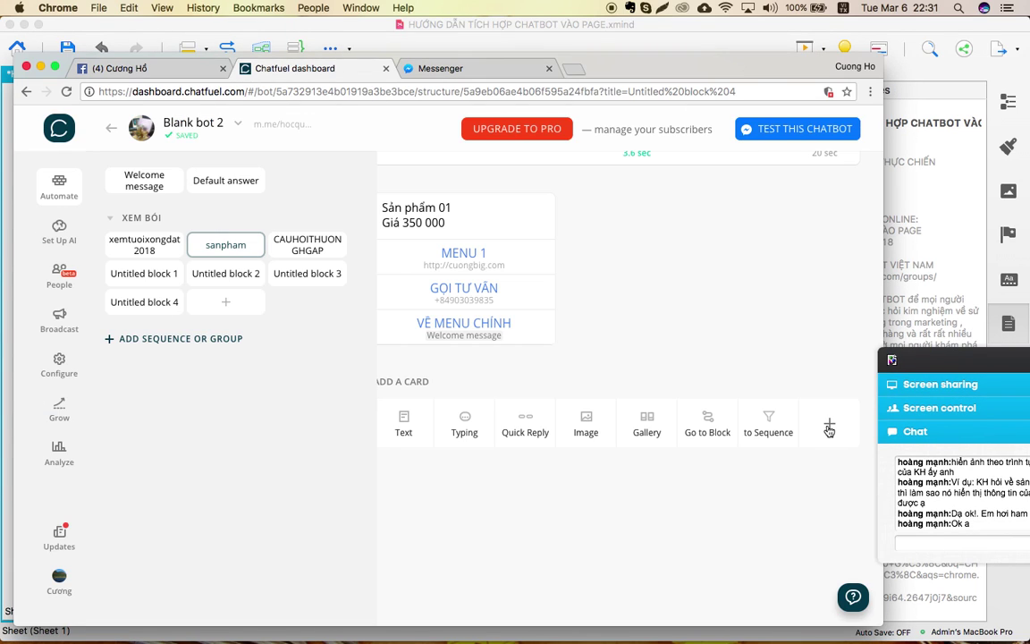
Browse the Chatfuel Plugins catalogue, close it, and bring the XMind map forward.
click(828, 427)
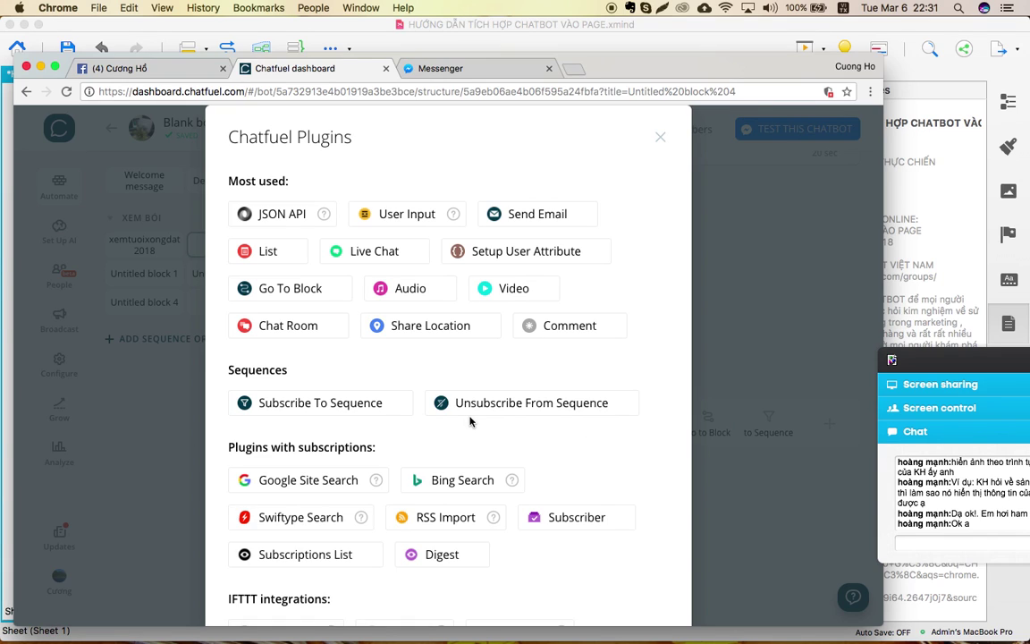
scroll(282, 309, down, 3)
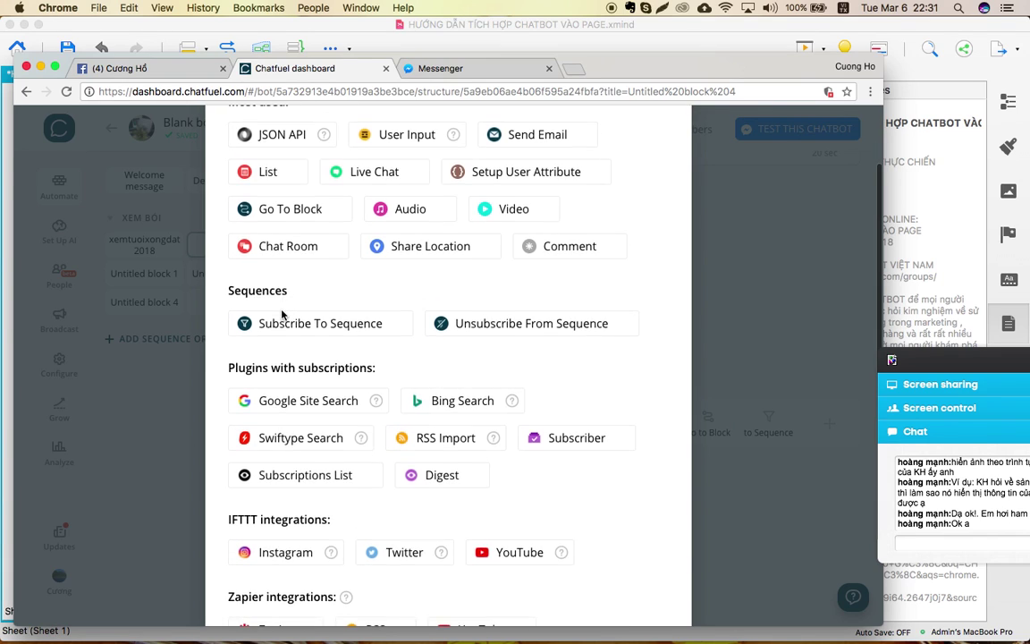
scroll(283, 313, down, 3)
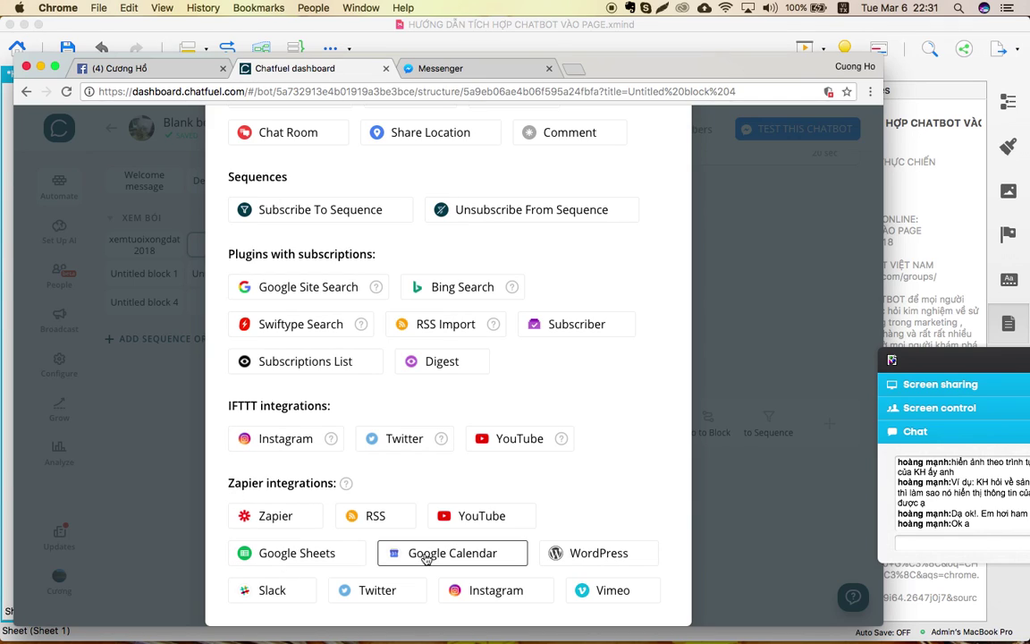
scroll(465, 510, up, 2)
scroll(463, 514, up, 3)
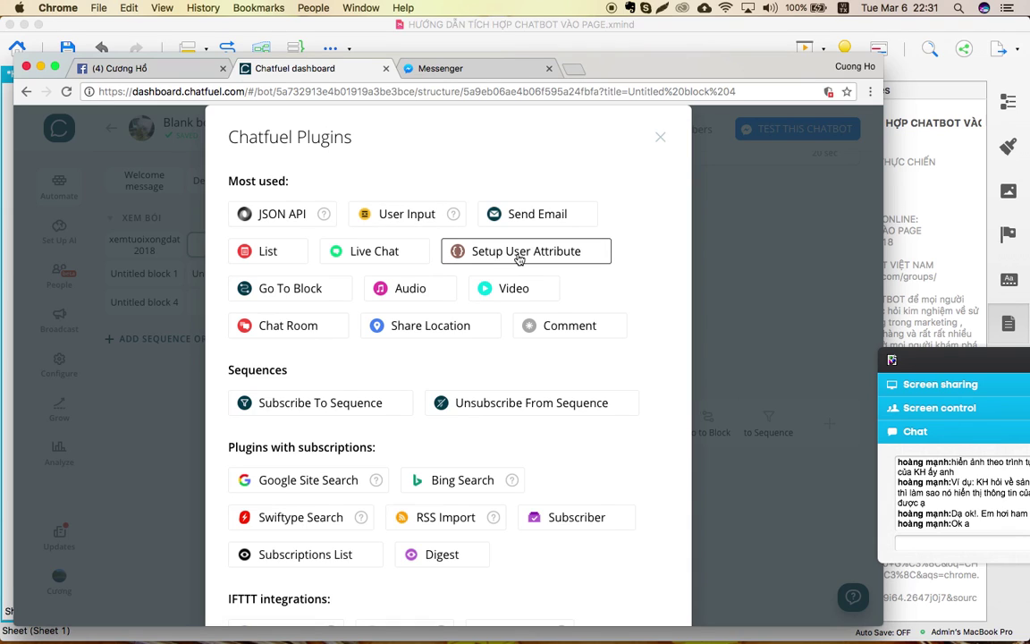
scroll(373, 468, down, 5)
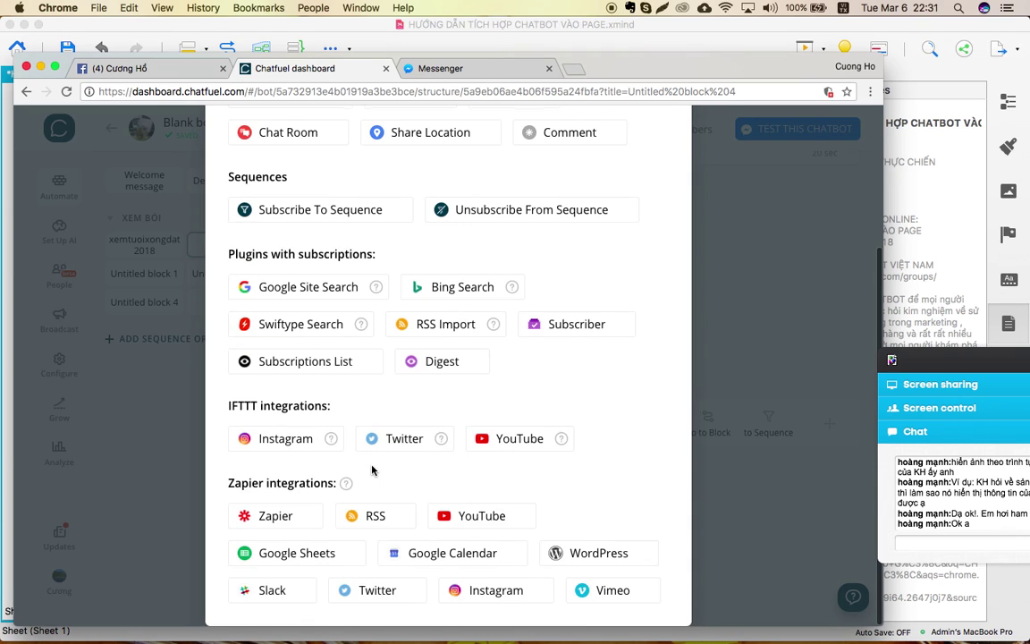
scroll(373, 467, up, 5)
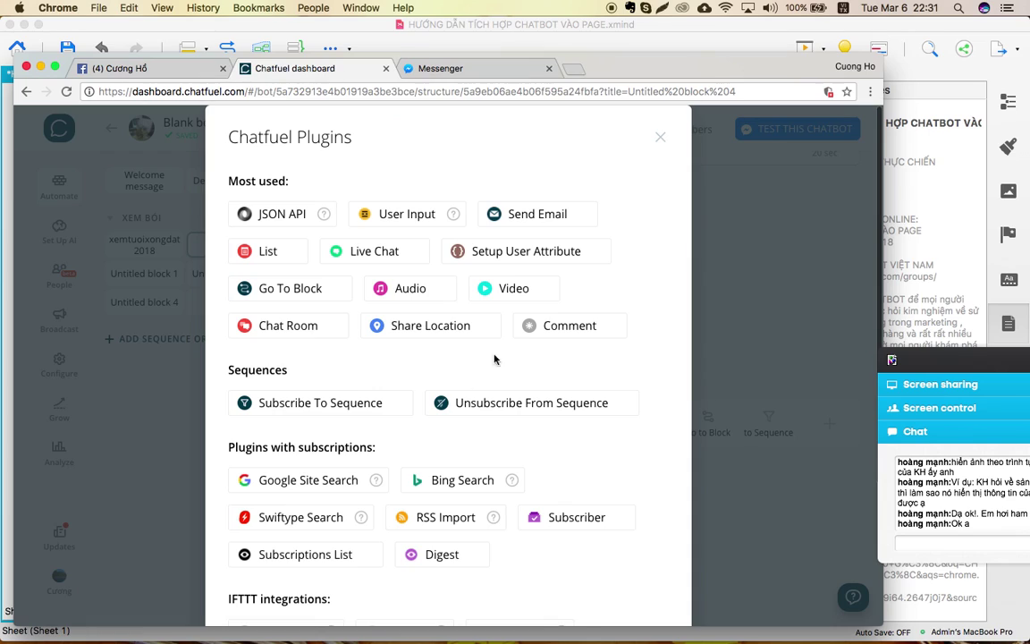
click(663, 136)
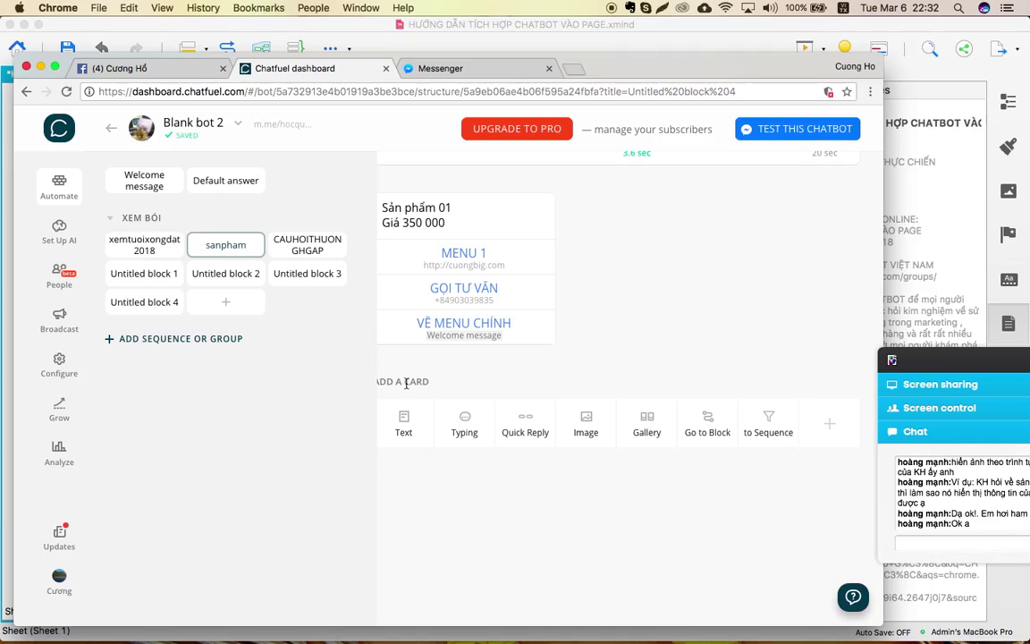
key(ctrl+Up)
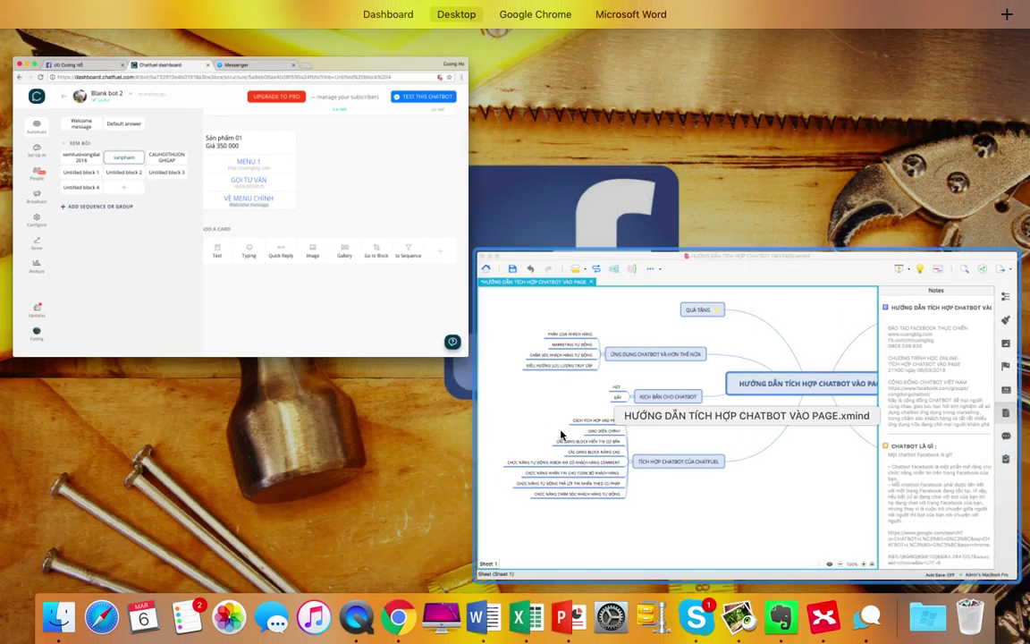
click(658, 432)
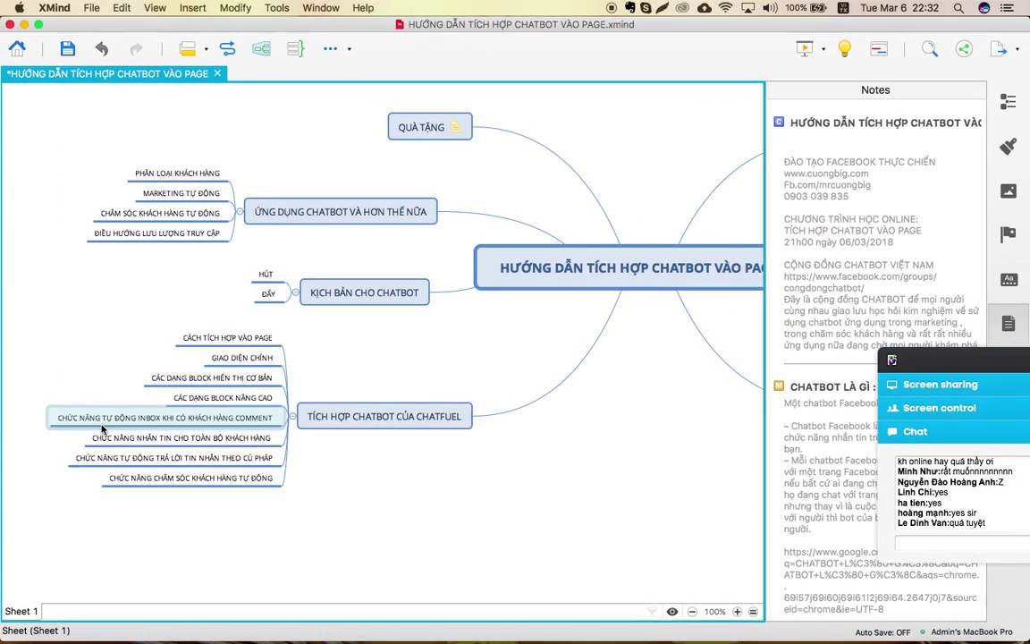
Show the Chatfuel dashboard and XMind map side by side in Mission Control.
key(ctrl+Up)
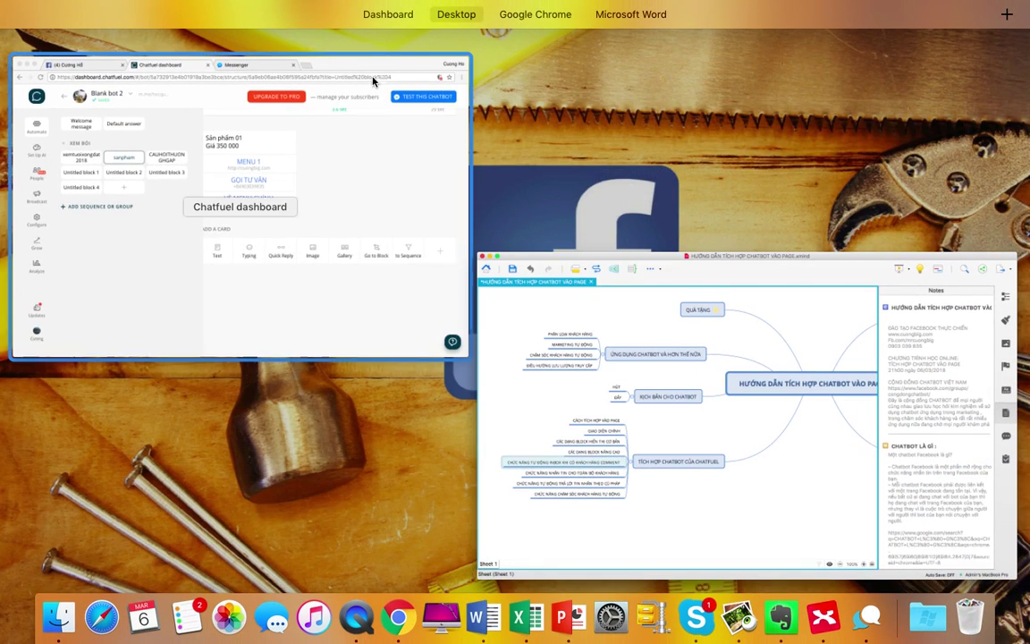
In the Grow page, start a new rule under 'Acquire users from comments'.
click(325, 179)
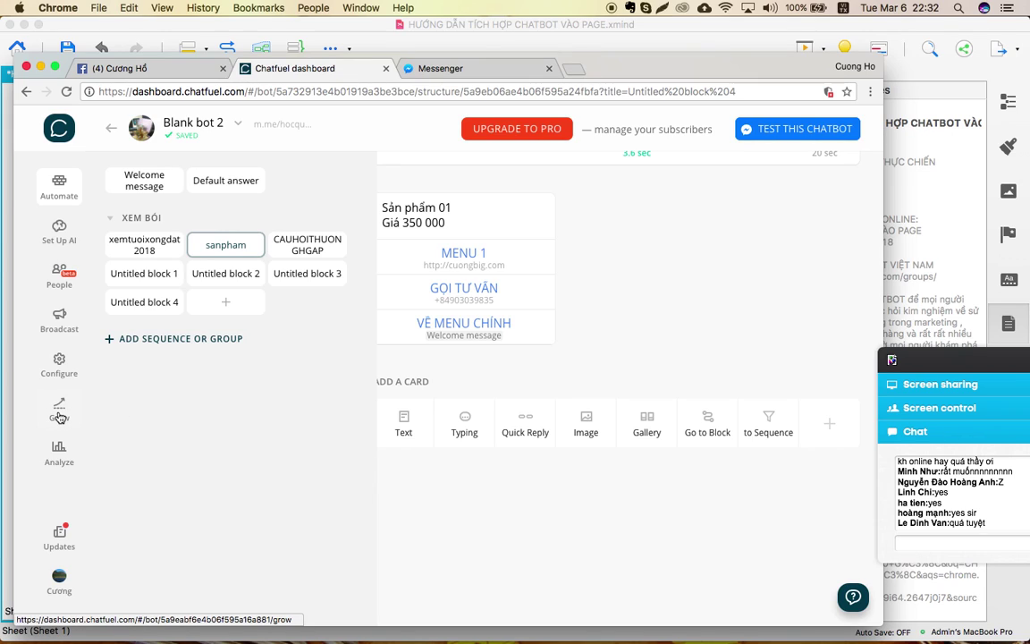
click(59, 417)
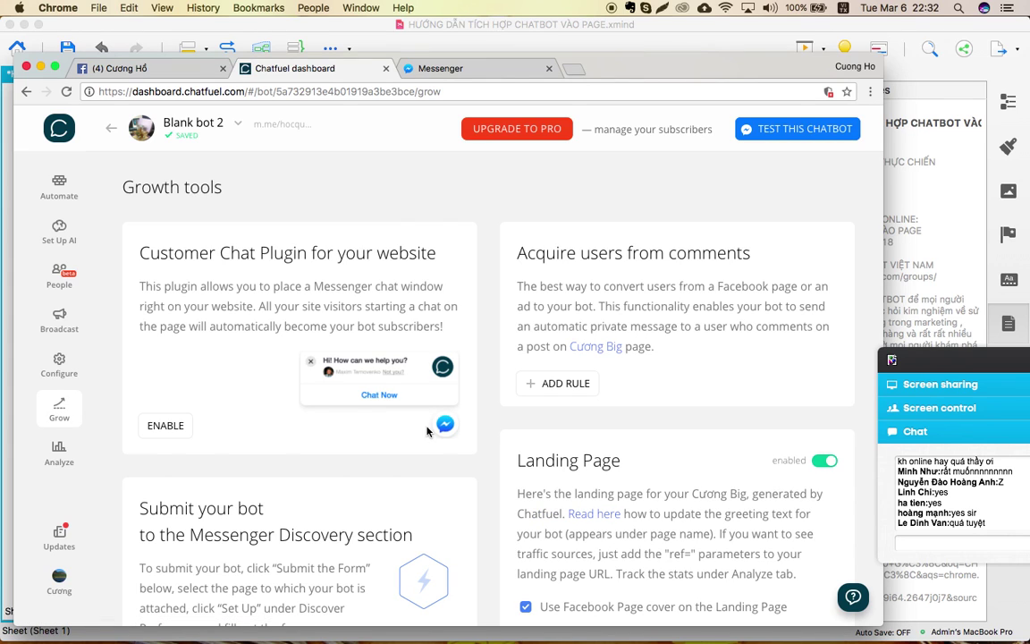
scroll(704, 379, down, 3)
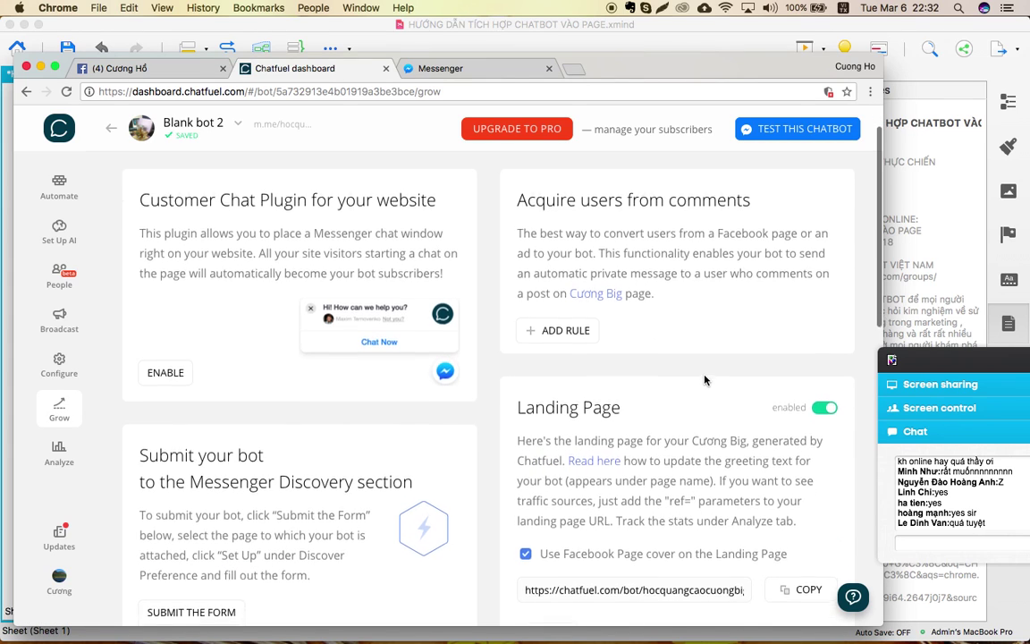
scroll(704, 379, down, 10)
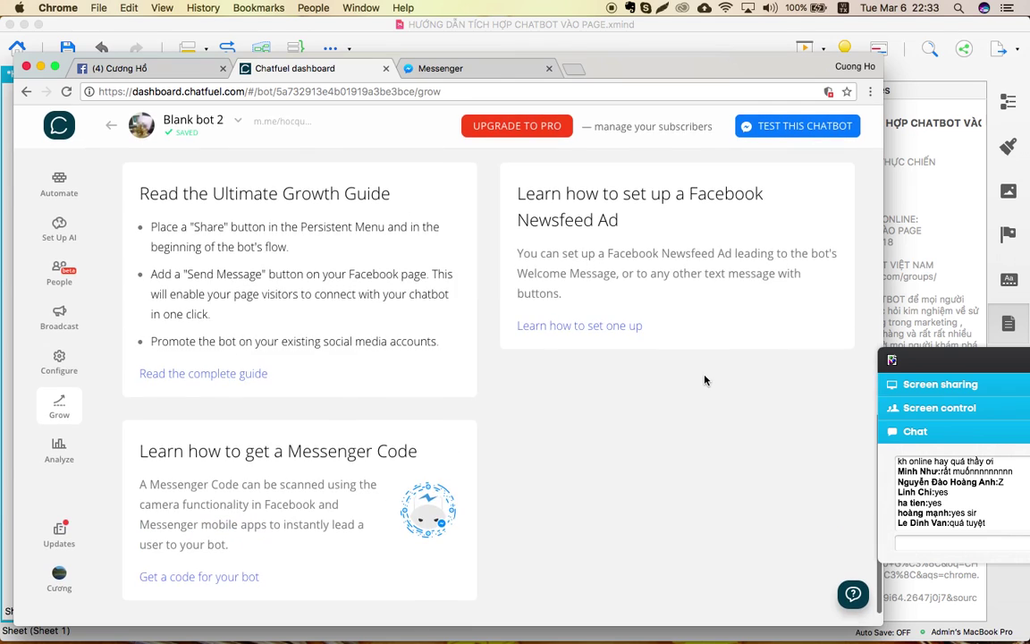
scroll(704, 379, up, 15)
scroll(704, 380, down, 1)
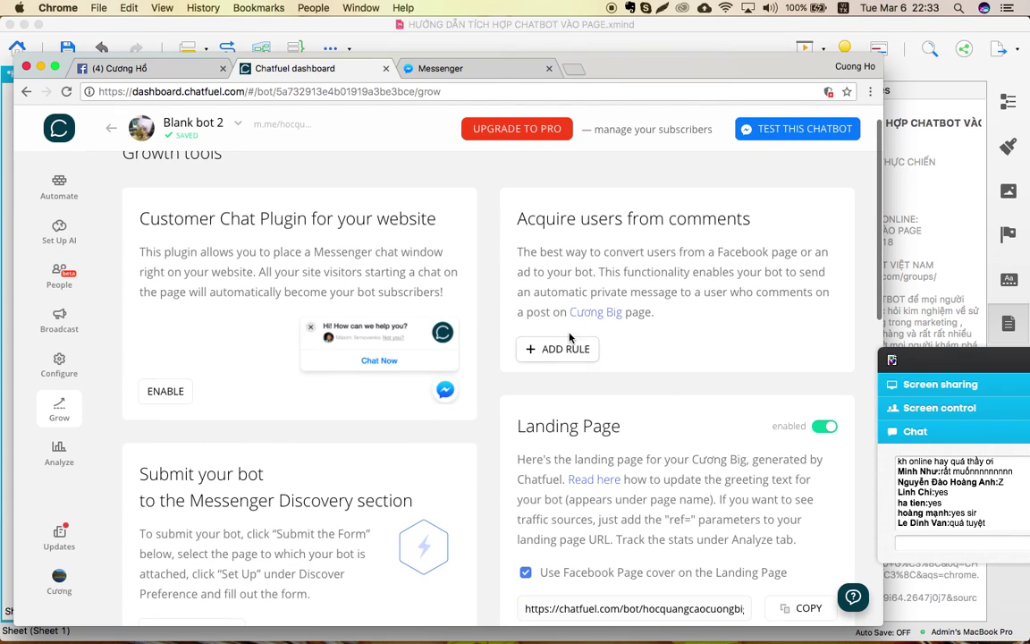
drag(533, 225, 765, 228)
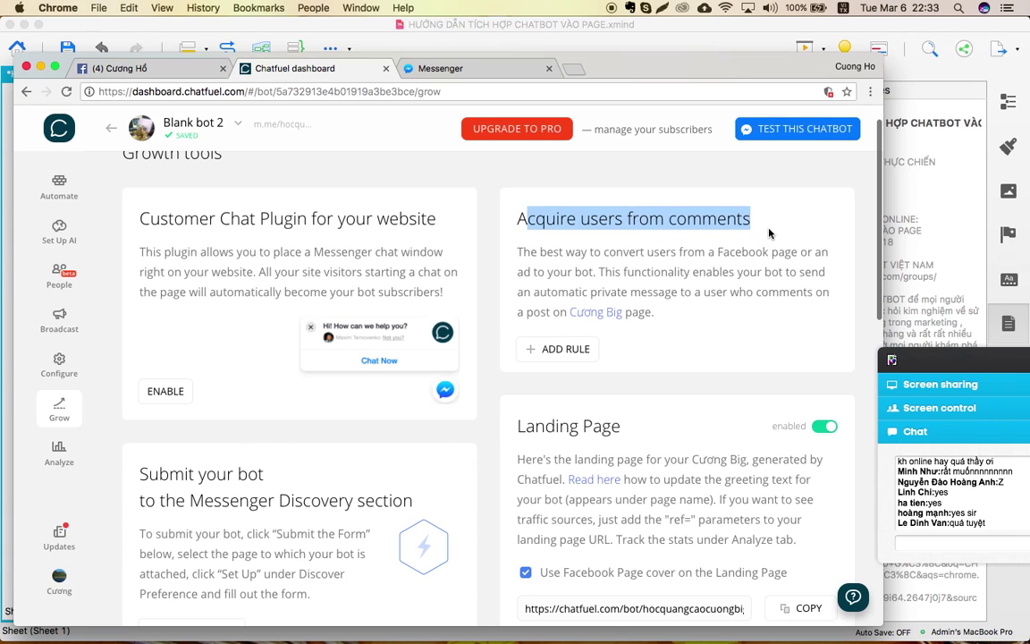
click(769, 233)
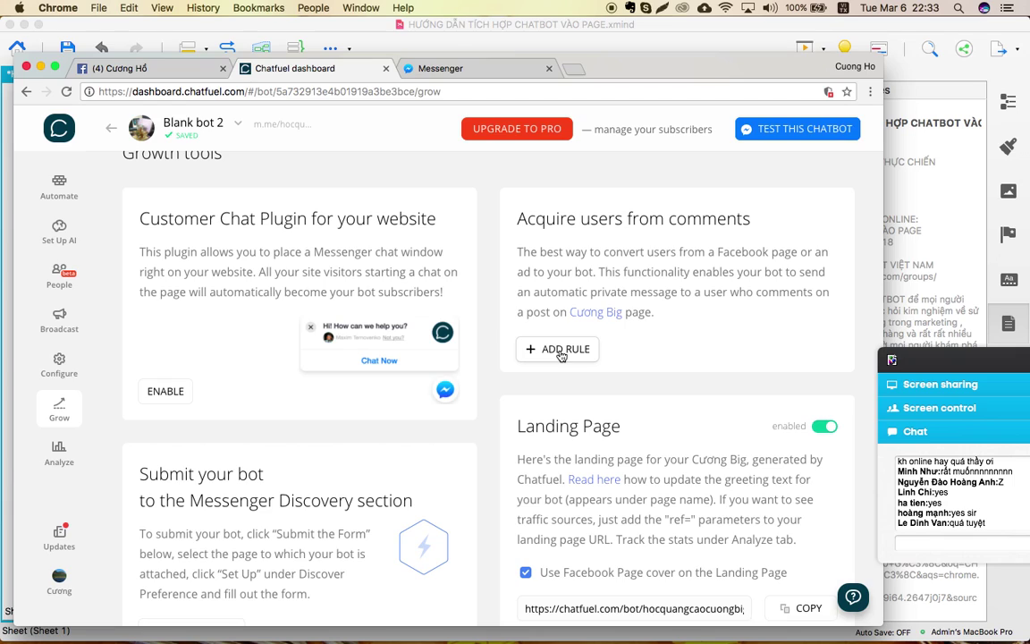
click(561, 352)
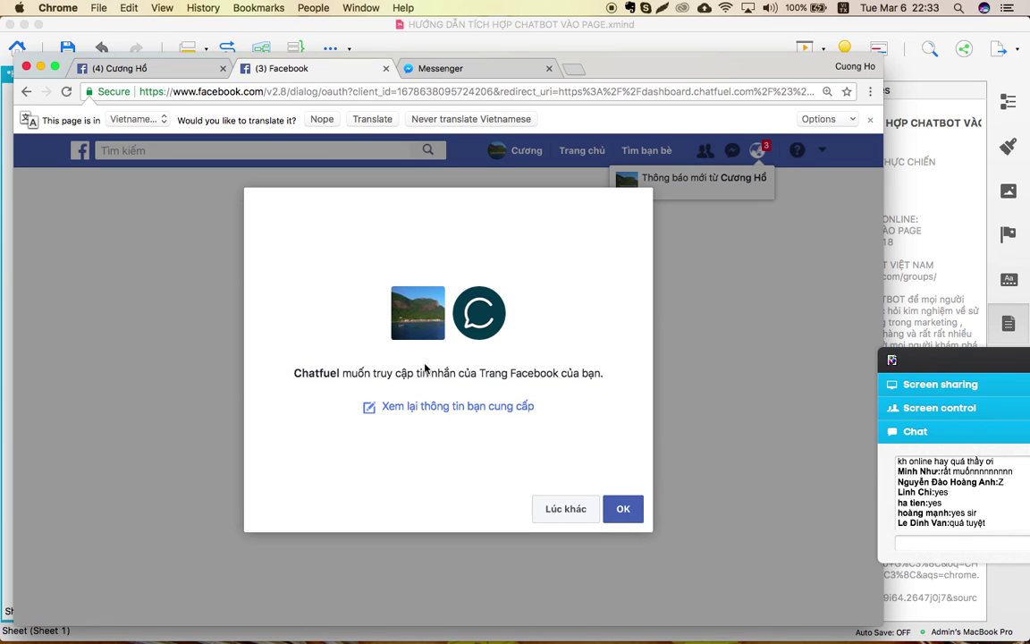
Approve the Facebook request letting Chatfuel access the Page's messages.
click(624, 509)
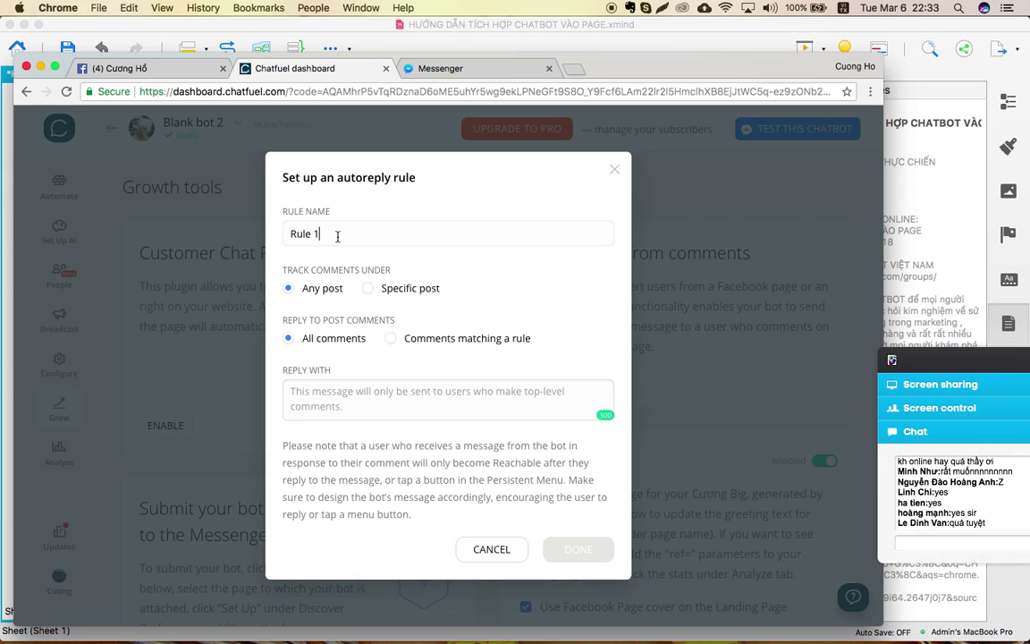
Name the rule 'CÂU HỎI CHUNG 1', target a specific post, and open a new tab.
key(BackSpace)
key(BackSpace)
key(BackSpace)
key(BackSpace)
key(BackSpace)
key(BackSpace)
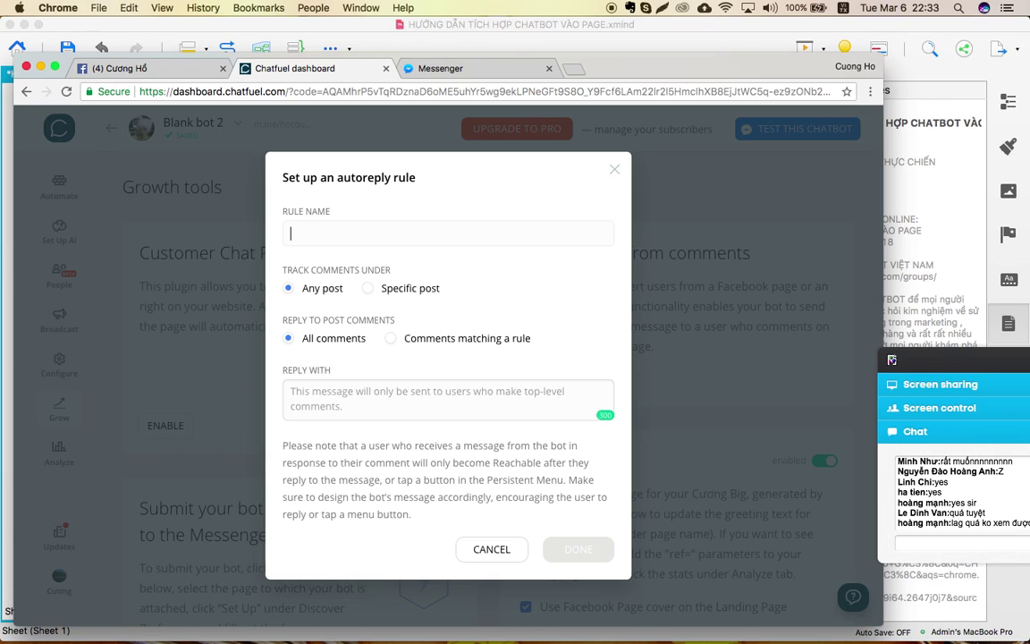
text(CÂU HỎI CHUNG 1)
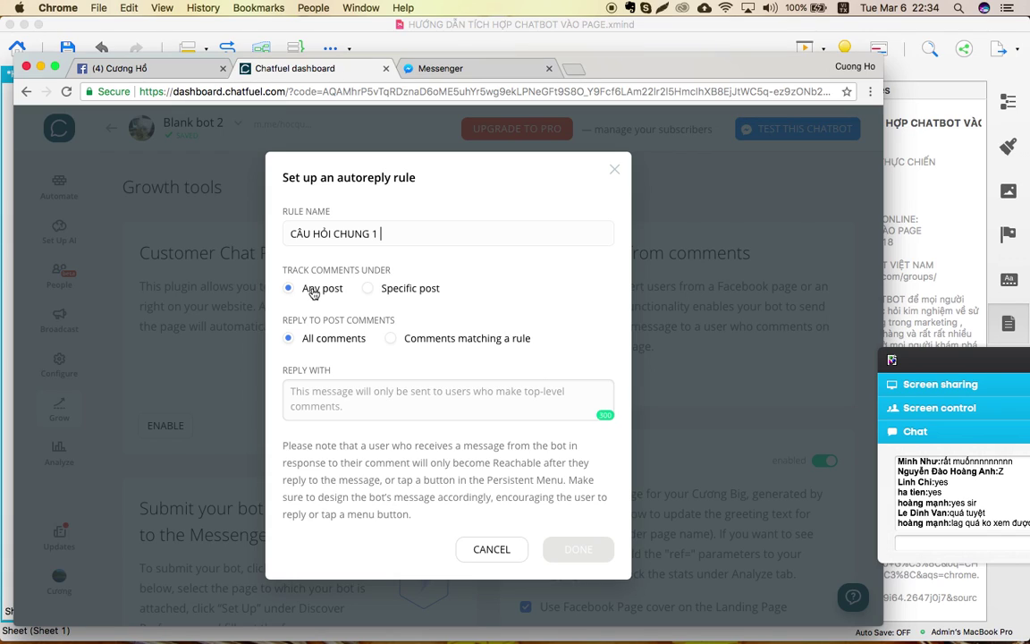
click(368, 288)
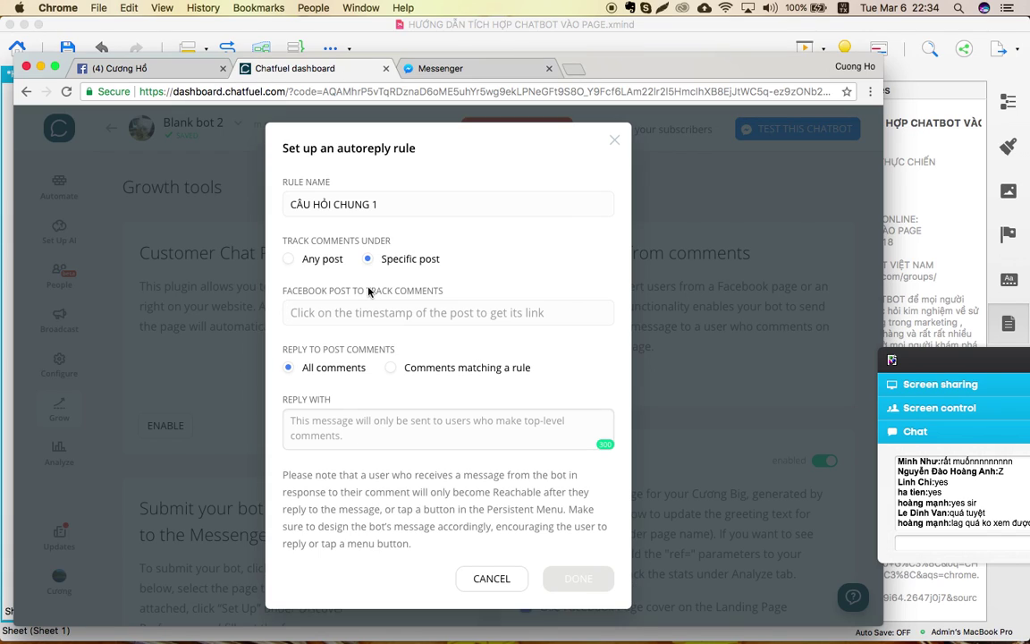
click(291, 260)
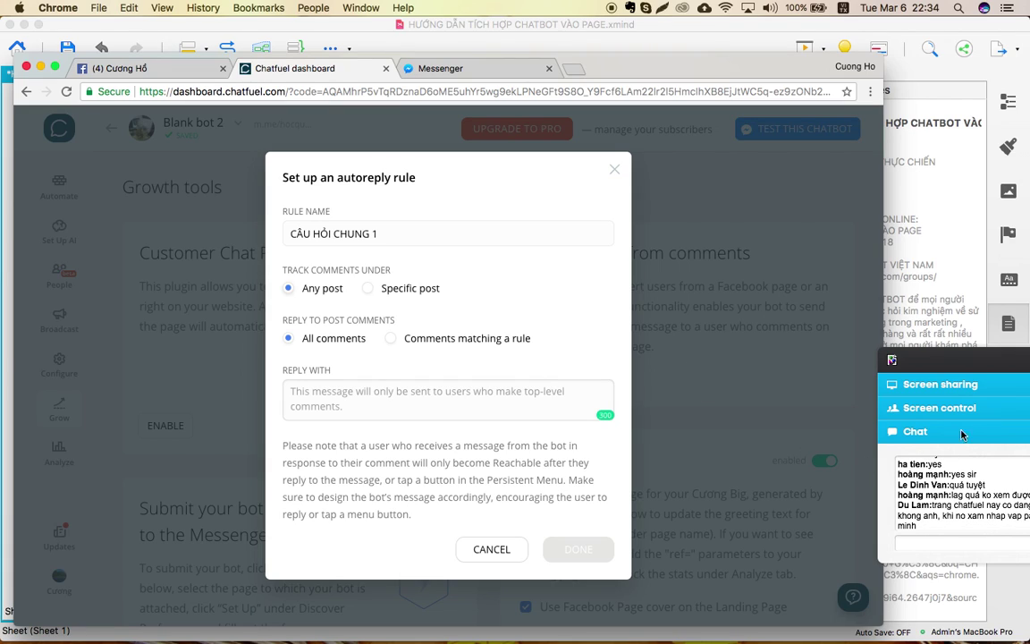
drag(958, 361, 926, 358)
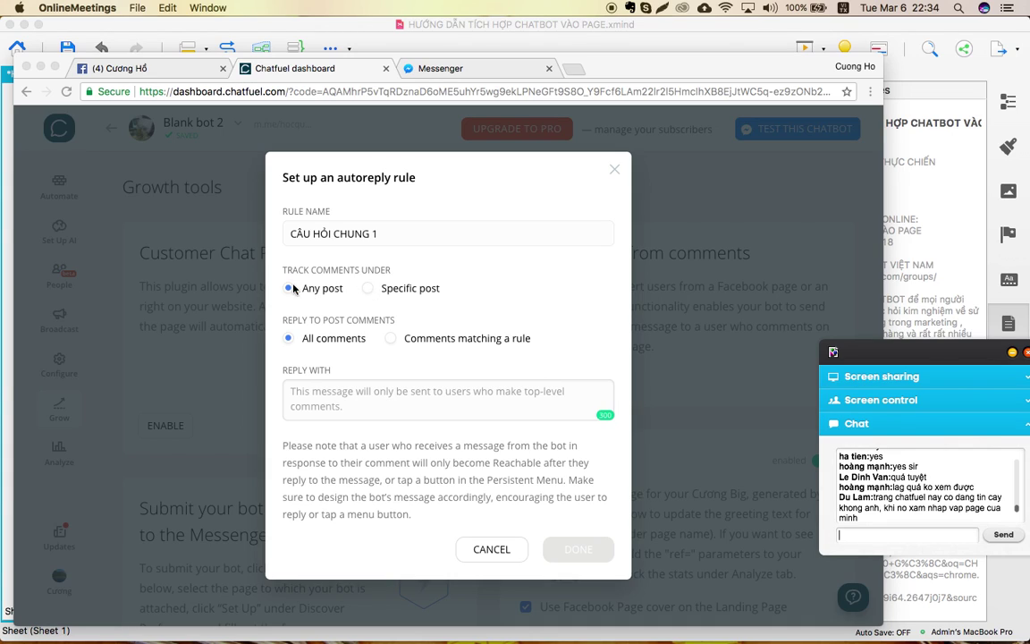
click(370, 293)
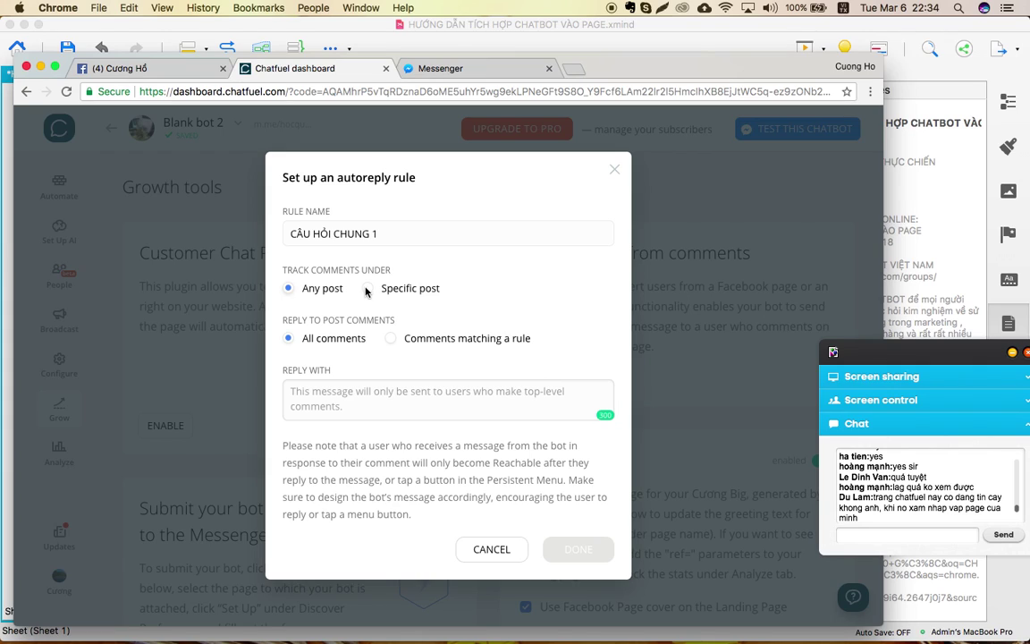
click(367, 288)
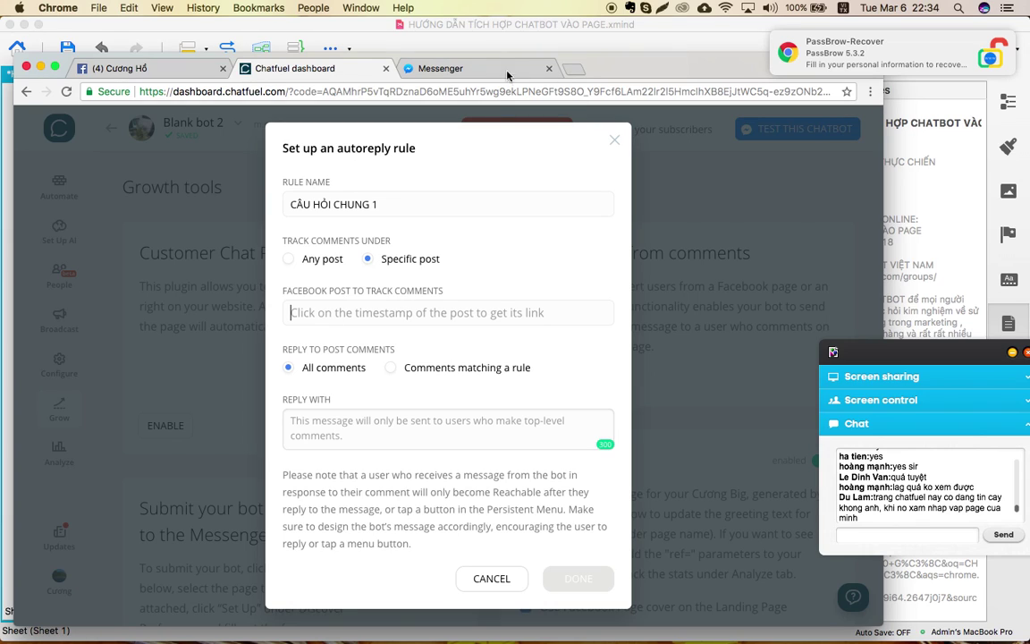
click(574, 69)
Go to facebook.com and open the managed Facebook business page.
text(f)
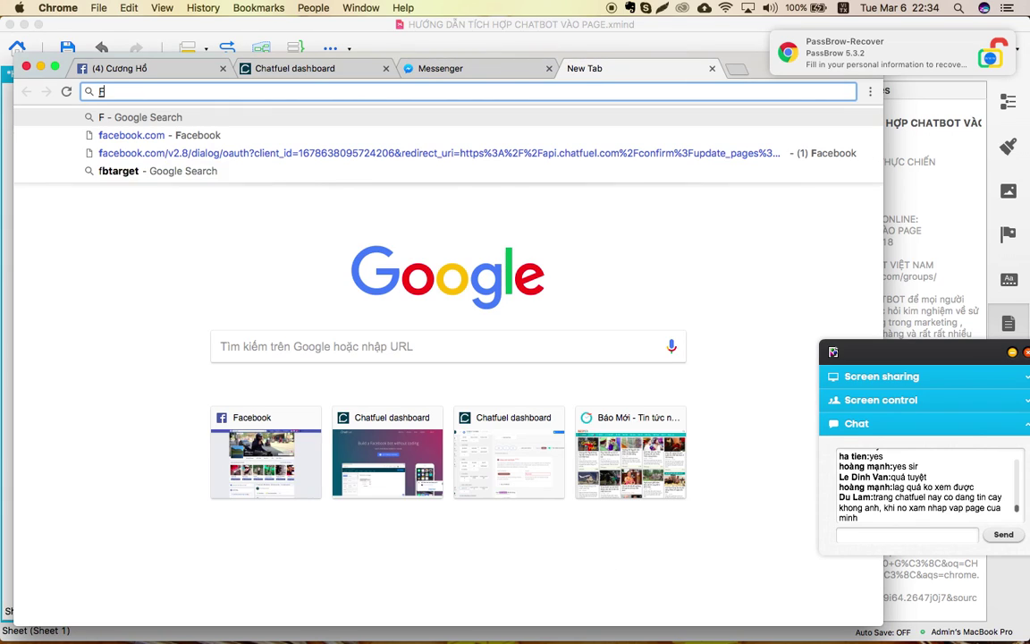
click(203, 133)
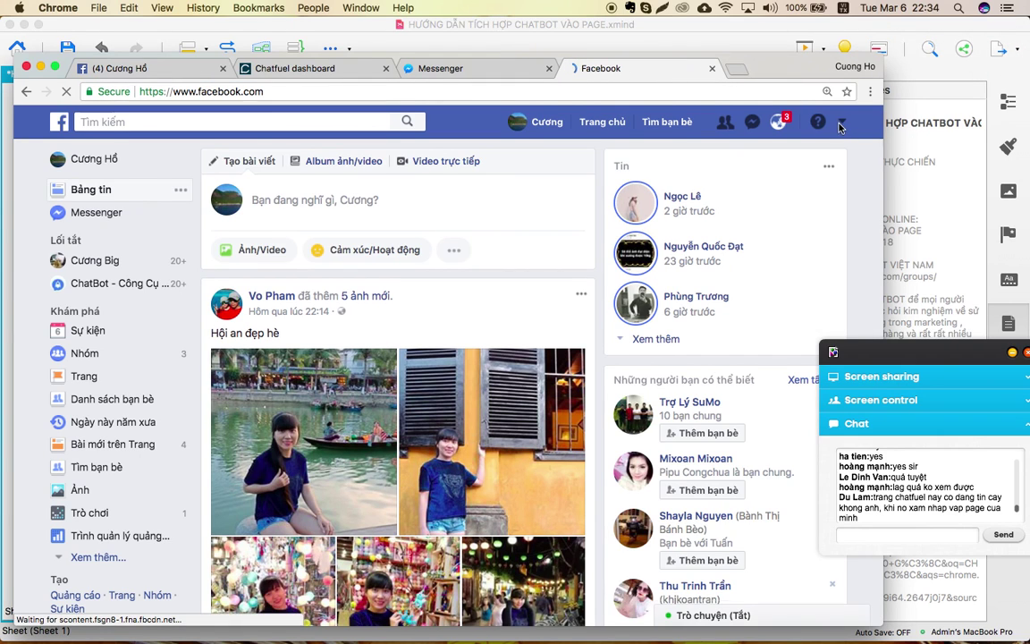
click(839, 122)
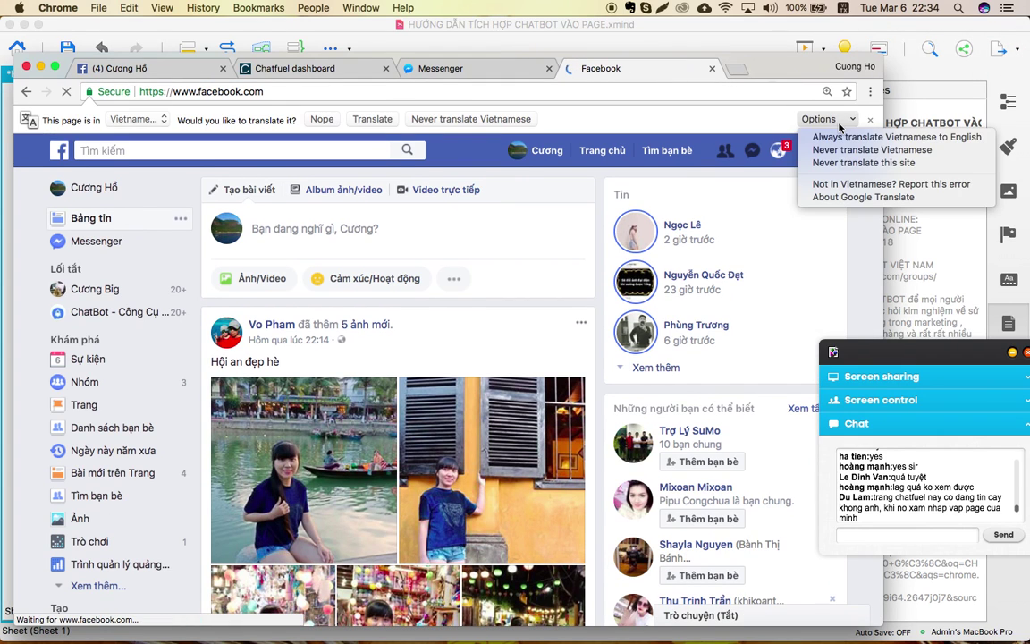
click(843, 150)
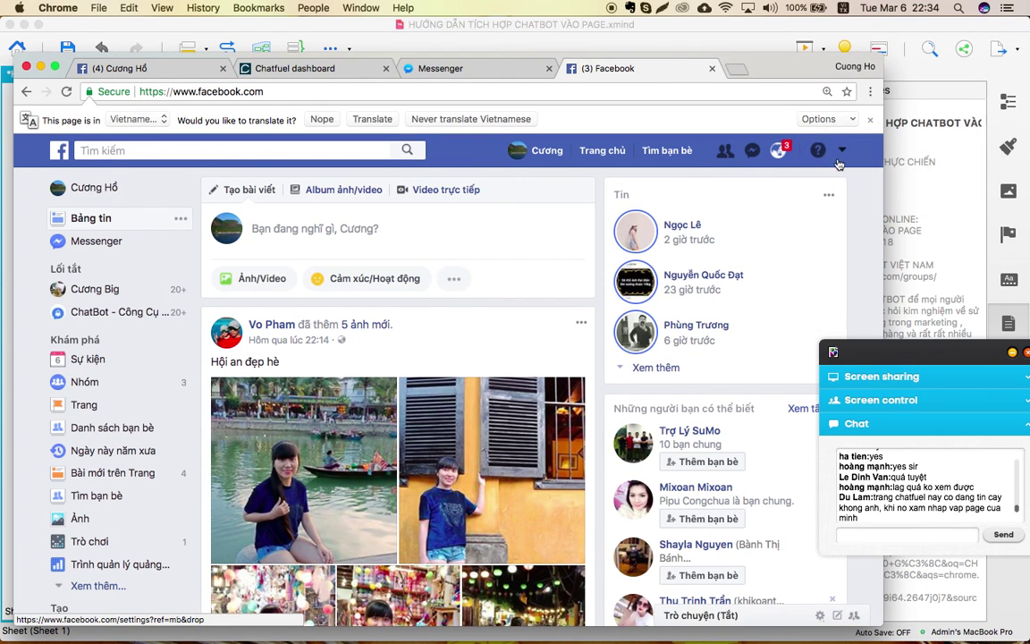
click(843, 150)
click(749, 202)
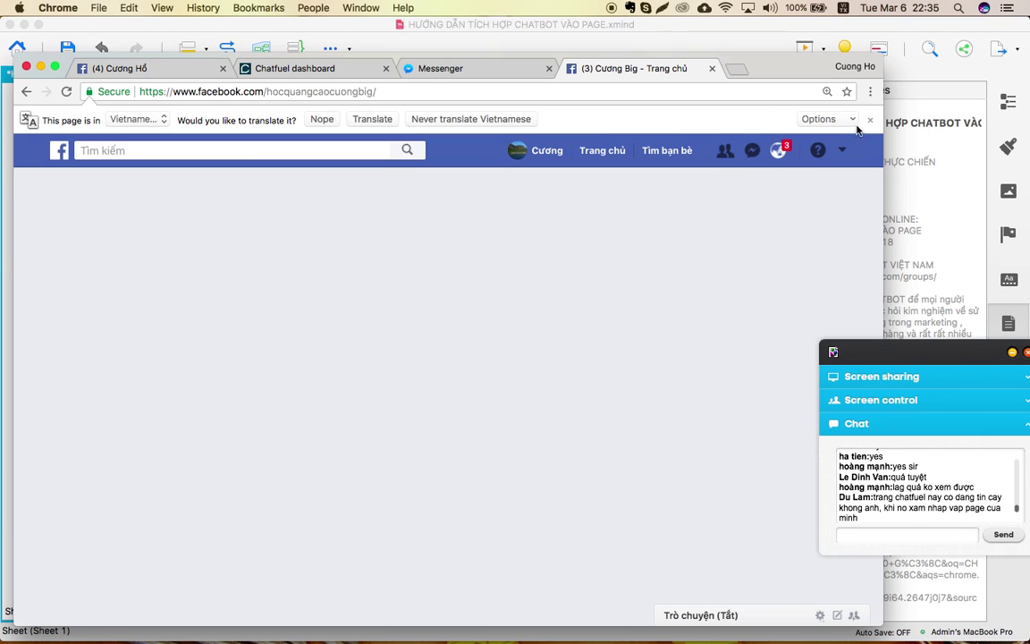
Publish a photo post on the page captioned 'COMMENT TÔI MUỐN ĐỂ NHẬN TÀI LIỆU'.
scroll(328, 323, down, 10)
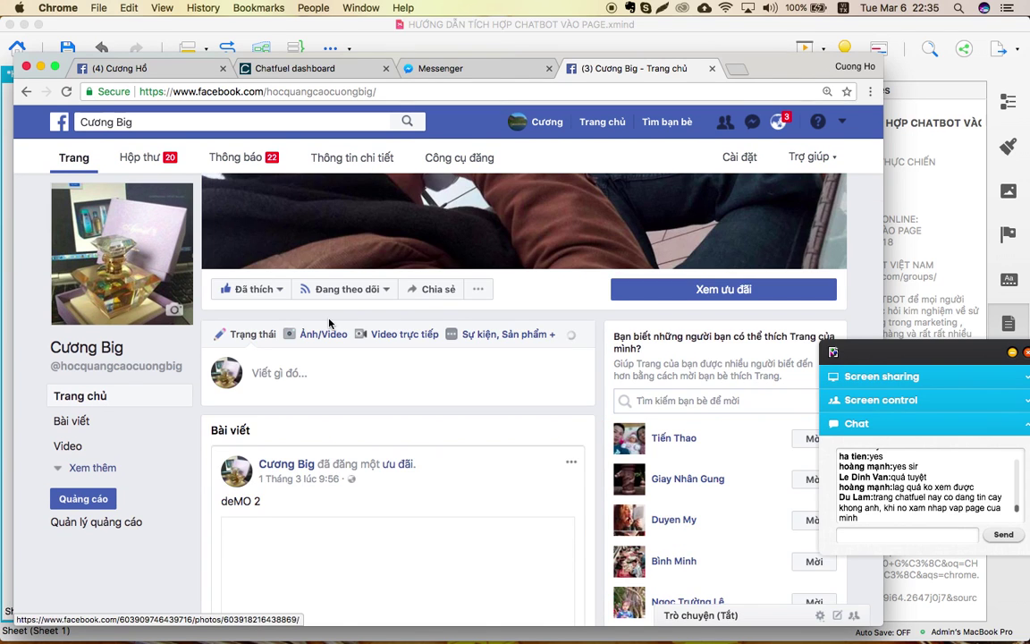
scroll(330, 324, up, 3)
scroll(329, 323, down, 5)
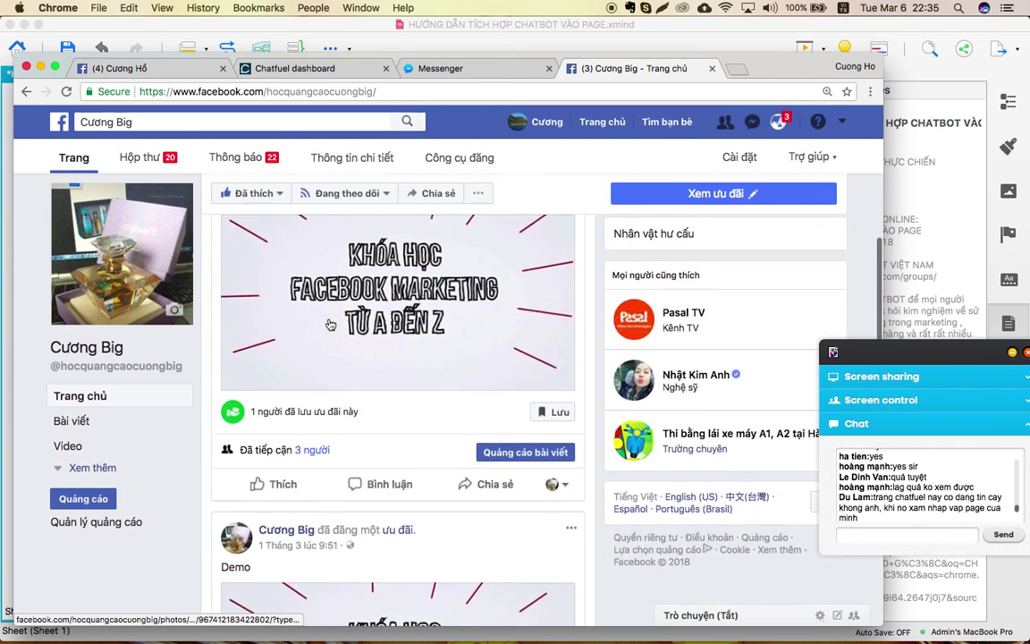
scroll(329, 321, up, 5)
scroll(329, 321, down, 5)
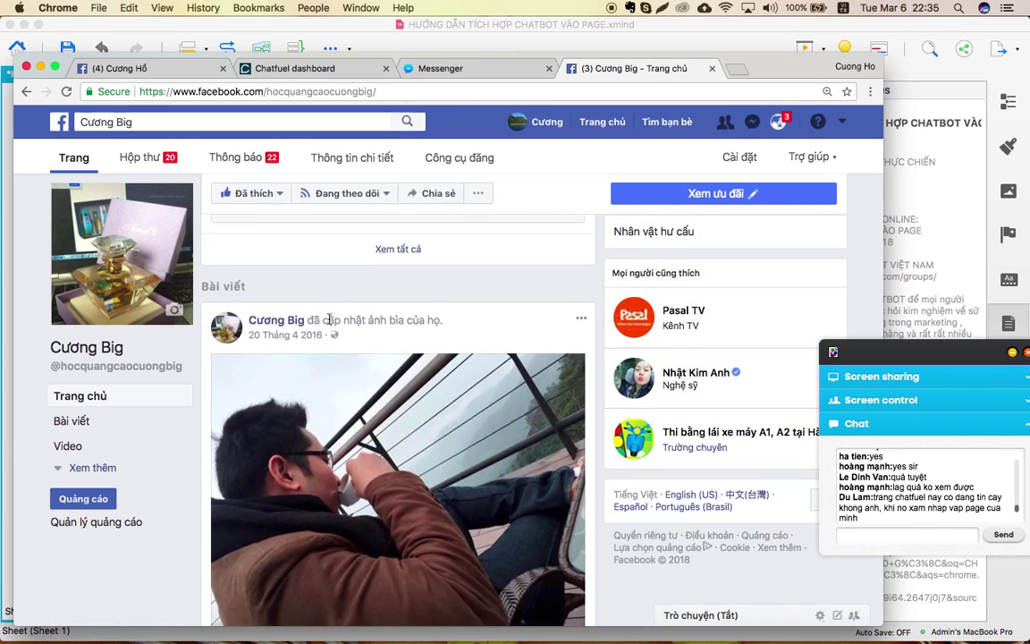
scroll(330, 324, down, 1)
scroll(329, 324, up, 10)
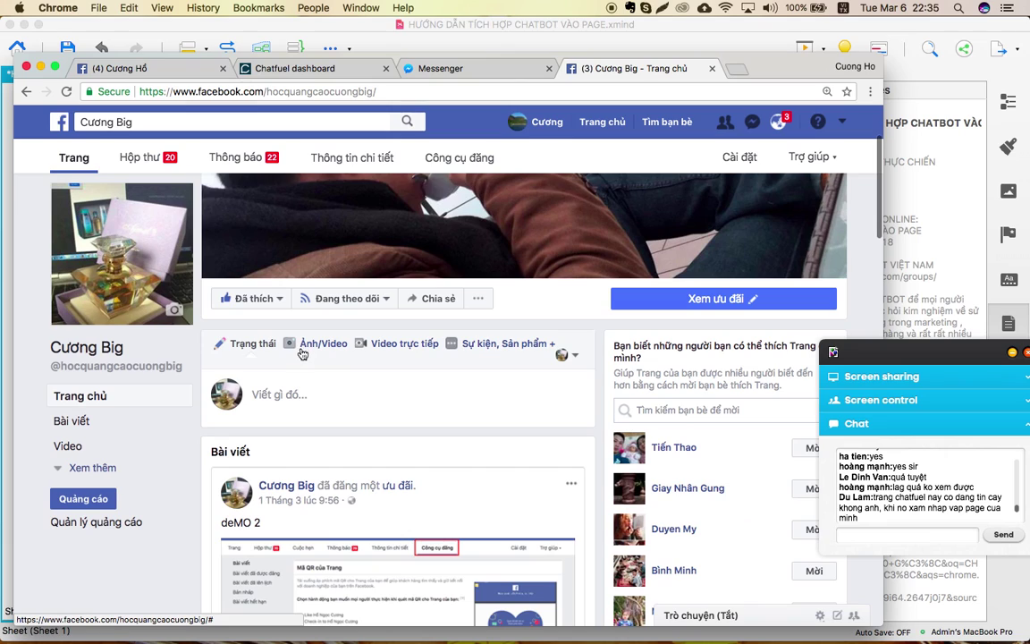
click(303, 346)
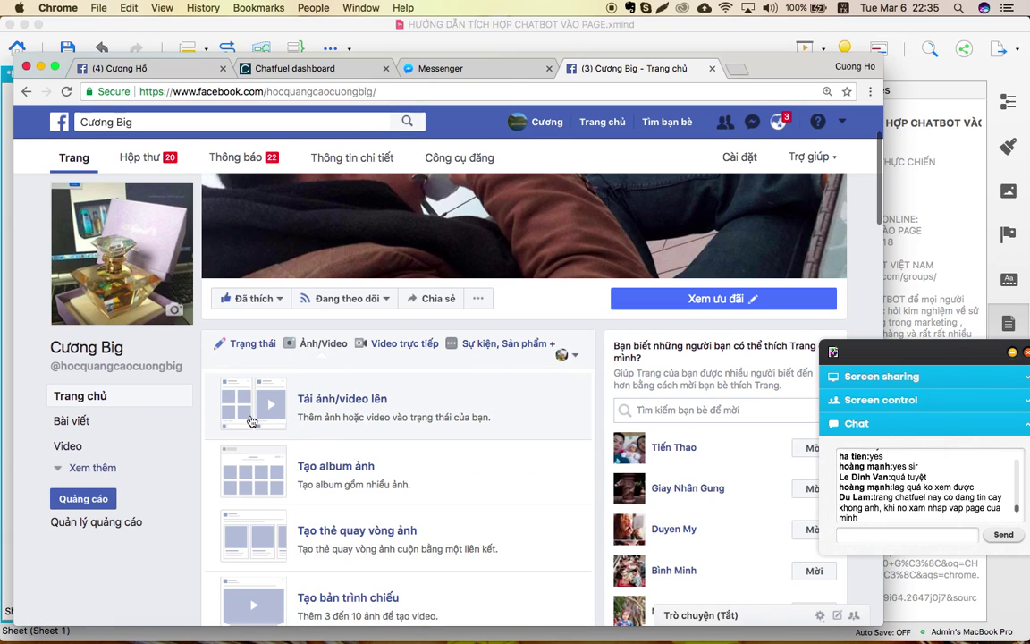
click(250, 421)
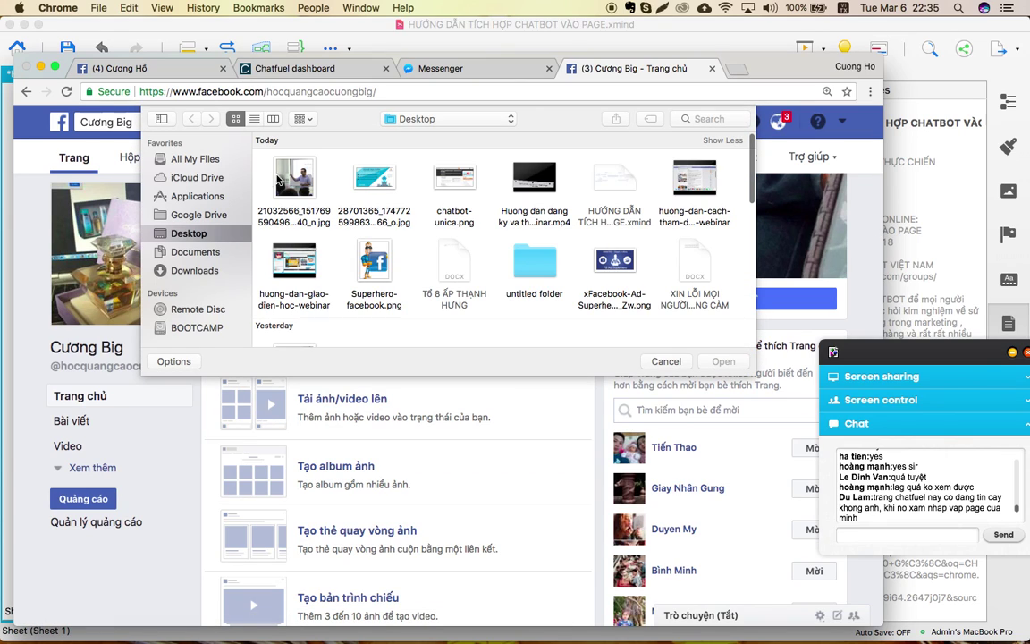
double_click(374, 179)
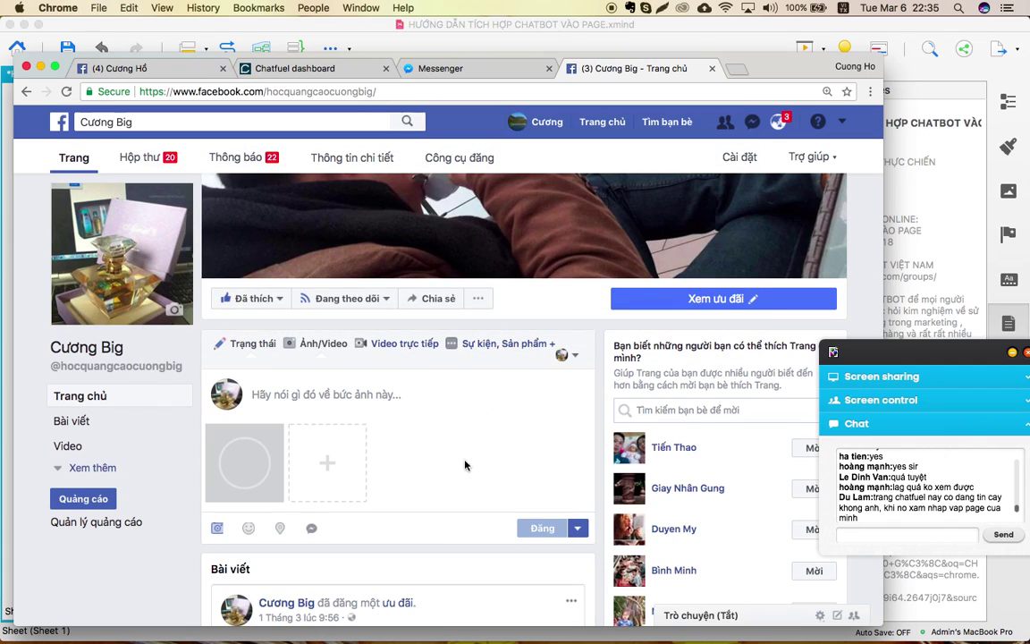
click(333, 396)
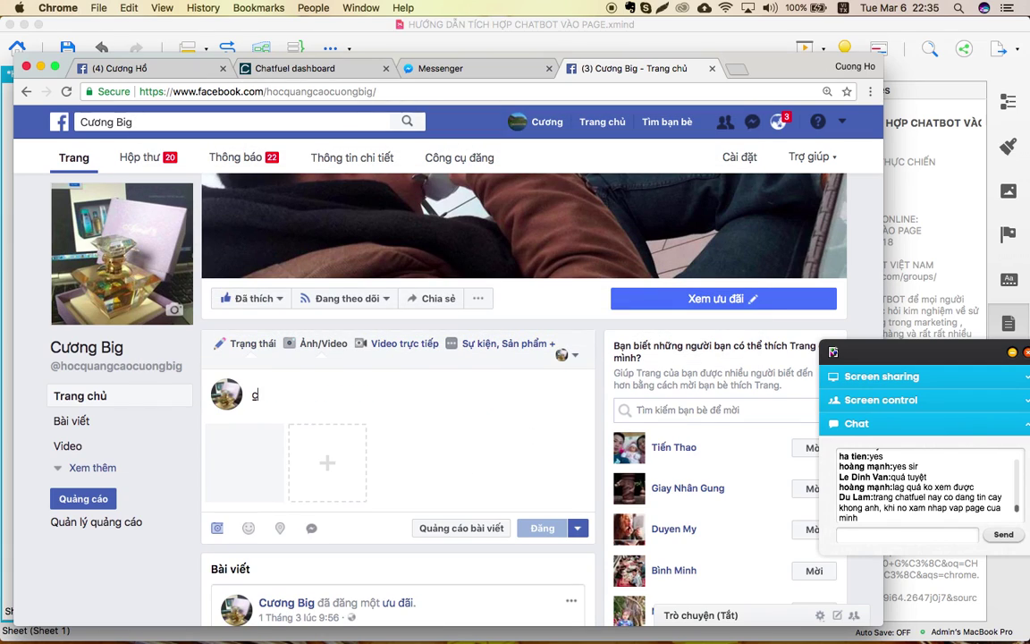
text(COMMENT )
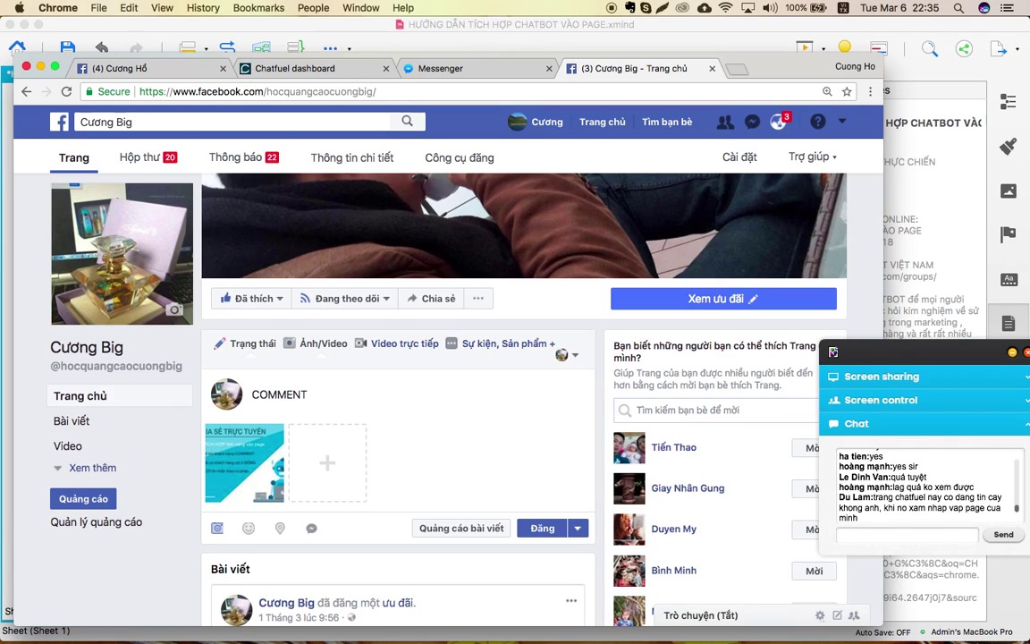
text(TÔI MUỐN ĐỂ NHA)
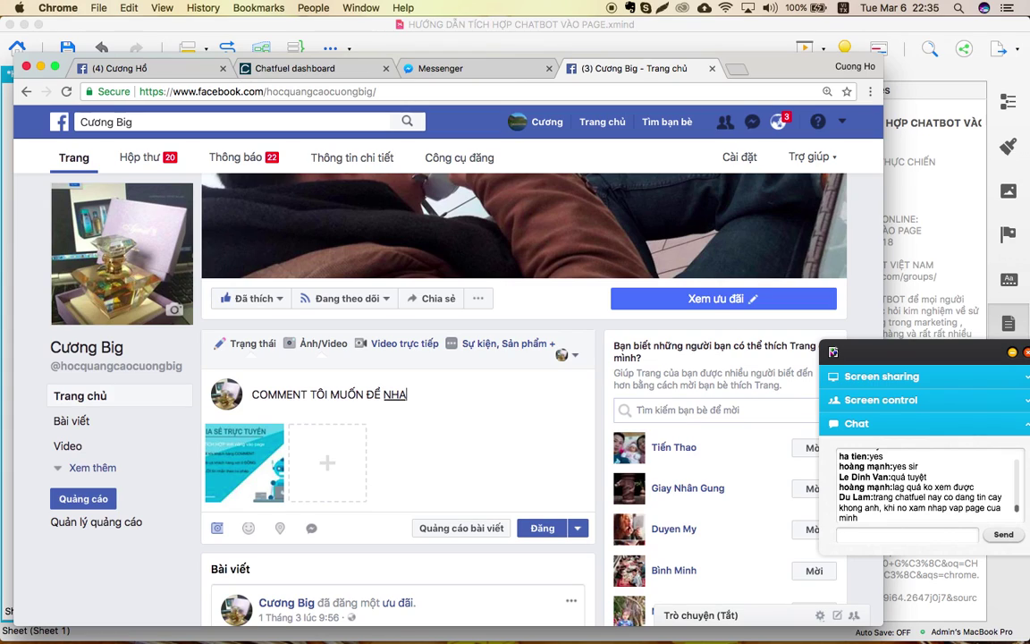
key(BackSpace)
text(ẬN TÀI LIỆU)
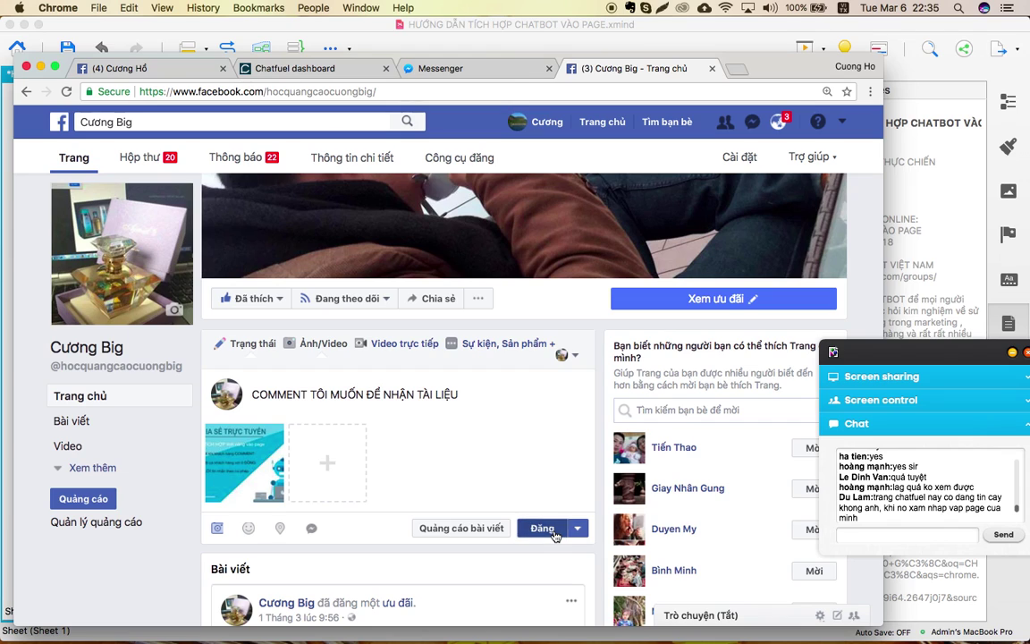
click(553, 534)
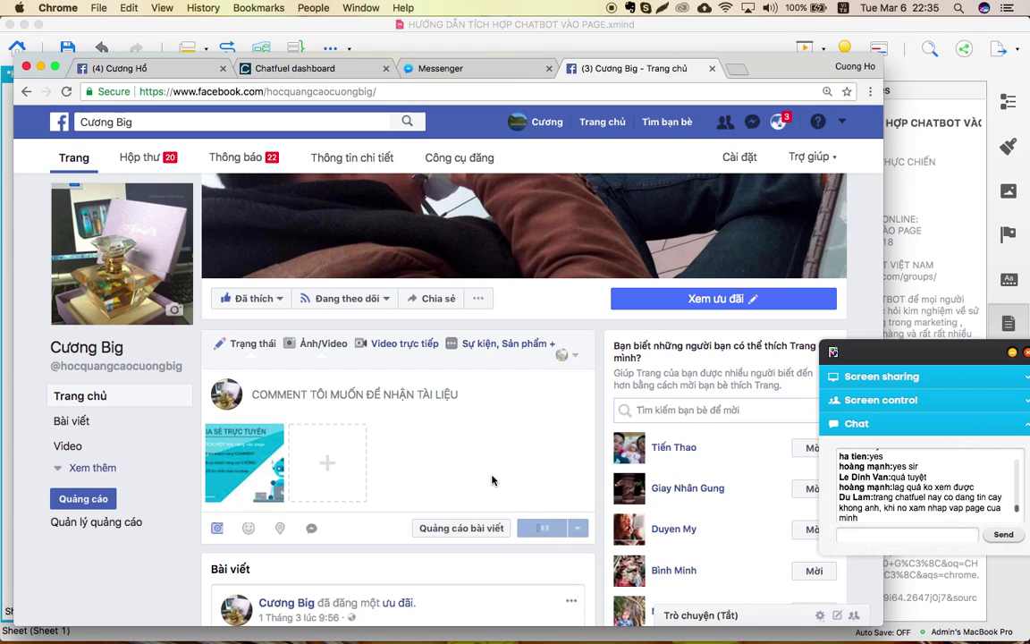
Copy the new post's link from its timestamp and return to the Chatfuel autoreply form.
scroll(492, 480, down, 5)
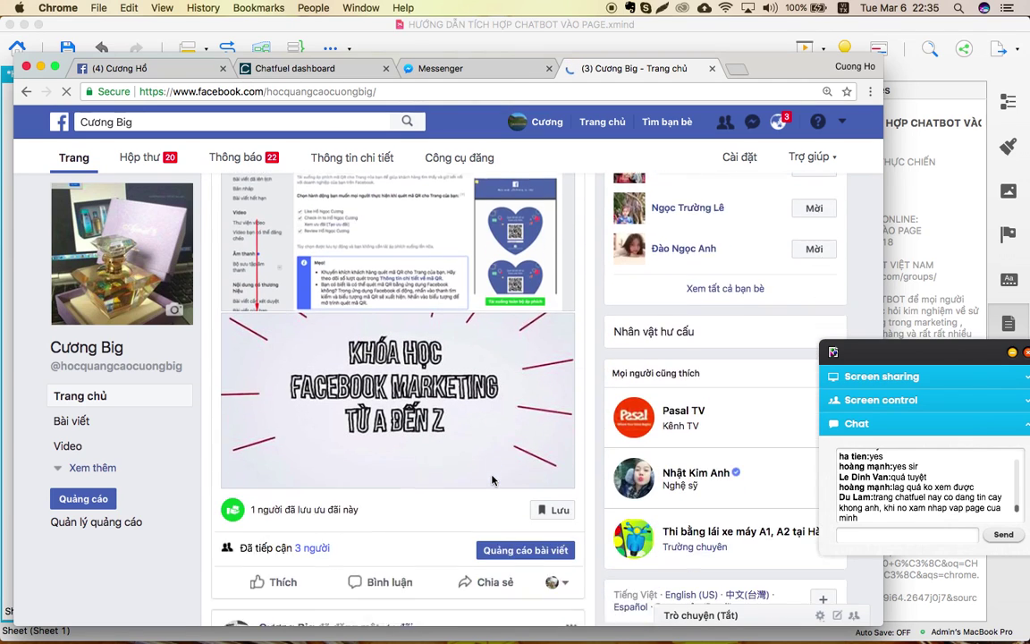
scroll(492, 480, down, 5)
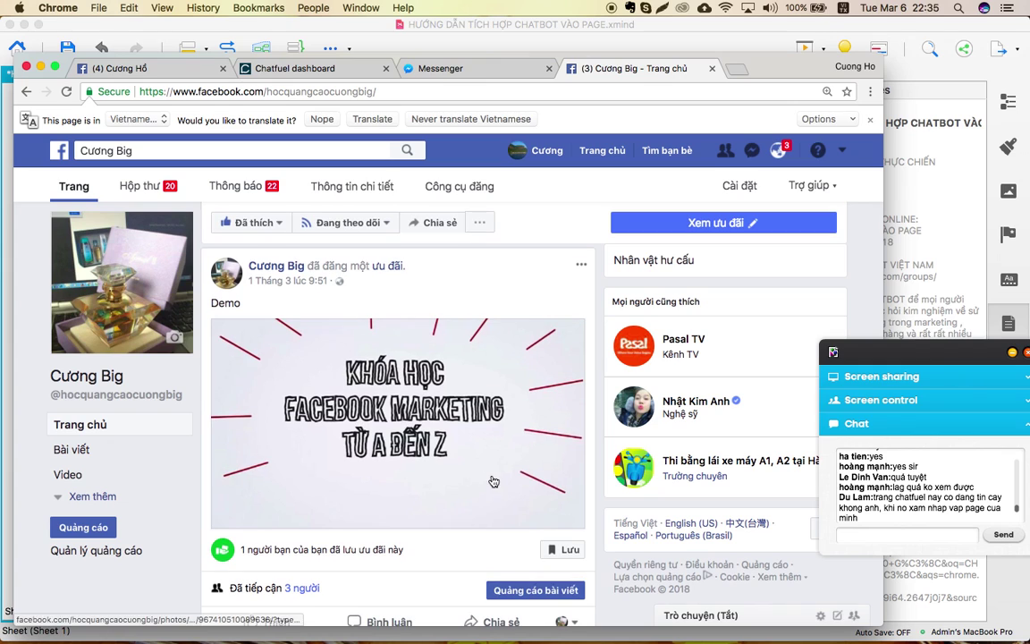
scroll(389, 380, down, 5)
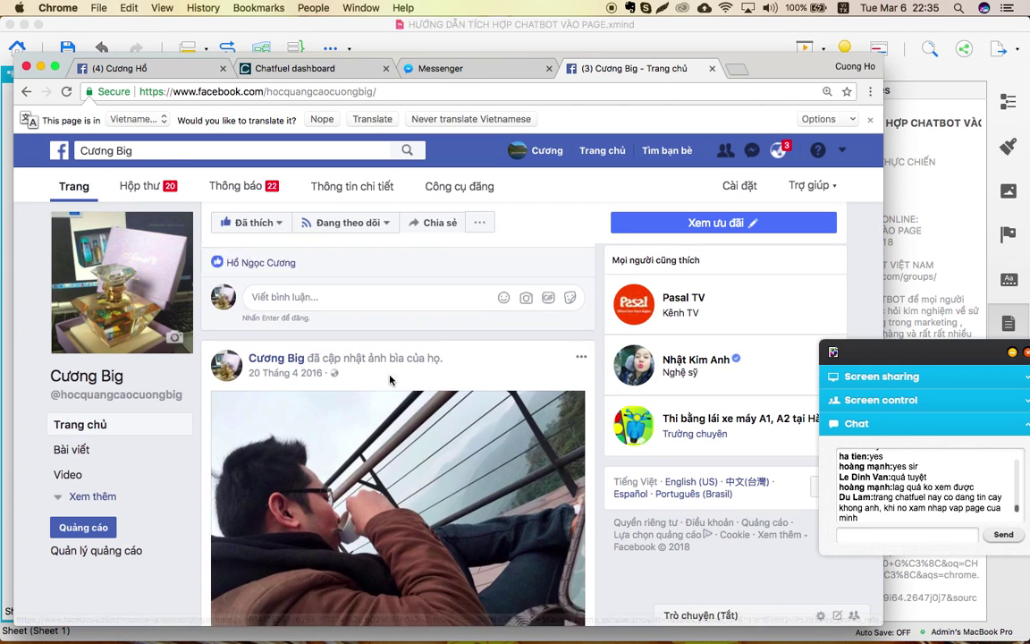
scroll(390, 380, up, 10)
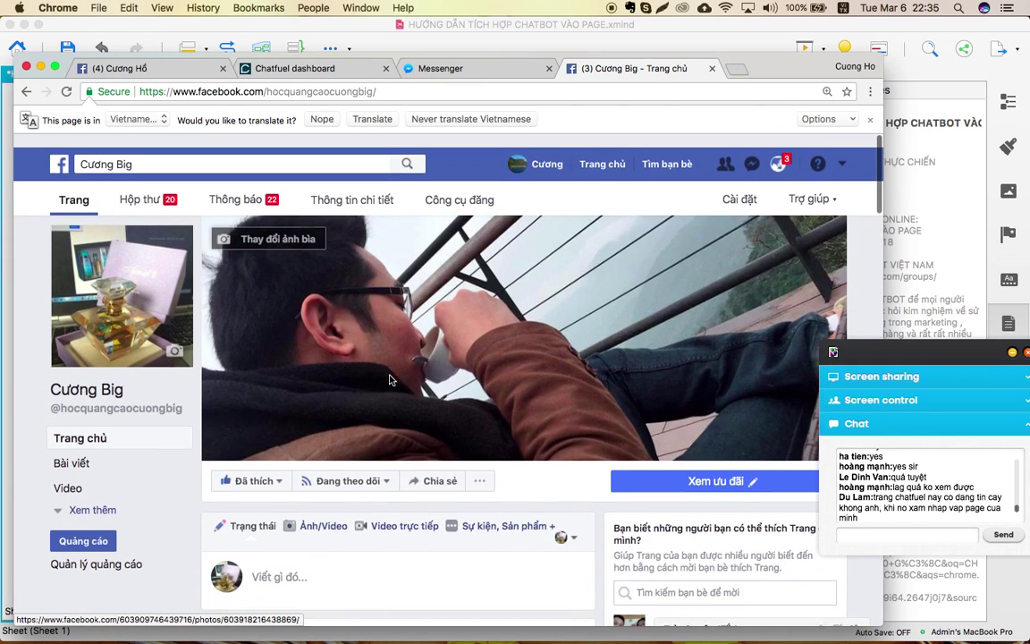
scroll(390, 380, down, 5)
scroll(390, 380, up, 2)
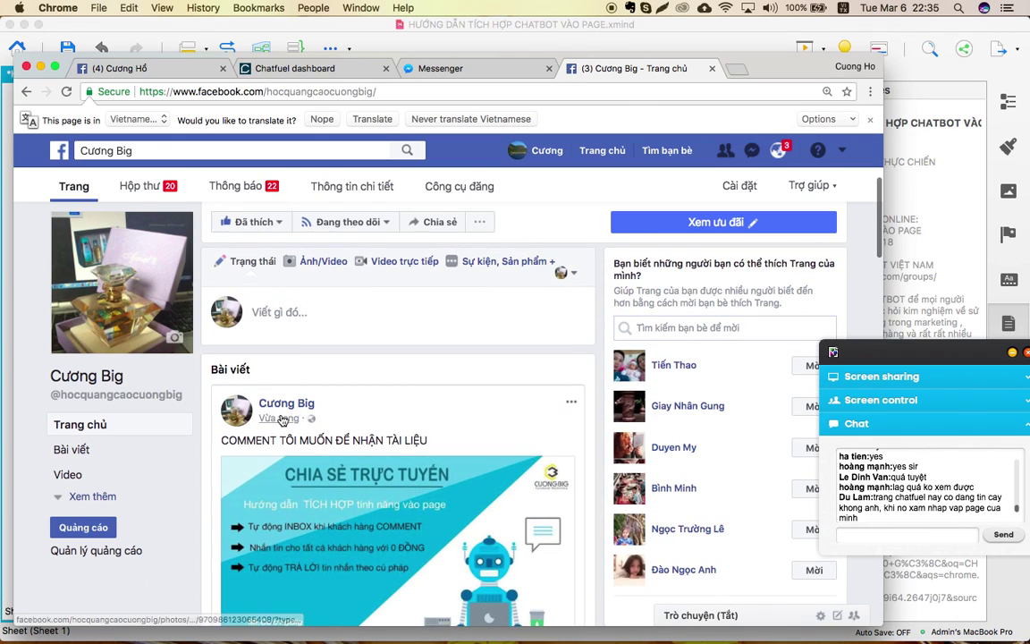
scroll(282, 419, down, 2)
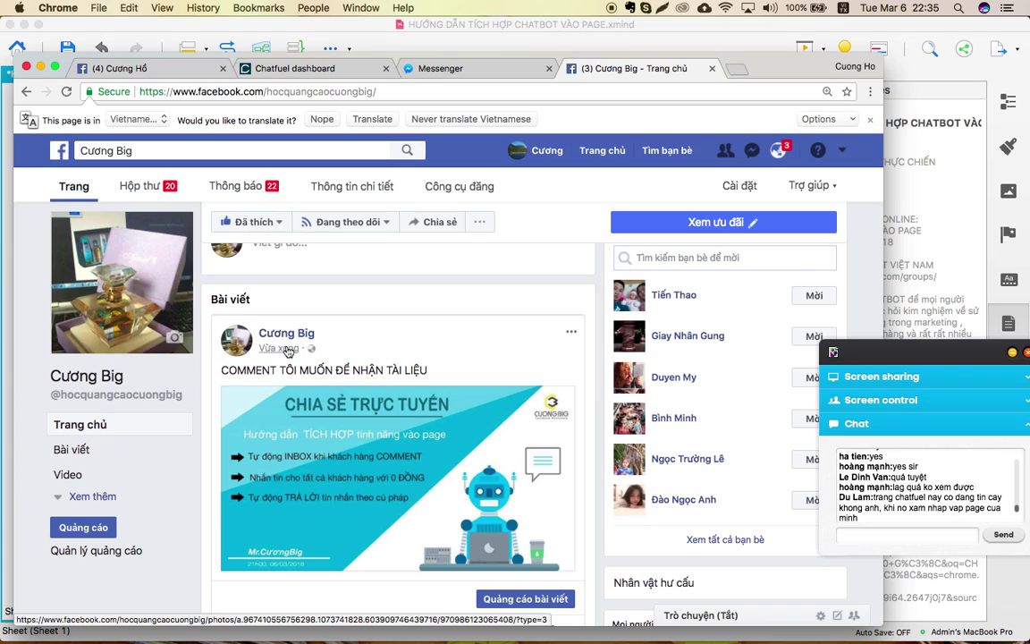
right_click(288, 350)
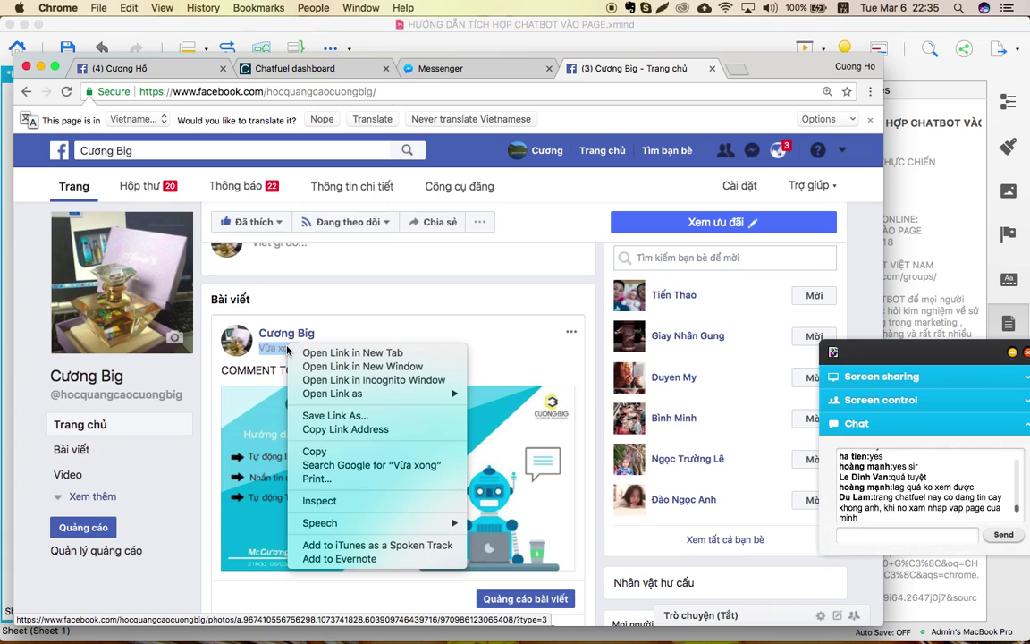
click(332, 431)
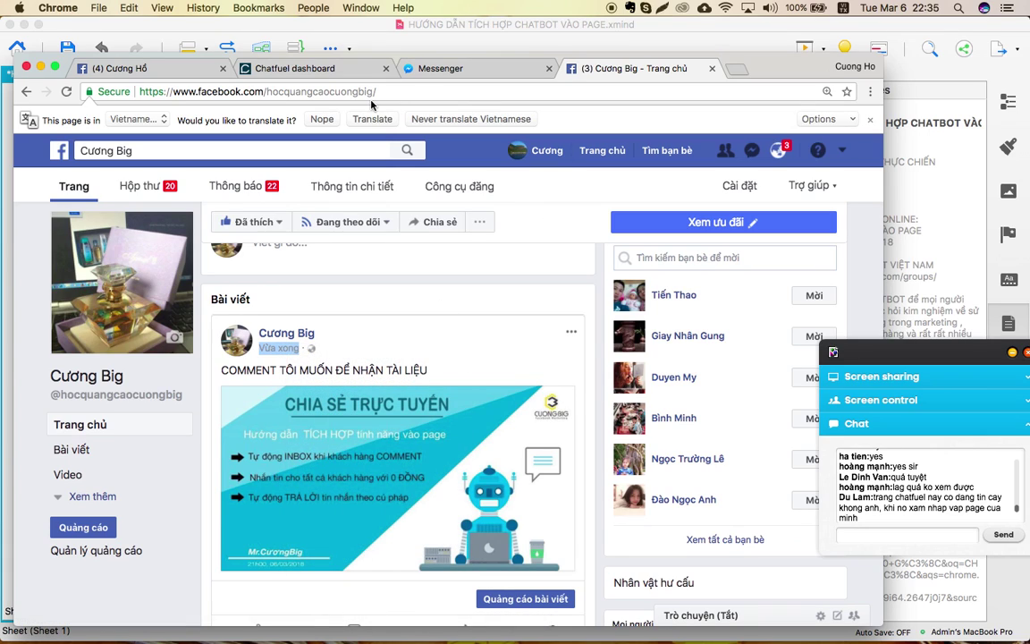
click(330, 71)
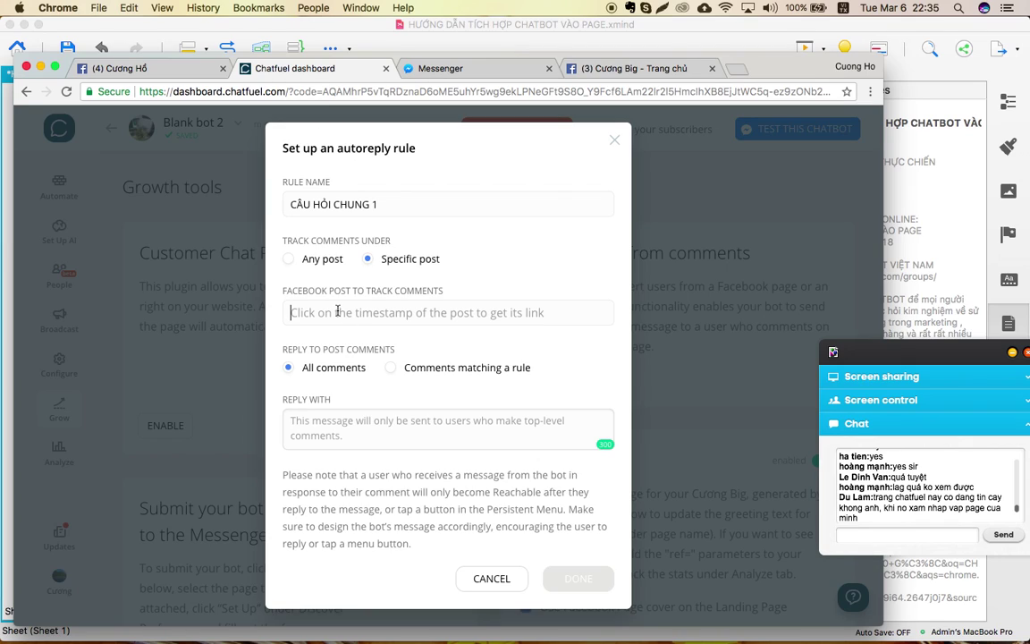
Track the new post by pasting its link, minus '?type=3', into the Facebook Post field.
key(super+v)
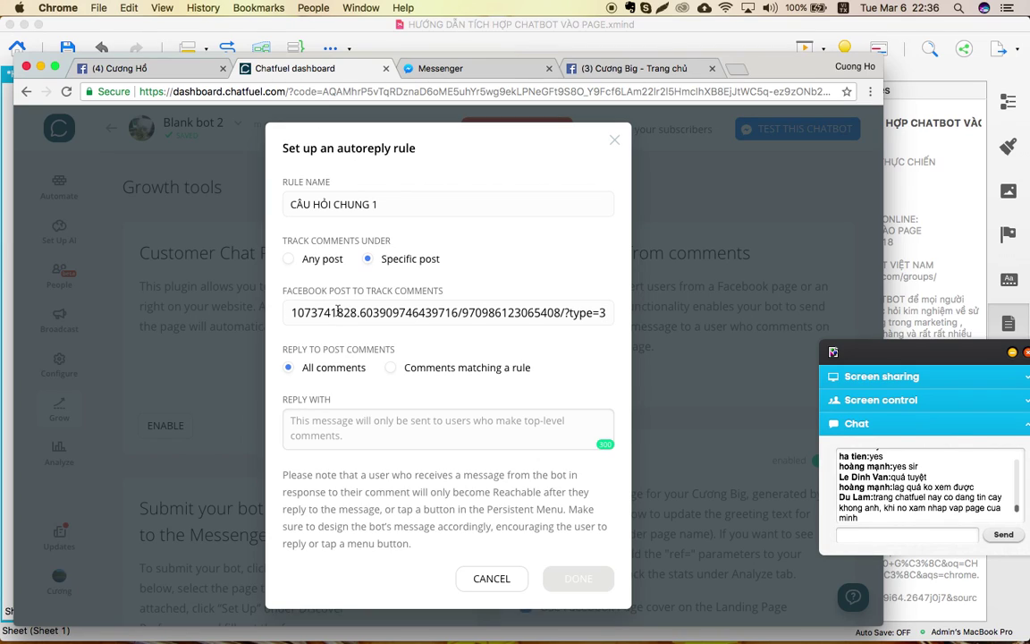
key(BackSpace)
key(BackSpace)
key(BackSpace)
key(BackSpace)
key(BackSpace)
key(BackSpace)
key(BackSpace)
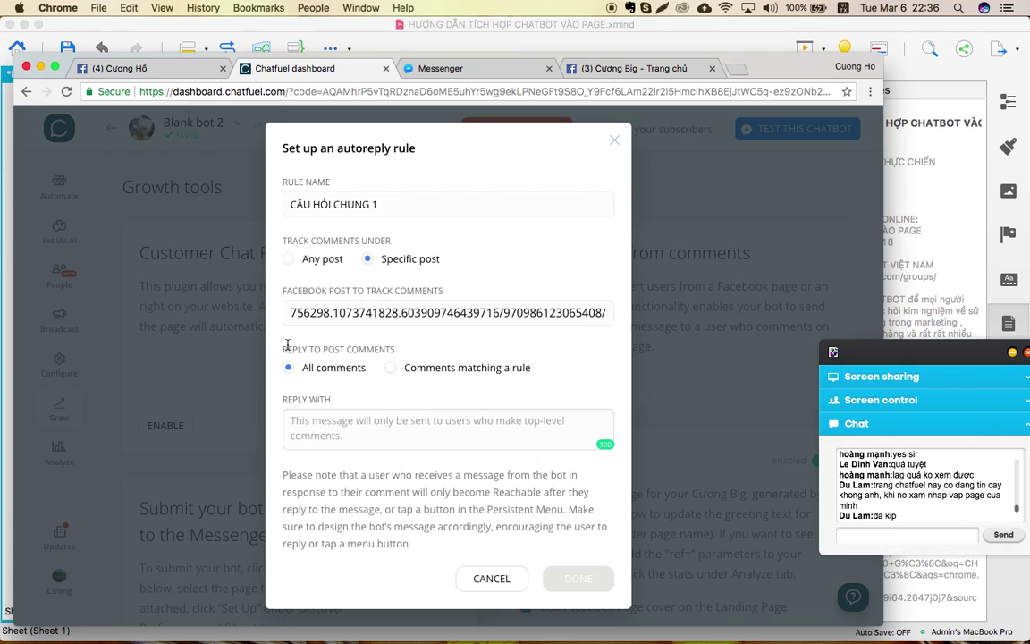
drag(282, 347, 416, 349)
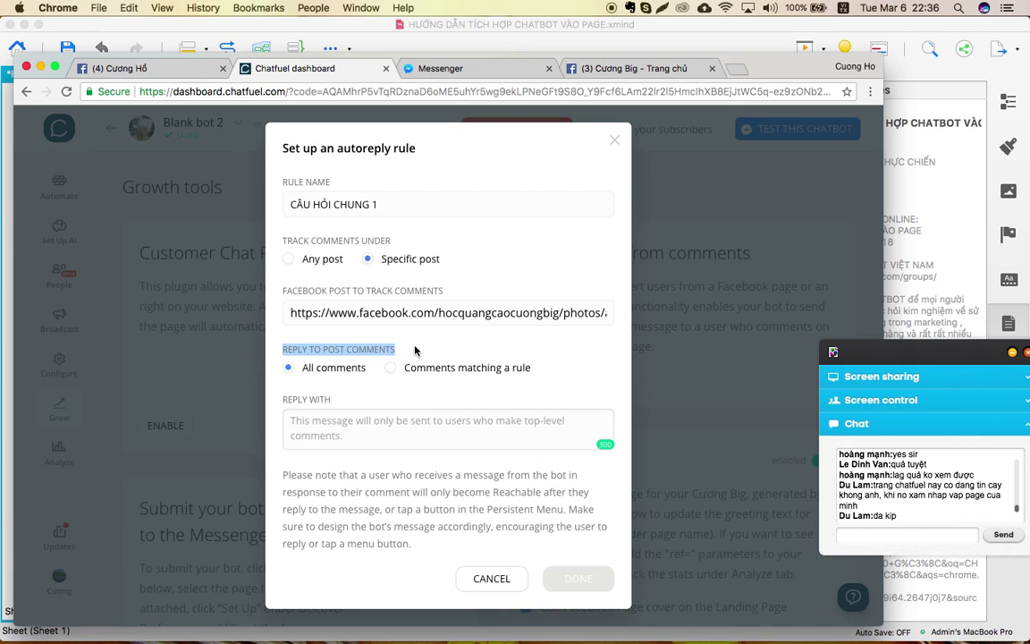
click(415, 350)
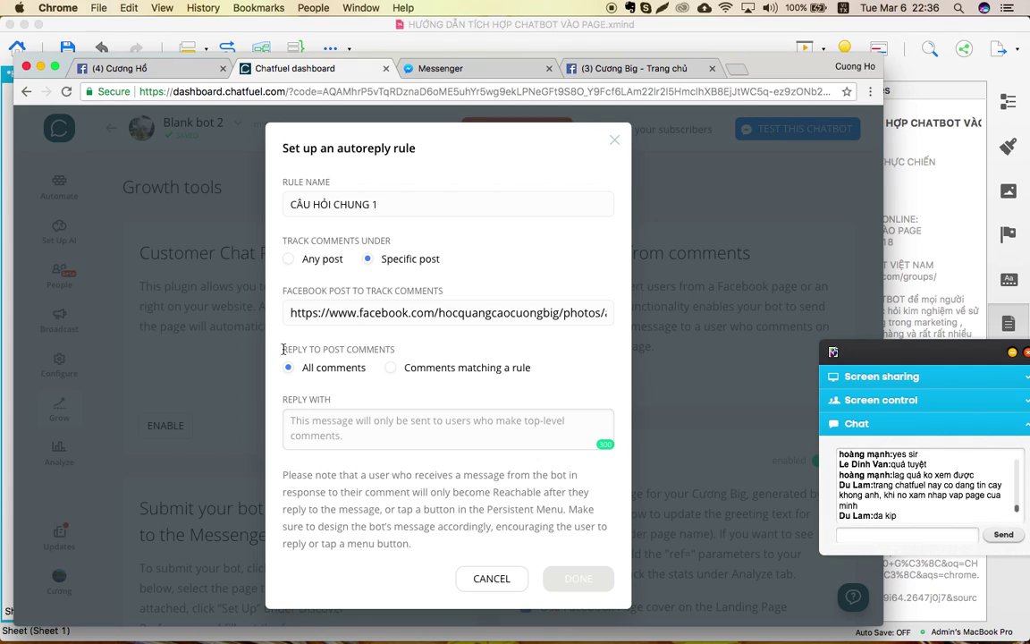
click(391, 367)
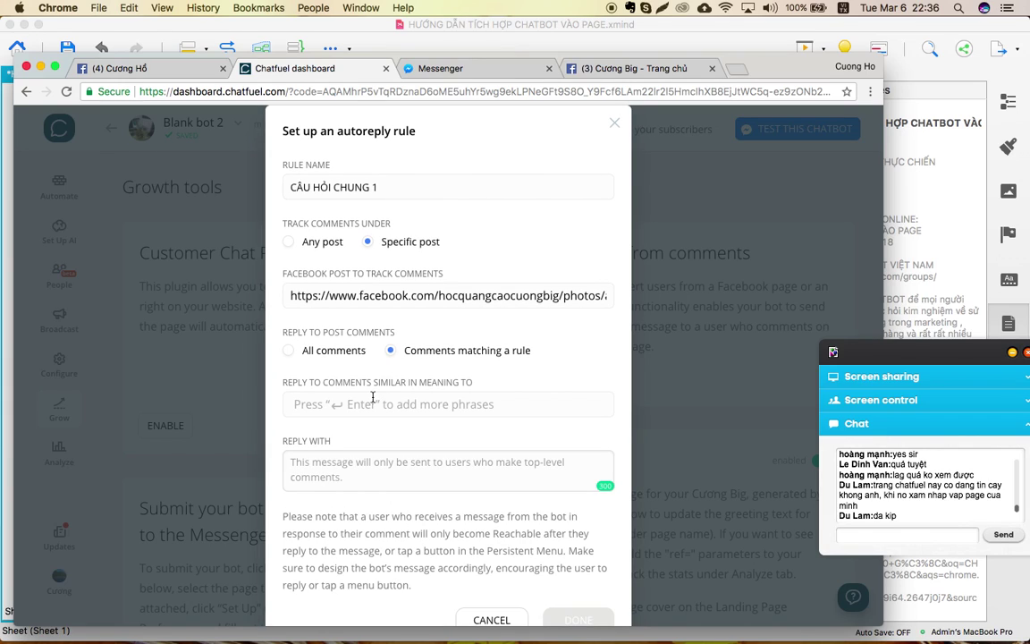
click(287, 351)
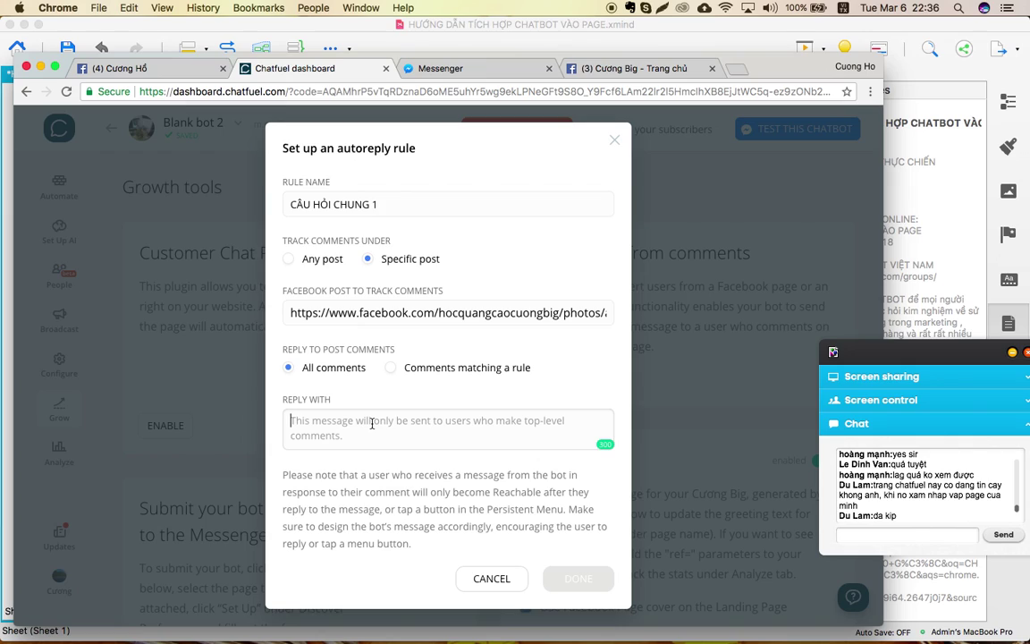
Write the reply 'Tài liệu của bạn có link là' and save the rule.
text(t)
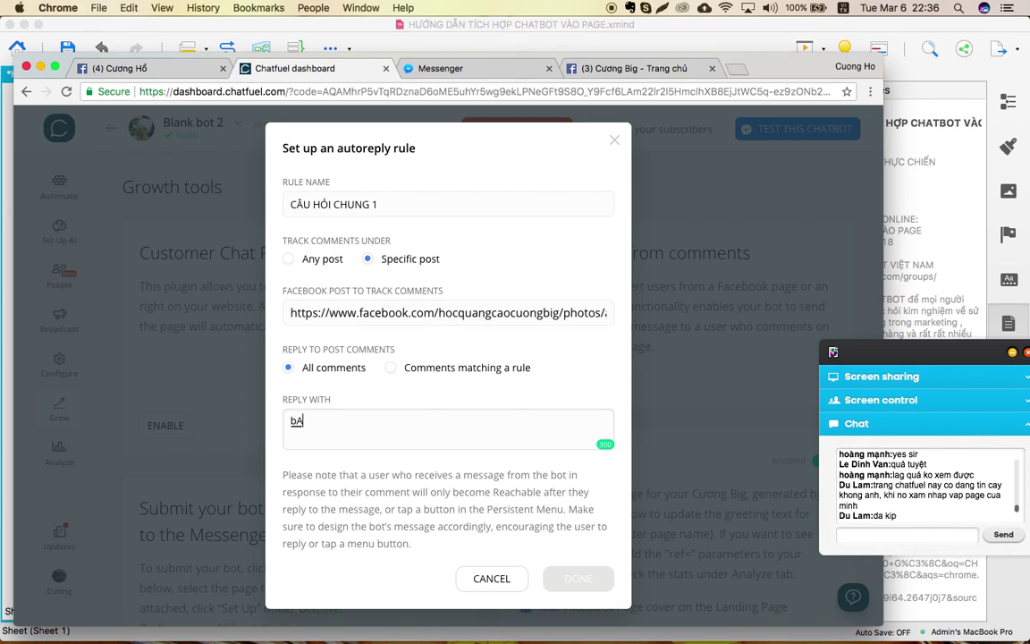
key(BackSpace)
text(tất)
key(BackSpace)
key(BackSpace)
key(BackSpace)
text(Tài liệu của )
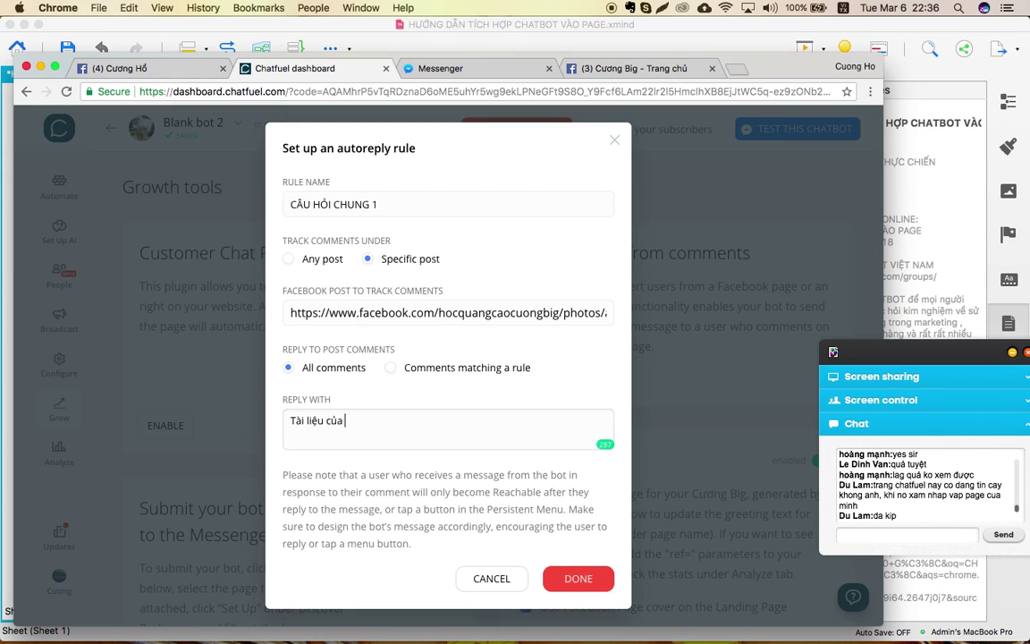
text(bạn có lick)
key(BackSpace)
key(BackSpace)
text(nk là)
click(263, 392)
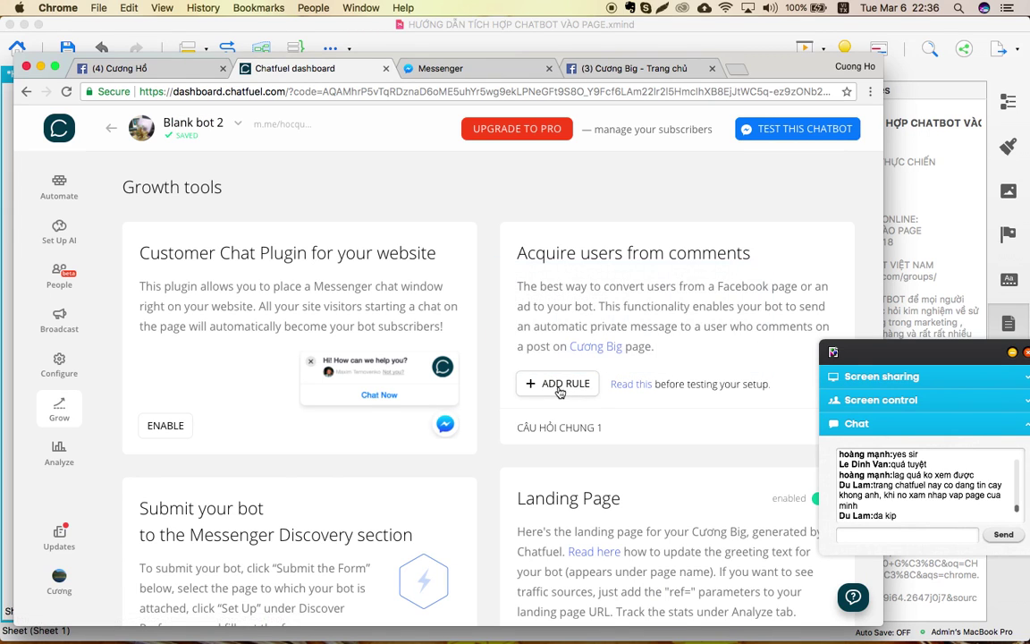
click(556, 421)
click(441, 422)
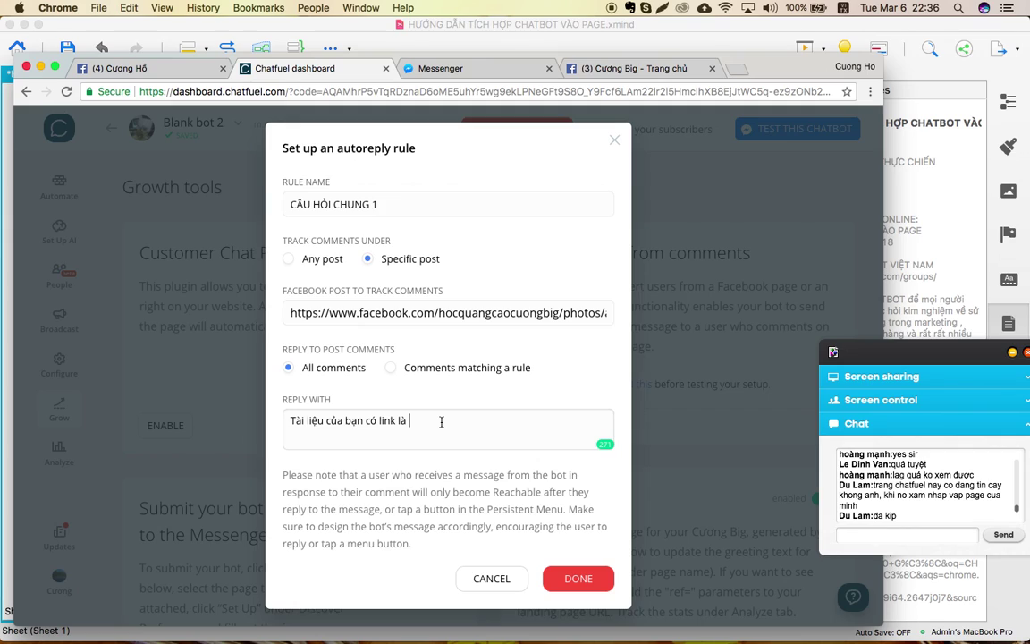
text(http://cuongbig)
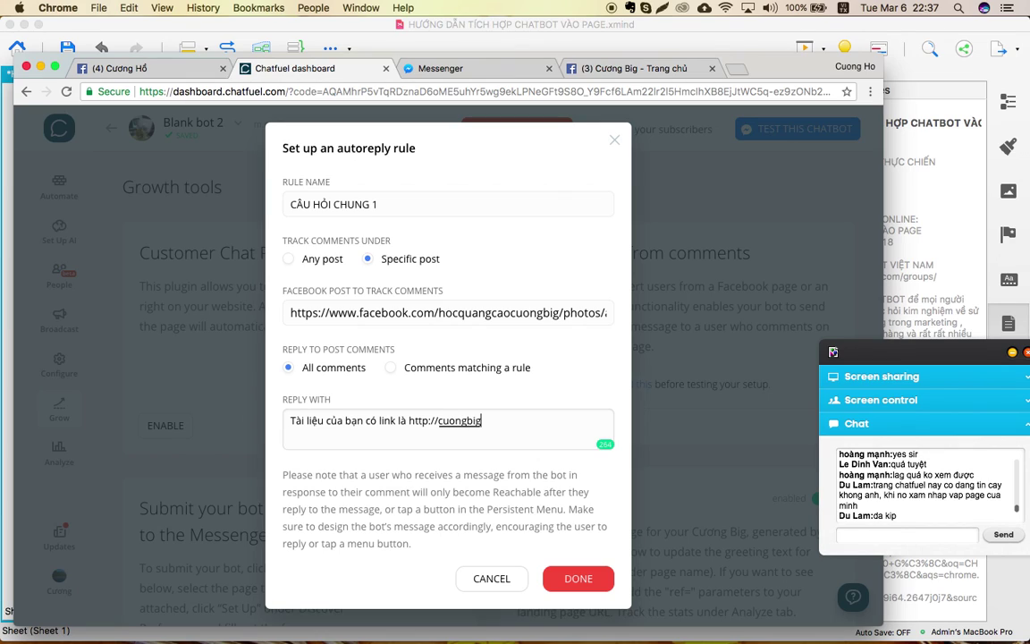
text(.com)
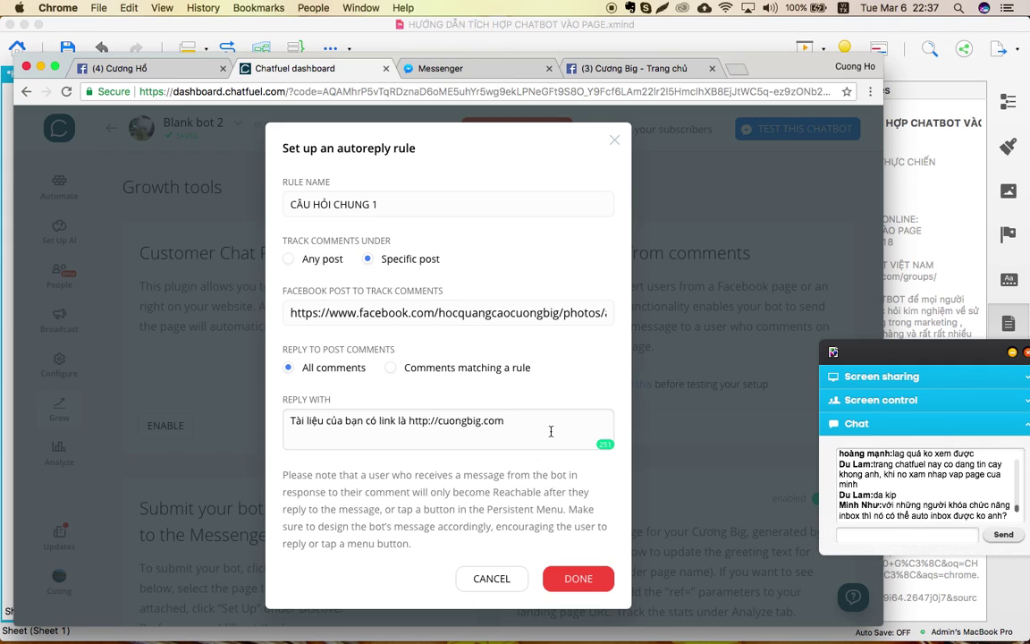
click(393, 367)
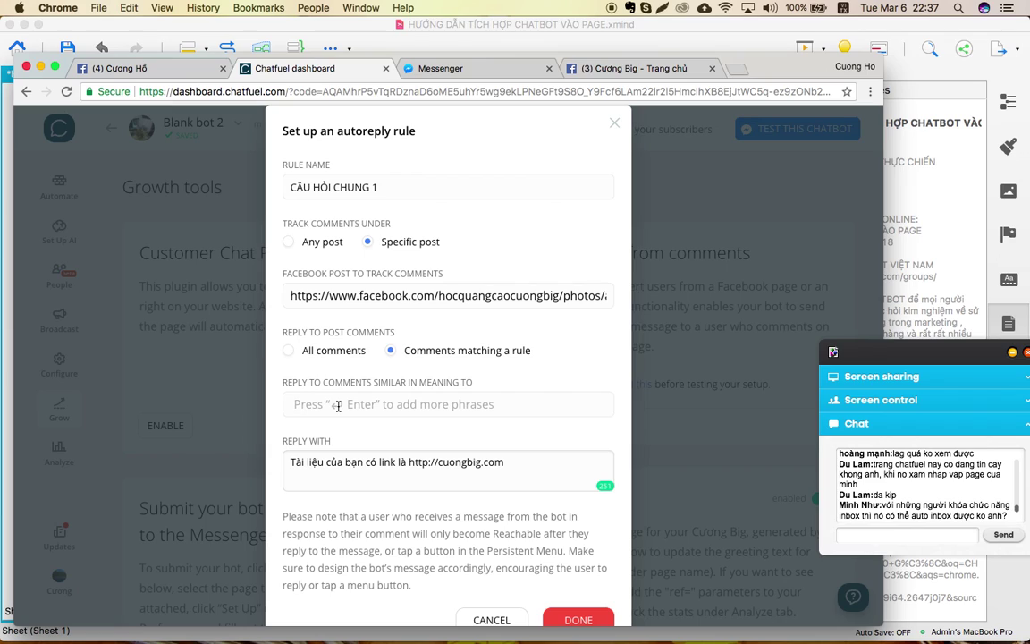
Enter the comma-separated match phrases tôi muốn, toi muon, muốn, muon and click Done.
text(tôi muố)
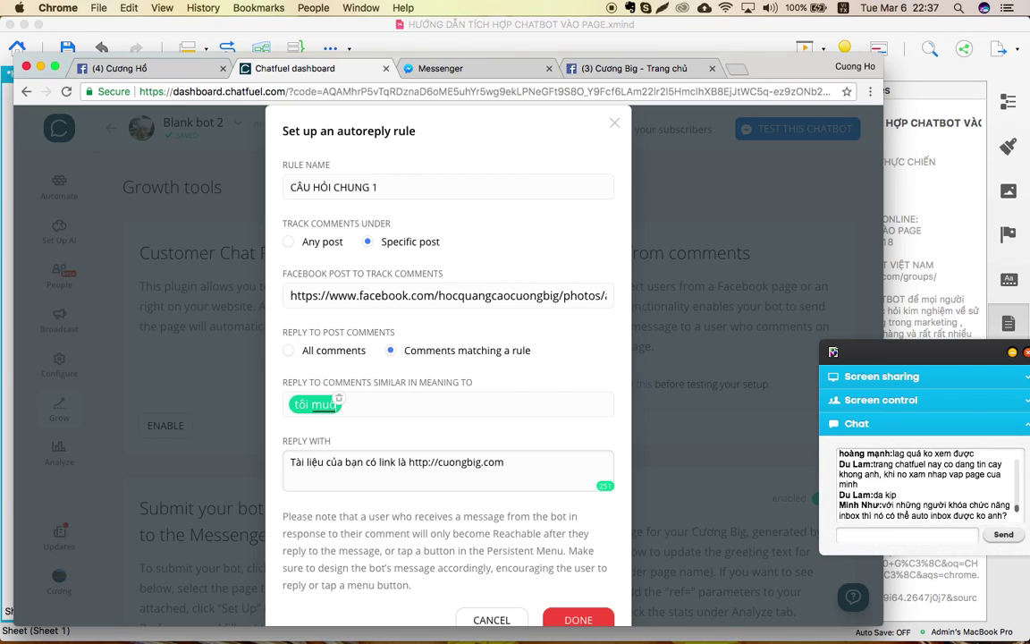
text(n,tô)
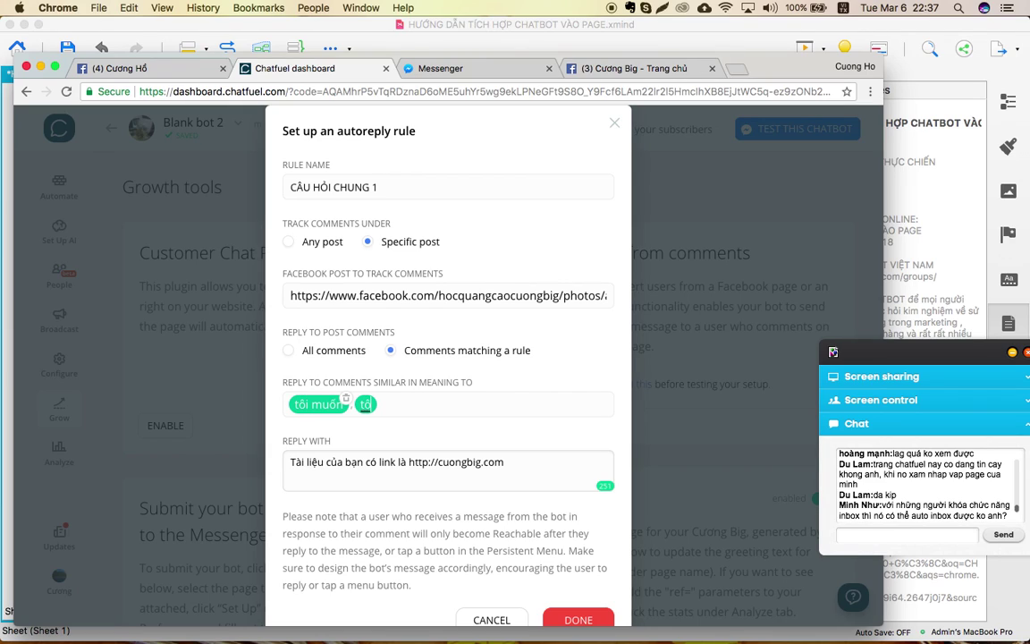
key(BackSpace)
text(oi muon,)
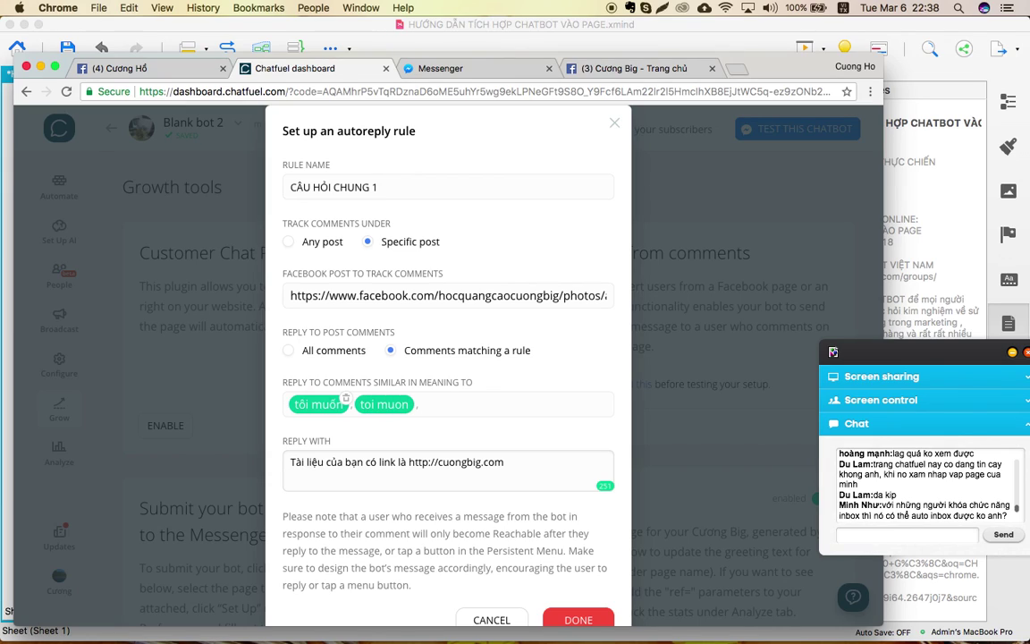
text(muốn,muốn)
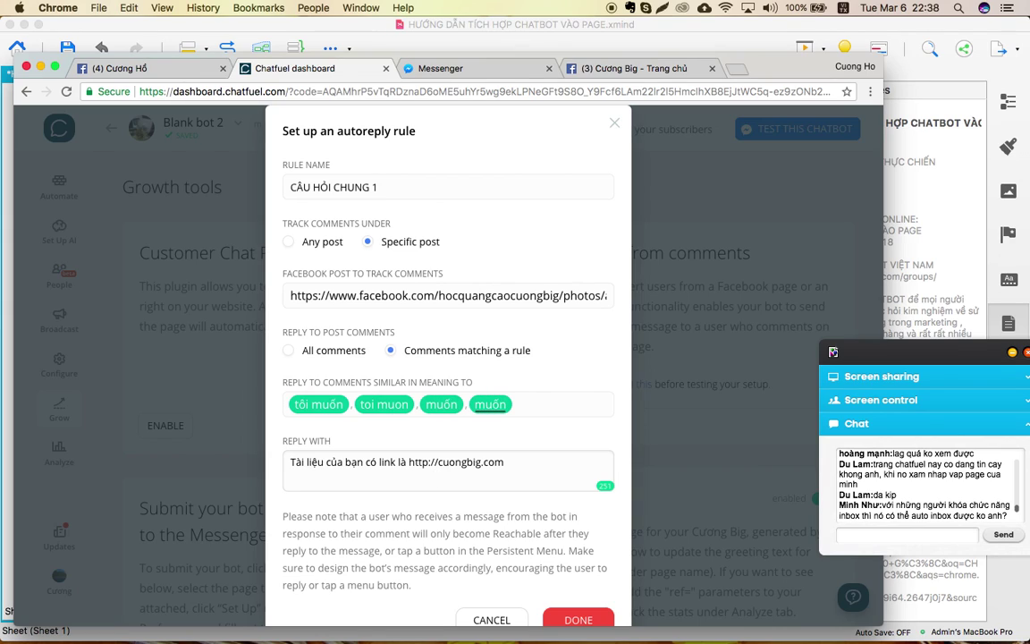
key(BackSpace)
key(BackSpace)
key(BackSpace)
key(BackSpace)
text(muon,)
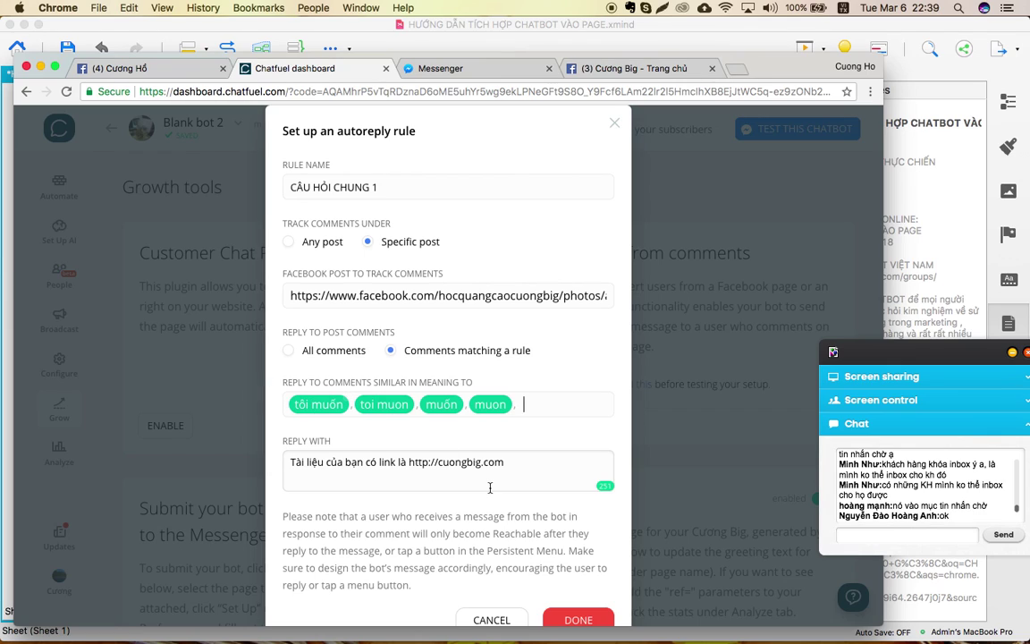
scroll(490, 487, down, 2)
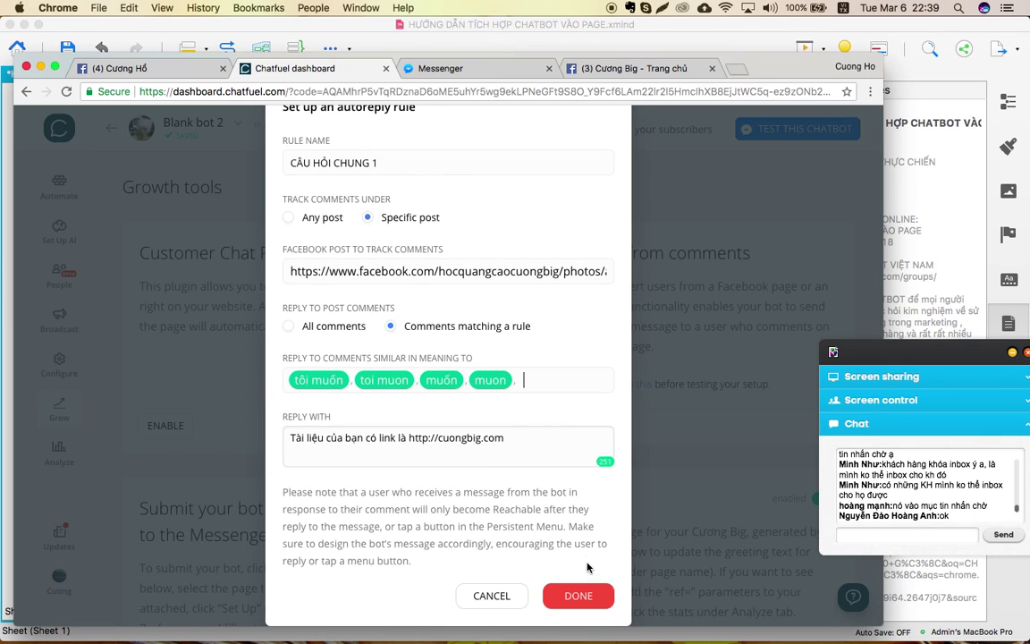
click(577, 597)
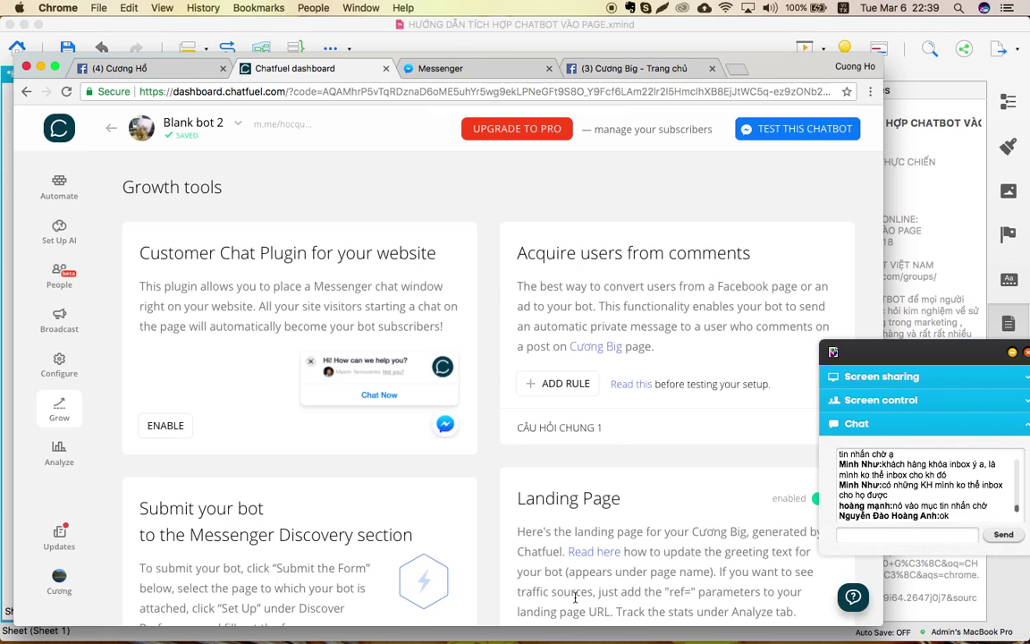
Post a 'tôi muốn' test comment as the personal profile and open the bot's Messenger reply.
click(657, 74)
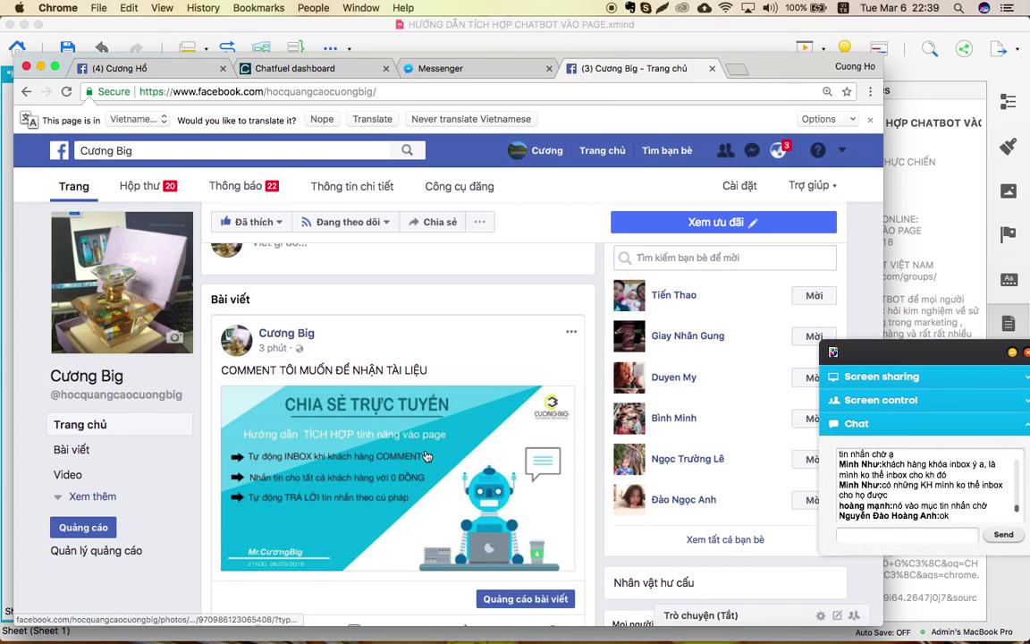
scroll(385, 411, down, 3)
click(380, 523)
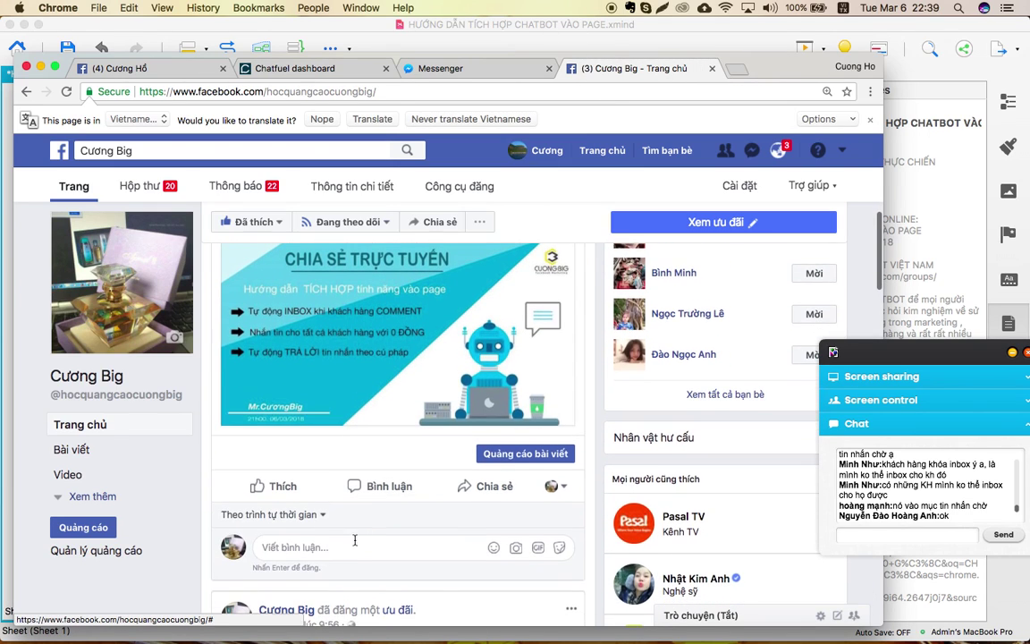
click(557, 487)
click(474, 520)
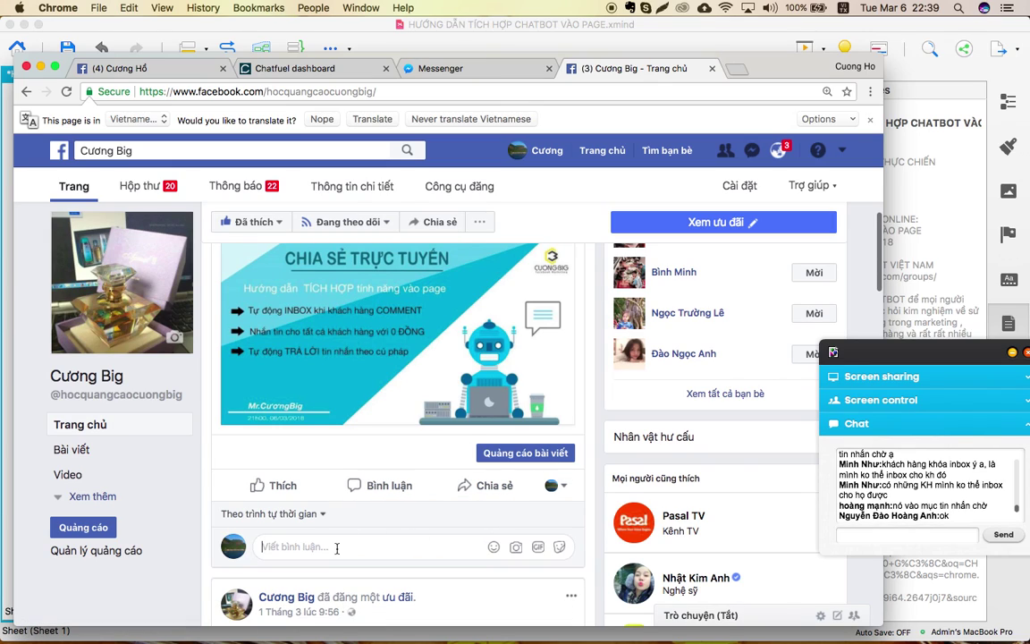
text(tôi muốn)
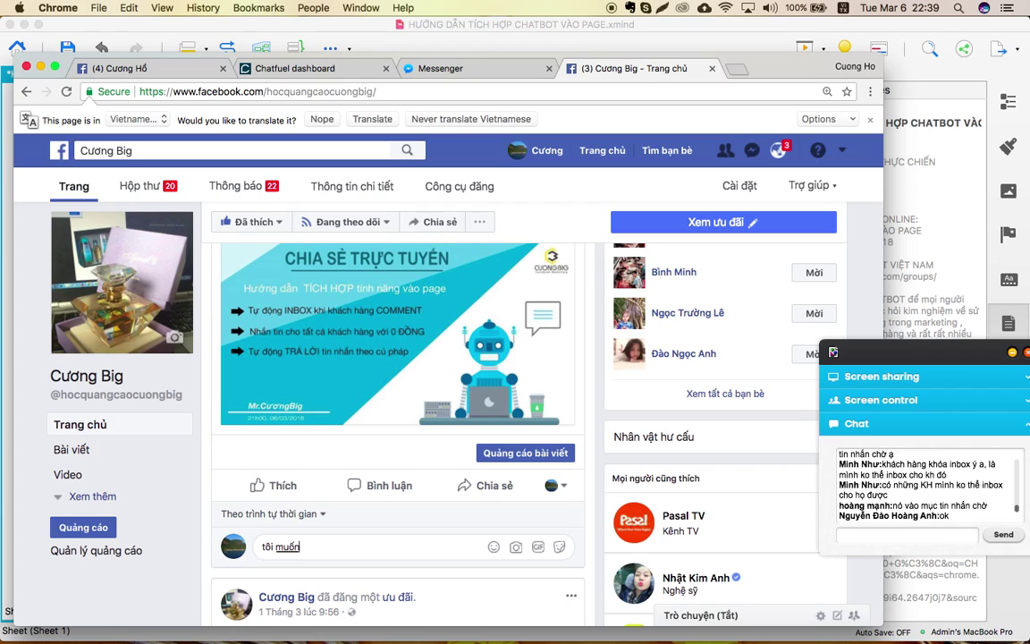
key(Return)
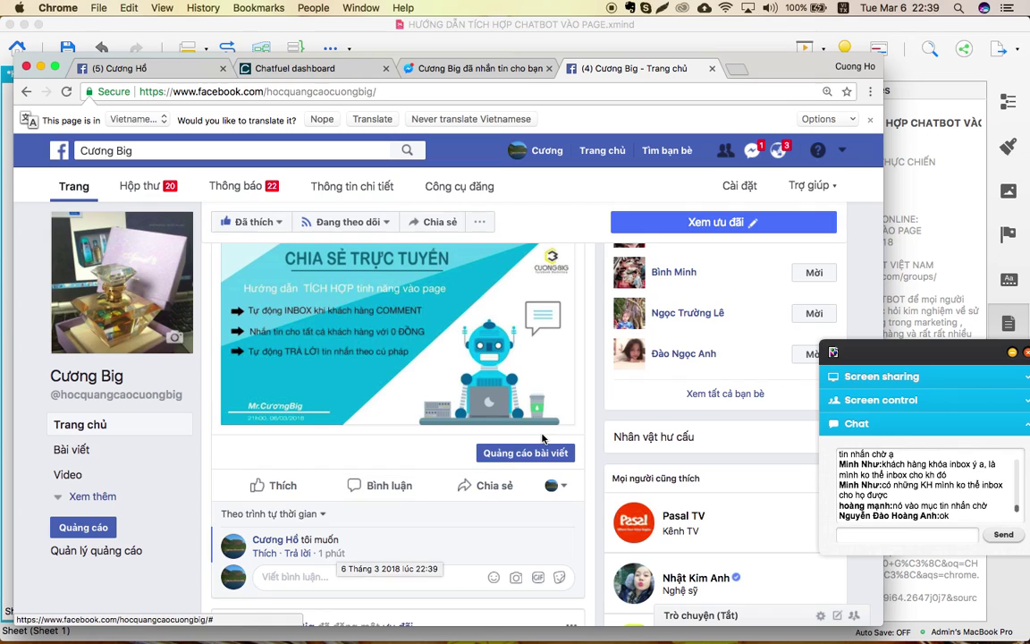
click(754, 153)
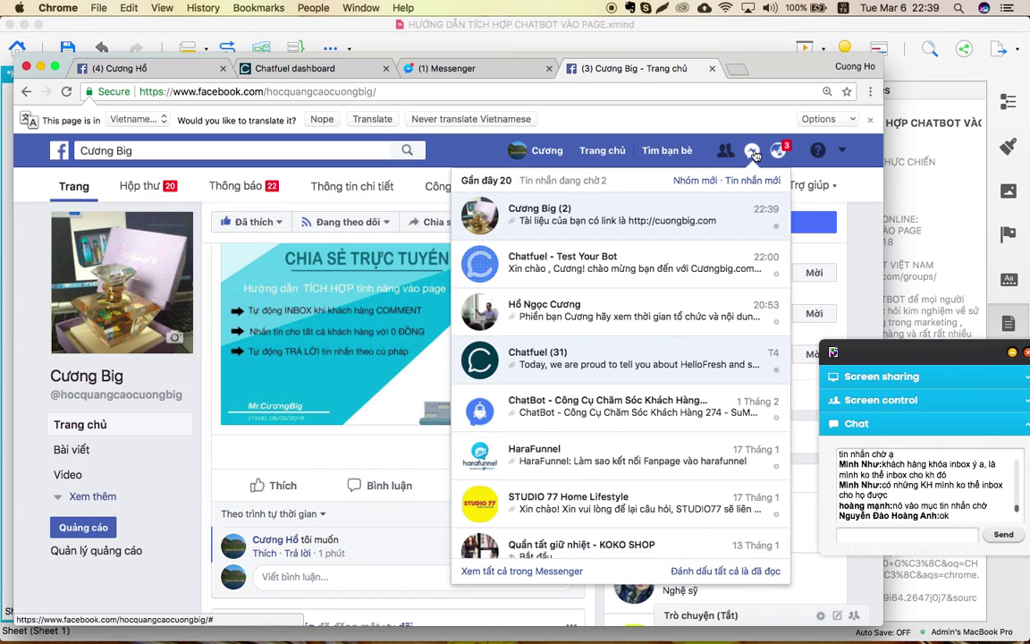
click(609, 231)
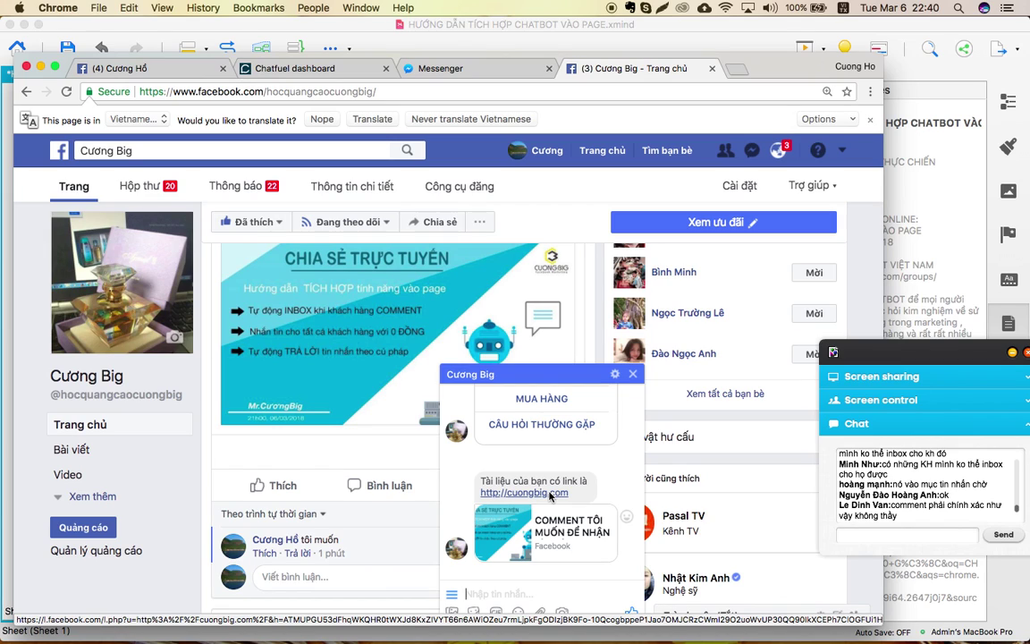
Open the CÂU HỎI CHUNG 1 rule, try the All comments and Any post options, then close unsaved.
click(277, 68)
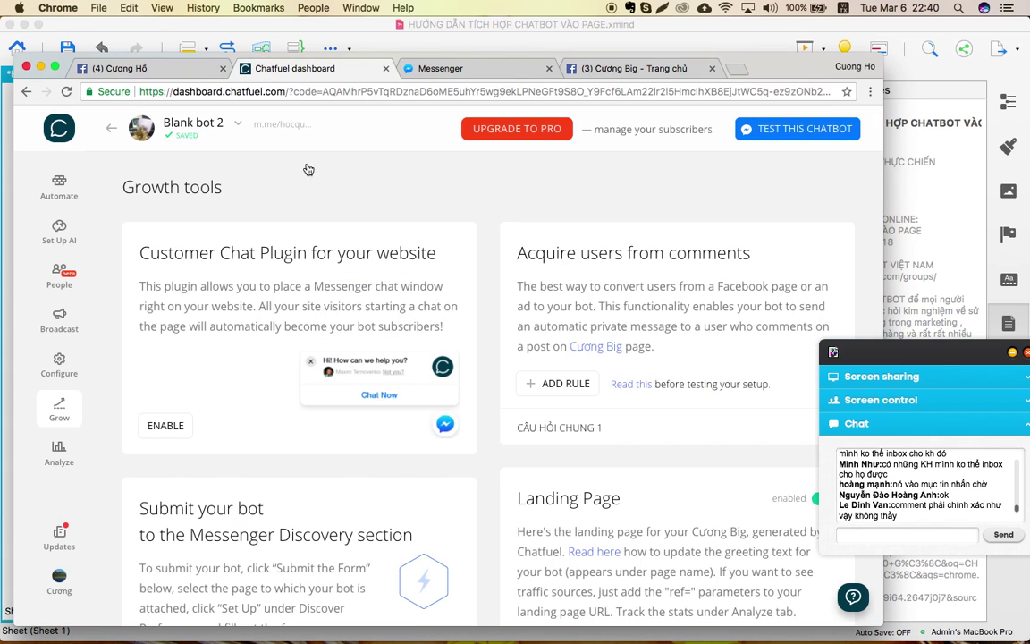
click(505, 427)
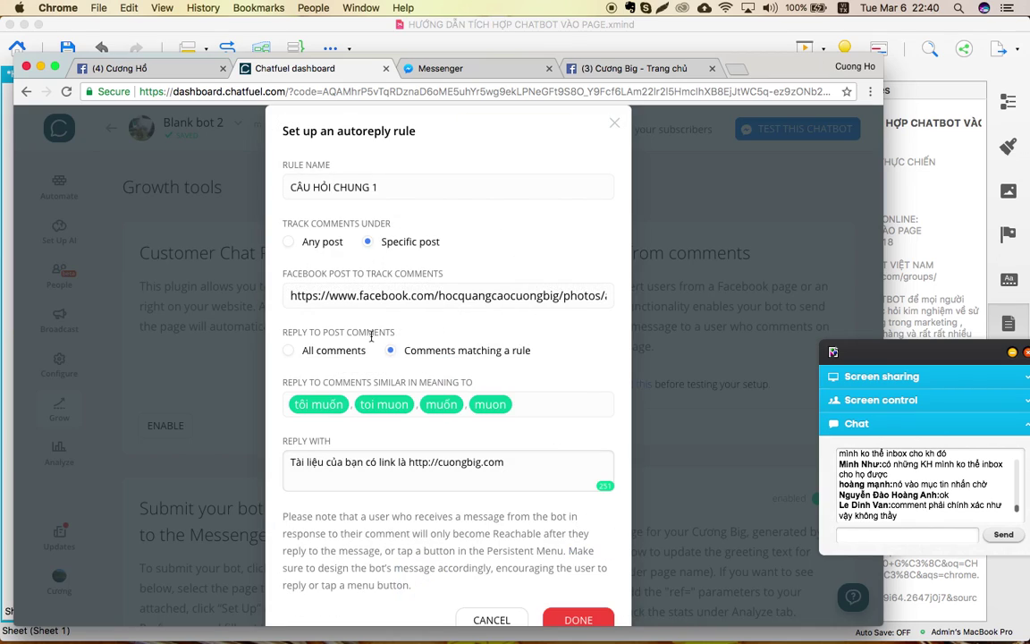
click(323, 326)
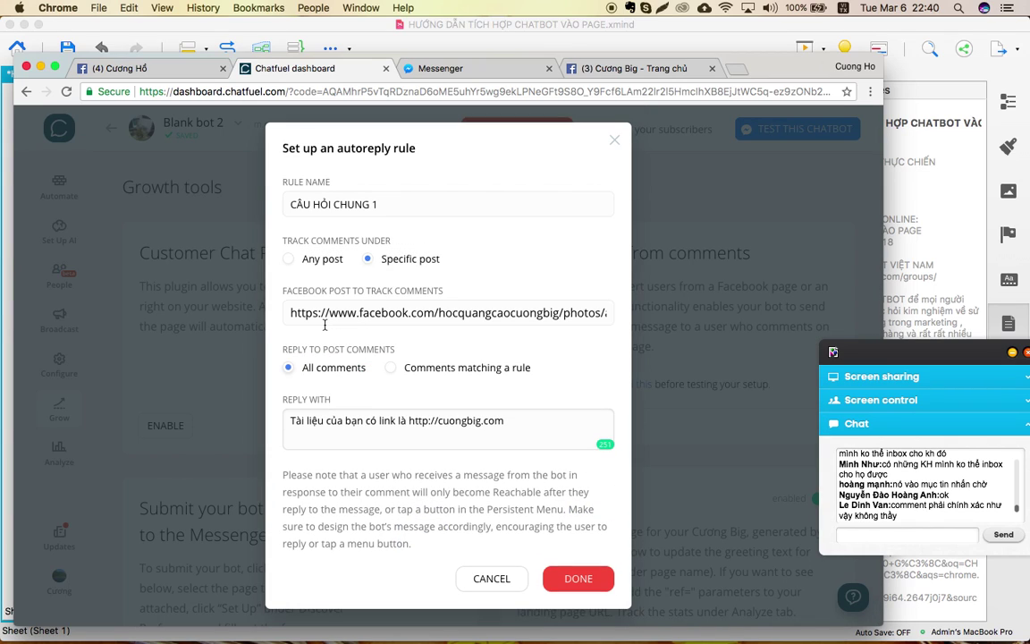
click(411, 368)
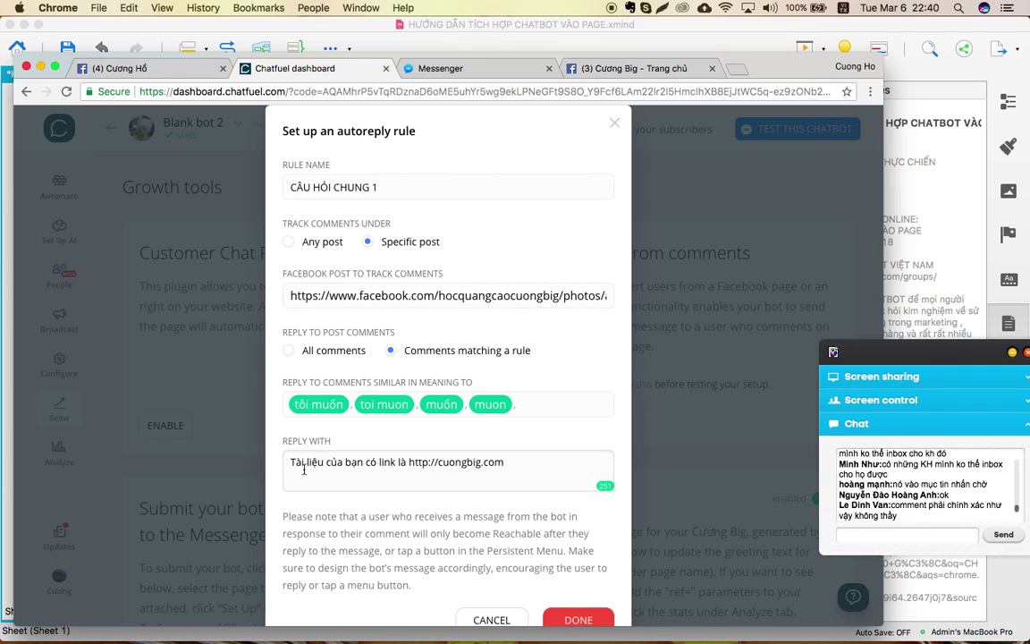
click(318, 348)
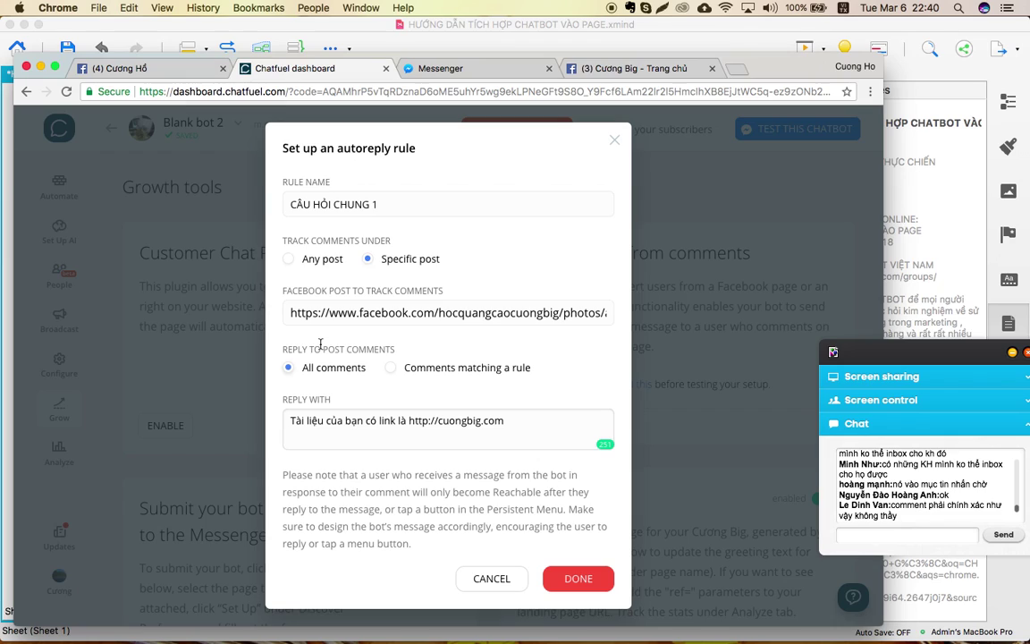
click(307, 259)
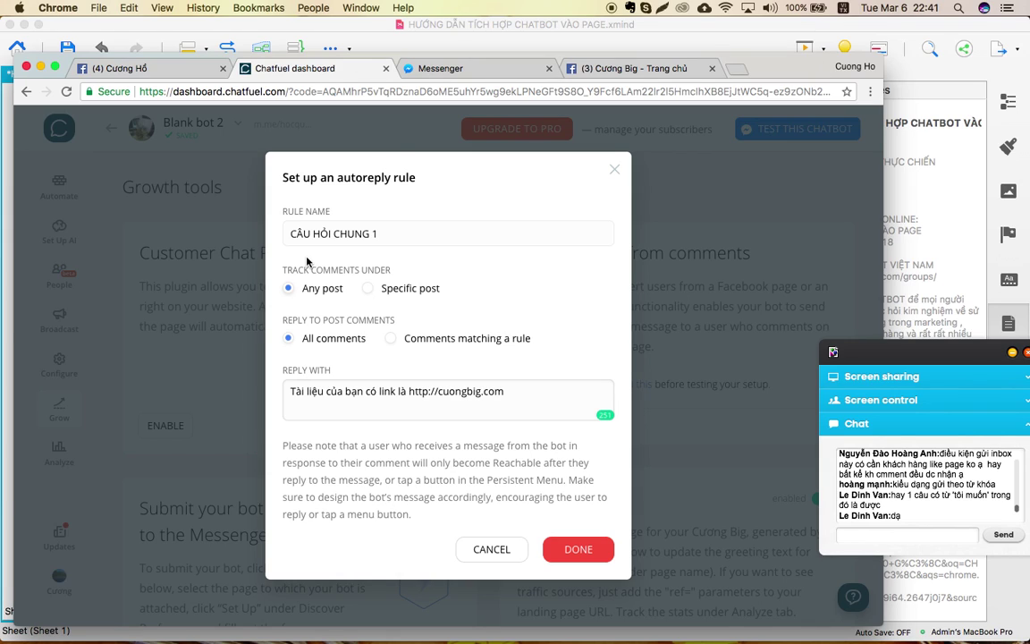
click(614, 169)
Return to the Facebook page tab, close the Messenger chat, and reload the page.
click(649, 75)
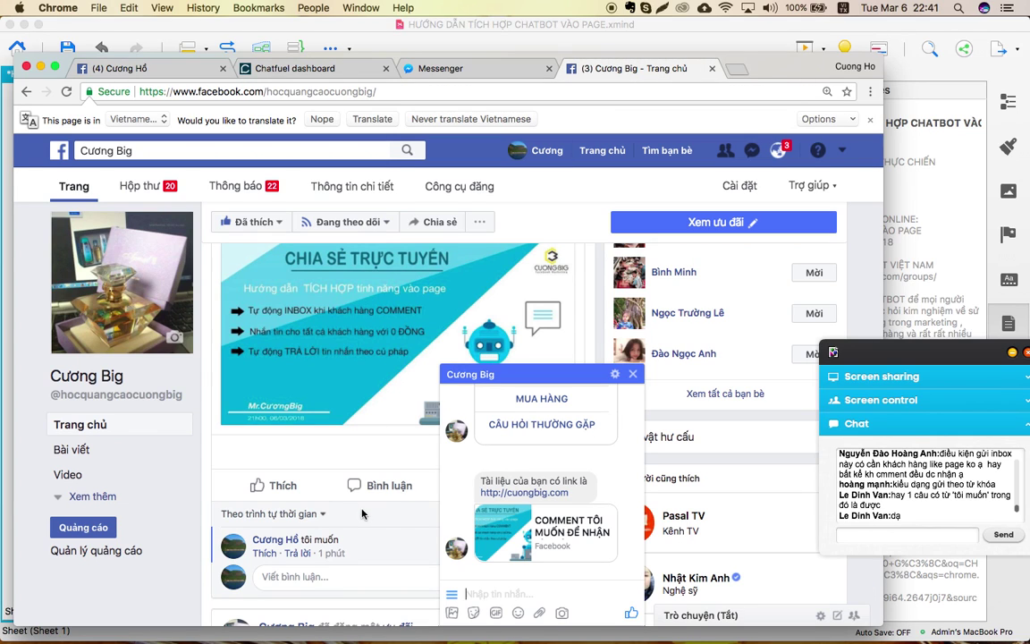
click(633, 376)
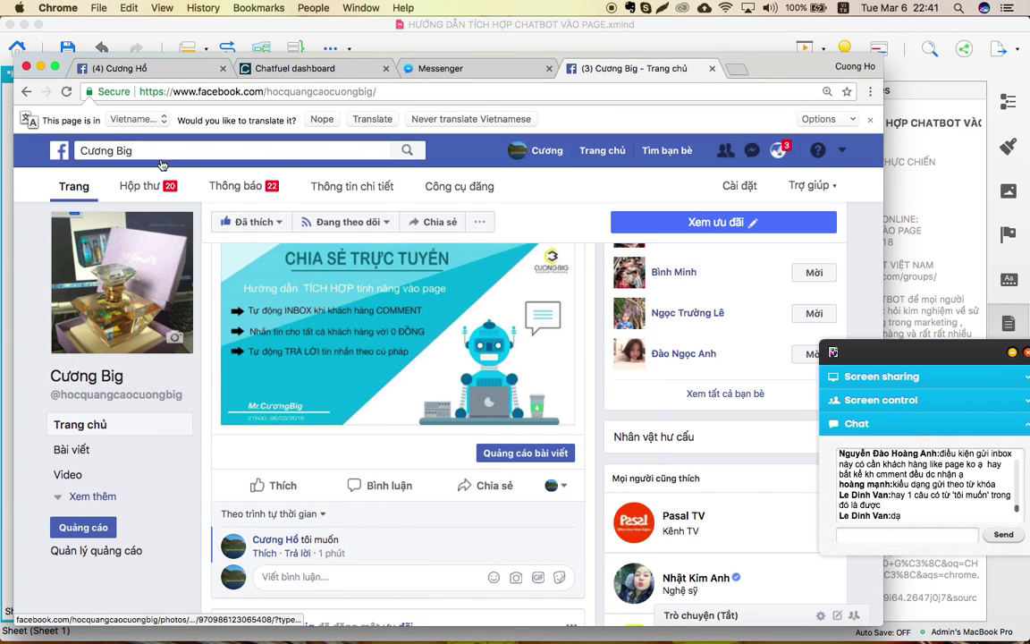
click(65, 96)
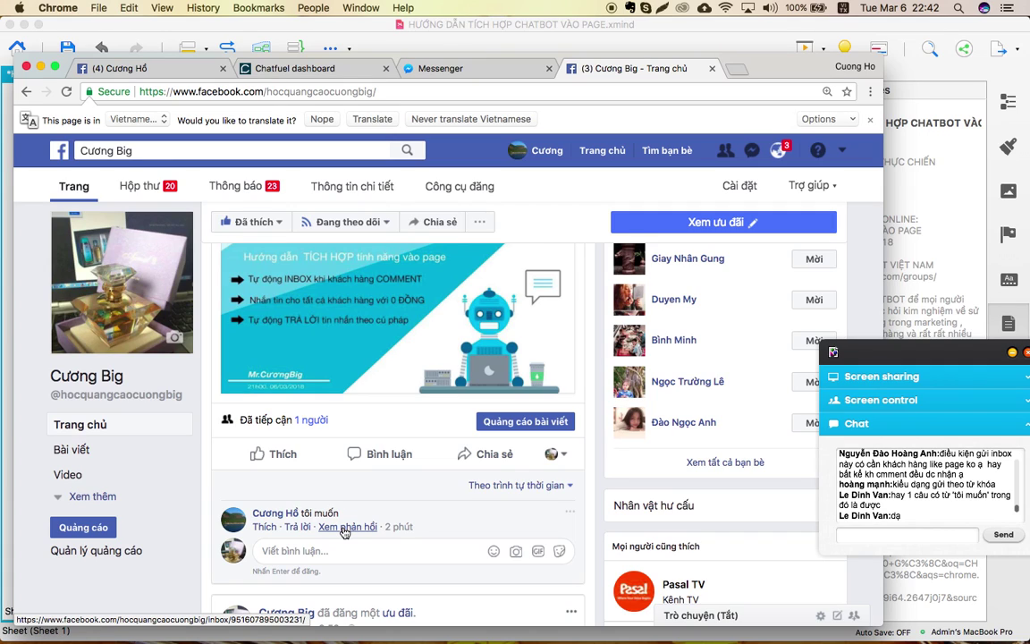
Copy the sanpham block's m.me link from the Automate block list.
click(250, 70)
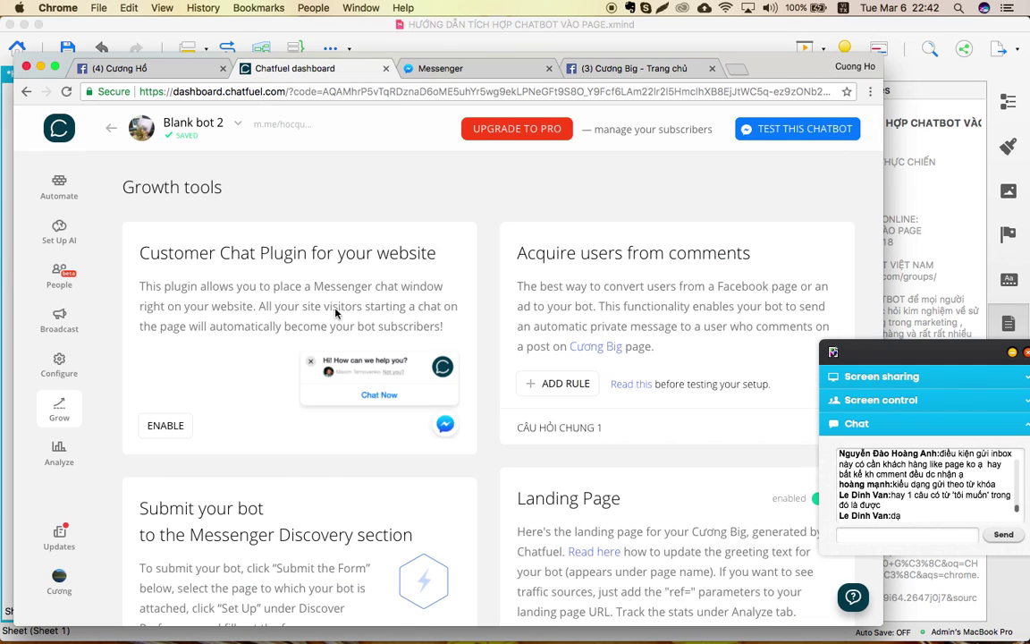
click(58, 184)
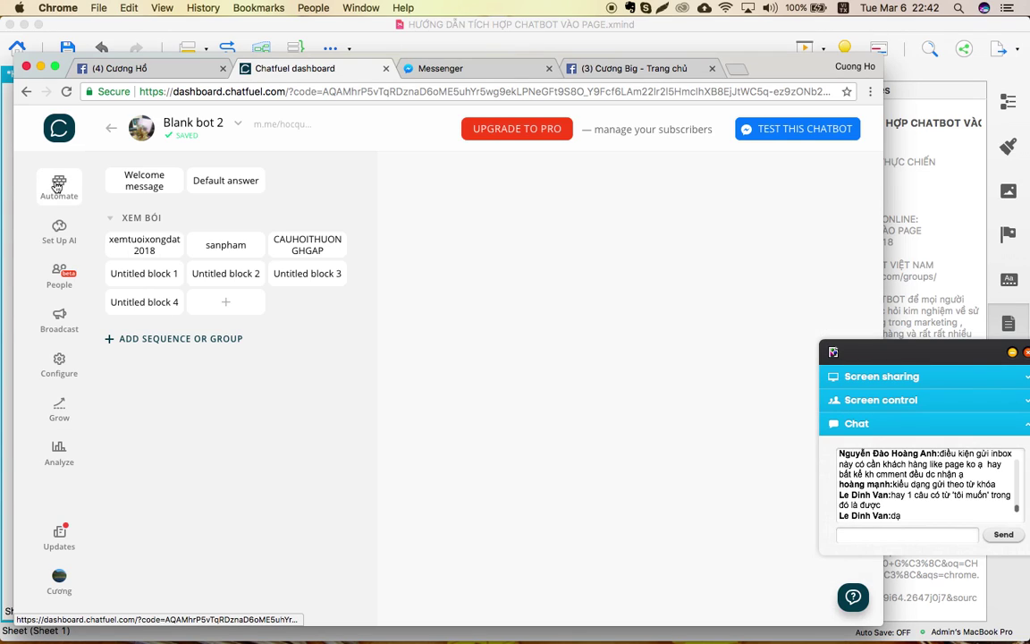
click(211, 247)
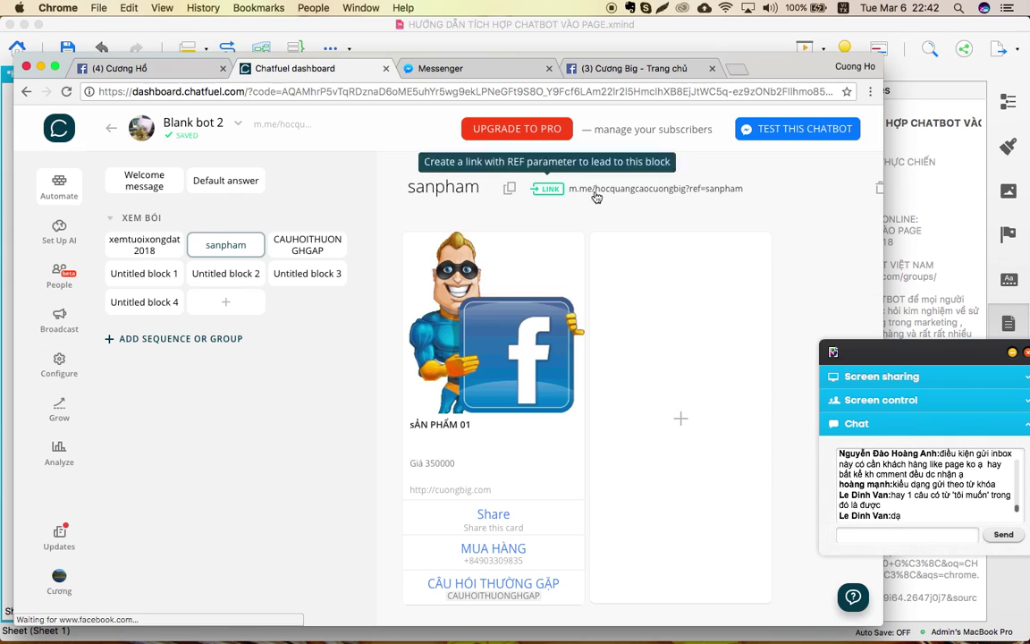
click(550, 189)
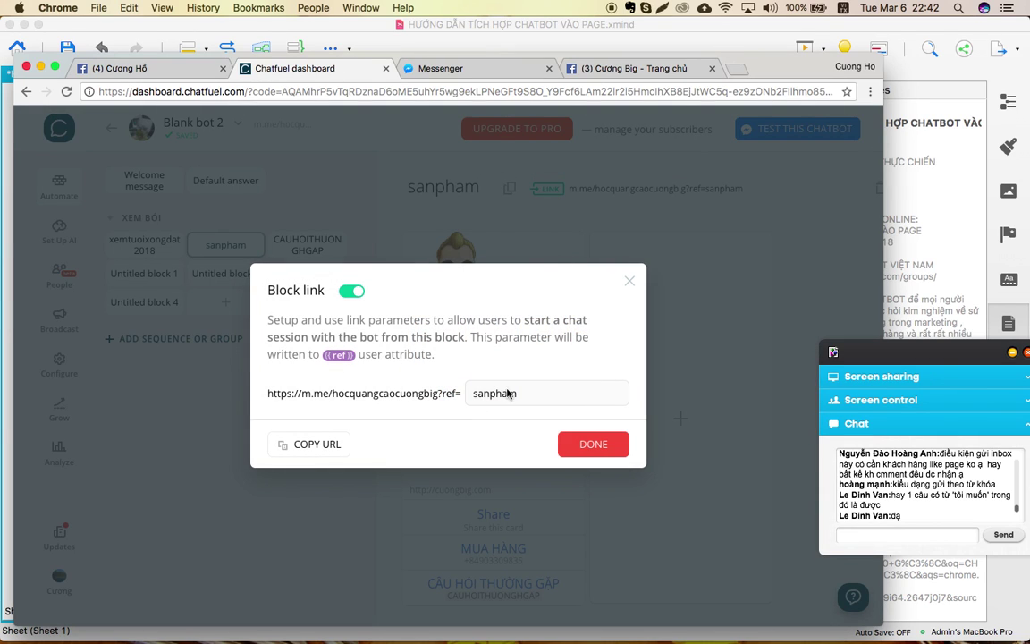
click(320, 447)
click(98, 345)
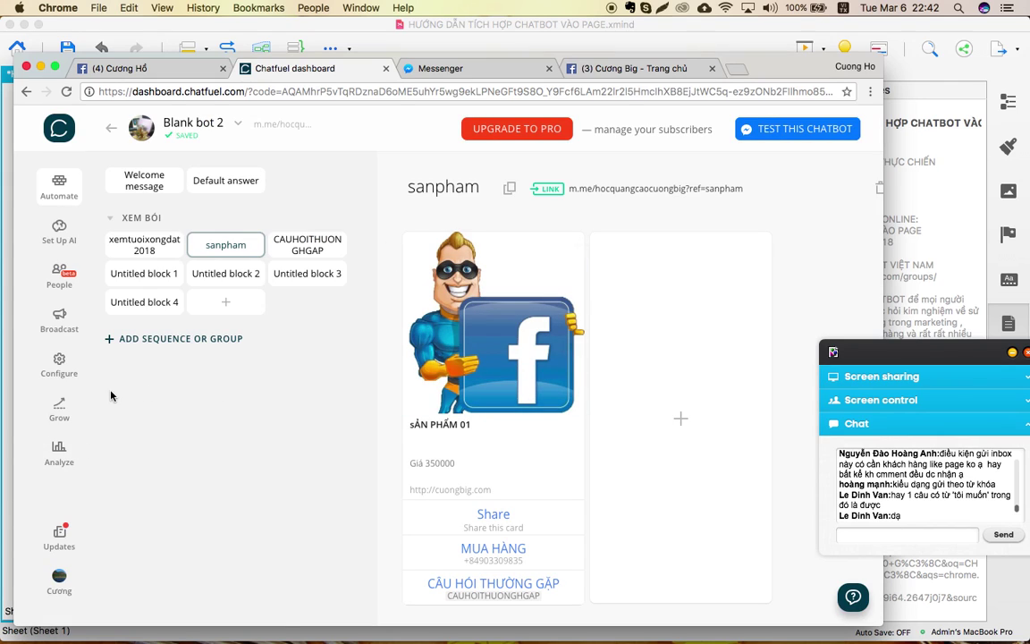
Replace cuongbig.com in the CÂU HỎI CHUNG 1 reply with the m.me link on its own line.
click(59, 409)
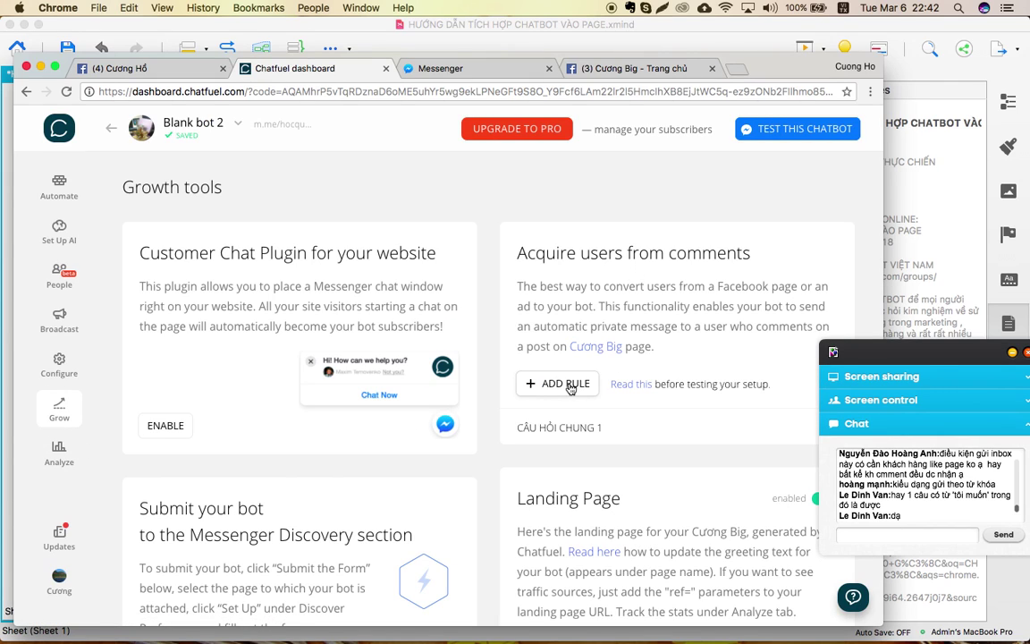
click(541, 428)
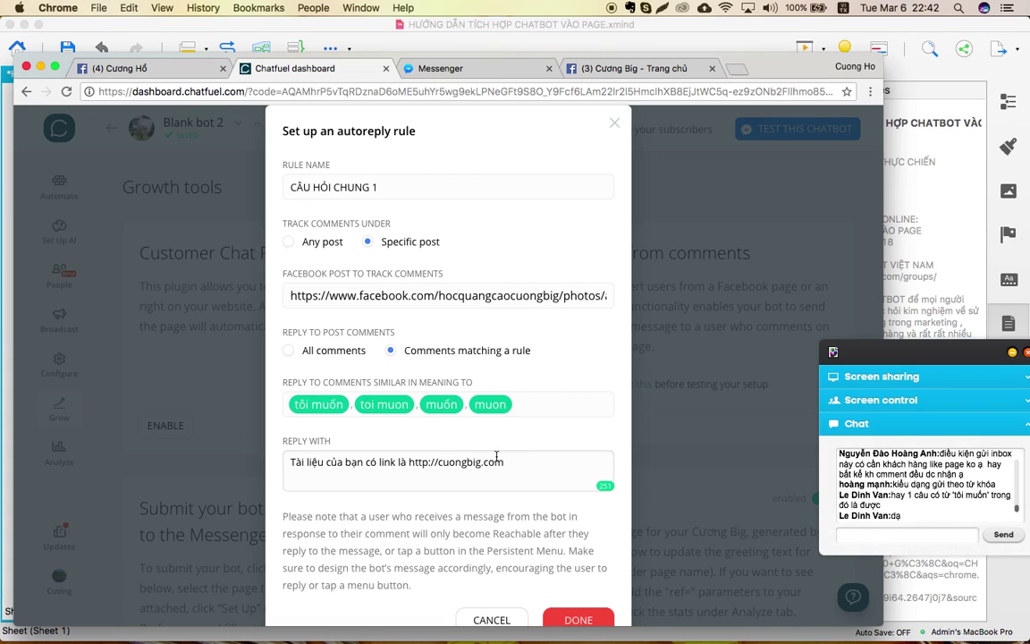
drag(510, 463, 410, 462)
key(BackSpace)
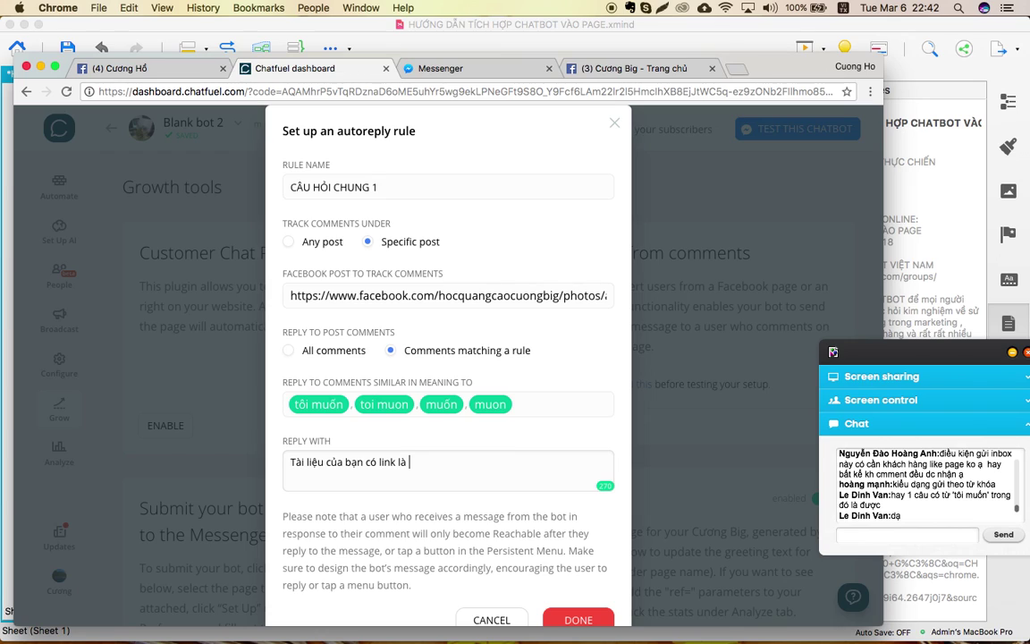
key(super+v)
click(410, 462)
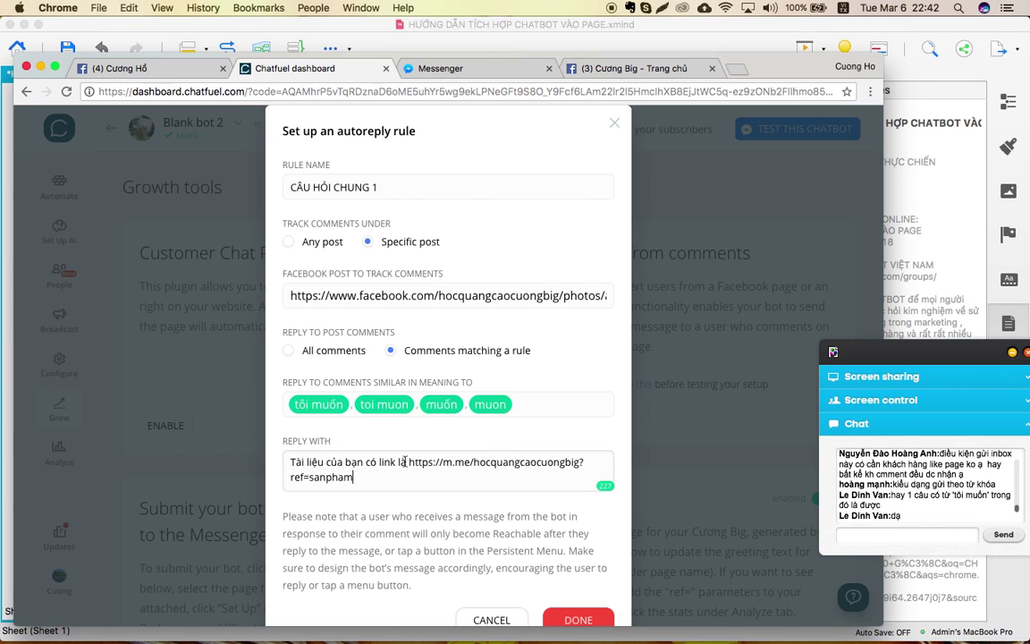
key(Return)
key(Escape)
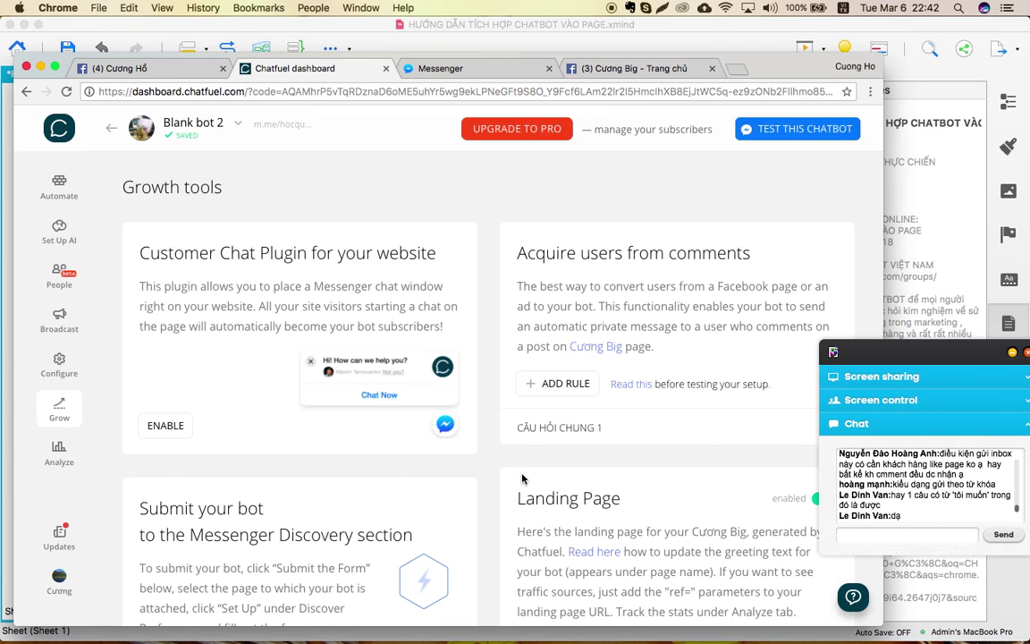
click(549, 431)
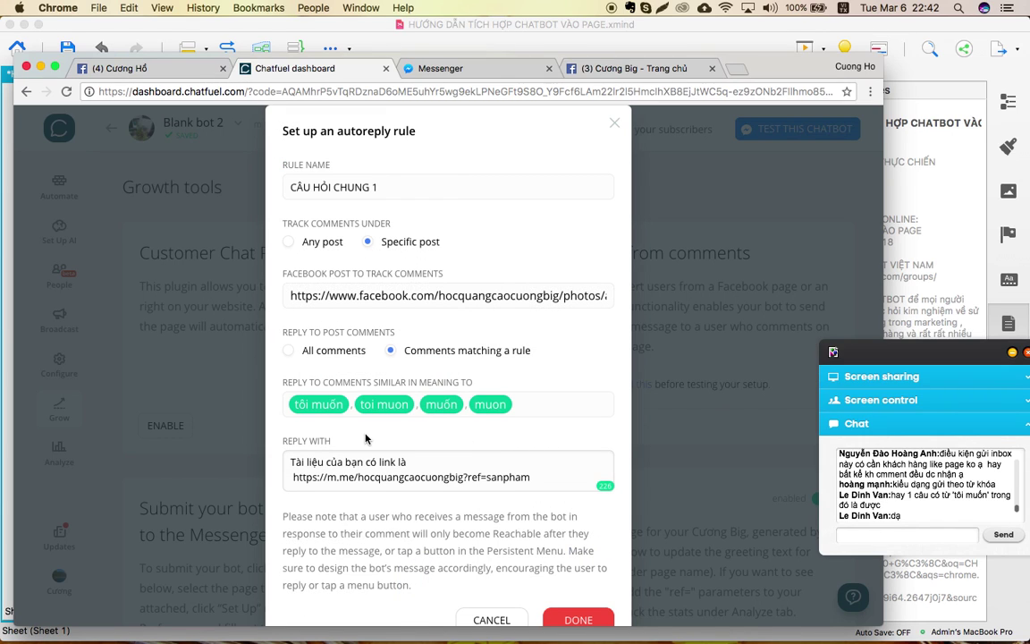
scroll(537, 445, down, 2)
scroll(376, 438, up, 2)
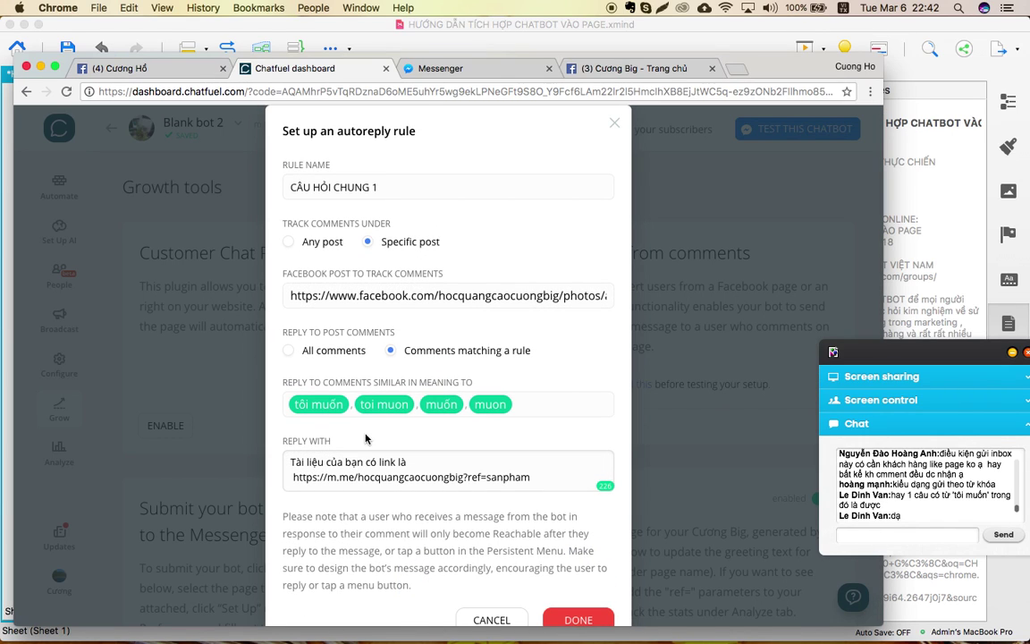
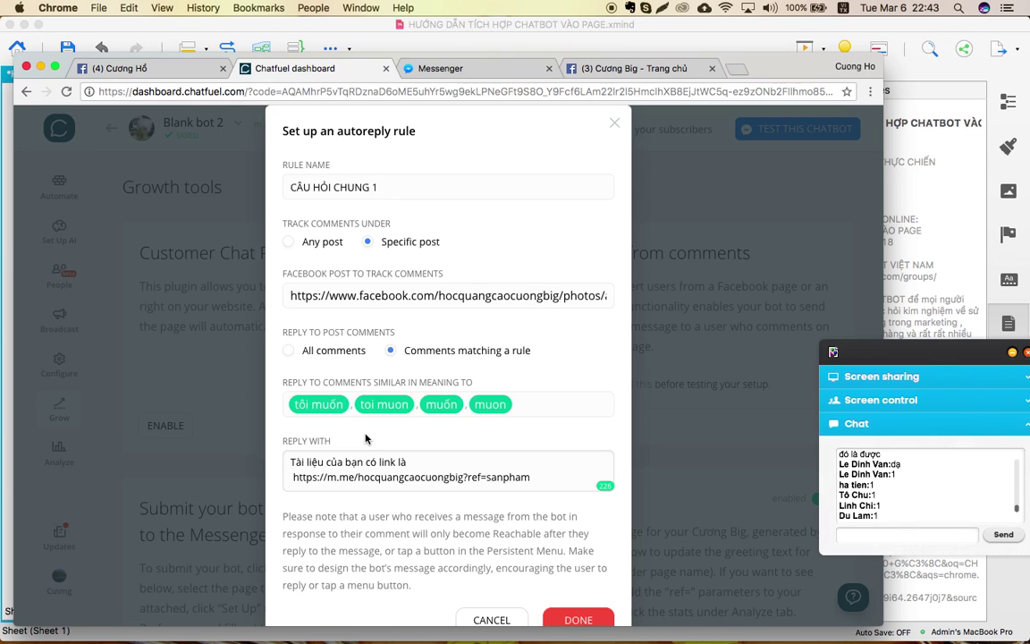
Cancel the 'CÂU HỎI CHUNG 1' autoreply editor and switch to the XMind chatbot-integration mind map.
scroll(364, 438, down, 3)
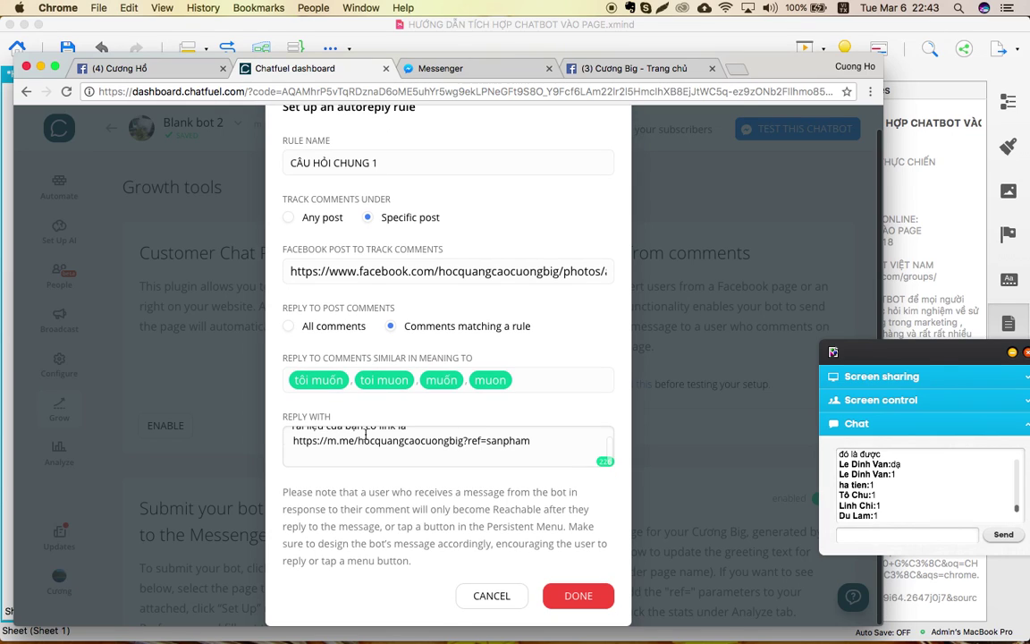
click(478, 597)
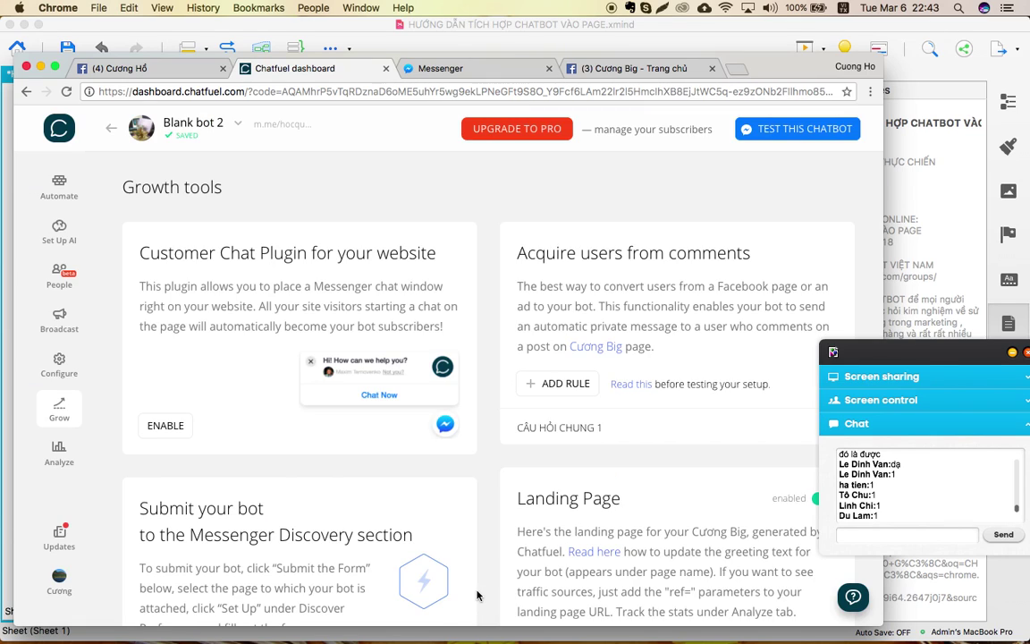
key(ctrl+Up)
click(527, 332)
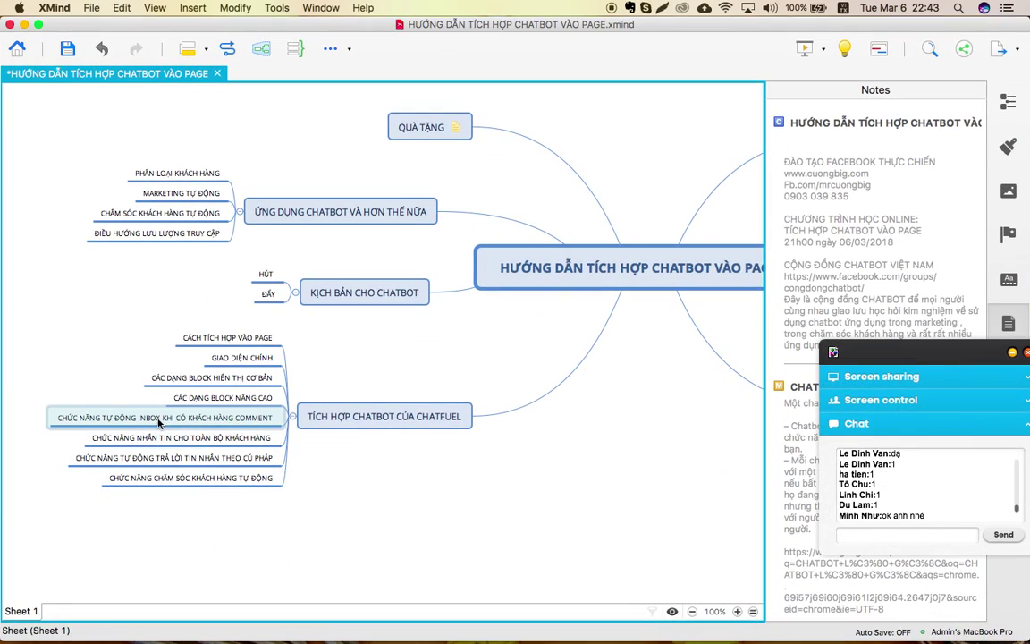
Review the auto-inbox comment and syntax auto-reply topics in the mind map.
click(156, 425)
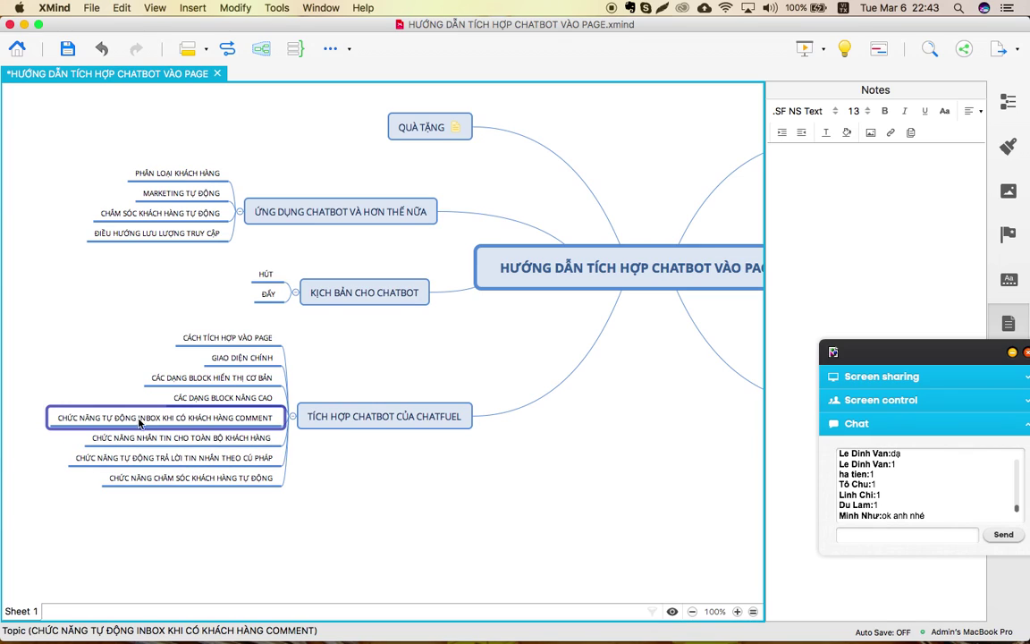
click(124, 463)
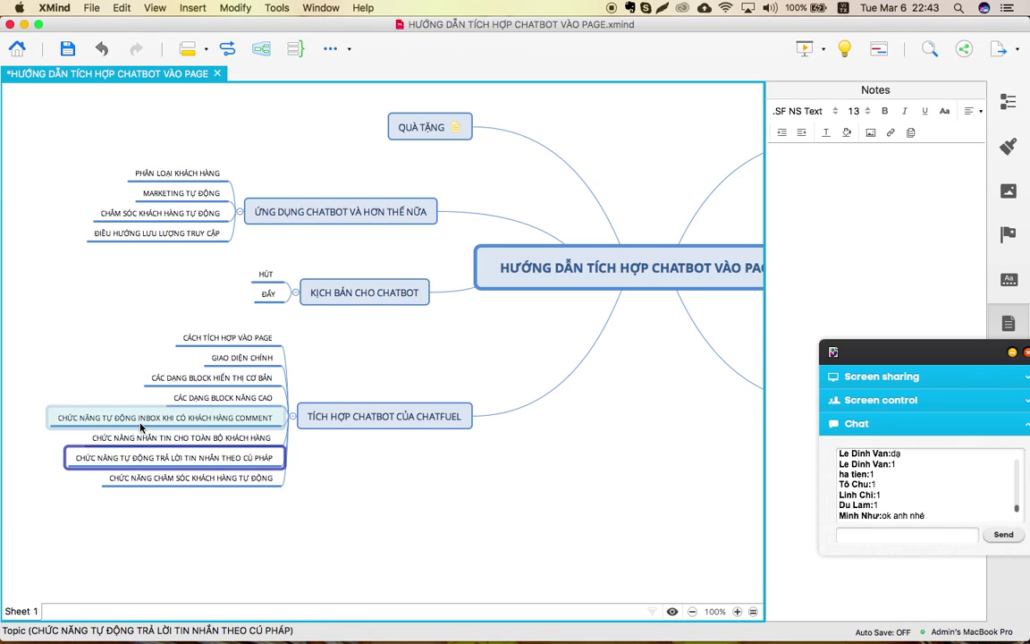
click(139, 418)
click(170, 466)
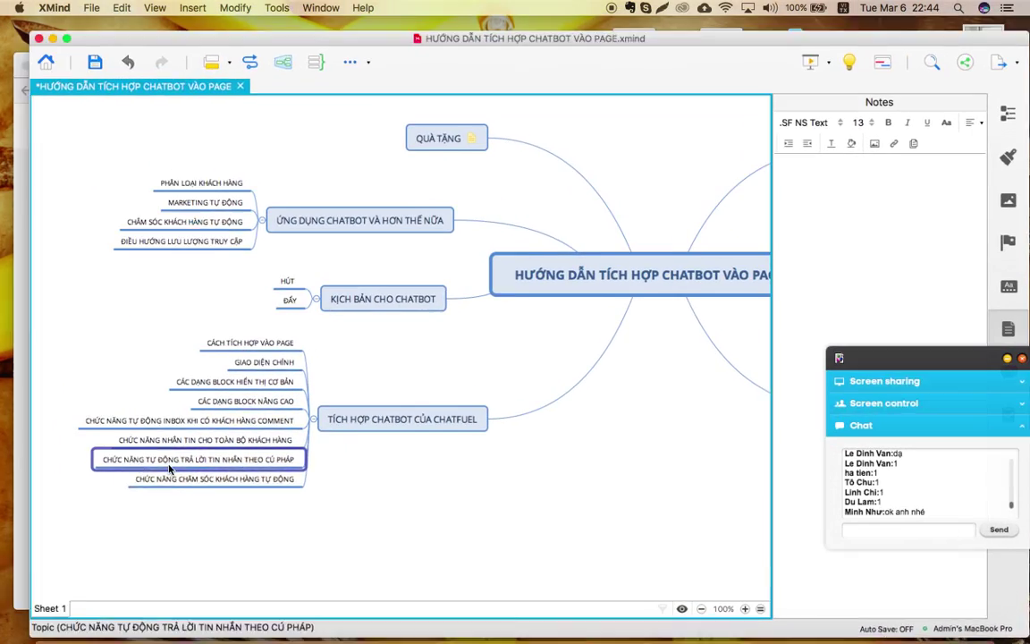
Switch back to the Chatfuel Growth tools page in Chrome.
key(ctrl+Up)
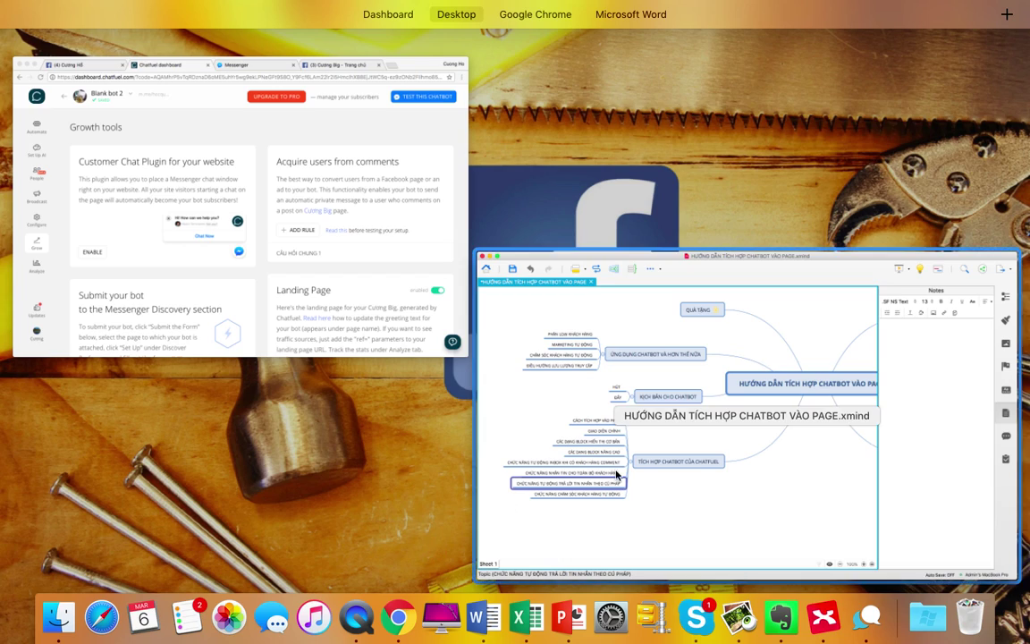
click(556, 429)
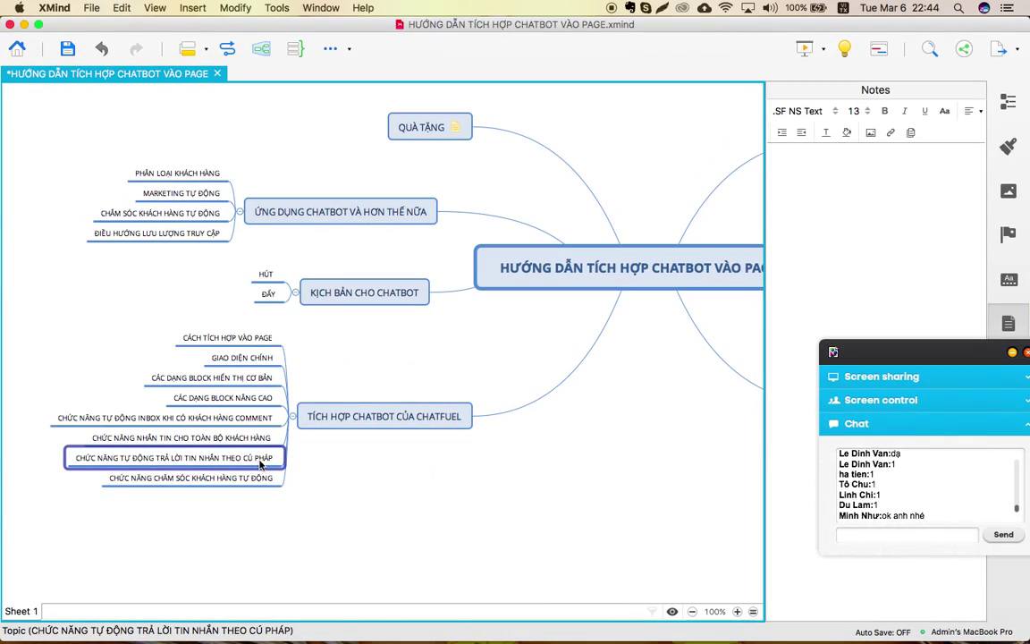
key(ctrl+Up)
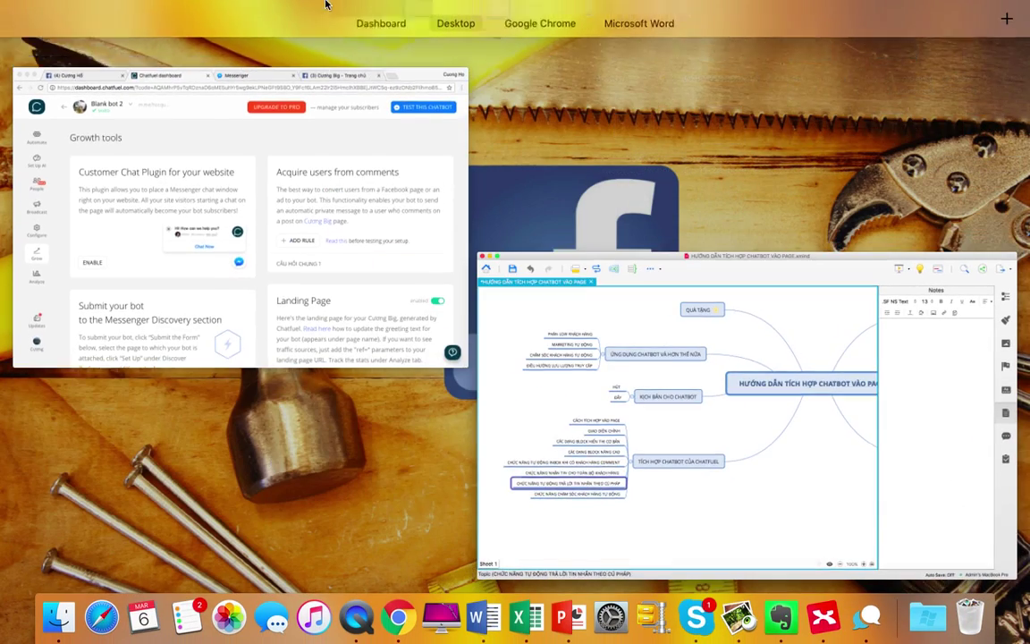
click(106, 458)
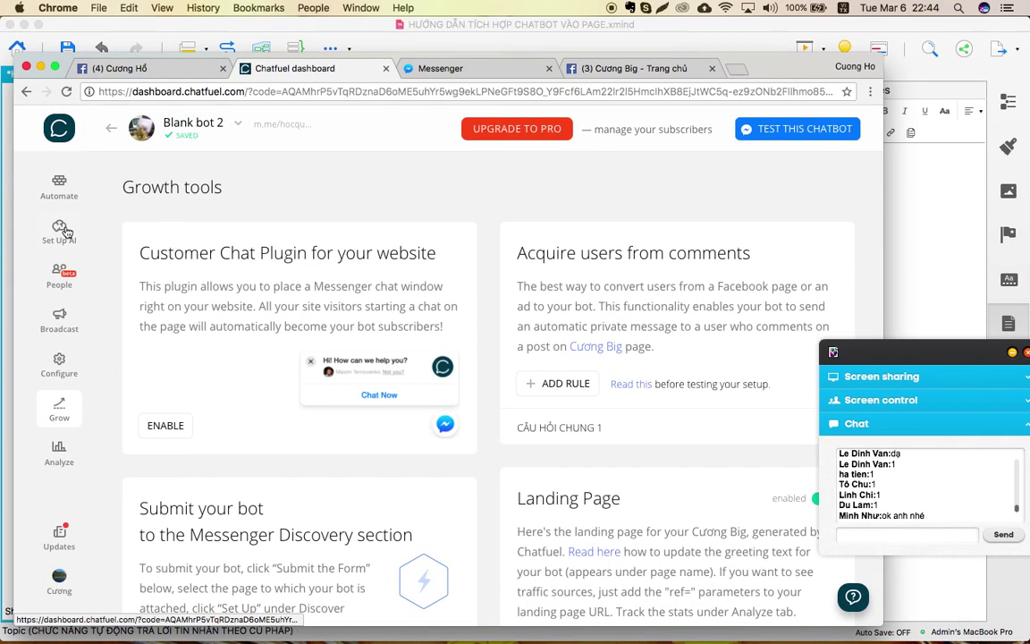
In Set Up AI, remove the 'show me video' and 'thank you' rules, leaving the Hi/Hello rule.
click(61, 229)
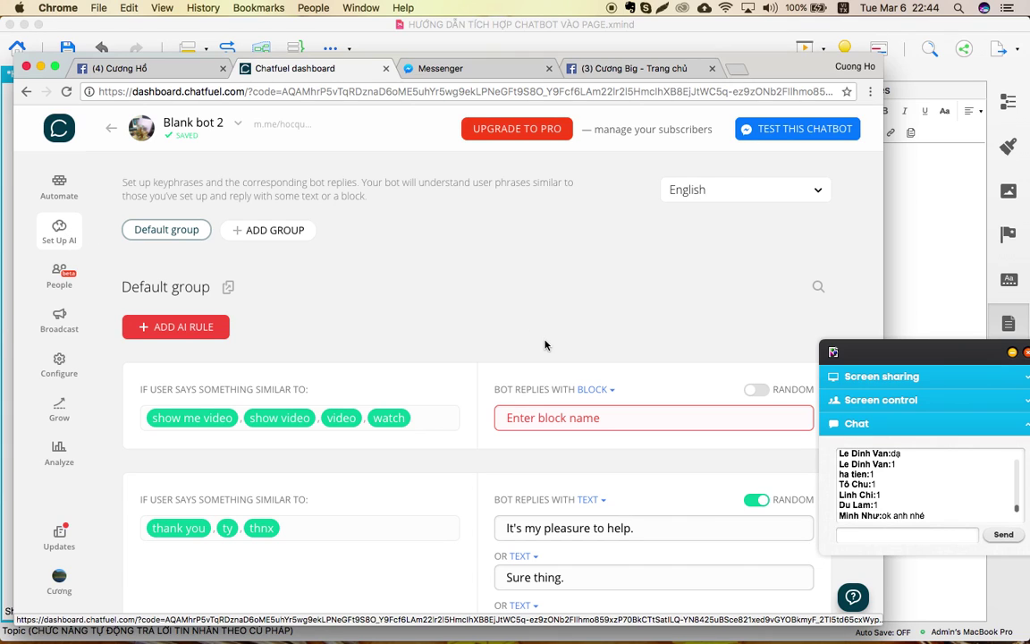
scroll(545, 345, down, 3)
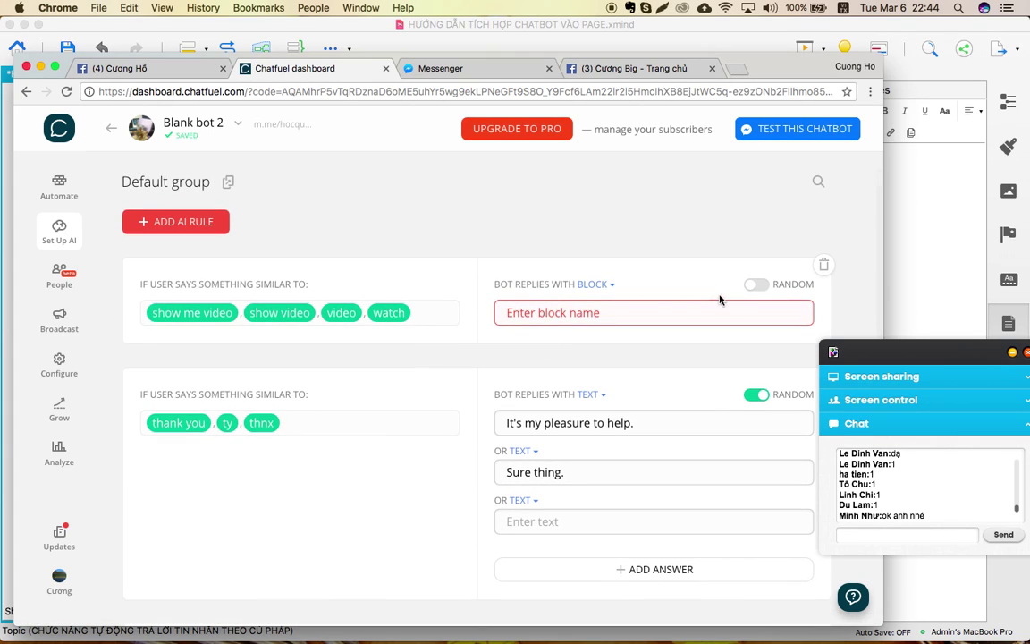
click(824, 265)
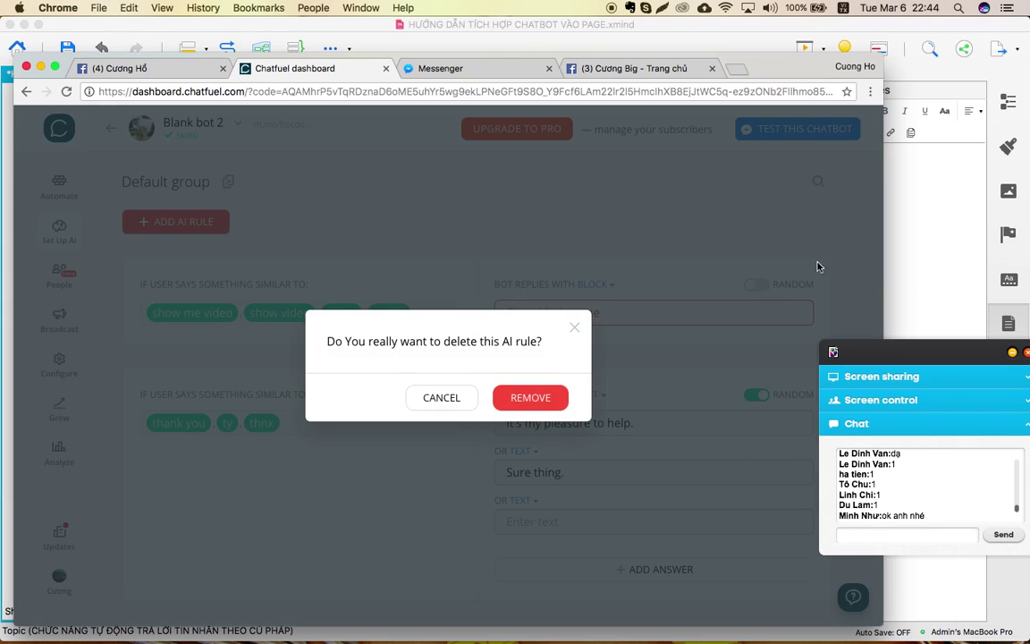
click(539, 397)
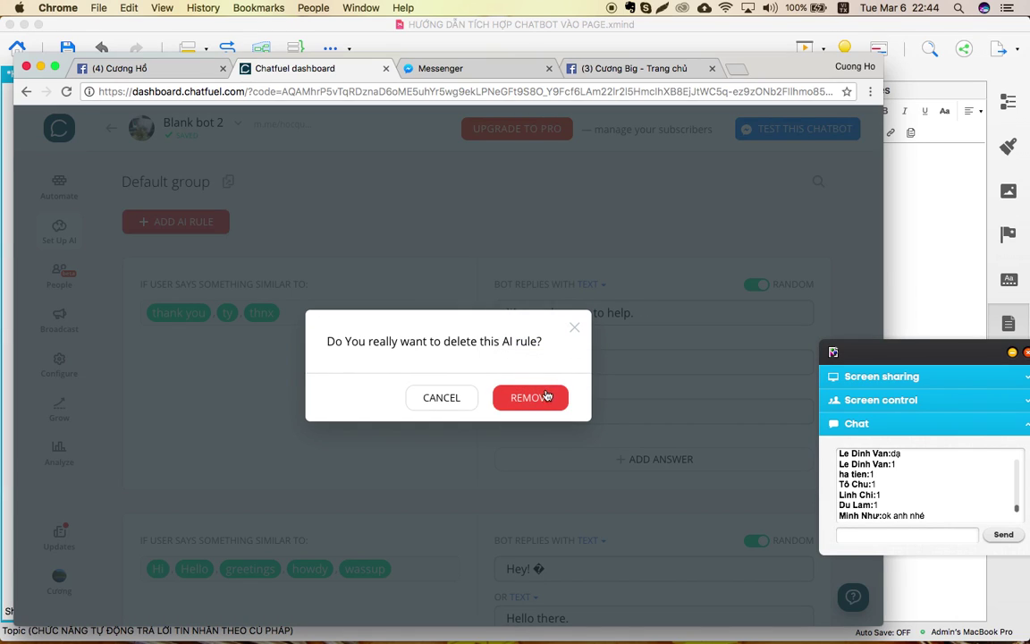
click(527, 398)
right_click(765, 294)
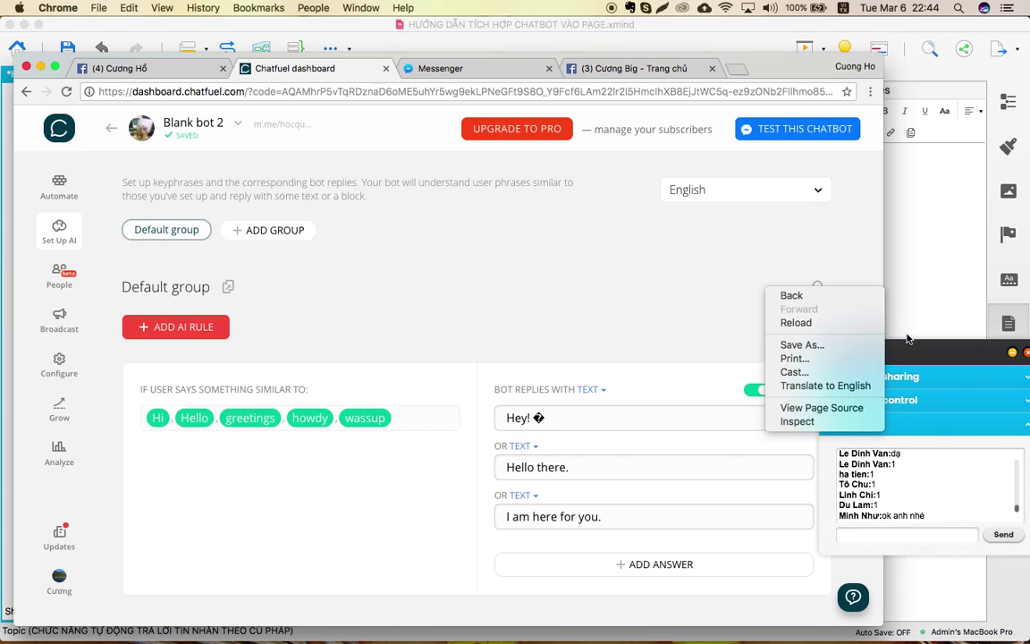
click(821, 376)
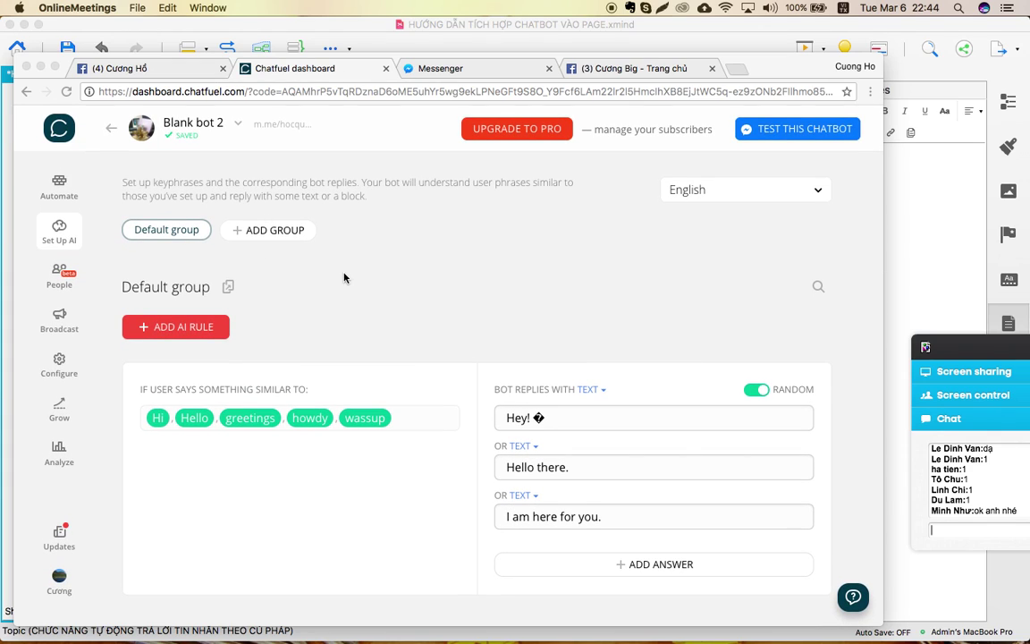
key(ctrl+Up)
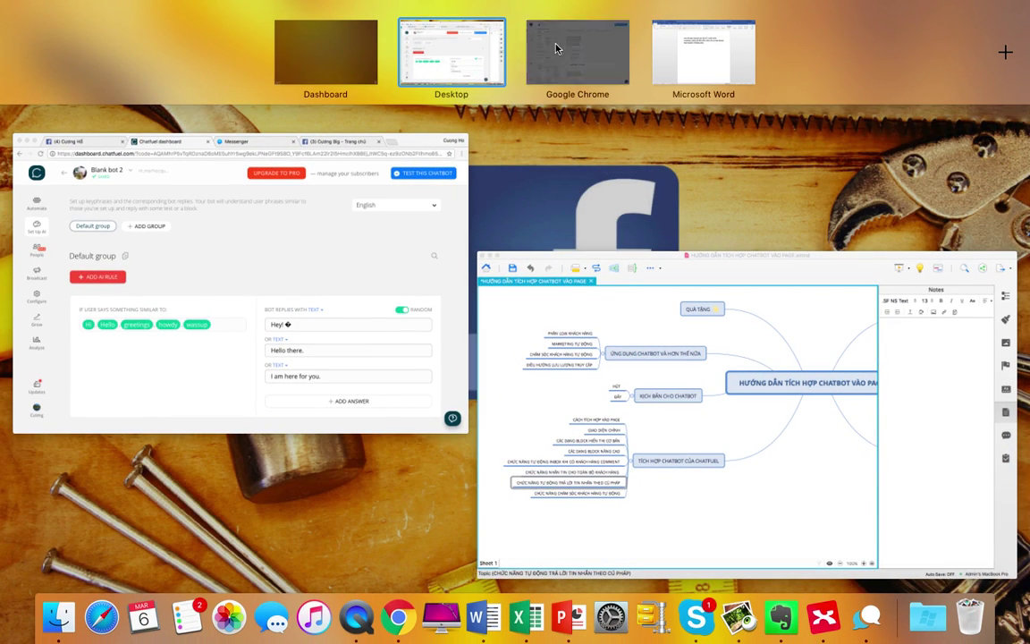
Switch to the Sim Dễ Nhớ 3 Mạng bot and scroll through its Set Up AI keyword rules.
click(554, 41)
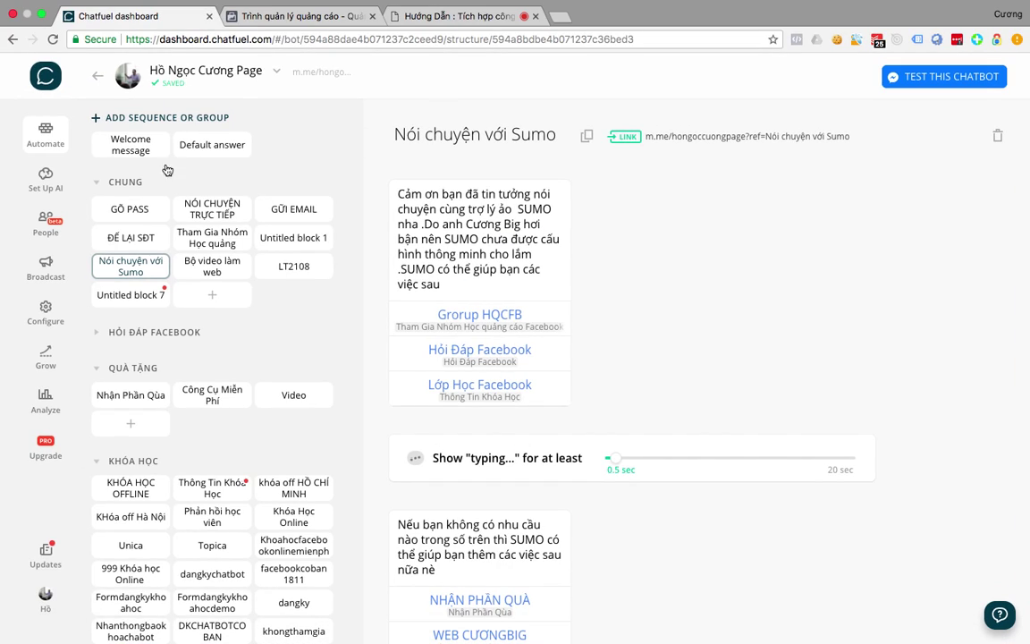
click(255, 77)
click(368, 222)
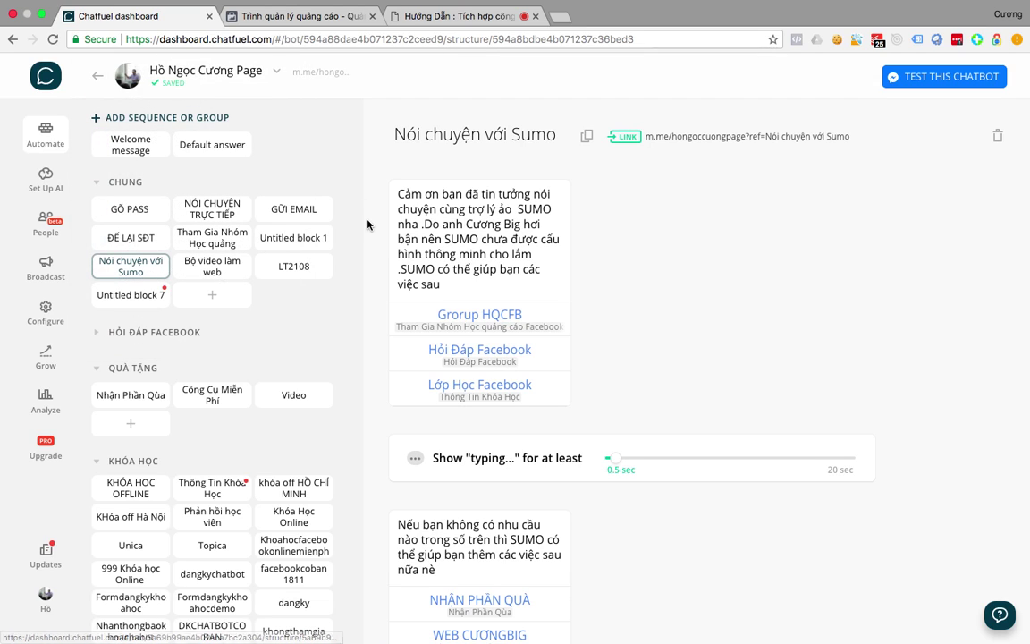
click(49, 186)
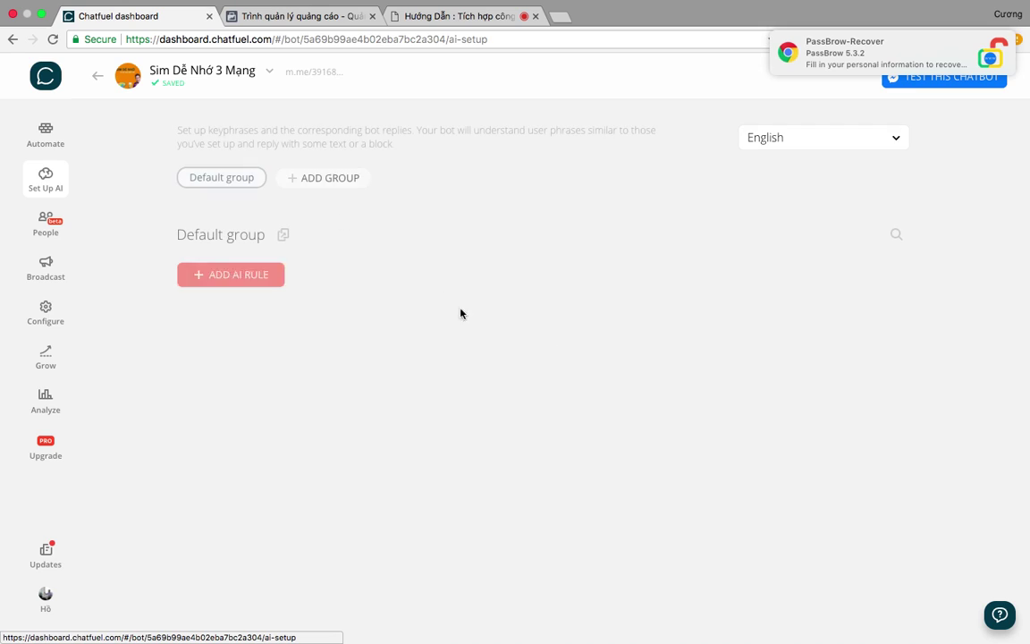
scroll(351, 439, down, 3)
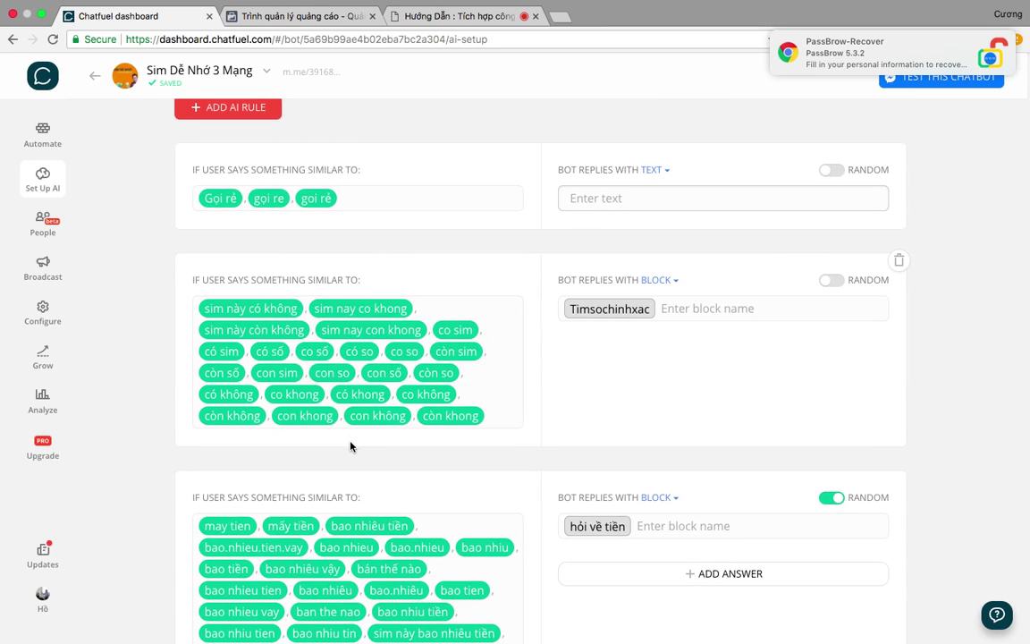
scroll(351, 446, down, 1)
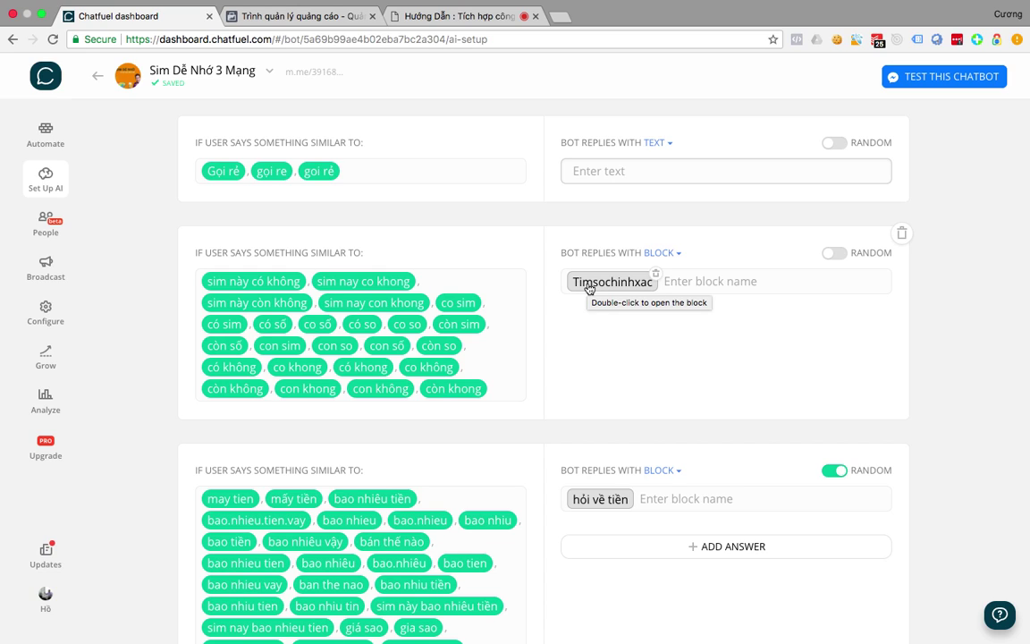
scroll(423, 363, down, 3)
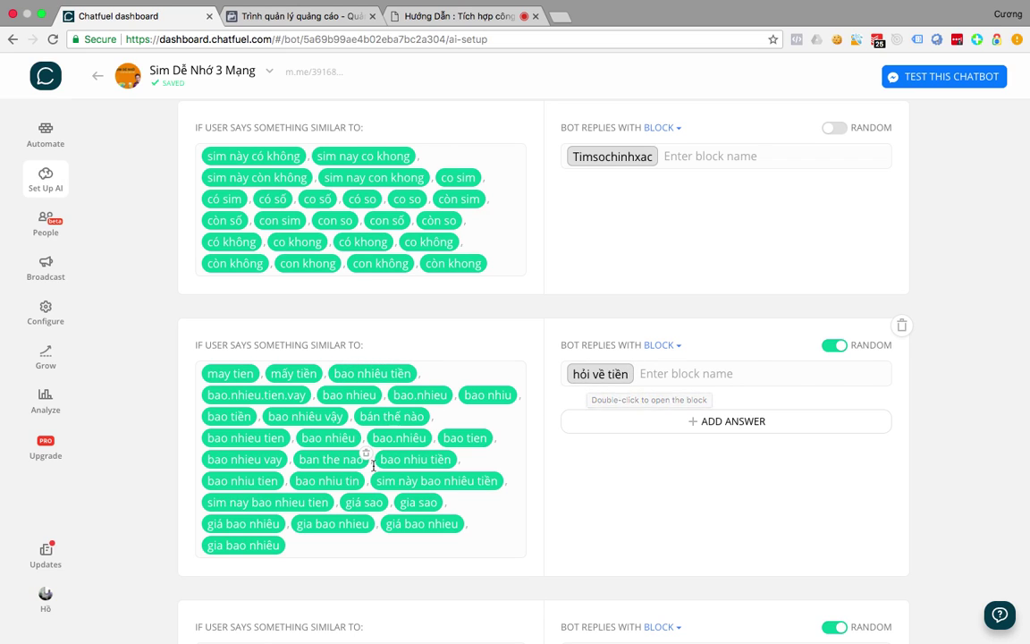
scroll(475, 286, up, 5)
scroll(475, 286, up, 1)
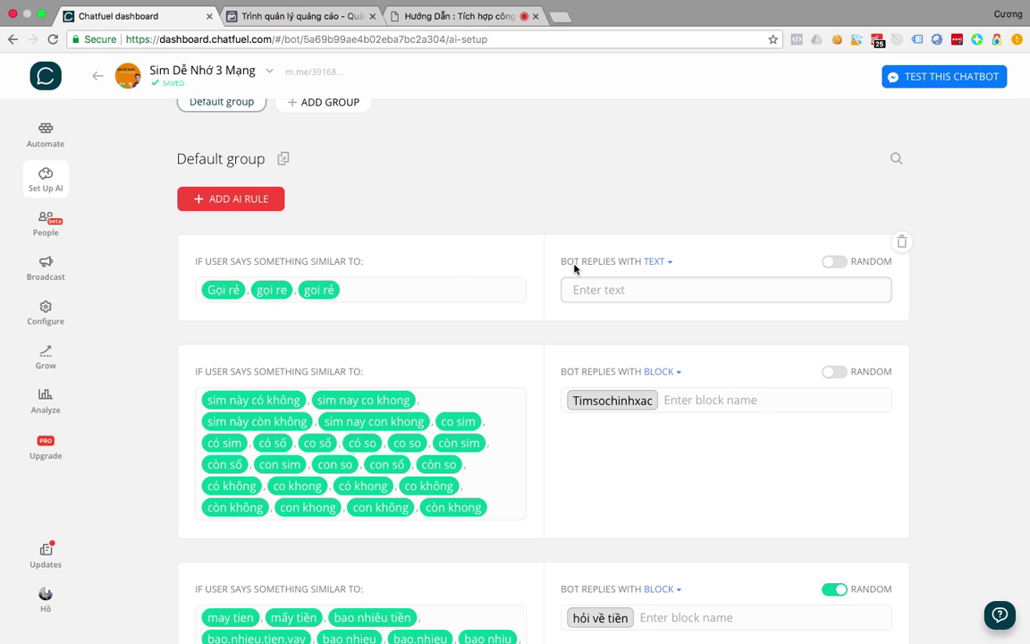
Add an AI rule for 'size' replying 'Bạn muốn tìm size nào'.
click(247, 201)
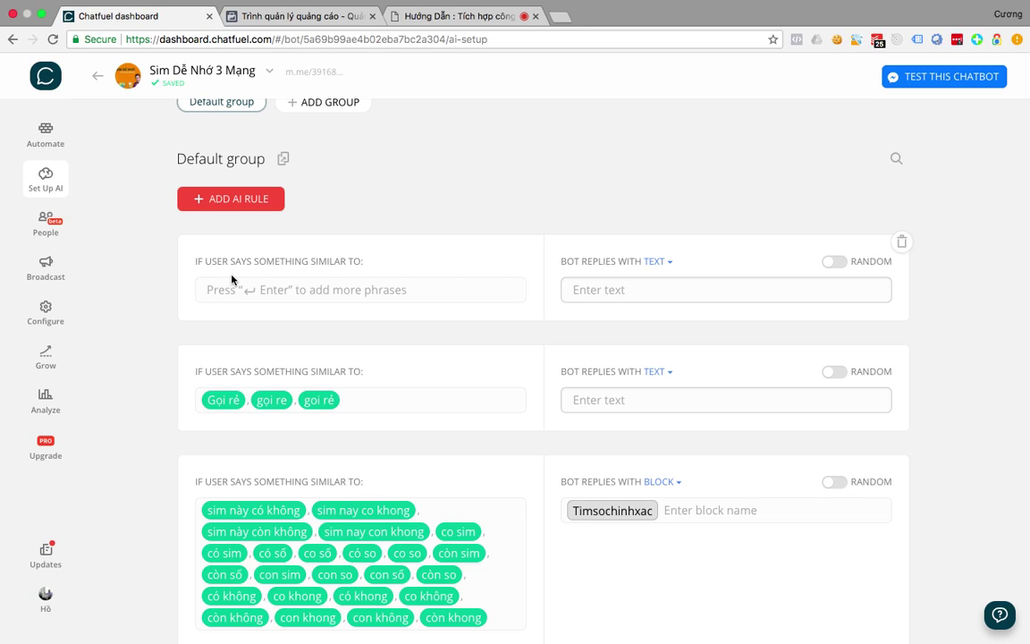
text(size ,)
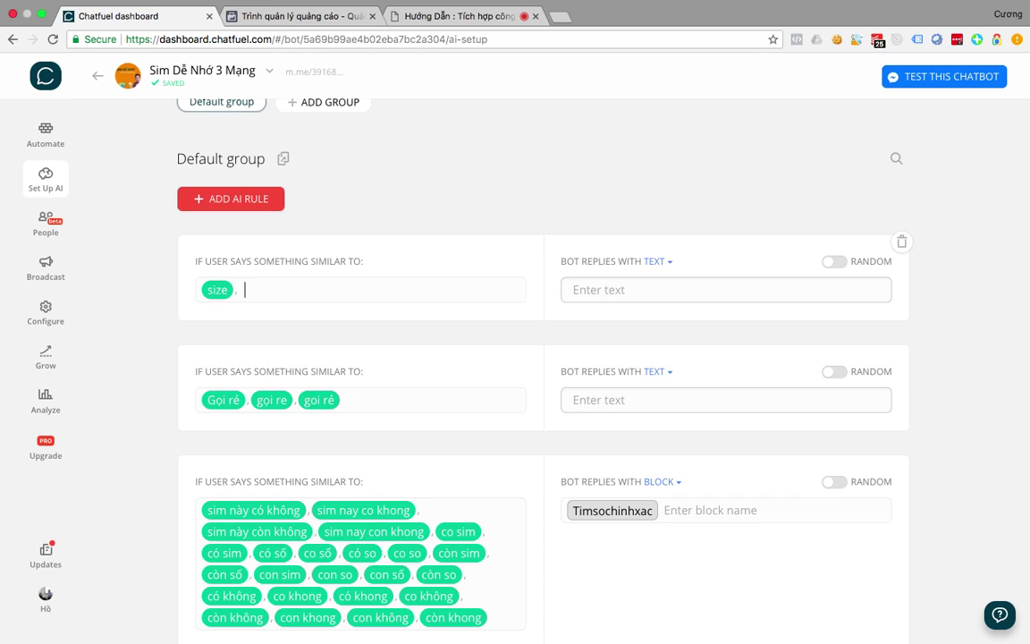
click(613, 294)
text(Bạn muốn)
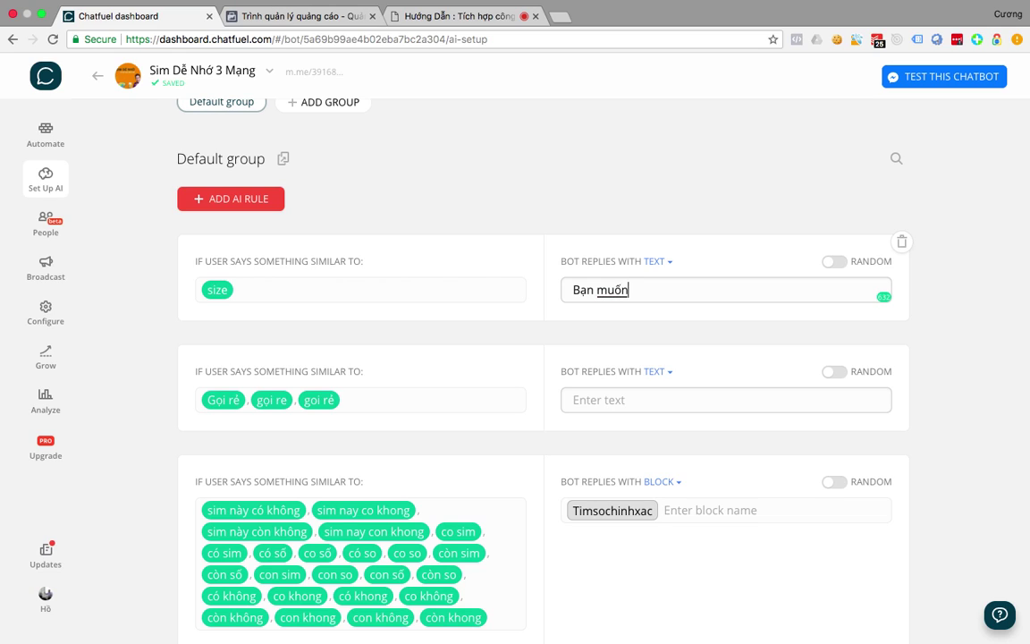
text( tìm size nào)
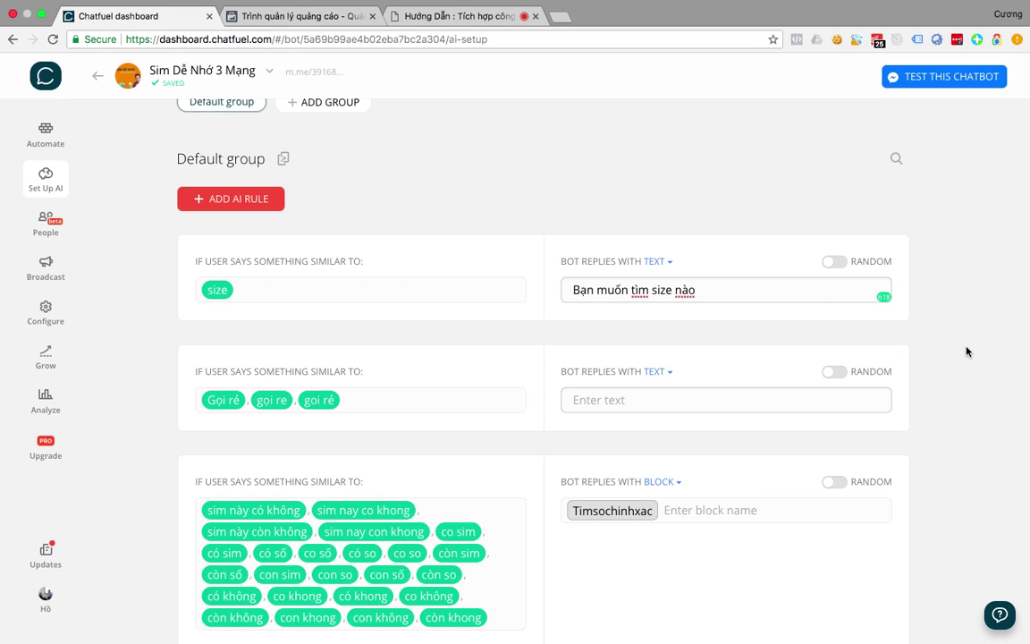
Enable random replies and add a second answer 'Hiện chúng tôi có size'.
click(839, 264)
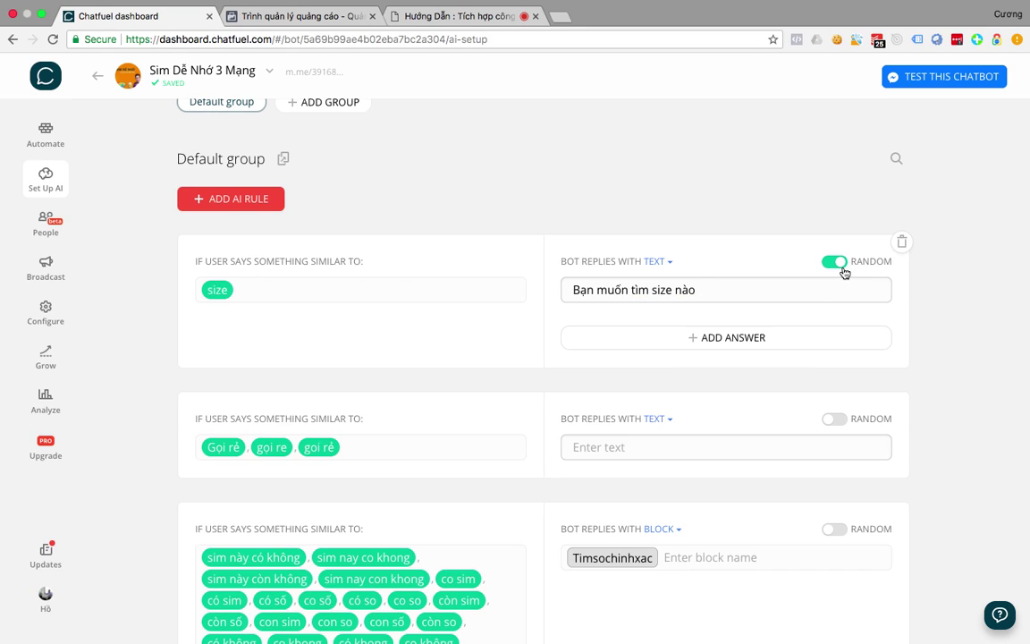
click(623, 339)
click(711, 393)
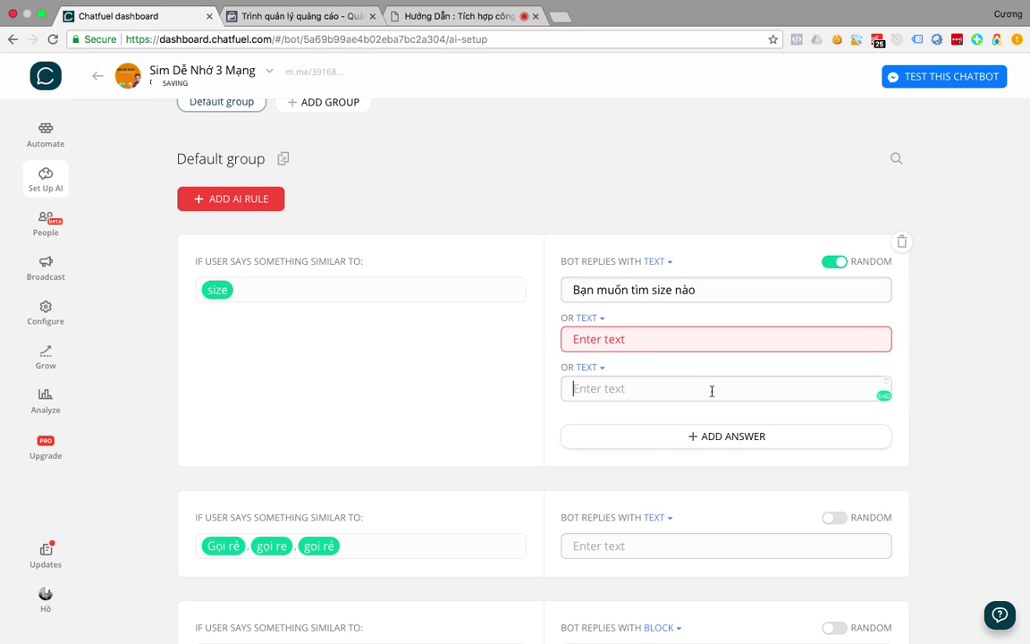
click(608, 347)
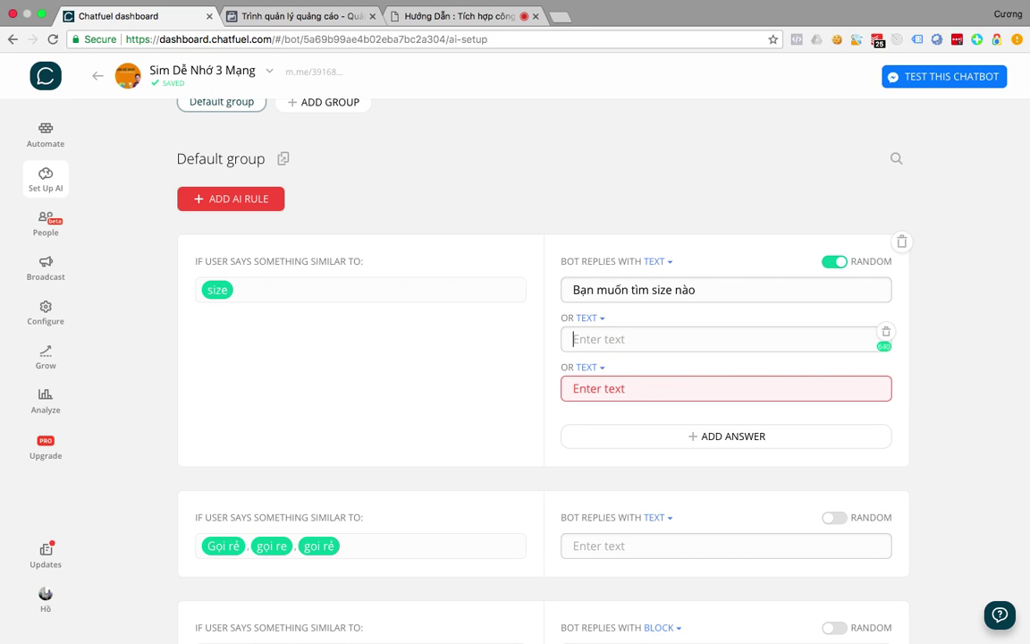
text(Hiện chúng )
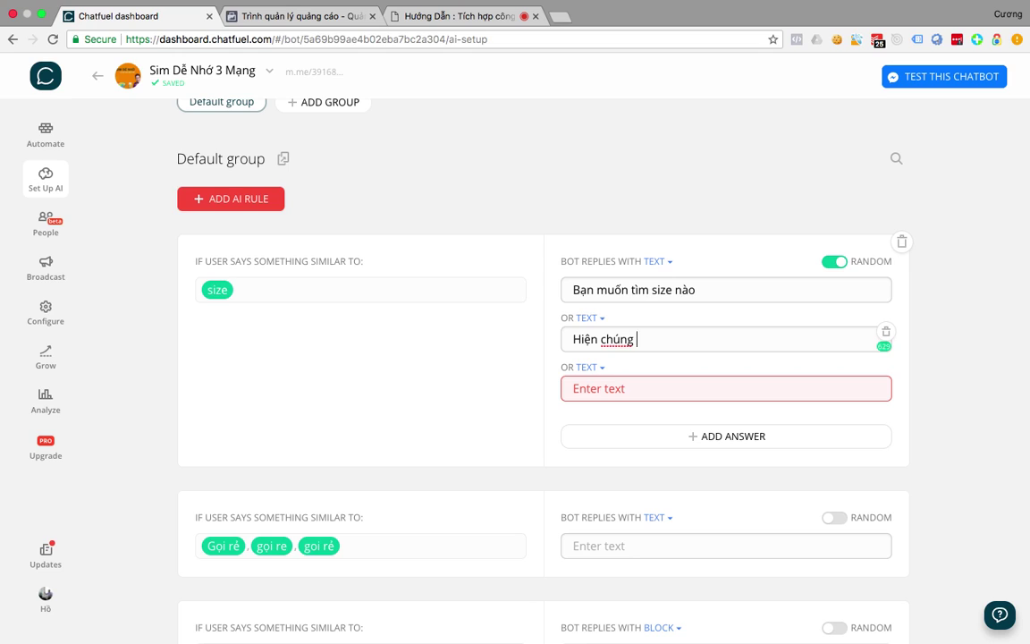
text(trô)
key(BackSpace)
key(BackSpace)
text(ôi có size)
Add a third random reply 'Bạn muốn tư vấn về size'.
click(624, 382)
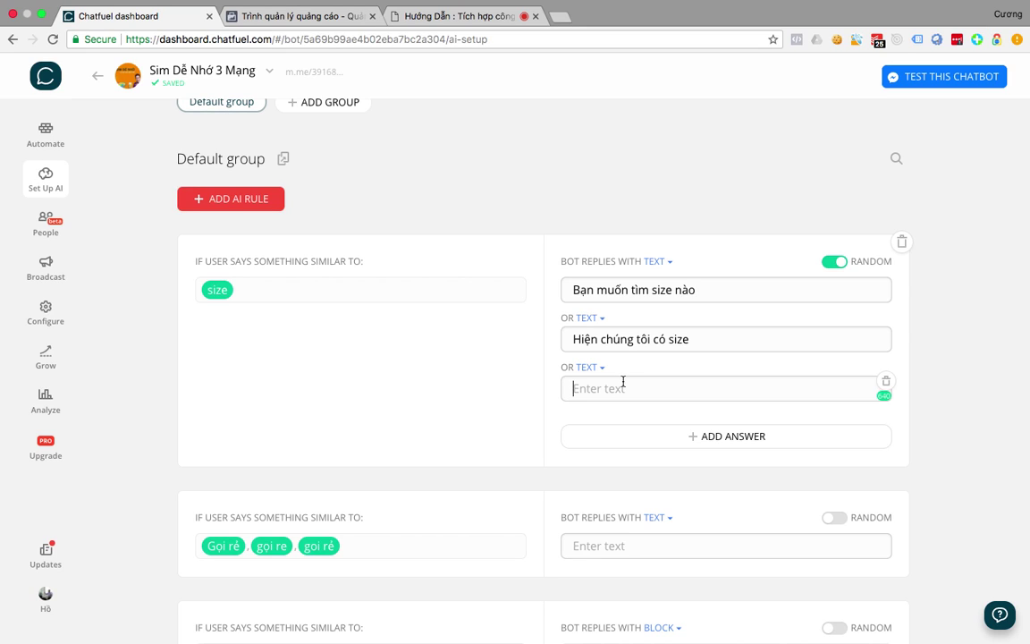
text(Siz)
key(BackSpace)
text(Bạn muôns tư vấn về sĩ)
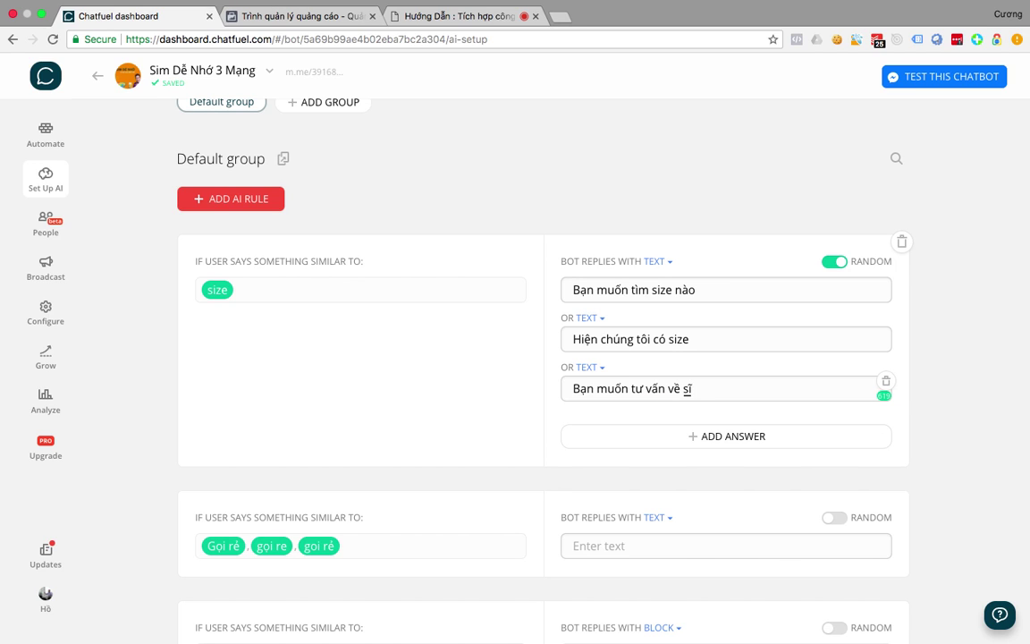
key(BackSpace)
text(ize)
Add 'cỡ' as another trigger phrase for the size rule.
key(ctrl+Up)
click(581, 62)
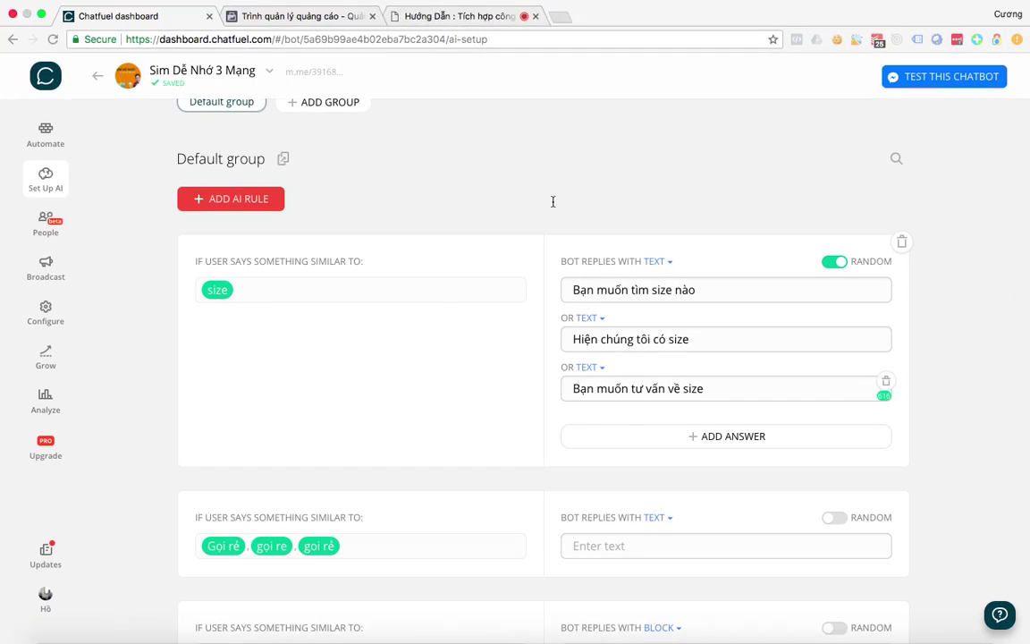
click(286, 291)
text(có)
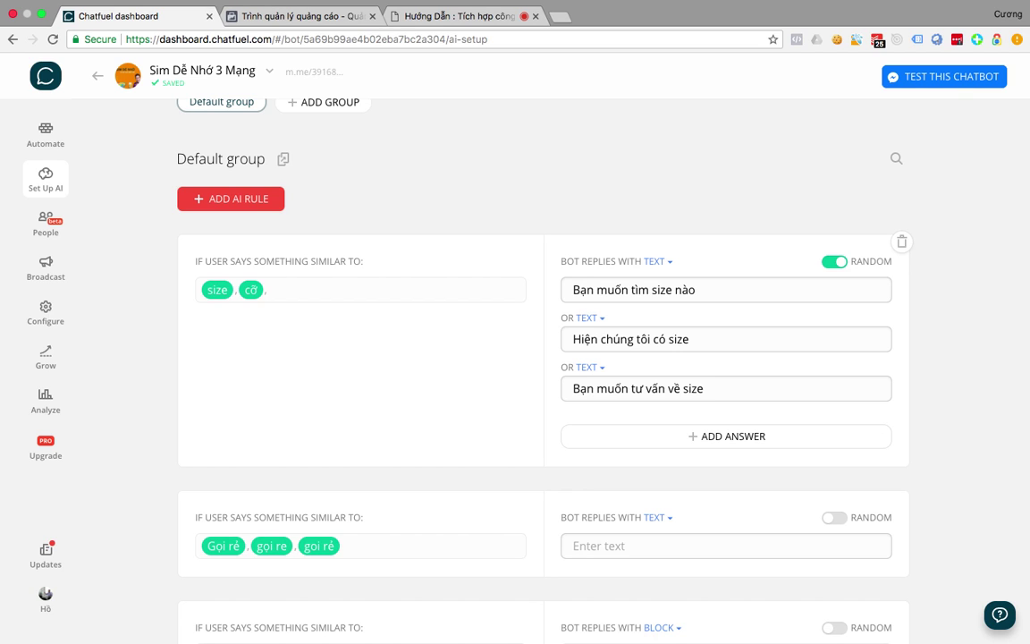
key(ctrl+Up)
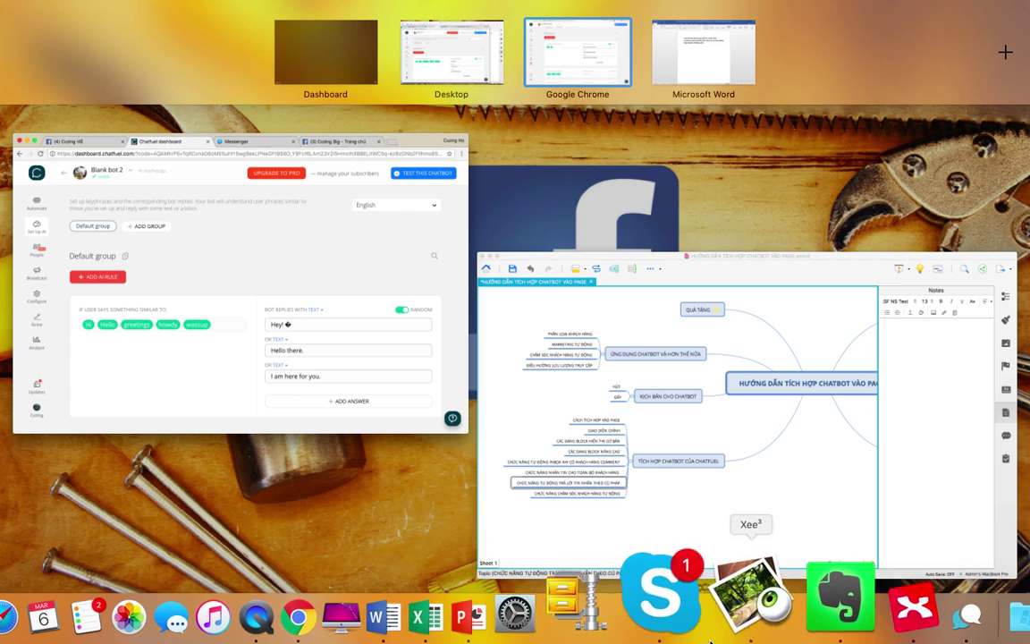
Check the other Chrome window and Facebook tab, then return to the Sim Dễ Nhớ 3 Mạng AI rules.
click(349, 382)
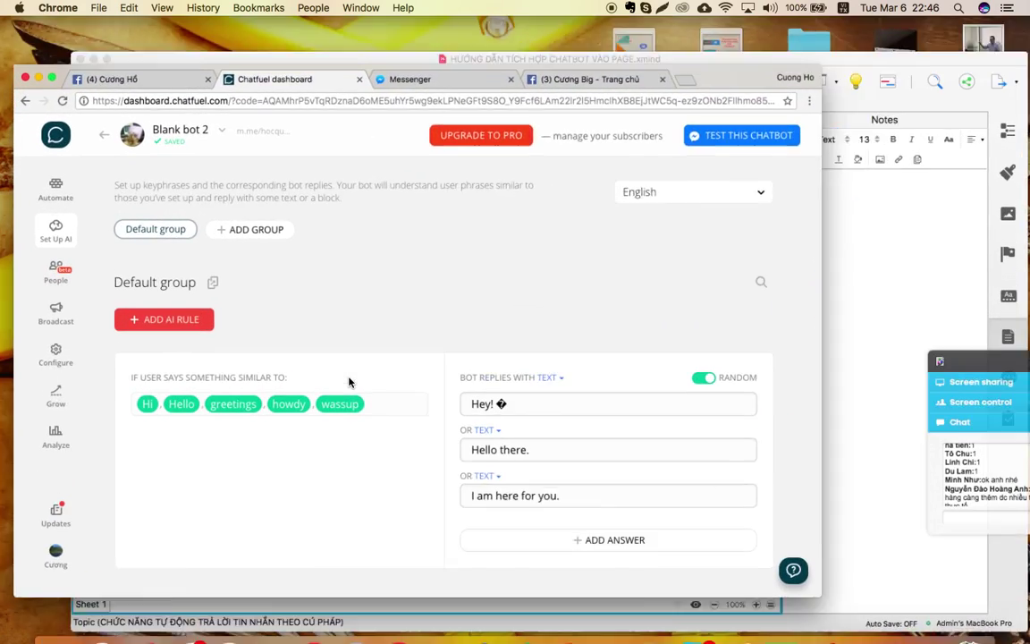
click(845, 313)
drag(845, 312, 783, 297)
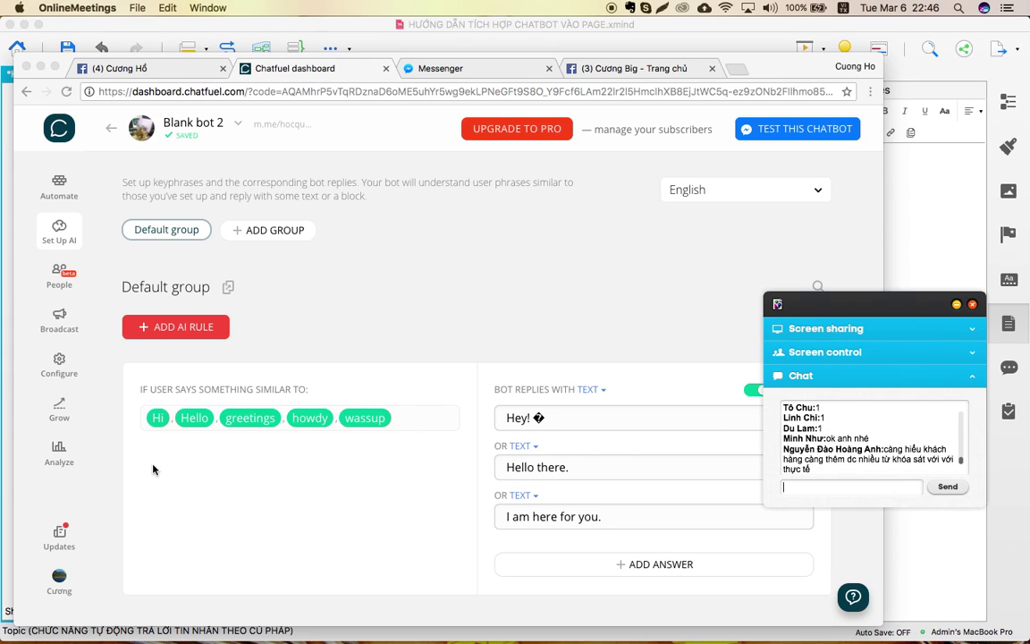
click(126, 68)
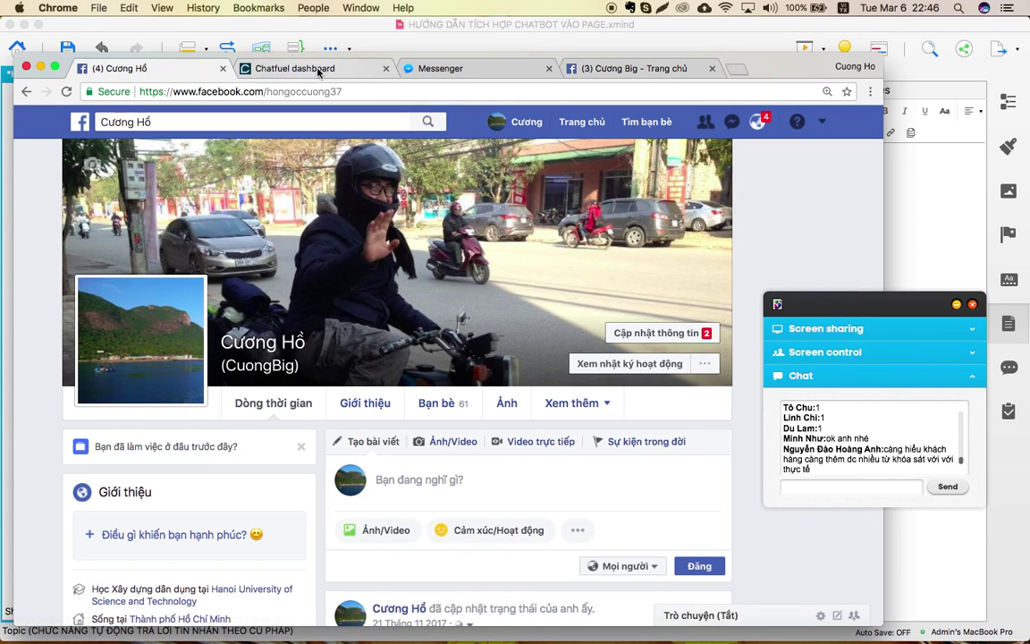
click(286, 64)
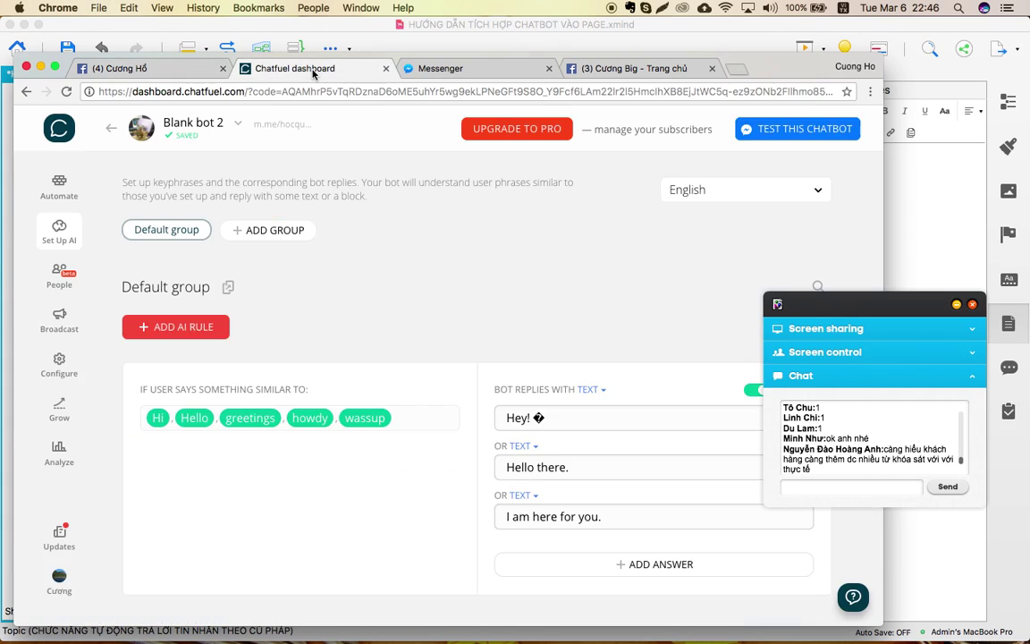
key(ctrl+Up)
click(547, 45)
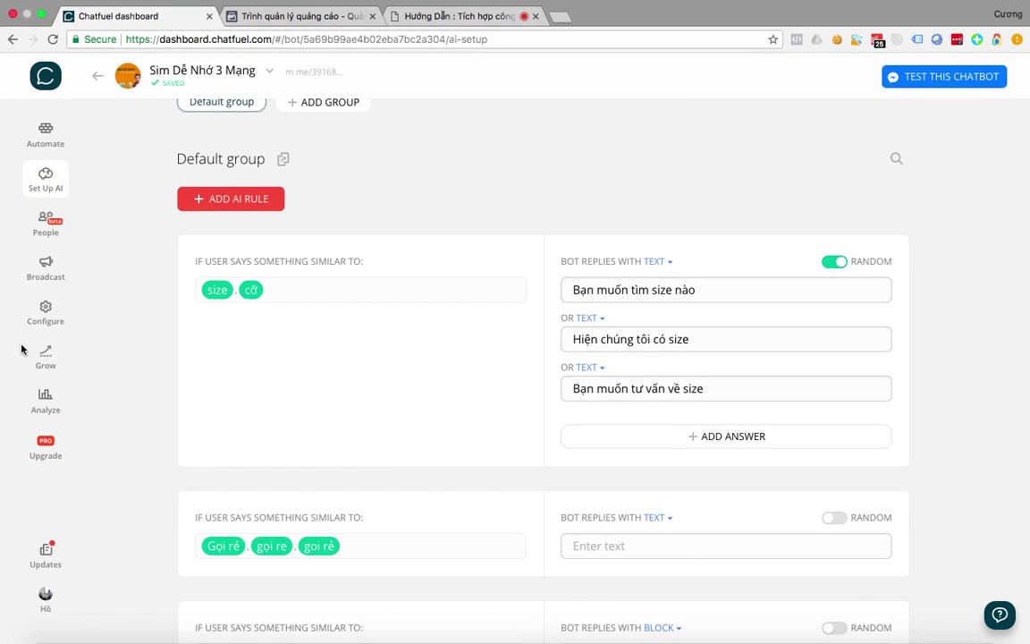
Review the user statistics charts for the Sim Dễ Nhớ 3 Mạng bot.
click(51, 409)
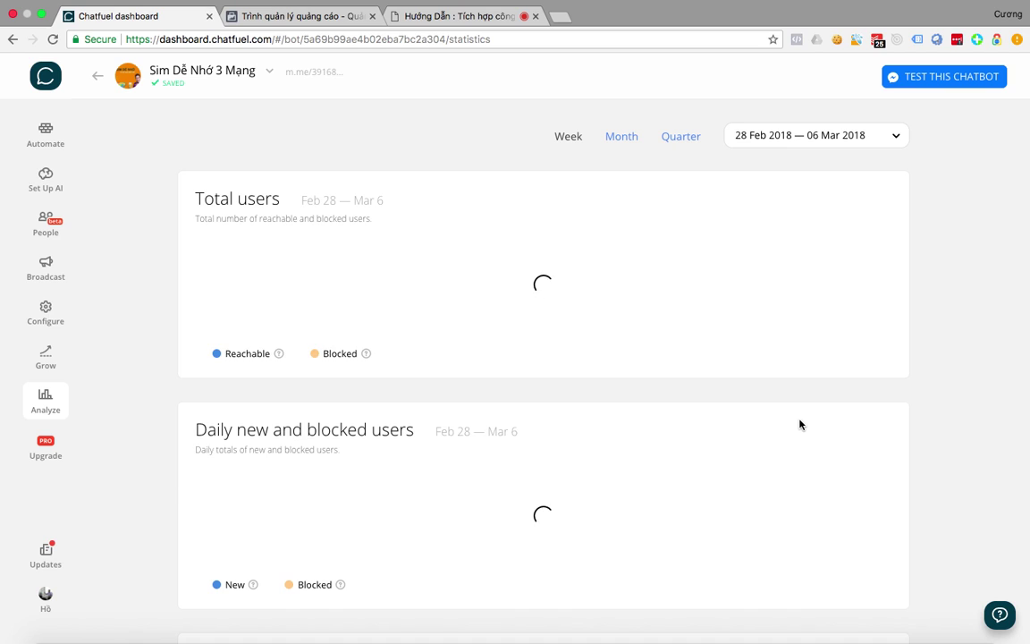
scroll(801, 425, down, 2)
scroll(801, 425, up, 5)
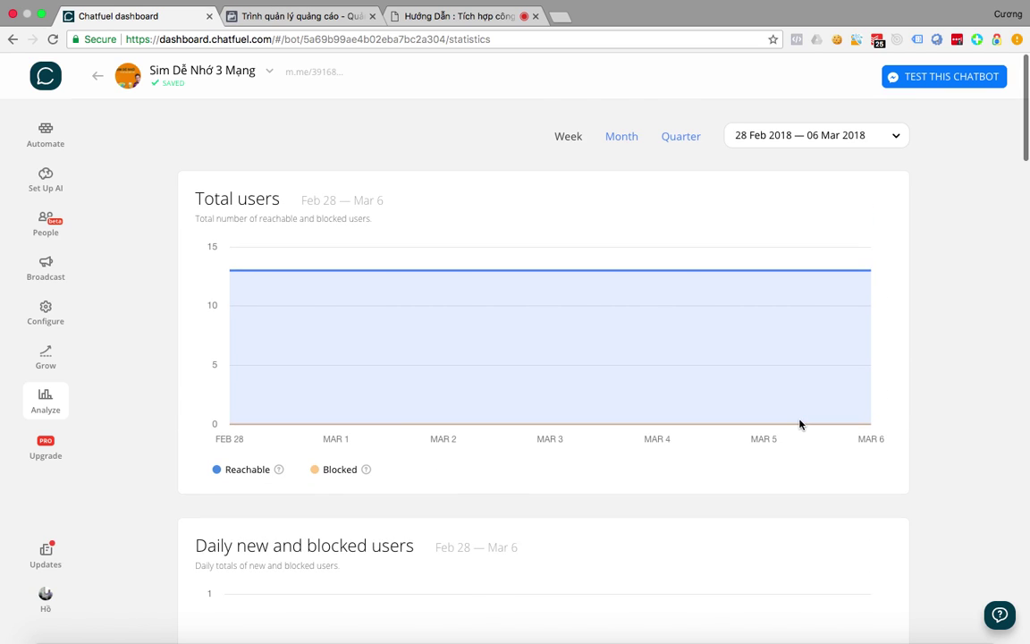
scroll(617, 372, down, 8)
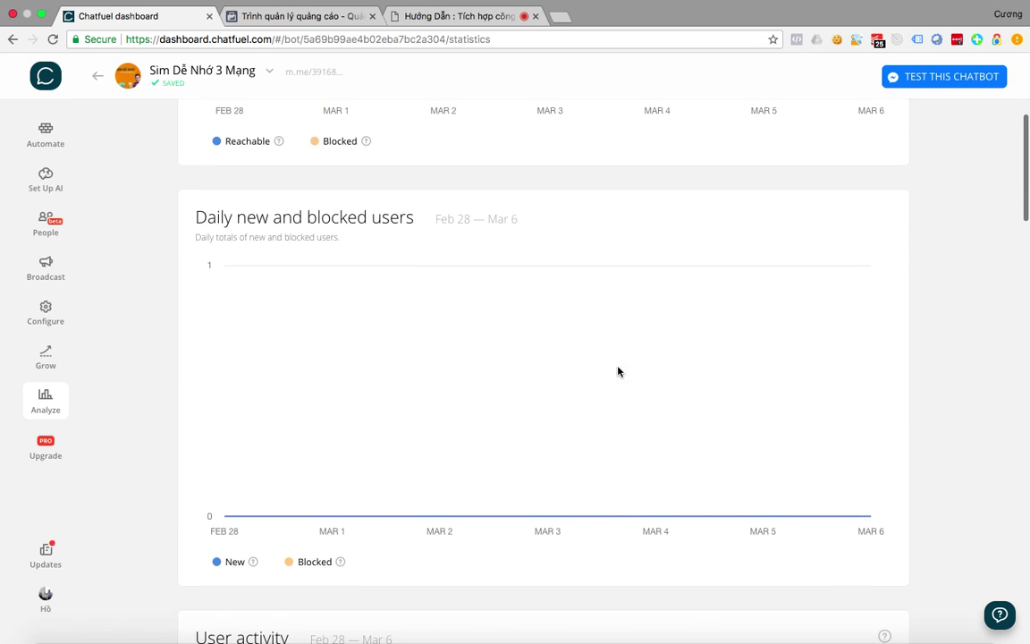
scroll(618, 372, down, 8)
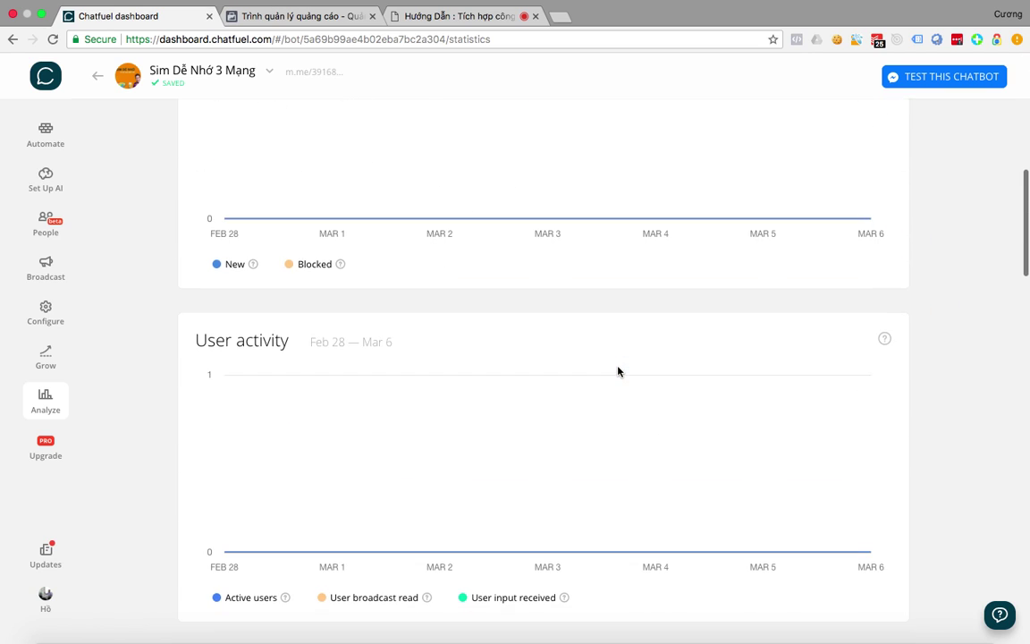
Switch to the other Facebook page's bot and scroll through its user statistics.
click(240, 74)
click(188, 140)
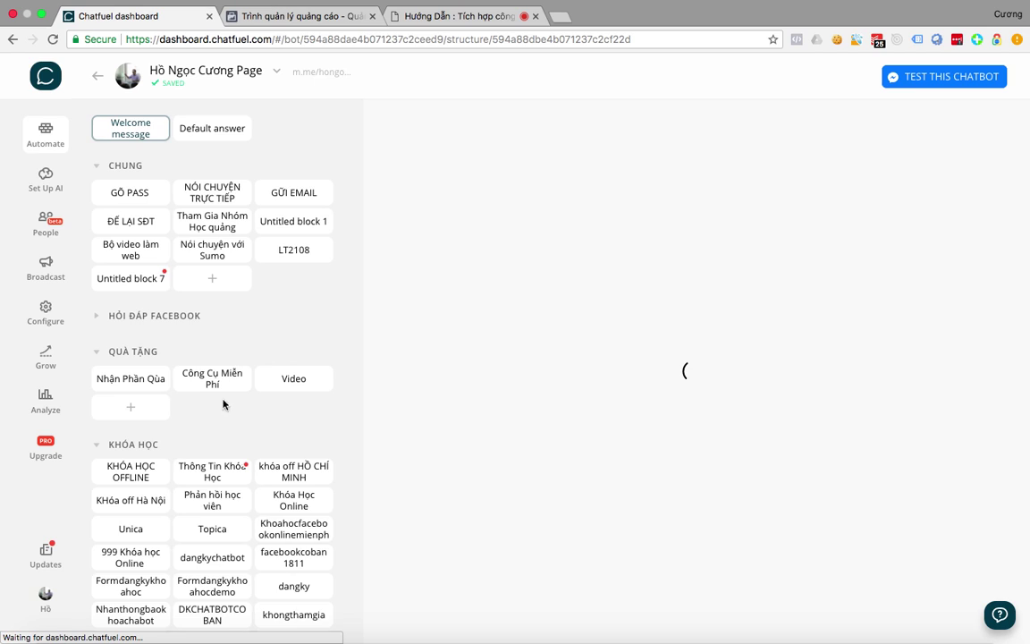
click(31, 407)
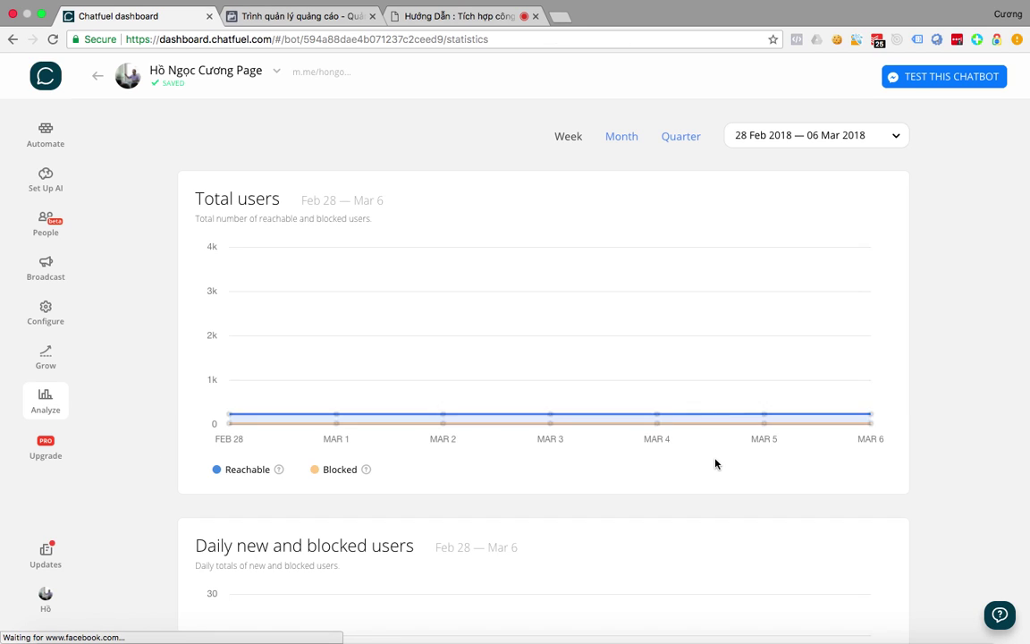
scroll(713, 464, down, 2)
scroll(716, 463, down, 15)
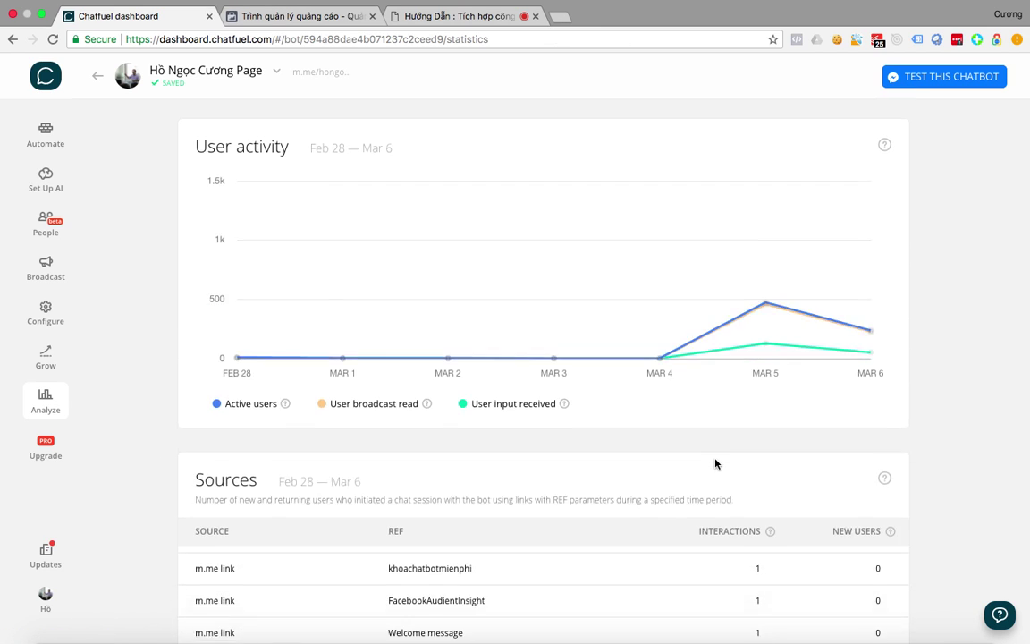
scroll(715, 463, down, 1)
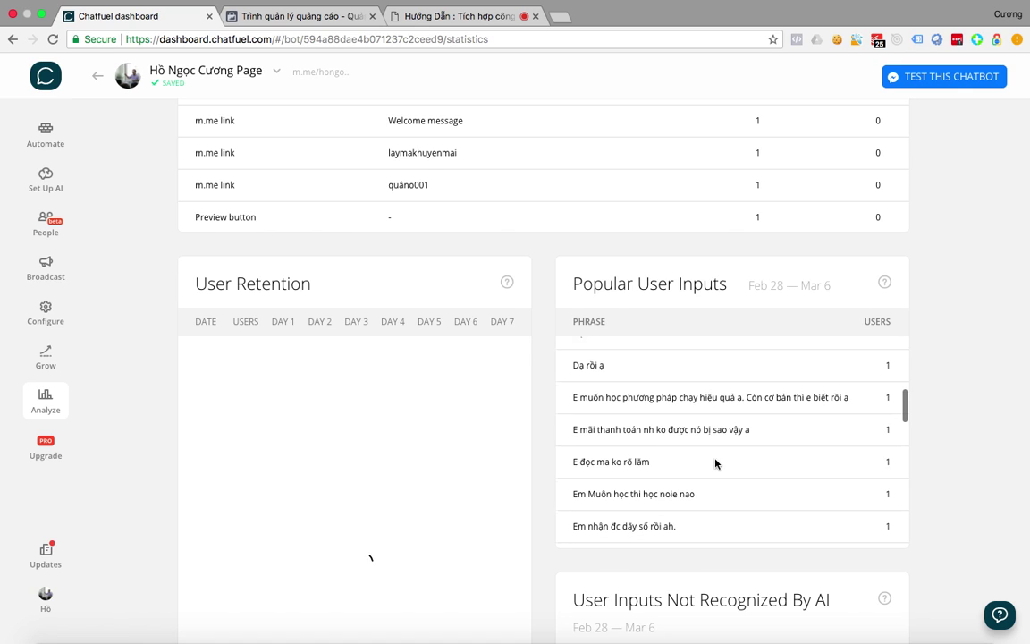
scroll(652, 440, down, 3)
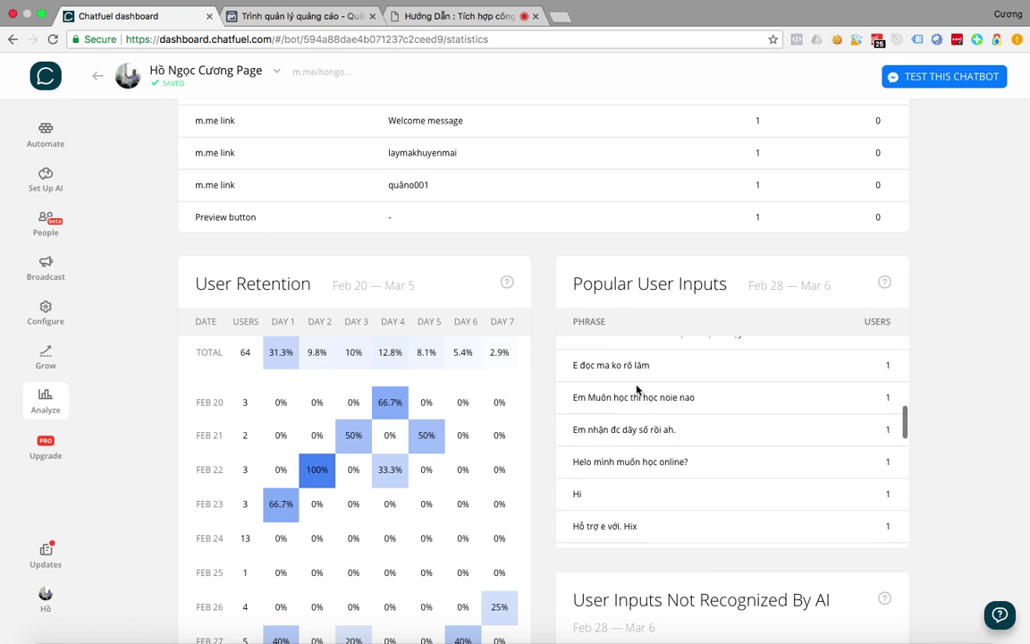
scroll(716, 404, down, 2)
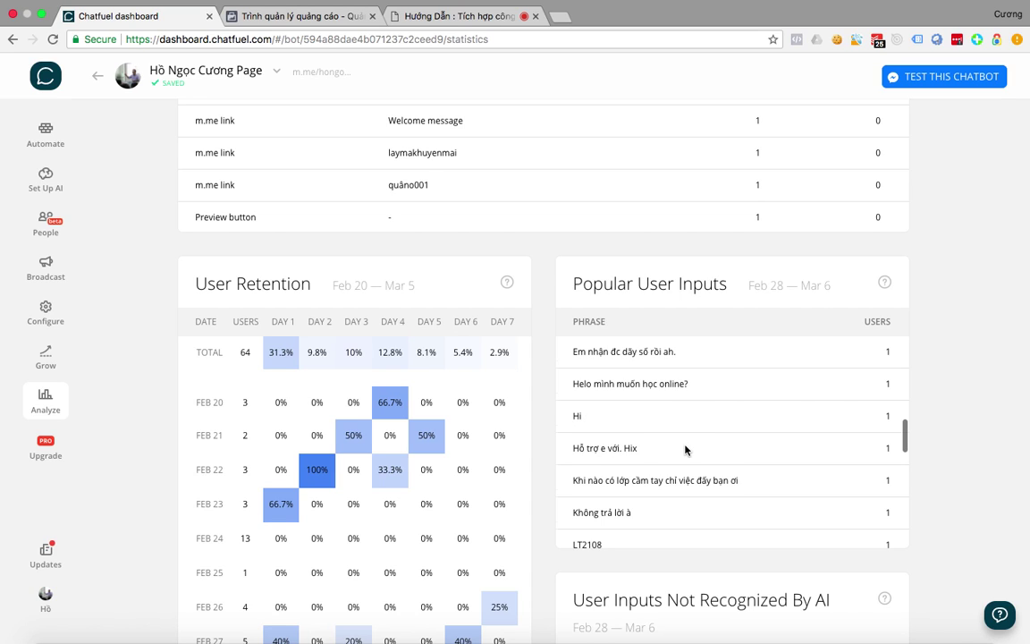
scroll(685, 450, down, 3)
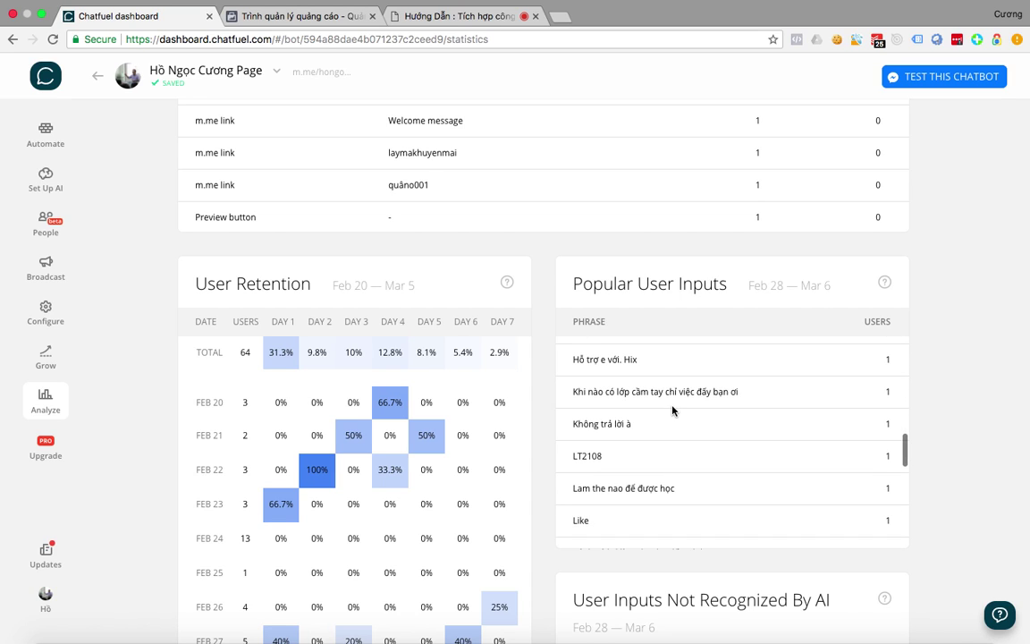
scroll(672, 410, down, 6)
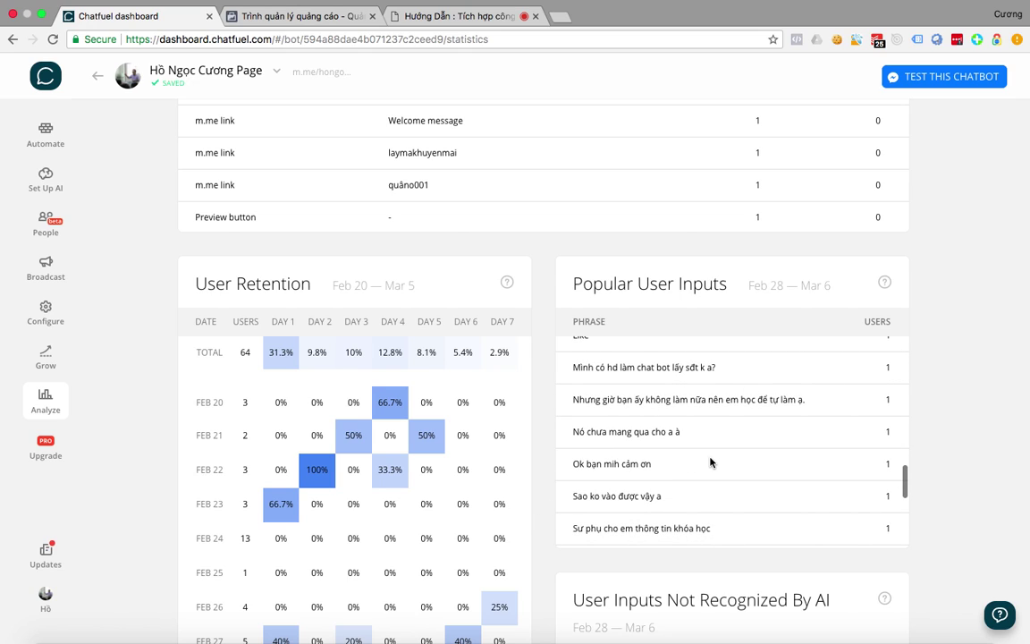
scroll(711, 462, down, 1)
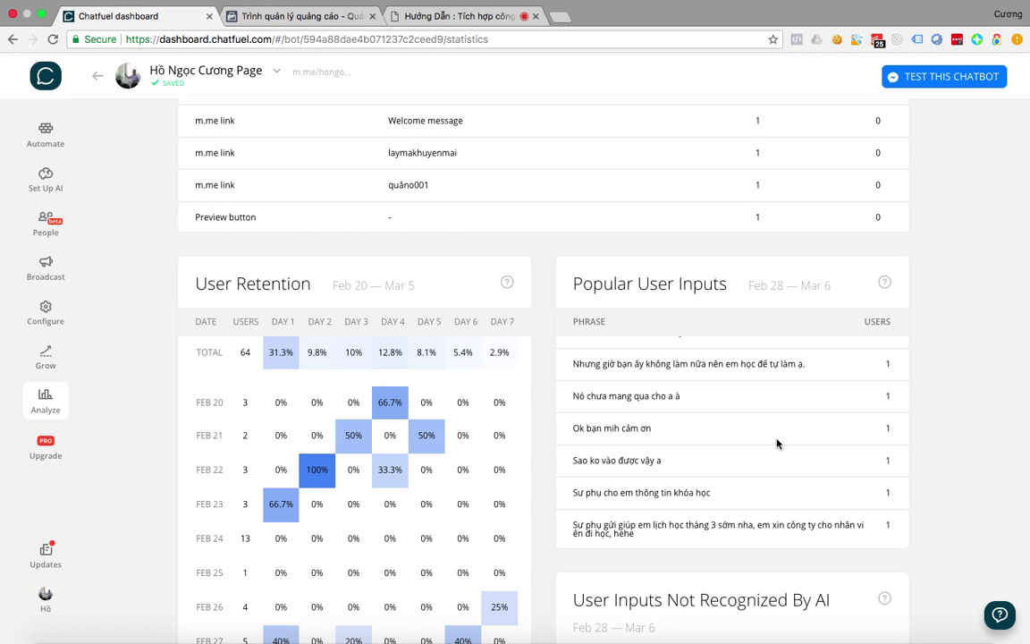
key(ctrl+Up)
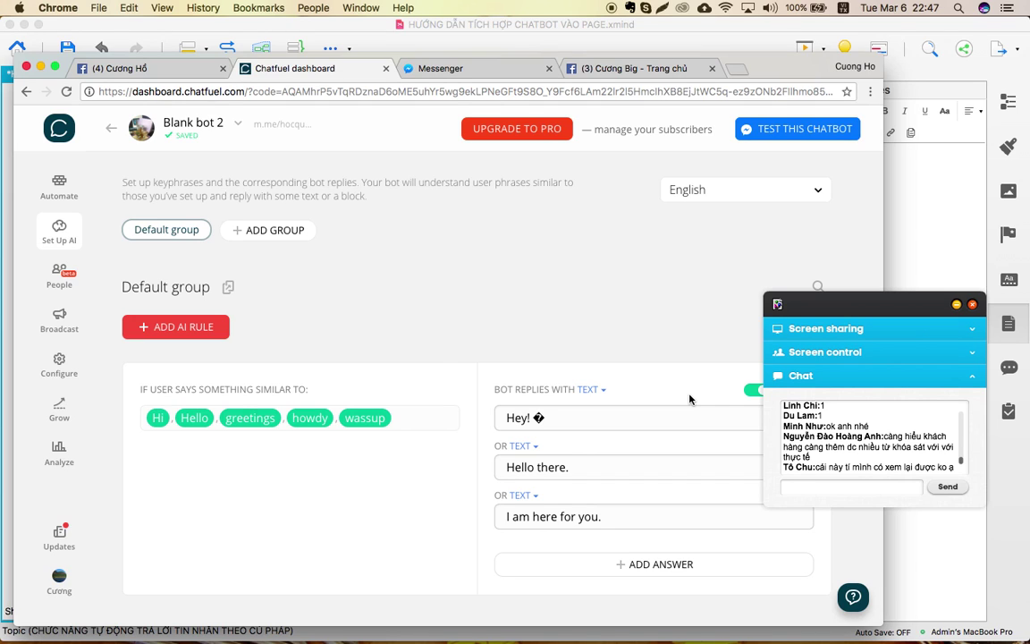
Change the rule's reply type from TEXT to BLOCK, closing the block list without choosing one.
drag(752, 66, 686, 41)
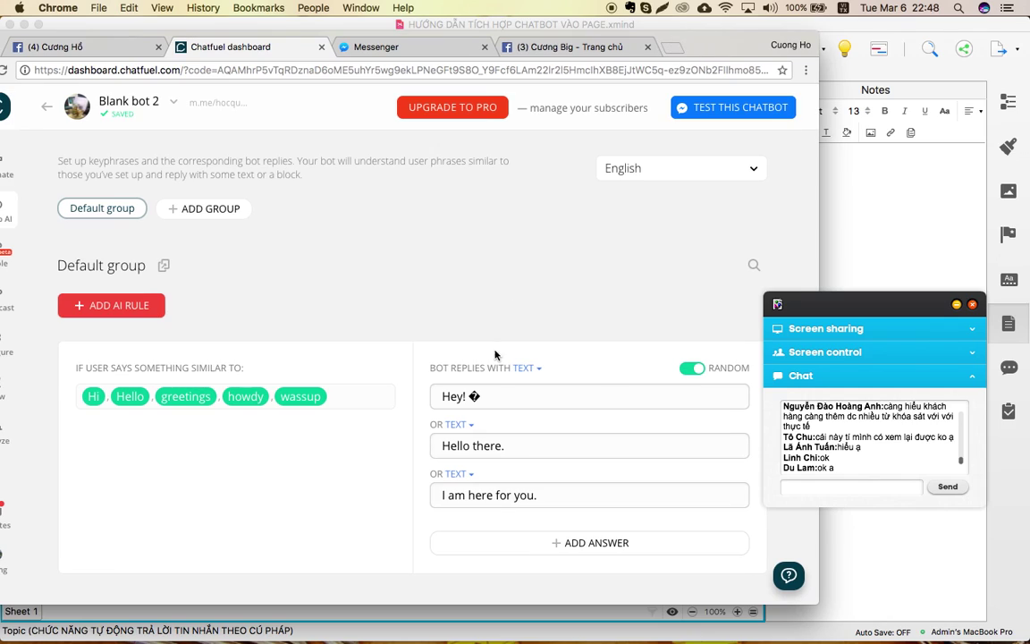
click(538, 369)
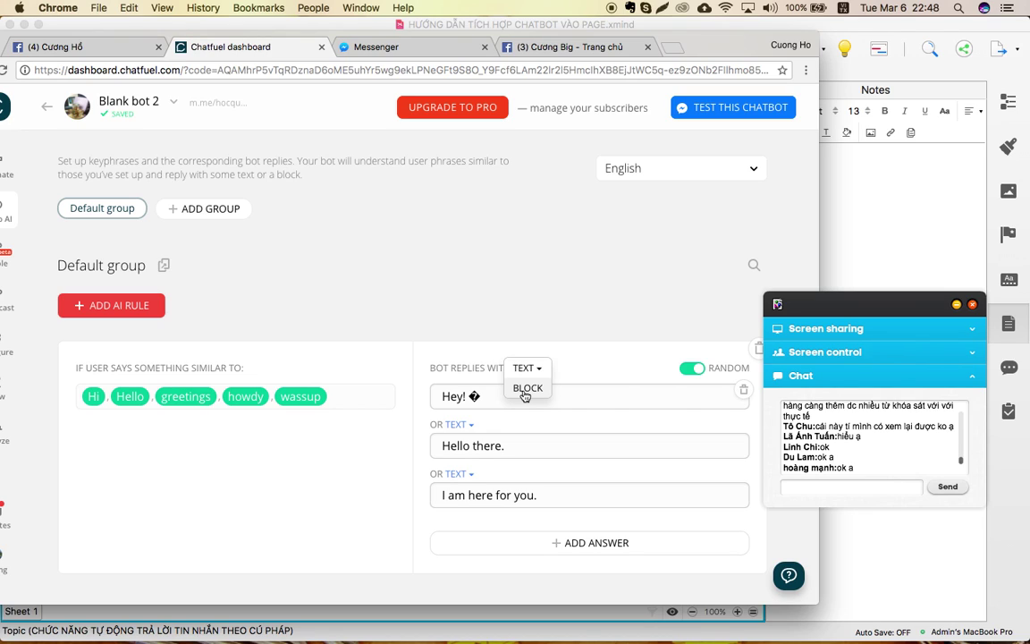
click(527, 388)
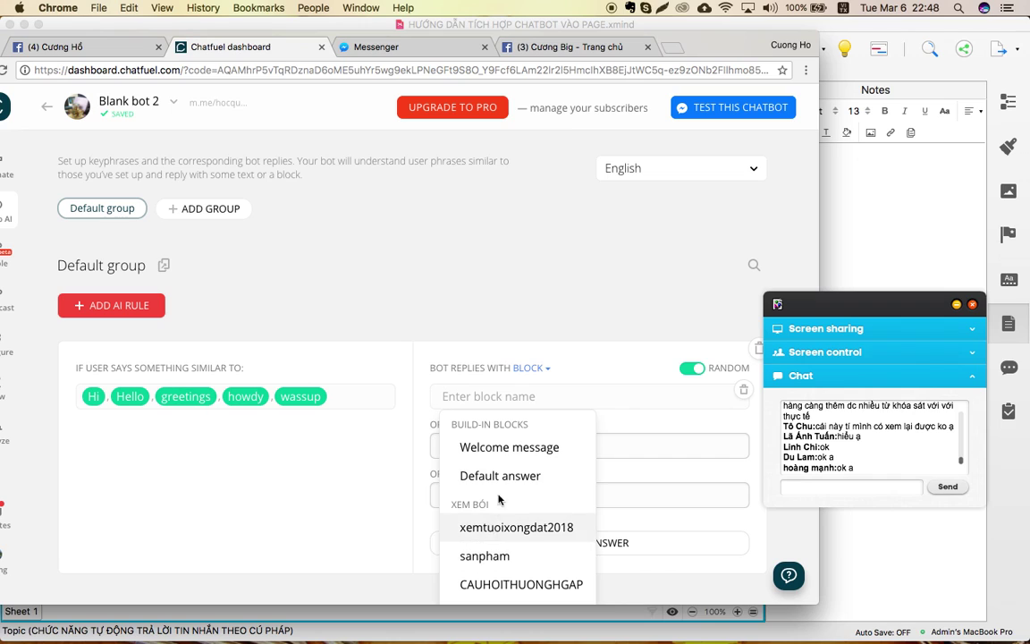
click(453, 327)
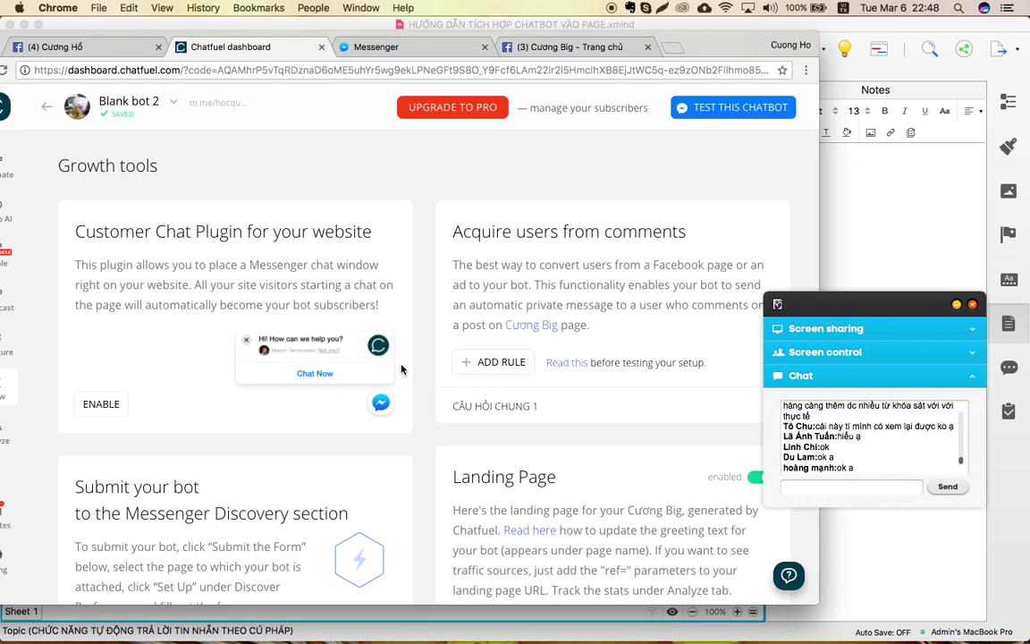
drag(704, 44, 814, 31)
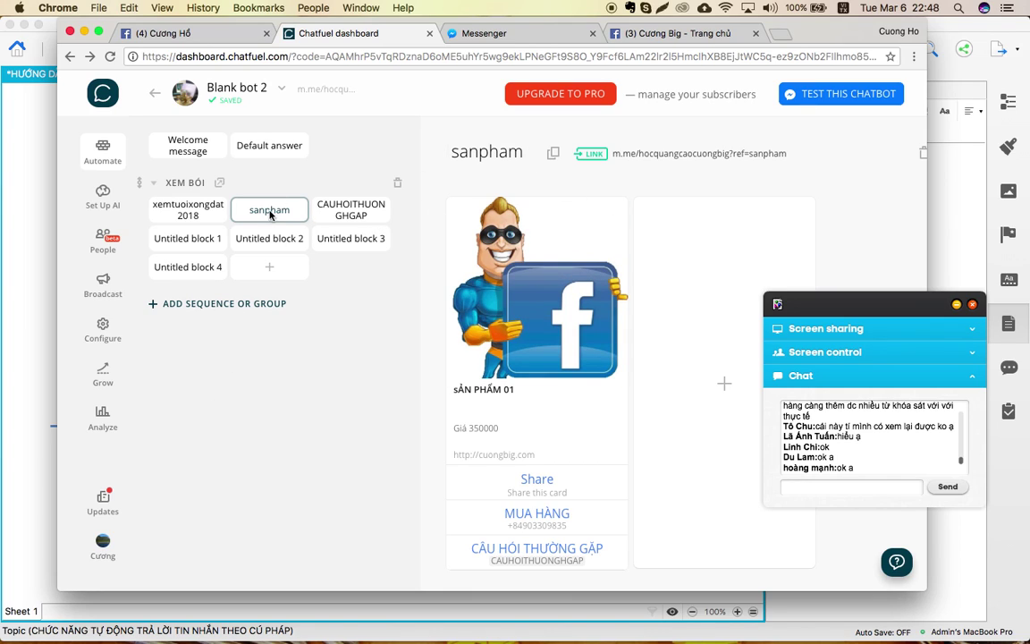
Rename the block to sanpham01 and trim the greeting rule's keyphrases to Hi, Hello.
click(523, 152)
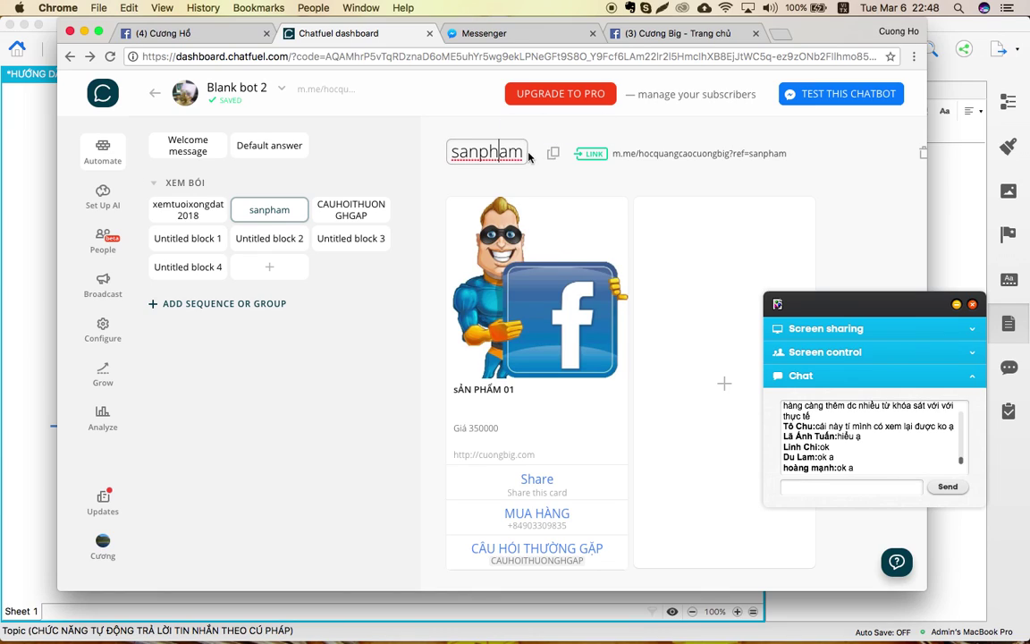
text(01)
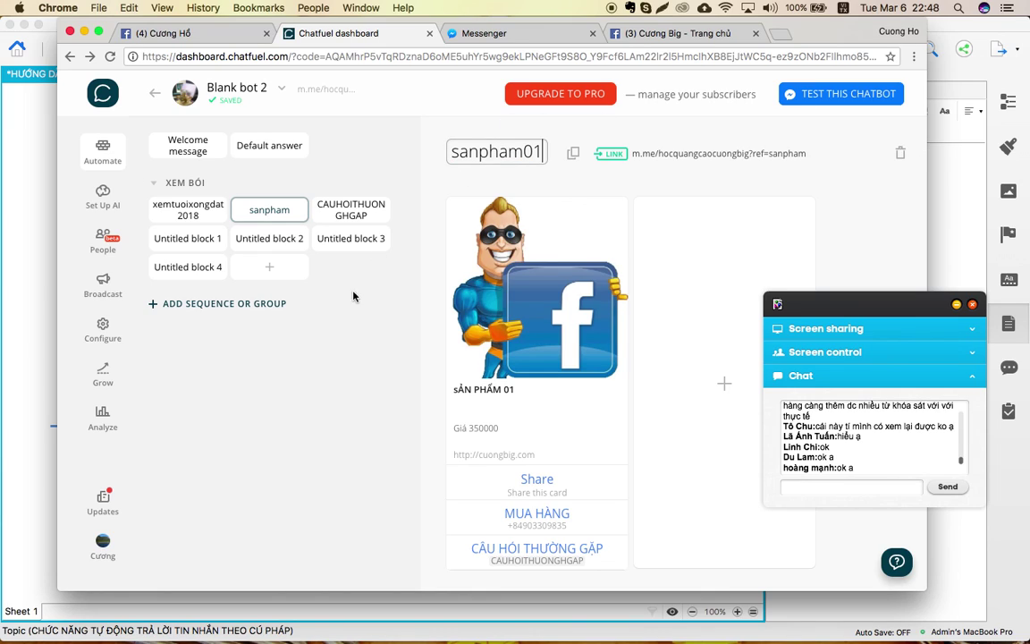
key(Return)
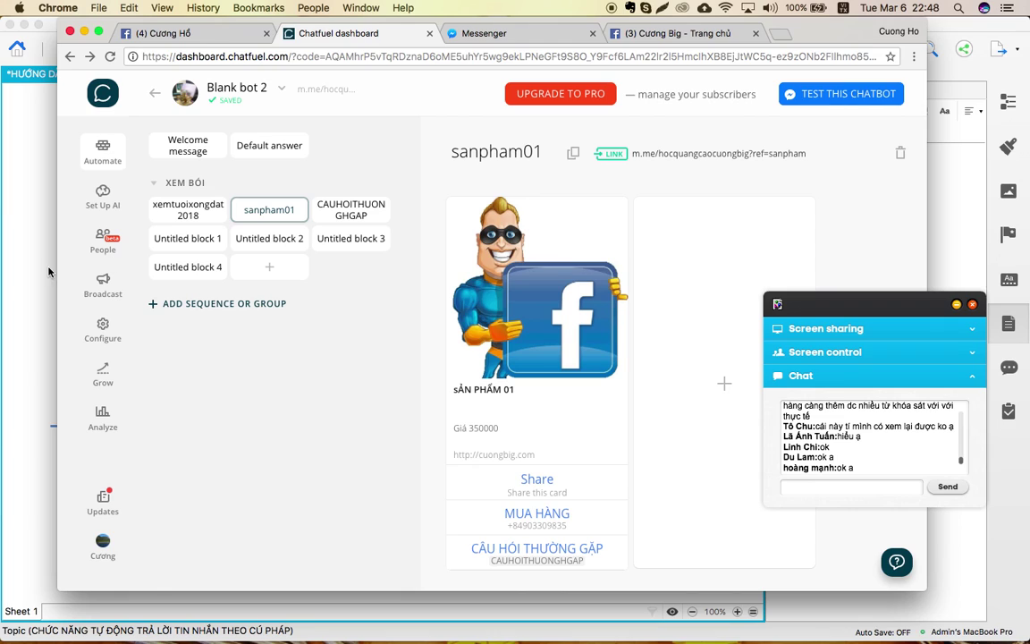
click(103, 194)
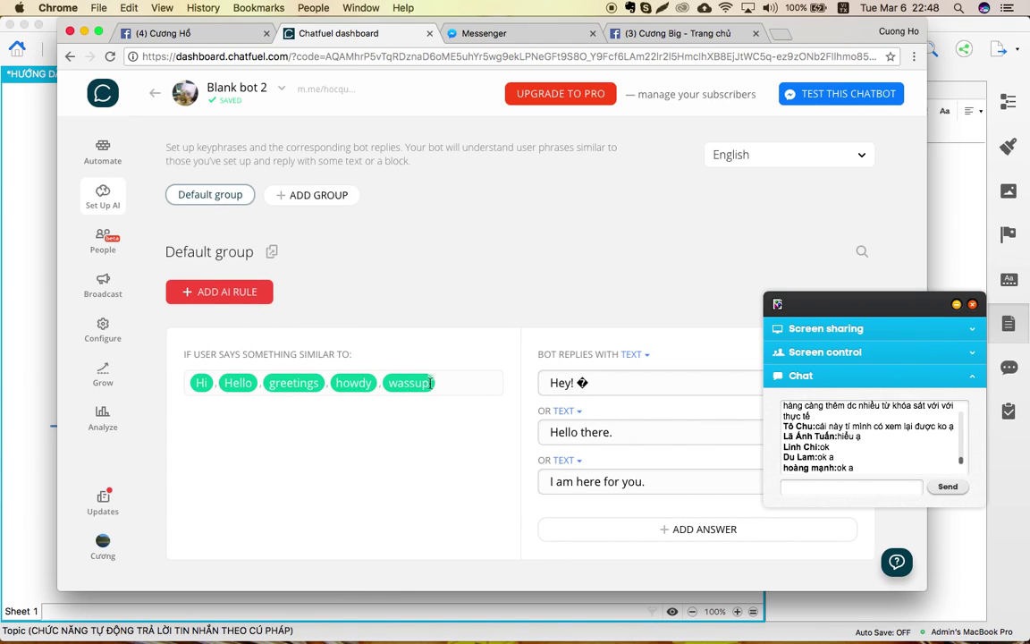
click(441, 383)
key(BackSpace)
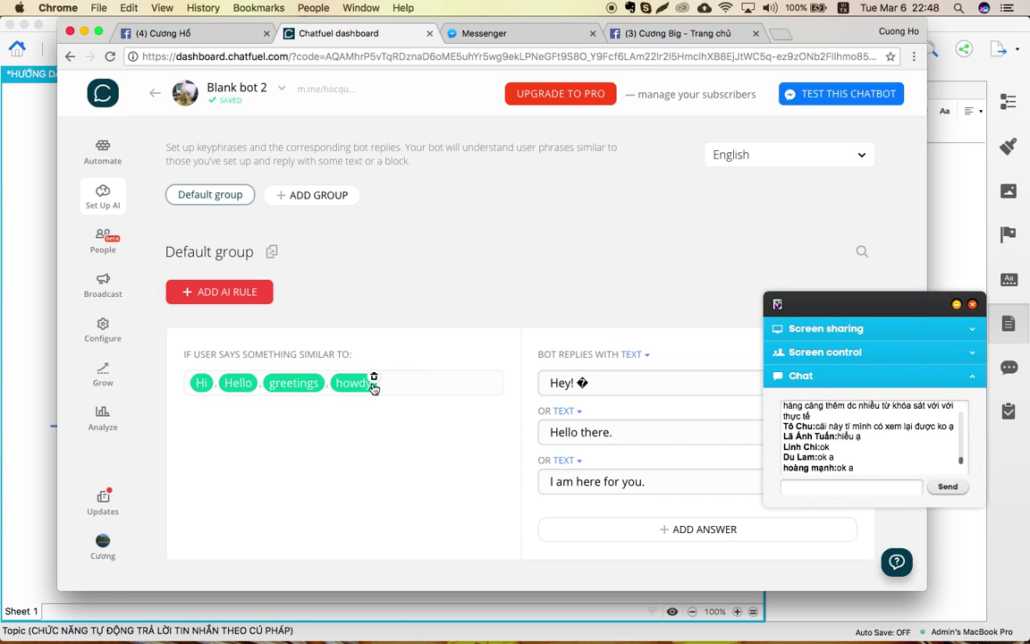
key(BackSpace)
key(BackSpace)
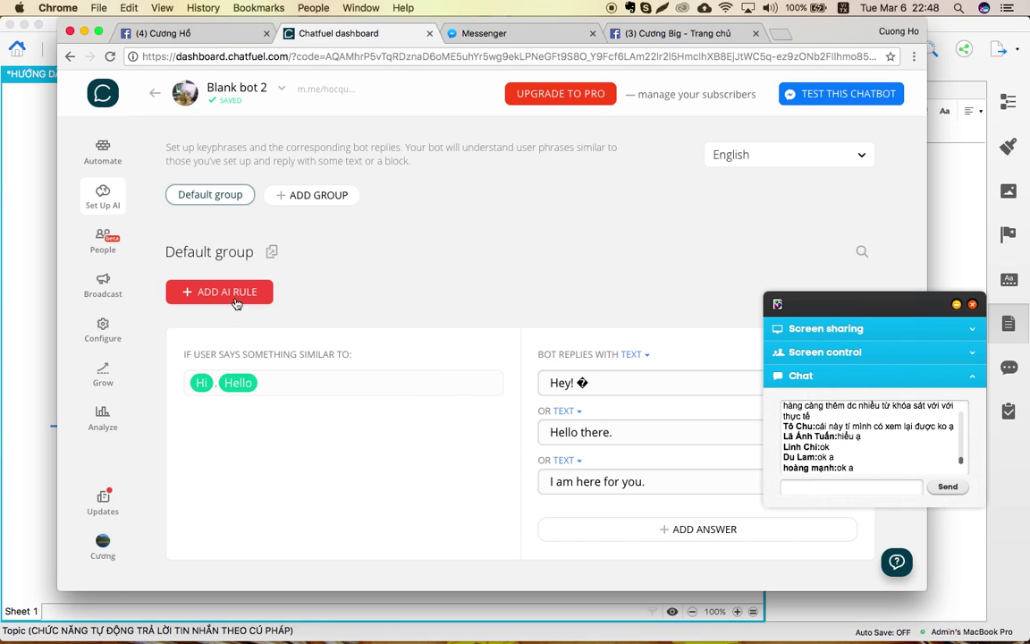
Add an AI rule answering mã 001, 001 and sản phẩm 001 with the sanpham01 block.
click(218, 289)
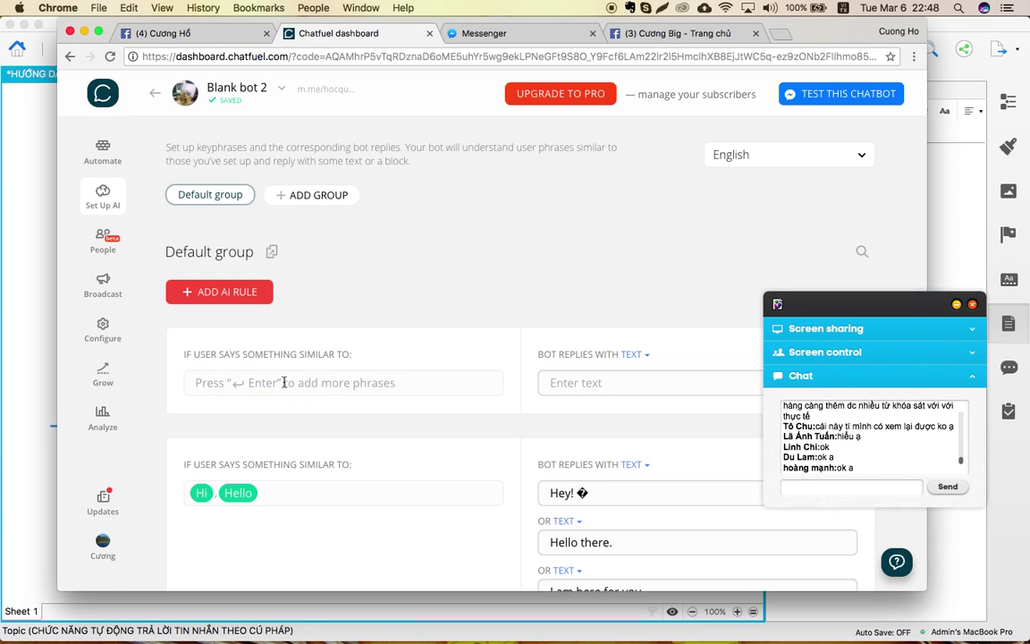
text(mã 001)
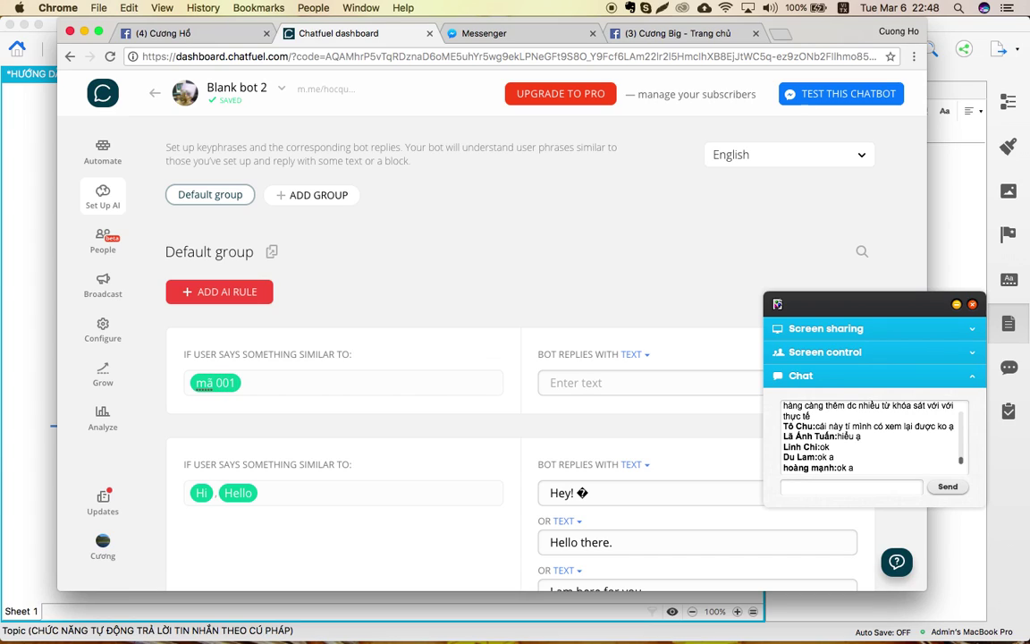
key(Return)
text(001, 001,)
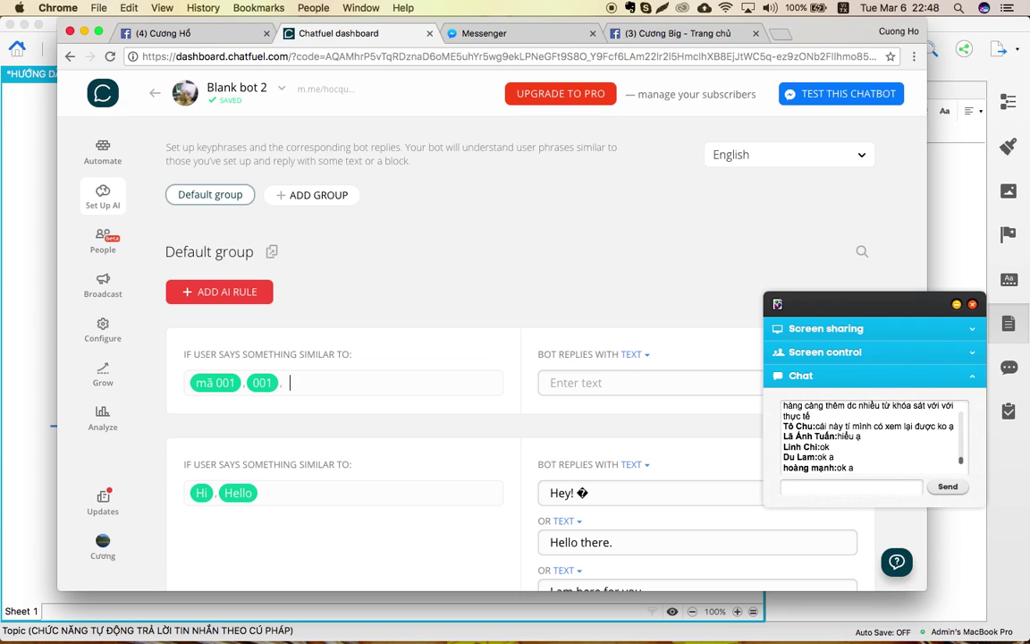
text(sản phẩm)
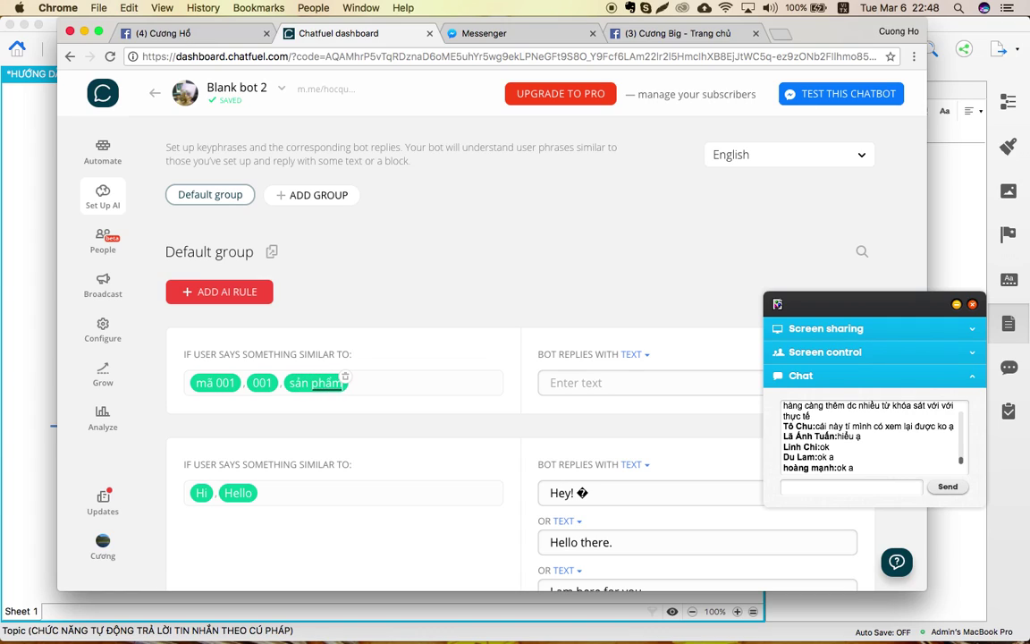
text( 001,)
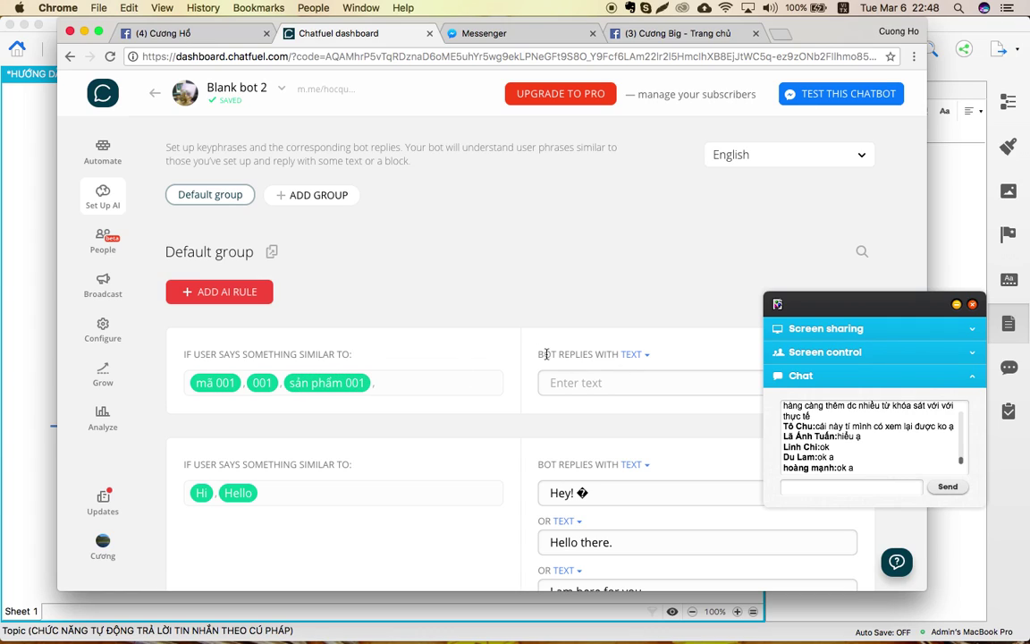
click(631, 355)
click(637, 375)
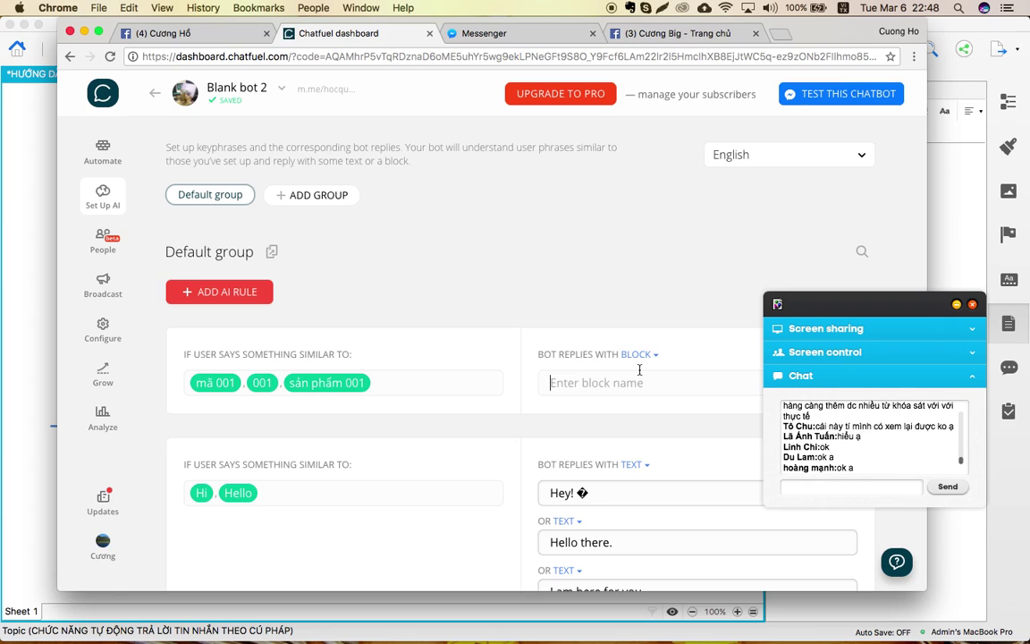
scroll(581, 513, down, 1)
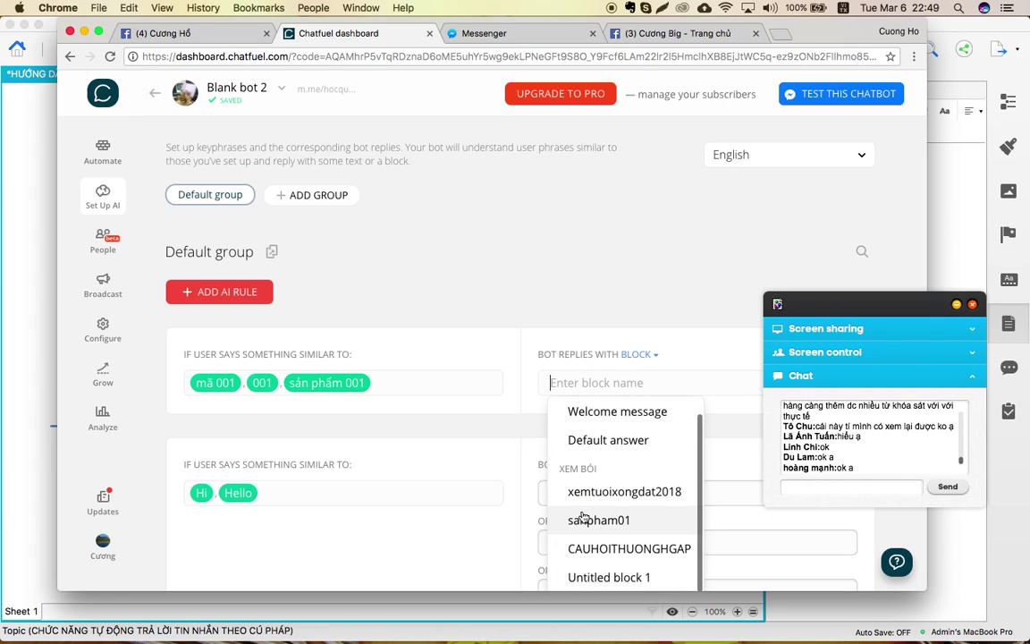
click(583, 526)
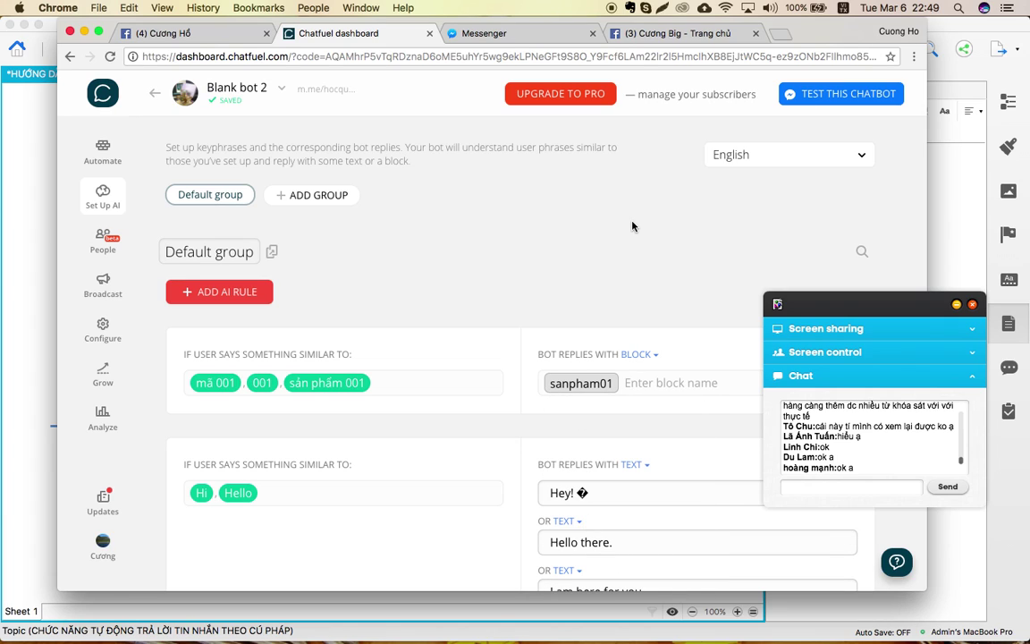
click(464, 36)
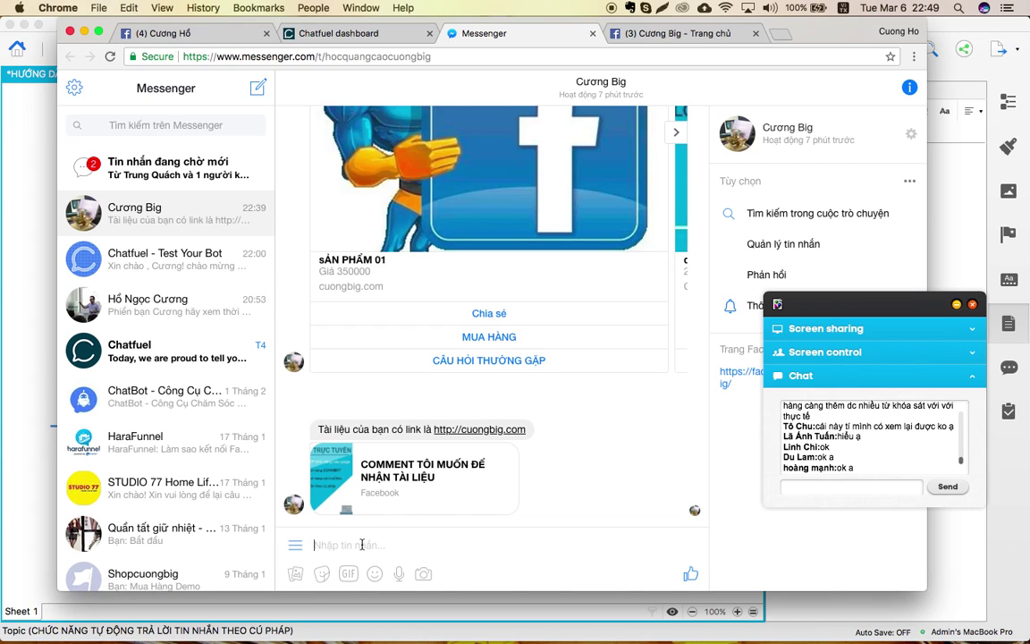
Send 'Mua 001' in Messenger and check the SẢN PHẨM 01 card reply.
text(Mua )
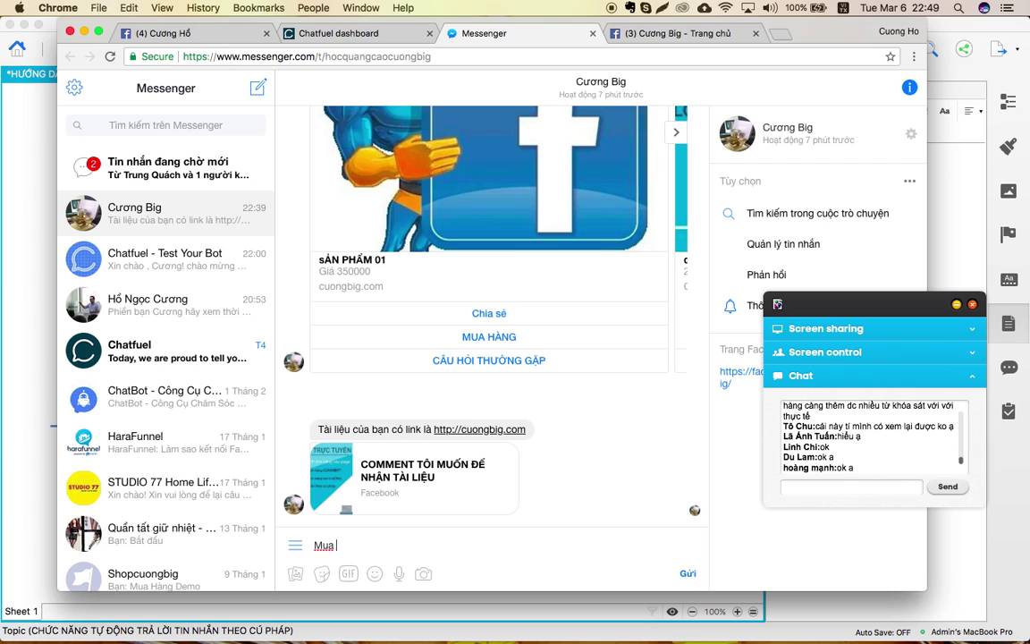
text(001)
key(Return)
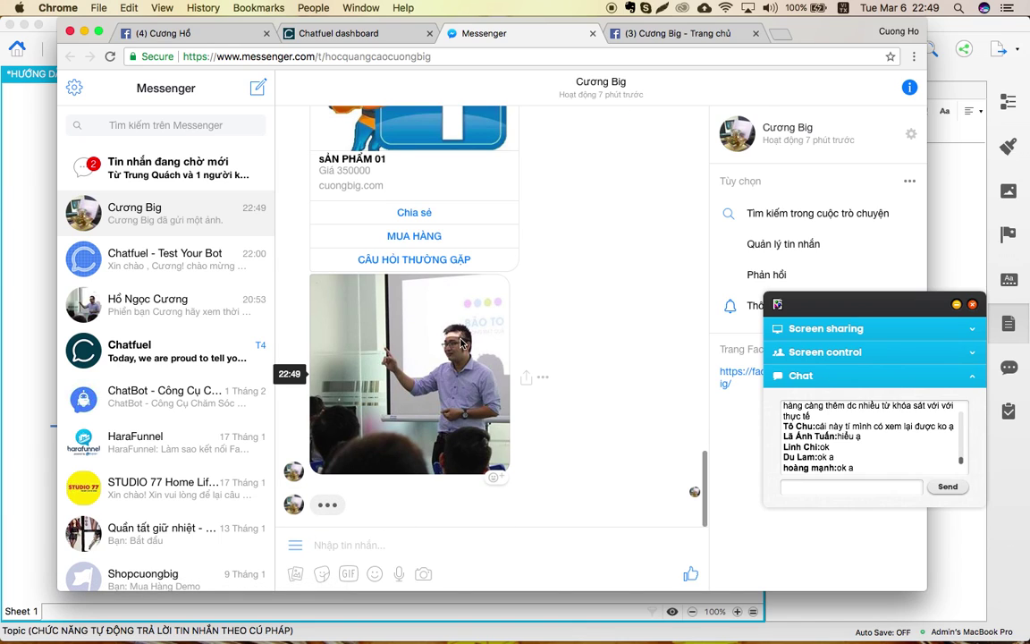
scroll(440, 306, up, 5)
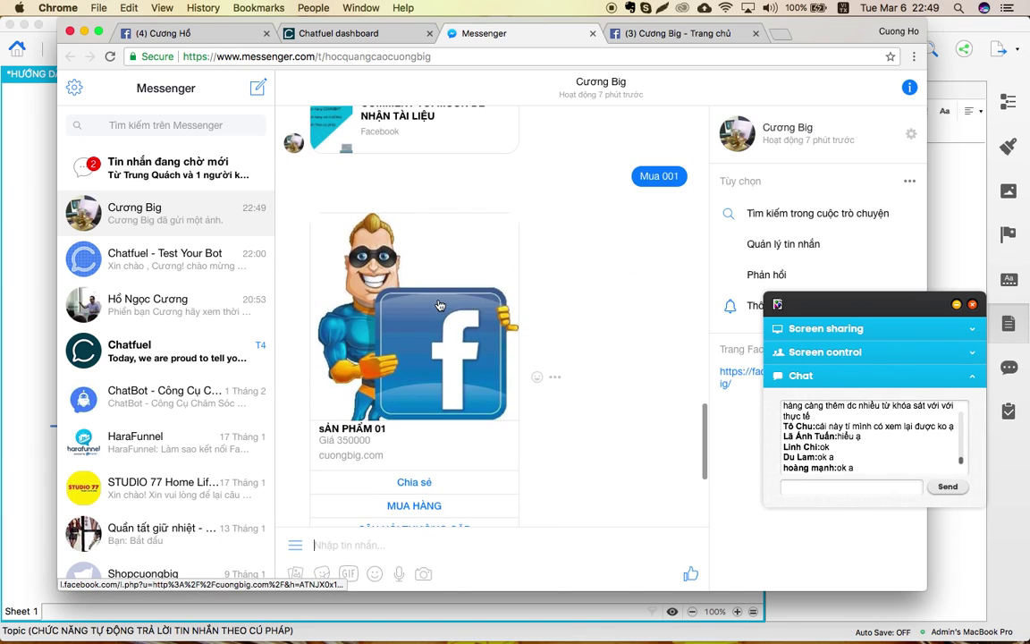
scroll(461, 265, up, 5)
scroll(462, 264, up, 1)
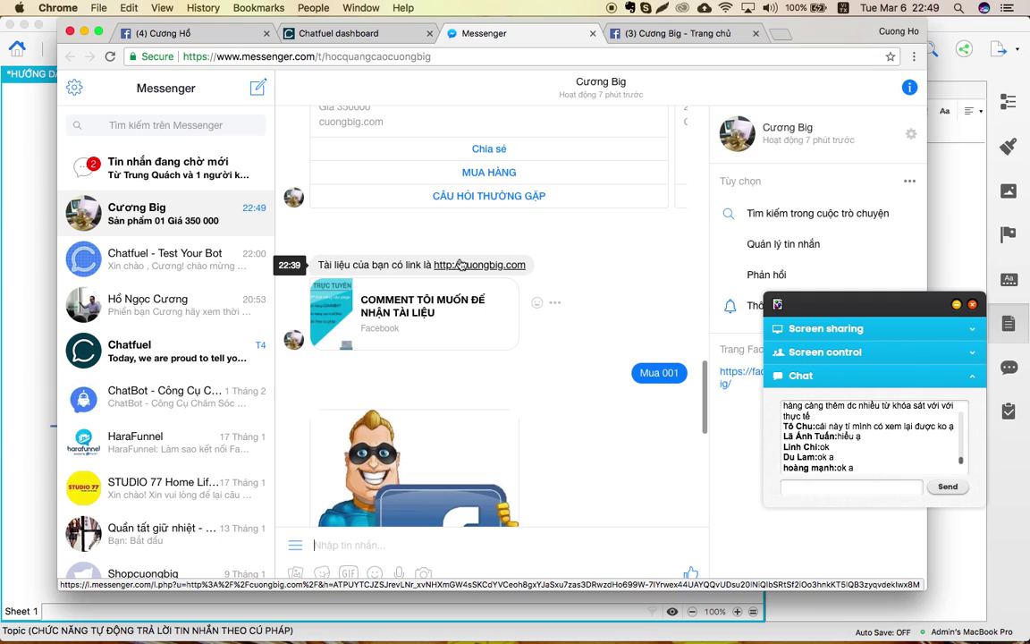
scroll(358, 259, down, 3)
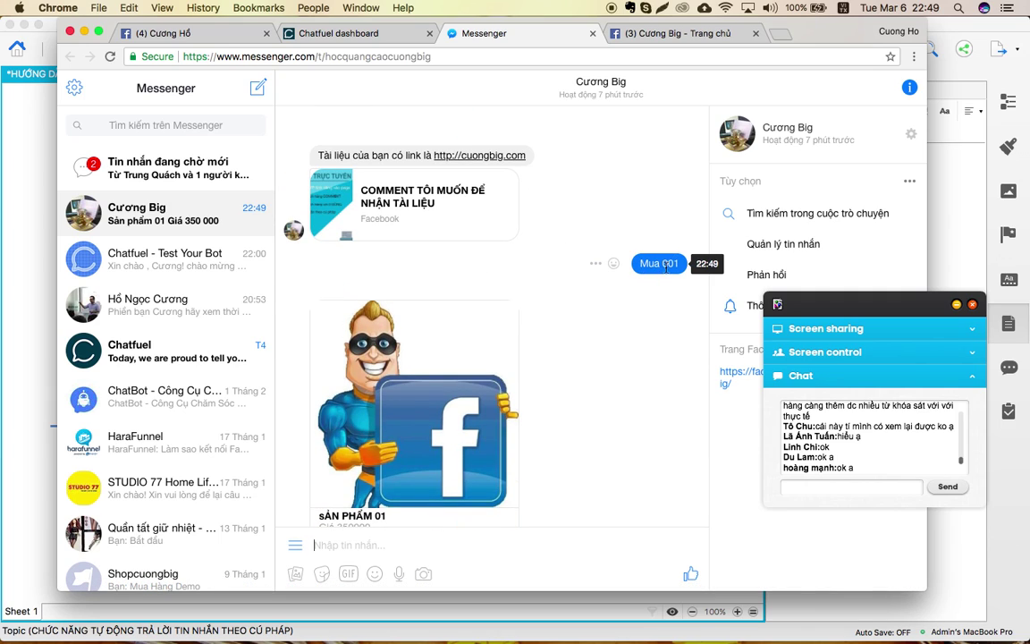
Compare the Chatfuel AI rules against the Messenger reply, ending on the rules page.
click(338, 33)
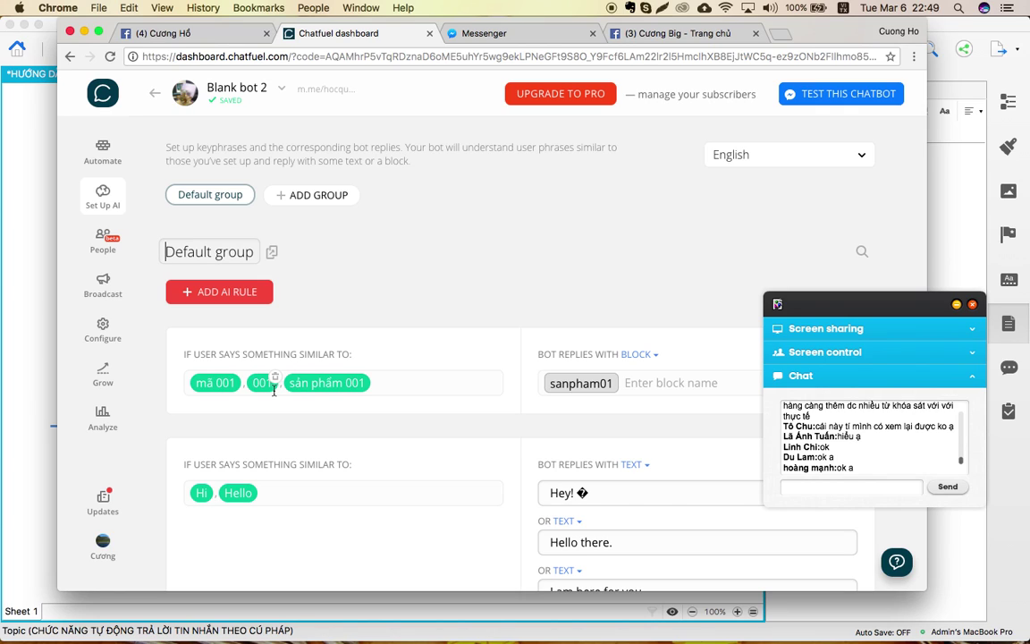
click(478, 33)
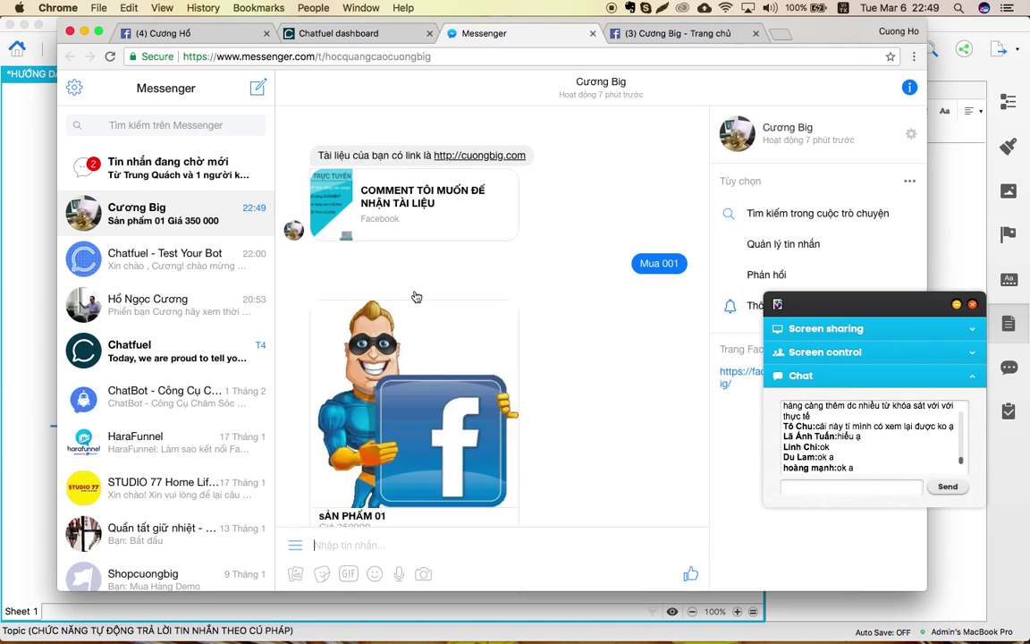
scroll(514, 389, down, 5)
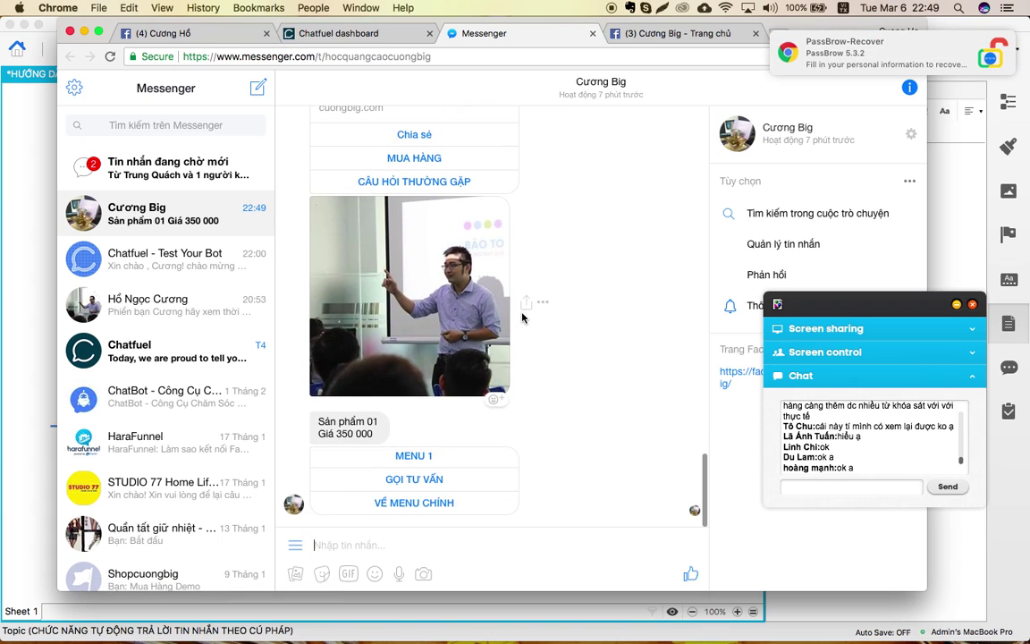
scroll(524, 317, up, 2)
scroll(523, 318, down, 2)
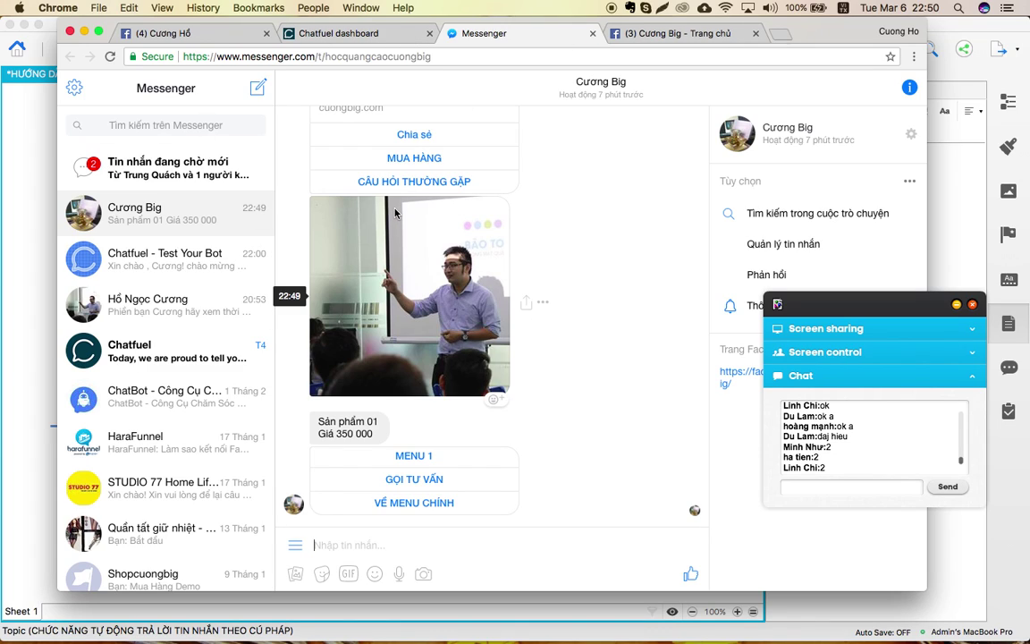
click(337, 33)
Add a new AI rule with the phrases màu vang, màu xanh, màu đỏ, đỏ, xanh, vàng.
scroll(339, 307, down, 1)
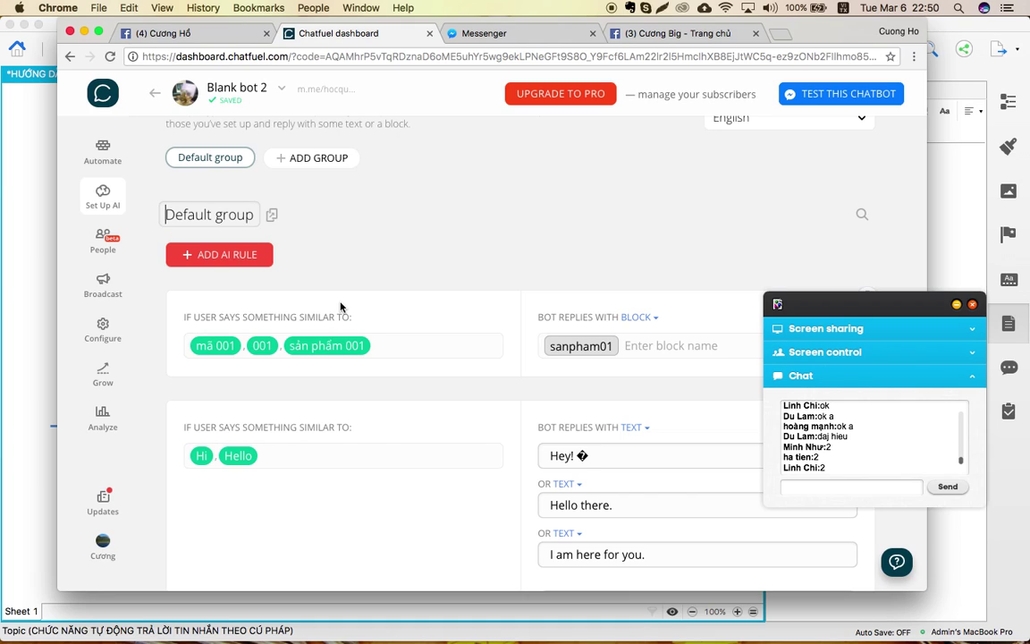
click(223, 254)
text(màu)
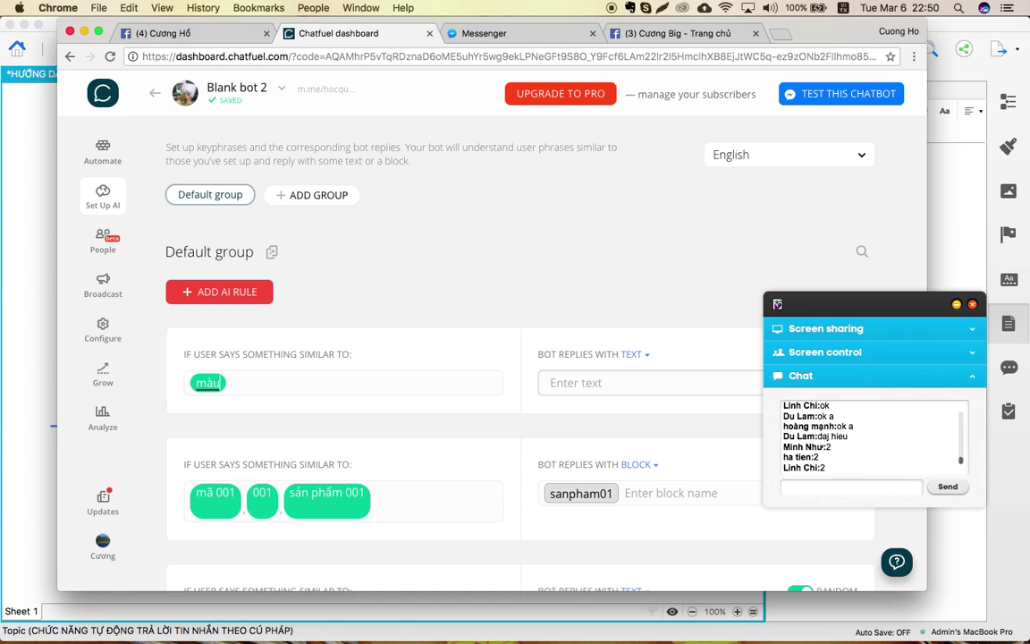
text( vang,)
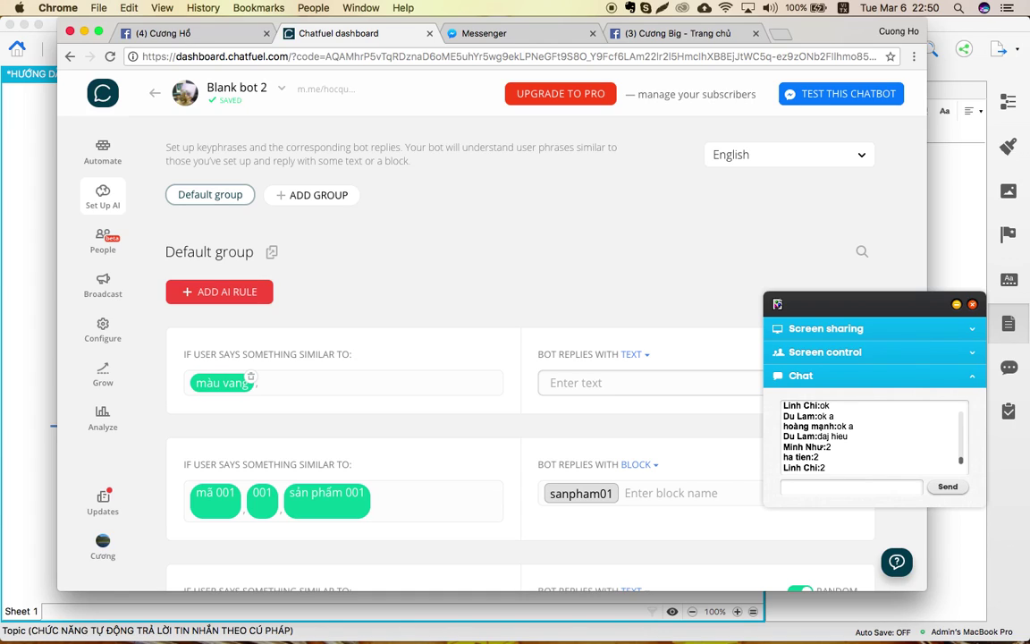
text(màu xan)
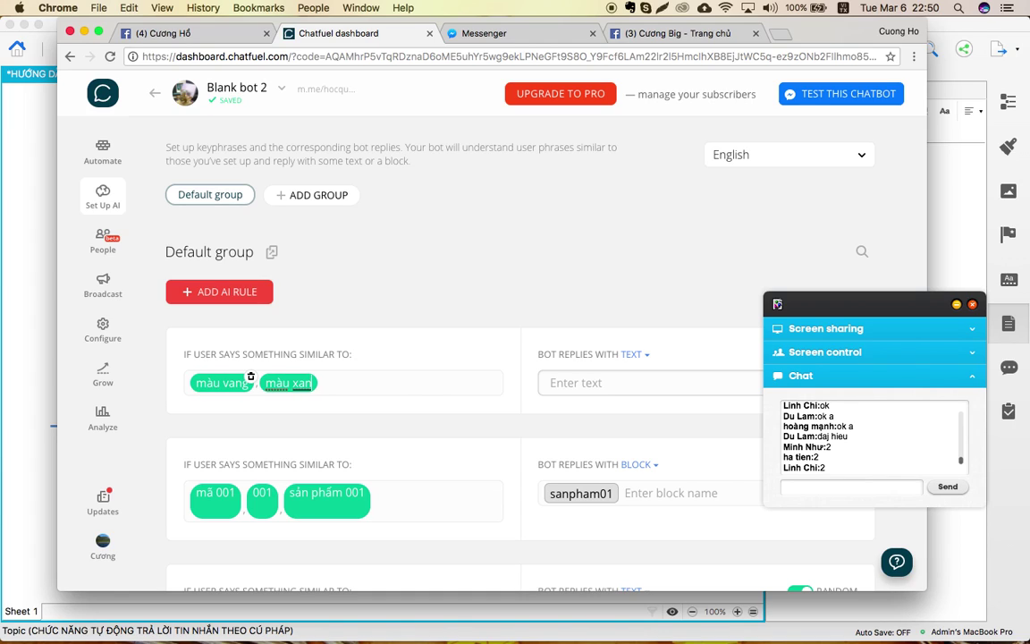
text(h,màu)
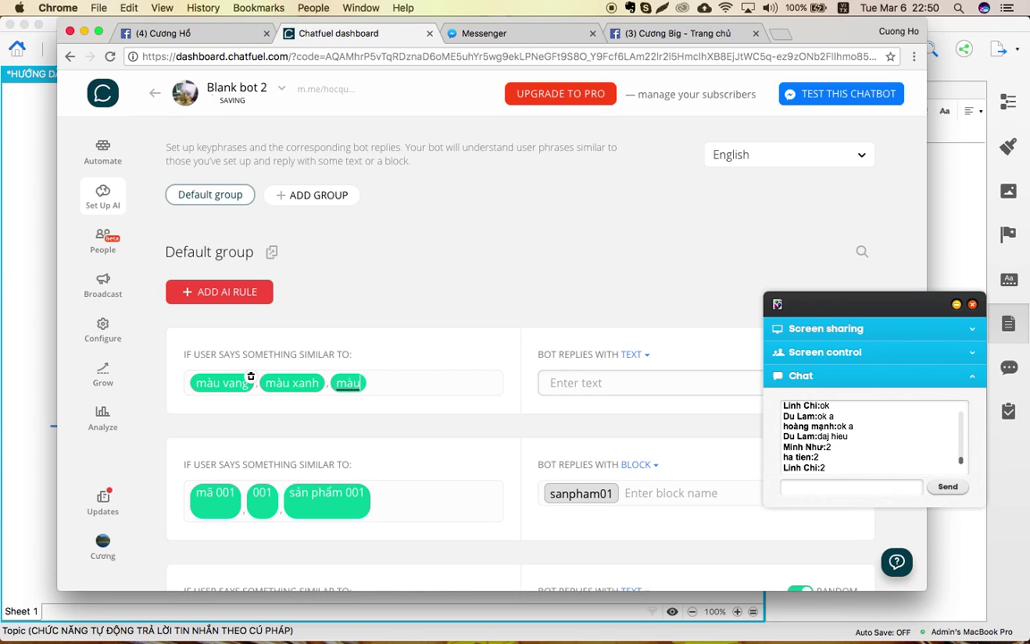
text( đỏ,)
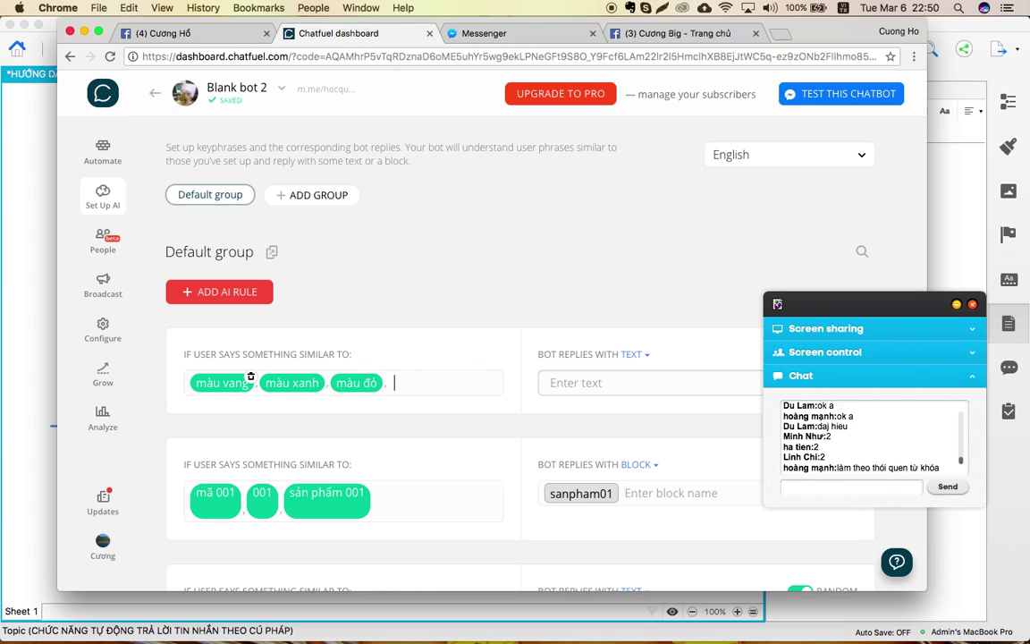
text(đỏ,xanh,)
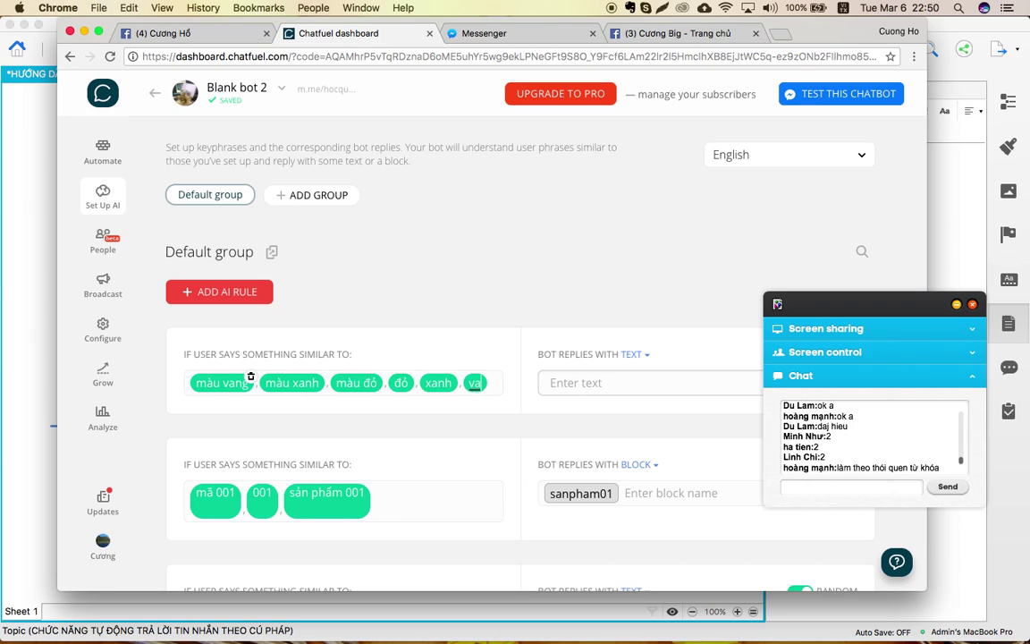
text(vàng,)
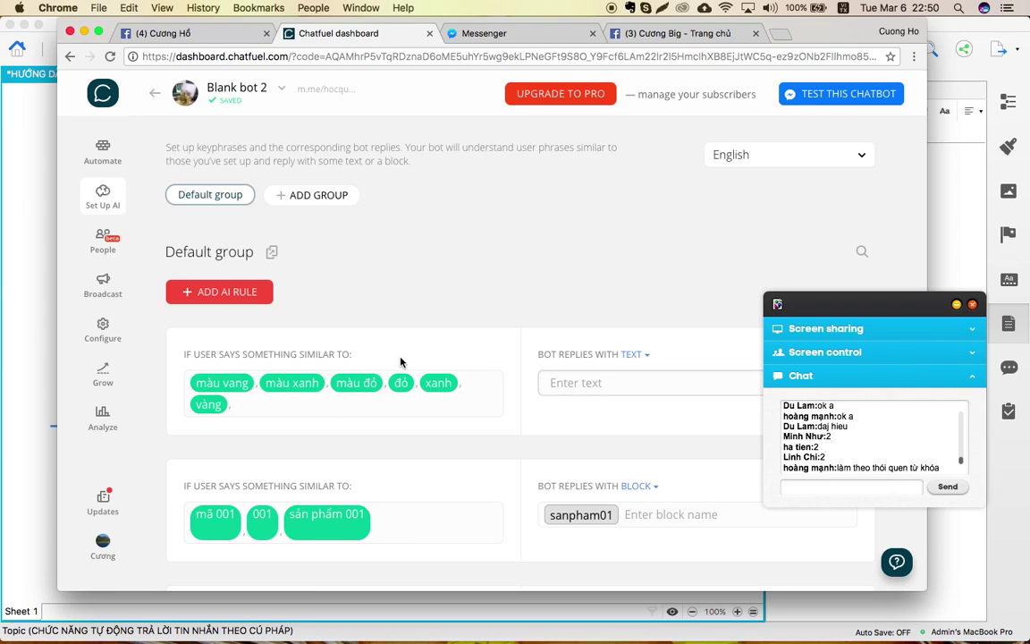
Make the first rule reply with the CAUHOITHUONGHGAP block, then go to the blocks list.
scroll(483, 295, down, 2)
click(634, 284)
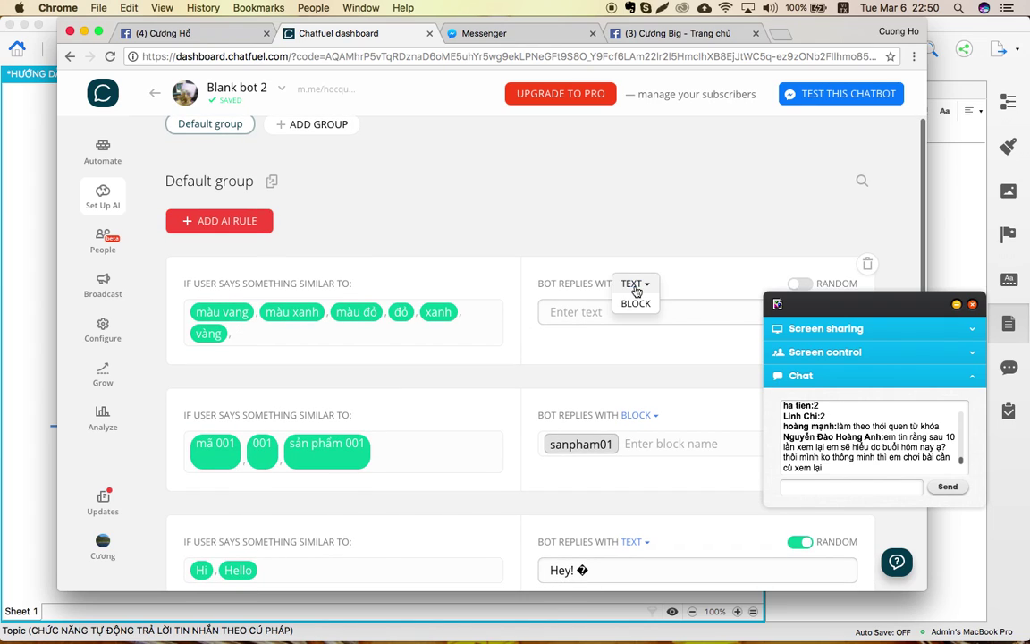
click(635, 299)
click(638, 307)
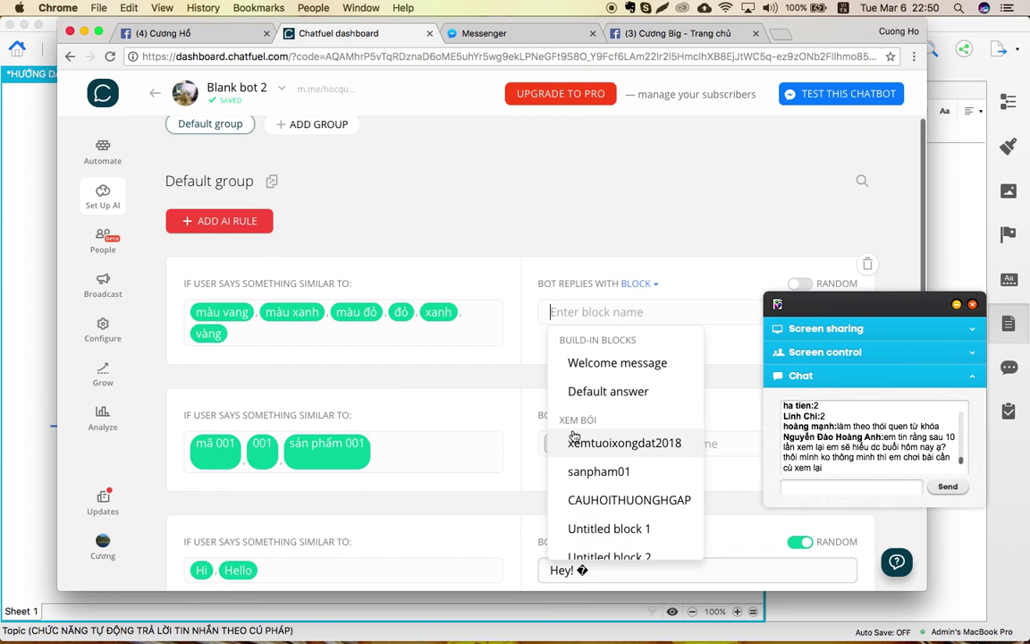
scroll(575, 439, down, 4)
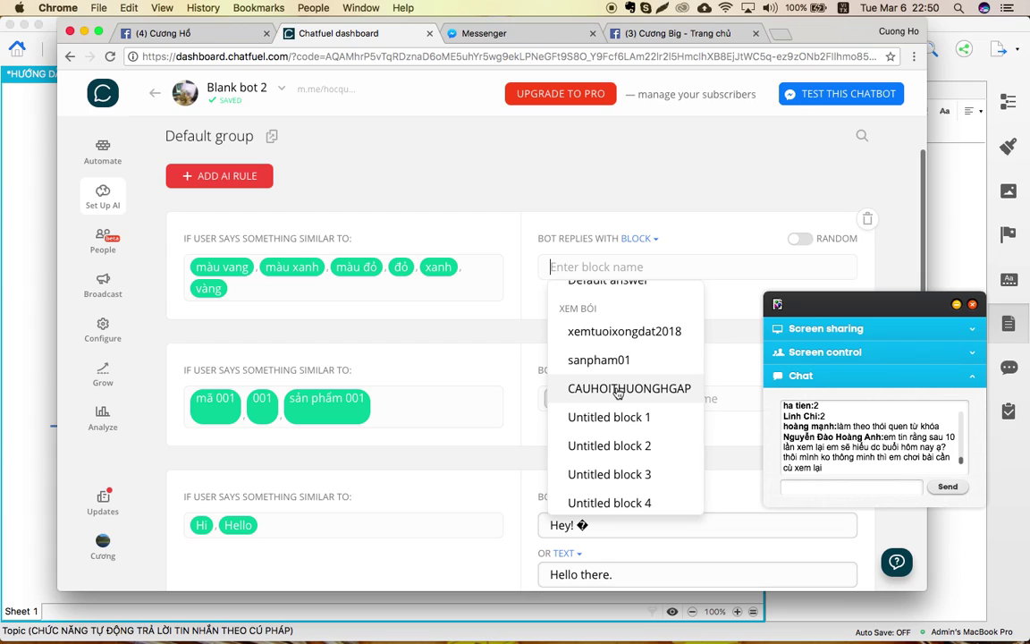
click(616, 387)
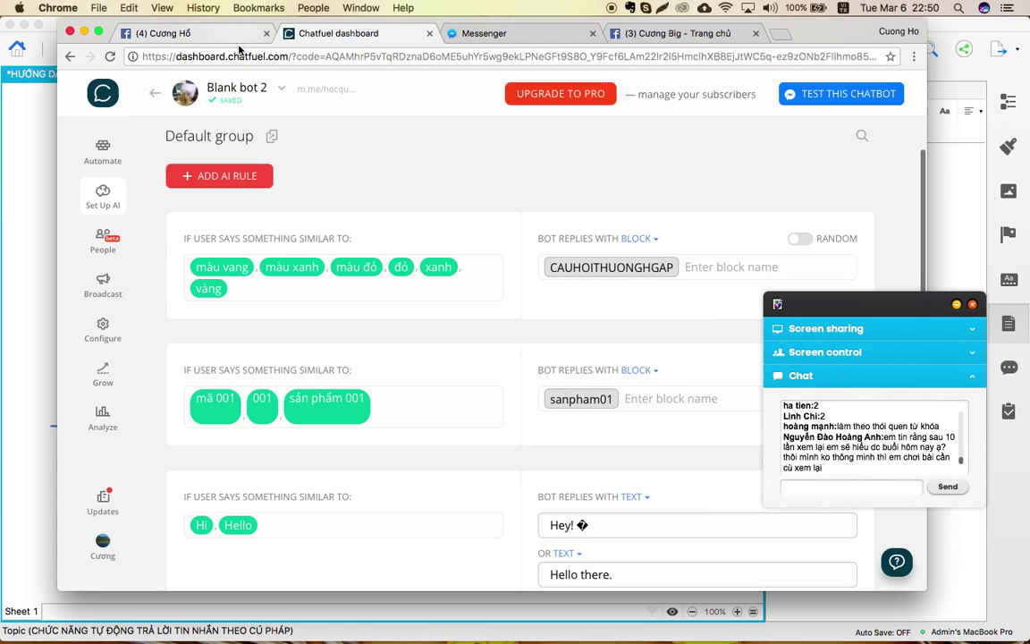
click(104, 154)
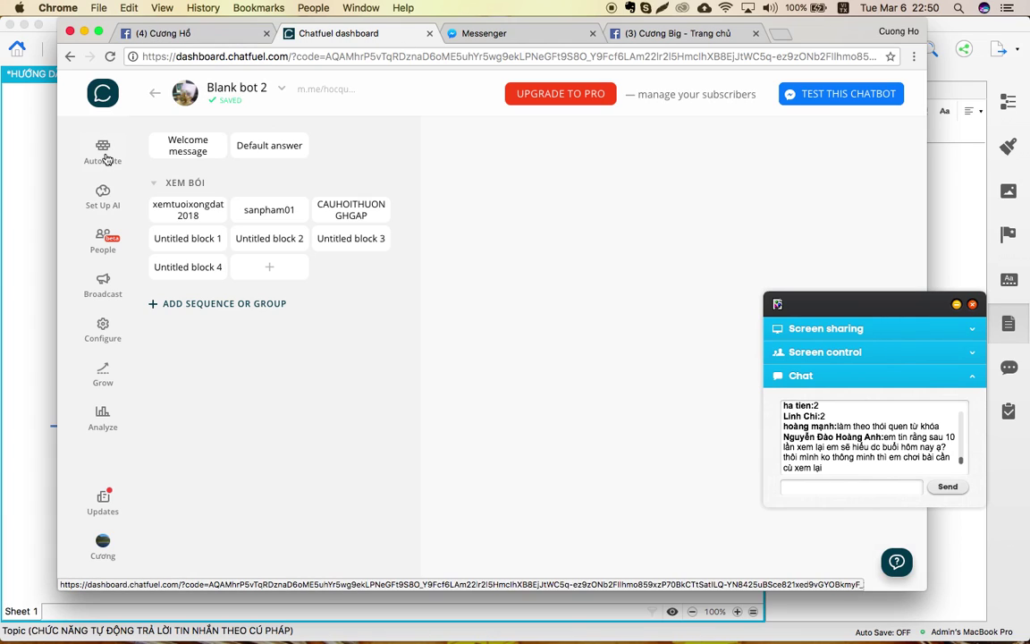
Add a text card reading 'Áo đỏ chứng tỏ vợ anh' to the CAUHOITHUONGHGAP block.
click(347, 211)
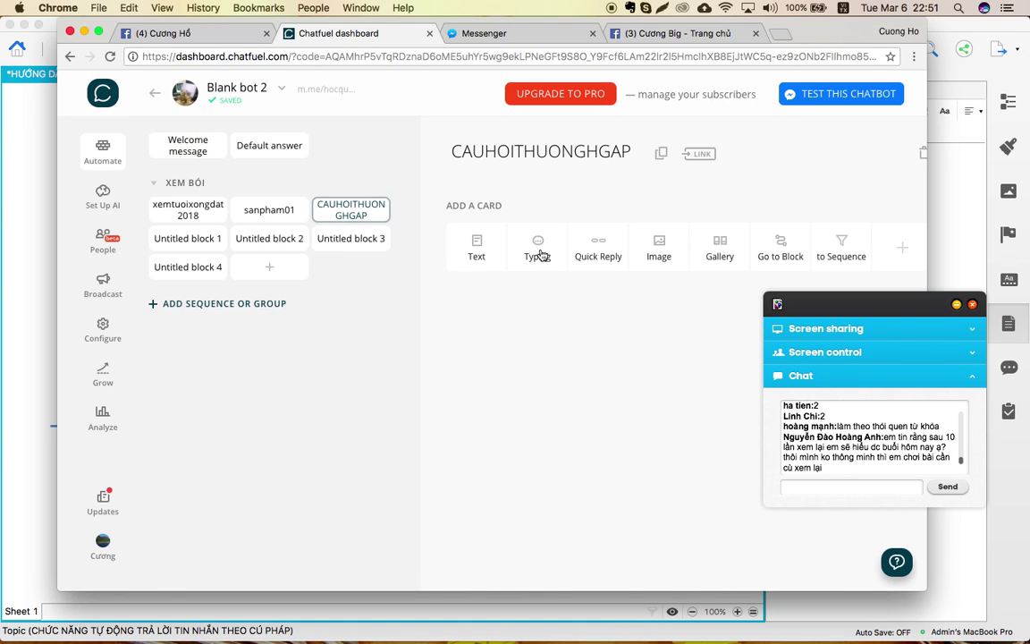
click(477, 247)
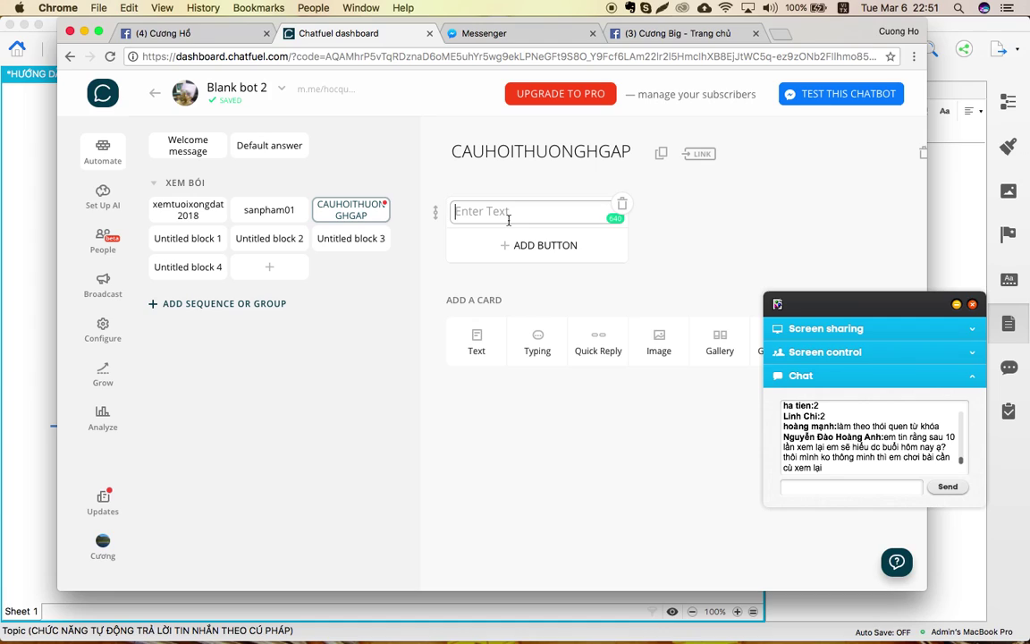
text(Áo d)
text(đỏ chưn)
text(g t)
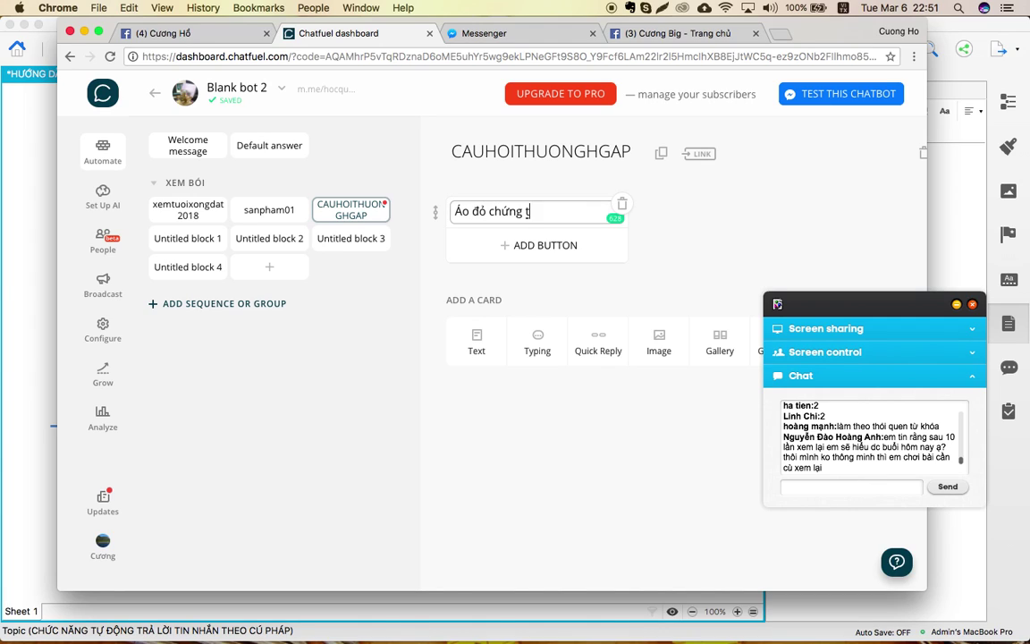
text(ỏ vợ anh)
Add an image card with Superhero-facebook.png uploaded from the Desktop.
click(662, 348)
click(541, 355)
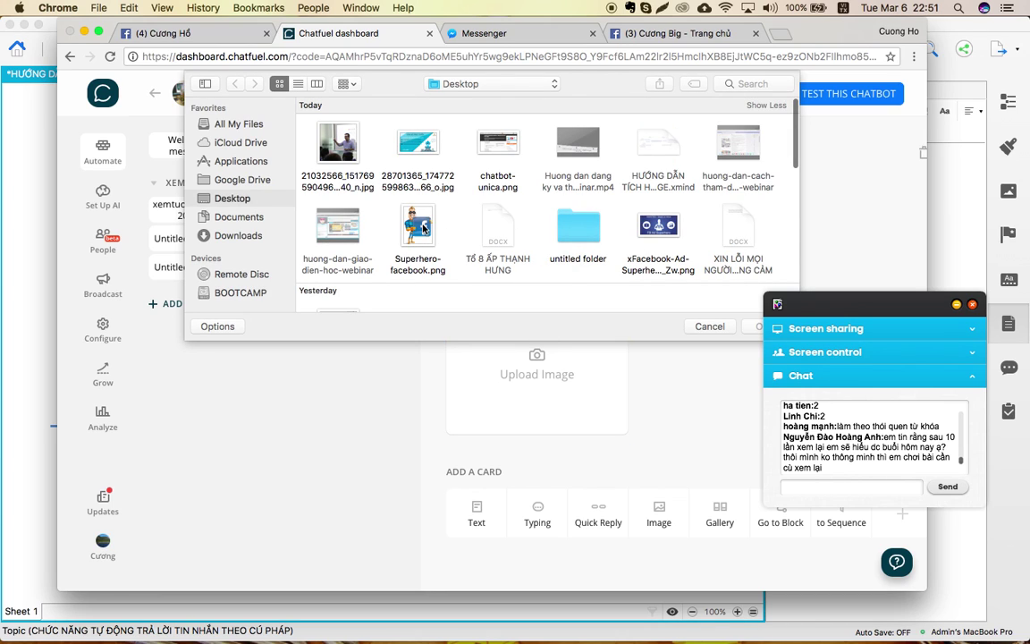
double_click(413, 226)
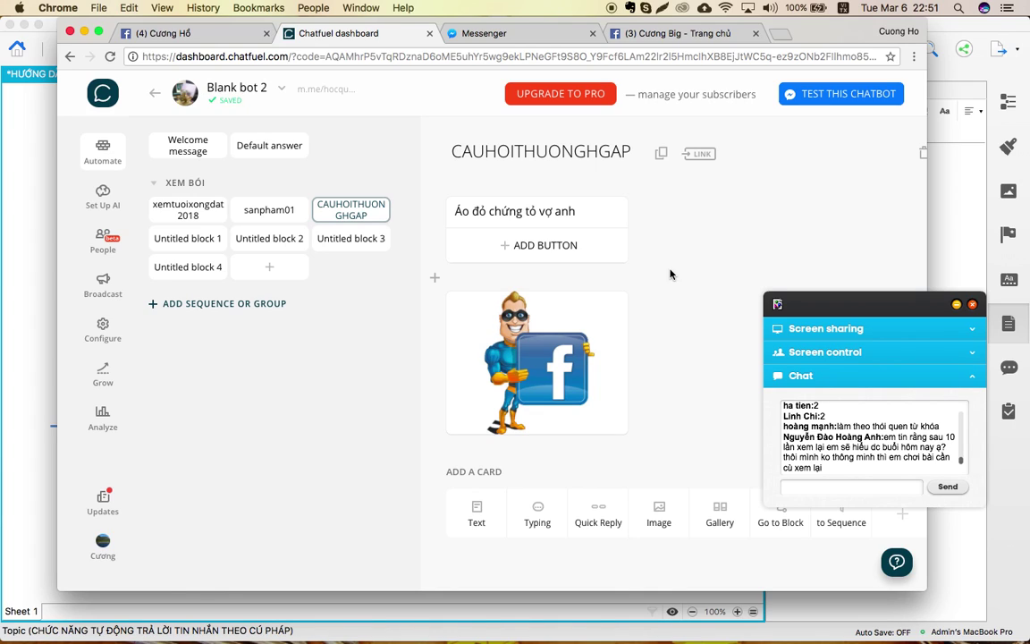
click(520, 40)
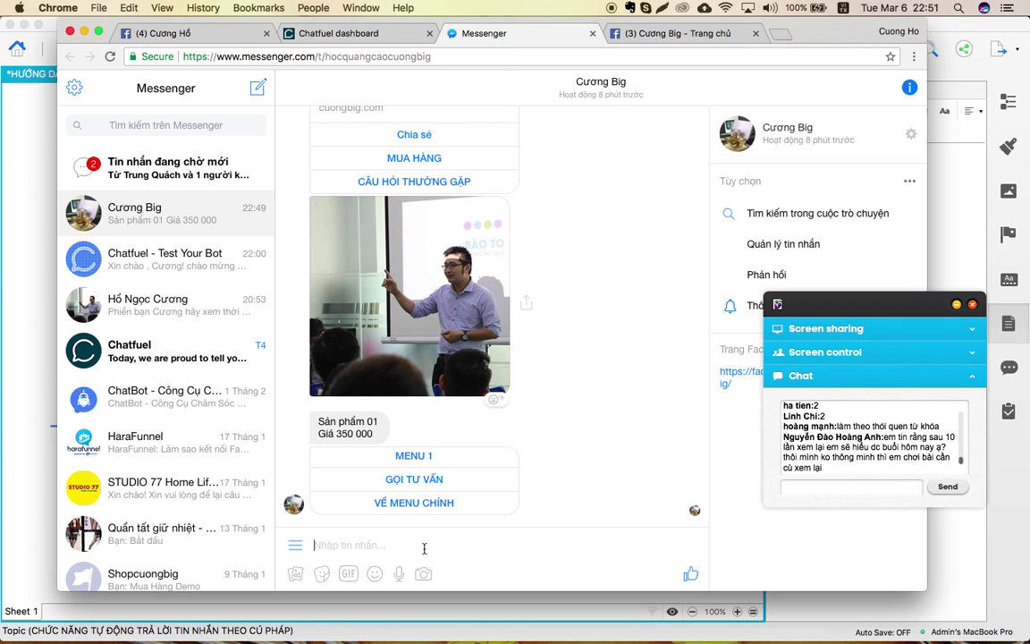
Send the bot 'Mua áo đỏ' and 'Bạn có áo đỏ không', then return to Chatfuel.
text(Mua áo đỏ)
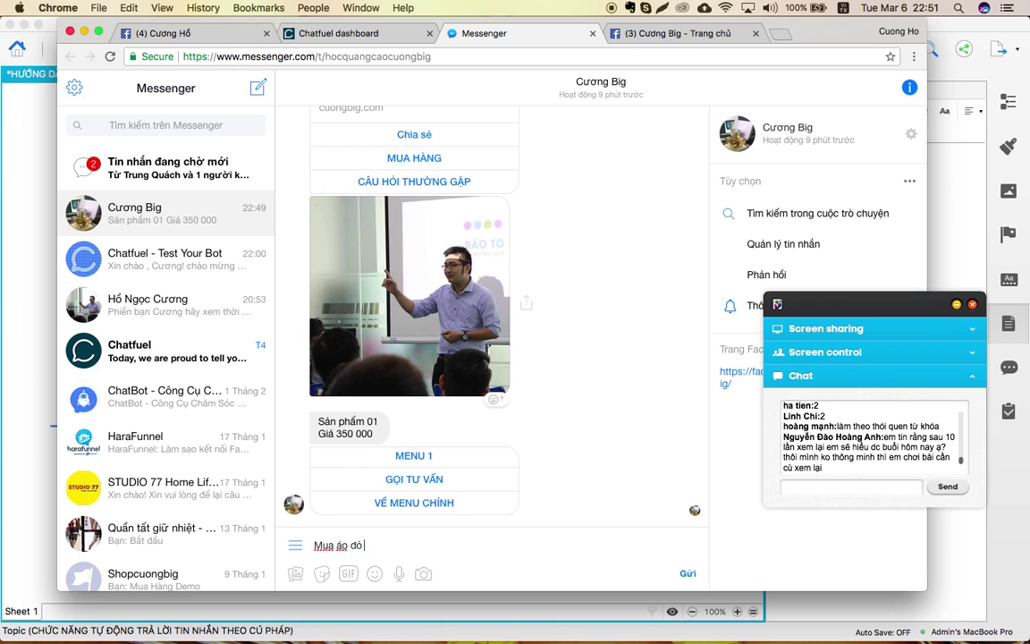
key(Return)
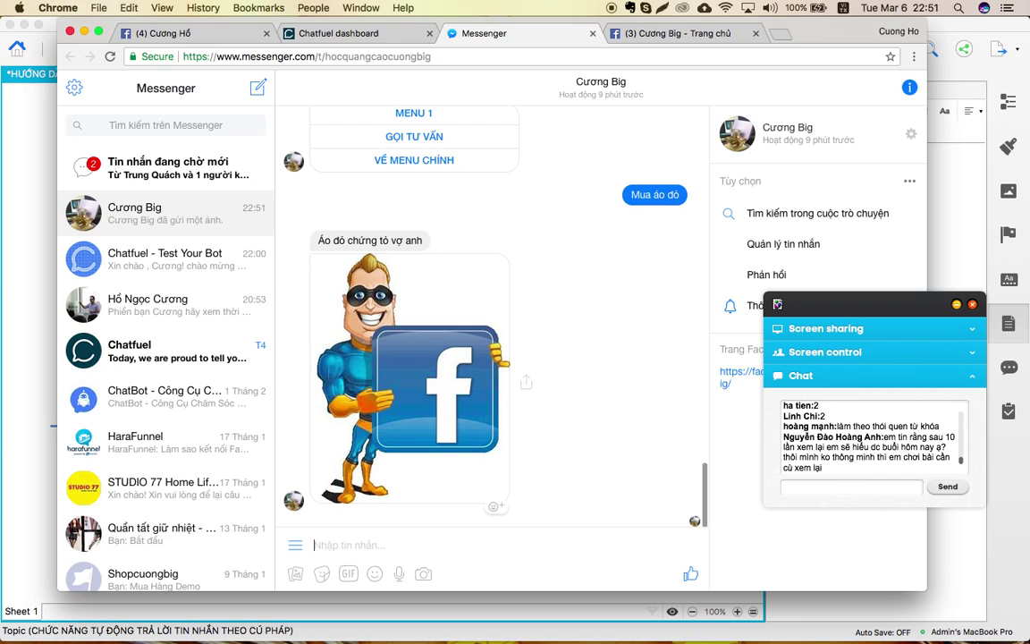
text(Bạn có ao đỏ không)
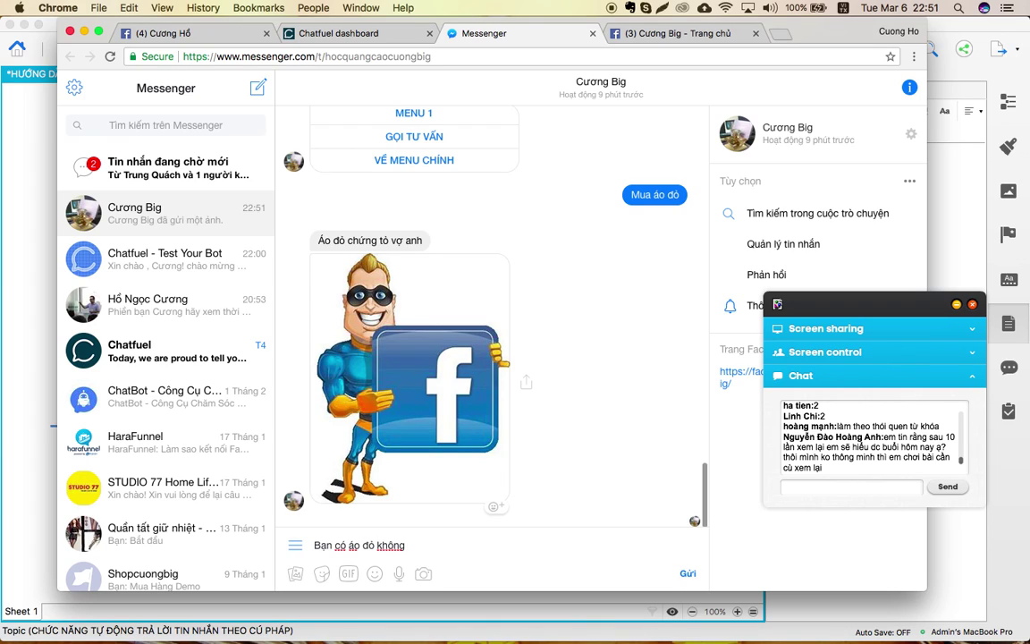
key(Return)
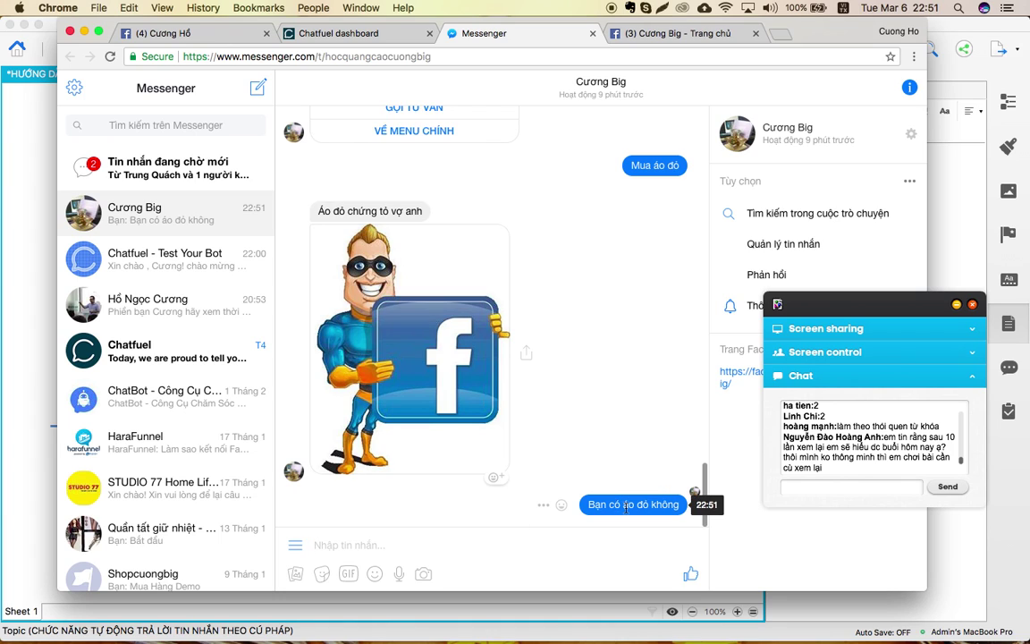
click(335, 33)
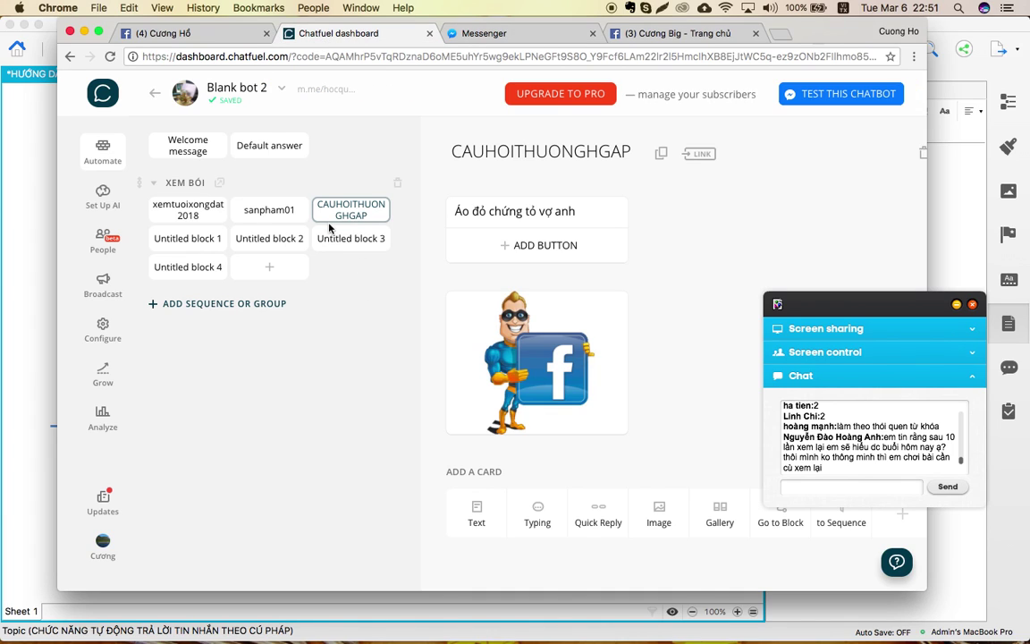
Add the keyphrases 'bạn có áo' and 'bạn có quần màu' to the colour rule.
click(105, 208)
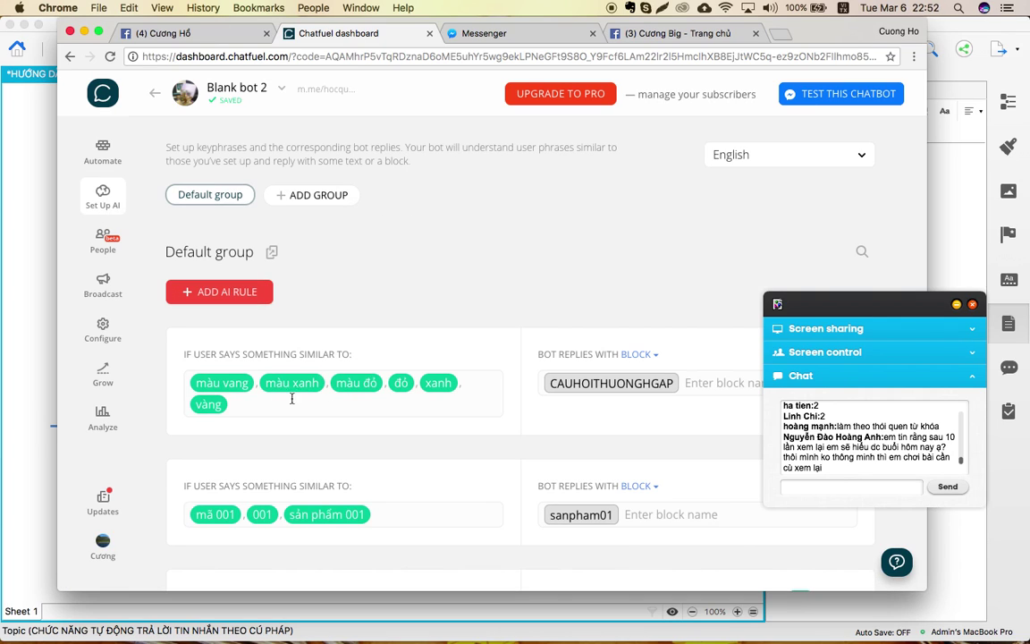
text(bạn c)
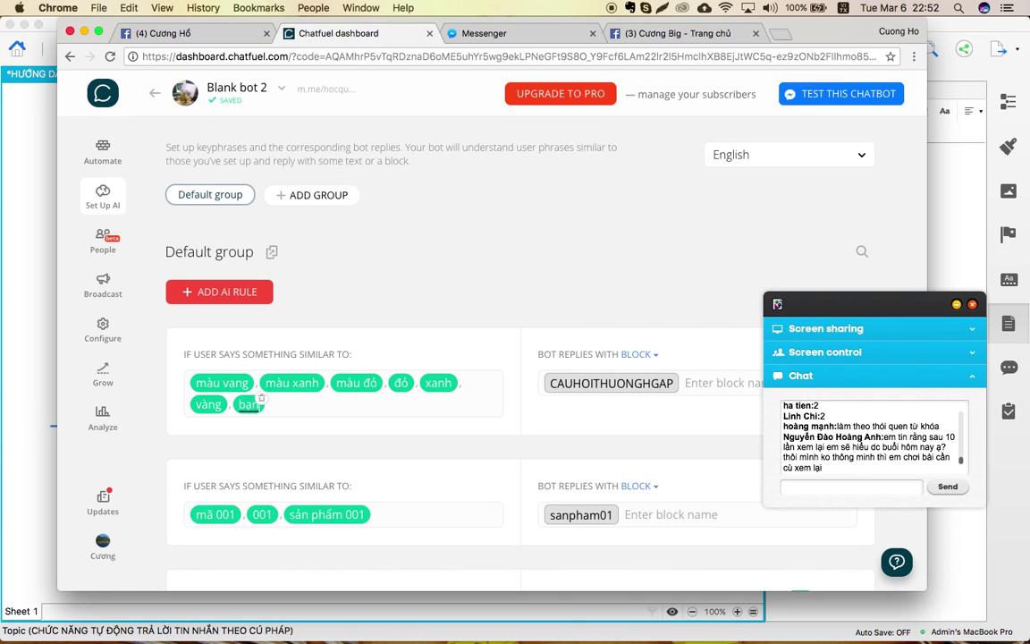
text(ó ả)
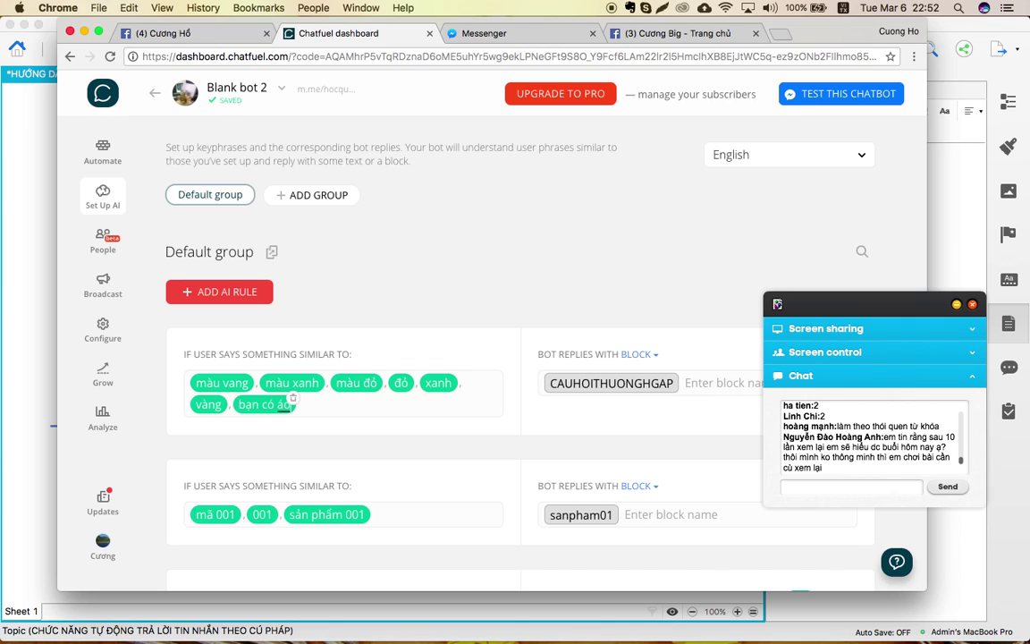
text(bạn có 2ua)
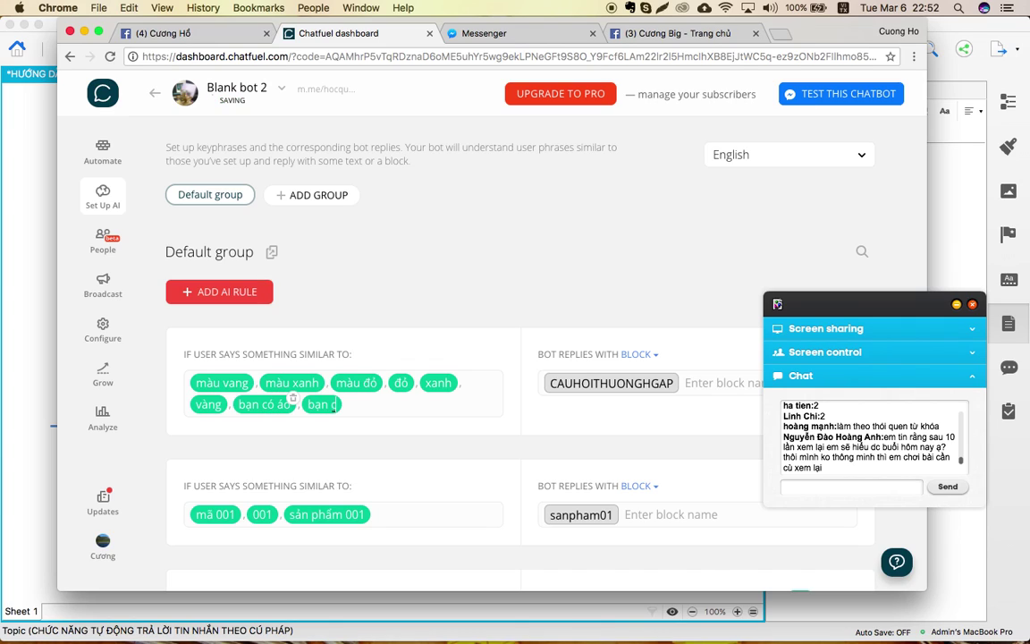
key(BackSpace)
key(BackSpace)
key(BackSpace)
text(quầ)
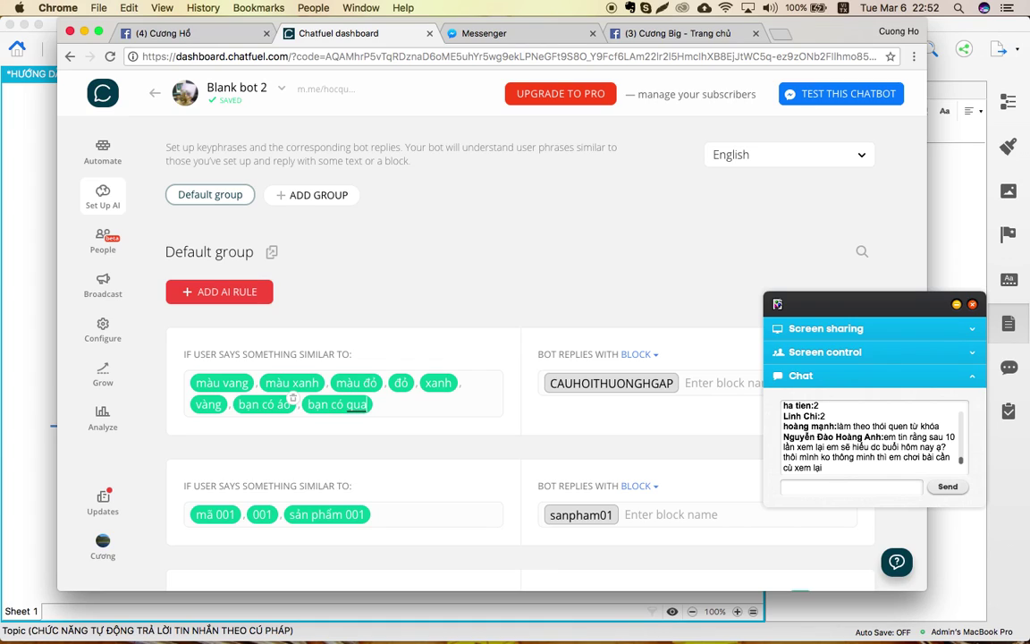
text(n mua)
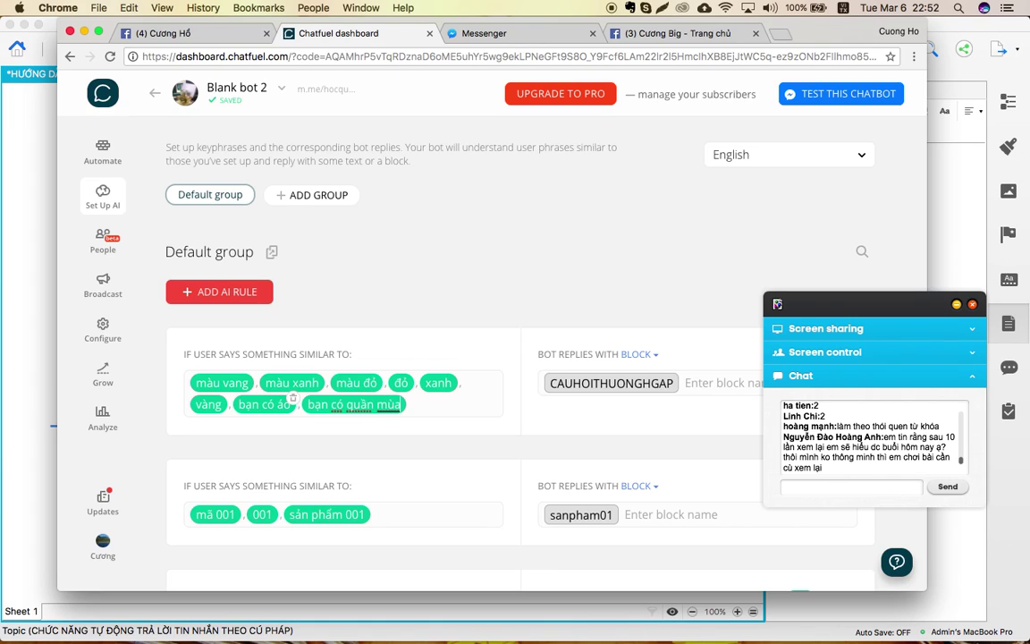
key(BackSpace)
key(BackSpace)
text(àu)
key(Return)
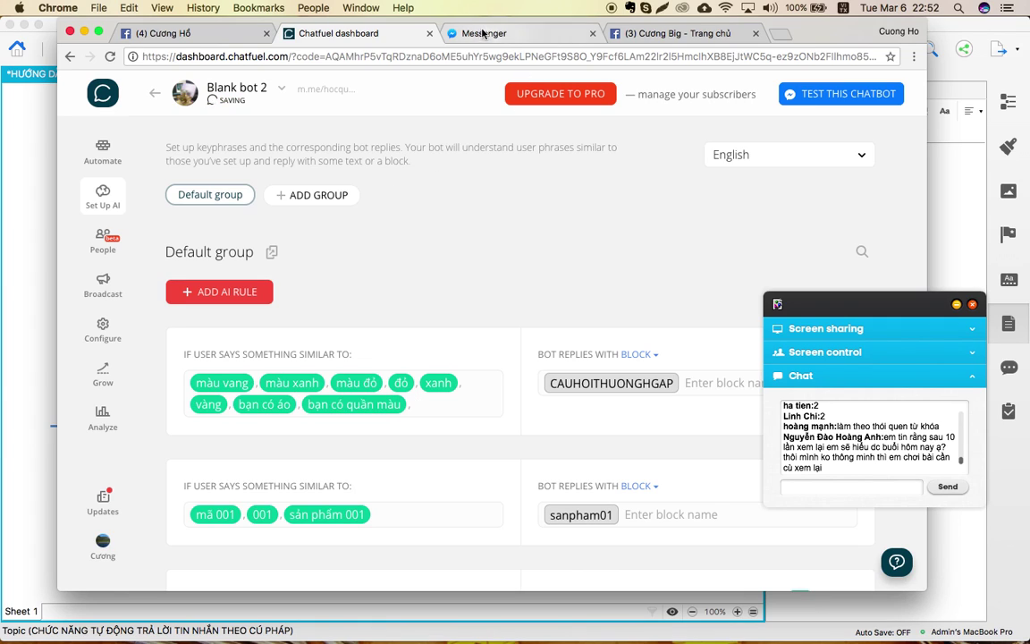
click(482, 33)
click(338, 36)
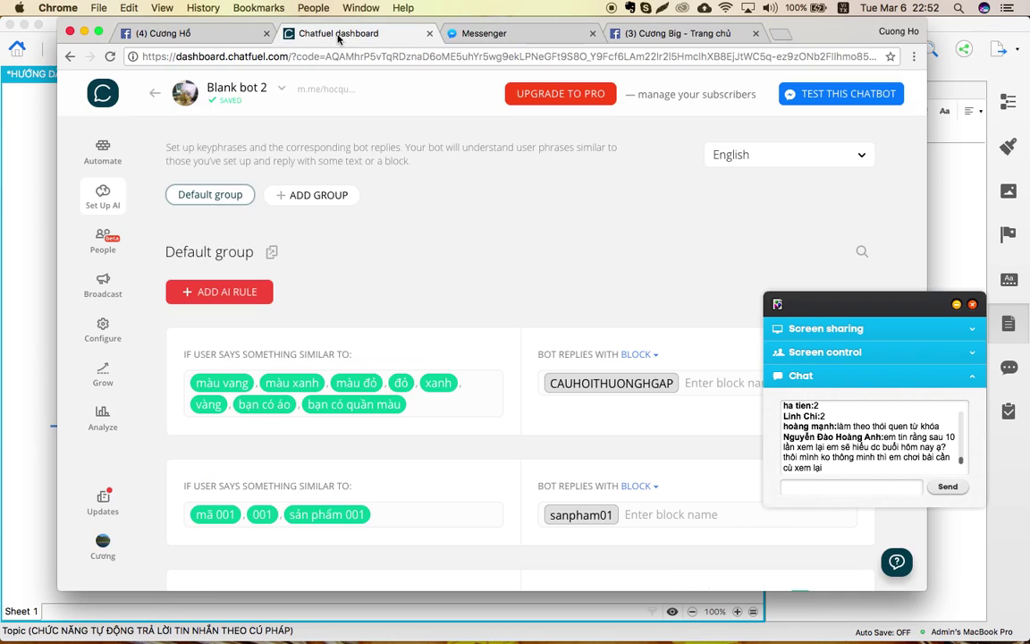
Send the bot 'có áo màu xanh không' in Messenger, then return to the Chatfuel dashboard.
click(469, 36)
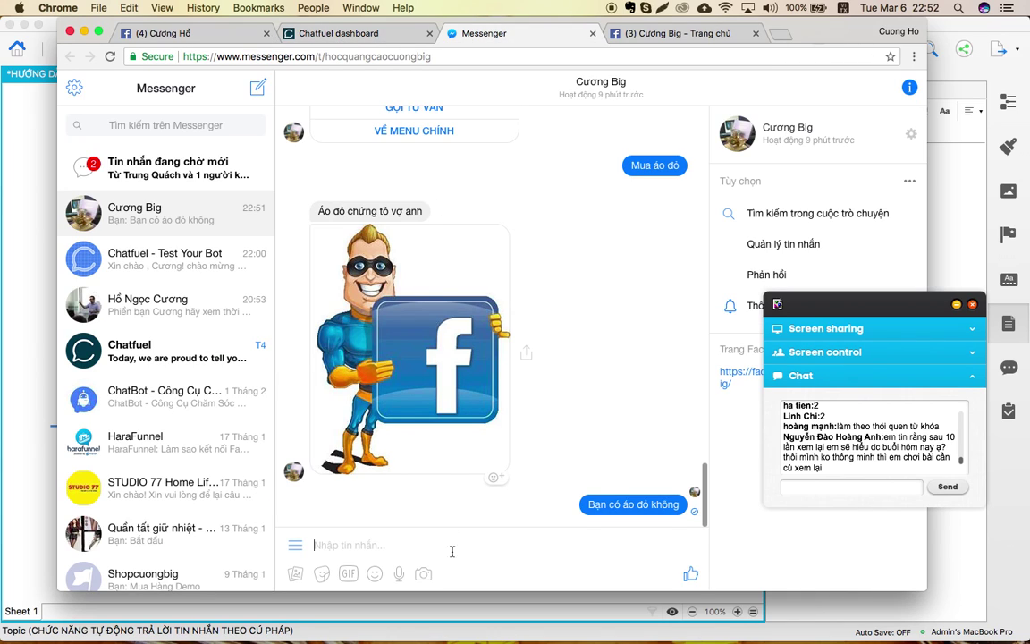
click(392, 542)
text(có áo)
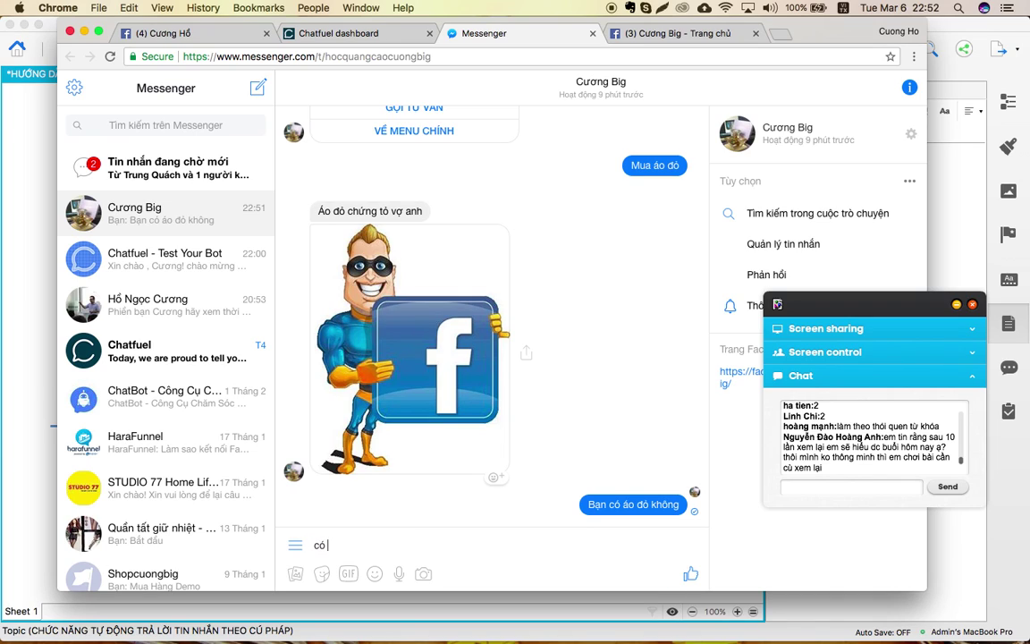
text( mua)
key(BackSpace)
key(BackSpace)
key(BackSpace)
text(màu xanh không)
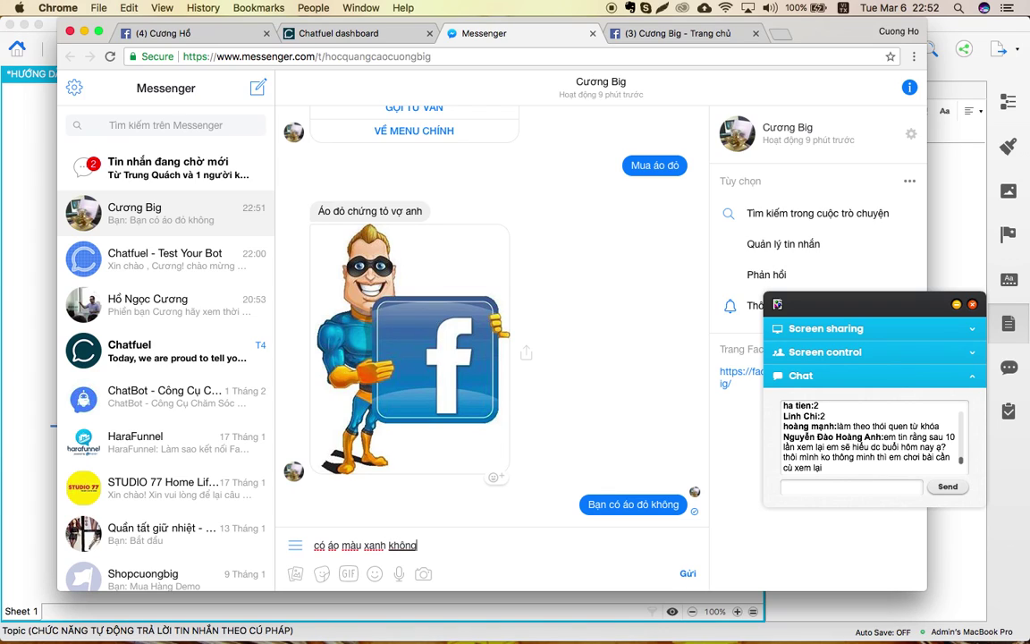
key(Return)
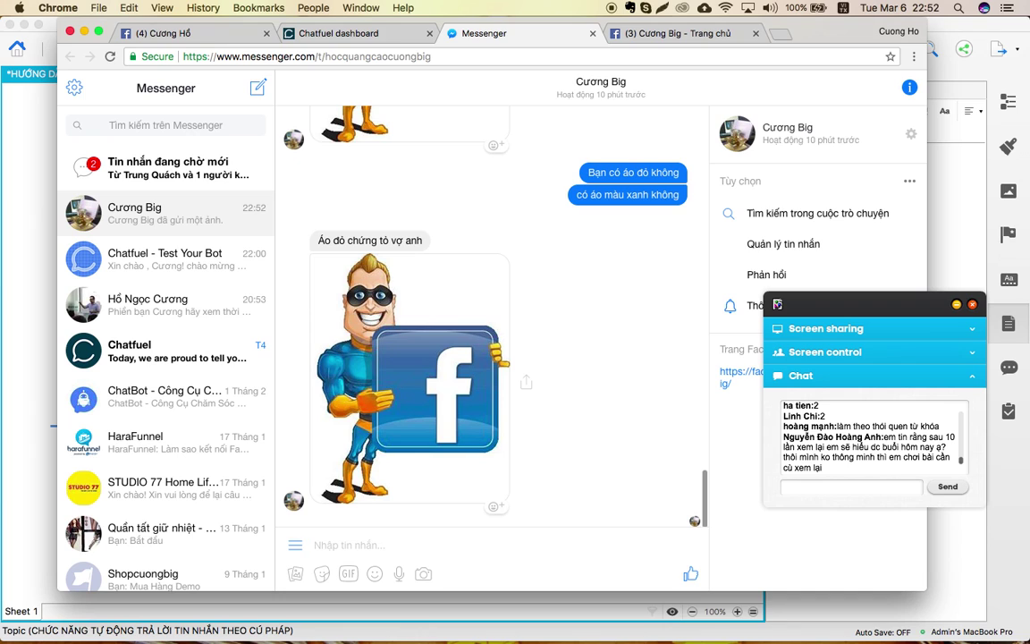
click(331, 34)
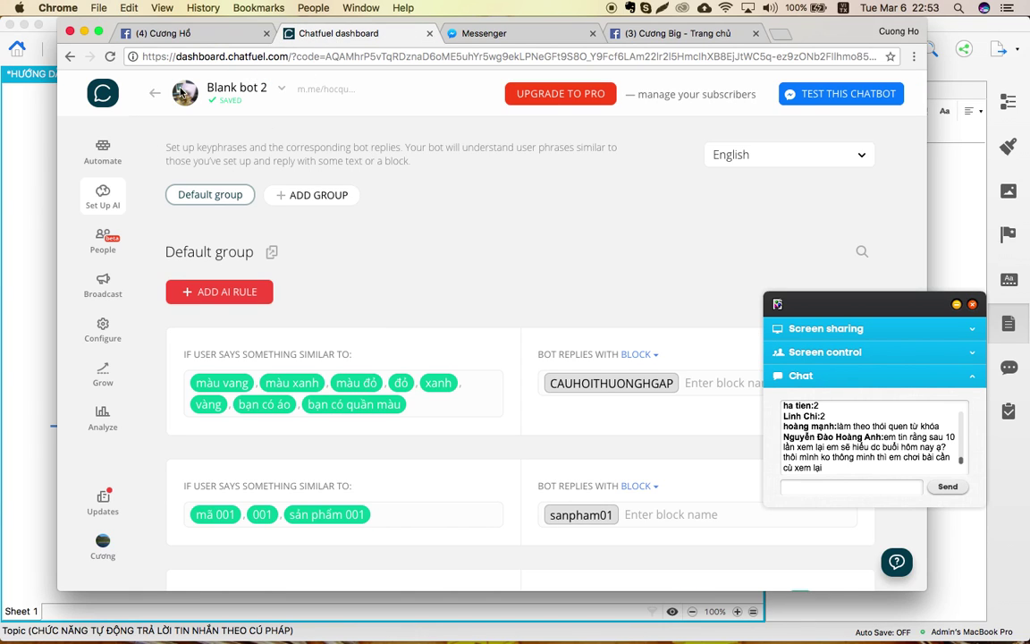
Return to the full-screen Chatfuel dashboard and open the bot's Set Up AI rules.
key(ctrl+Up)
click(572, 40)
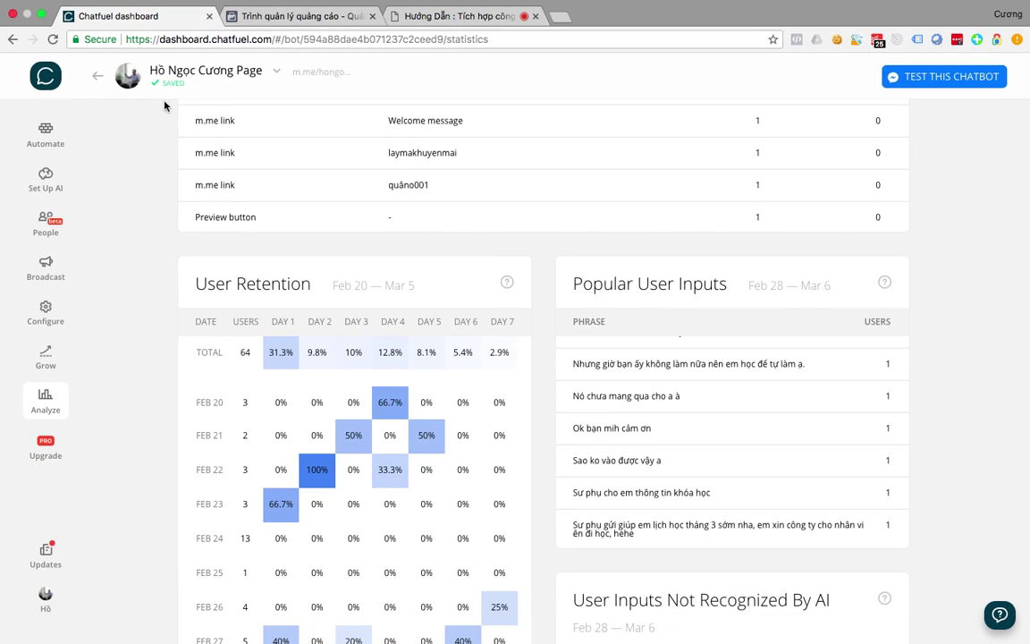
click(268, 16)
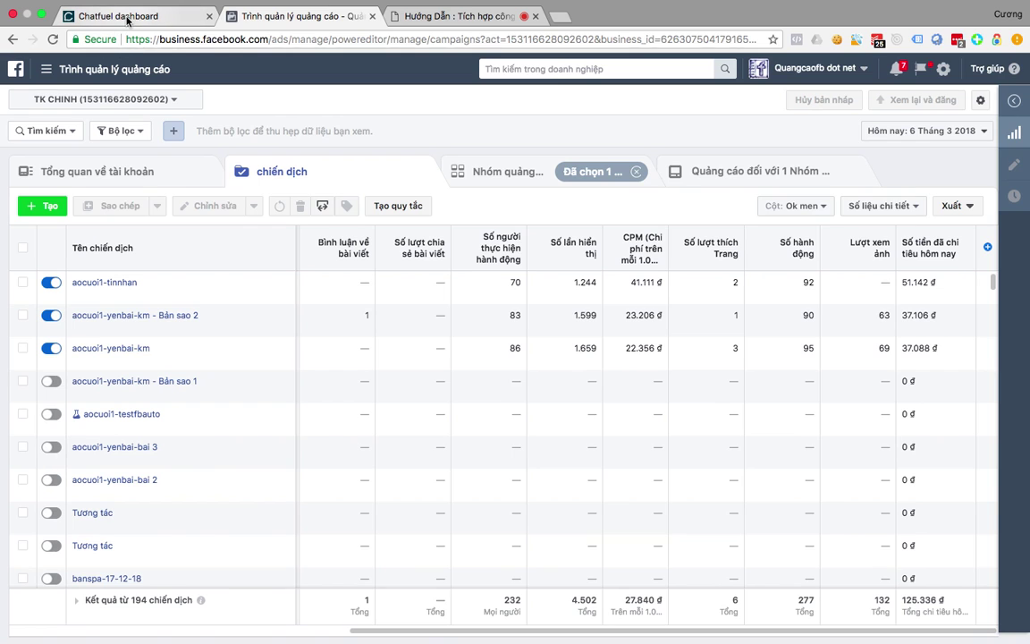
click(132, 18)
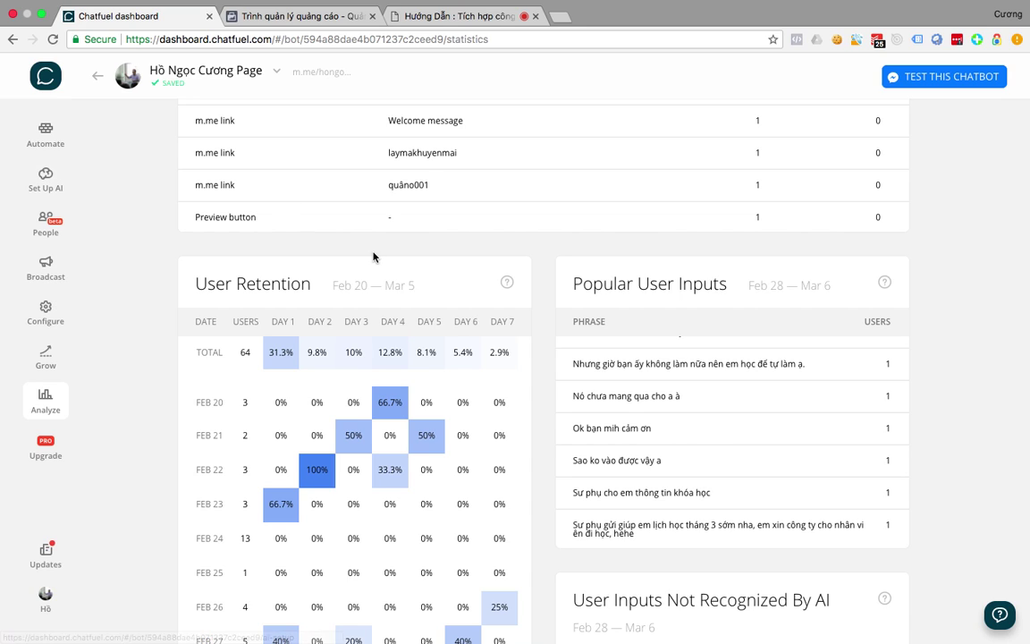
click(47, 178)
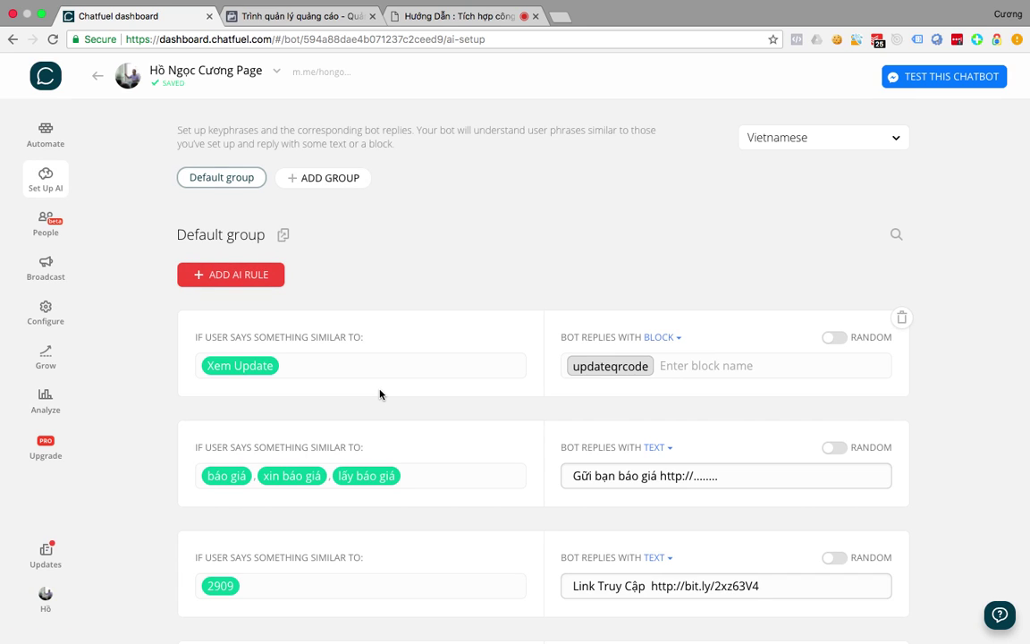
Scroll through the AI keyword rules, then switch to the webinar screen-sharing page.
scroll(379, 395, down, 10)
scroll(380, 390, down, 2)
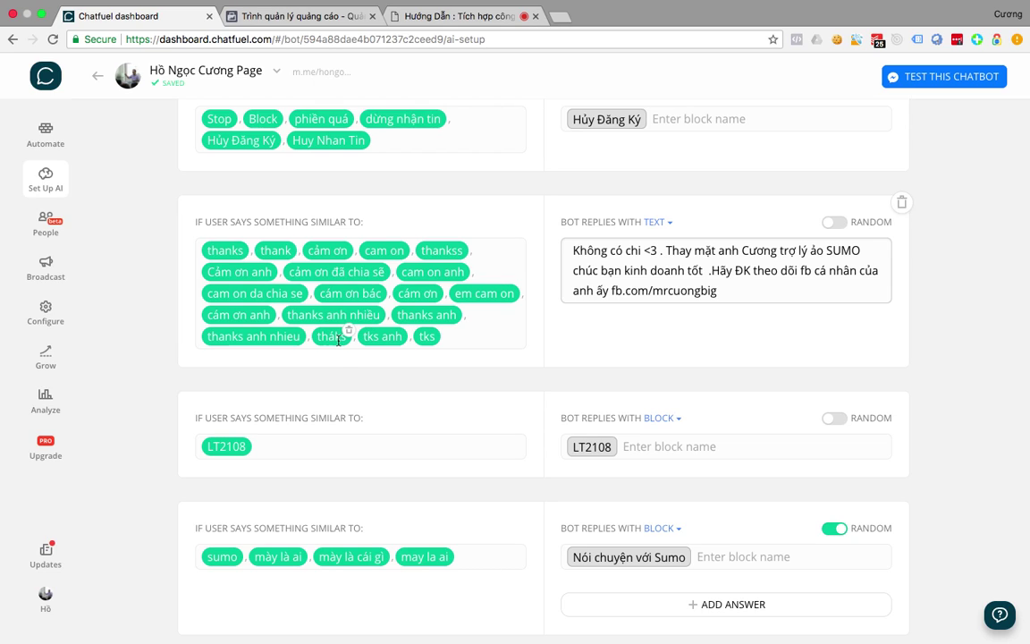
scroll(338, 338, down, 5)
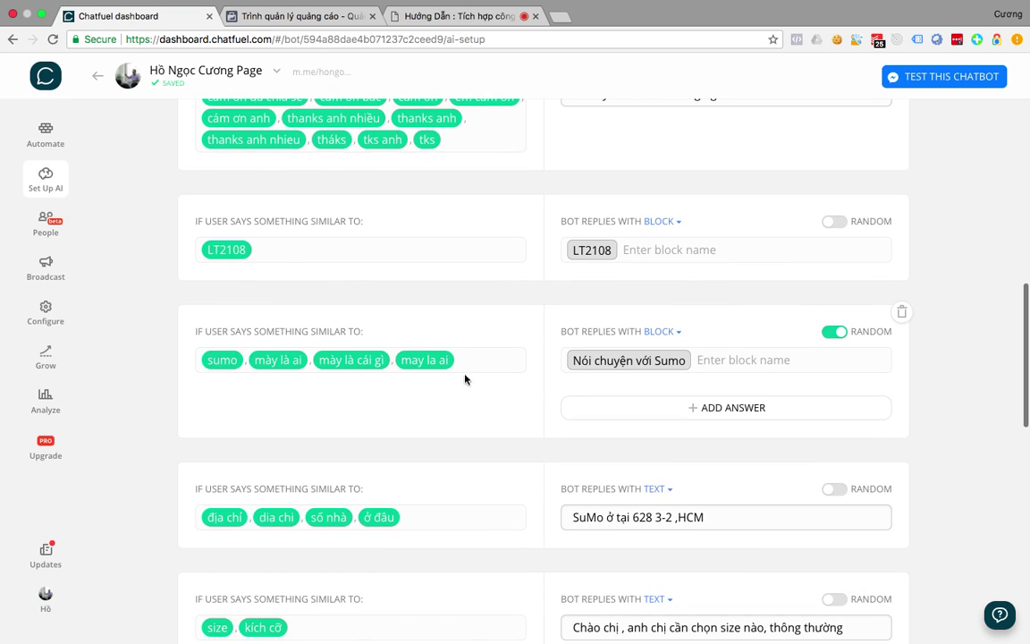
scroll(398, 461, down, 4)
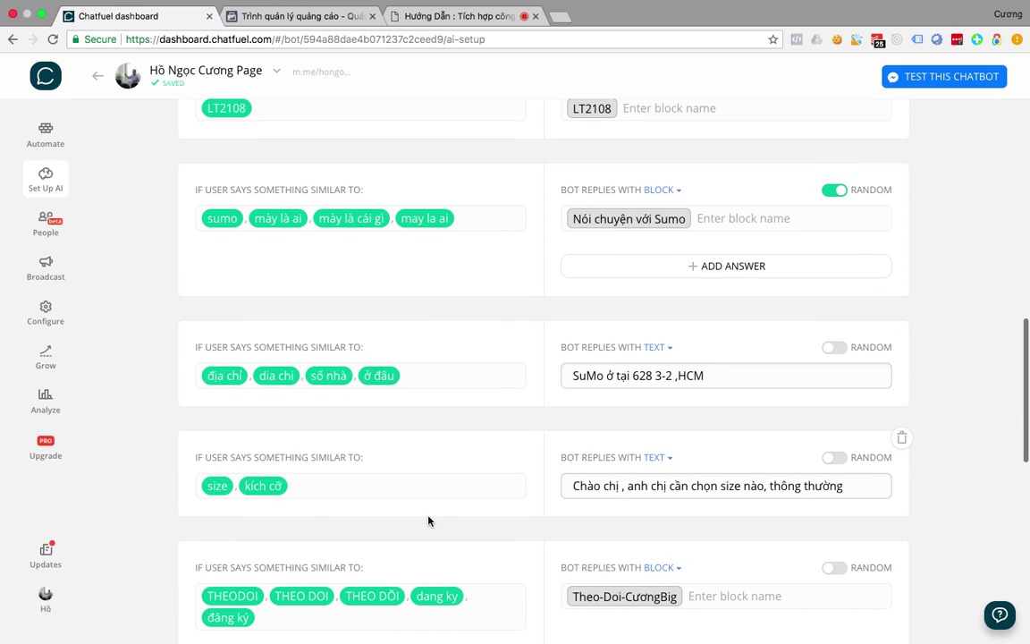
scroll(429, 509, down, 7)
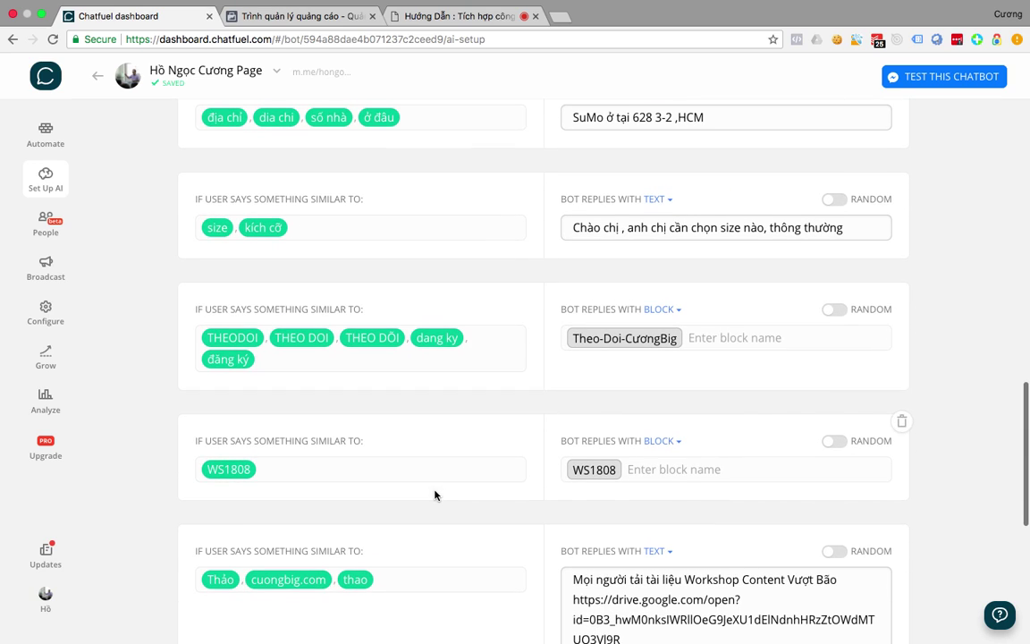
scroll(260, 473, down, 4)
scroll(260, 474, down, 9)
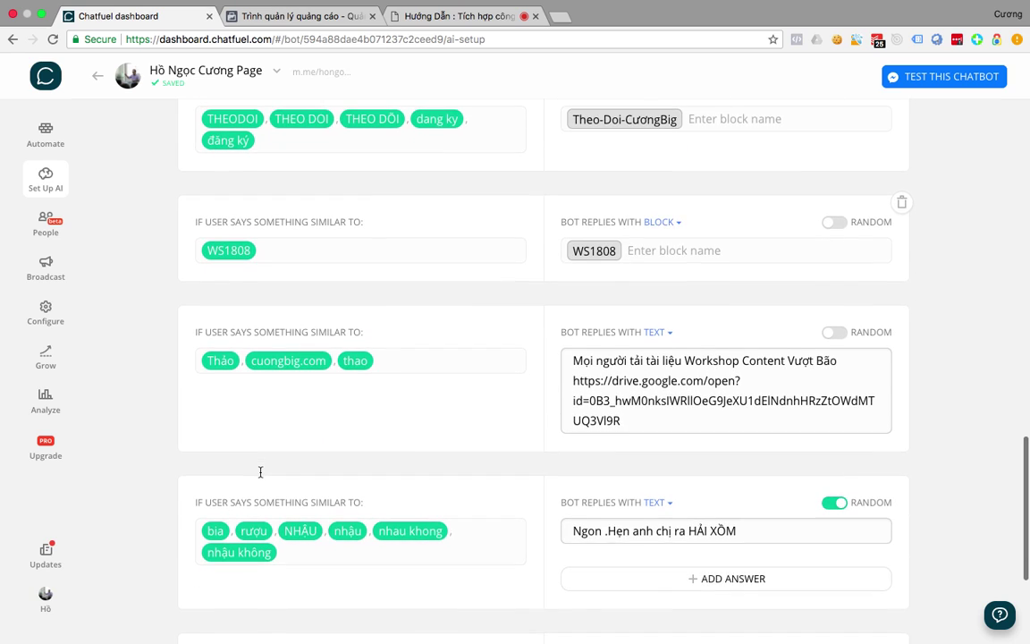
scroll(261, 476, down, 1)
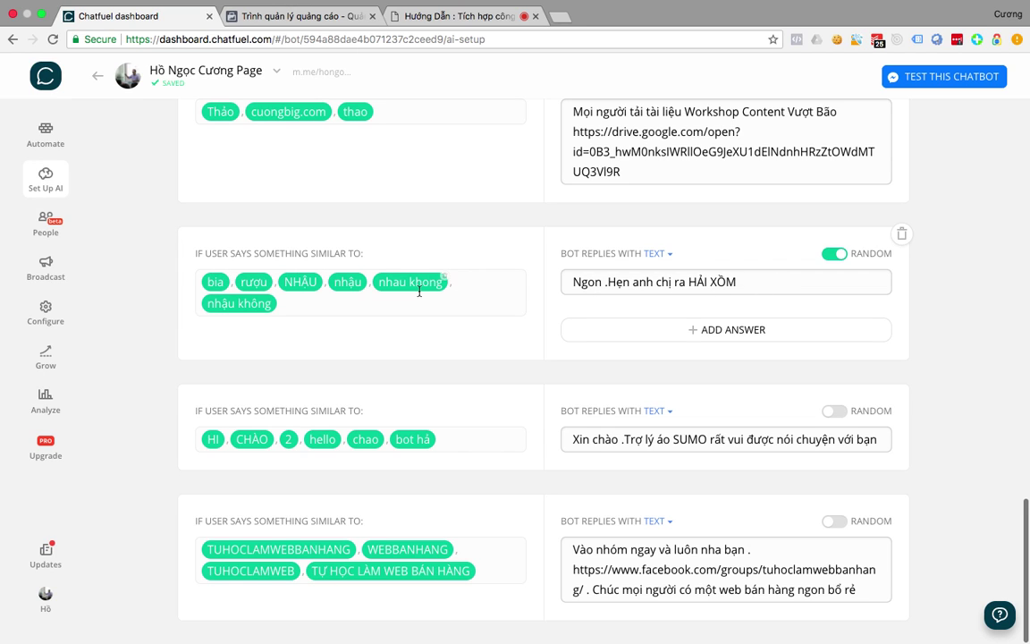
scroll(420, 291, up, 6)
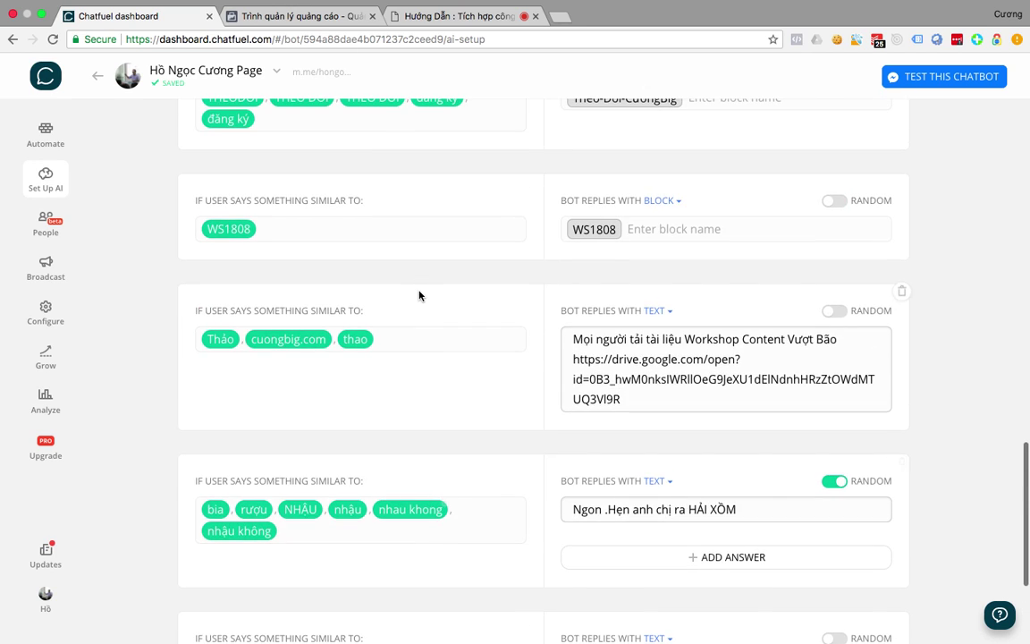
click(451, 16)
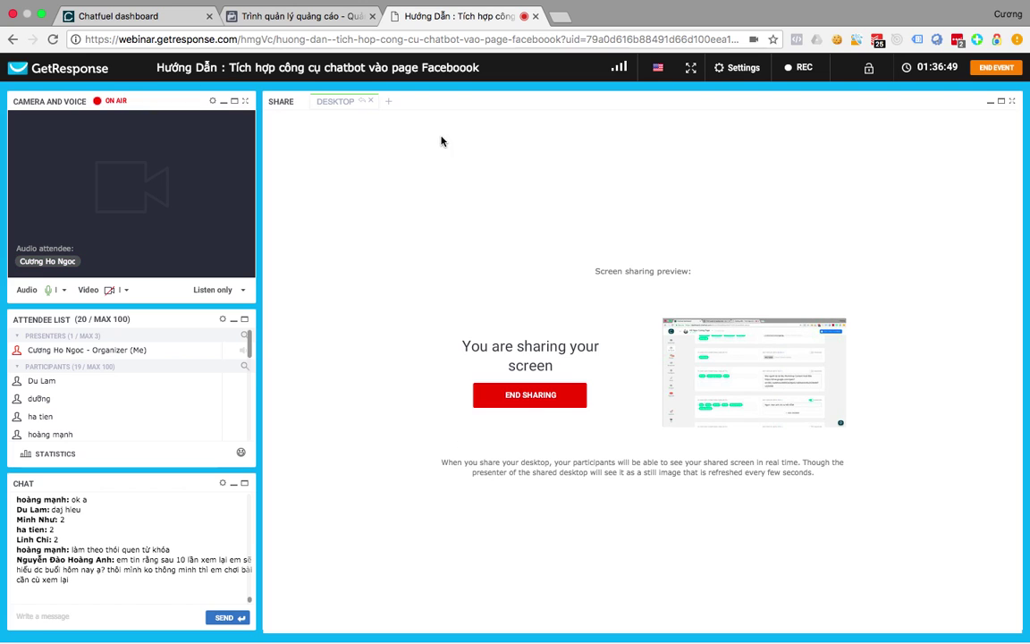
Go back to the Chatfuel dashboard and bring the Blank bot 2 window forward.
click(118, 16)
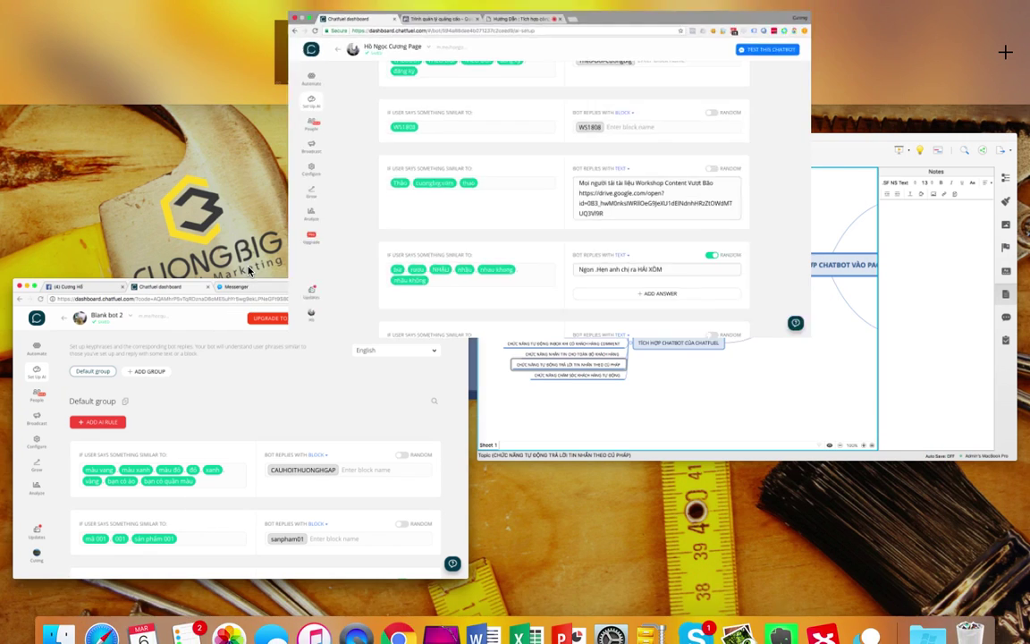
click(391, 495)
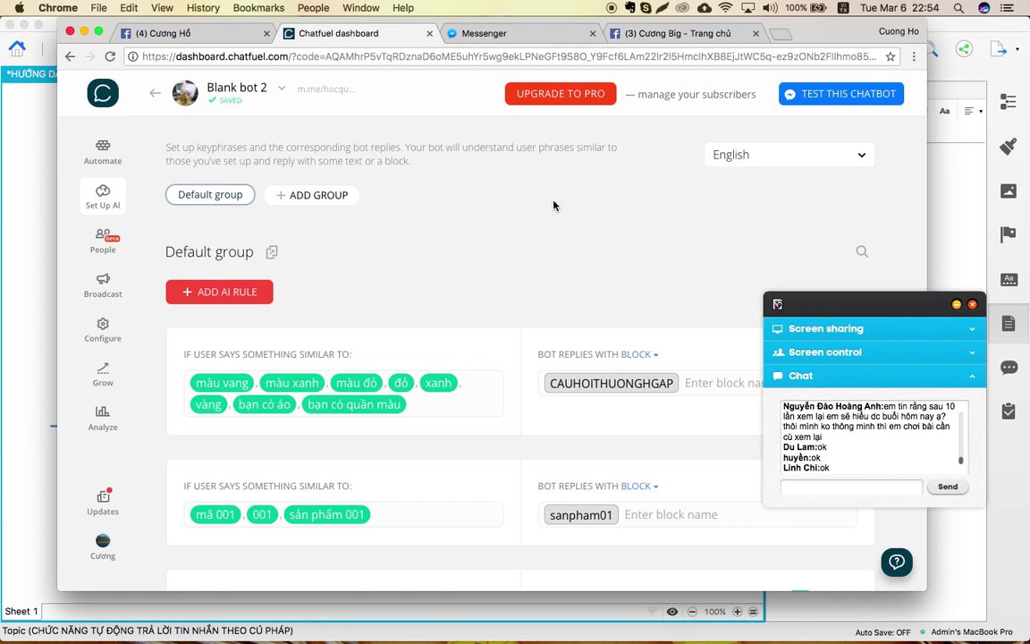
Move between the Desktop and full-screen Chrome spaces via Mission Control, ending on XMind.
key(ctrl+Up)
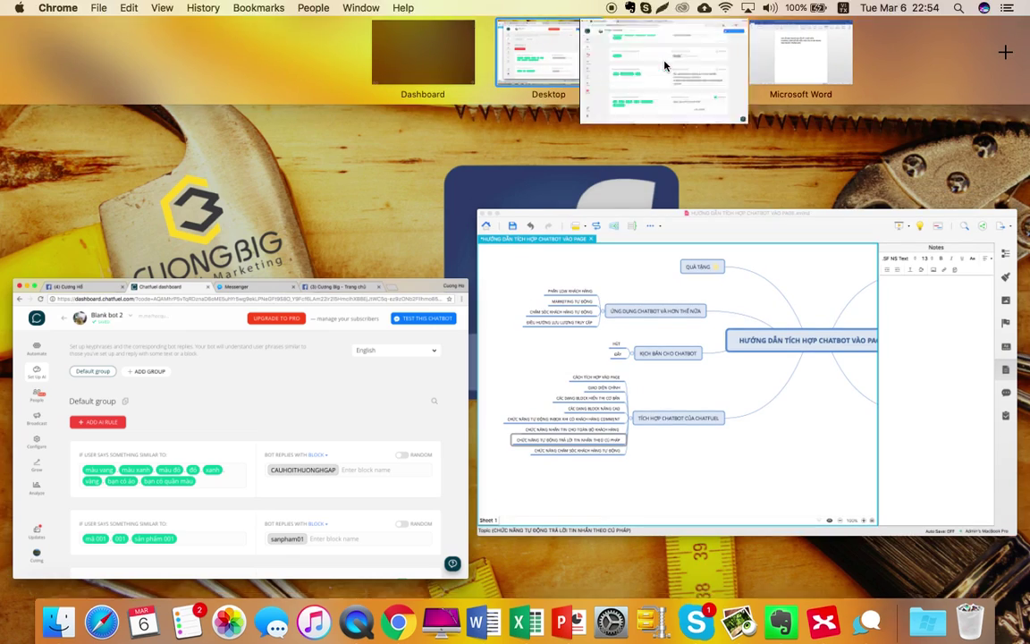
click(665, 65)
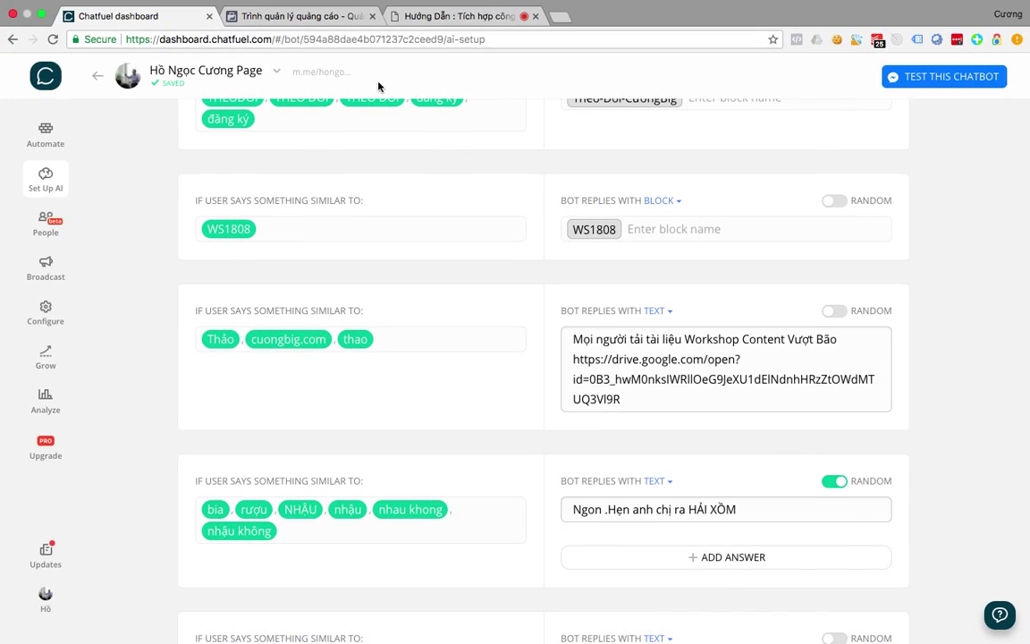
key(ctrl+Up)
click(423, 56)
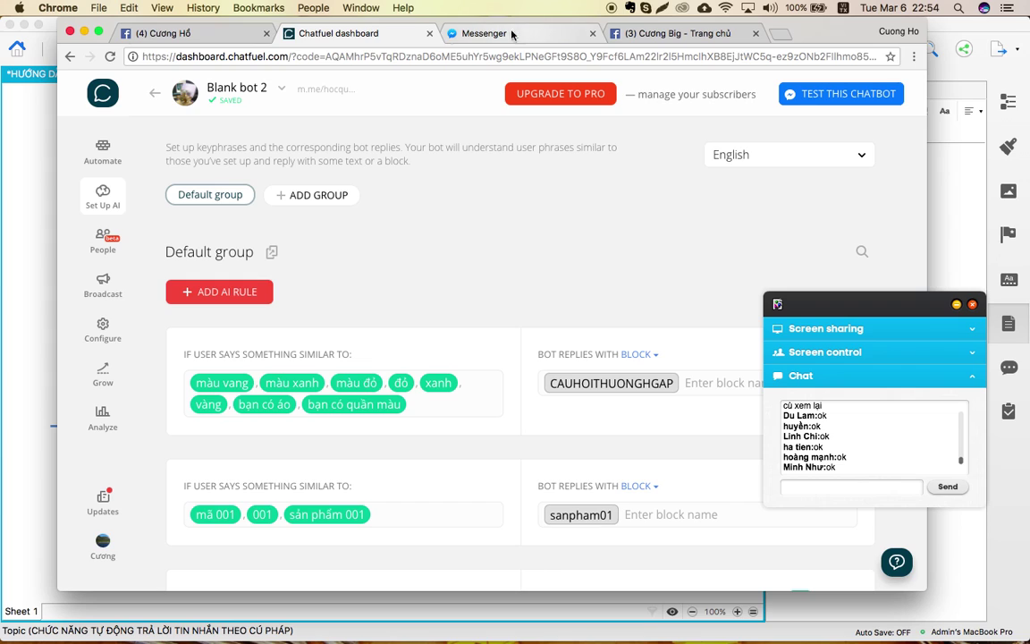
key(ctrl+Up)
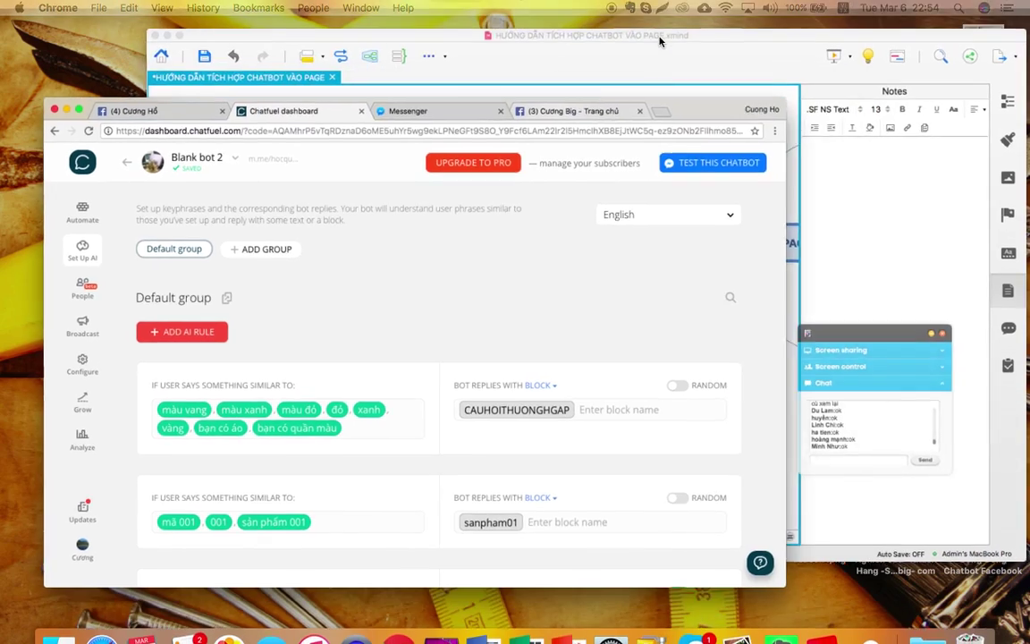
click(533, 55)
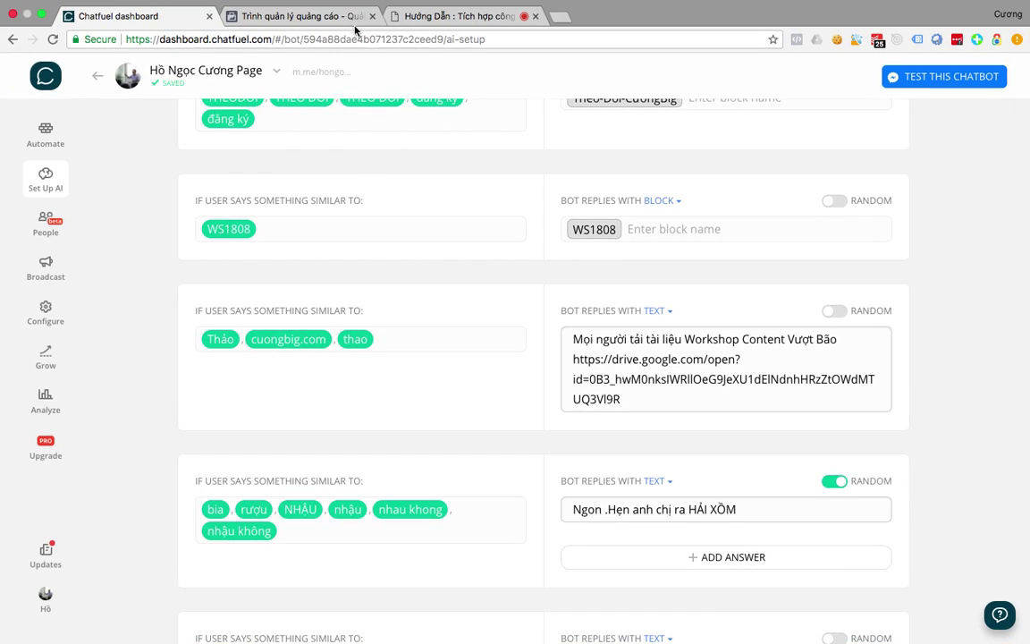
click(437, 18)
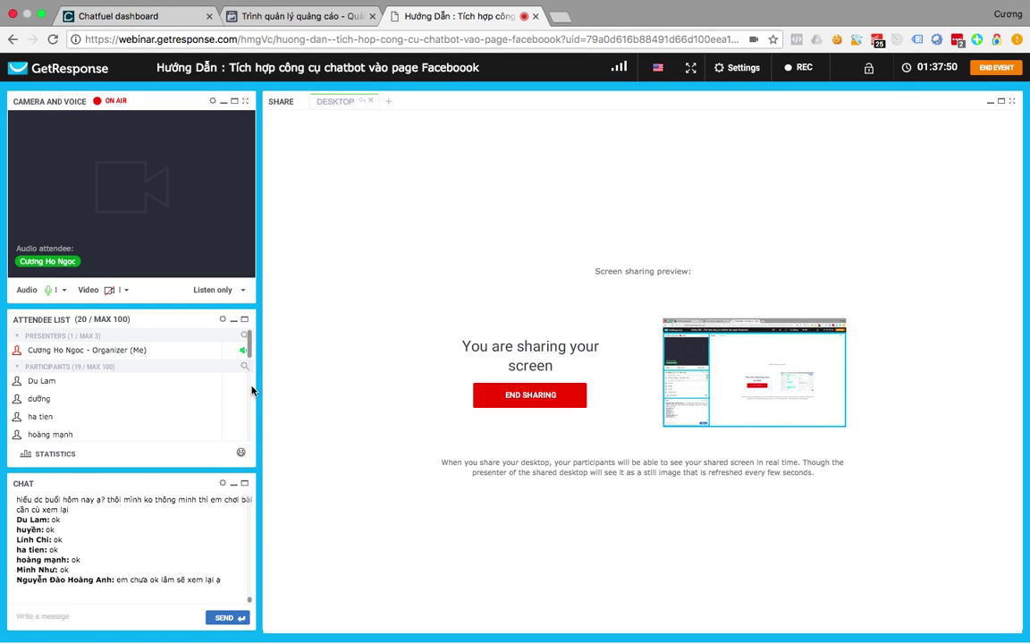
key(ctrl+Up)
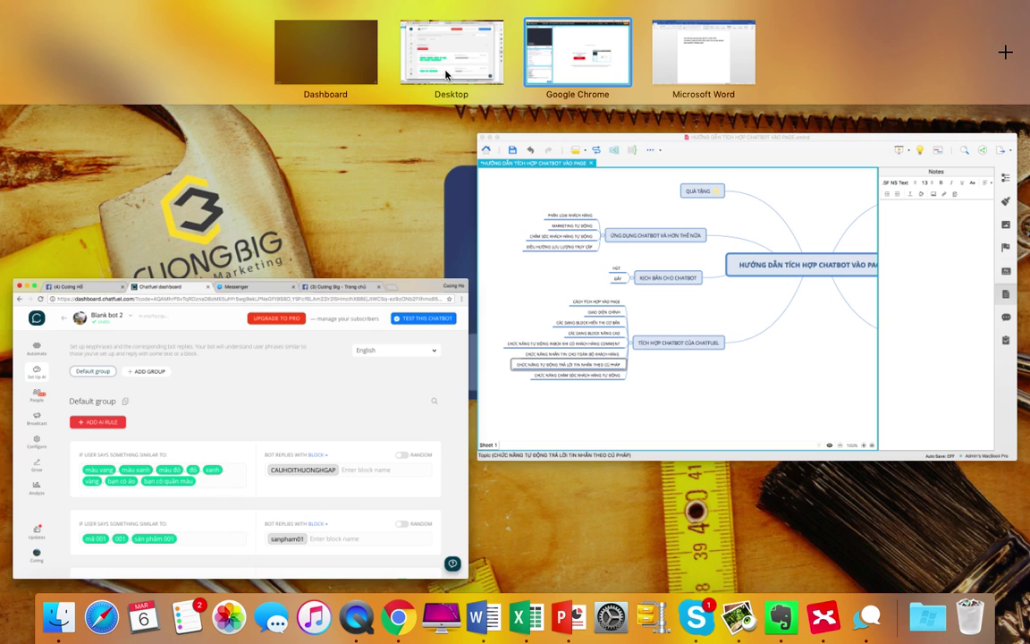
click(446, 75)
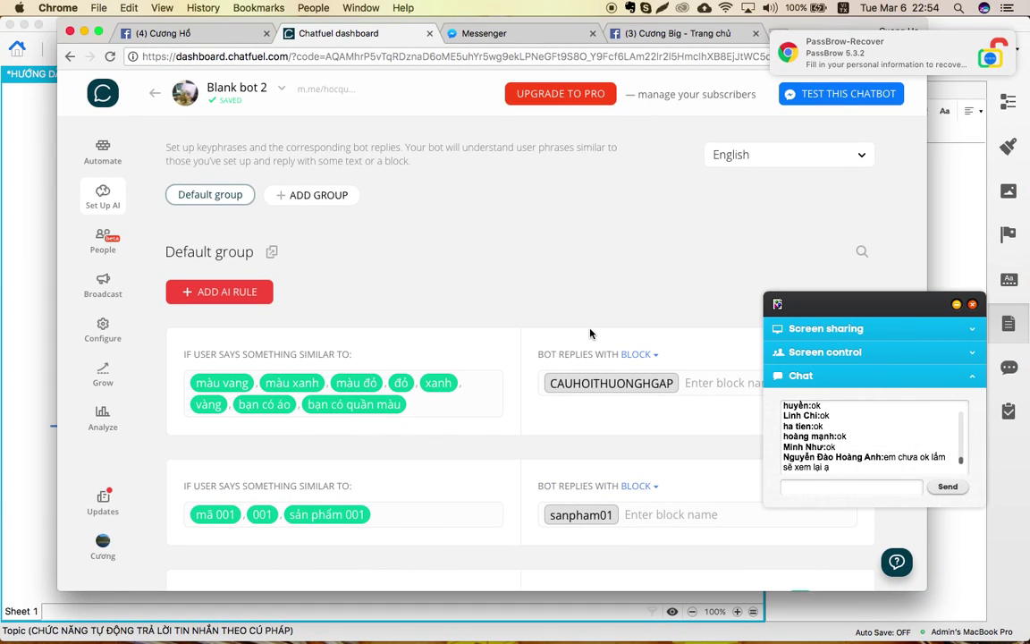
key(ctrl+Up)
key(ctrl+Up)
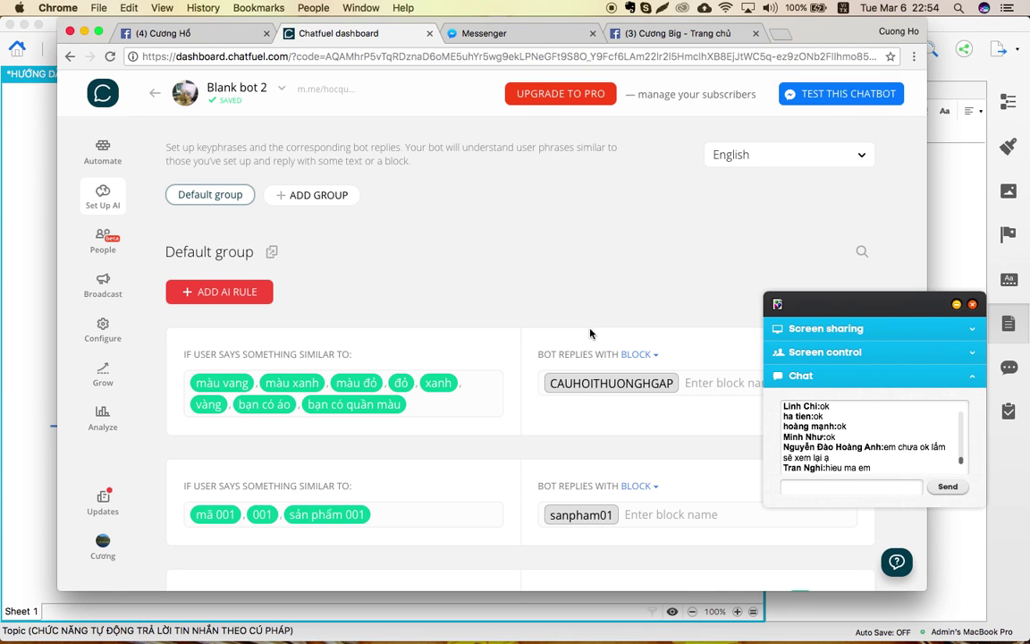
key(ctrl+Up)
click(722, 230)
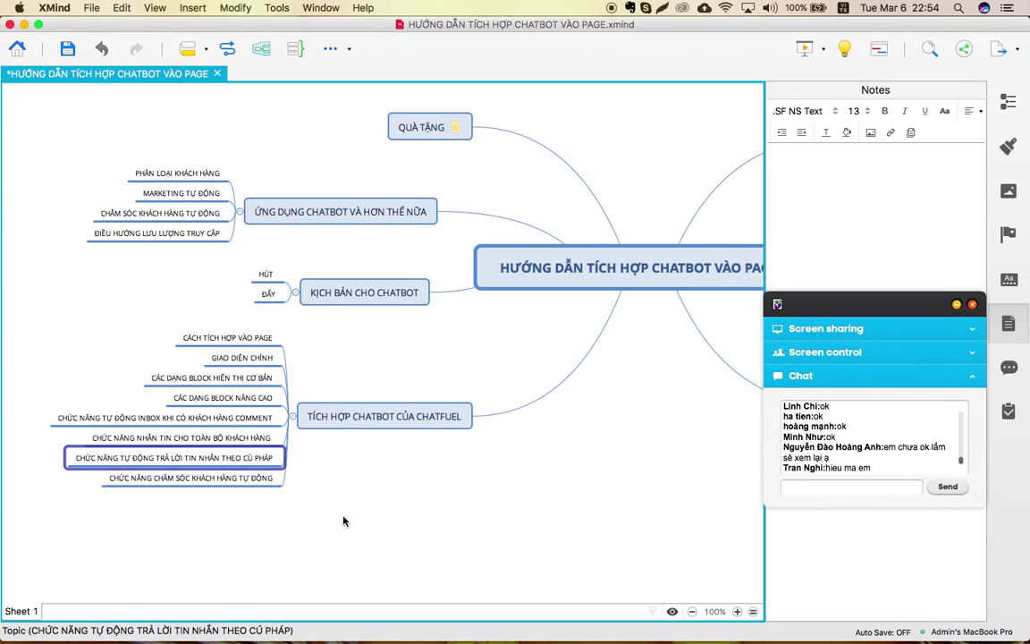
Select the 'CHỨC NĂNG NHẮN TIN CHO TOÀN BỘ KHÁCH HÀNG' topic and show all windows.
click(309, 463)
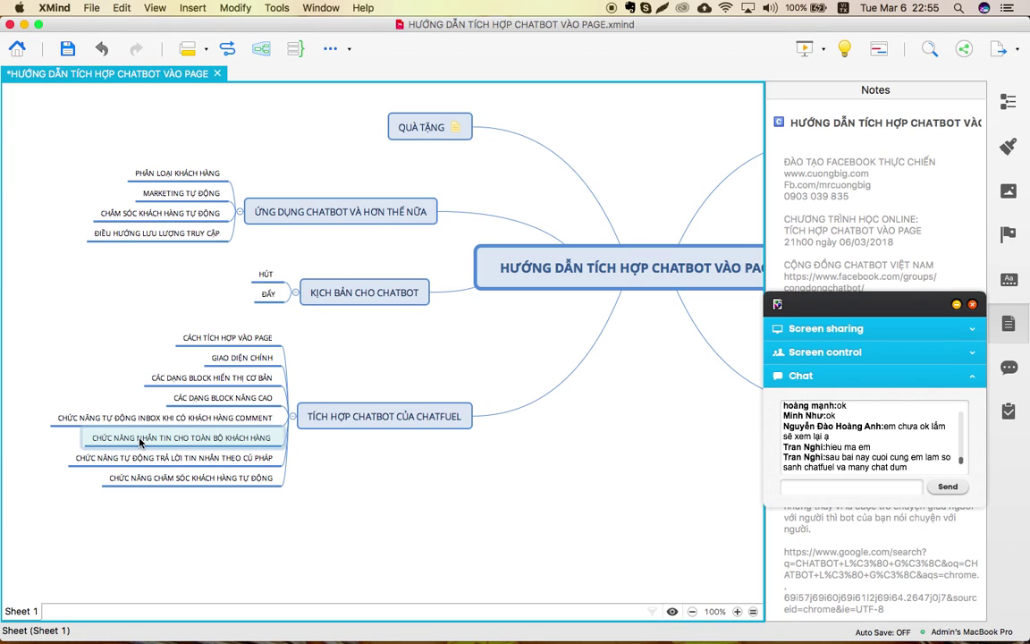
click(209, 443)
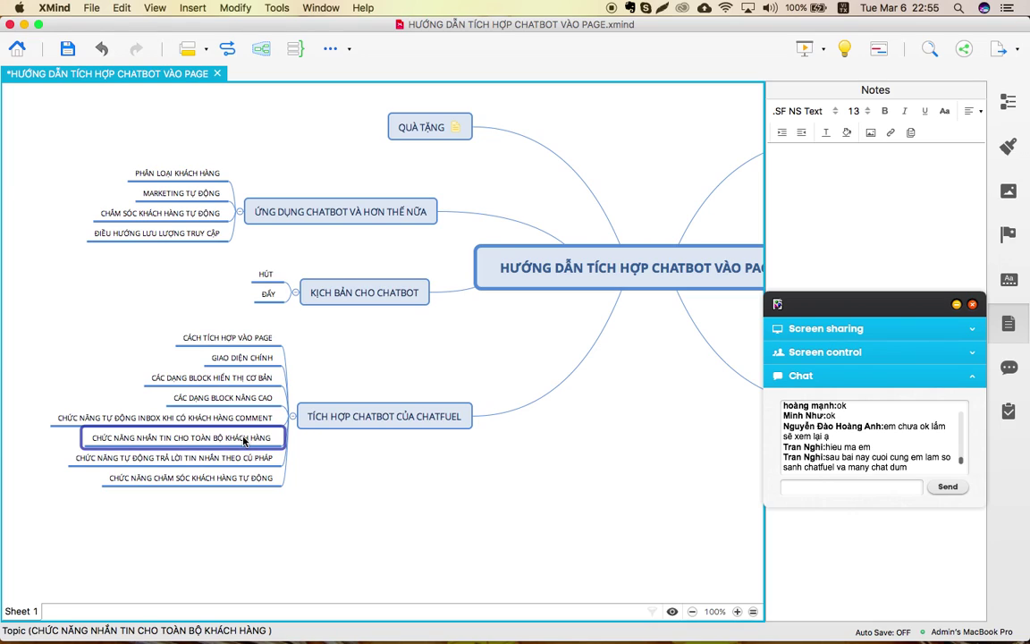
key(ctrl+Up)
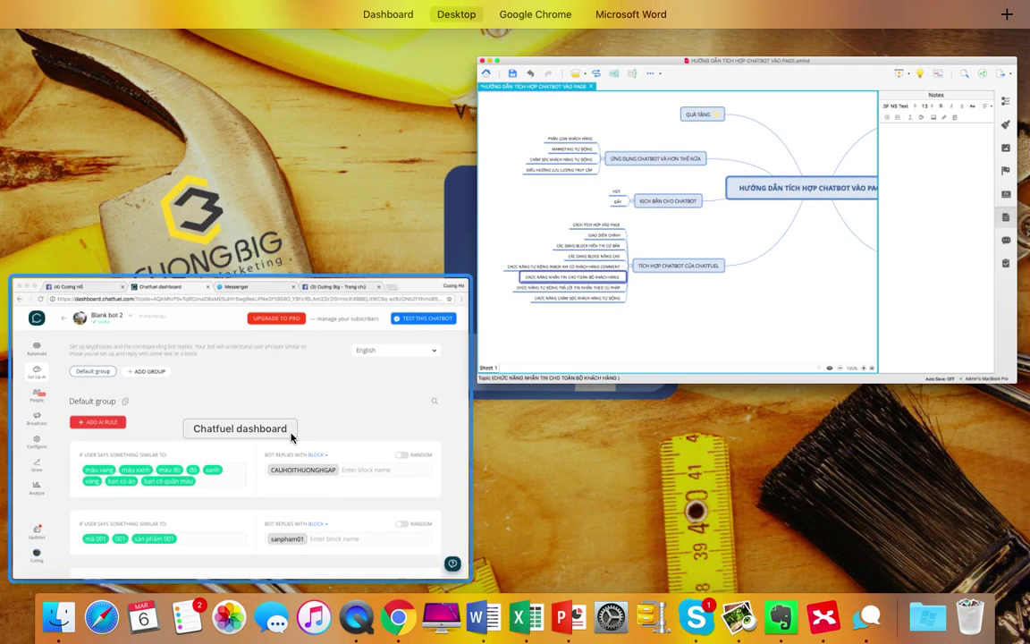
Return to the full-screen browser showing the main bot's Set Up AI rules.
click(292, 436)
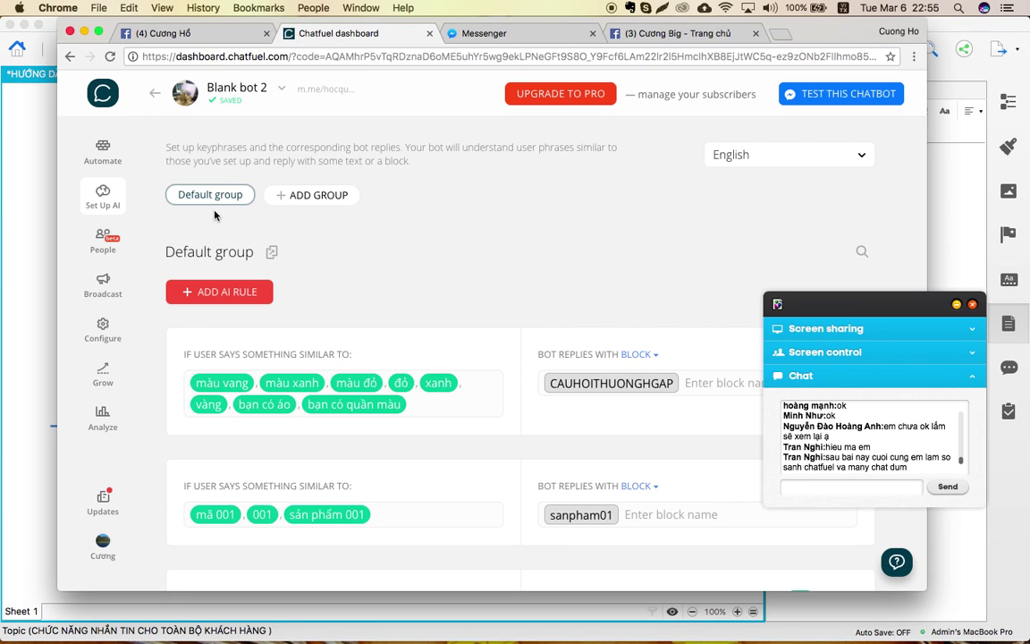
click(223, 34)
click(357, 28)
key(ctrl+Up)
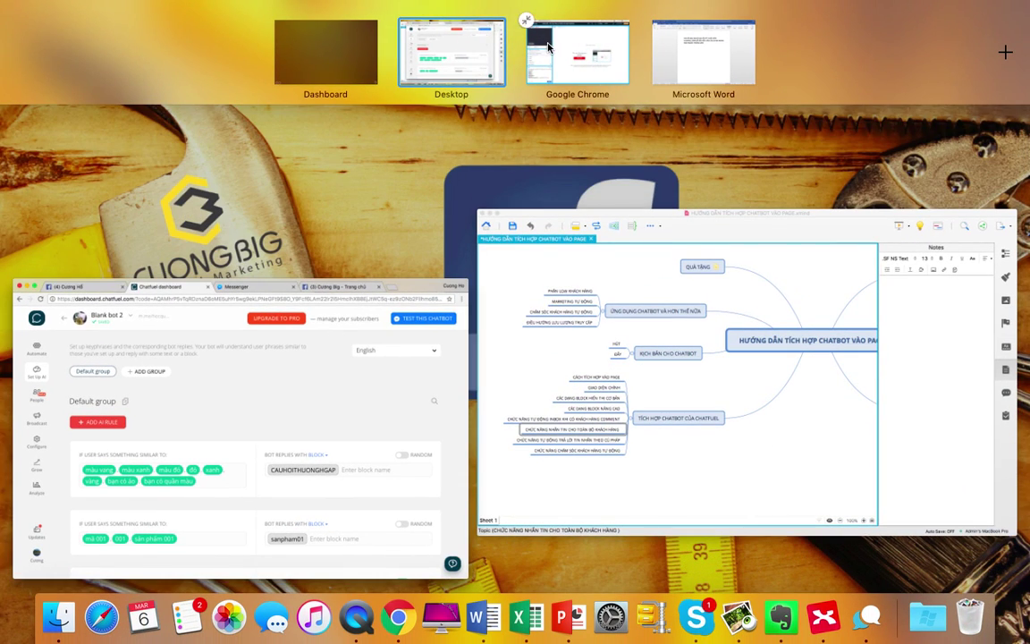
click(548, 46)
click(169, 17)
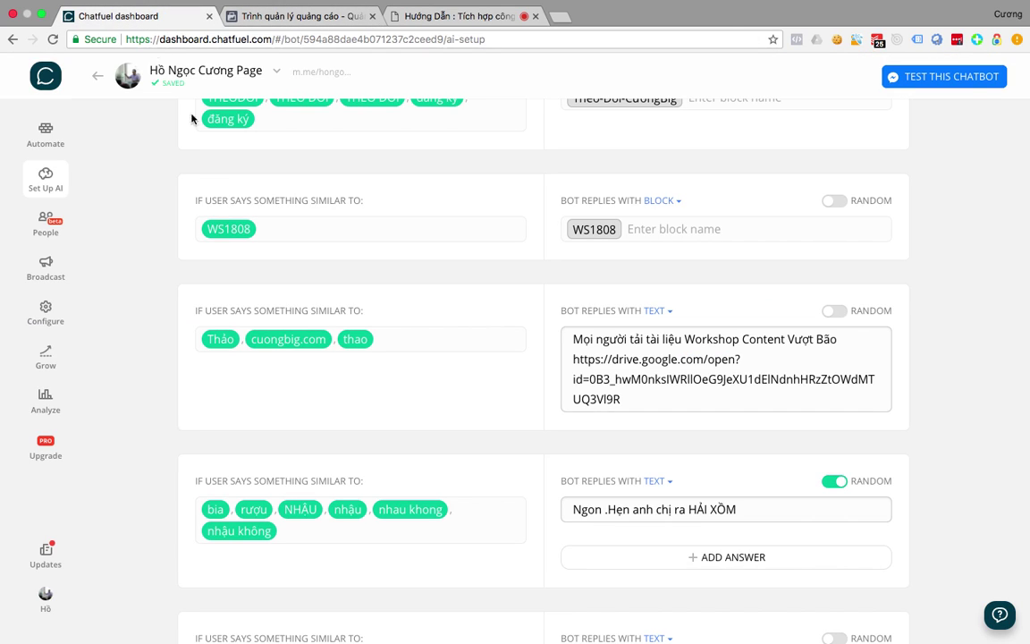
scroll(108, 178, down, 5)
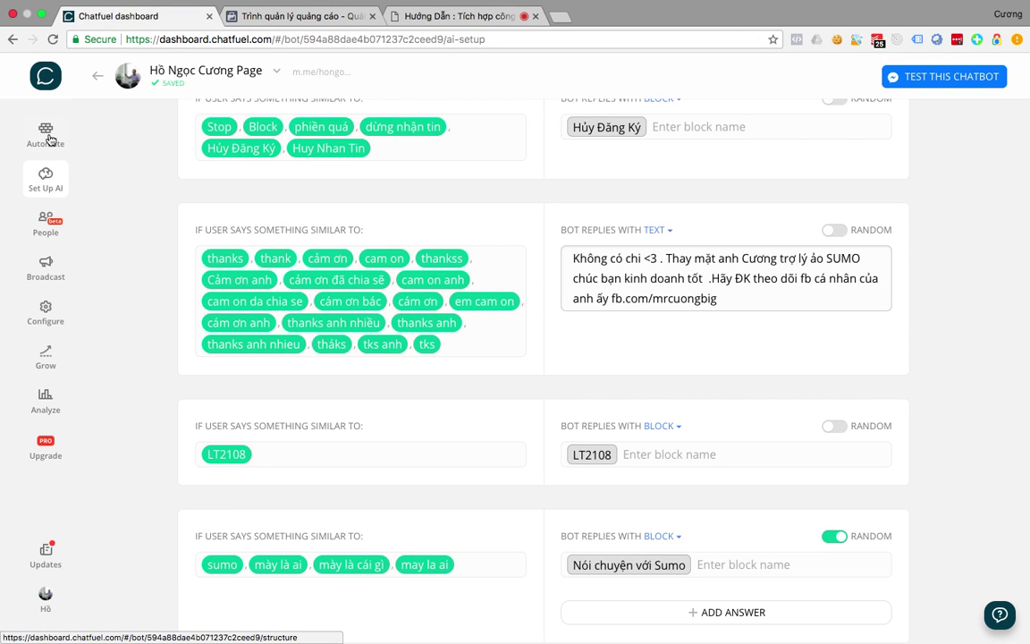
Open the sent 06.03.2018 class-link broadcast and bring up its filter type choices.
click(48, 136)
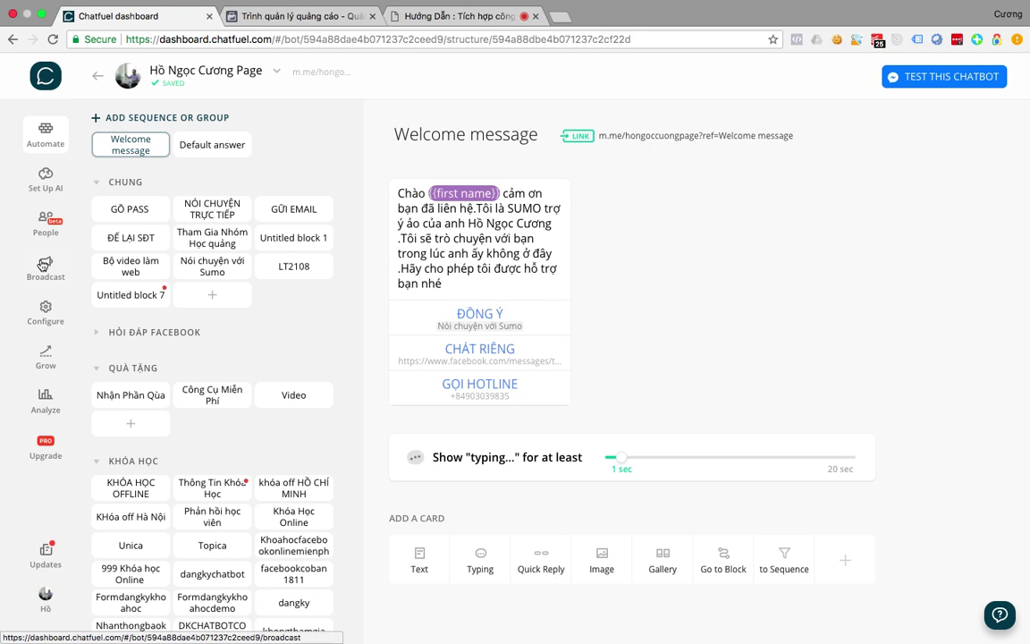
click(43, 266)
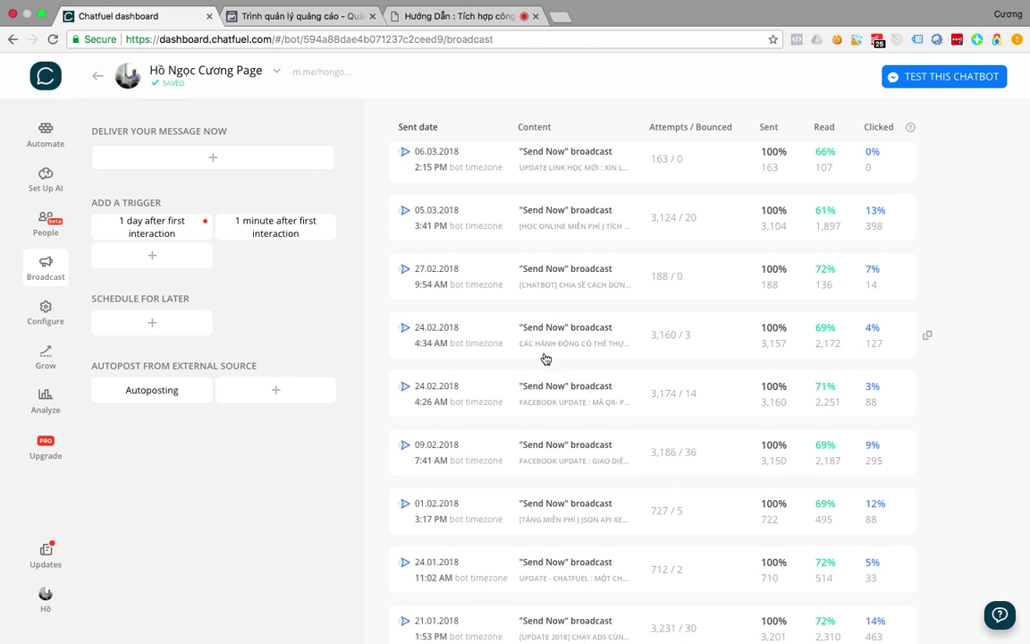
scroll(546, 358, down, 5)
scroll(546, 358, down, 4)
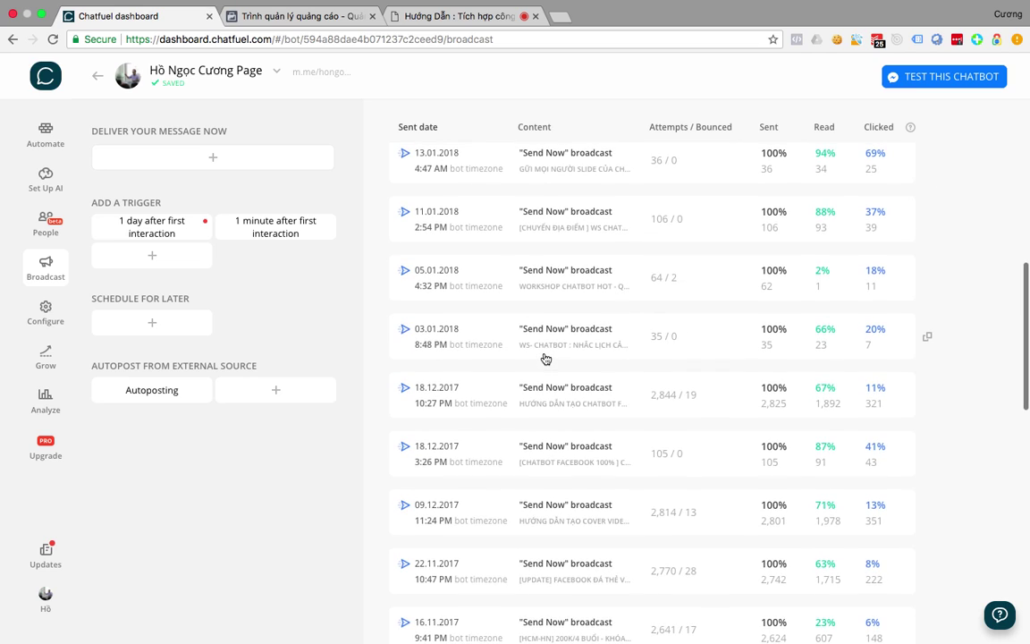
scroll(546, 357, down, 1)
scroll(546, 358, up, 10)
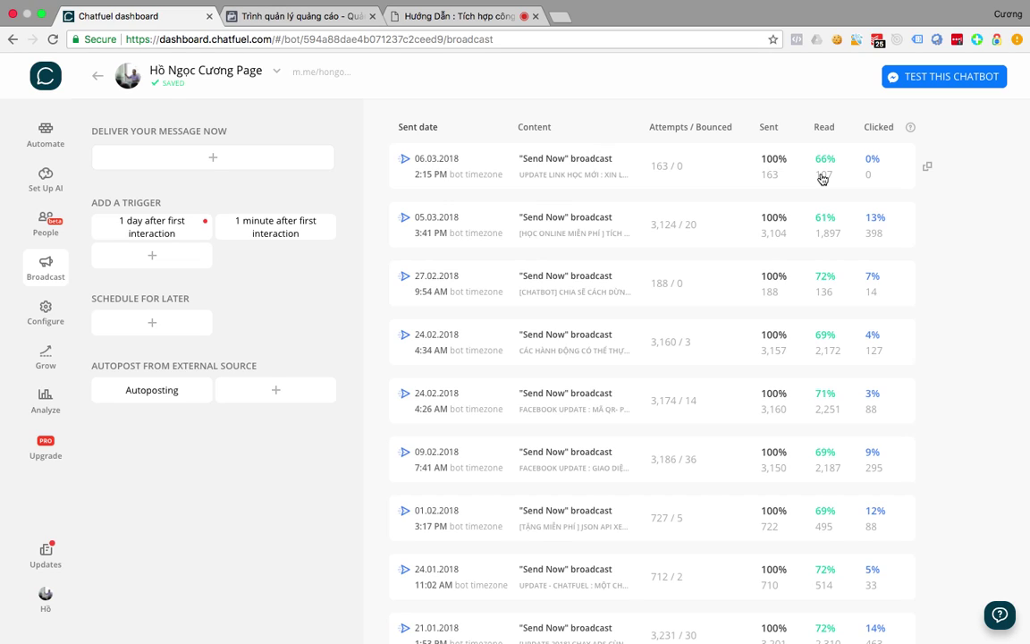
click(609, 167)
scroll(535, 301, down, 2)
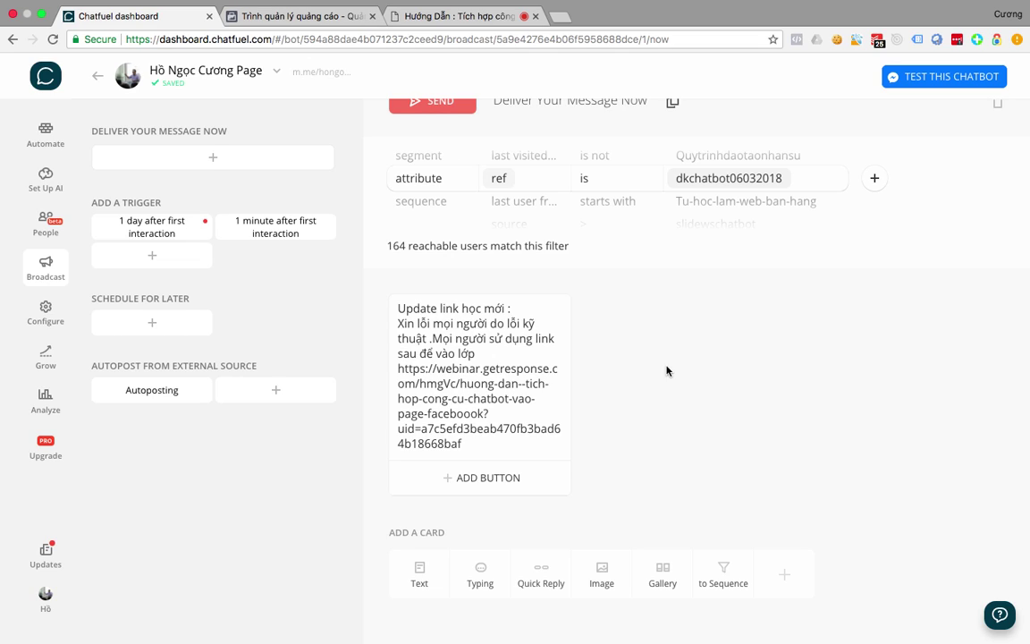
click(448, 186)
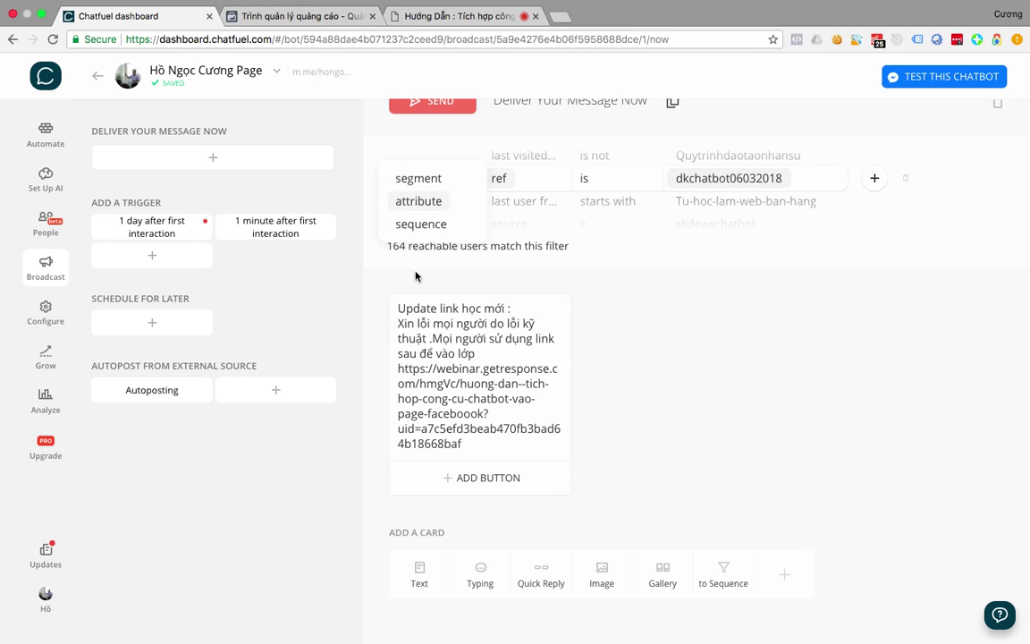
Set the broadcast filter type to user attribute 'ref', leaving the value empty (3 542 users).
click(417, 211)
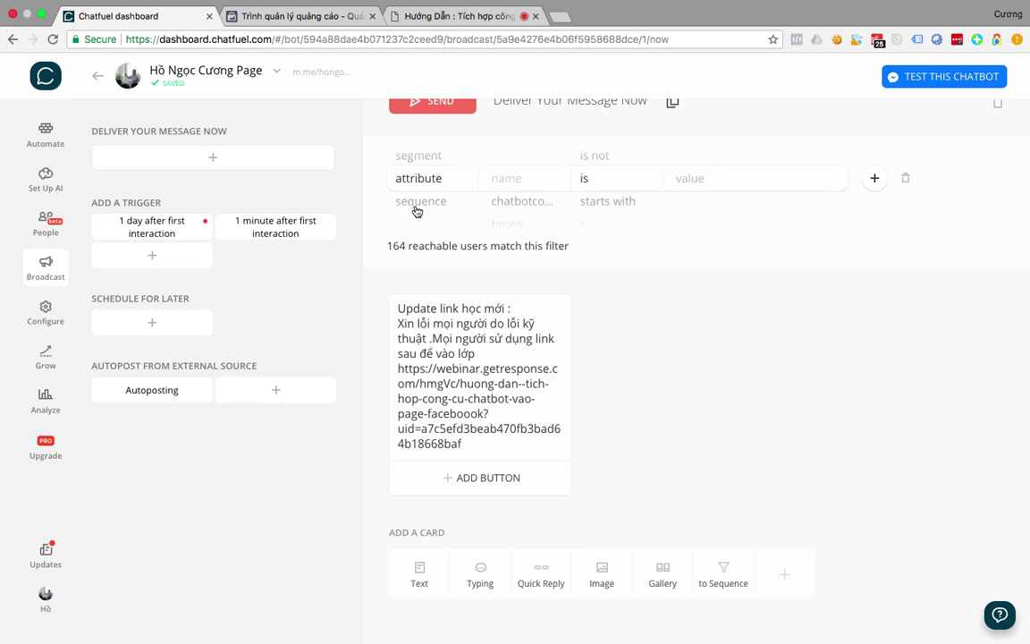
click(518, 181)
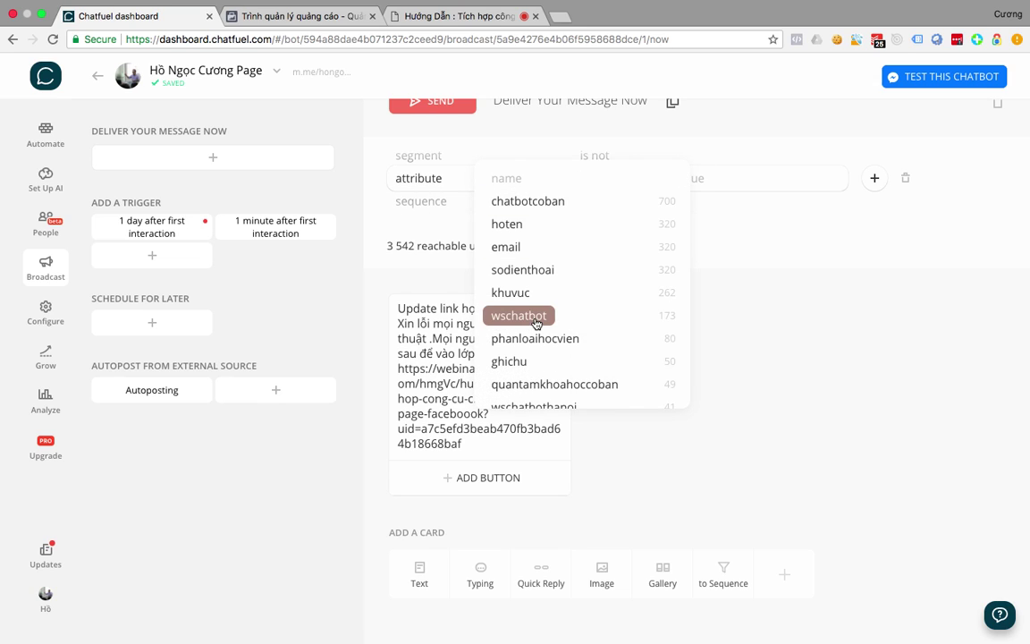
scroll(536, 324, down, 6)
scroll(536, 325, down, 5)
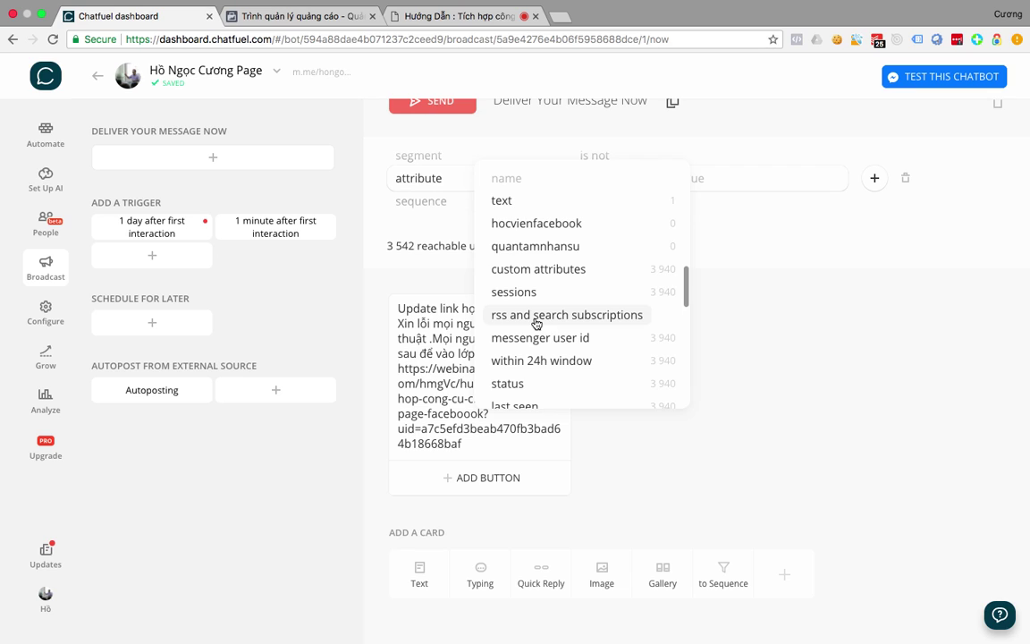
scroll(535, 324, up, 10)
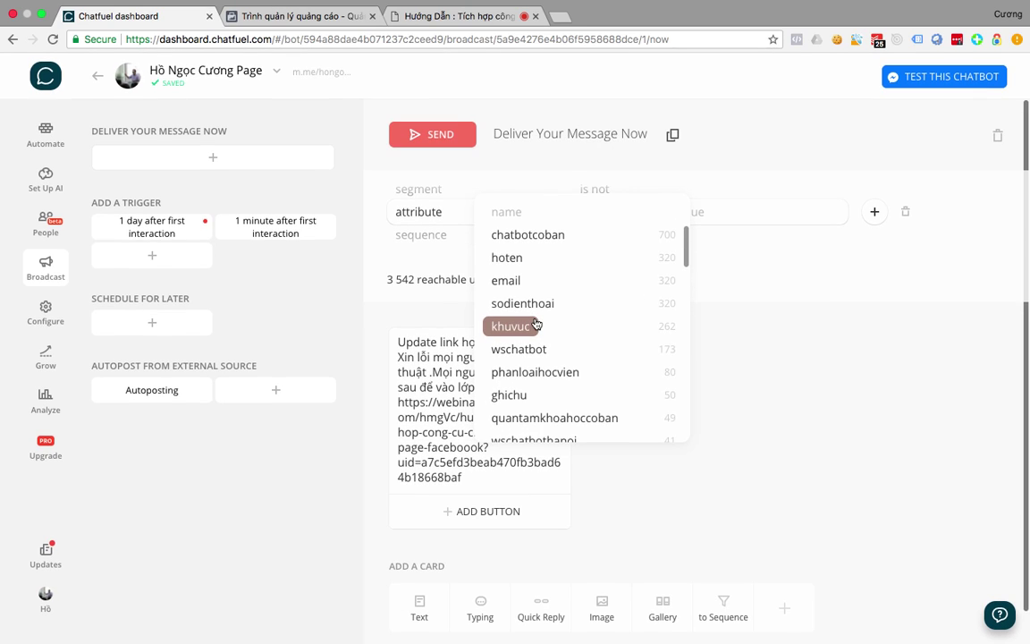
scroll(535, 324, down, 3)
scroll(536, 325, up, 3)
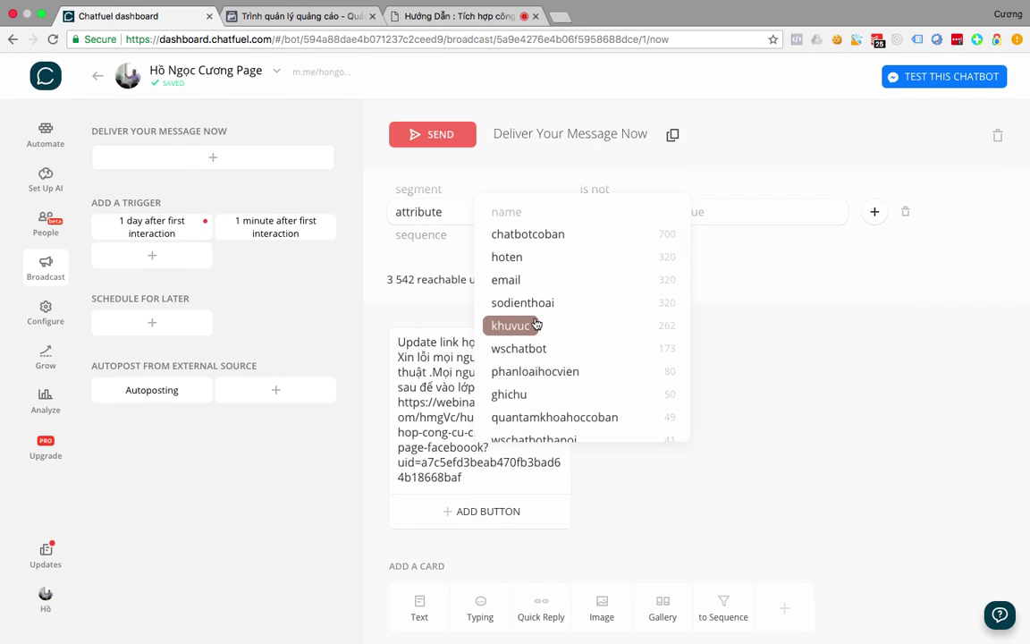
scroll(535, 325, down, 15)
scroll(535, 325, down, 2)
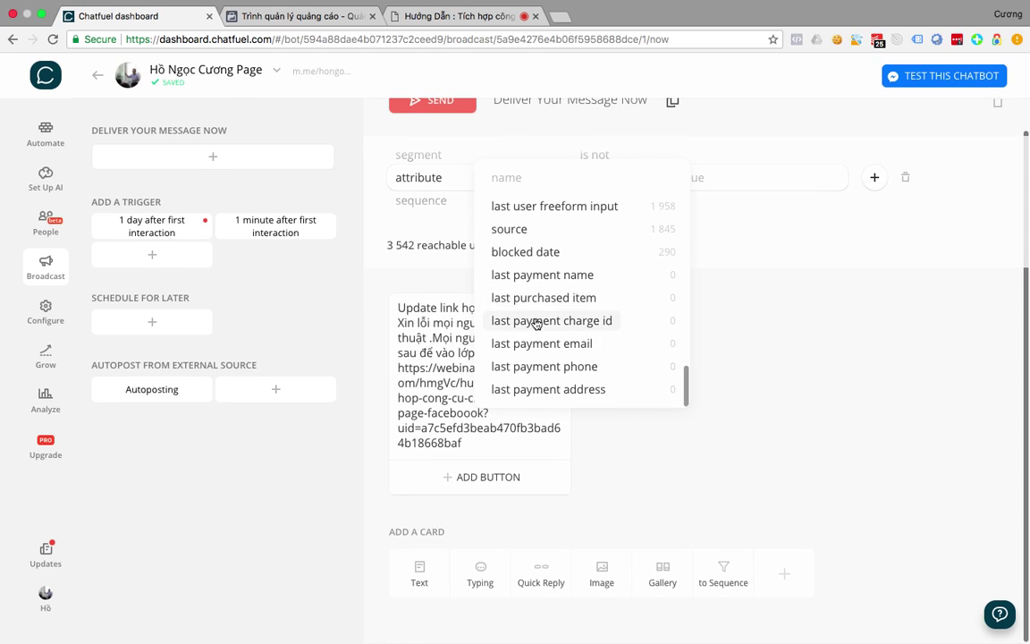
scroll(536, 325, up, 3)
scroll(536, 325, down, 3)
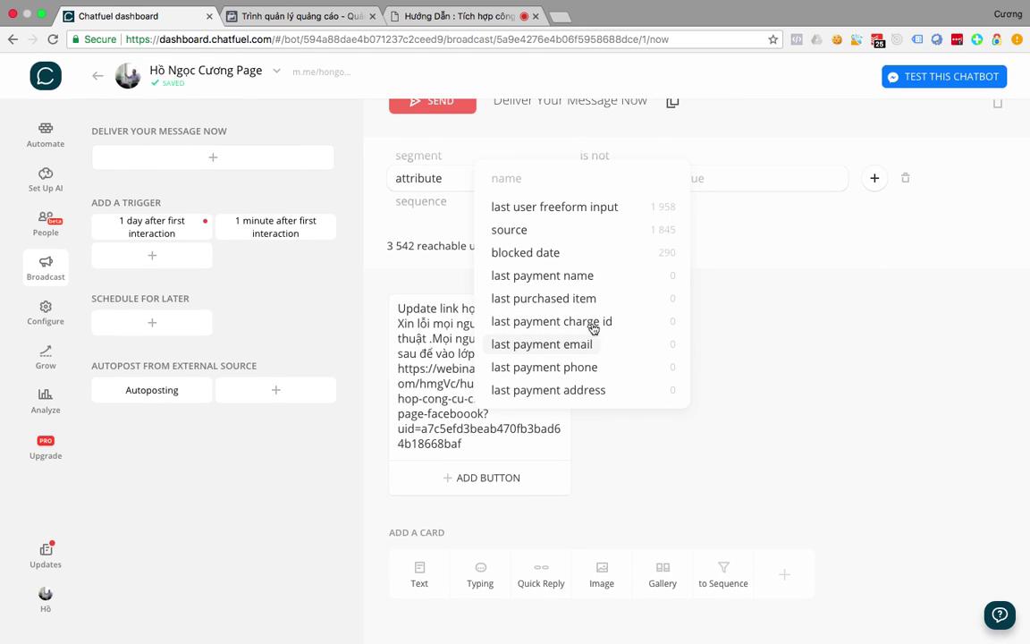
scroll(583, 254, up, 2)
scroll(583, 254, up, 3)
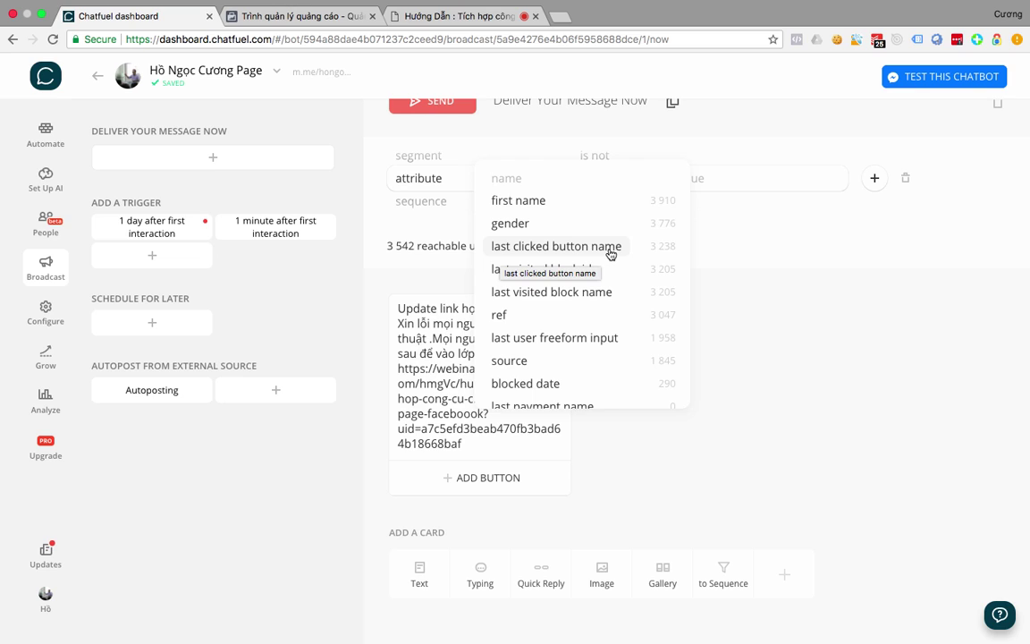
scroll(611, 255, up, 4)
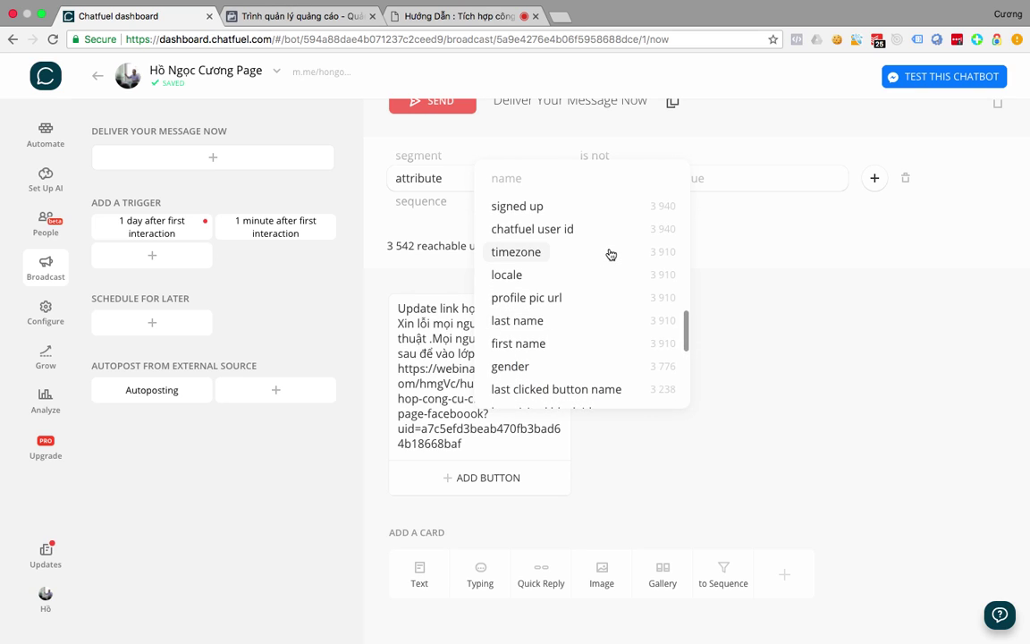
scroll(609, 253, up, 2)
scroll(609, 253, down, 5)
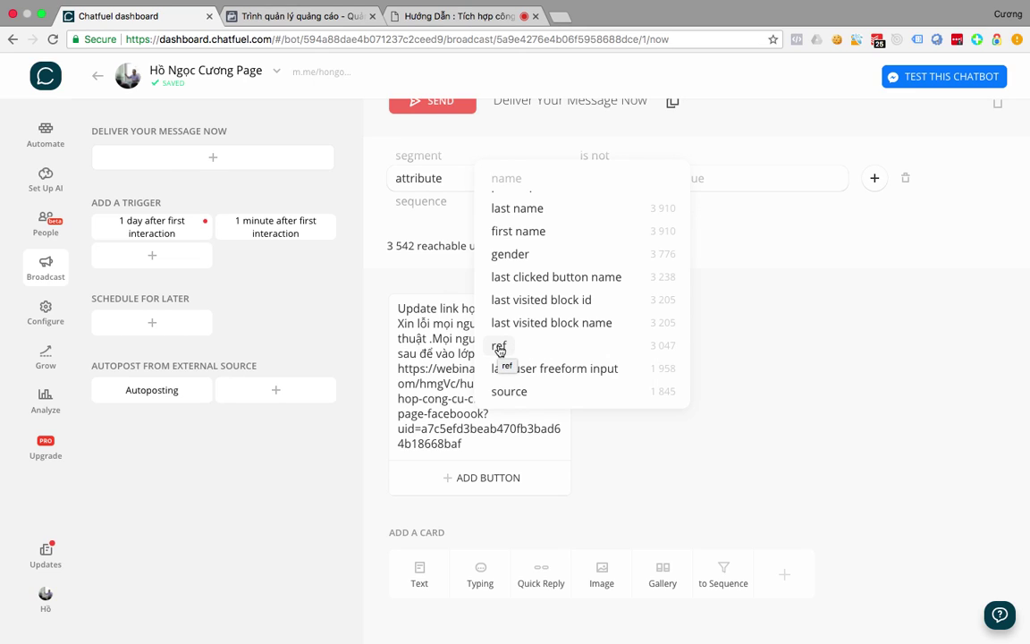
click(499, 348)
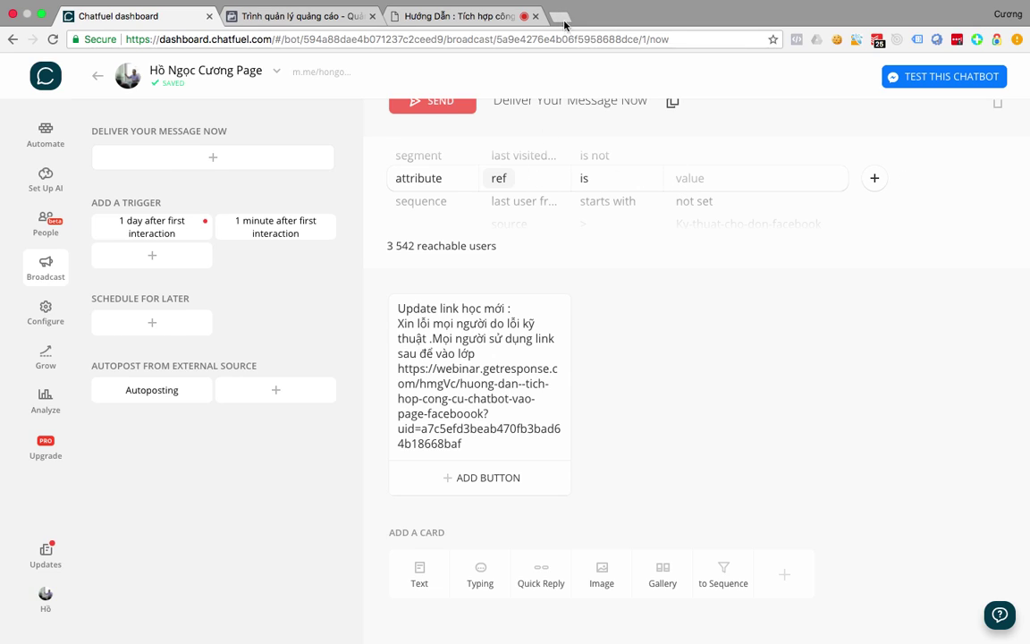
Browse the ref value list and search it for 'dk' entries.
click(704, 186)
scroll(713, 324, down, 10)
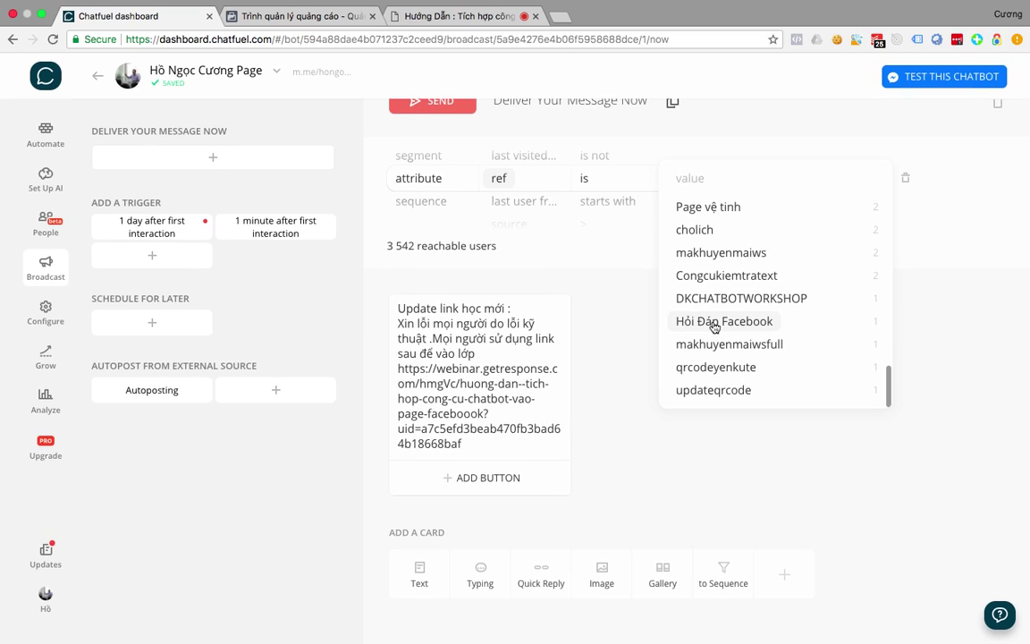
scroll(714, 327, up, 4)
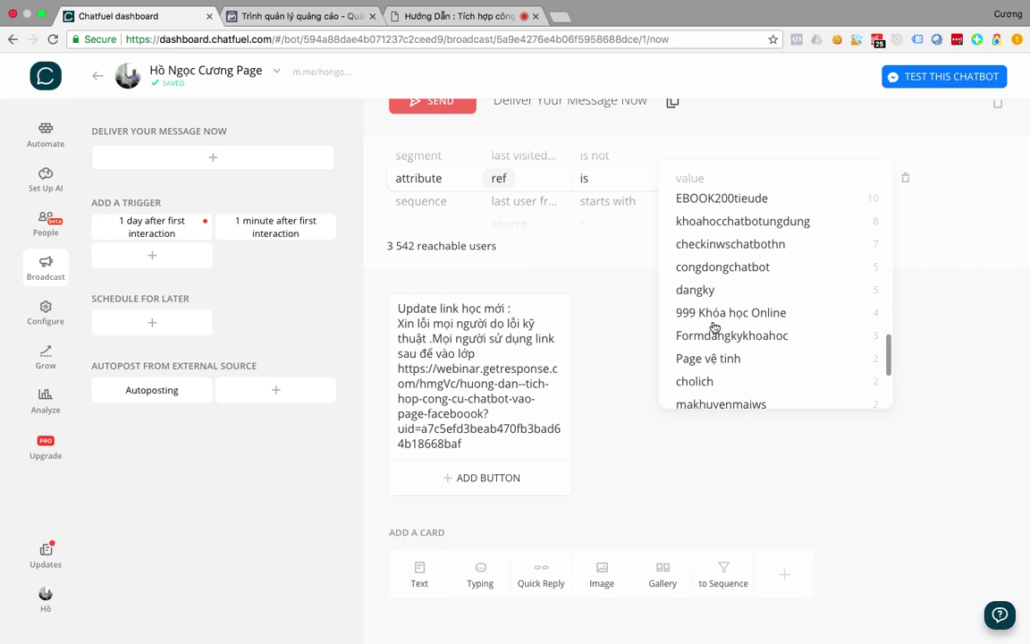
scroll(715, 327, up, 3)
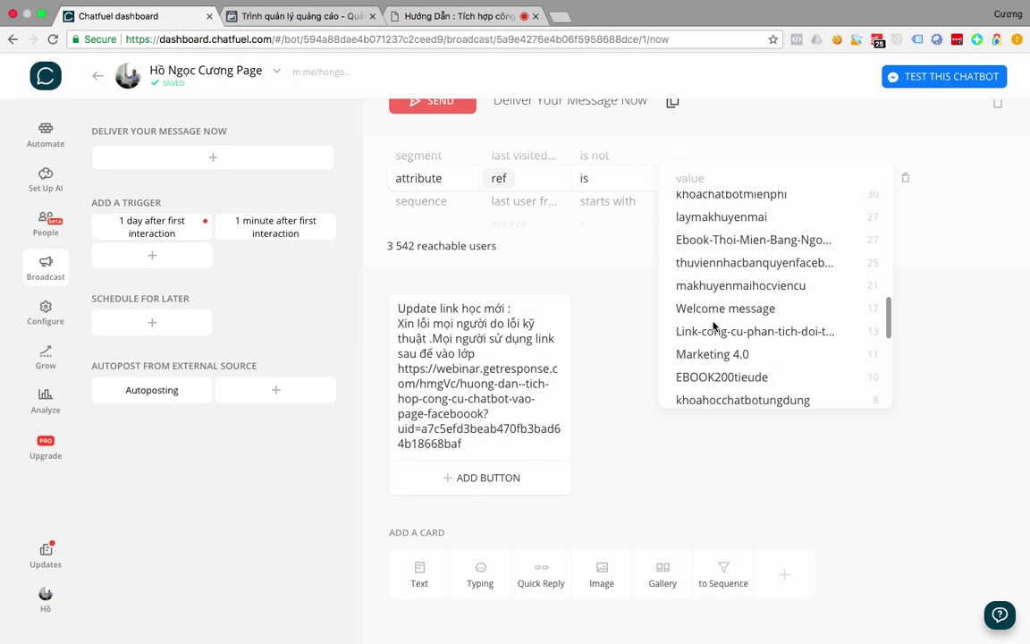
scroll(715, 328, up, 6)
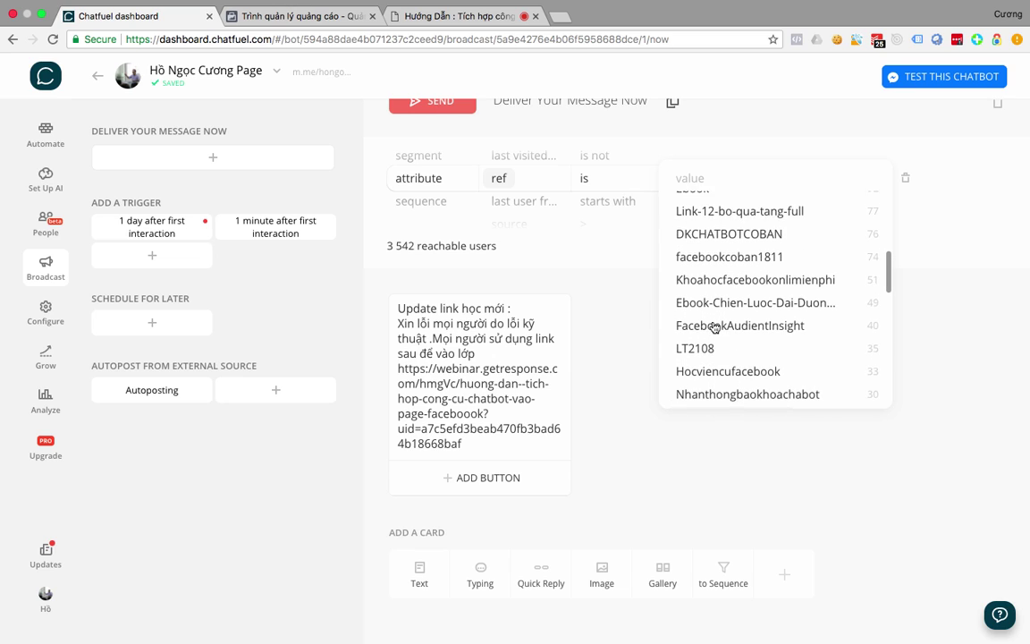
scroll(715, 327, up, 5)
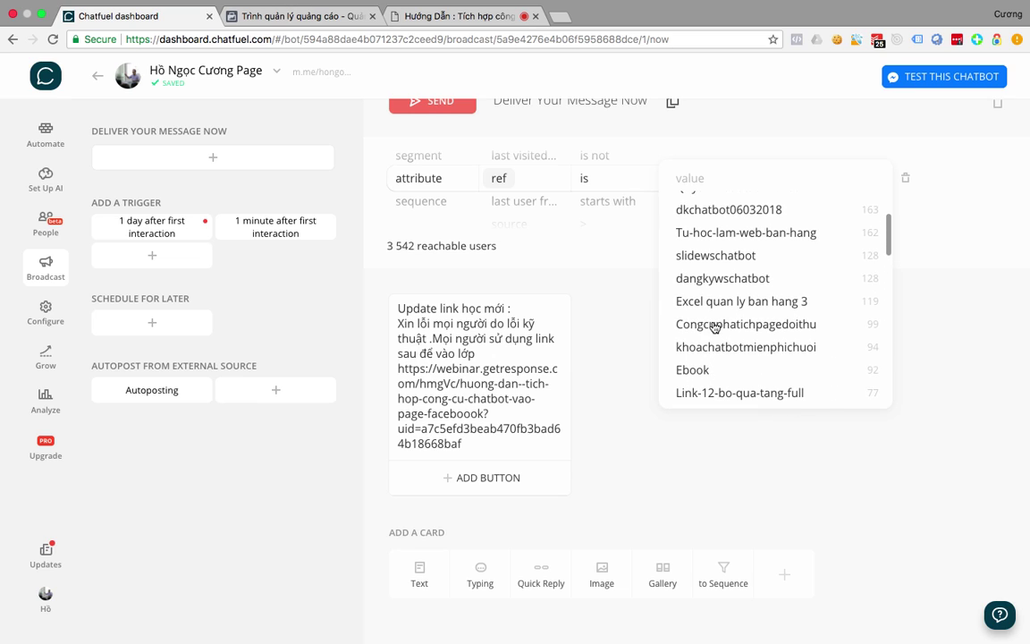
scroll(714, 328, up, 5)
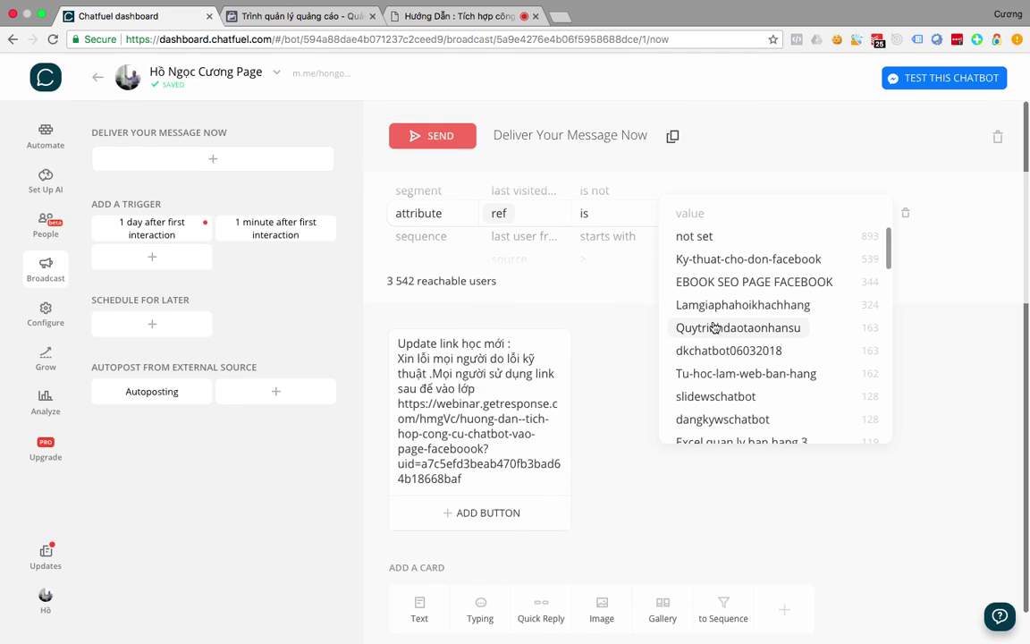
scroll(714, 327, down, 3)
text(d)
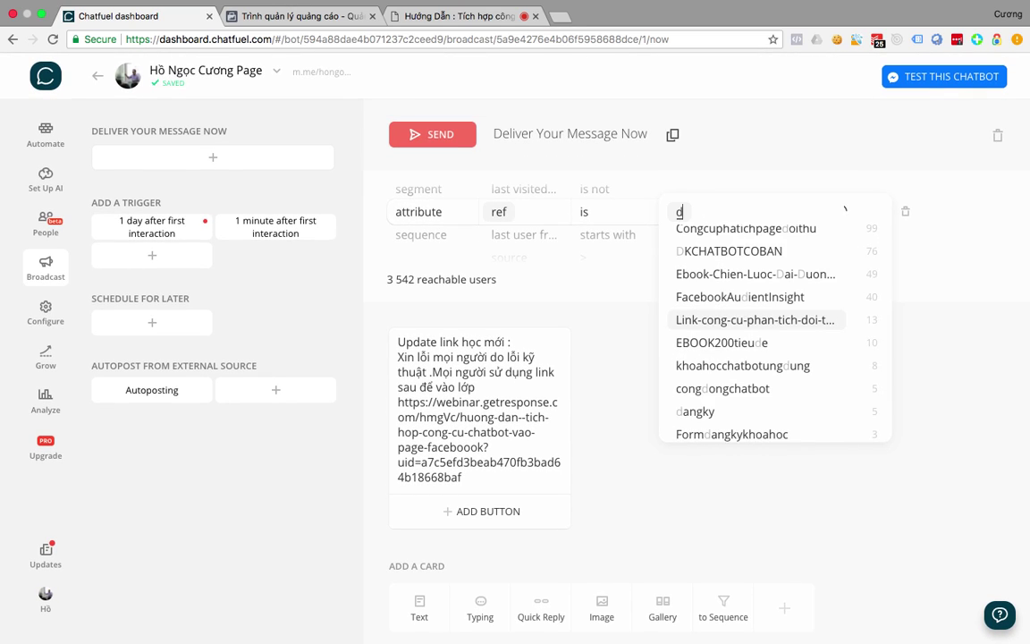
text(k)
key(Escape)
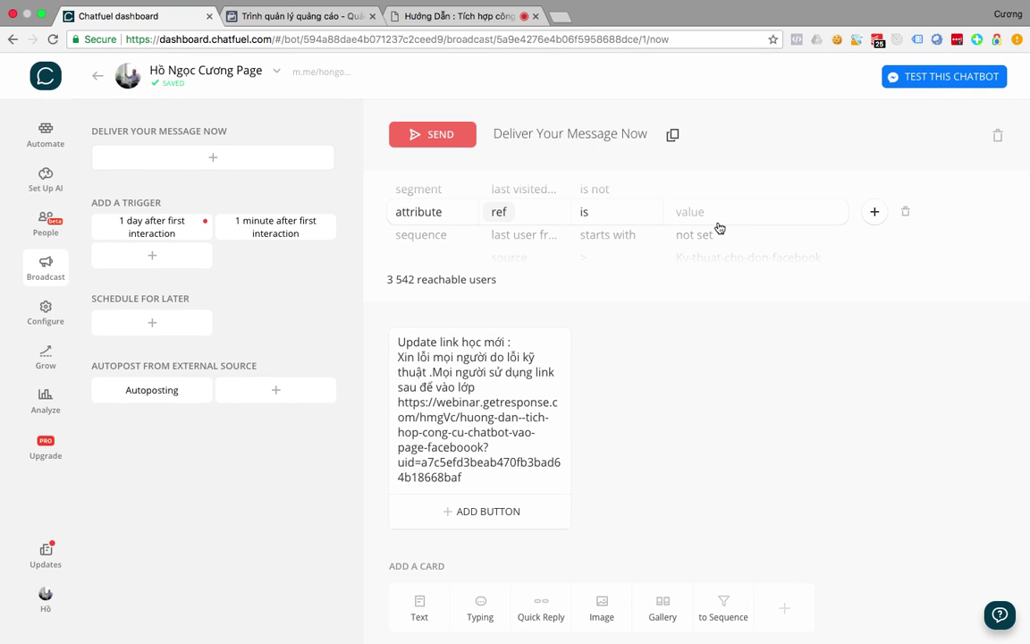
Select dkchatbot06032018 as the ref value, narrowing the audience to 164 users.
click(703, 218)
text(dkdk)
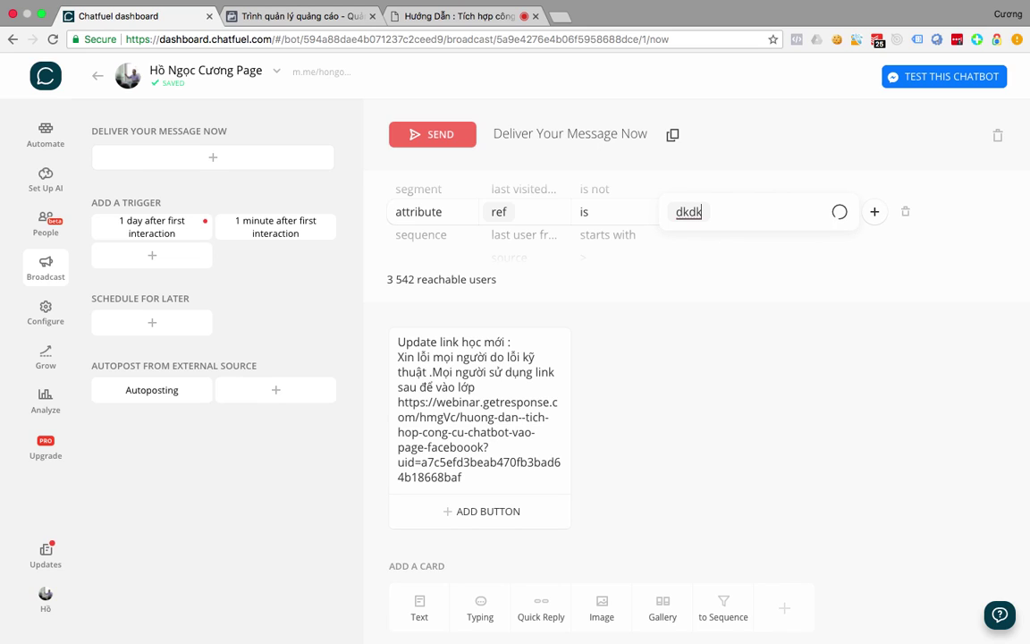
key(BackSpace)
key(BackSpace)
key(BackSpace)
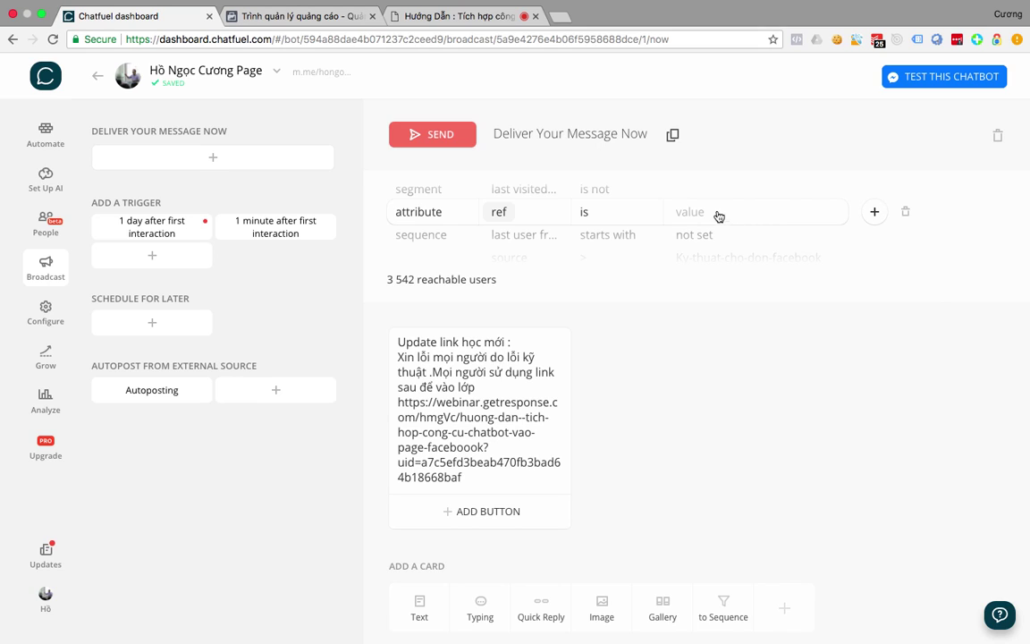
click(706, 214)
text(dkdk)
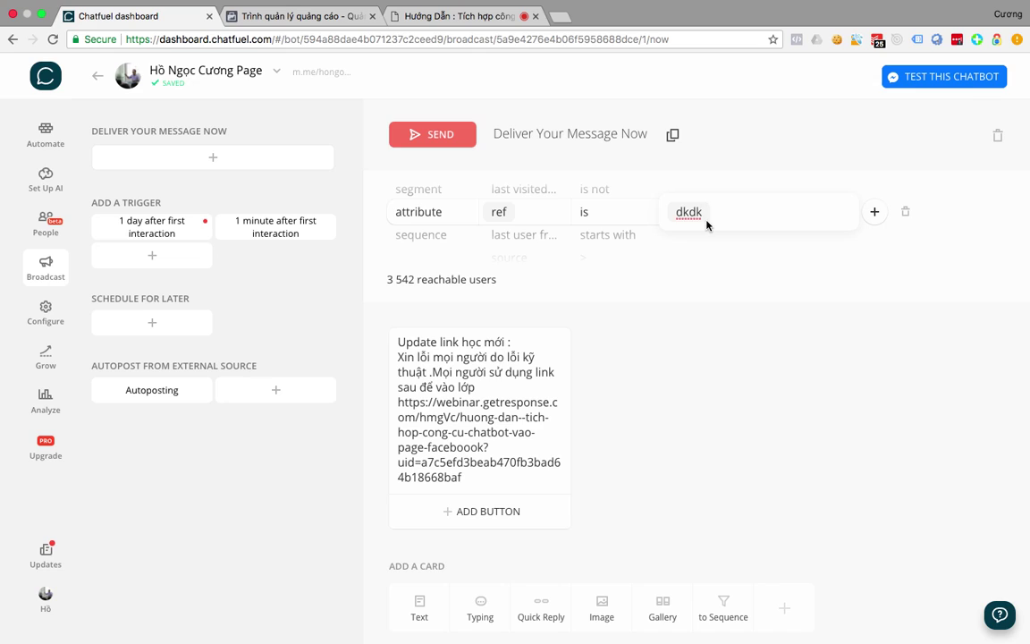
key(BackSpace)
key(BackSpace)
click(727, 238)
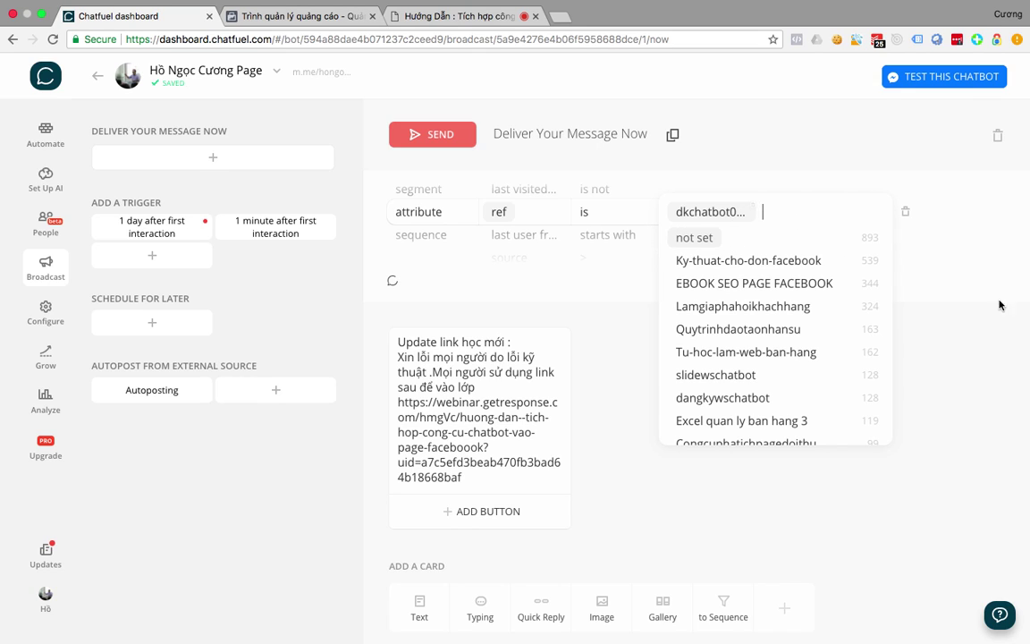
click(983, 329)
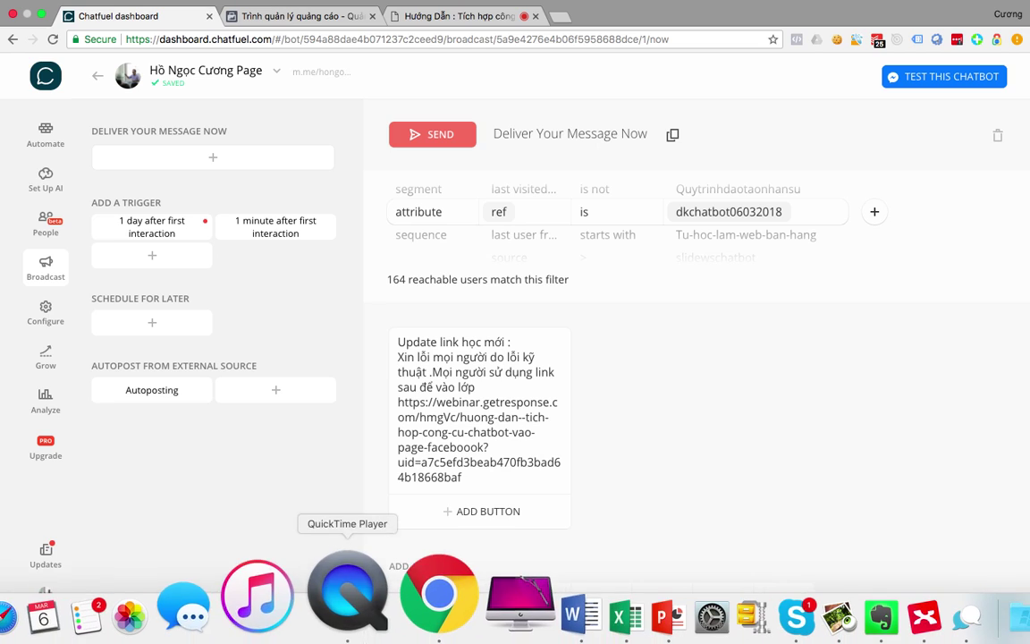
Switch among the open windows back to the full-screen Chatfuel browser.
click(379, 593)
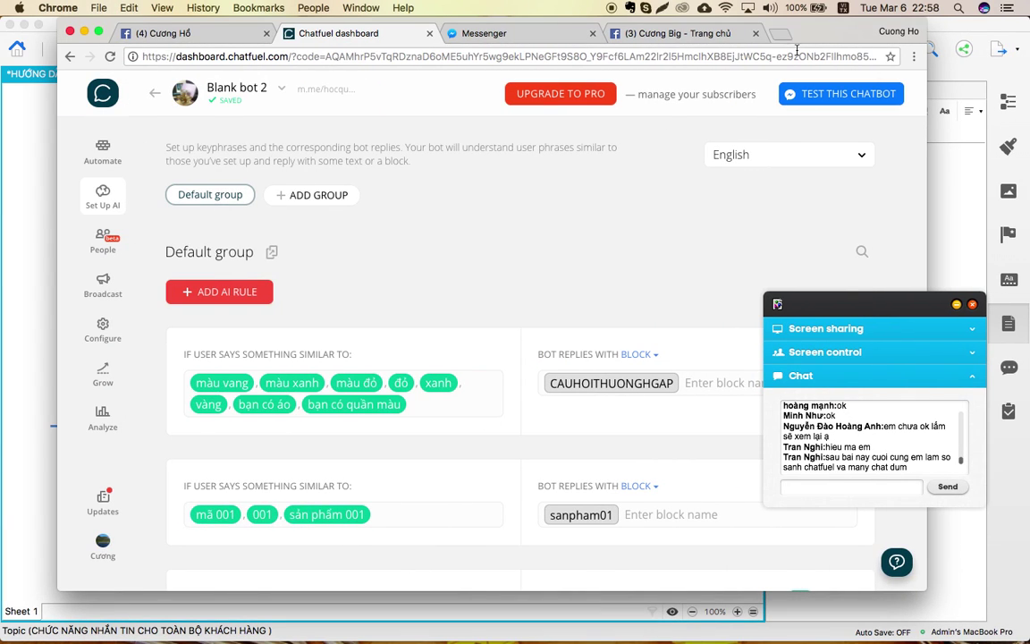
click(686, 34)
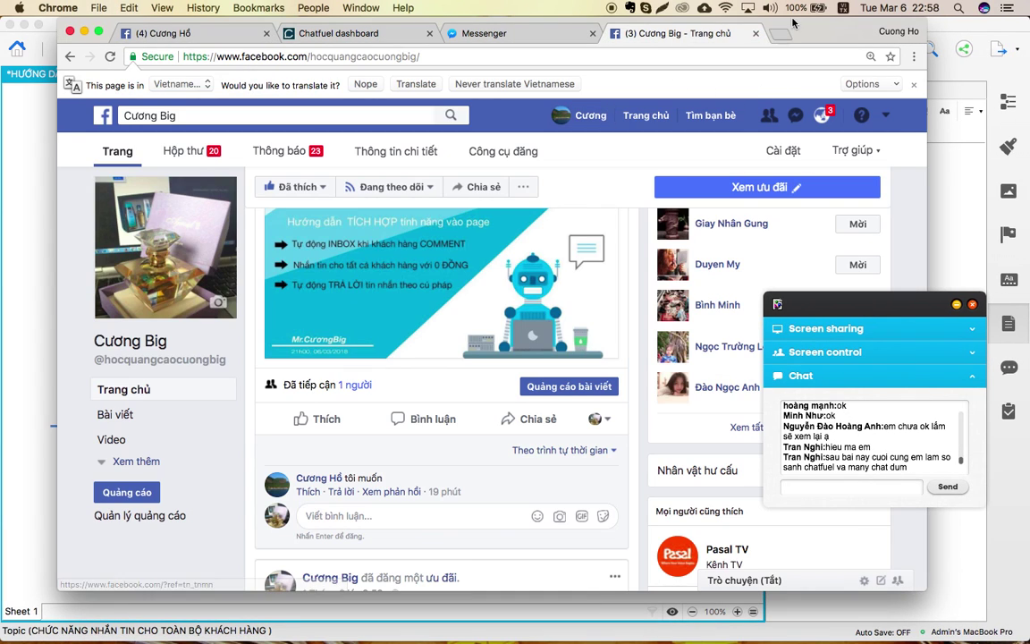
key(ctrl+Up)
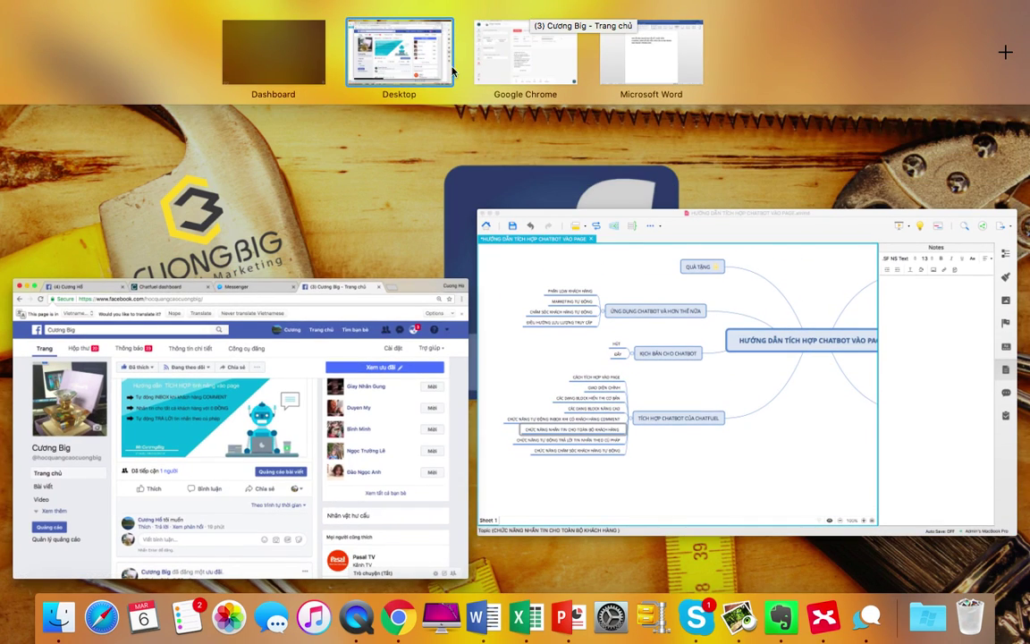
click(528, 75)
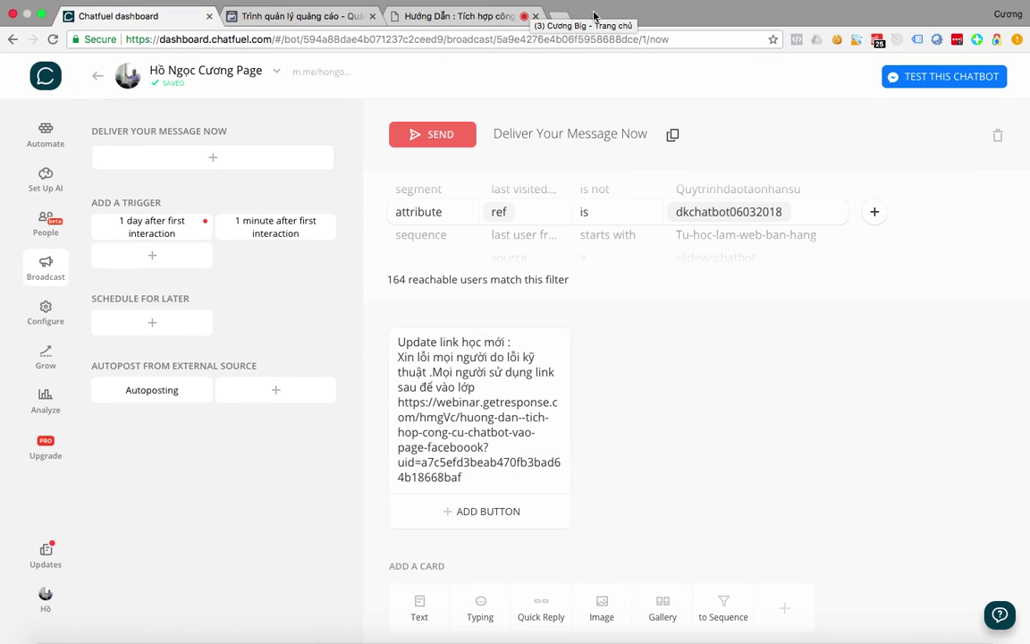
Load facebook.com in a new tab and expand the profile's CHATBOT post showing ref=dkchatbot06032018.
click(557, 16)
text(facebook.com)
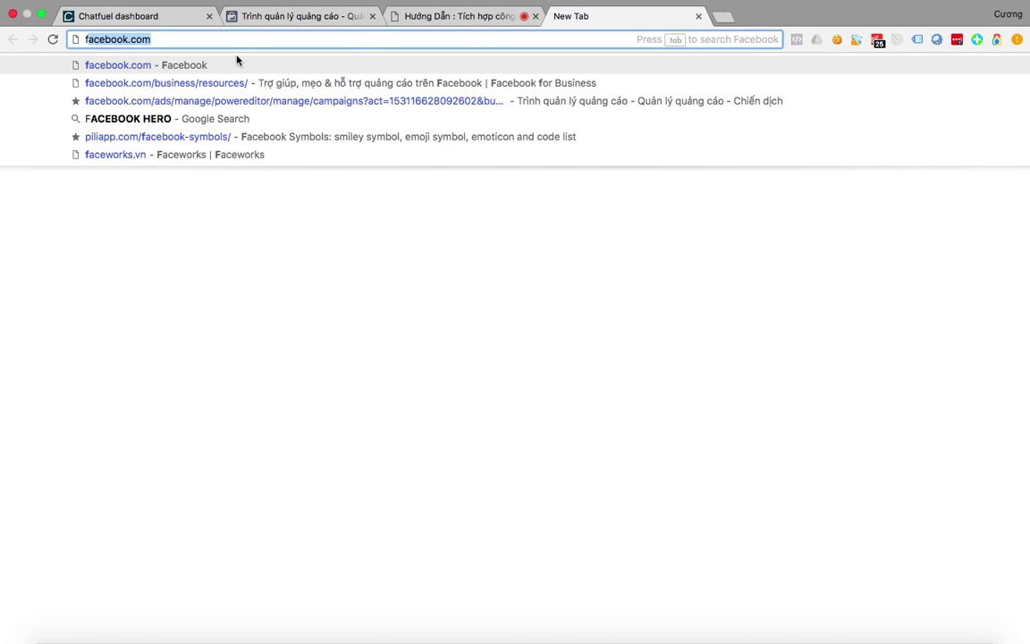
key(Return)
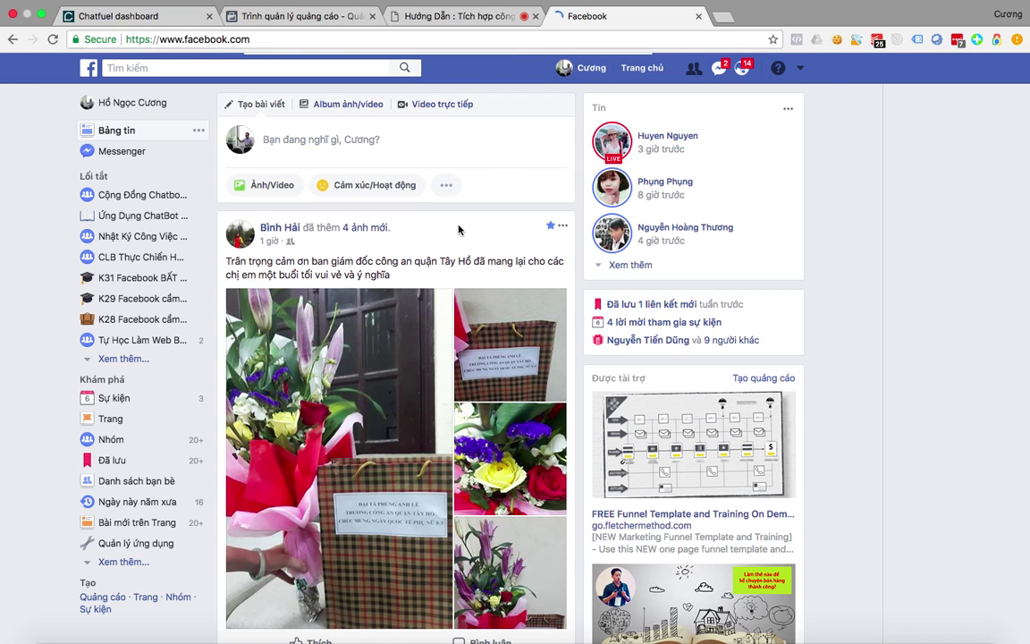
click(578, 72)
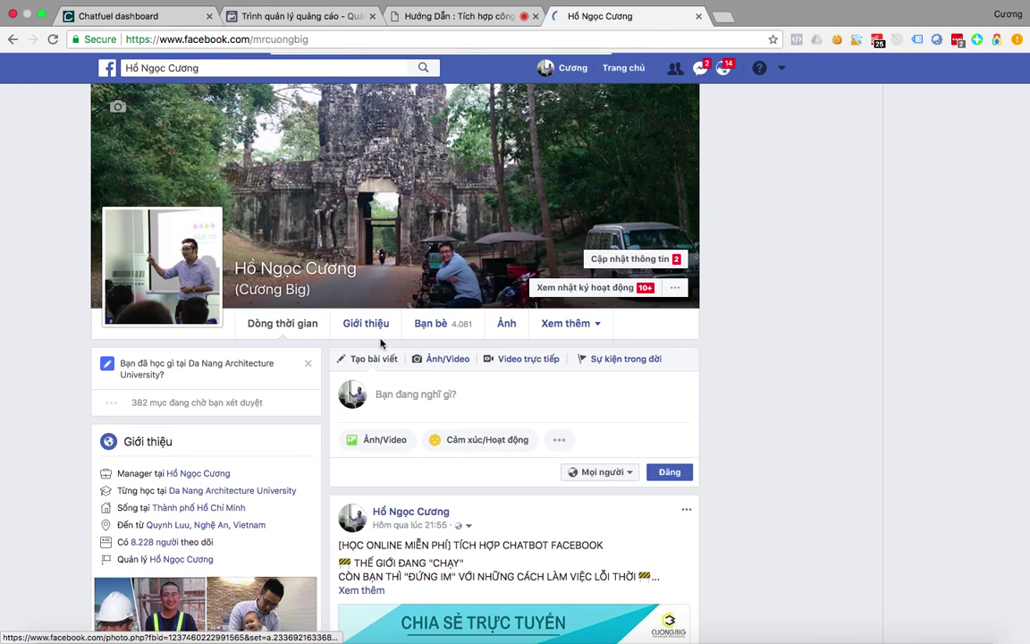
scroll(394, 342, down, 5)
click(361, 284)
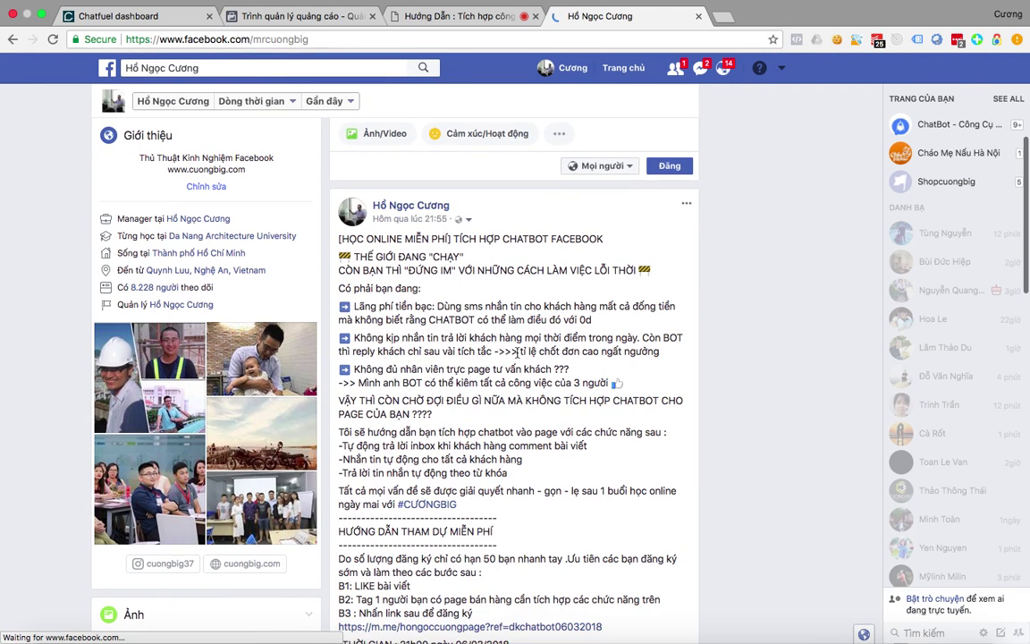
scroll(494, 426, down, 4)
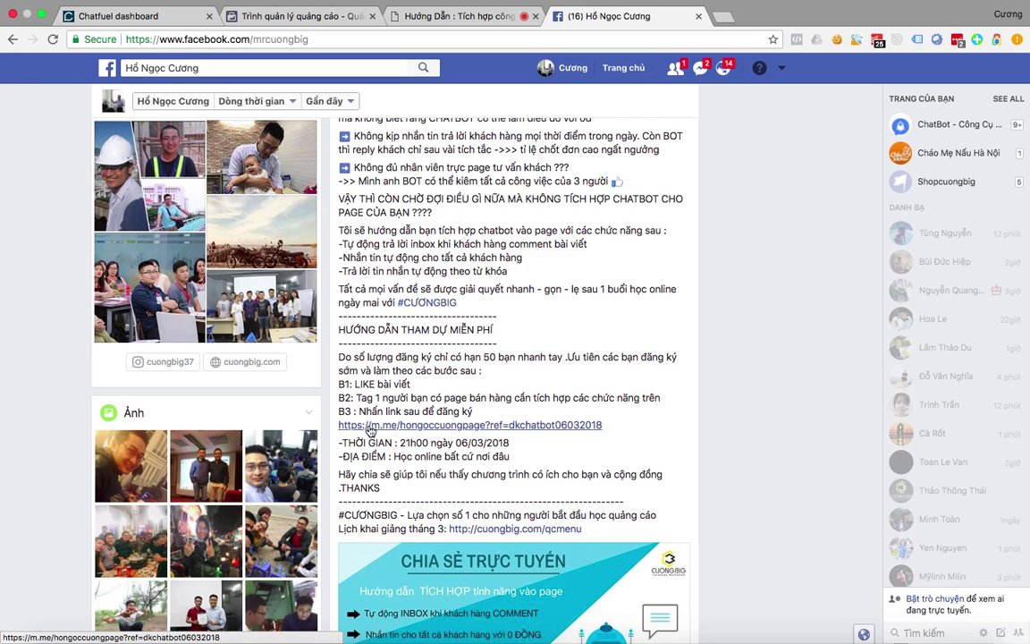
Return to Chatfuel and review sent broadcast stats, e.g. 05.03.2018 at 61% read, 13% clicked.
click(151, 19)
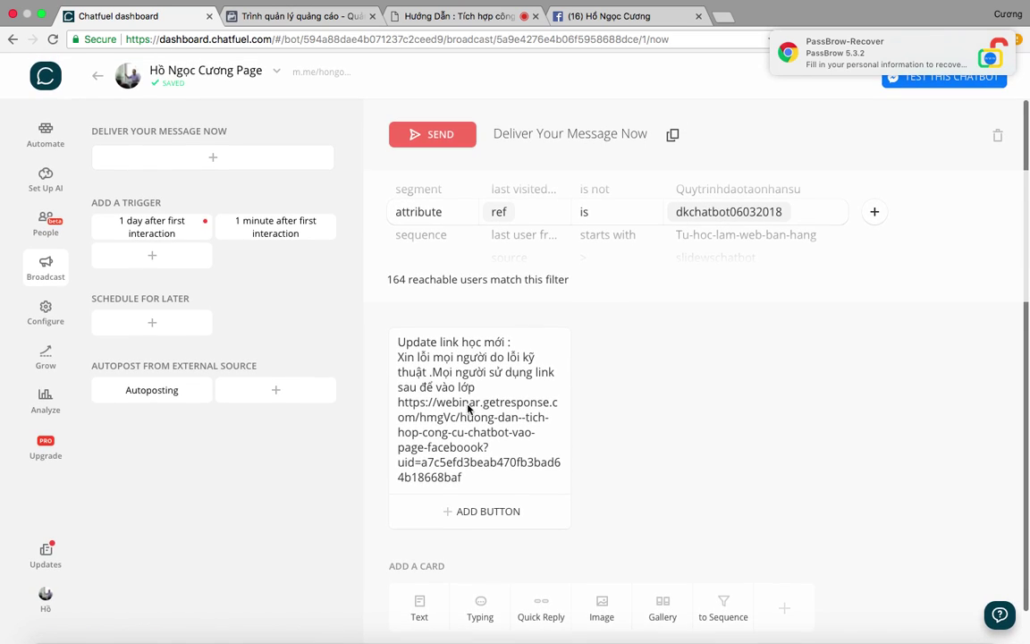
click(44, 270)
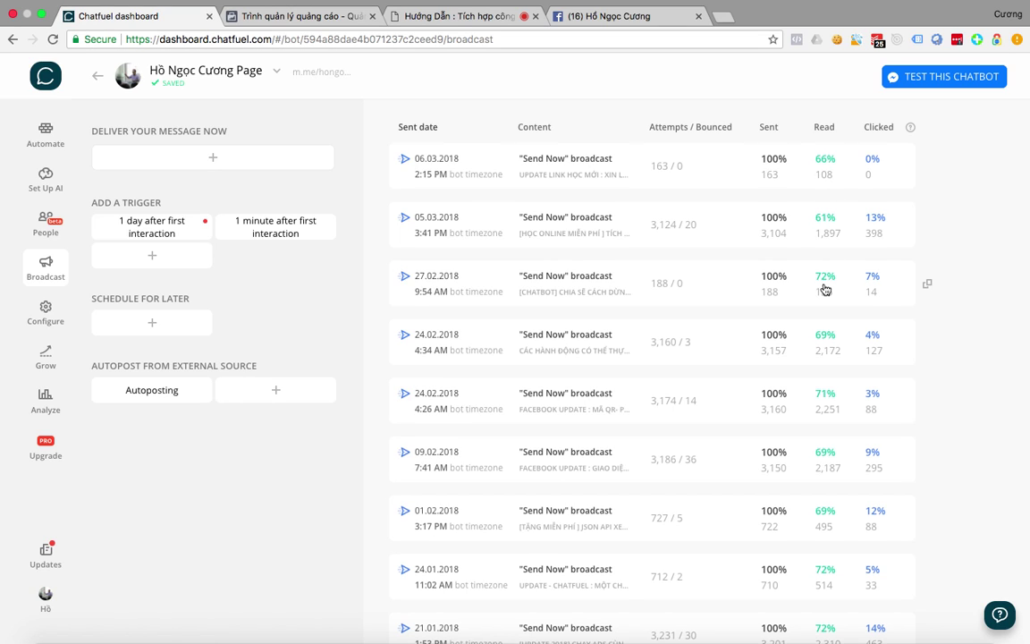
scroll(826, 286, down, 2)
scroll(826, 344, down, 5)
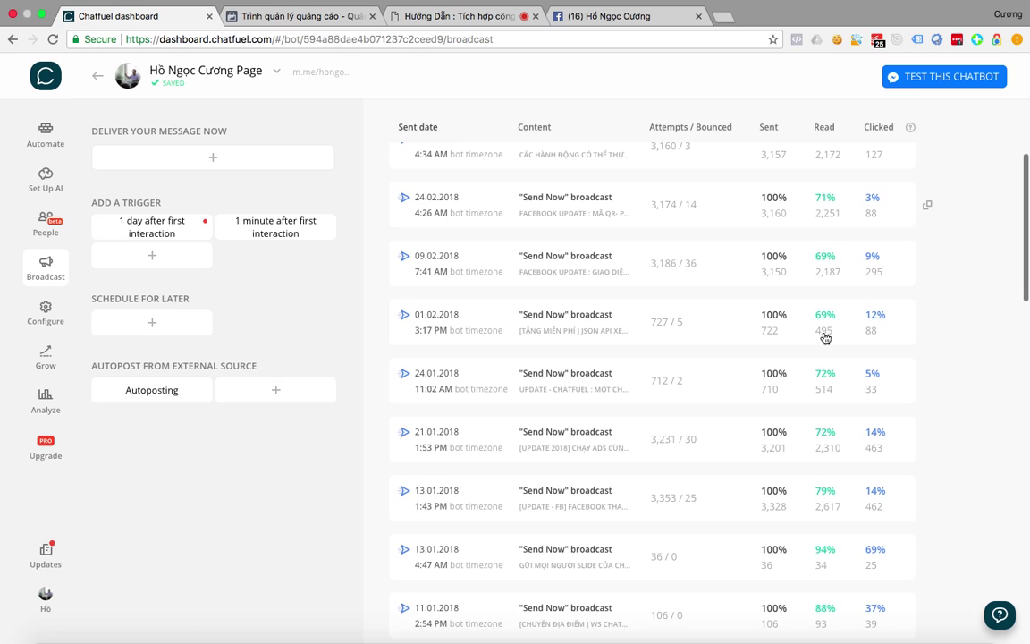
scroll(825, 337, down, 1)
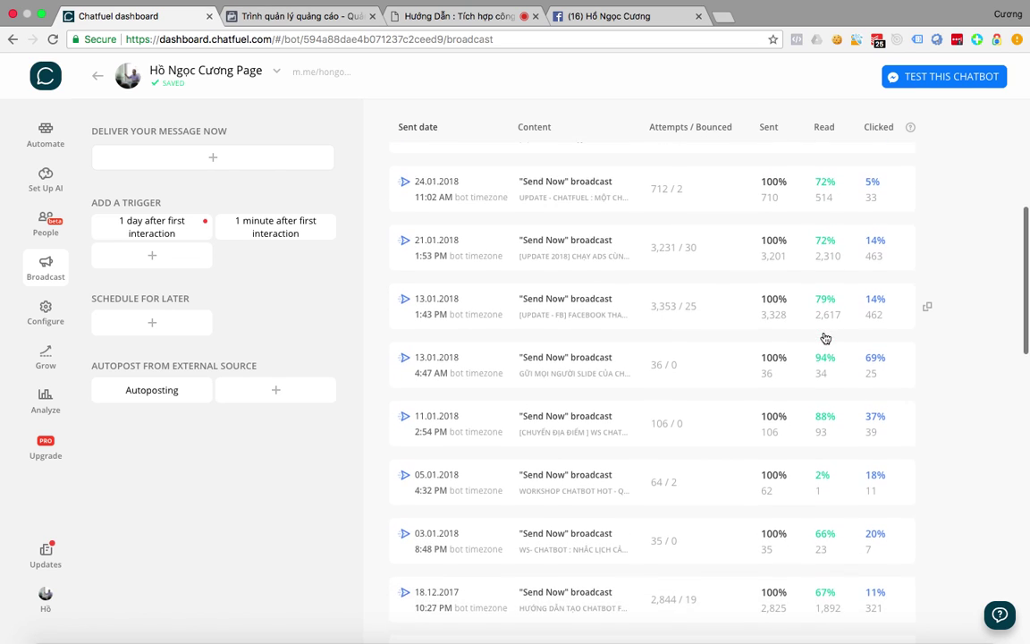
scroll(824, 338, down, 2)
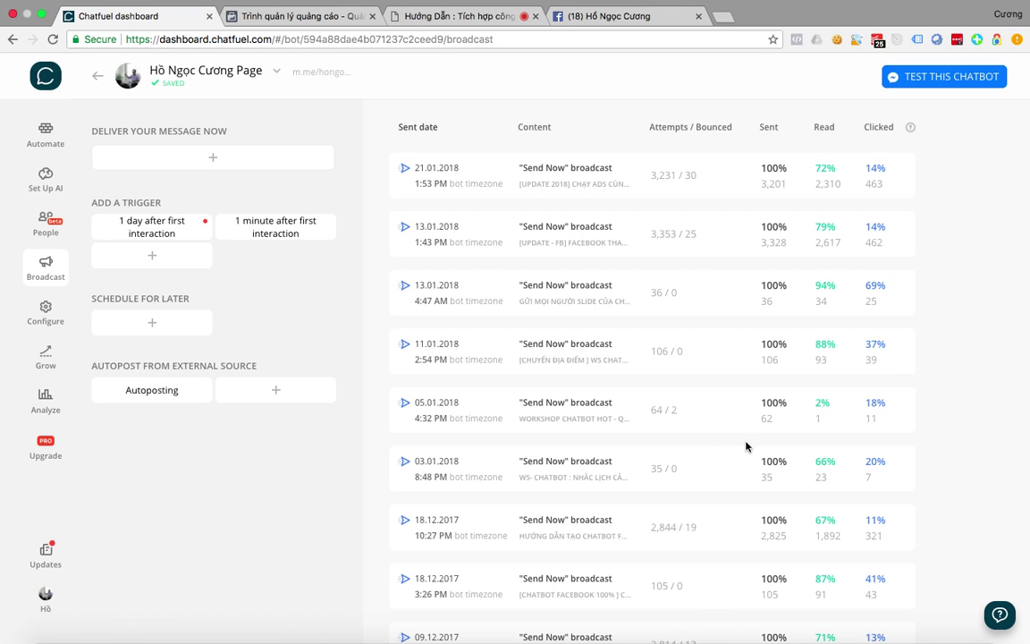
scroll(734, 446, down, 4)
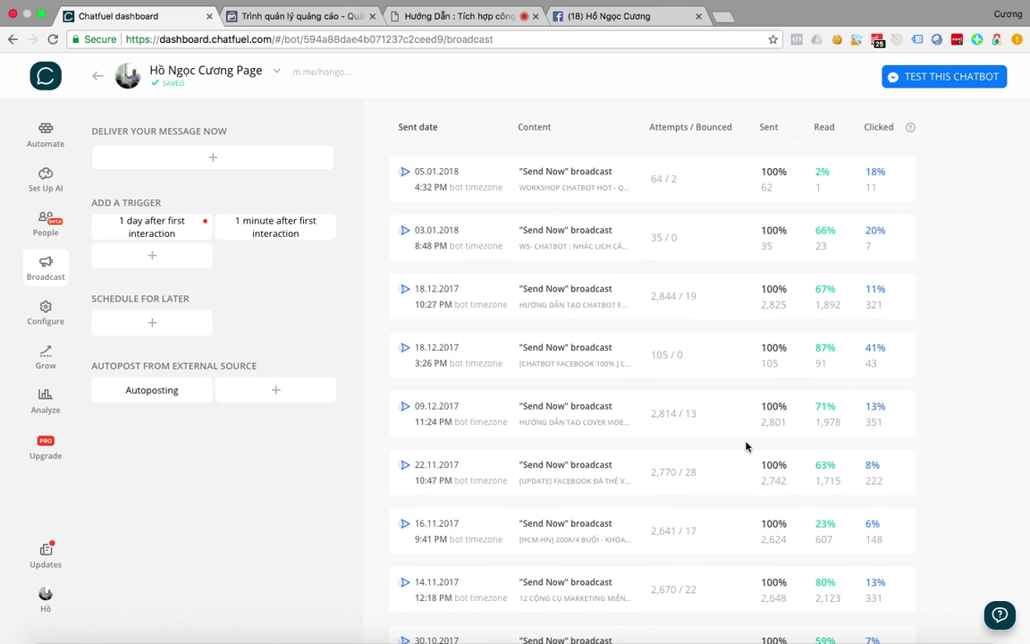
scroll(747, 445, down, 1)
scroll(833, 477, down, 3)
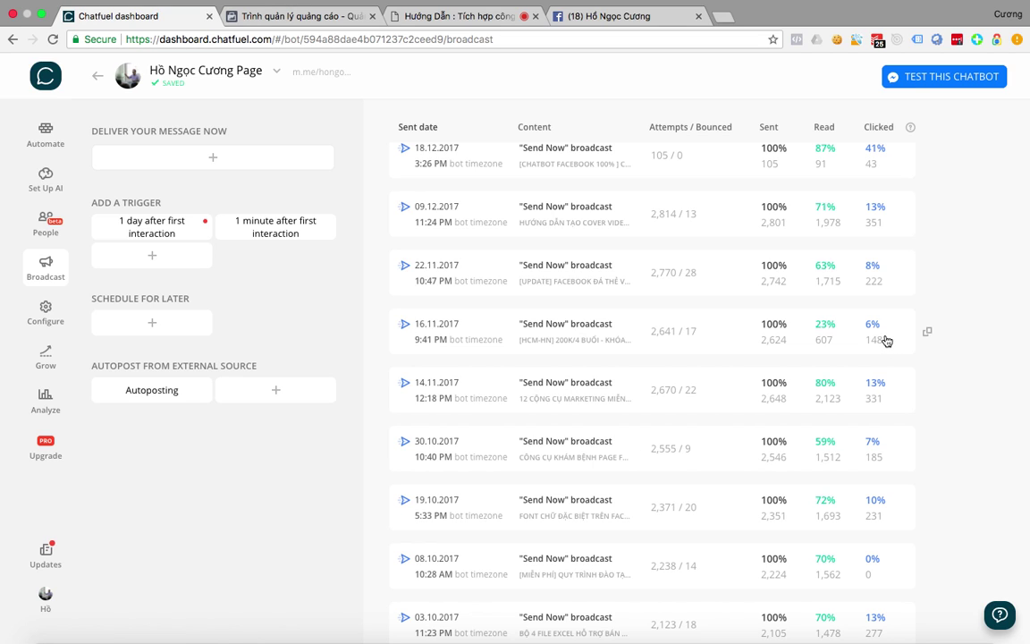
scroll(885, 340, up, 10)
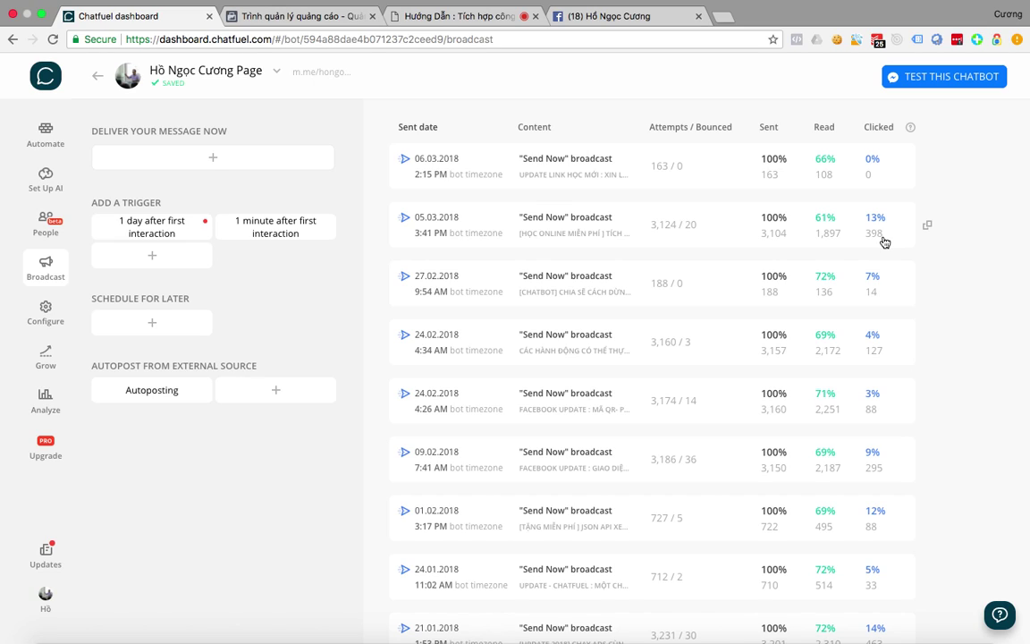
key(ctrl+Up)
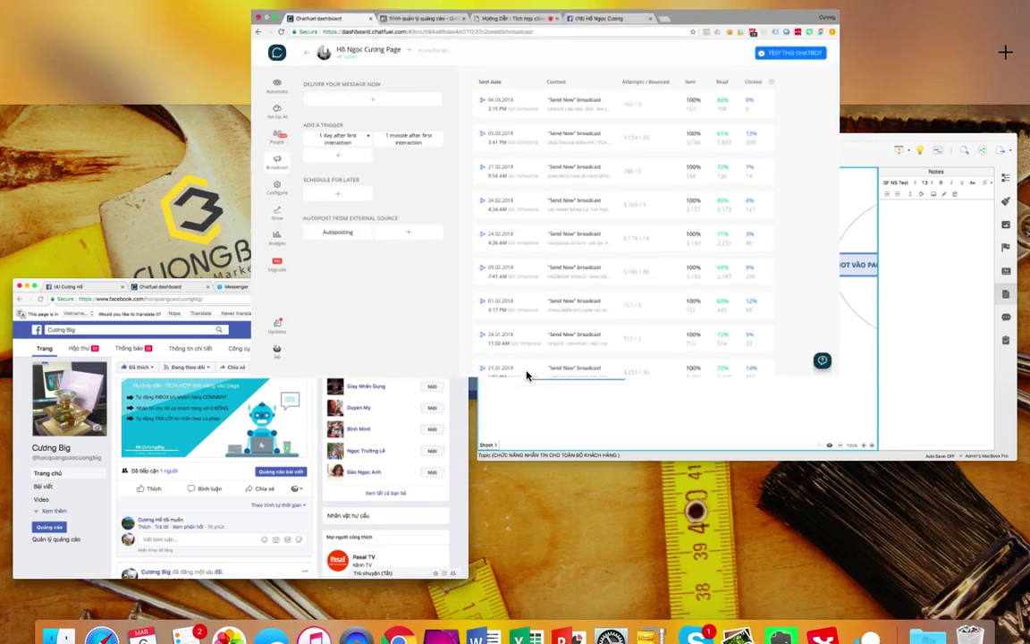
Bring the Cương Big Facebook page window forward and focus the webinar chat reply box.
click(390, 464)
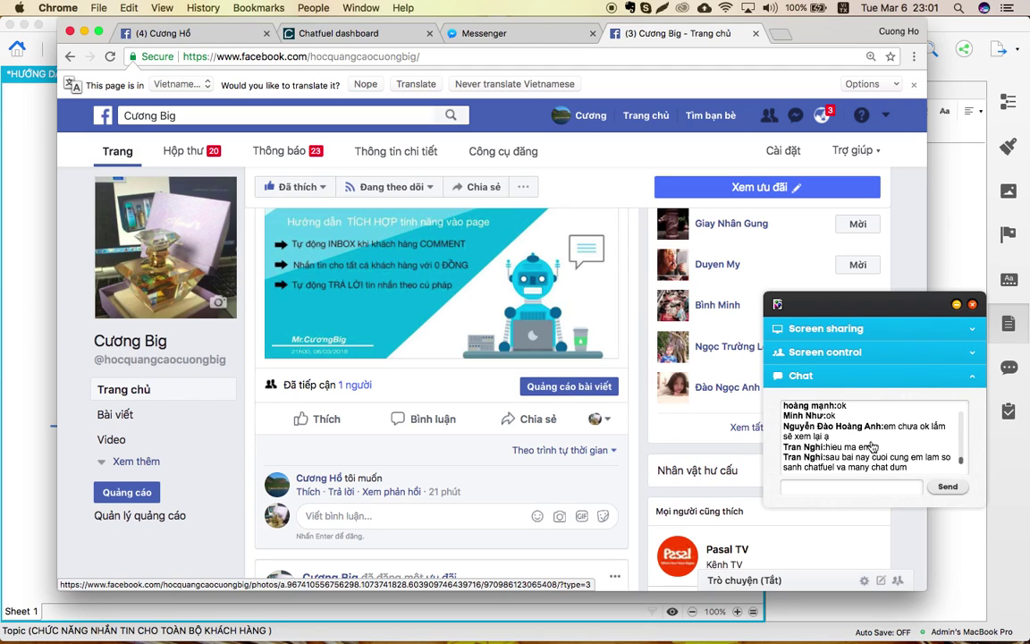
click(803, 492)
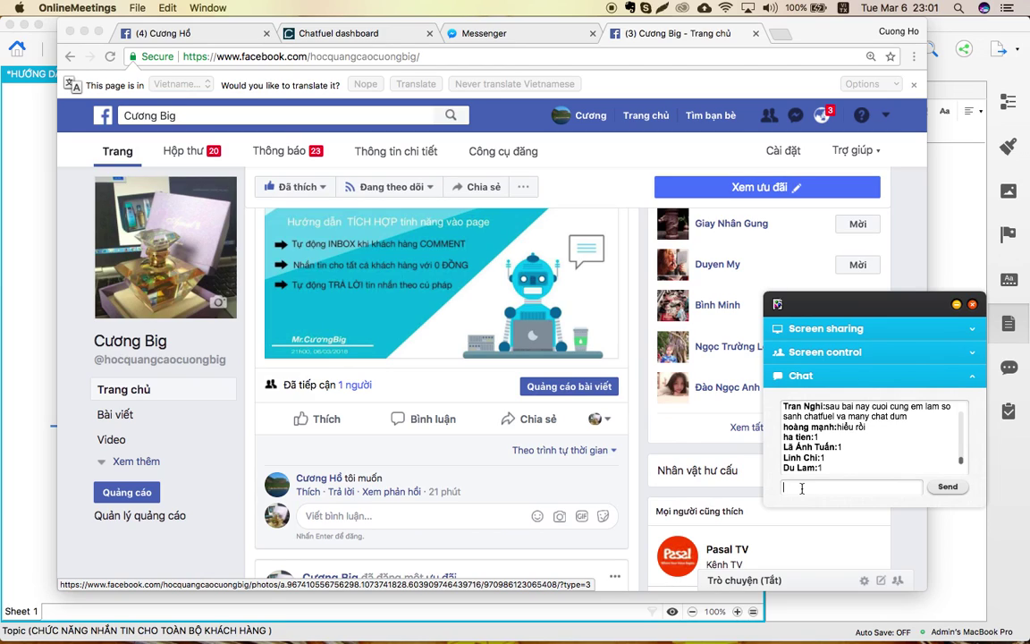
key(ctrl+Up)
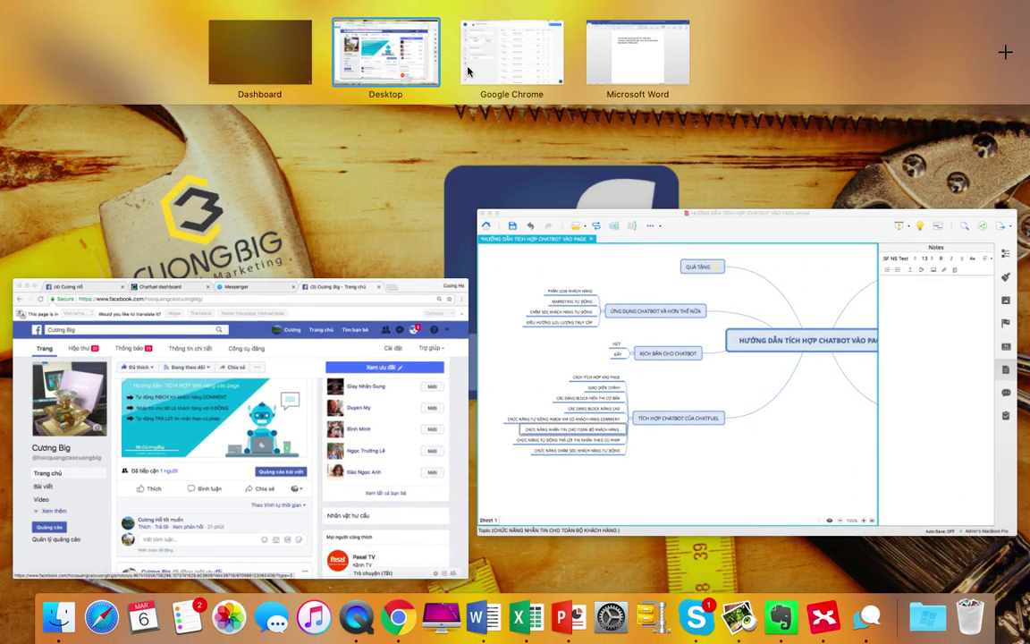
Duplicate the 05.03.2018 free online class broadcast and inspect its first filter's attributes.
click(512, 54)
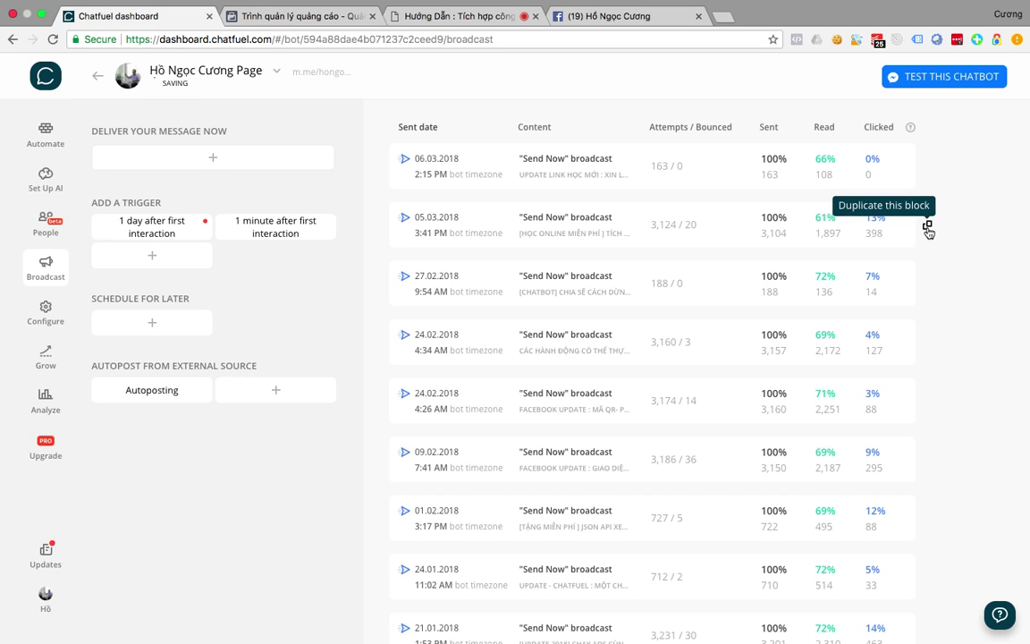
click(929, 228)
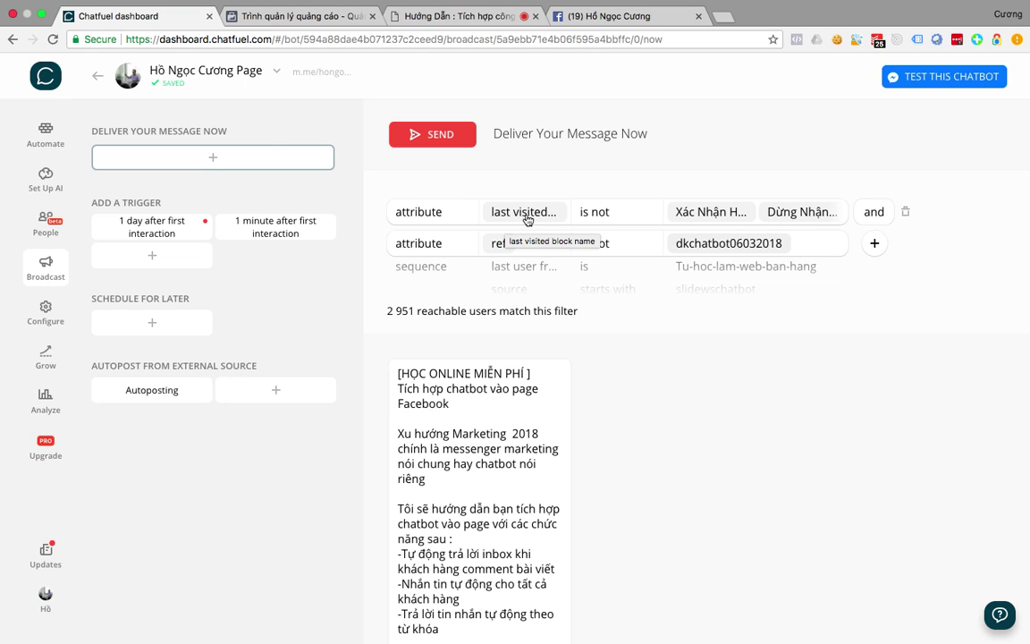
click(524, 214)
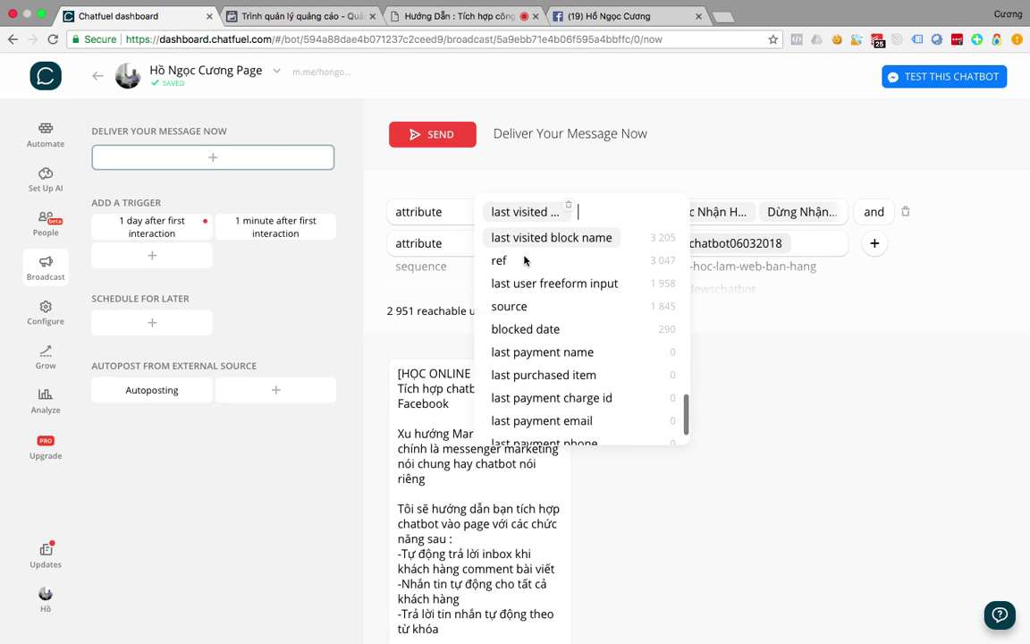
scroll(580, 268, down, 1)
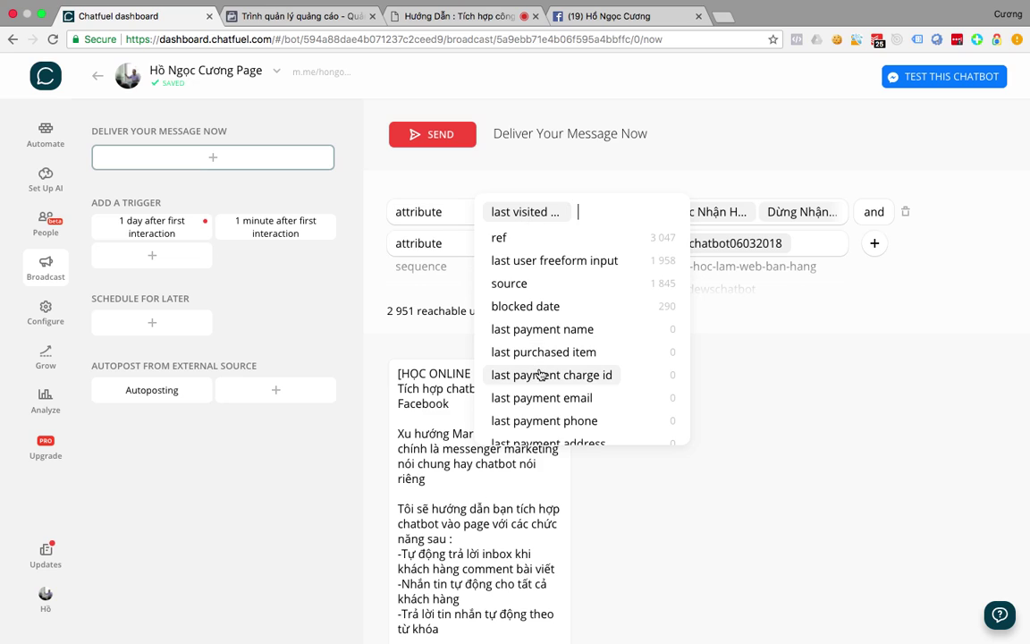
scroll(542, 374, down, 2)
scroll(586, 223, up, 5)
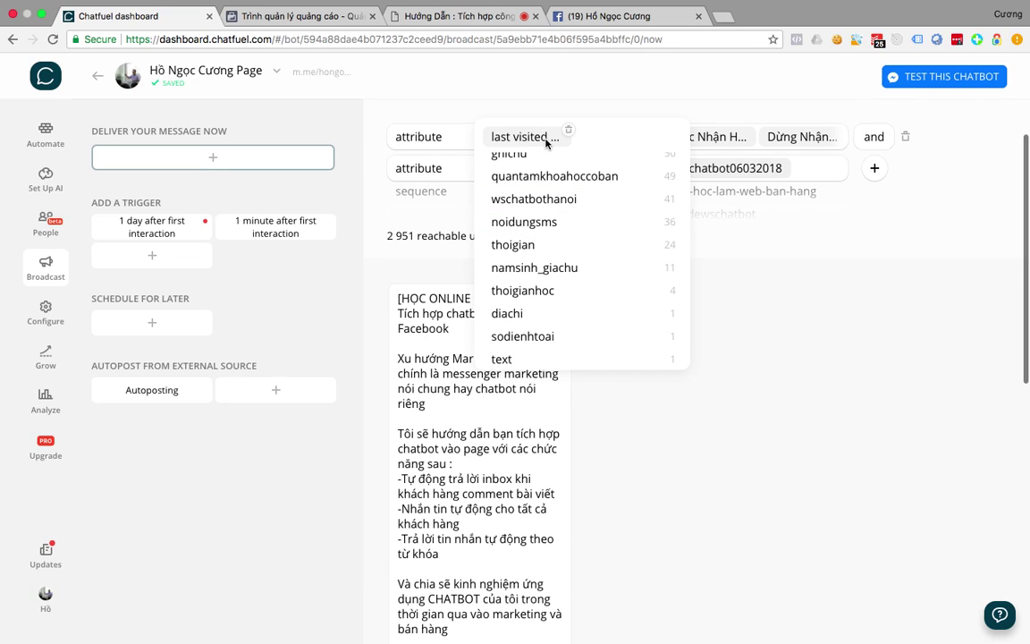
click(842, 315)
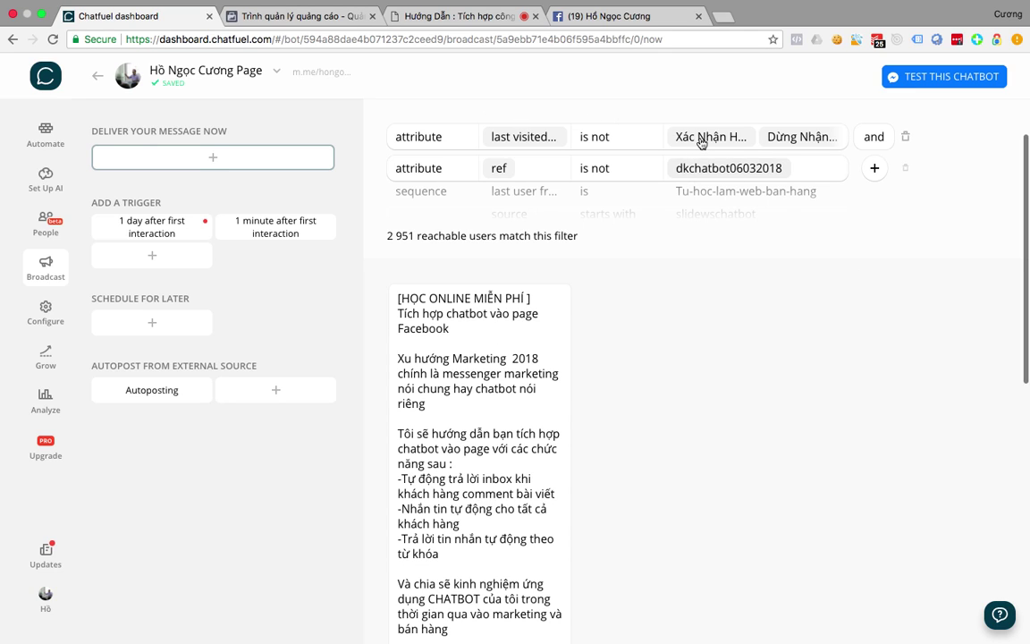
scroll(655, 143, up, 1)
scroll(654, 144, up, 2)
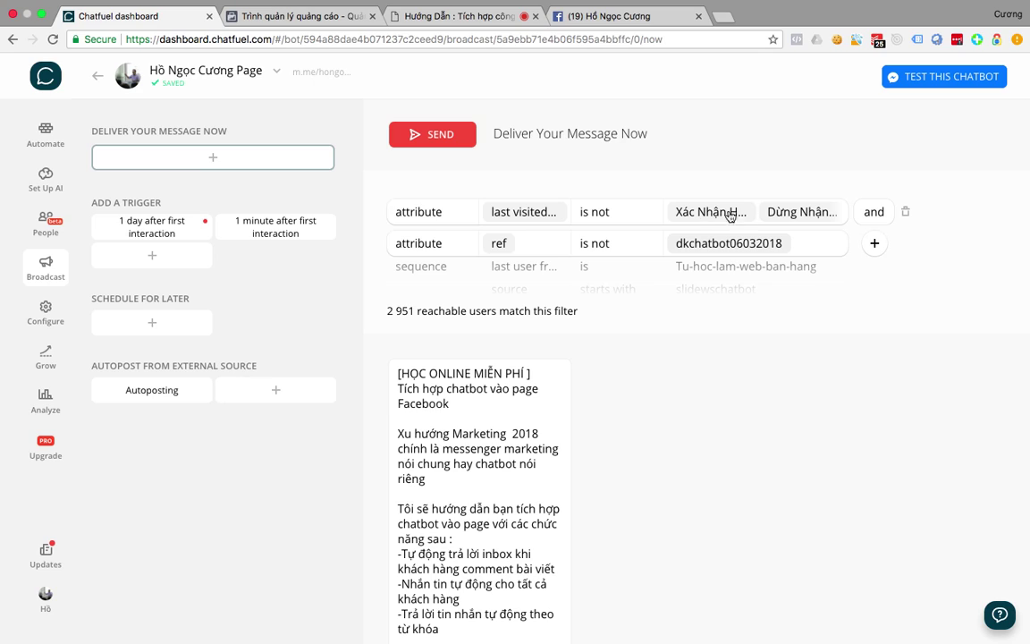
Make the filter ref is not dkchatbot06032018 and remove the last-visited-block filter row.
click(650, 214)
click(598, 215)
scroll(392, 332, down, 1)
drag(387, 286, 414, 286)
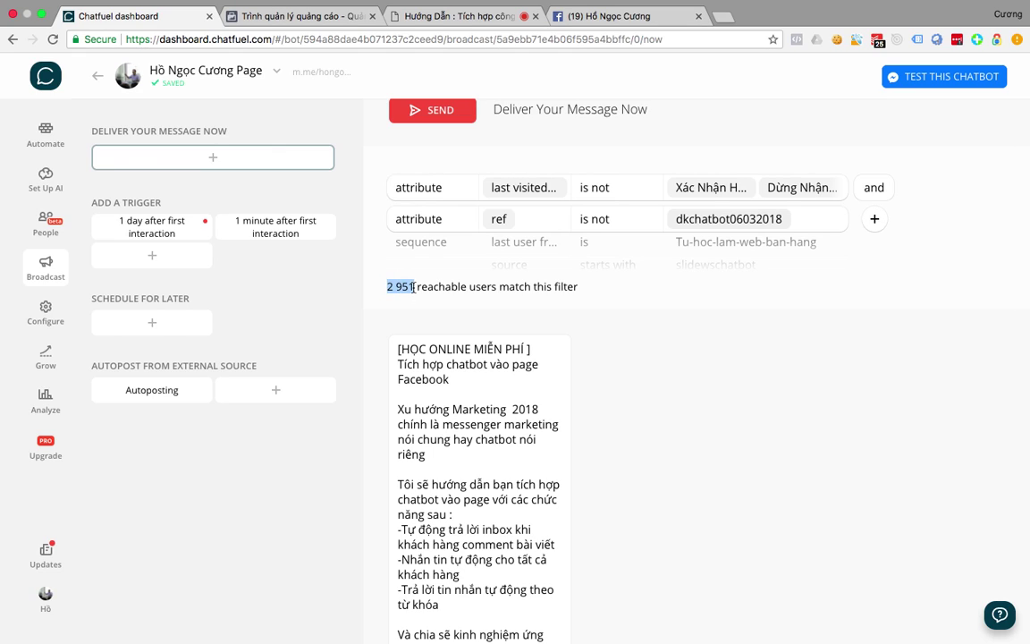
mouse_move(842, 193)
click(905, 190)
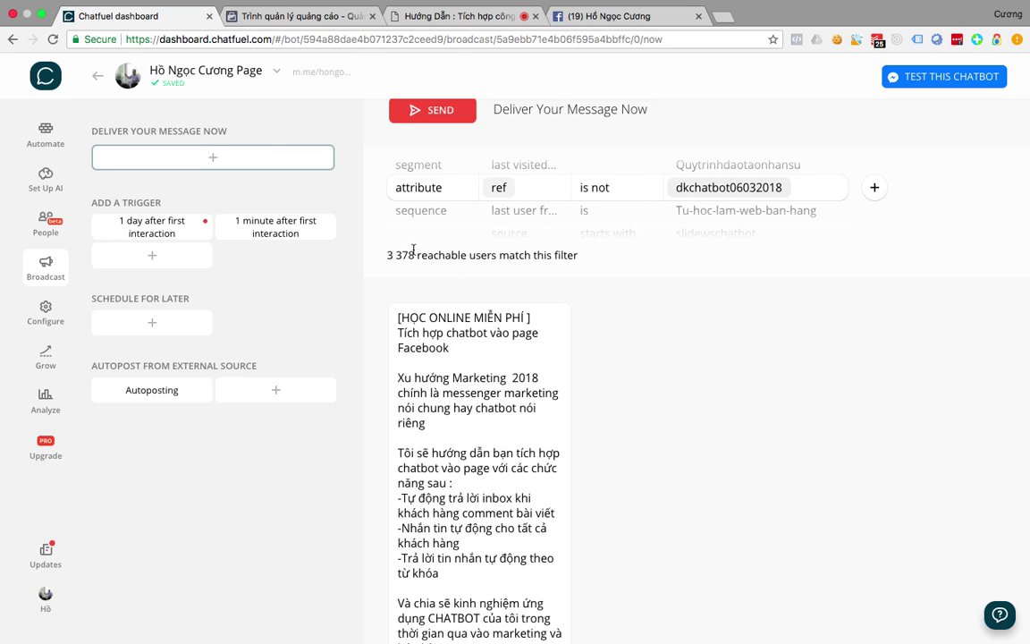
scroll(426, 256, up, 1)
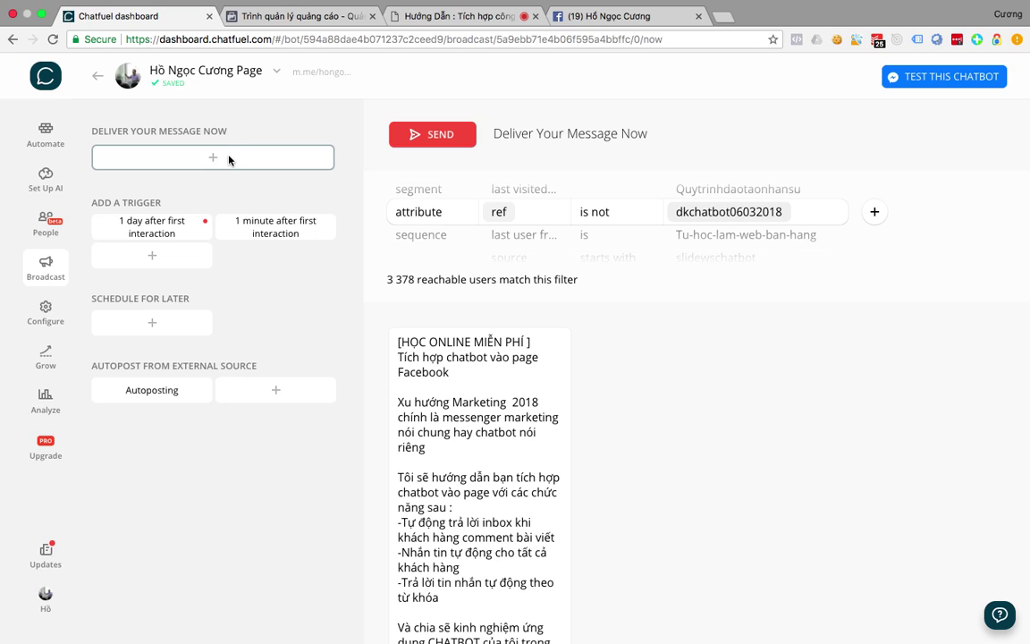
click(53, 265)
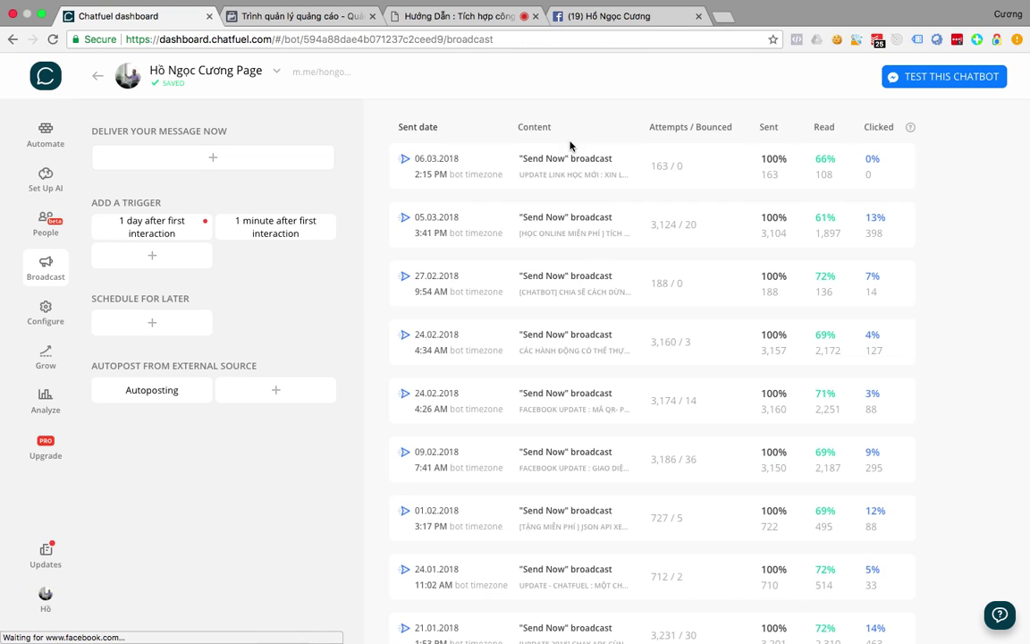
Replace the ref attribute in the 06.03.2018 broadcast filter with last visited block name.
click(528, 186)
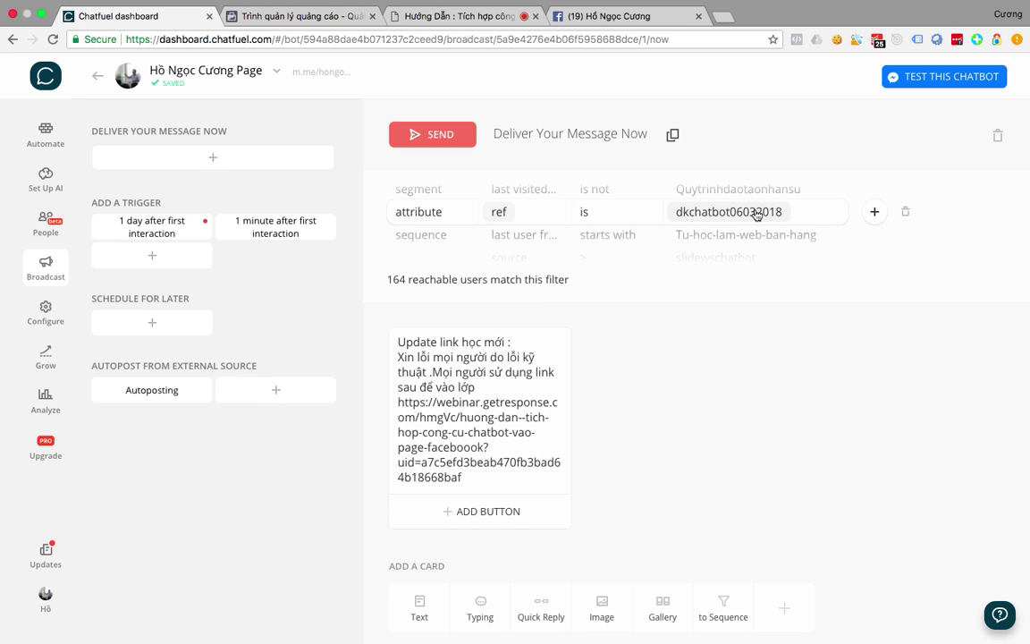
click(519, 218)
scroll(540, 296, down, 1)
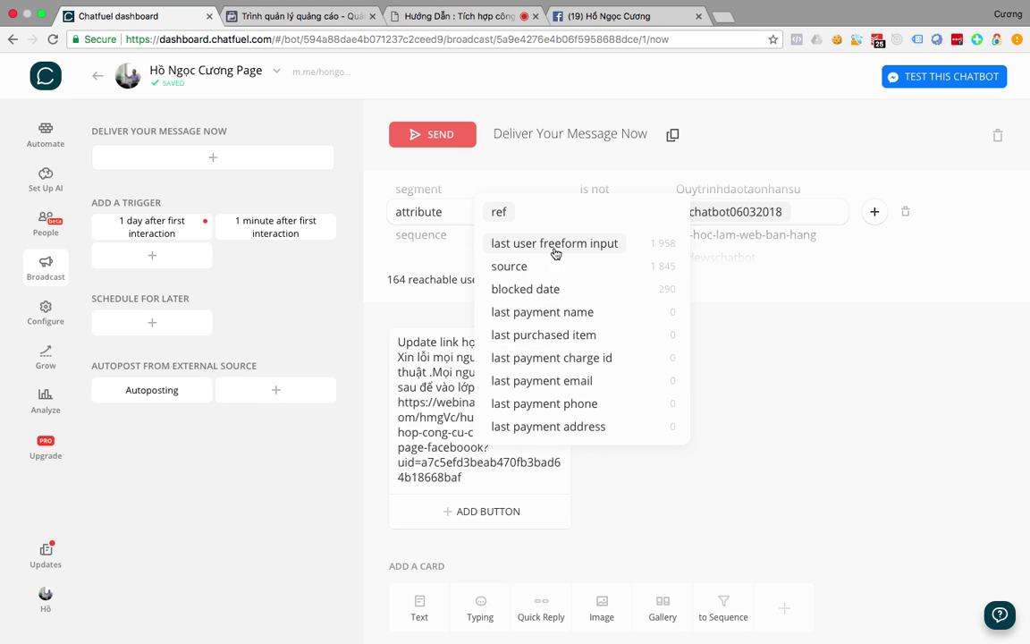
key(BackSpace)
key(BackSpace)
key(BackSpace)
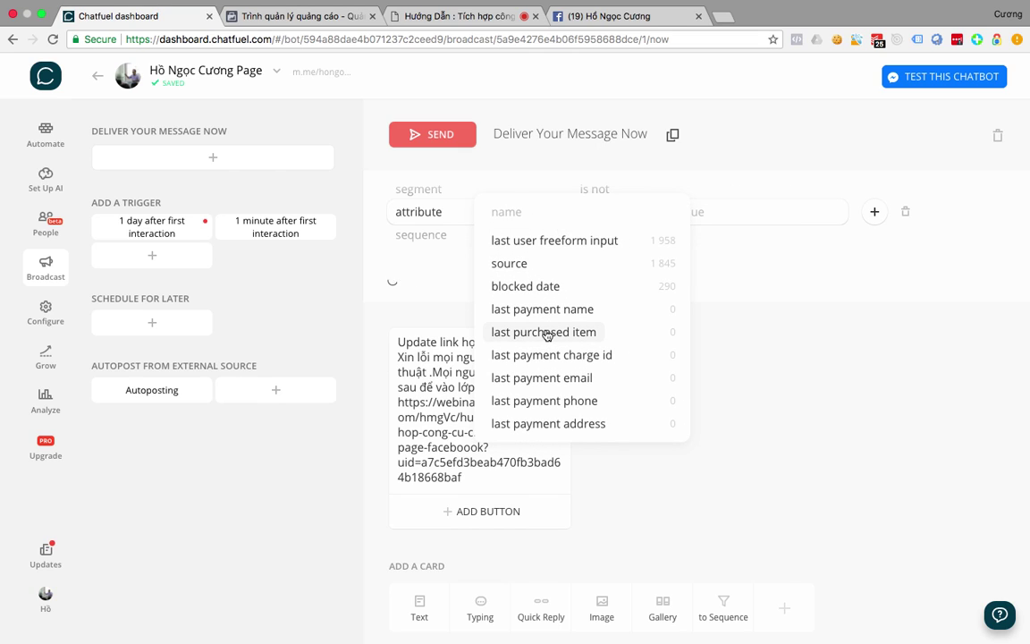
scroll(545, 334, down, 1)
scroll(547, 335, up, 8)
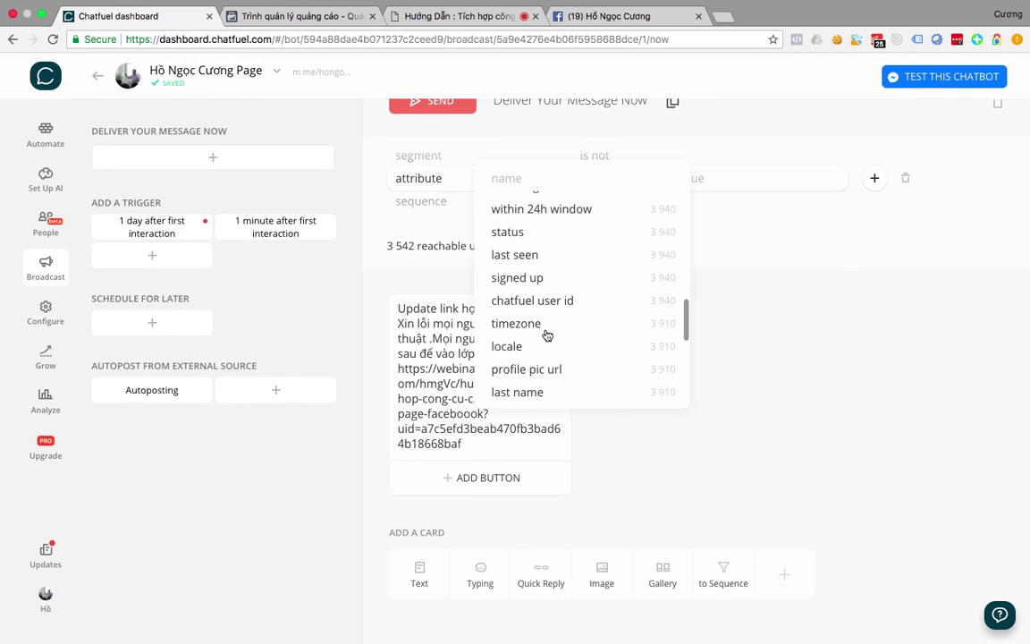
scroll(548, 335, up, 10)
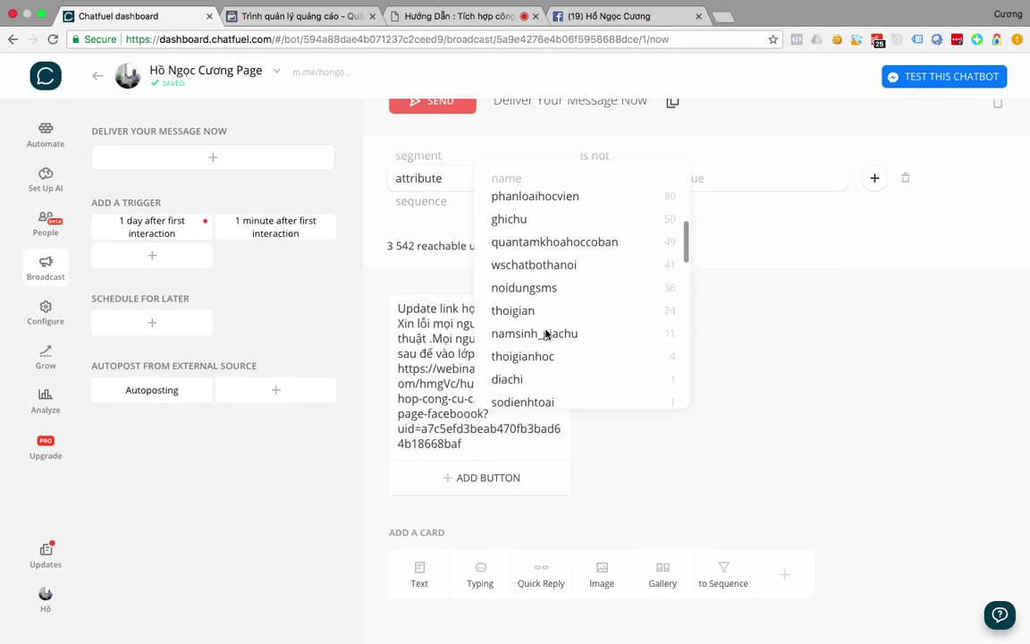
scroll(545, 334, down, 12)
scroll(546, 335, down, 3)
scroll(547, 334, up, 4)
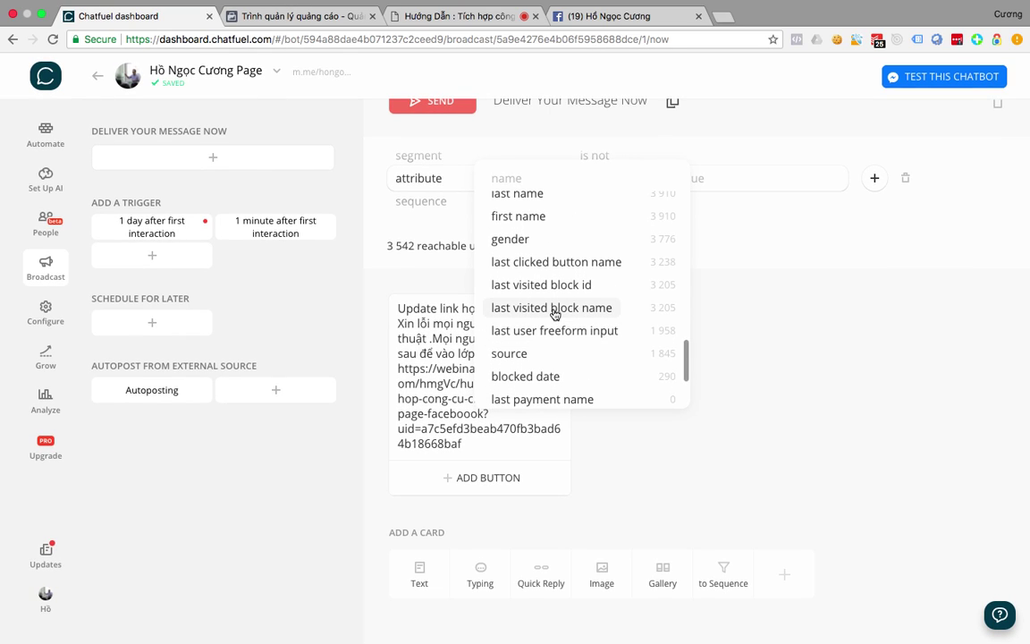
click(552, 308)
Choose 'Ebook Kỹ Thuật Chốt Đơn Fb' as the block value, reaching 217 users.
click(720, 182)
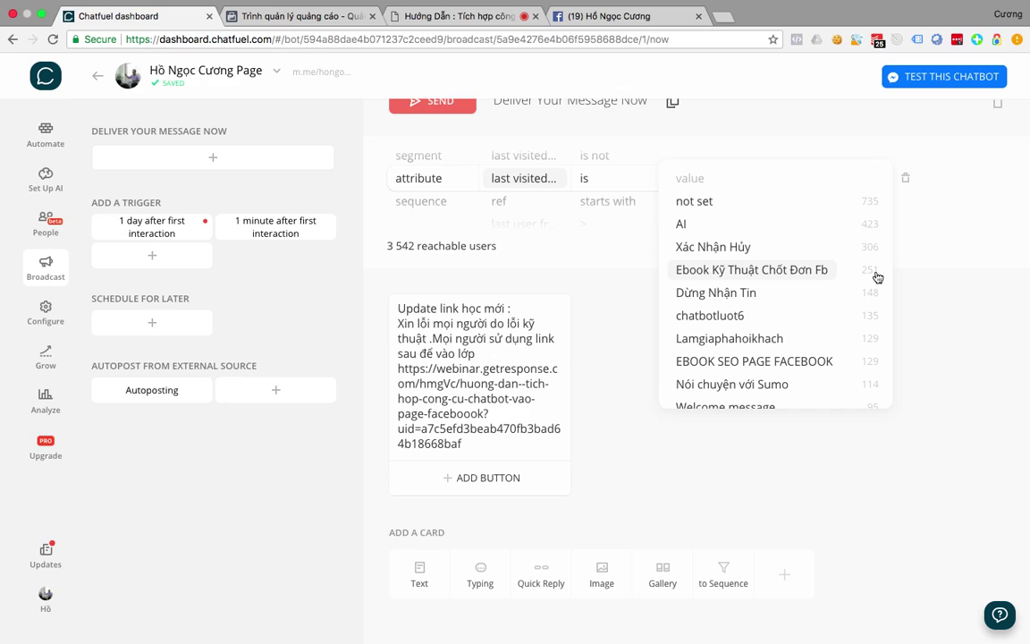
click(794, 272)
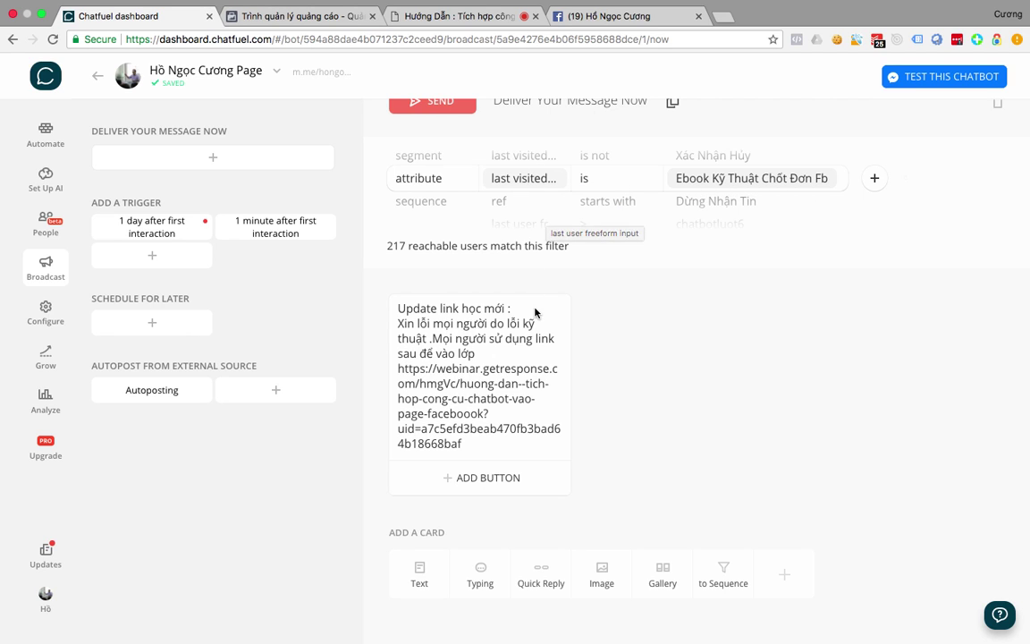
key(ctrl+Up)
key(ctrl+Up)
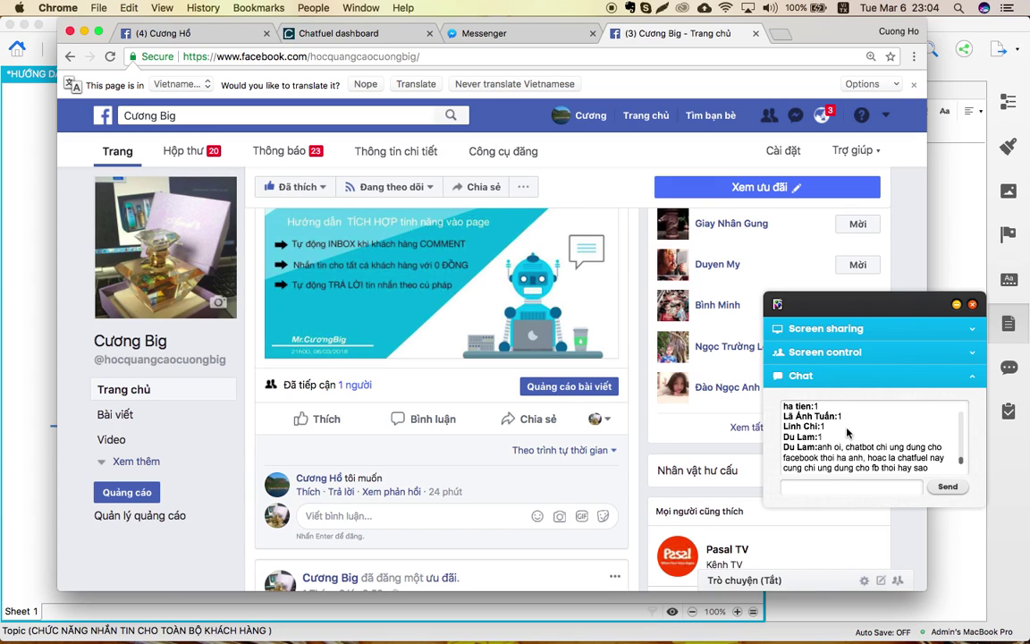
key(ctrl+Up)
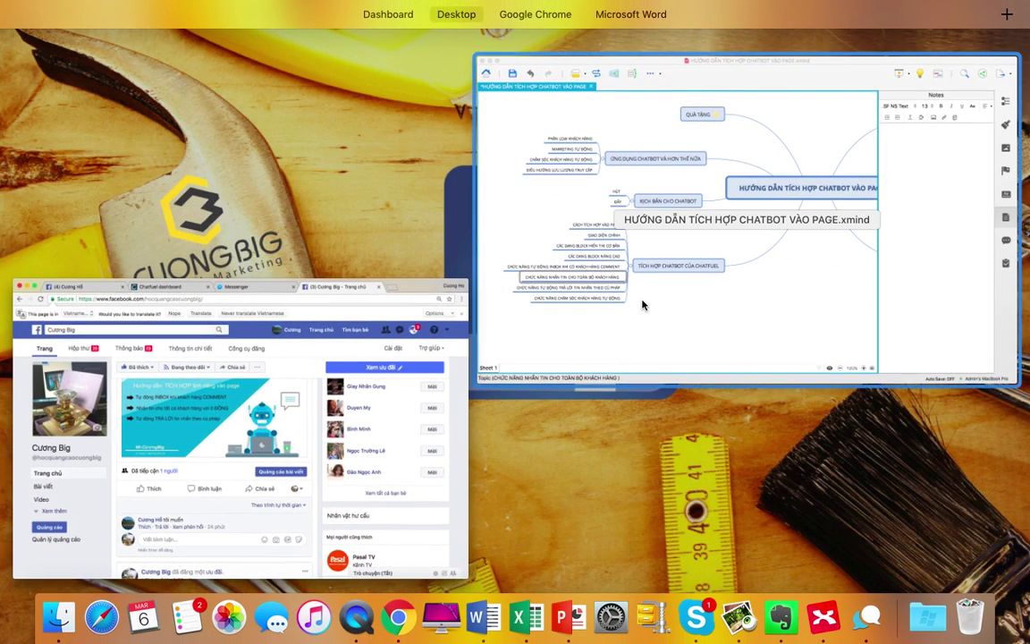
click(641, 303)
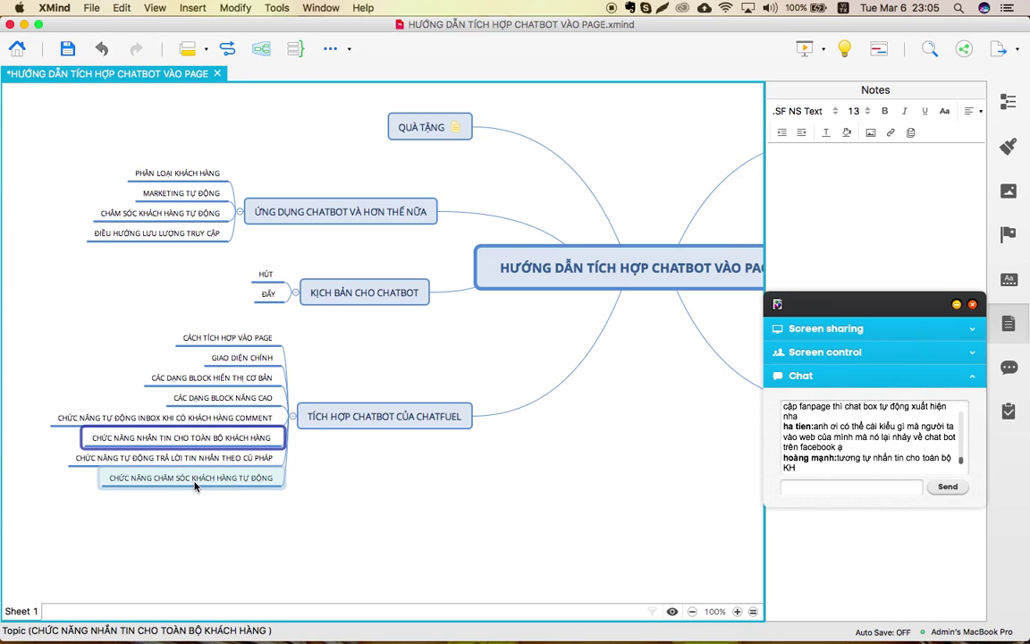
click(195, 481)
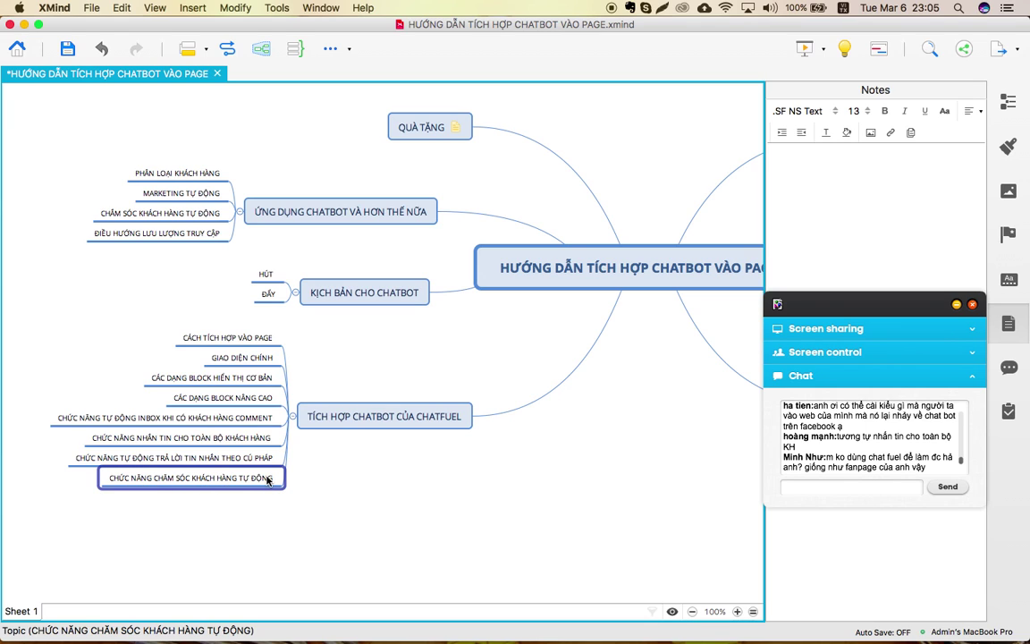
key(ctrl+Up)
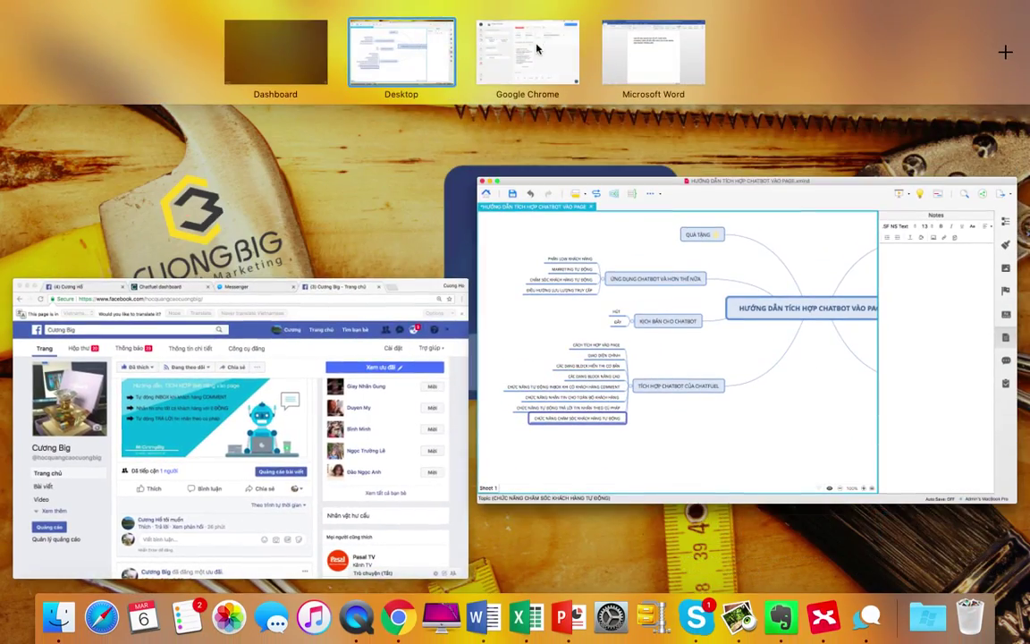
click(535, 64)
click(447, 16)
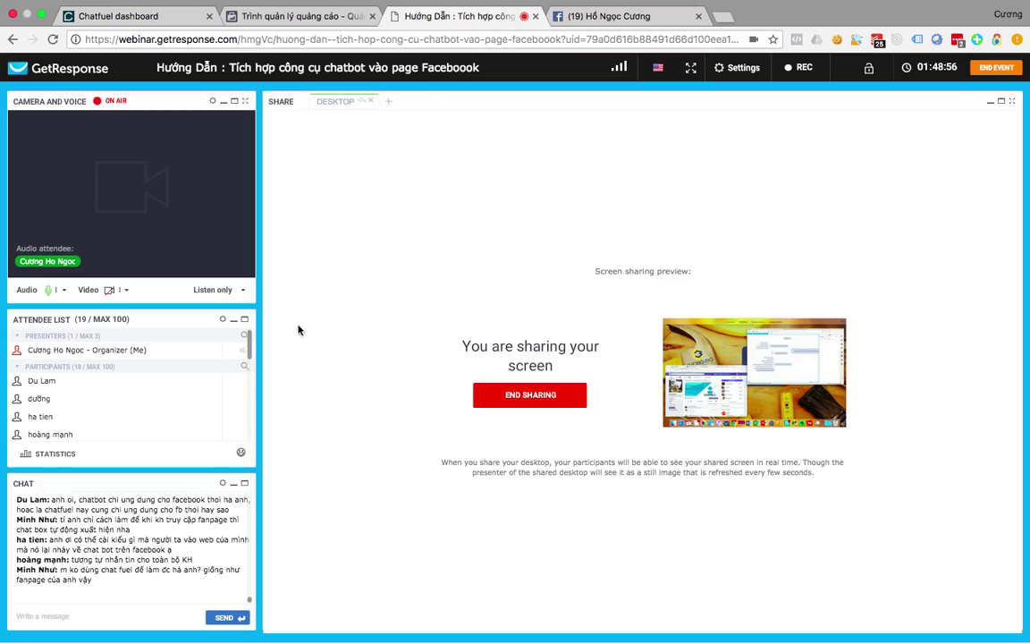
key(ctrl+Up)
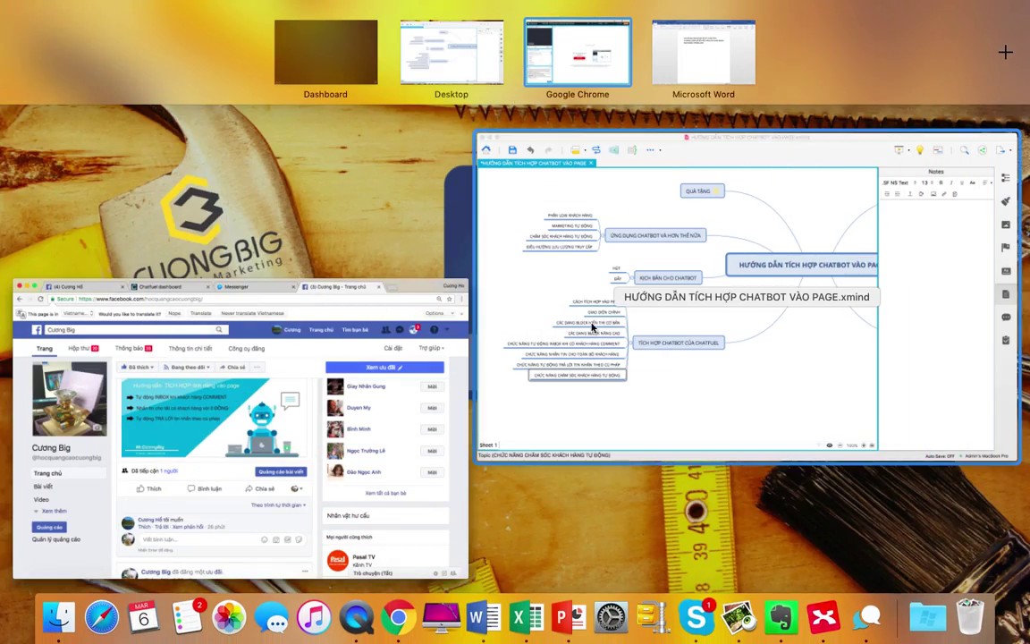
click(595, 327)
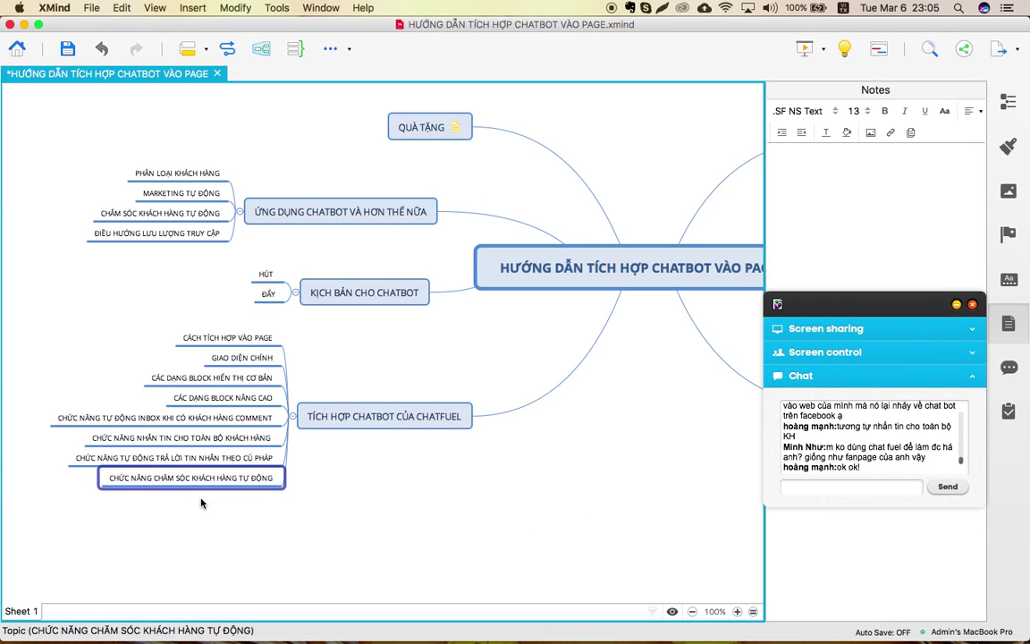
key(ctrl+Up)
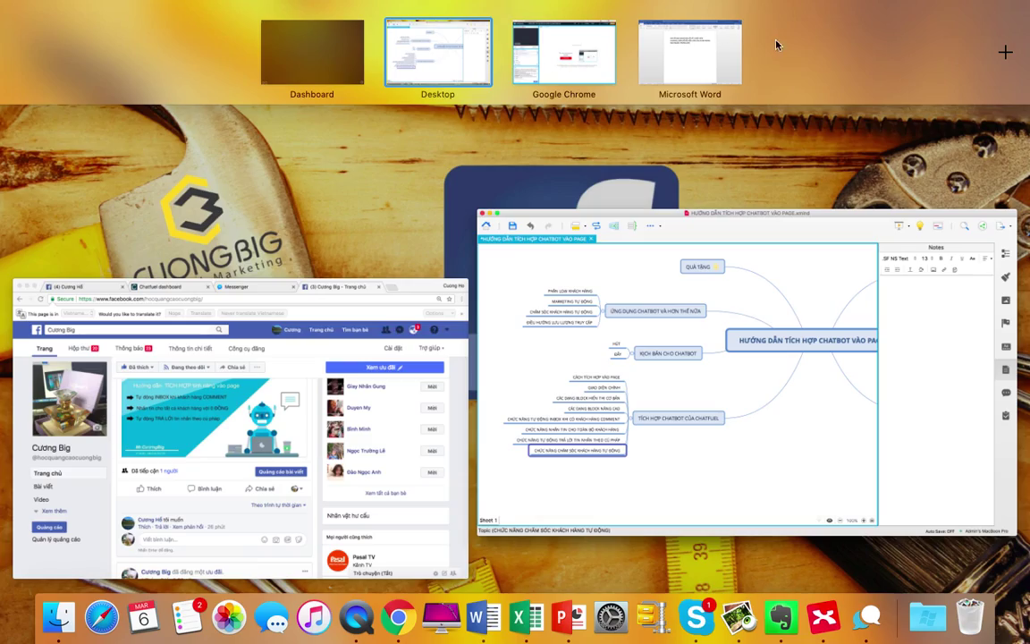
click(318, 361)
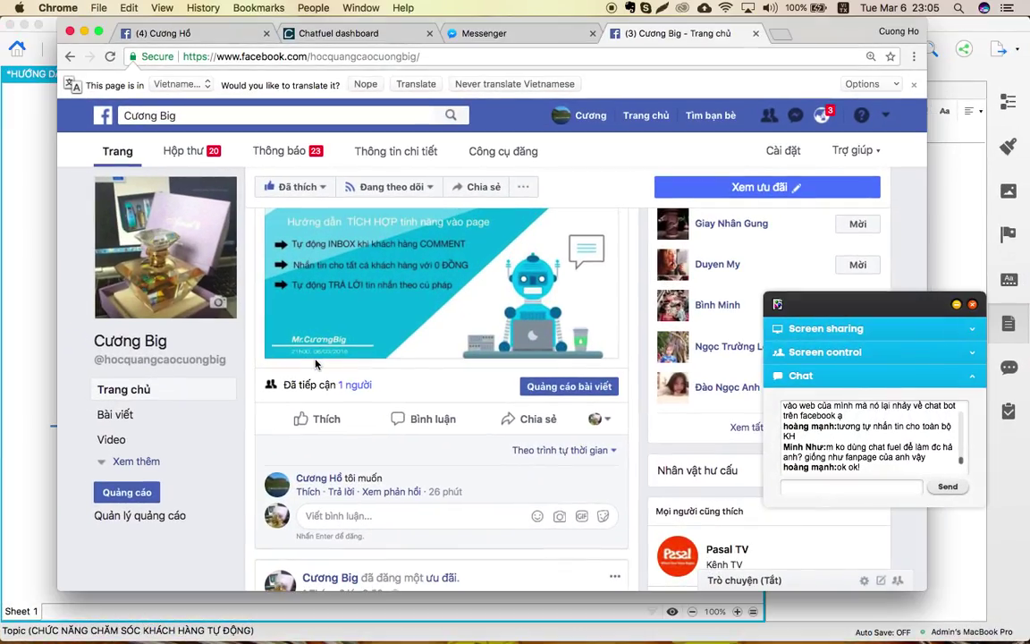
Return to Chatfuel's blocks list and add a new sequence.
key(ctrl+Up)
click(674, 55)
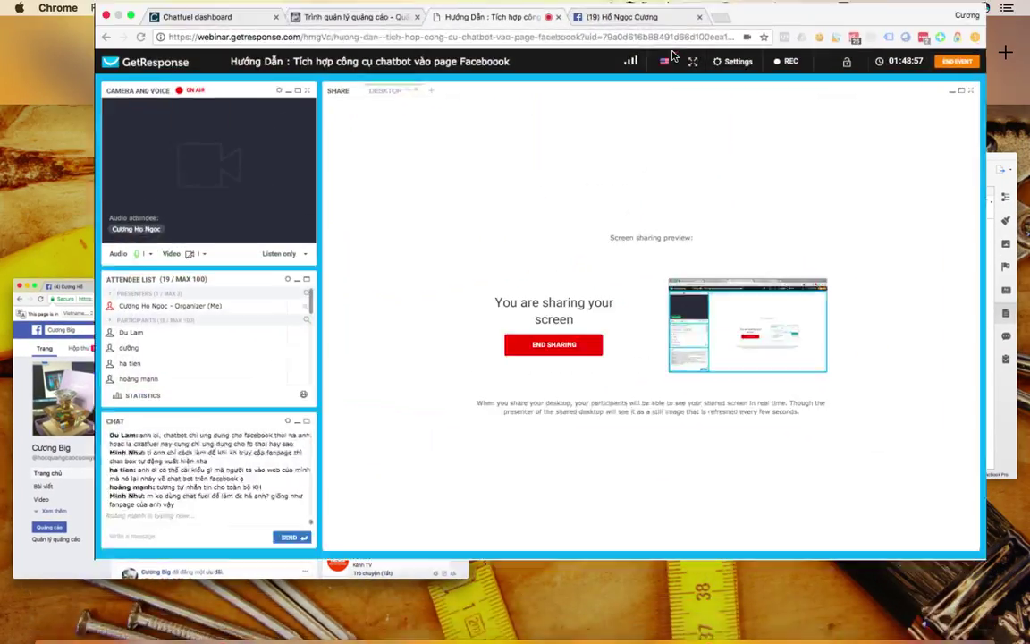
click(148, 19)
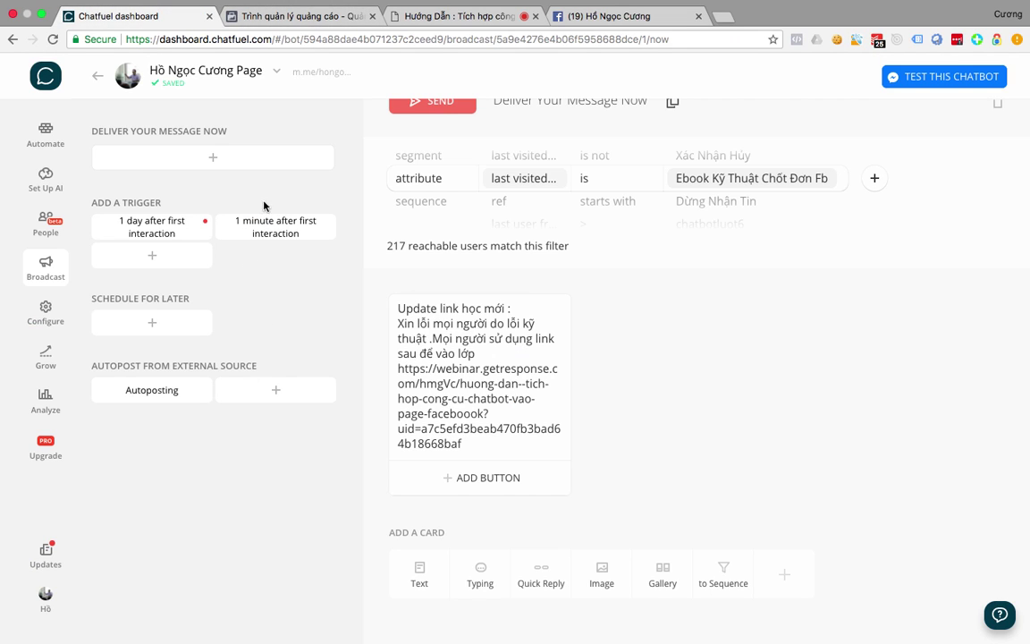
click(49, 122)
scroll(307, 399, down, 15)
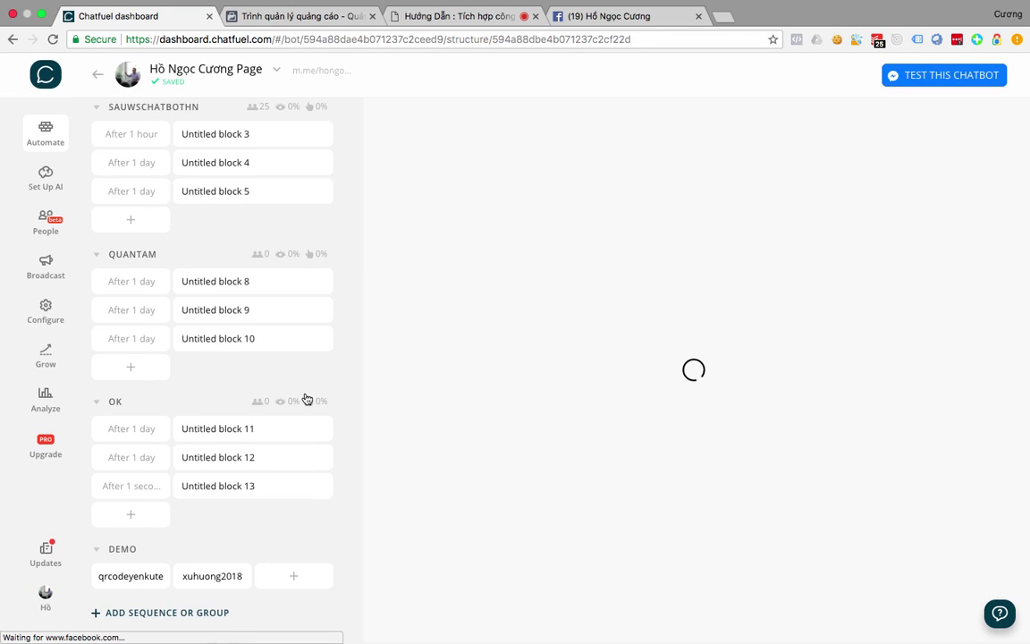
click(165, 617)
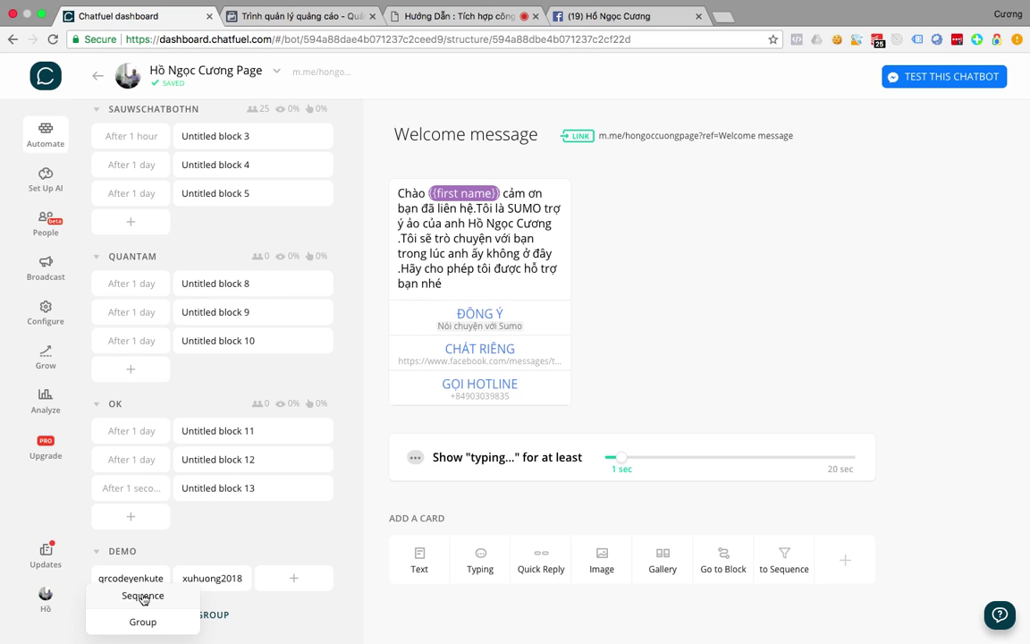
click(144, 596)
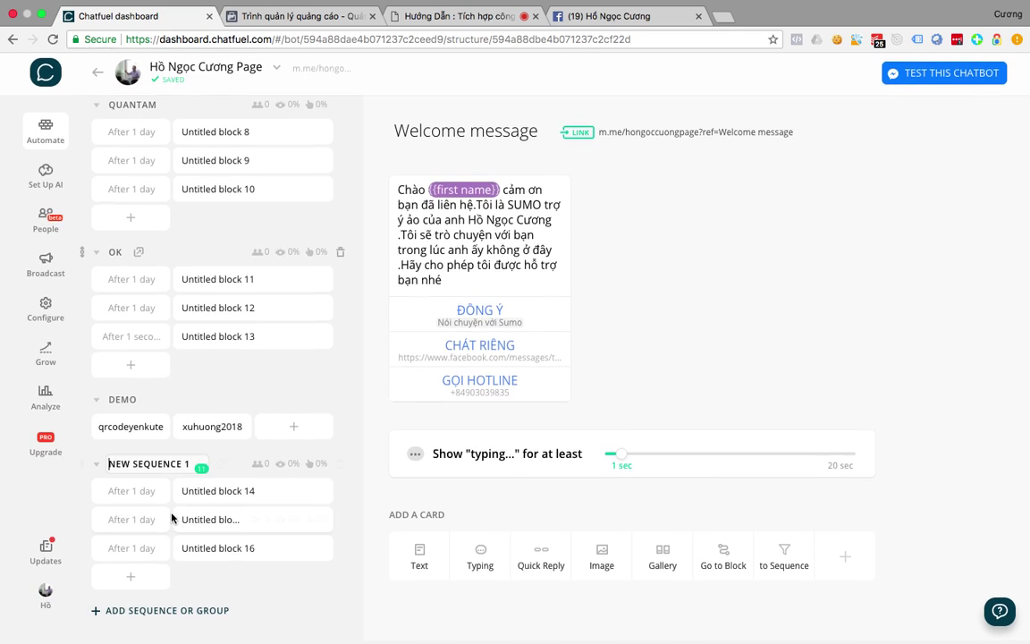
Name the sequence SAUBANHANG and keep its first block's delay at 1 day.
drag(191, 466, 107, 466)
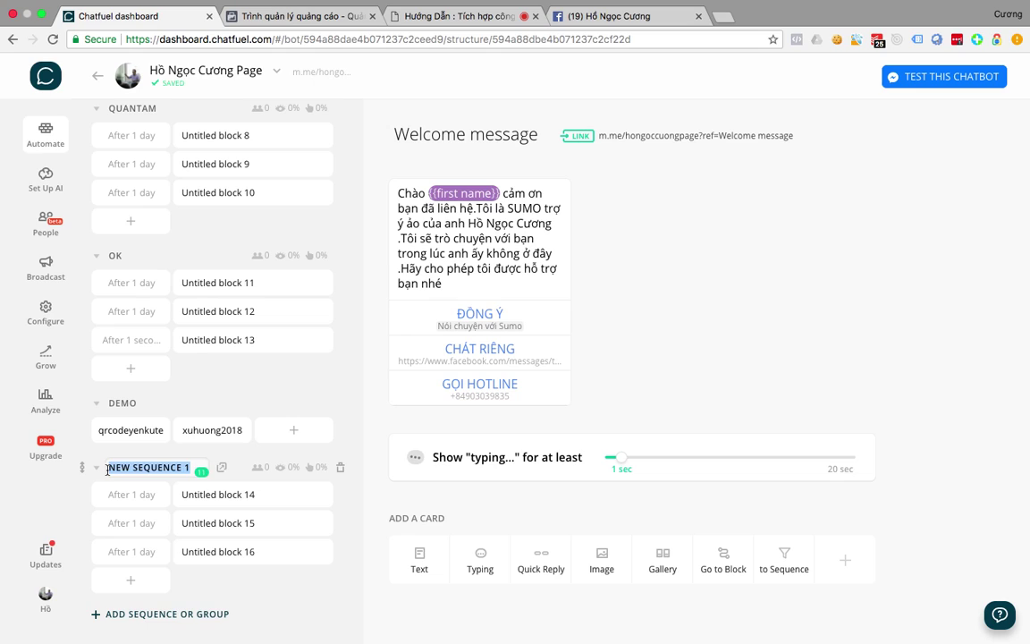
text(SAUBAN)
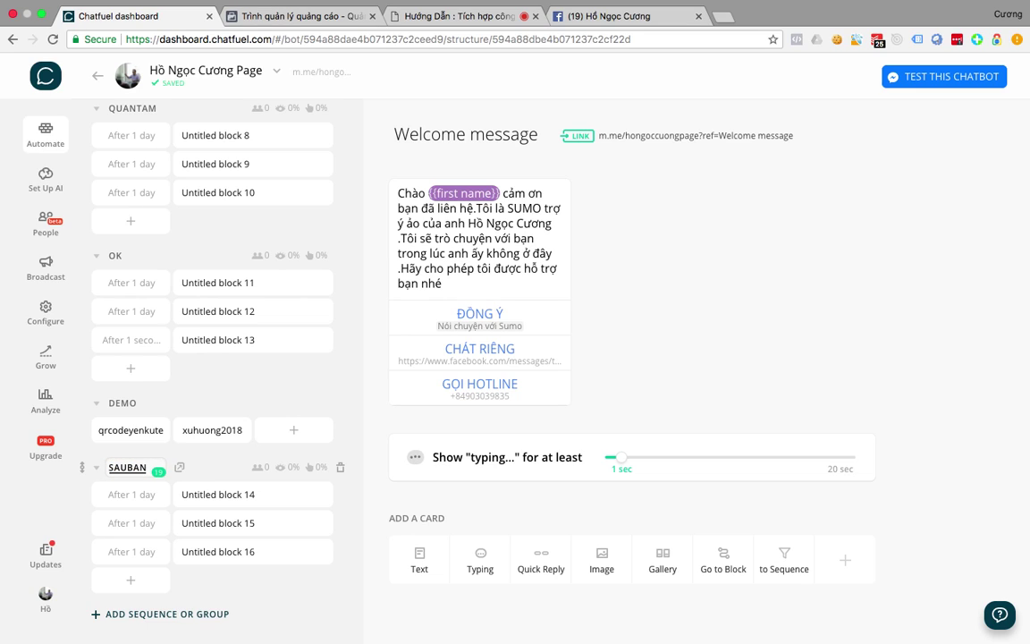
text(HANG)
key(Return)
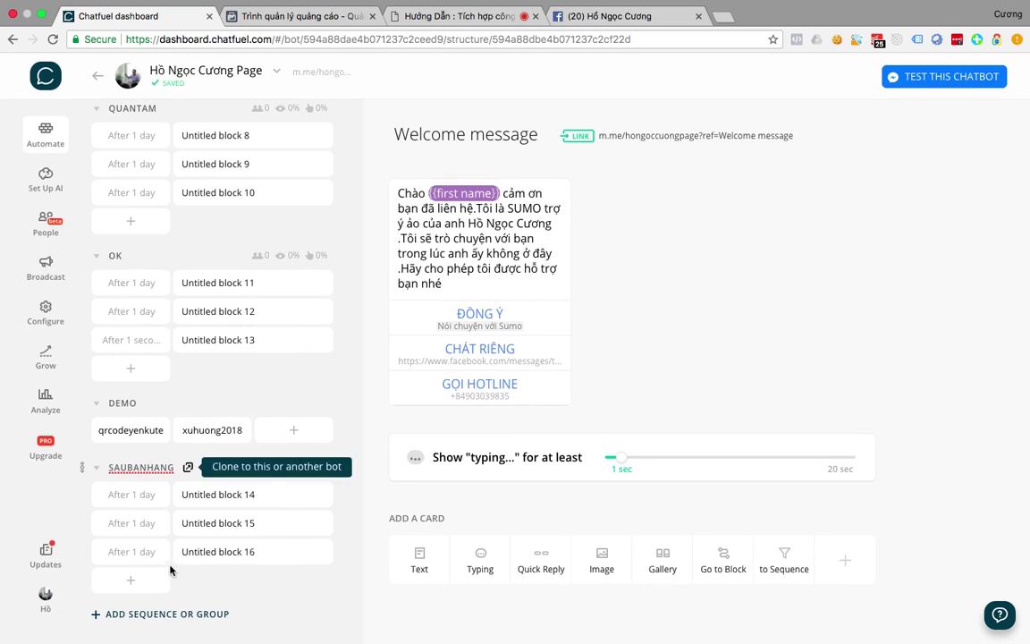
click(146, 495)
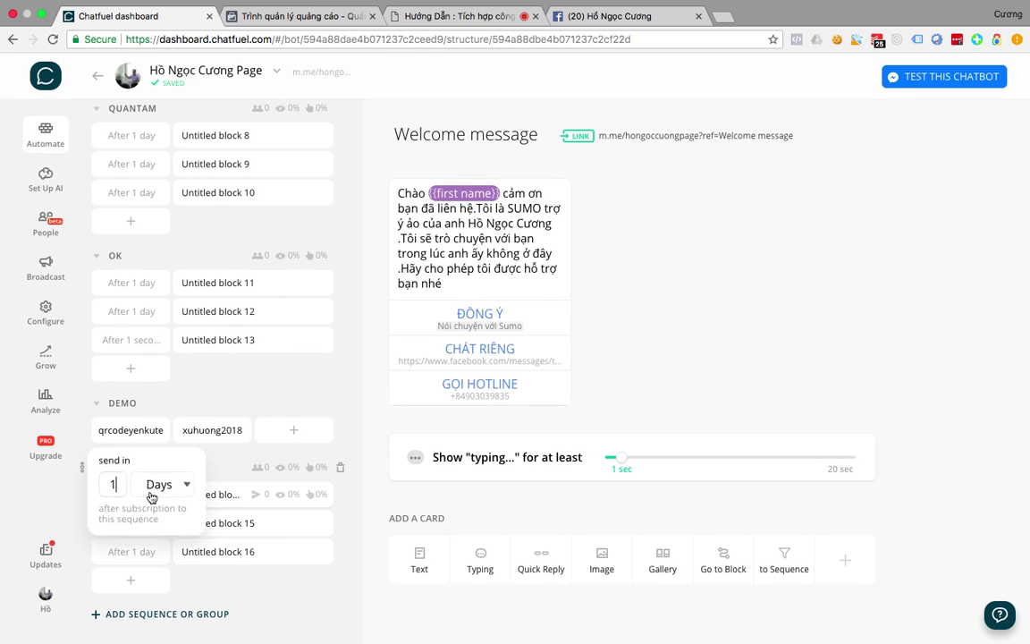
click(160, 485)
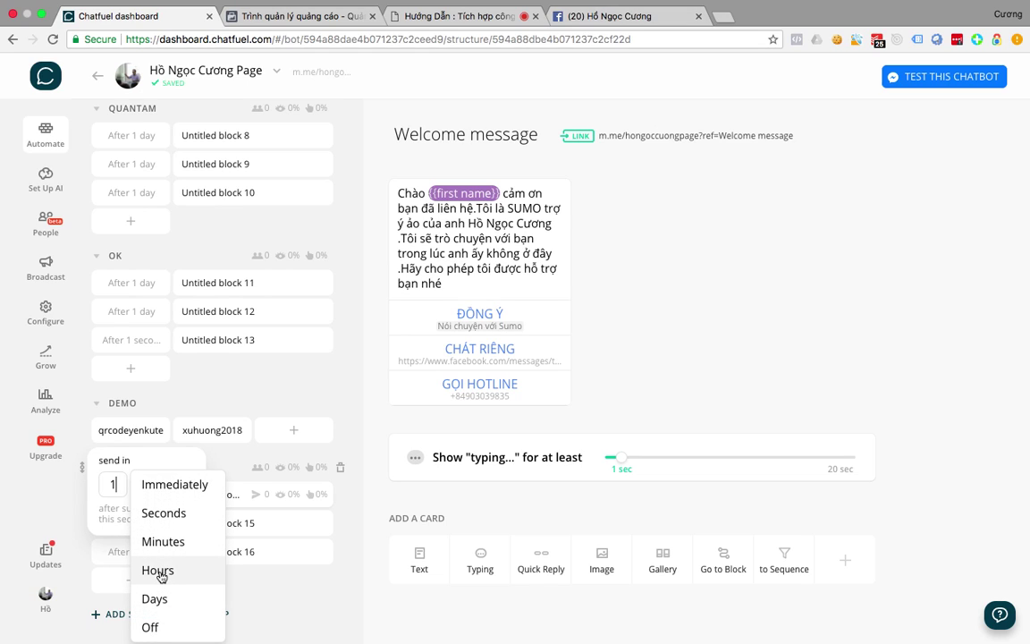
click(158, 599)
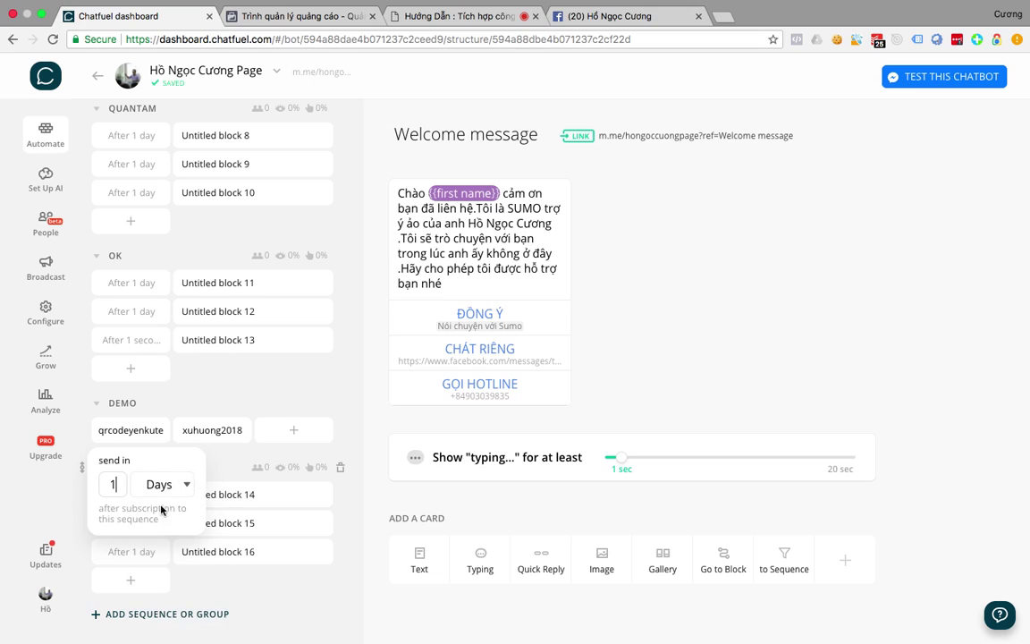
click(236, 497)
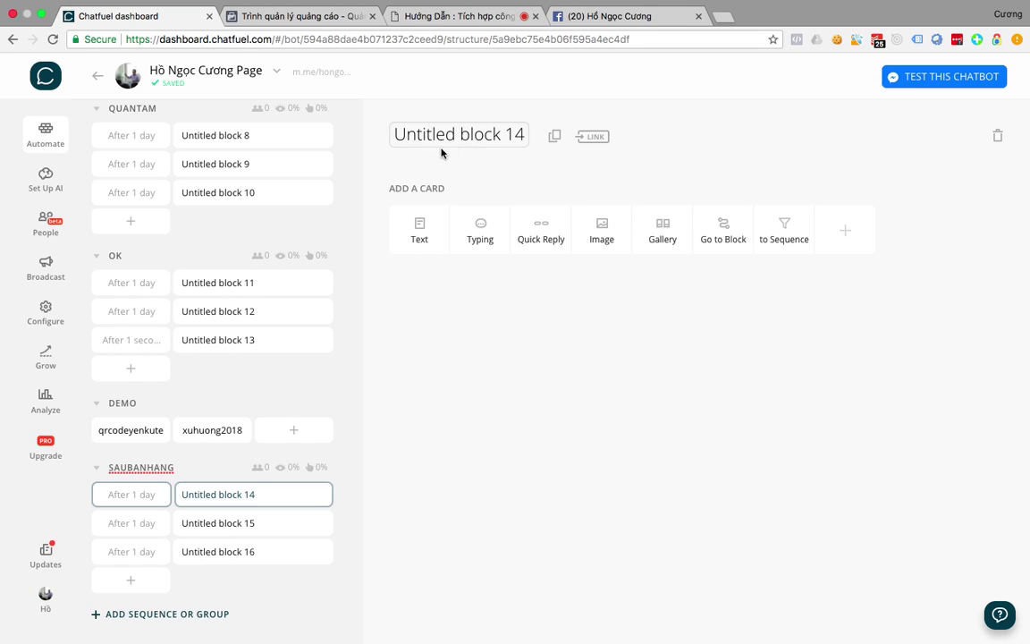
Rename Untitled block 14 to sauban1ngay and add a text card 'Hỏi thăm khách hàng'.
click(471, 133)
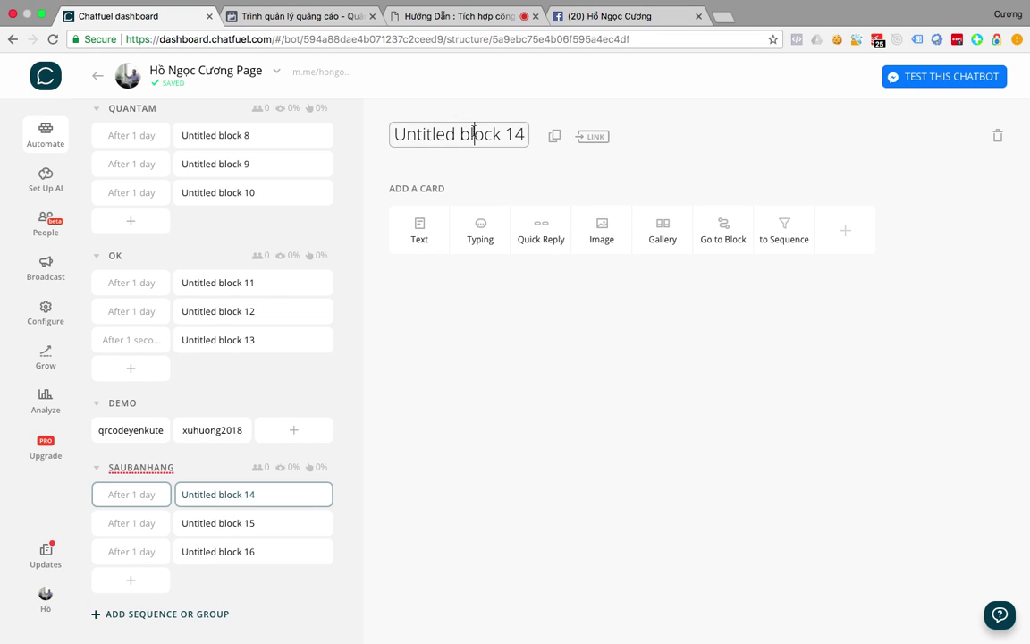
triple_click(473, 132)
text(sau)
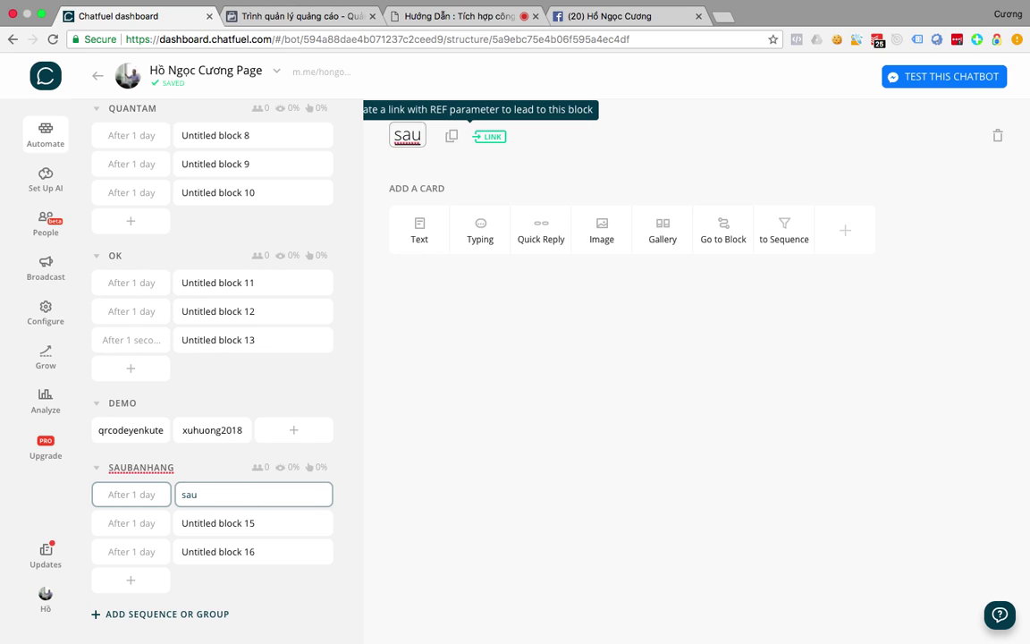
text(ban1ngay)
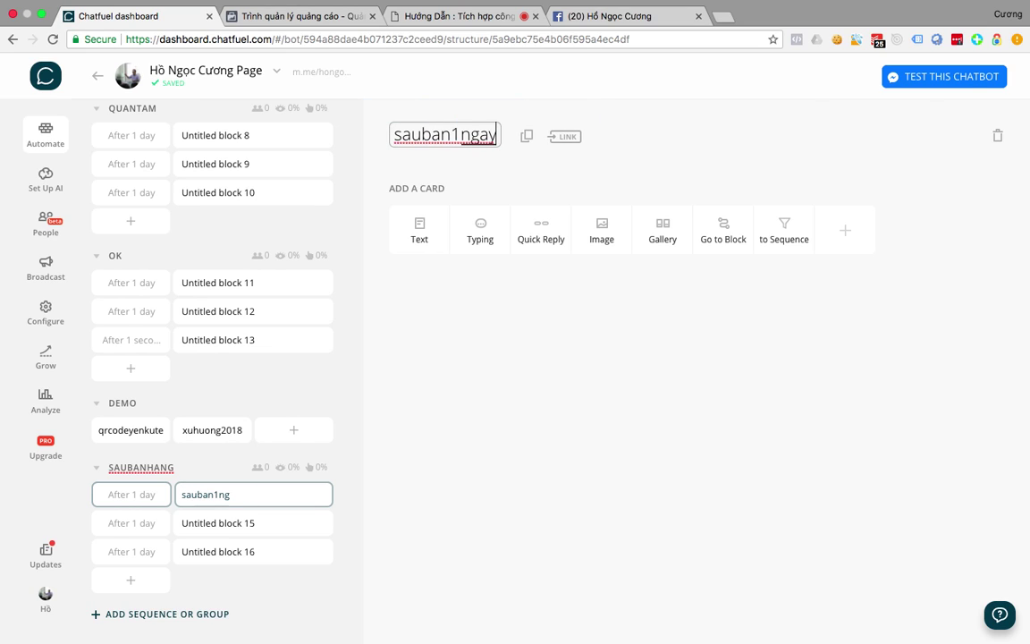
click(472, 338)
click(427, 240)
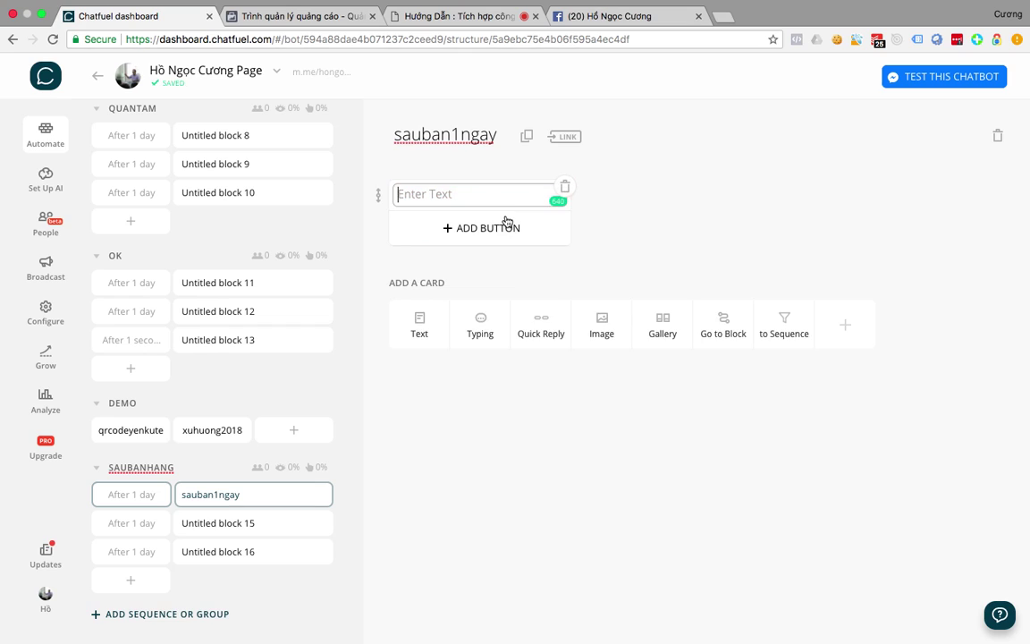
click(503, 223)
click(481, 195)
text(Hỏi thăm k)
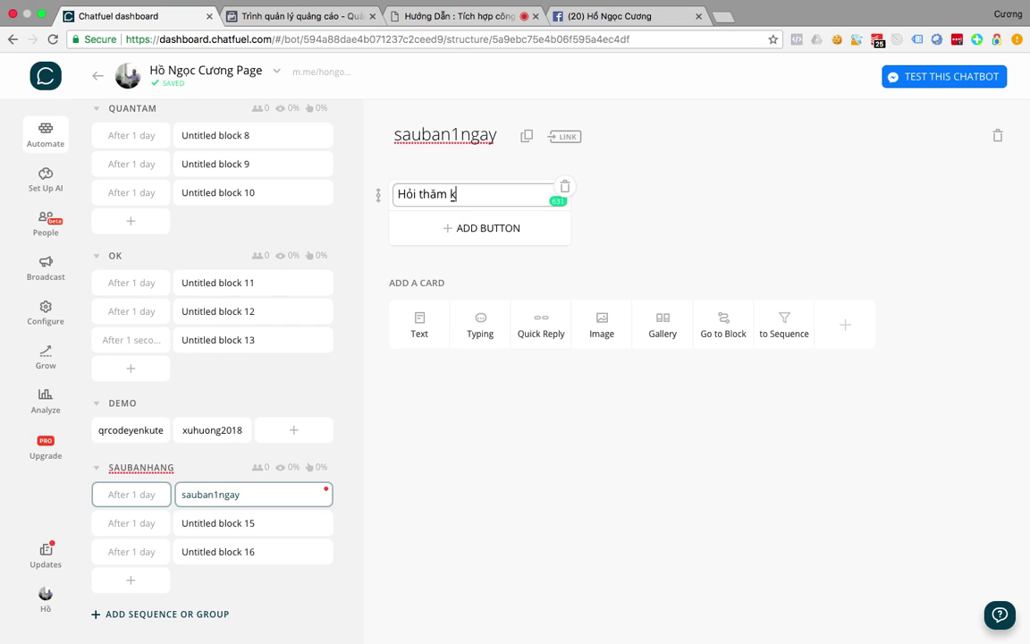
text(hách hang)
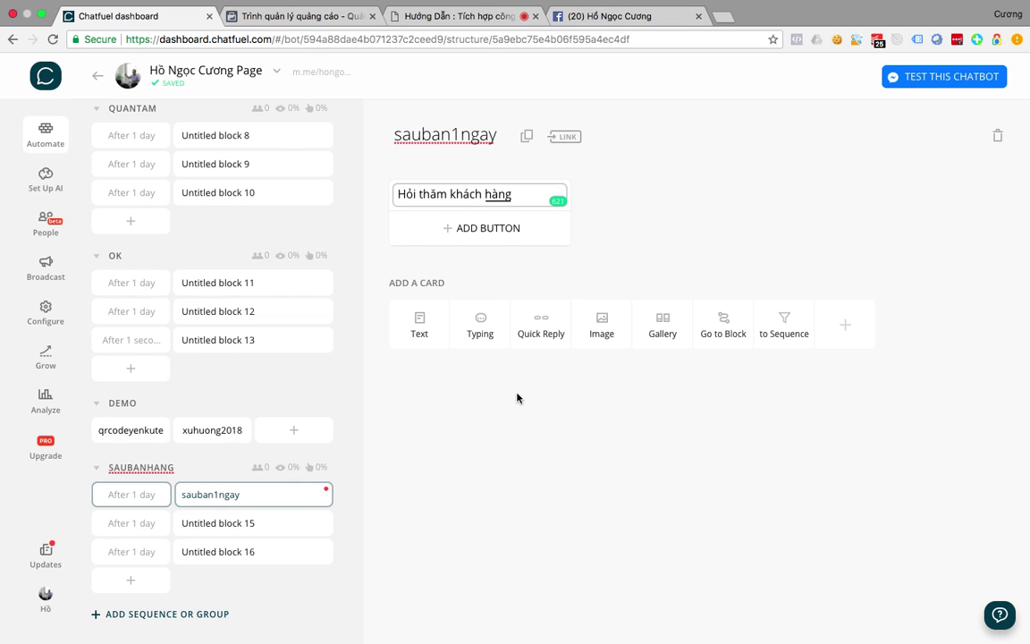
click(467, 358)
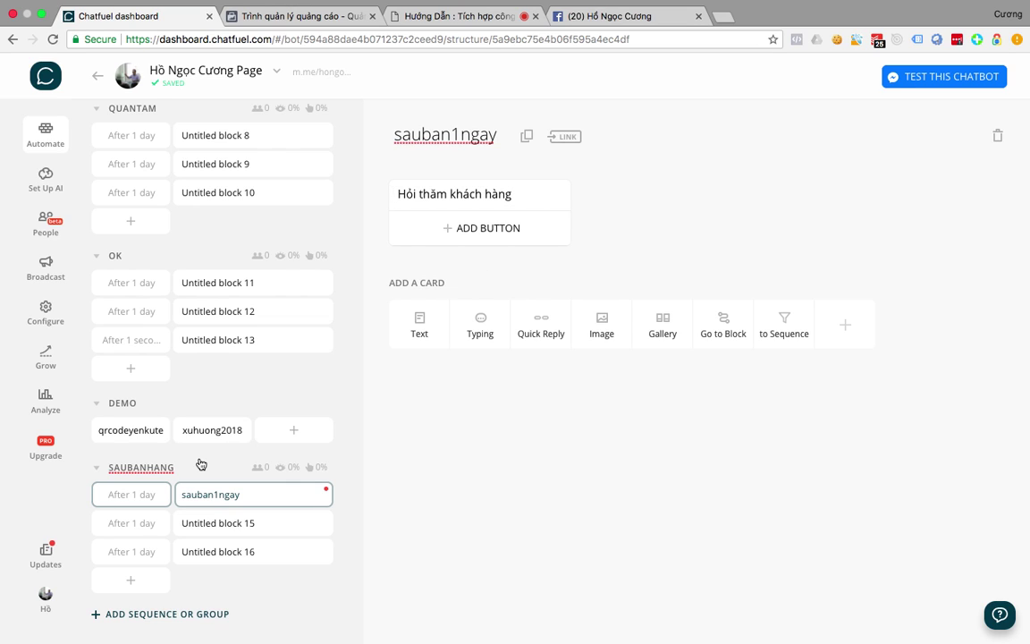
Set Untitled block 15 to send after 3 days.
click(144, 521)
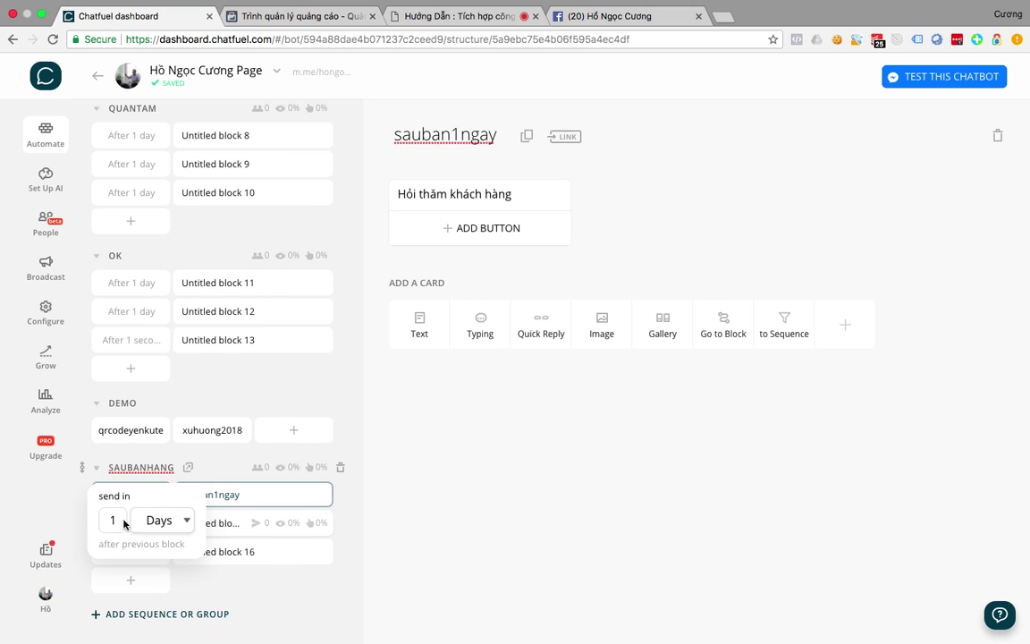
key(BackSpace)
text(3)
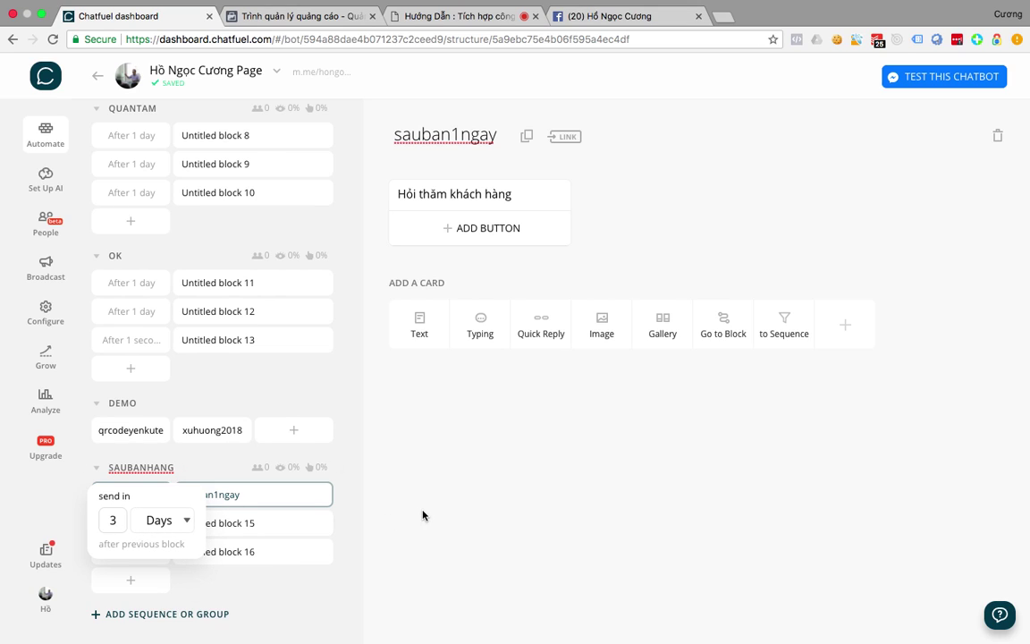
click(423, 515)
click(188, 524)
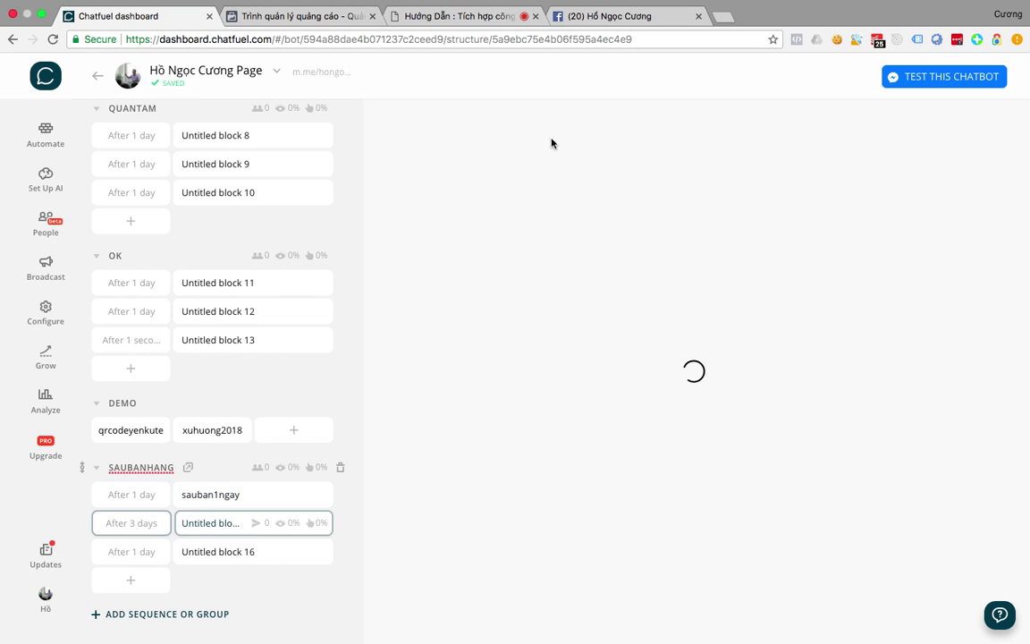
Rename the second SAUBANHANG block to sauban4.
click(437, 137)
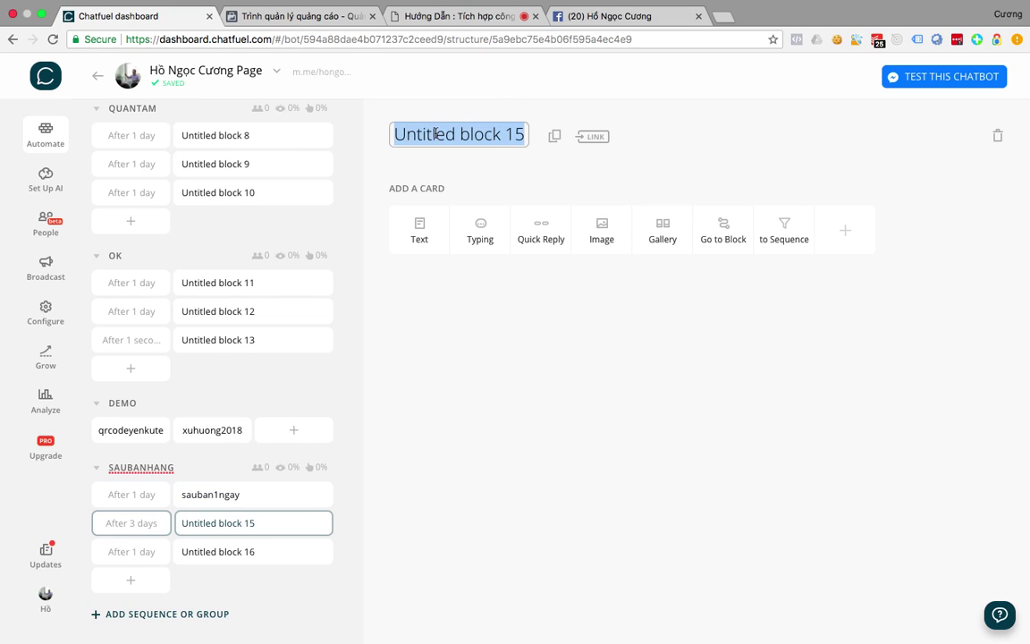
text(sauban)
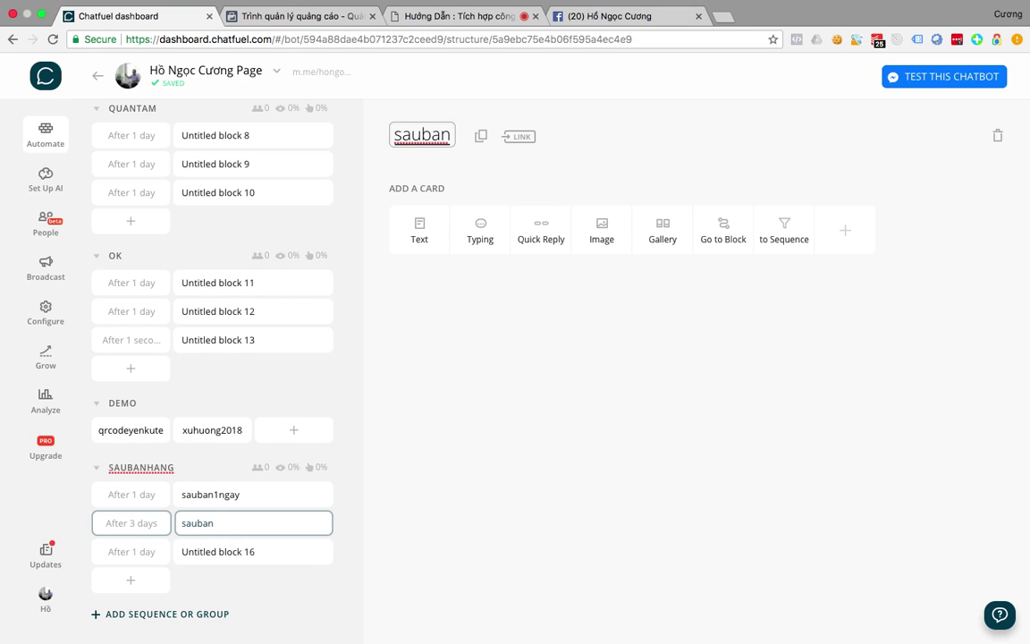
text(3)
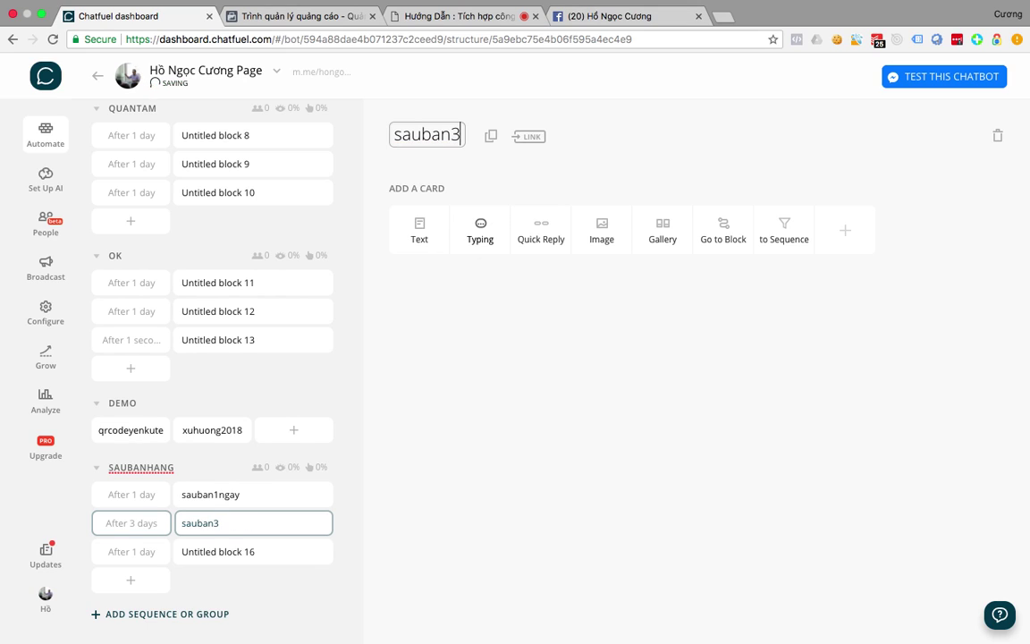
key(BackSpace)
text(4)
click(524, 460)
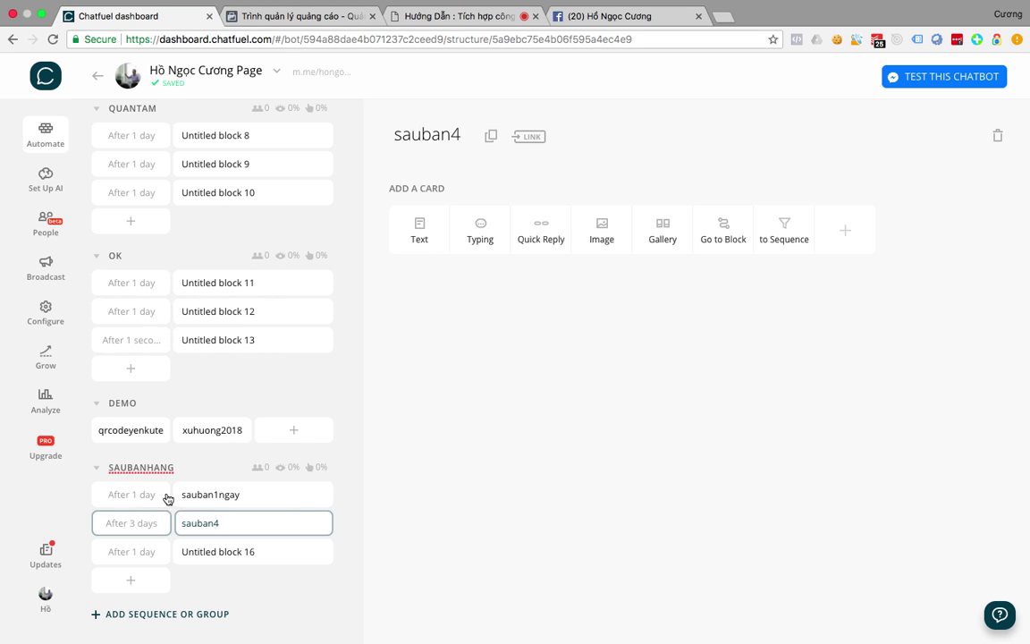
Set Untitled block 16's send delay to 15 Days.
click(132, 552)
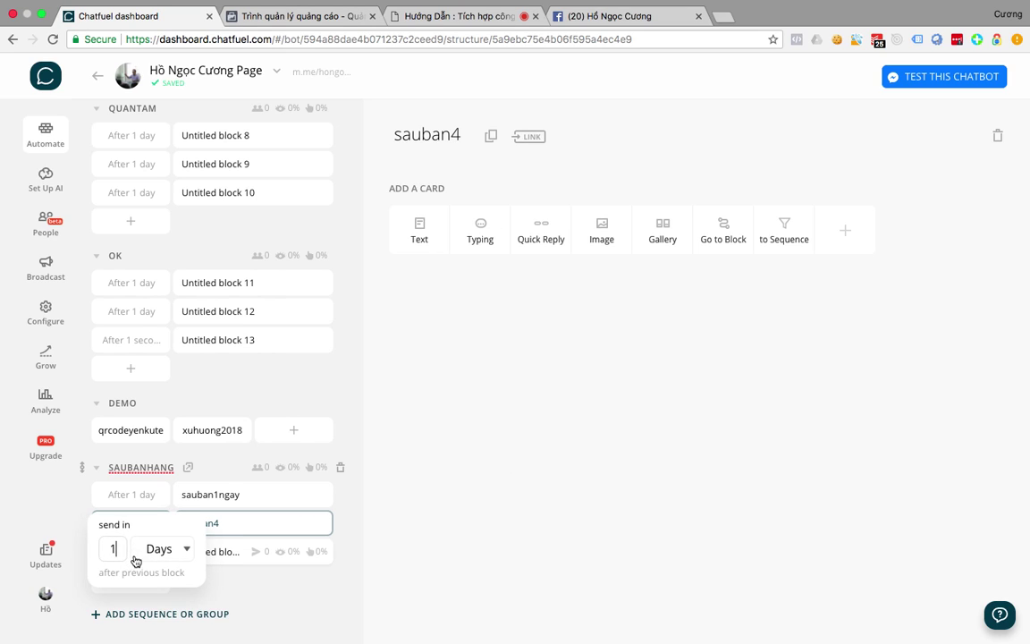
click(179, 551)
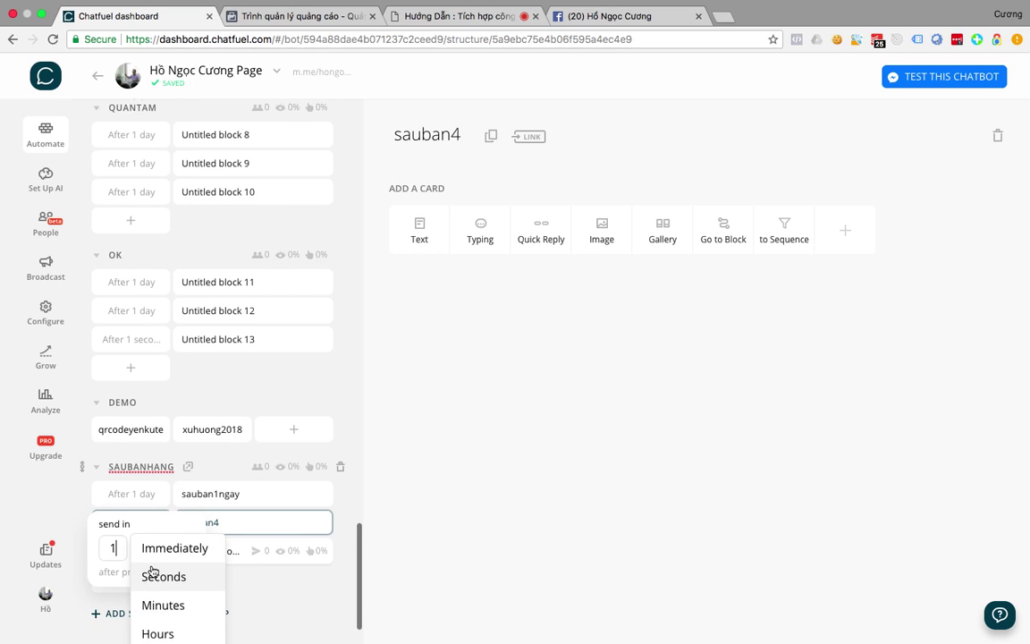
scroll(170, 575, down, 2)
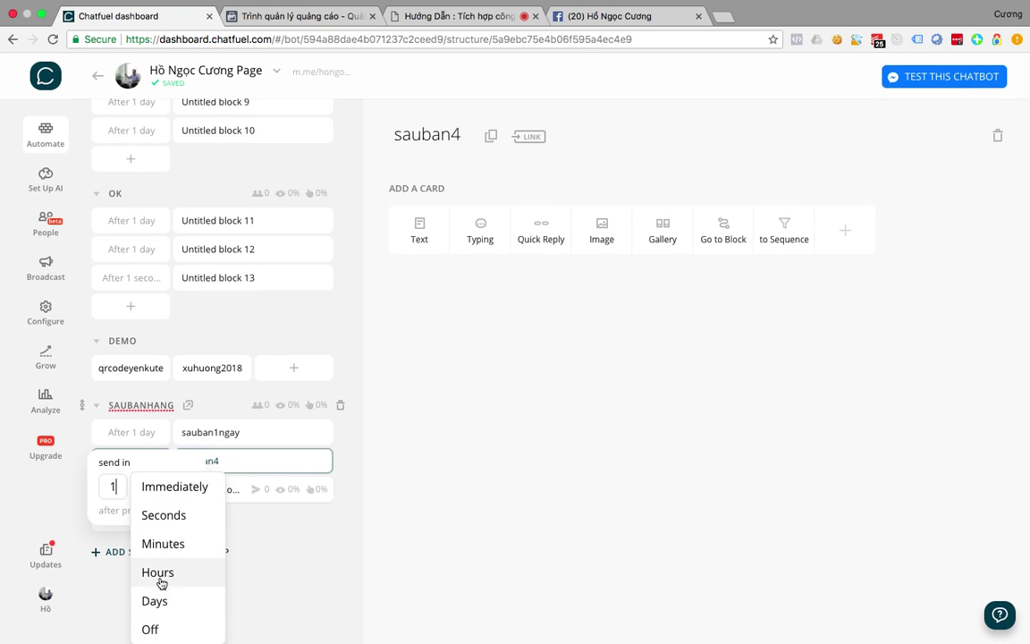
click(155, 601)
text(5)
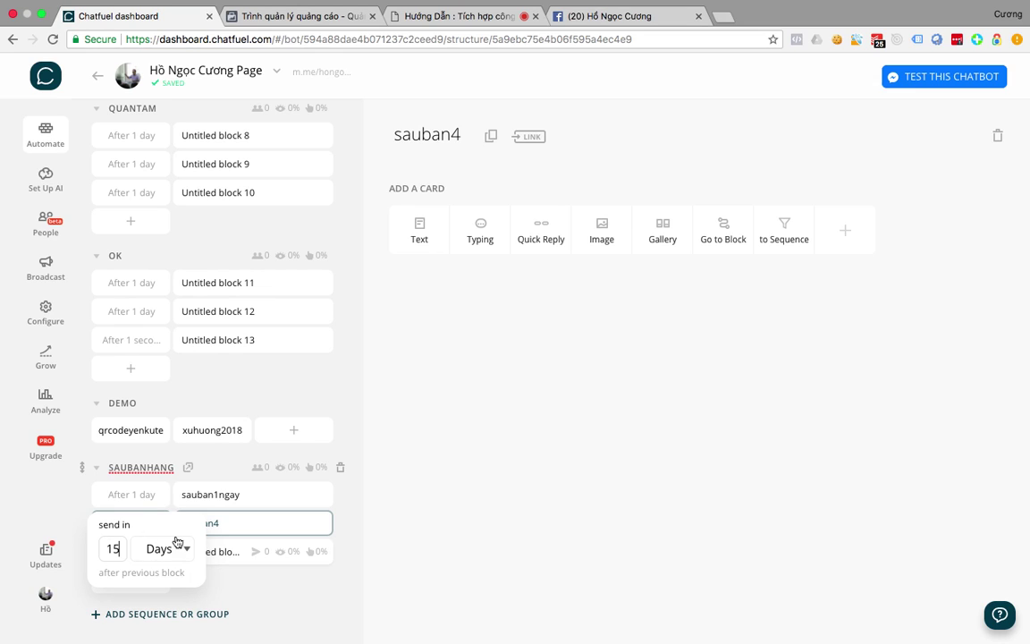
click(428, 535)
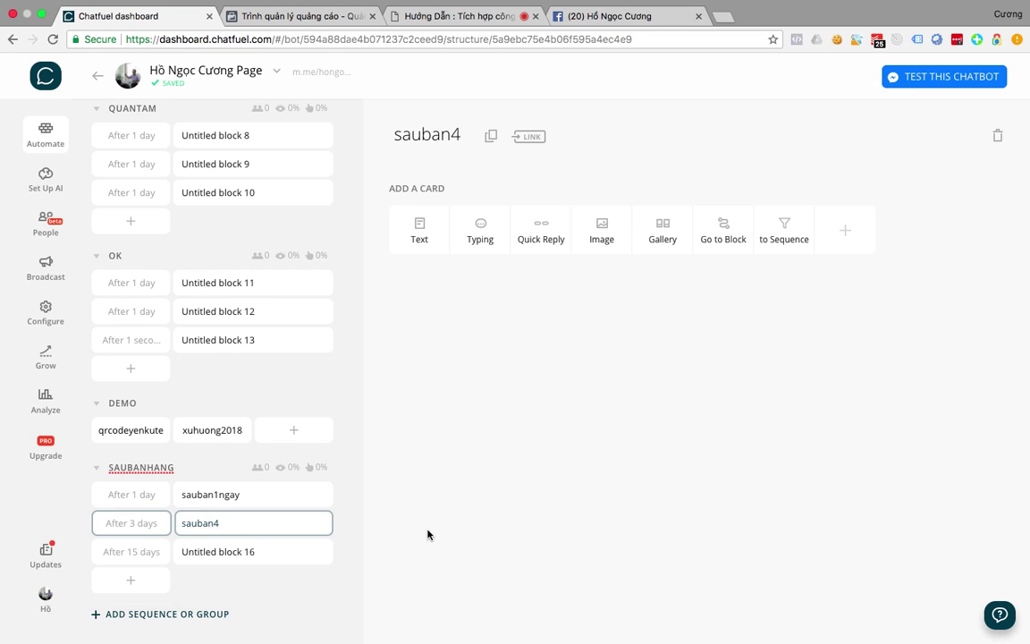
Rename Untitled block 16 to sau20ngay.
click(207, 550)
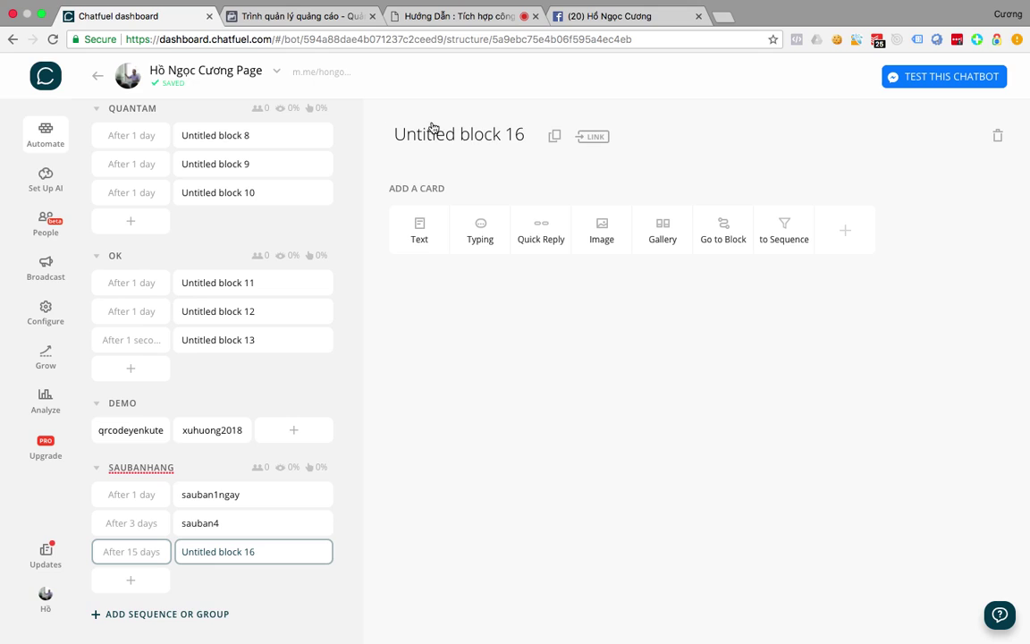
triple_click(428, 133)
text(sau)
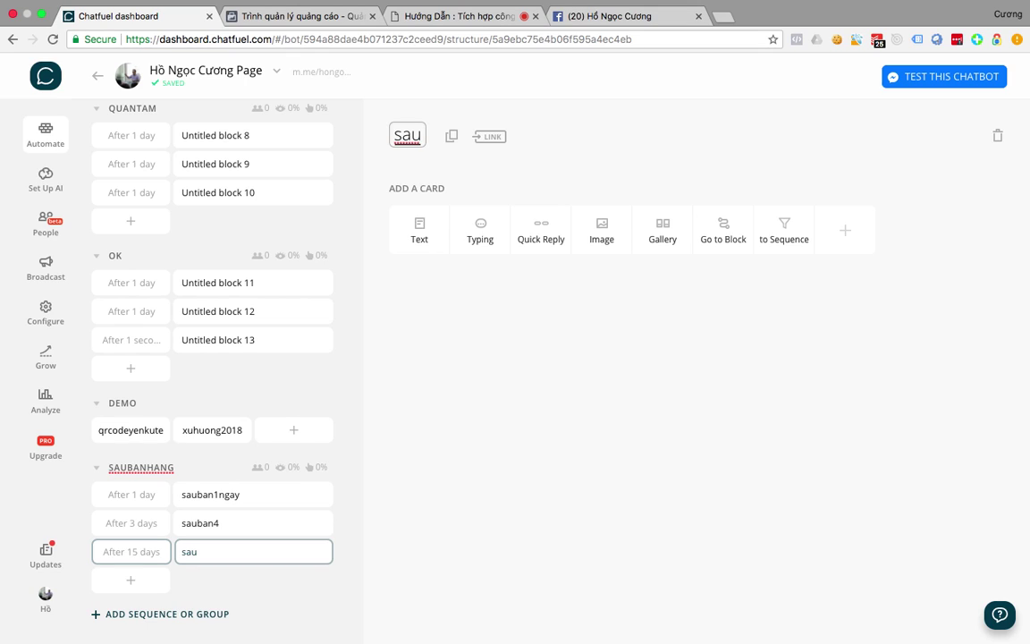
text(220)
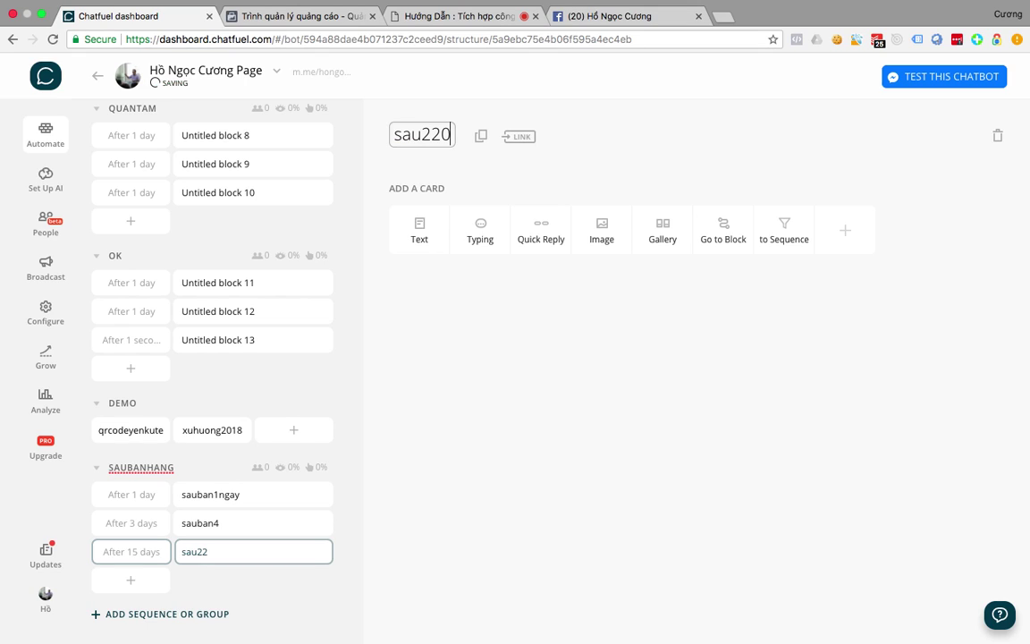
key(BackSpace)
key(BackSpace)
text(0 nga)
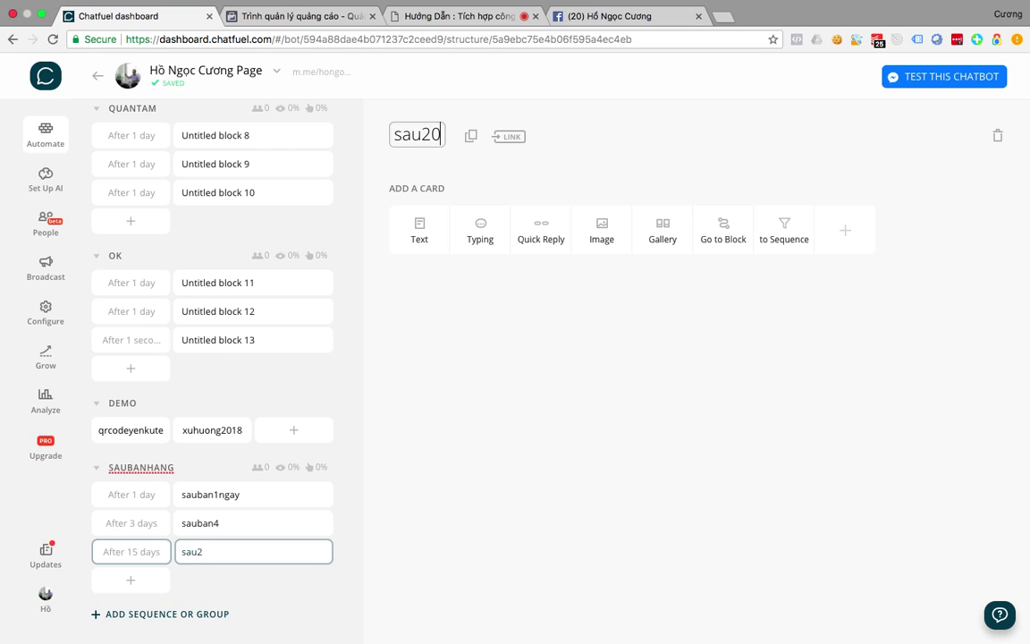
text(y)
key(BackSpace)
key(BackSpace)
key(BackSpace)
key(BackSpace)
key(BackSpace)
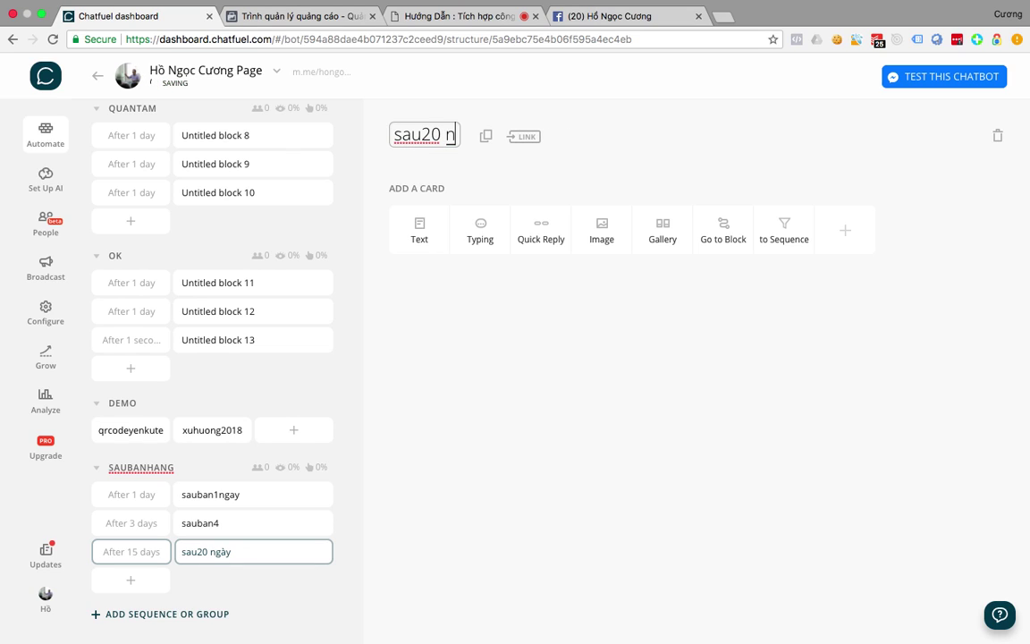
text(ngay)
click(538, 471)
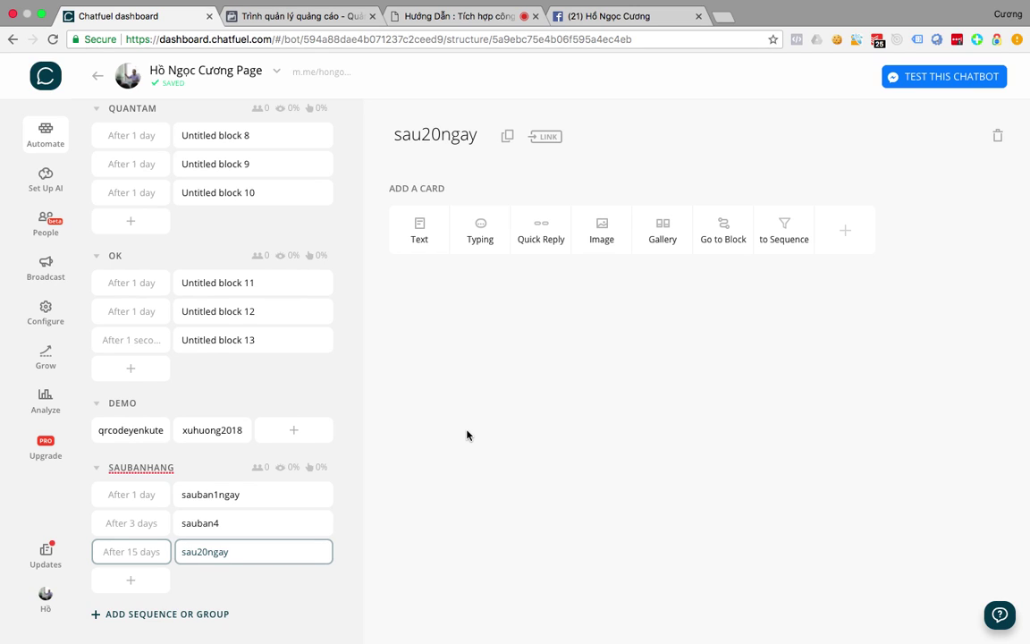
scroll(270, 372, up, 10)
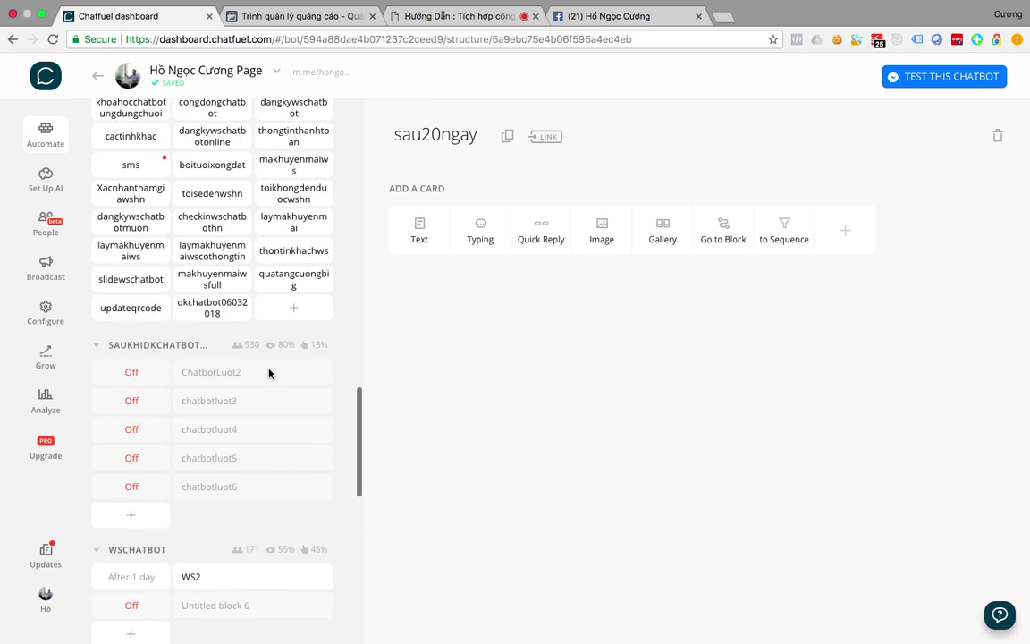
In SAUKHIDKCHATBOT, view ChatbotLuot2's BÀI 5 reminder message, then open chatbotluot3.
scroll(270, 372, up, 4)
scroll(270, 372, down, 5)
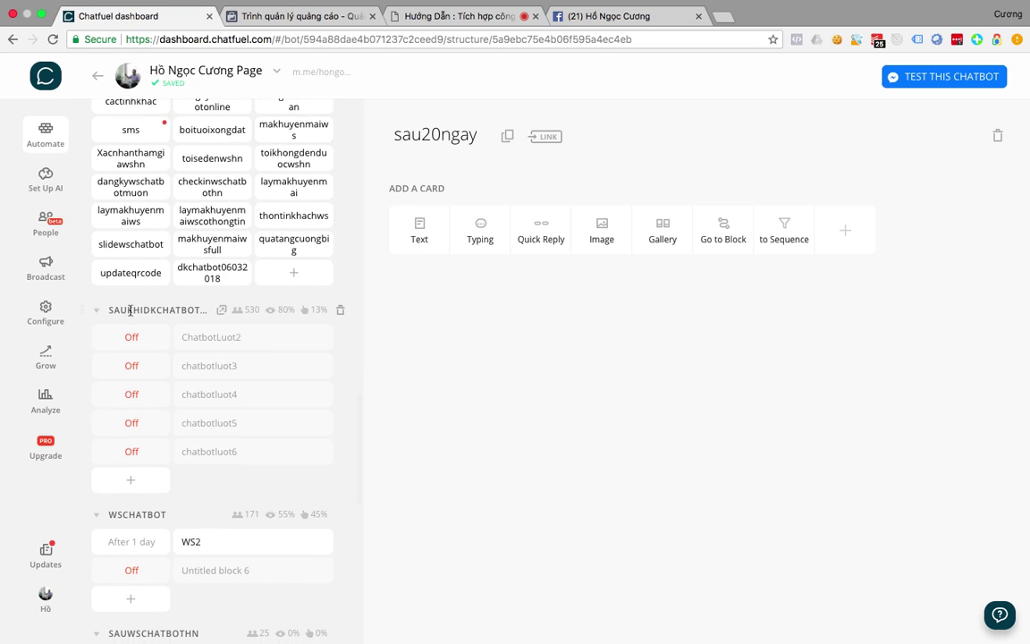
click(202, 339)
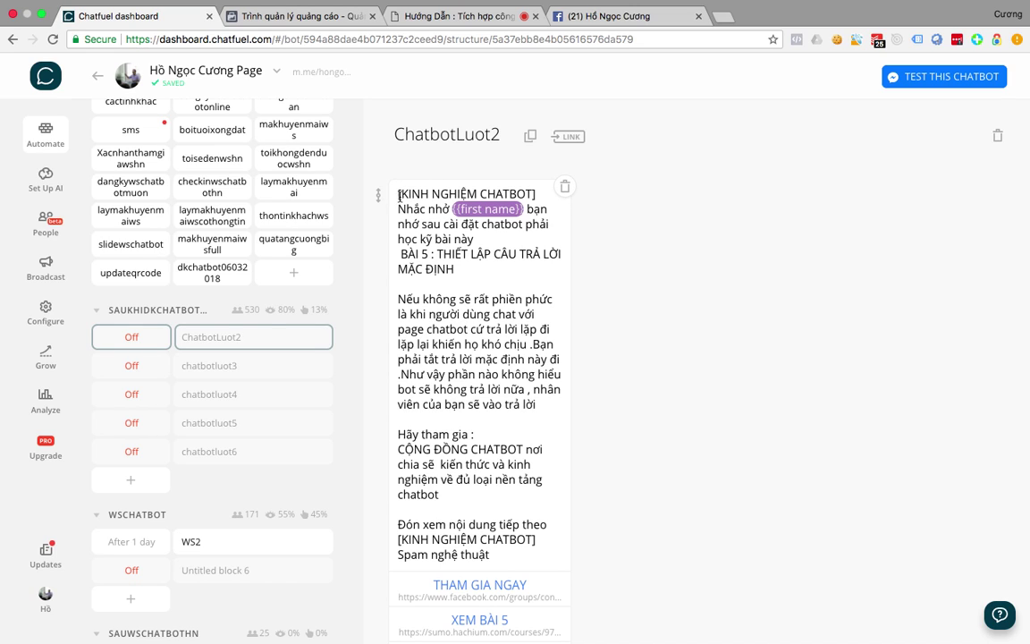
scroll(469, 237, down, 2)
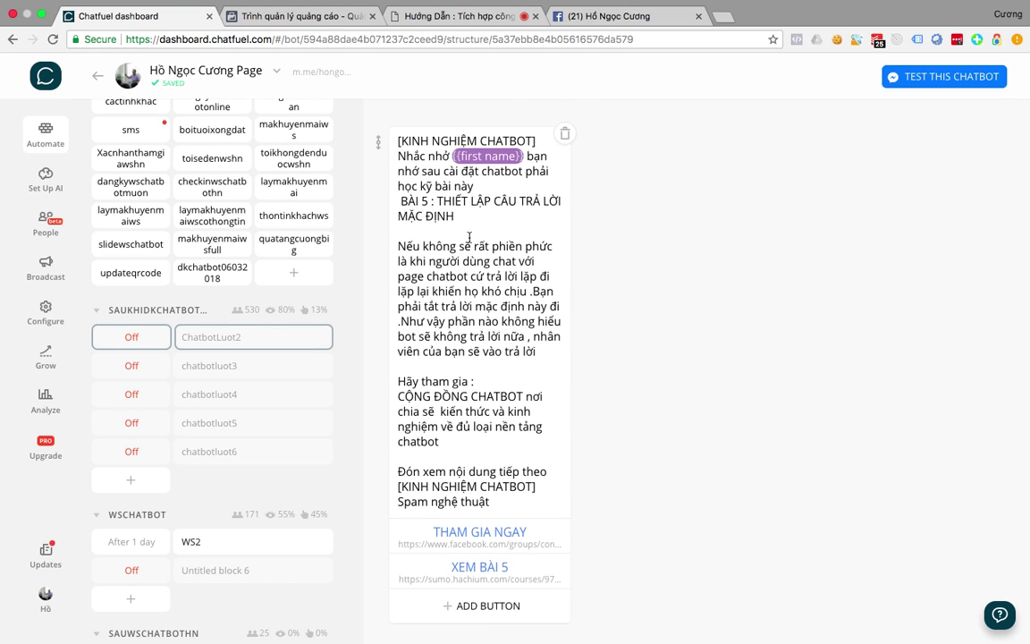
scroll(469, 237, down, 2)
scroll(468, 237, up, 3)
scroll(469, 237, down, 3)
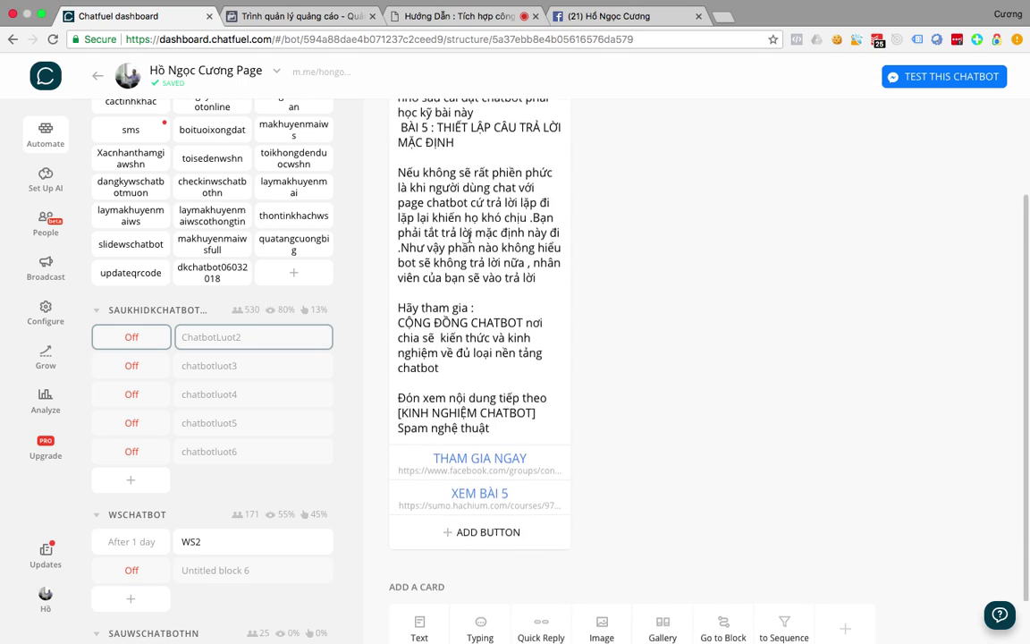
scroll(470, 237, down, 1)
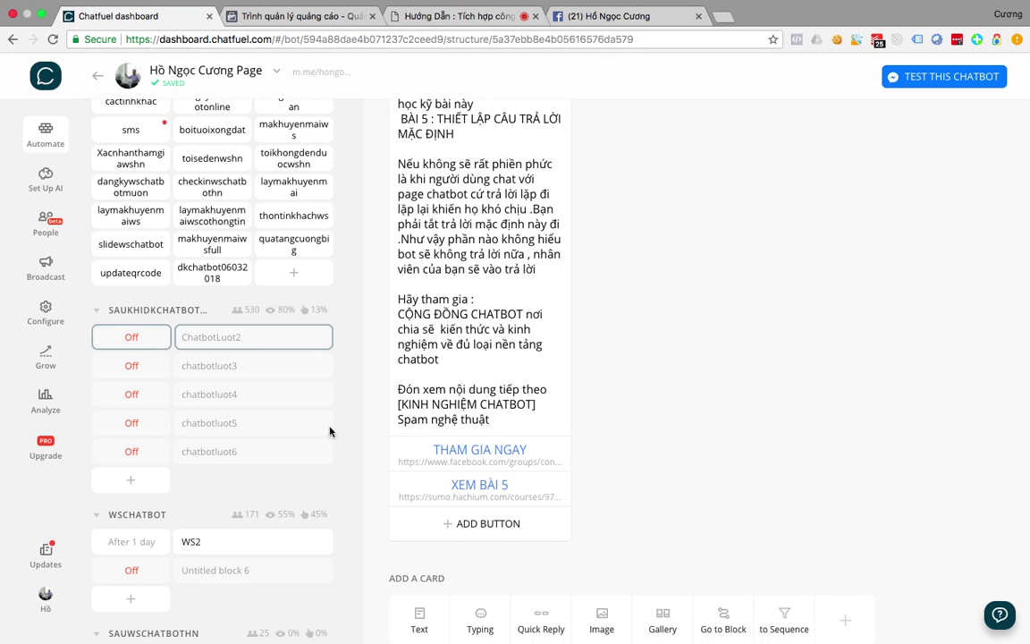
click(206, 371)
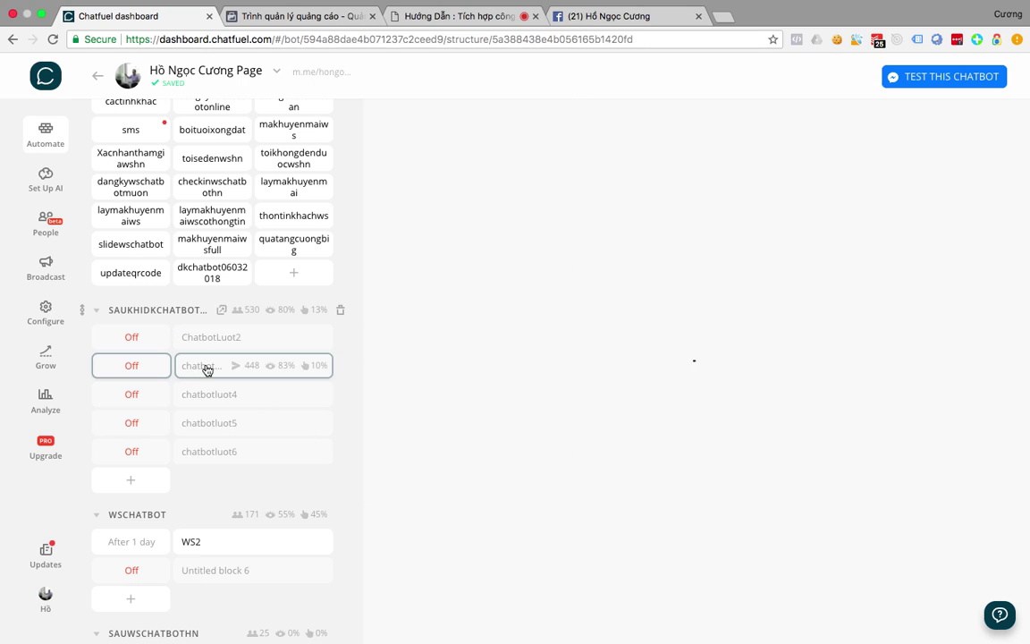
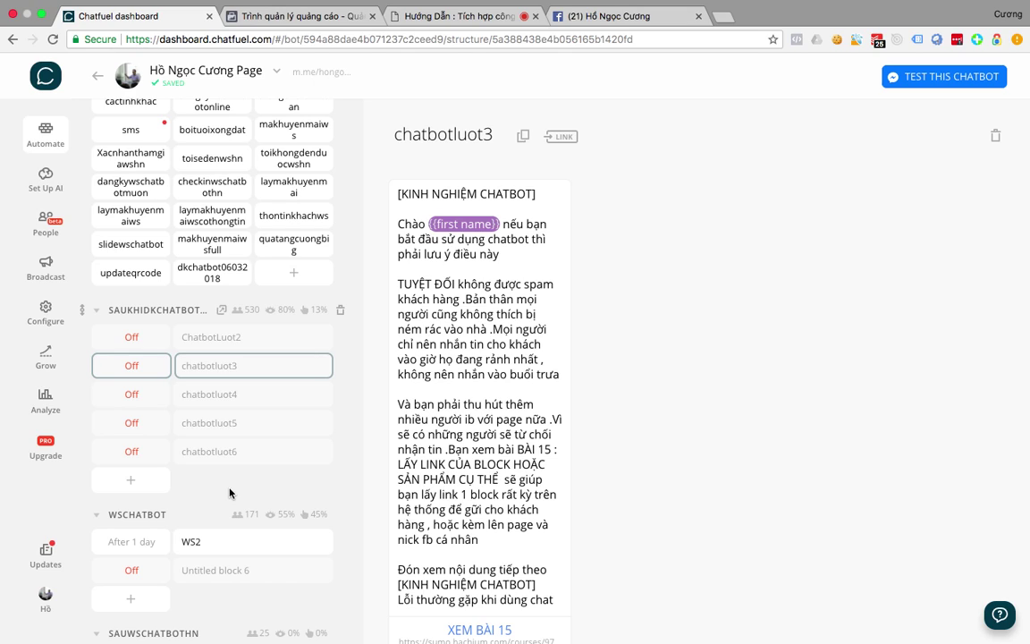
Check chatbotluot4's Off delay send timing without changing it, then bring up the window overview.
click(131, 394)
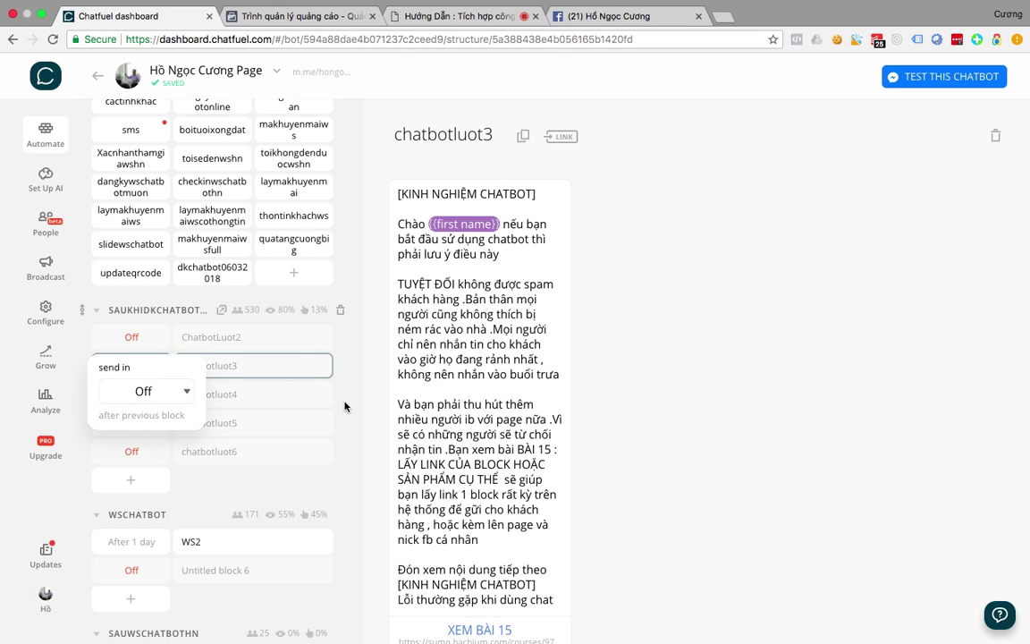
click(313, 369)
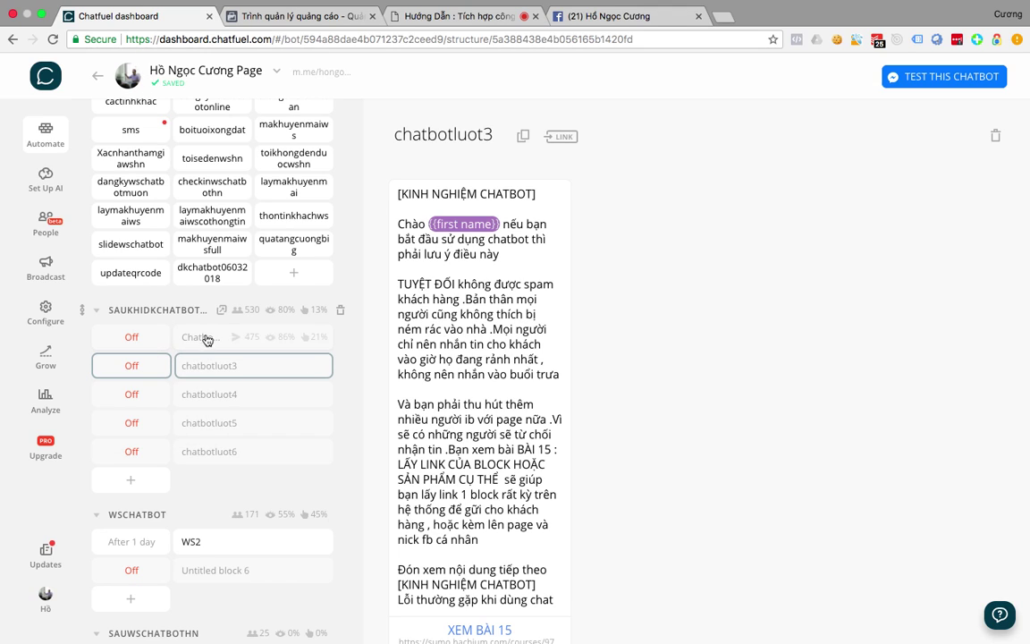
key(ctrl+Up)
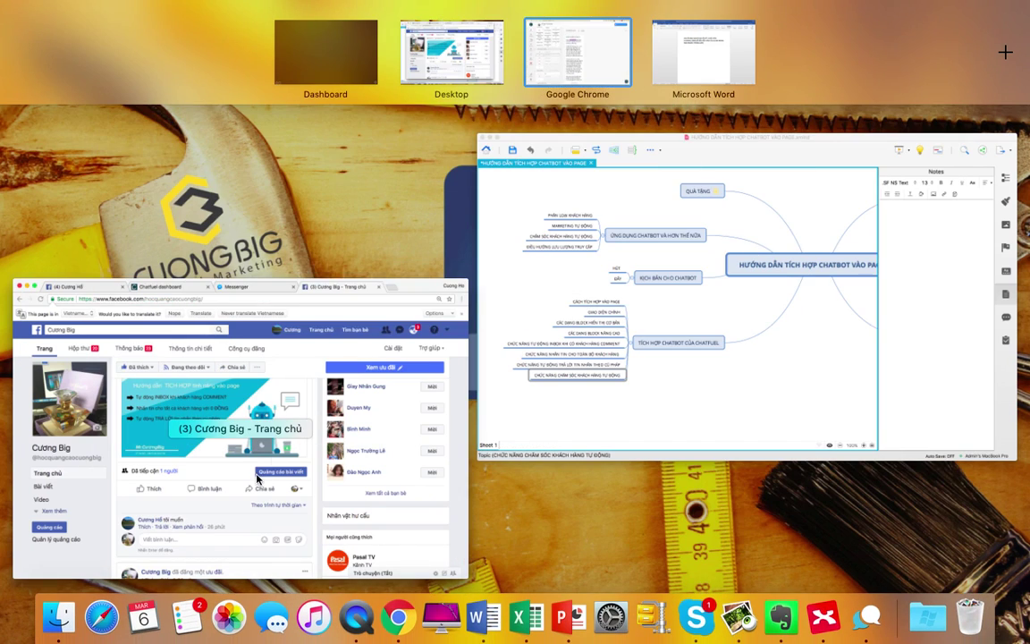
Bring the Facebook page forward, then switch to the browser space's GetResponse webinar tab.
click(230, 426)
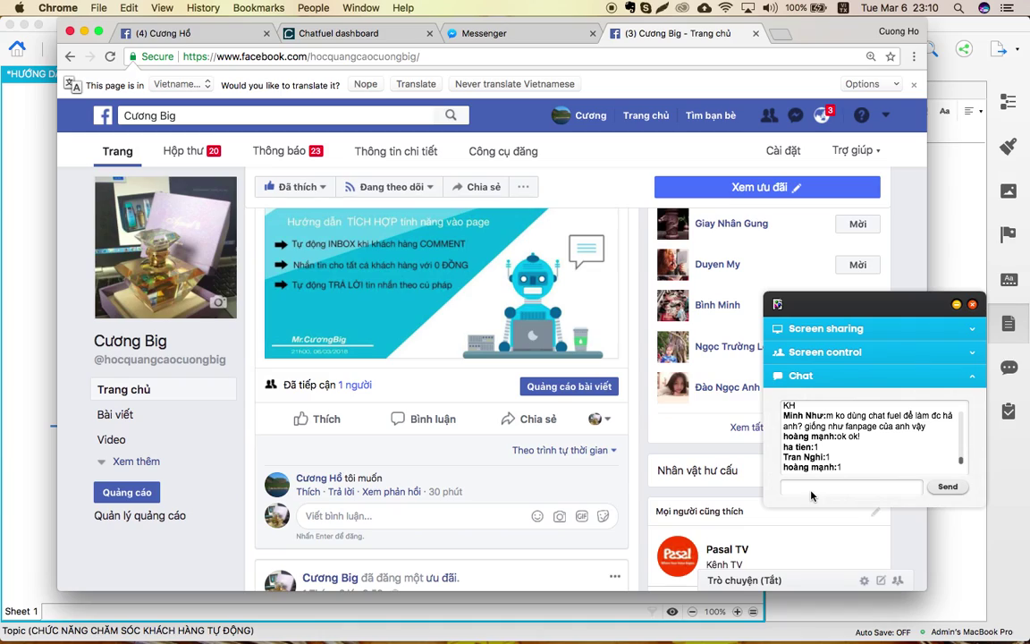
key(ctrl+Up)
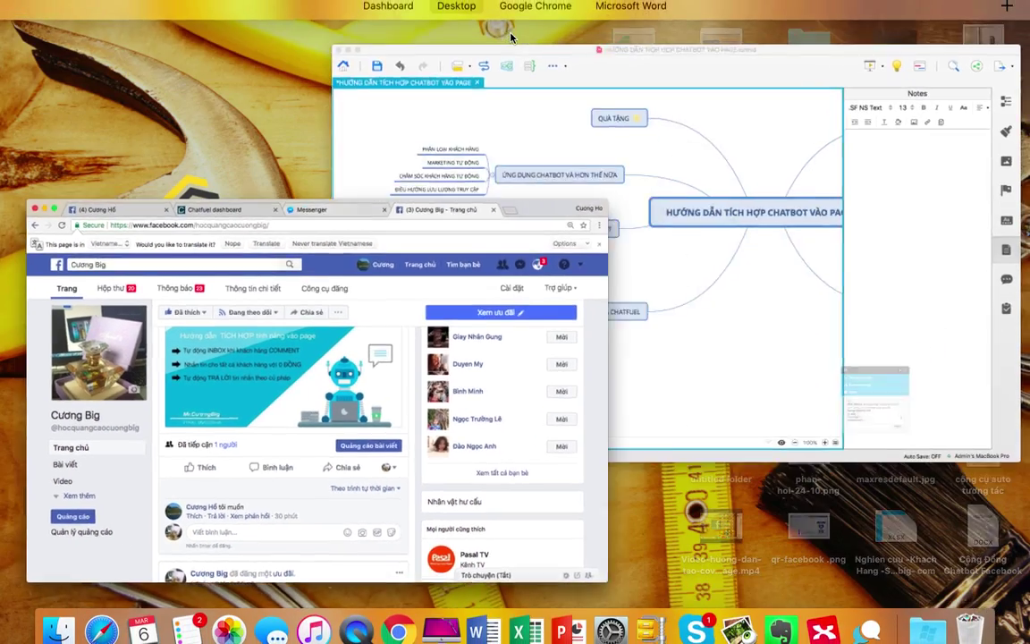
click(517, 47)
click(434, 15)
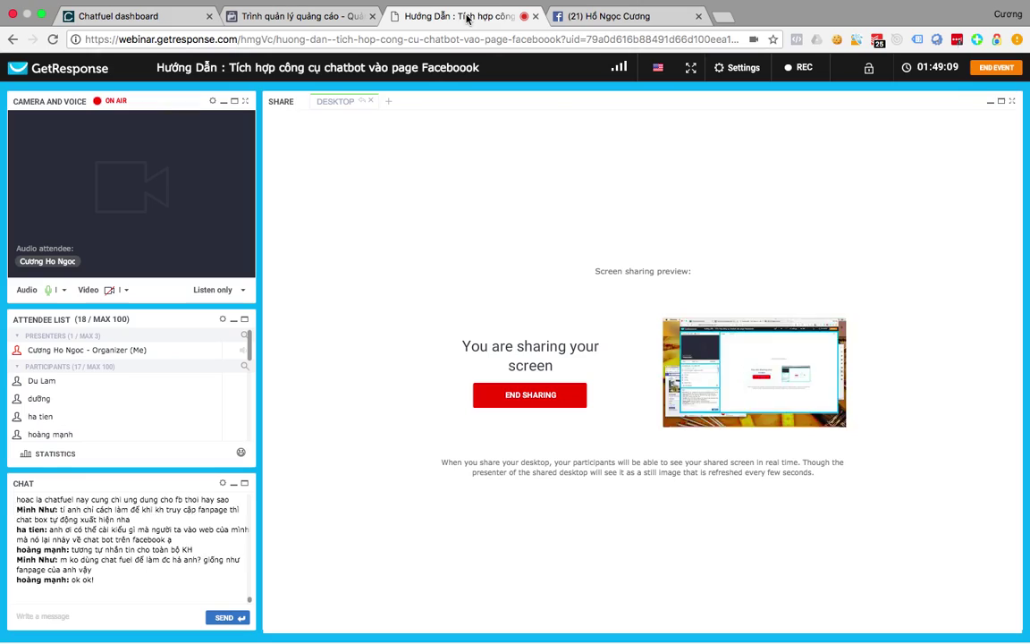
click(592, 14)
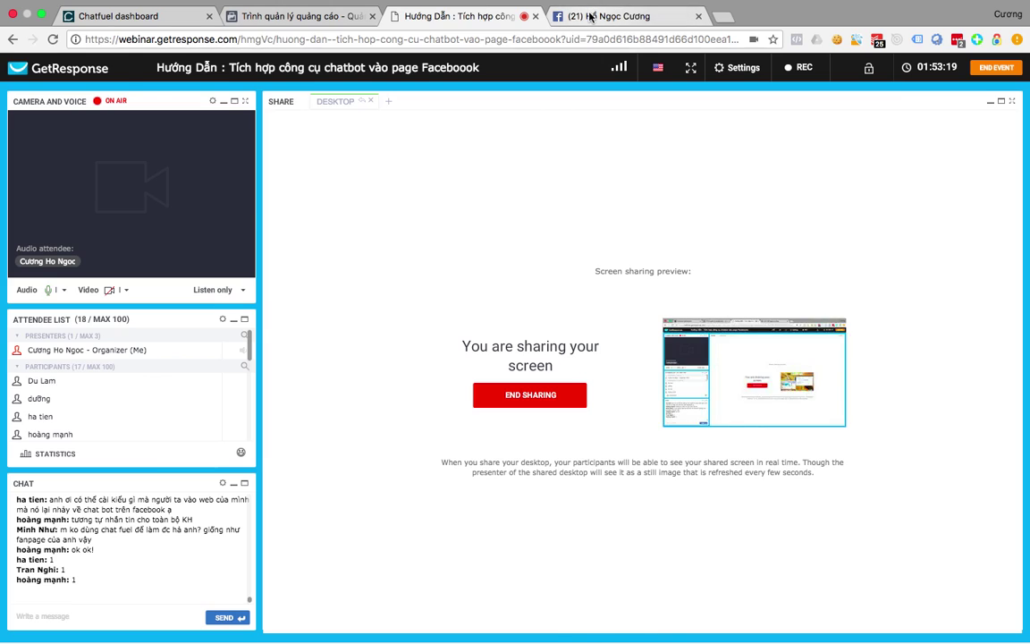
Show the SAUBANHANG sequence in the Chatfuel dashboard, then bring the Facebook page back to front.
click(157, 17)
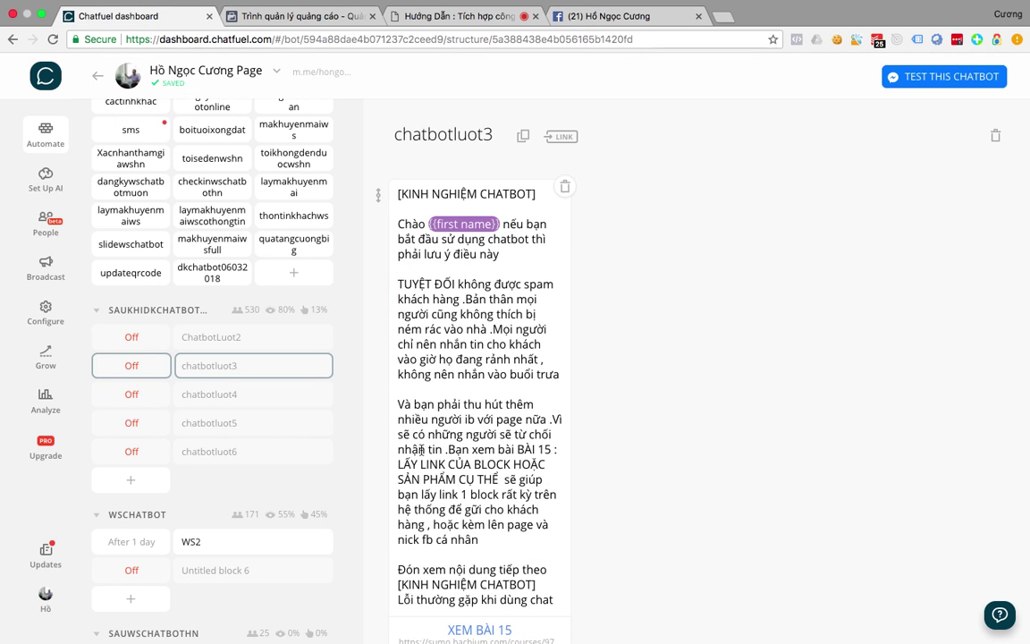
scroll(241, 483, down, 10)
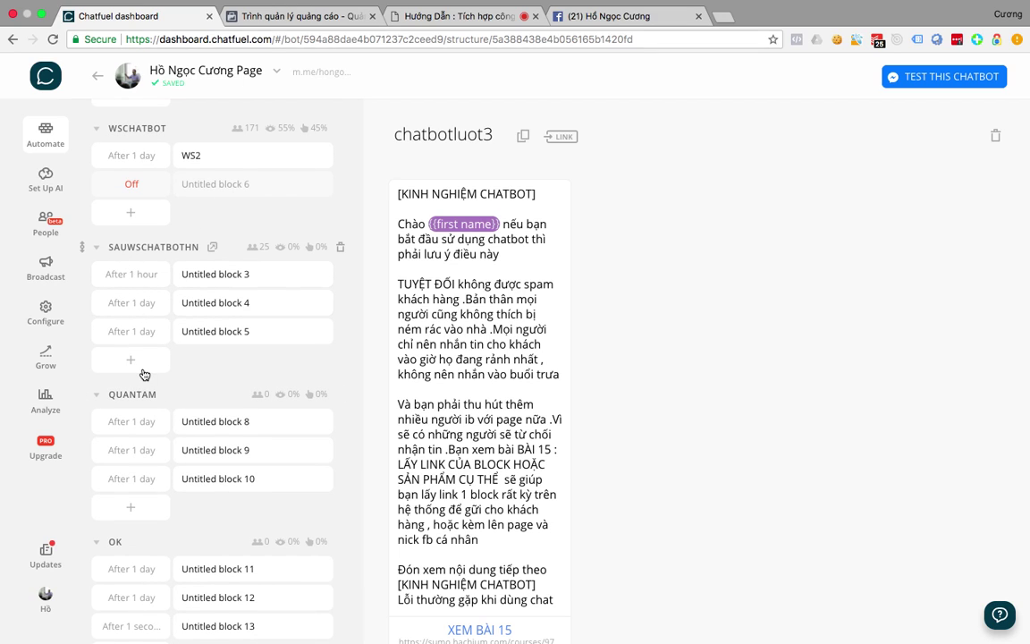
scroll(144, 374, down, 7)
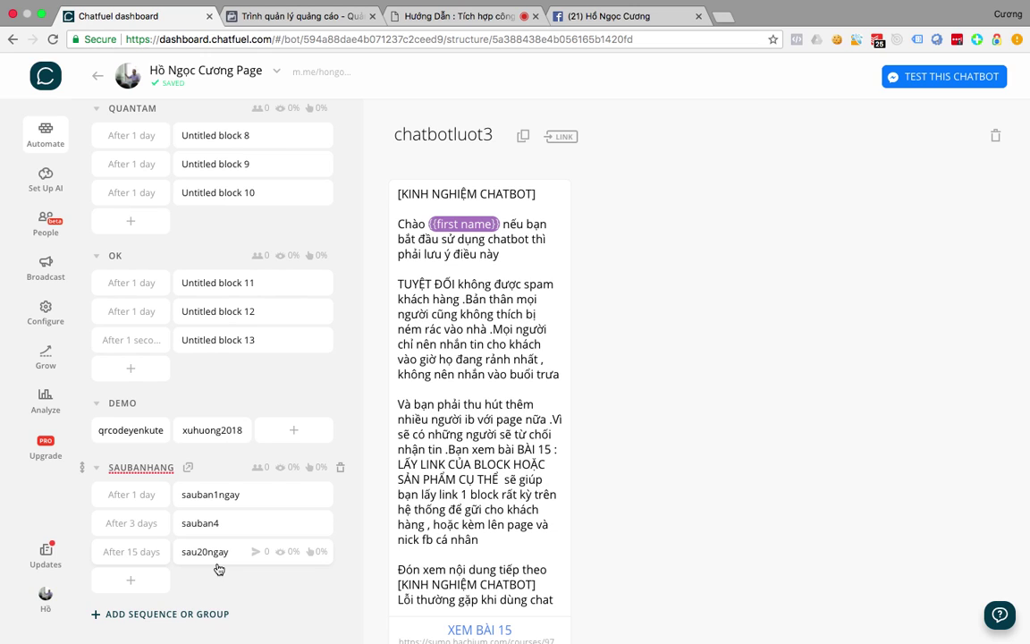
key(ctrl+Up)
click(278, 427)
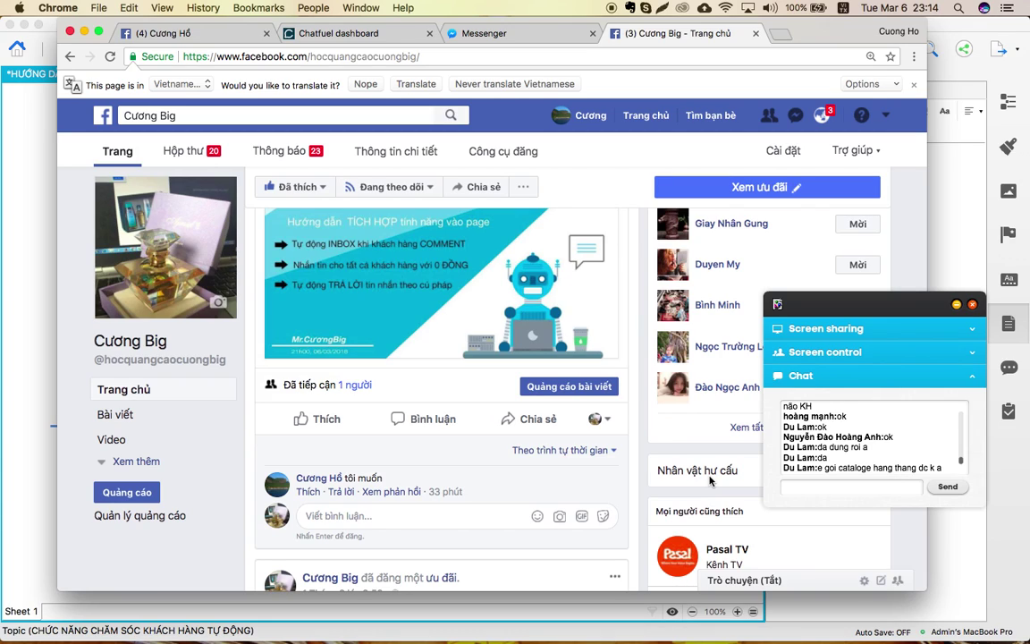
Bring the XMind chatbot-integration mind map window in front of the Facebook page.
click(3, 358)
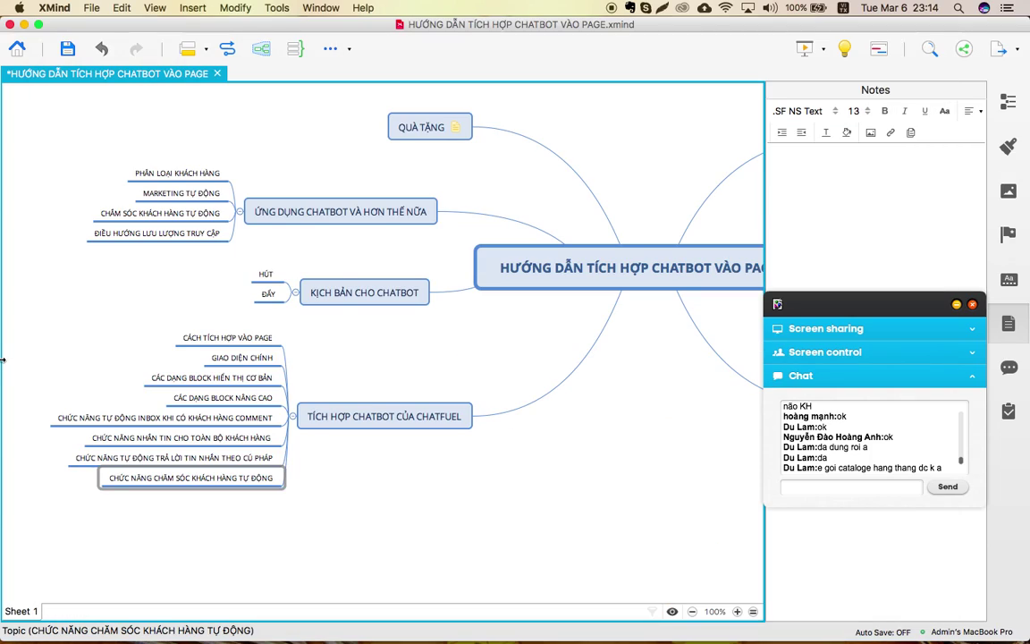
Switch from XMind back to the full-screen Chatfuel dashboard in the Chrome space.
key(ctrl+Up)
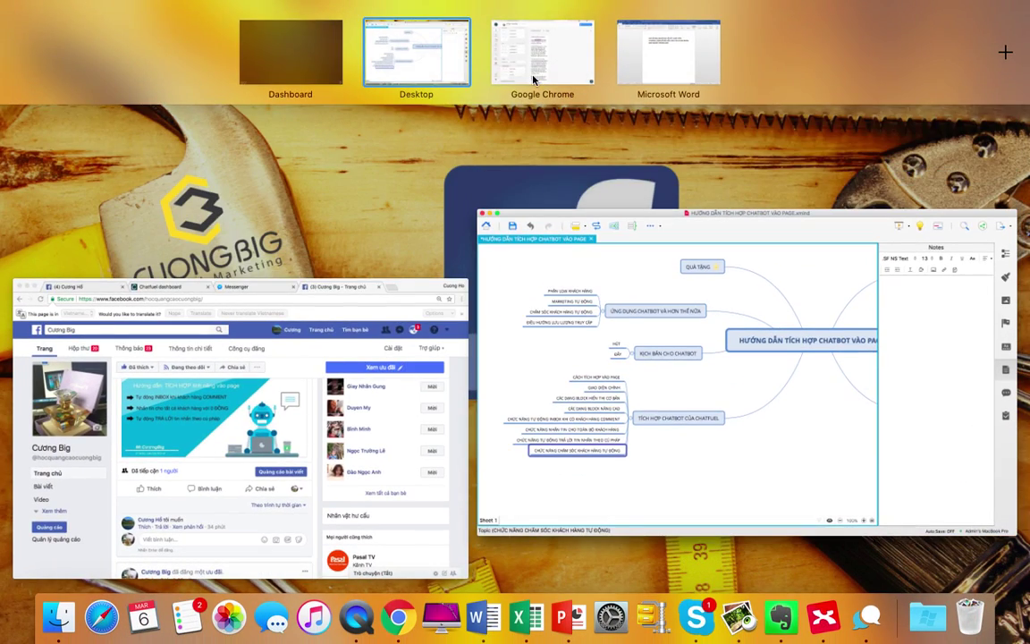
click(534, 73)
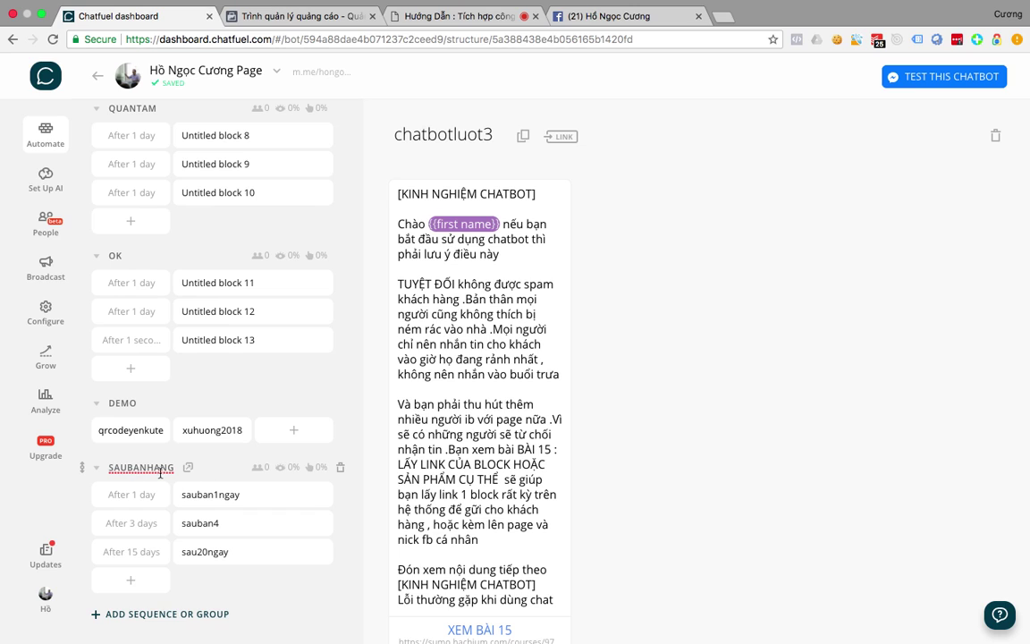
Open the dkchatbot06032018 block for editing.
scroll(159, 472, up, 15)
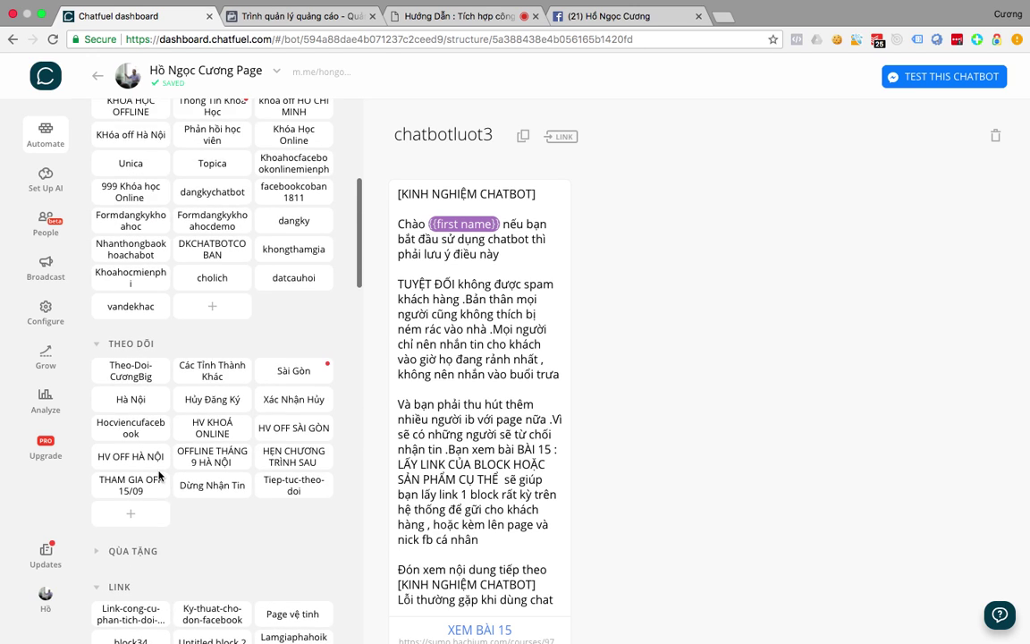
scroll(159, 474, down, 5)
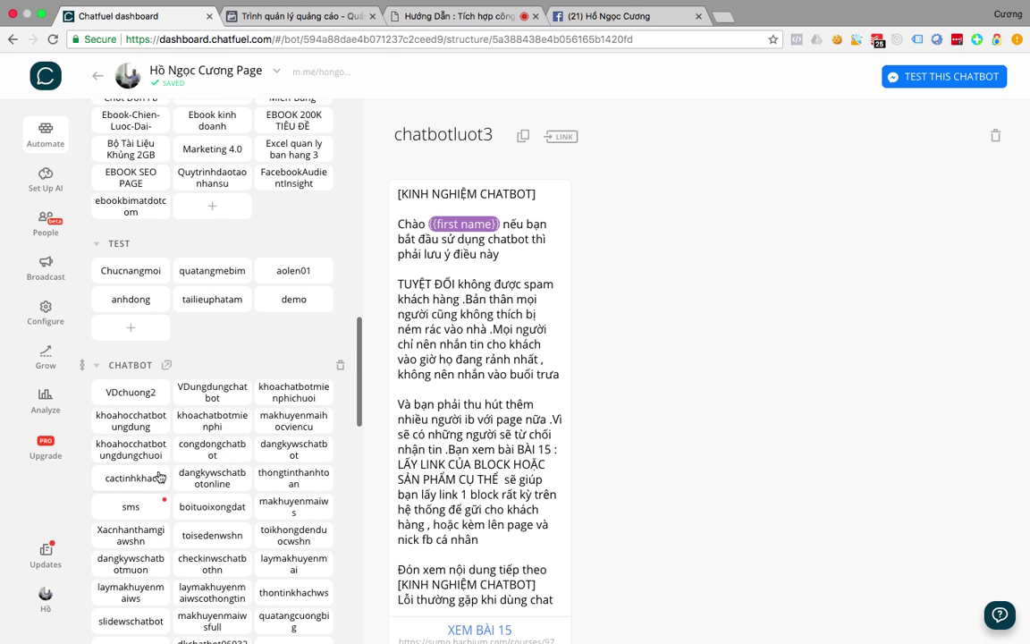
scroll(192, 456, down, 5)
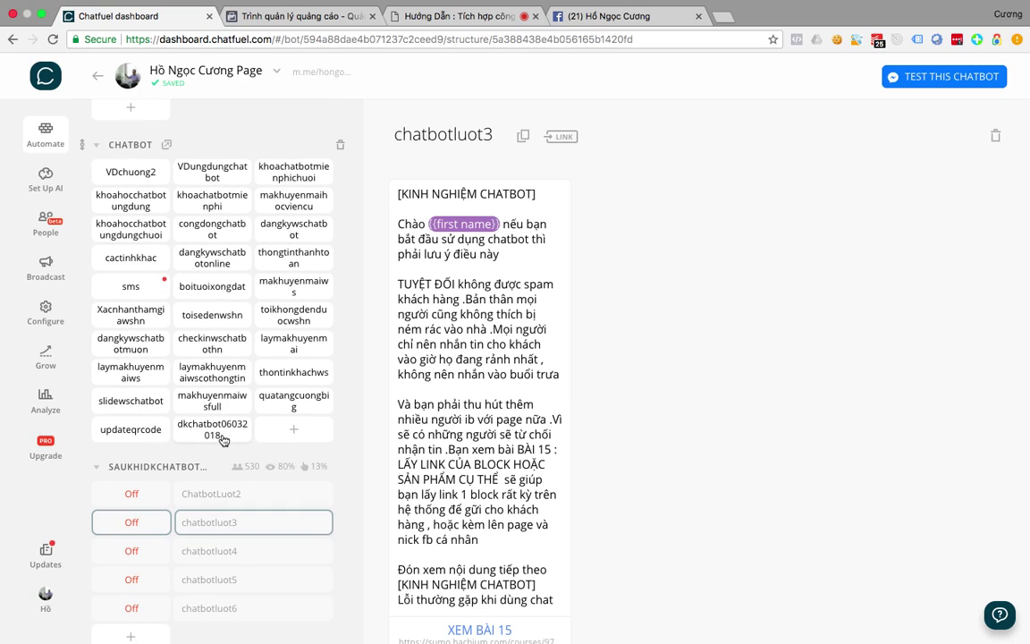
click(223, 438)
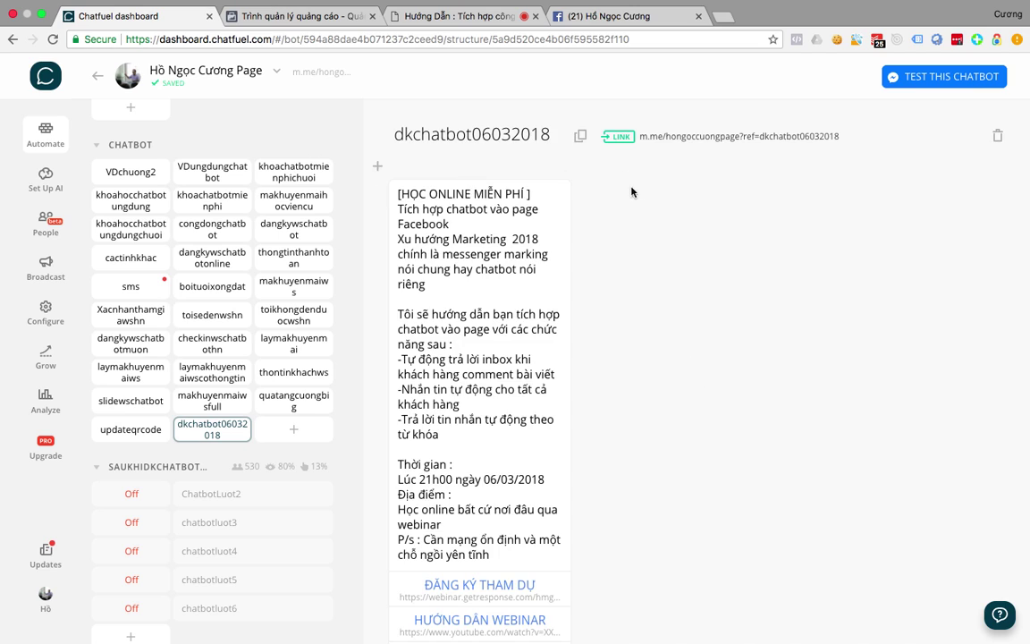
scroll(537, 313, down, 5)
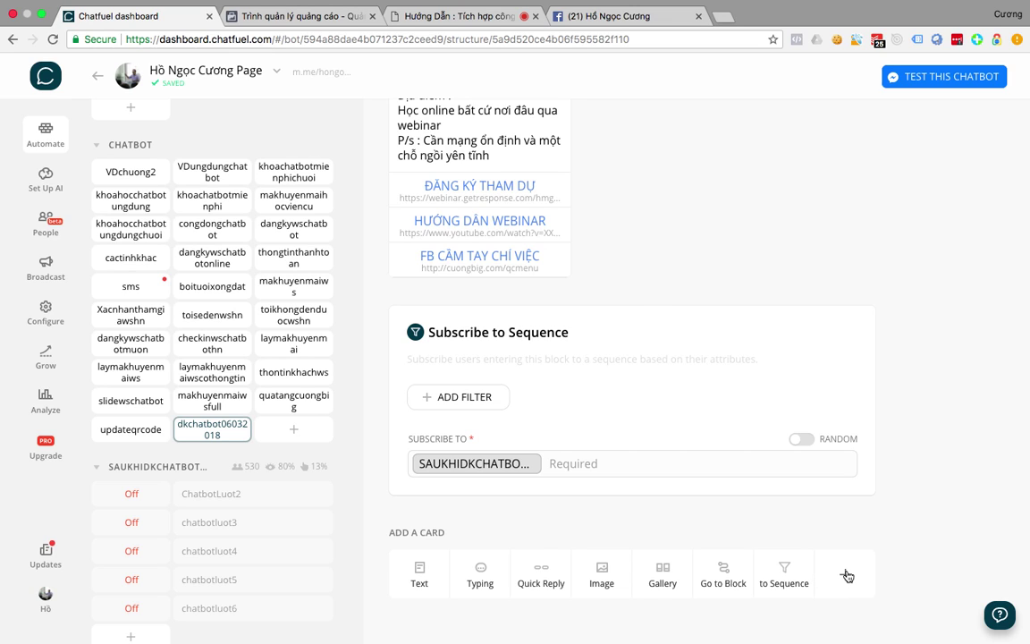
Add a second Subscribe to Sequence card to the block, enrolling users in SAUBANHANG.
click(847, 575)
scroll(626, 371, down, 1)
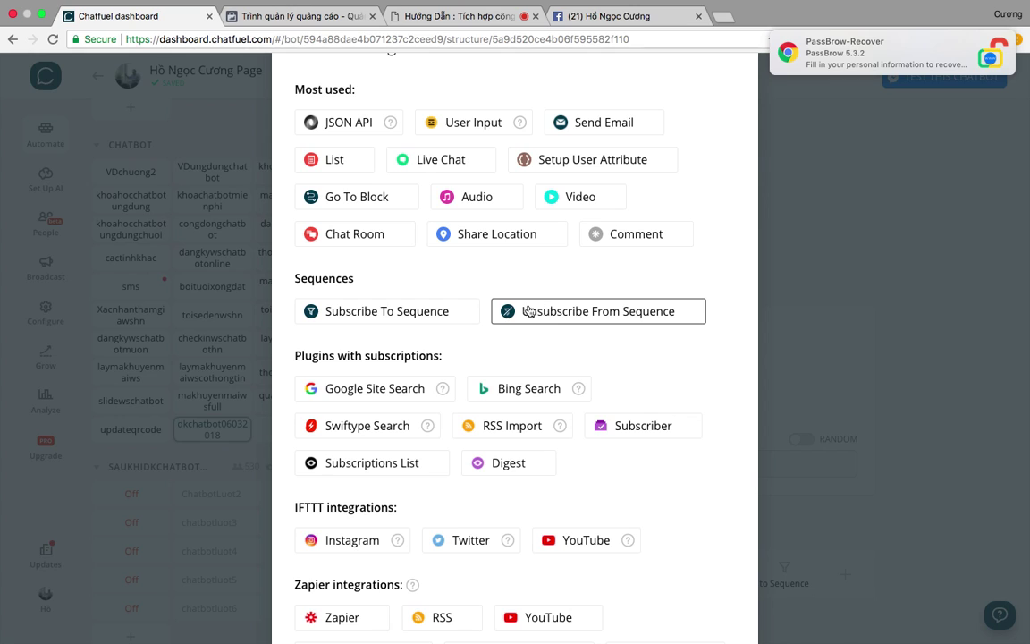
click(432, 316)
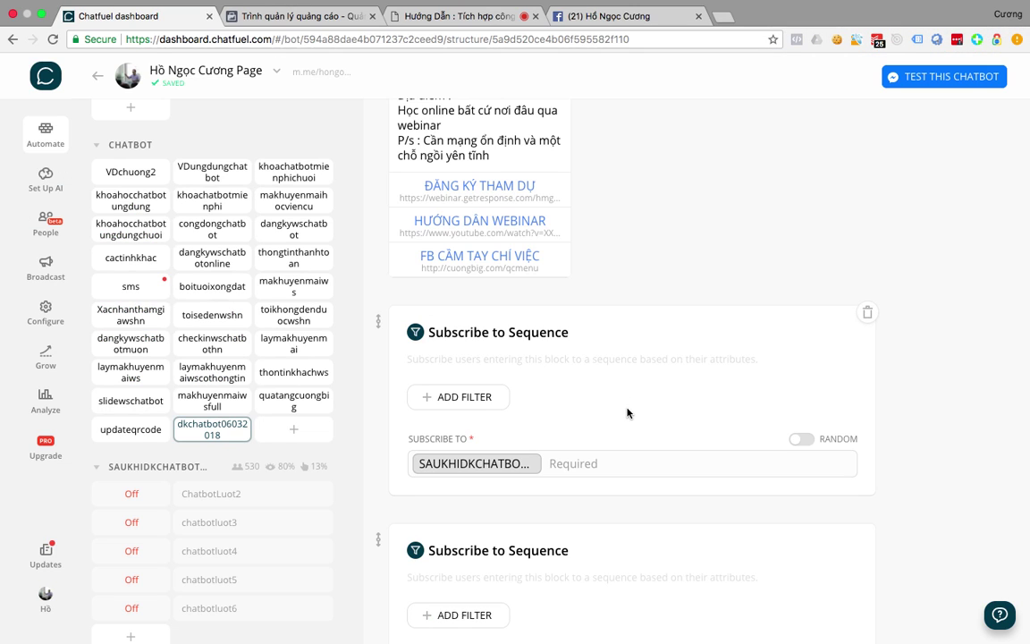
scroll(628, 415, down, 3)
click(487, 464)
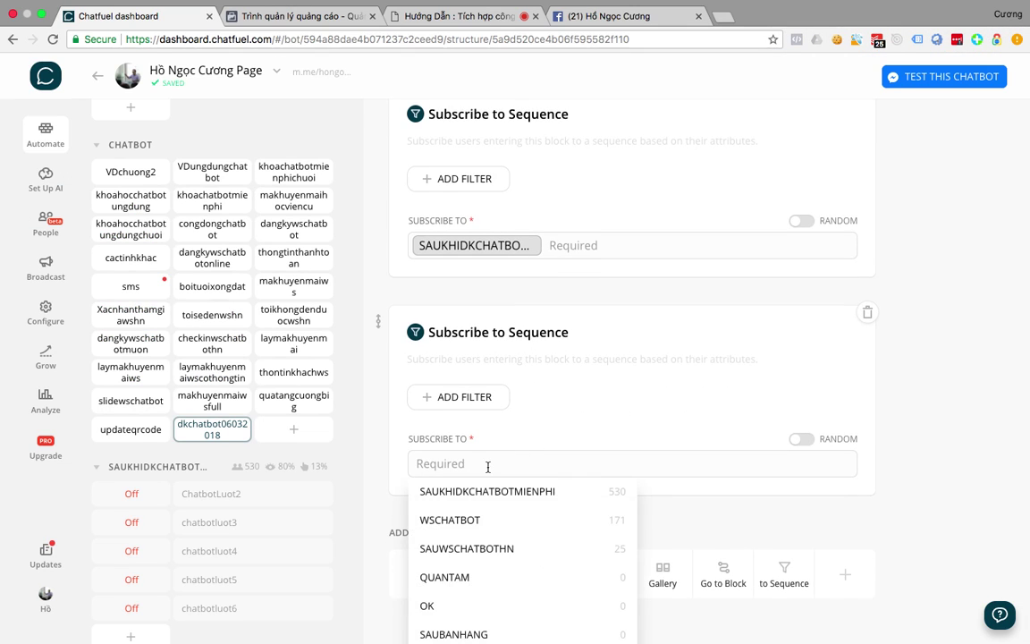
scroll(488, 464, down, 1)
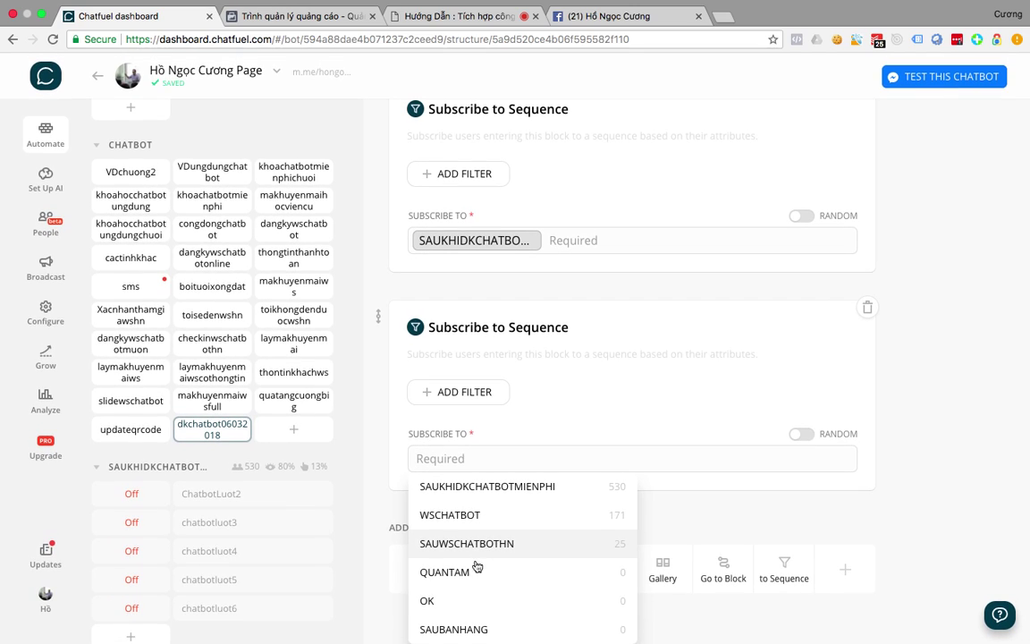
click(462, 625)
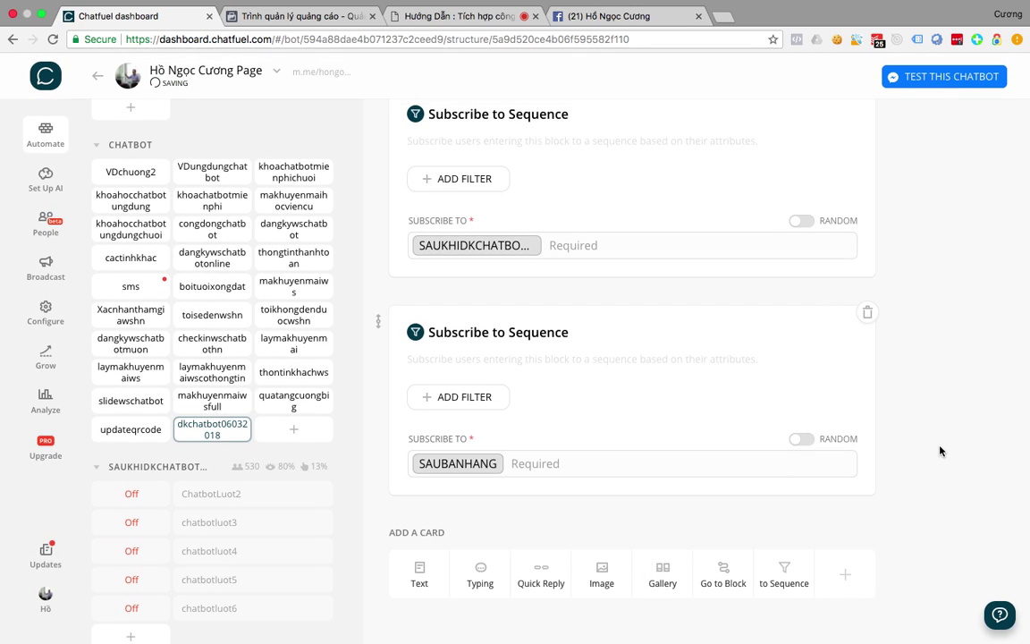
scroll(940, 450, up, 10)
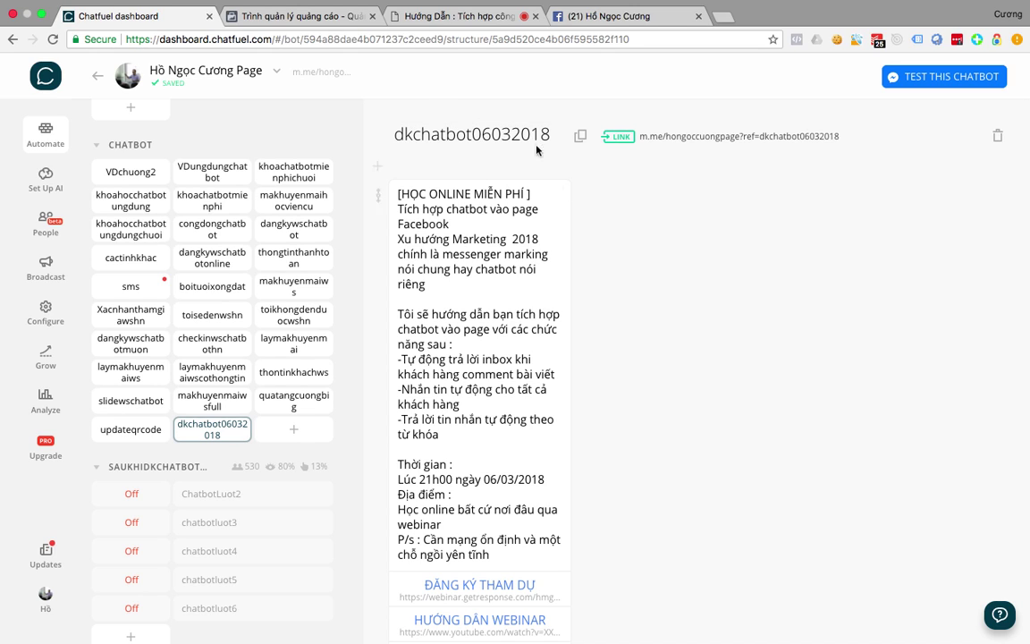
scroll(451, 429, down, 10)
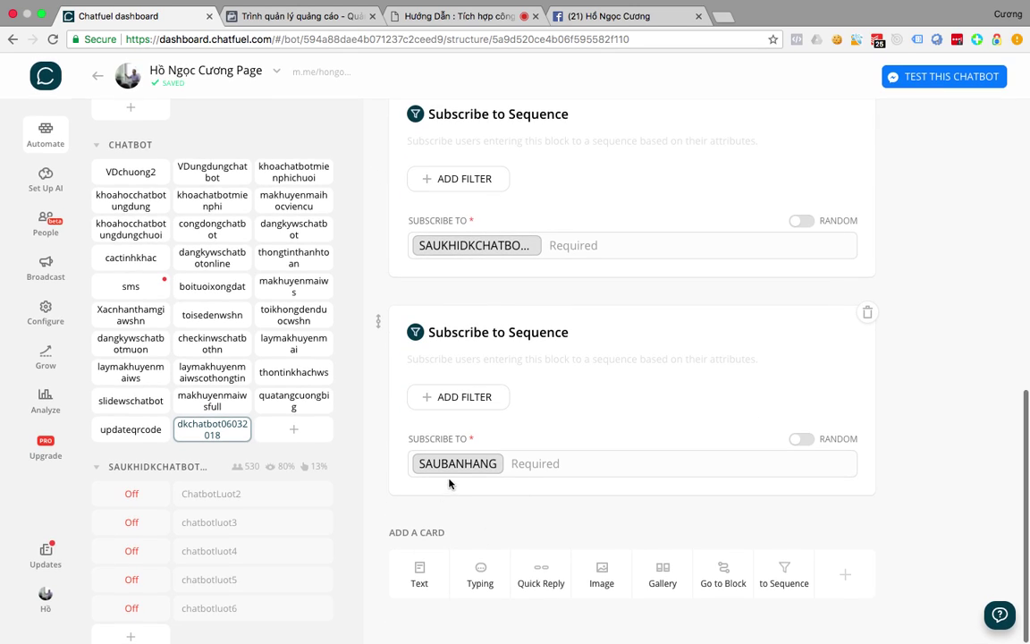
mouse_move(439, 468)
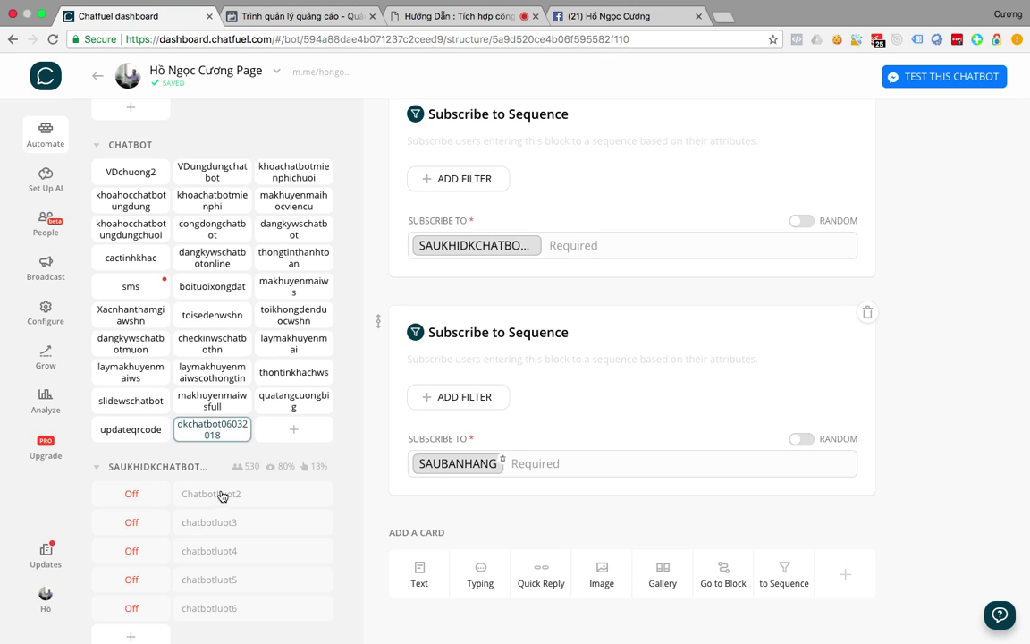
scroll(221, 491, down, 8)
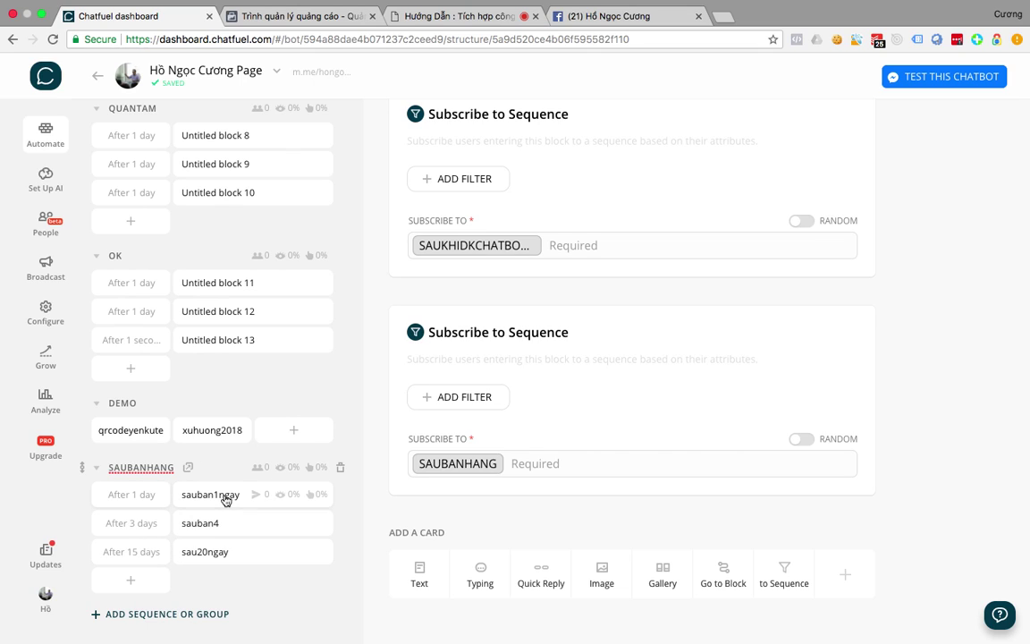
Add an Unsubscribe From Sequence card for SAUBANHANG to the sau20ngay block.
click(202, 551)
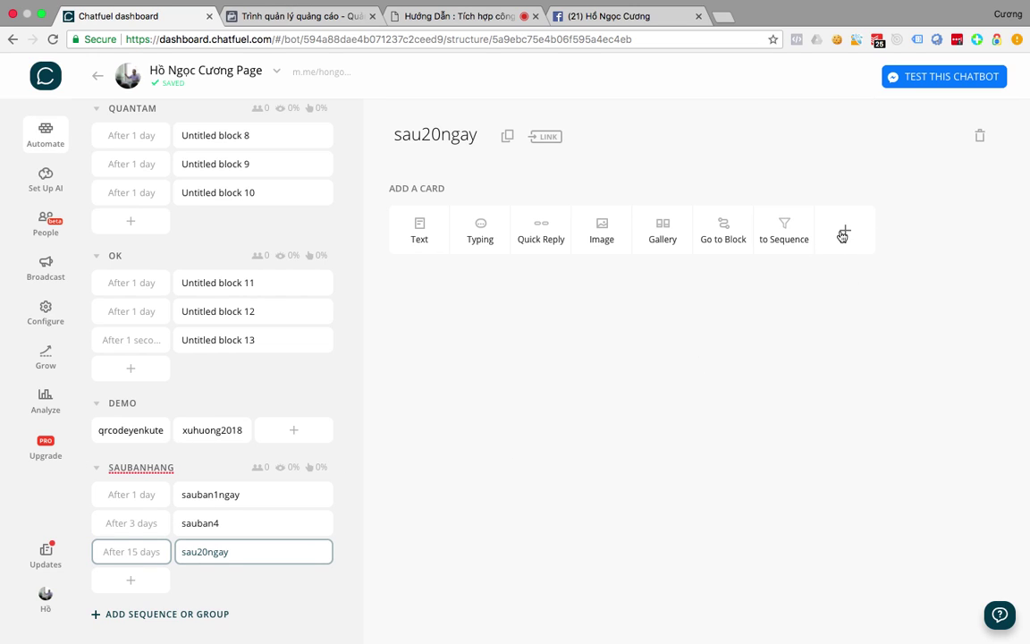
click(844, 232)
click(570, 351)
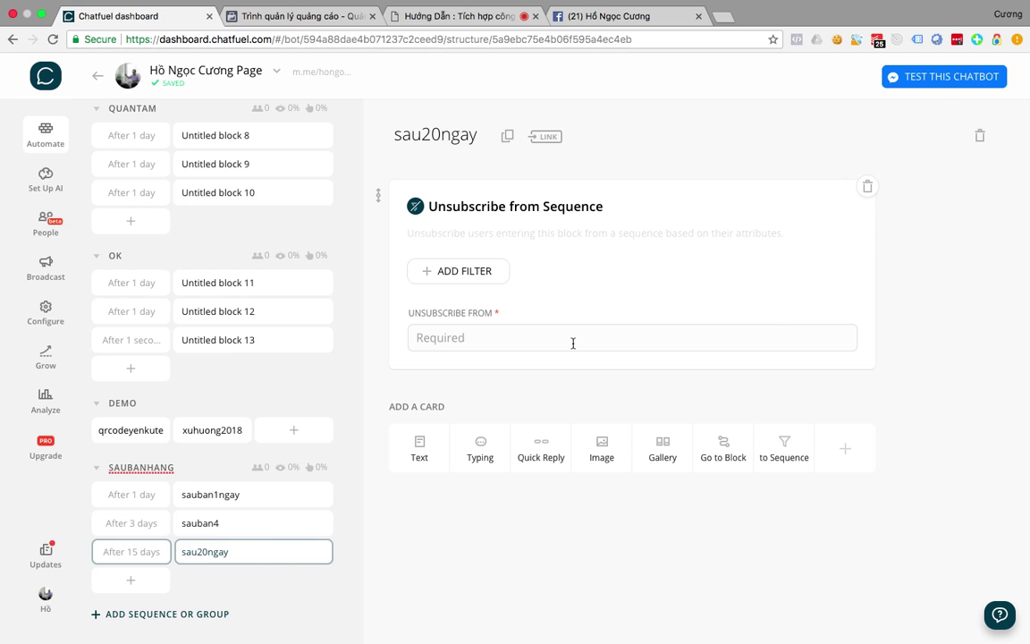
click(489, 338)
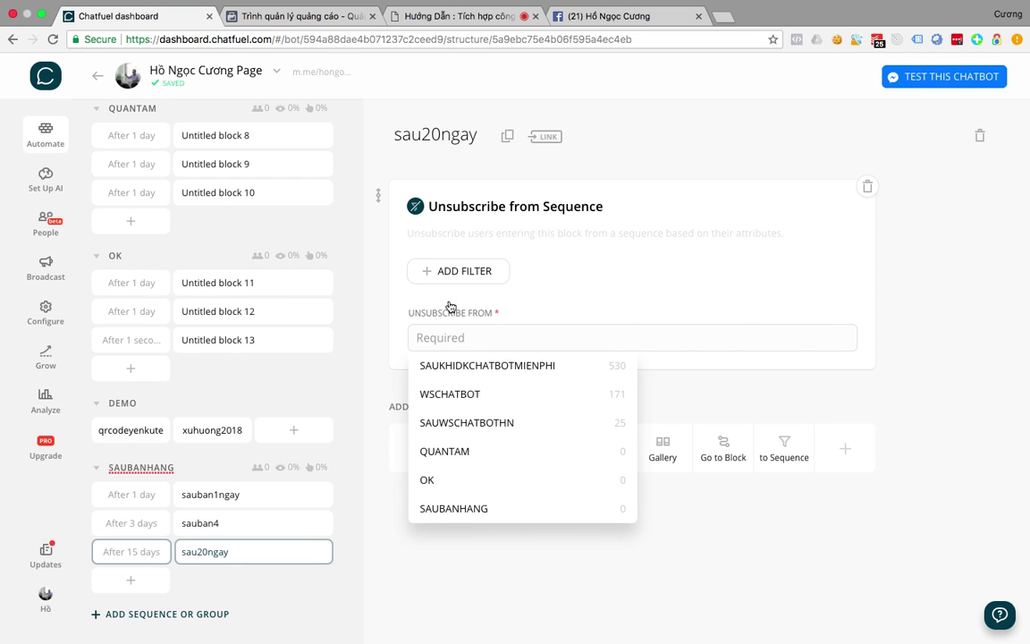
click(455, 507)
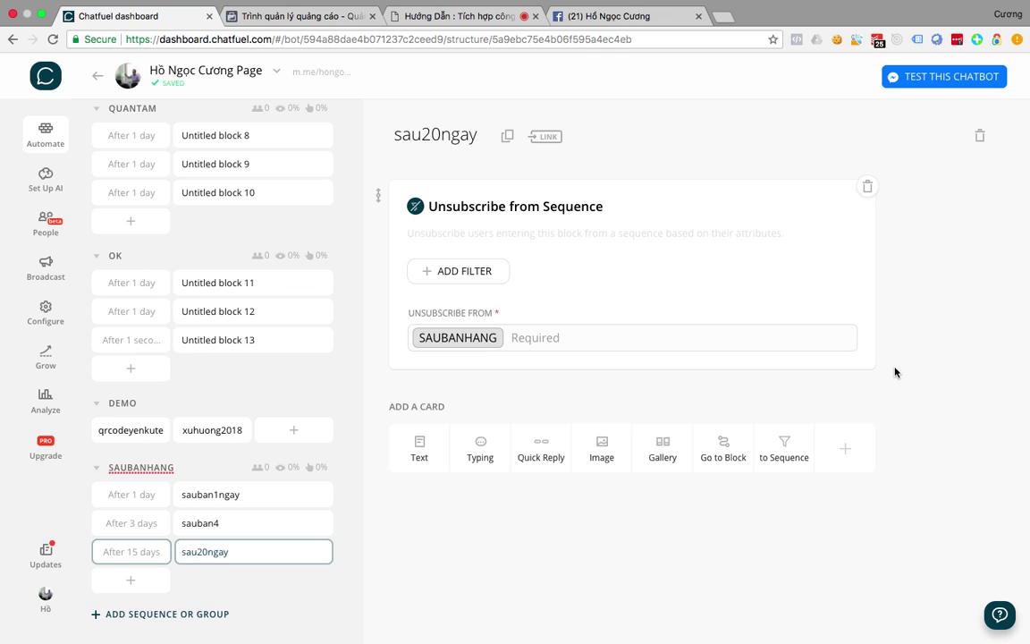
Add a Subscribe to Sequence card for QUANTAM with a filter, then switch to Facebook.
click(781, 452)
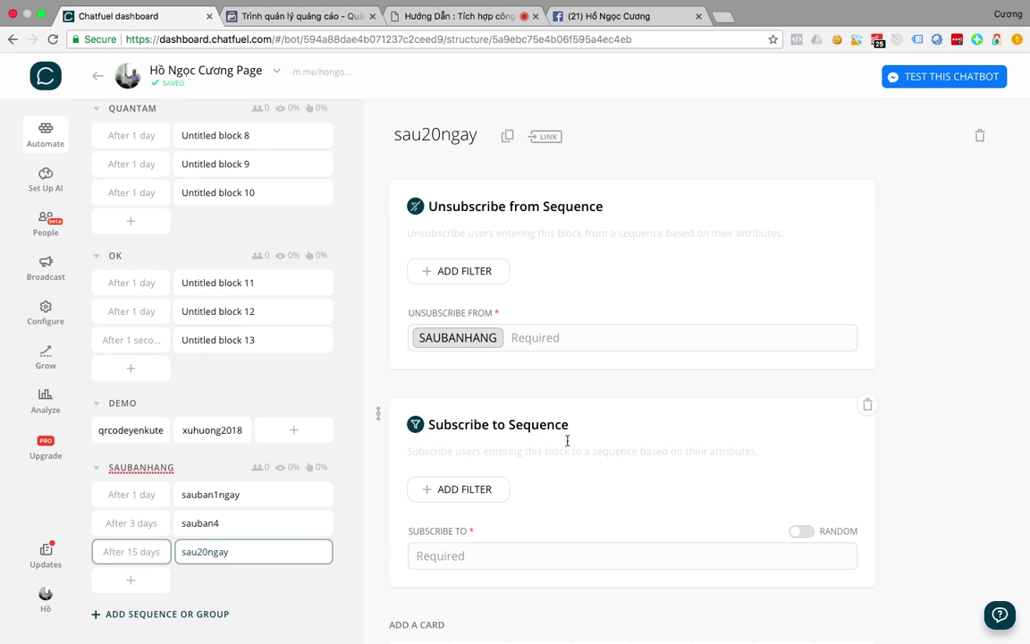
click(460, 516)
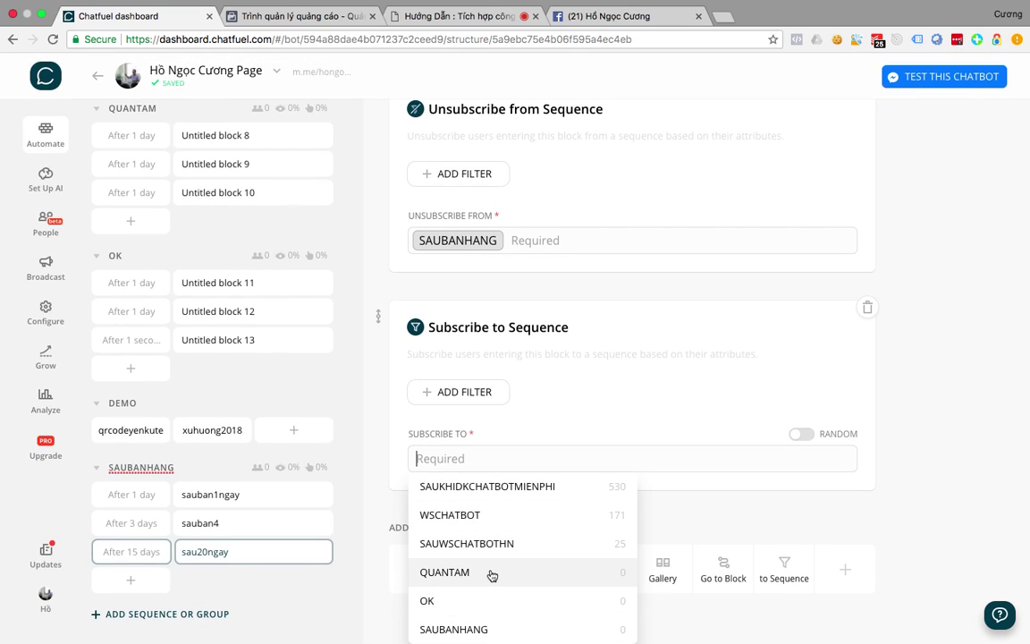
click(490, 575)
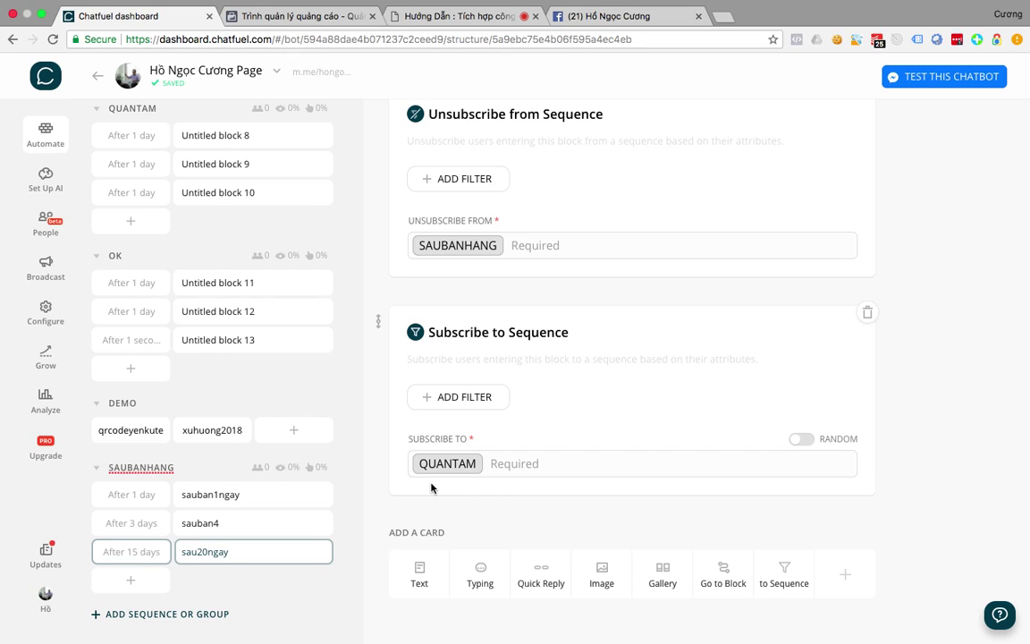
click(471, 399)
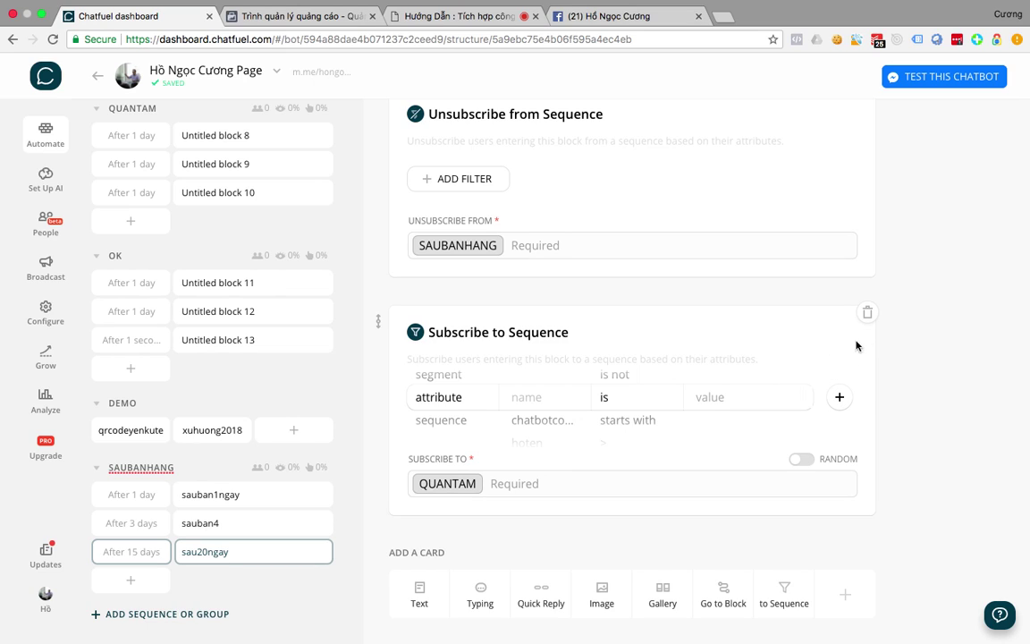
scroll(538, 262, up, 1)
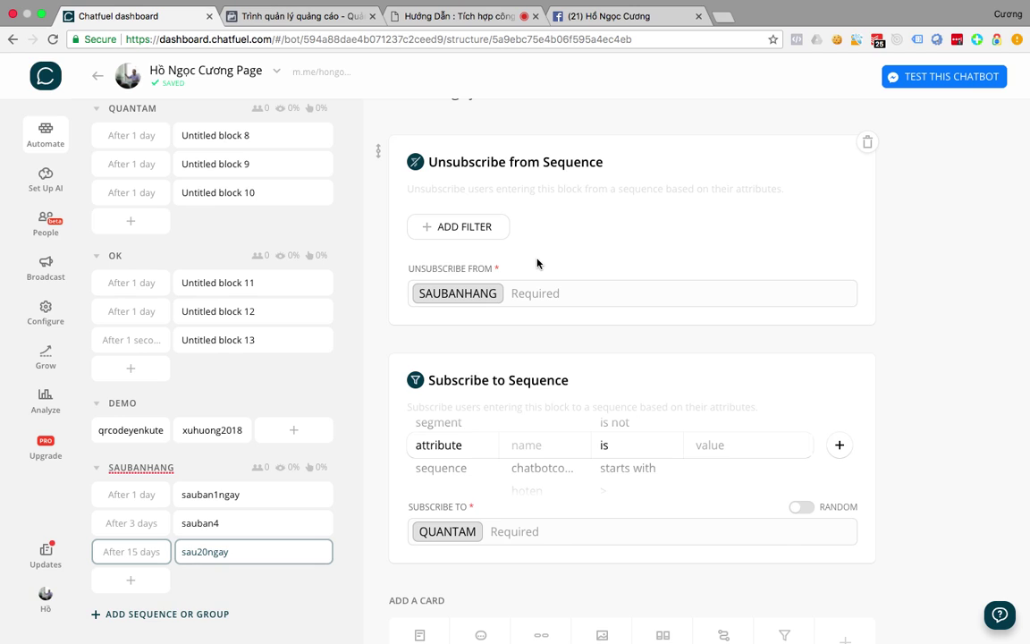
key(ctrl+Up)
click(648, 511)
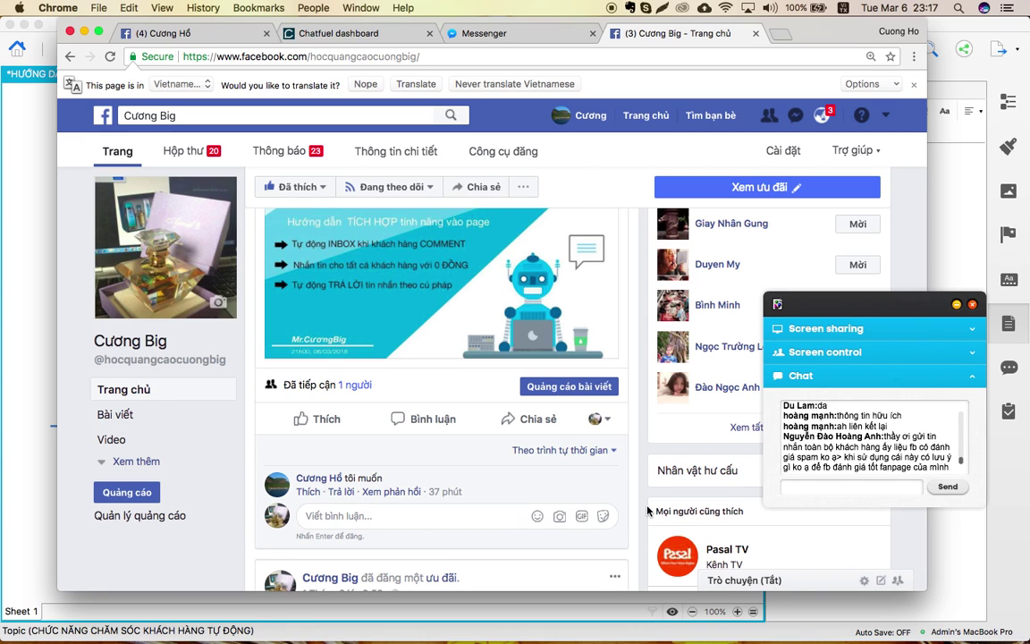
After reviewing the page's chatbot-integration post, spread out all open windows.
key(ctrl+Up)
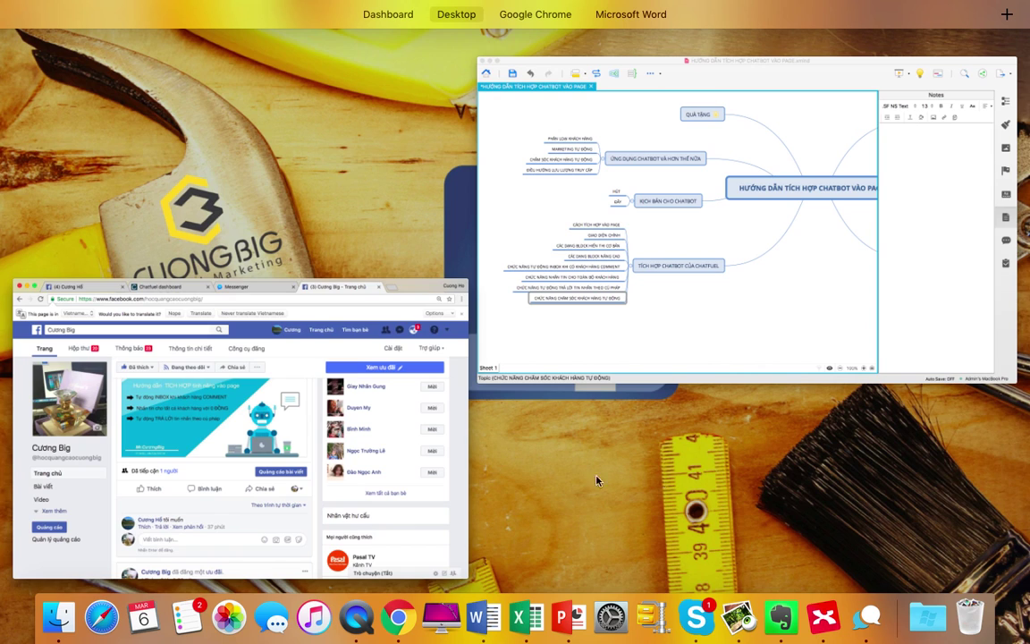
Bring forward the XMind 'HƯỚNG DẪN TÍCH HỢP CHATBOT VÀO PAGE' mind map.
click(605, 240)
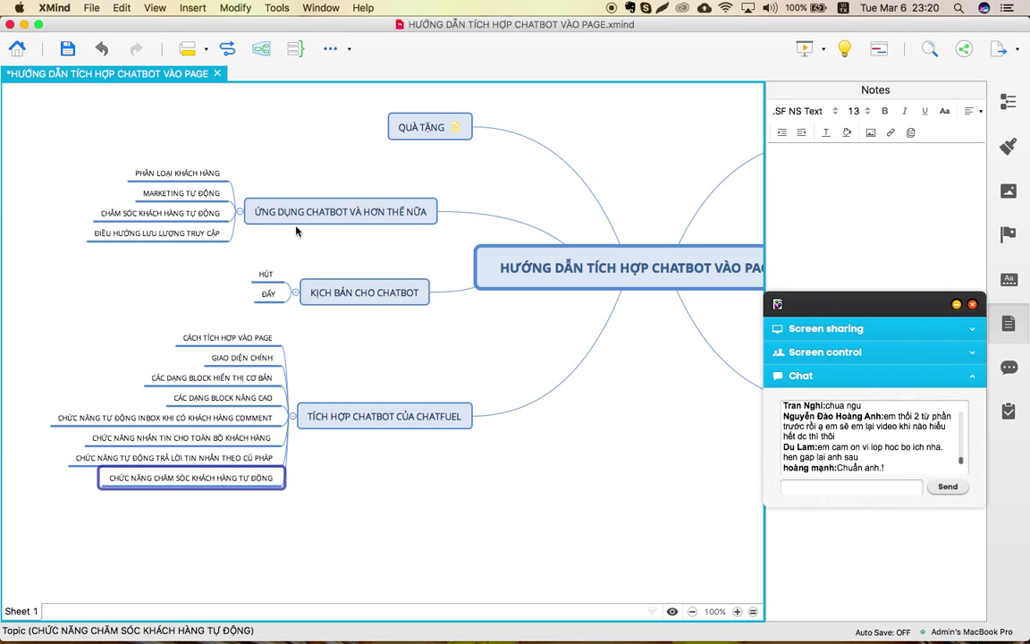
Open the recent mind map KICH BAN CHATBOT CHAO ME NAU.
click(121, 8)
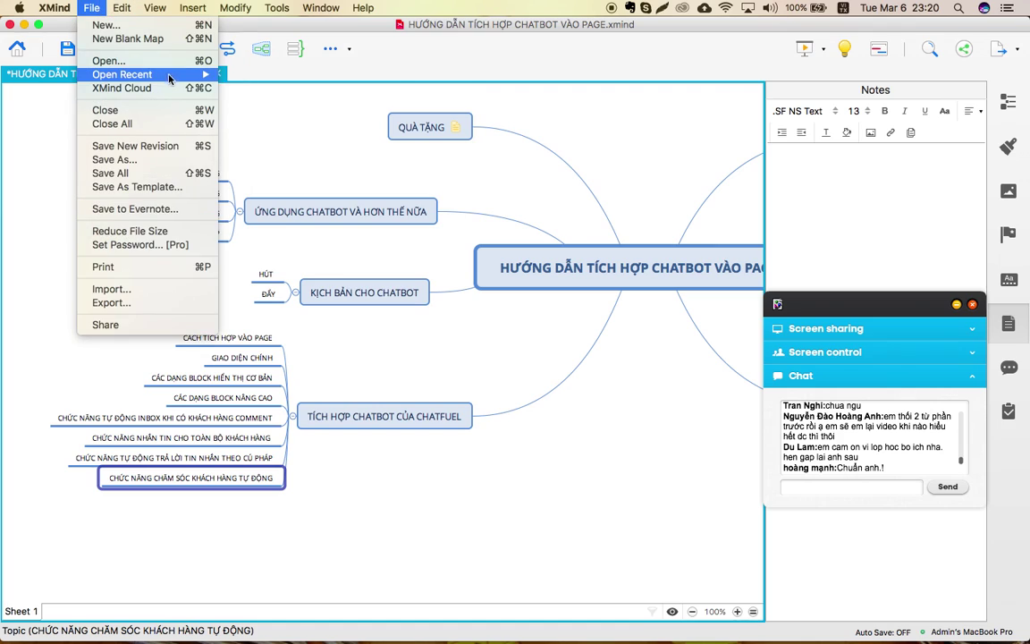
mouse_move(169, 79)
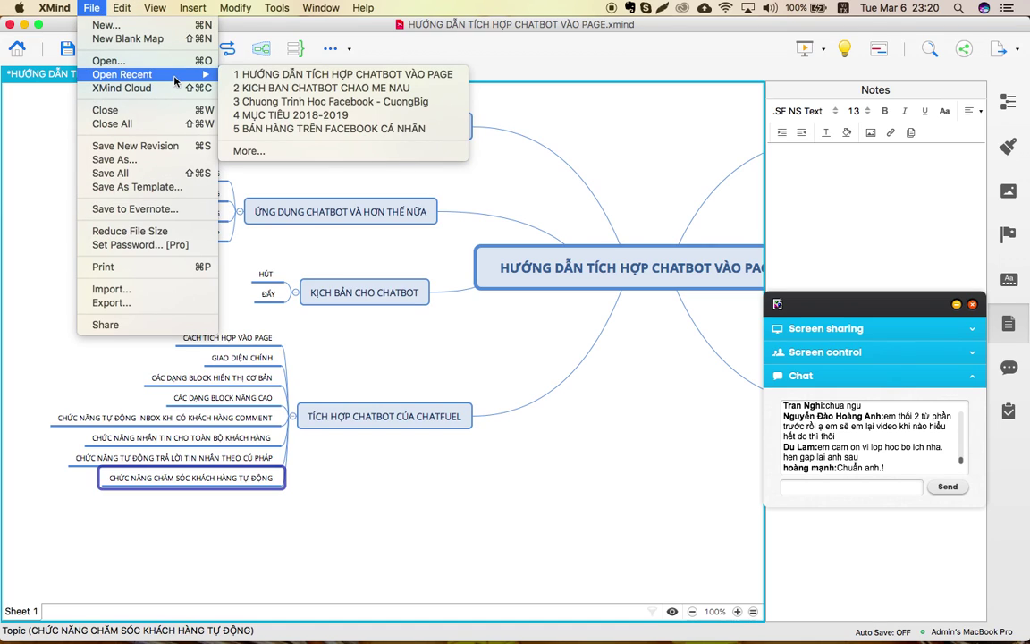
click(290, 89)
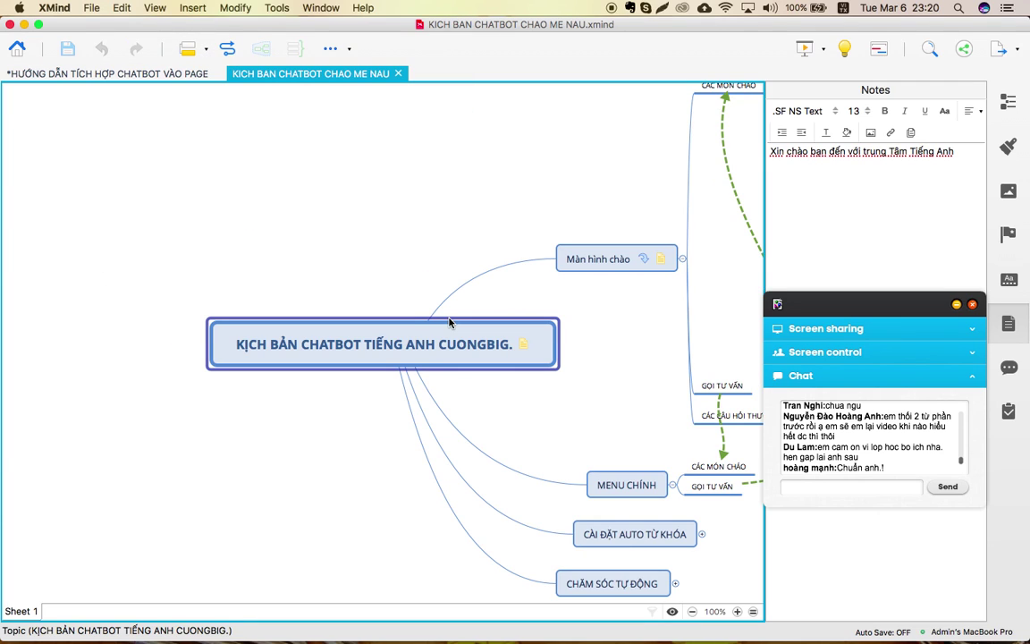
Collapse the branches under the Màn hình chào topic.
scroll(450, 322, right, 5)
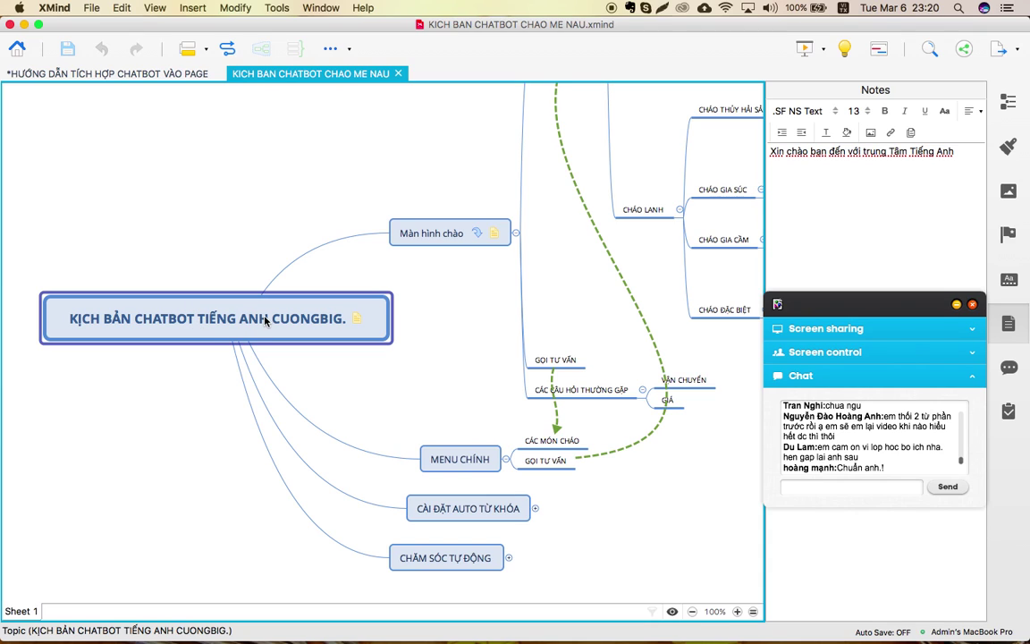
scroll(265, 321, up, 3)
scroll(265, 320, right, 4)
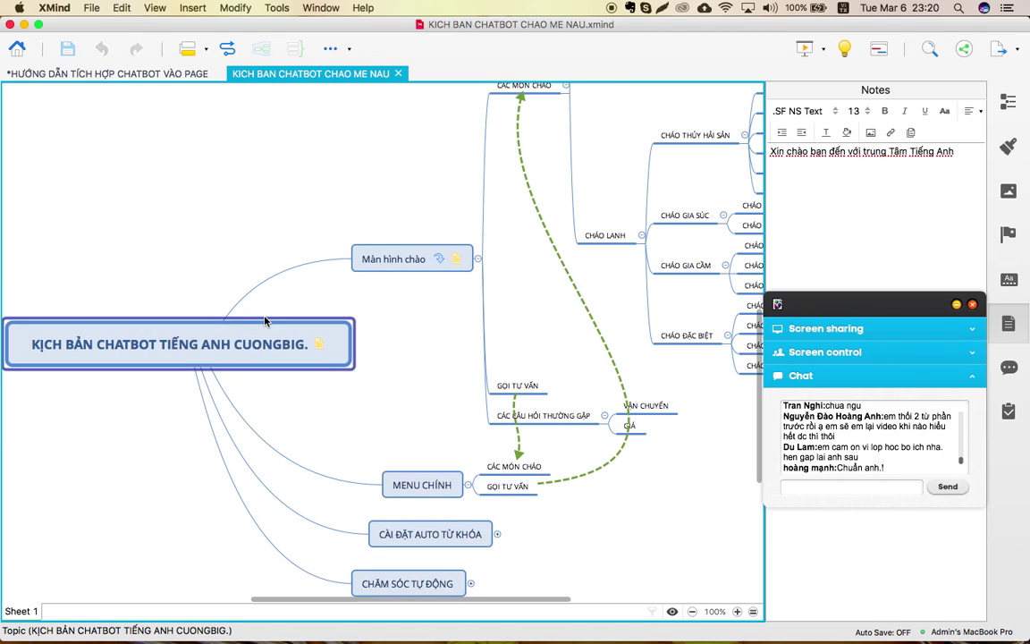
scroll(265, 321, down, 5)
scroll(264, 320, left, 4)
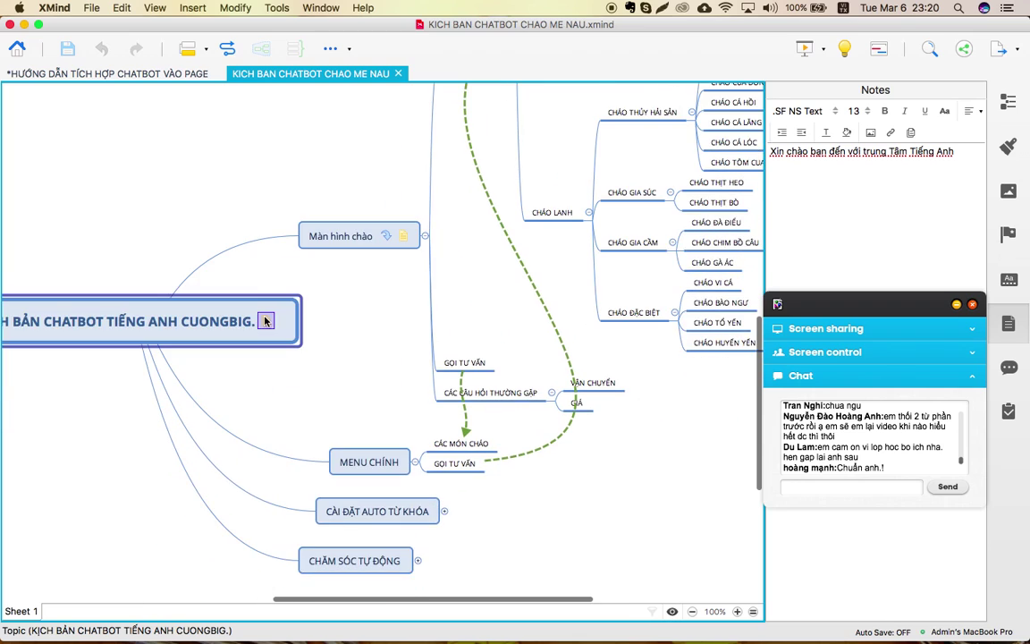
click(500, 159)
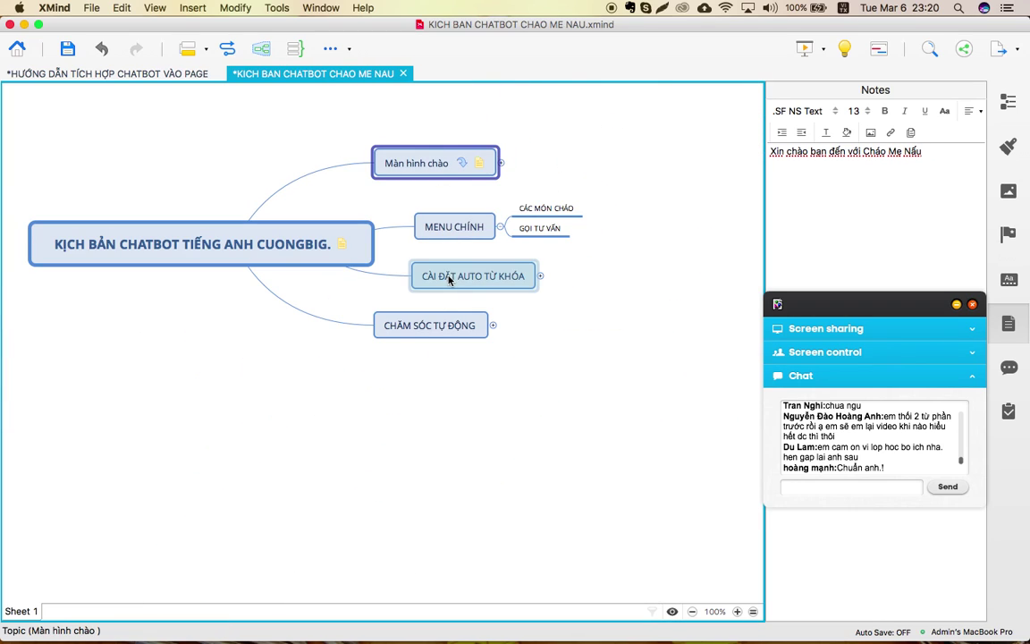
scroll(429, 304, up, 4)
scroll(429, 305, right, 1)
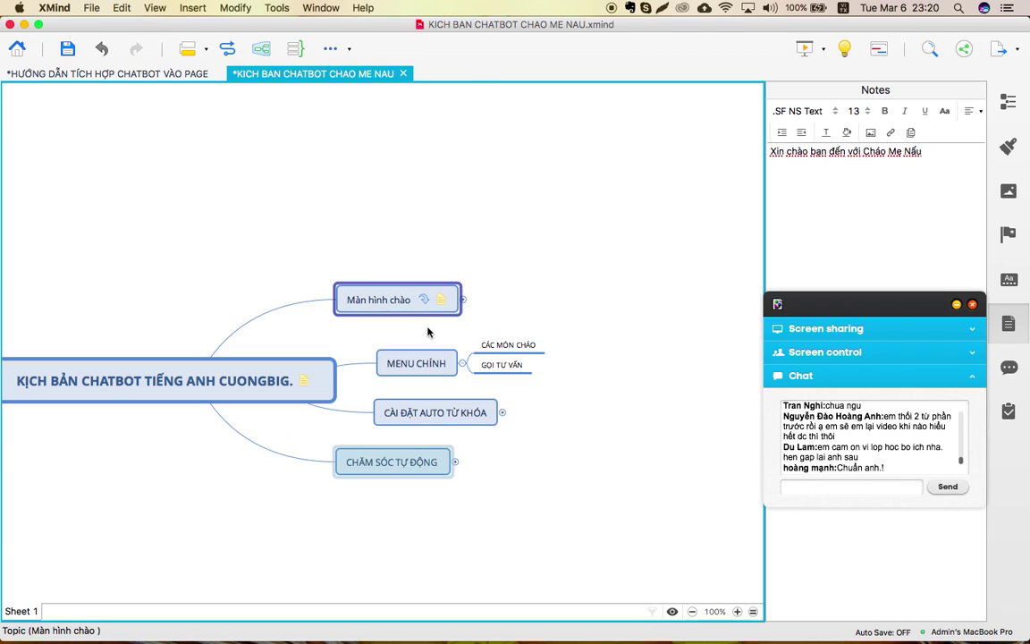
click(619, 255)
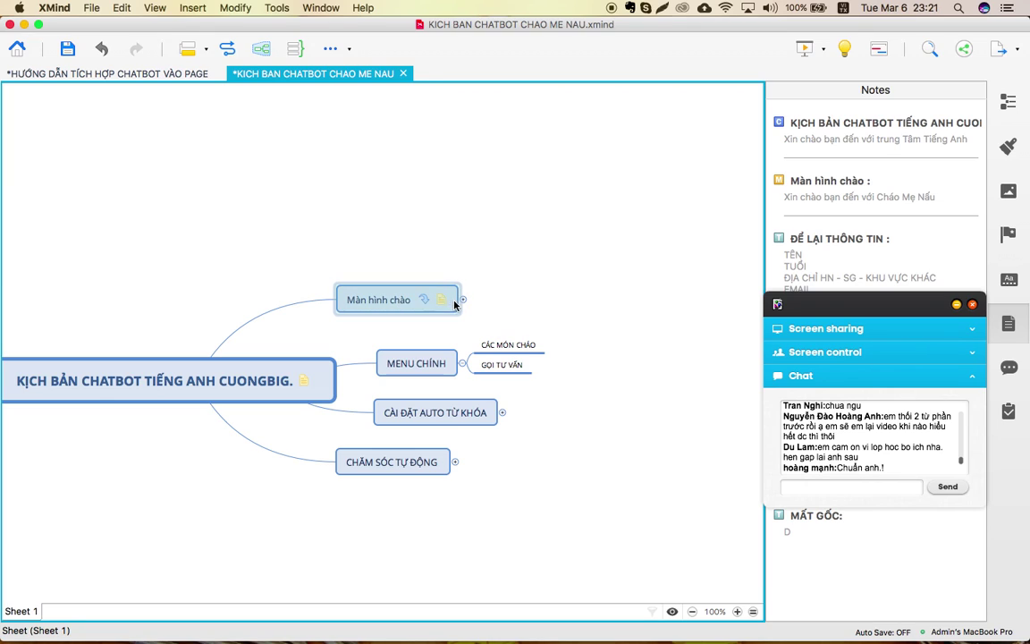
click(388, 302)
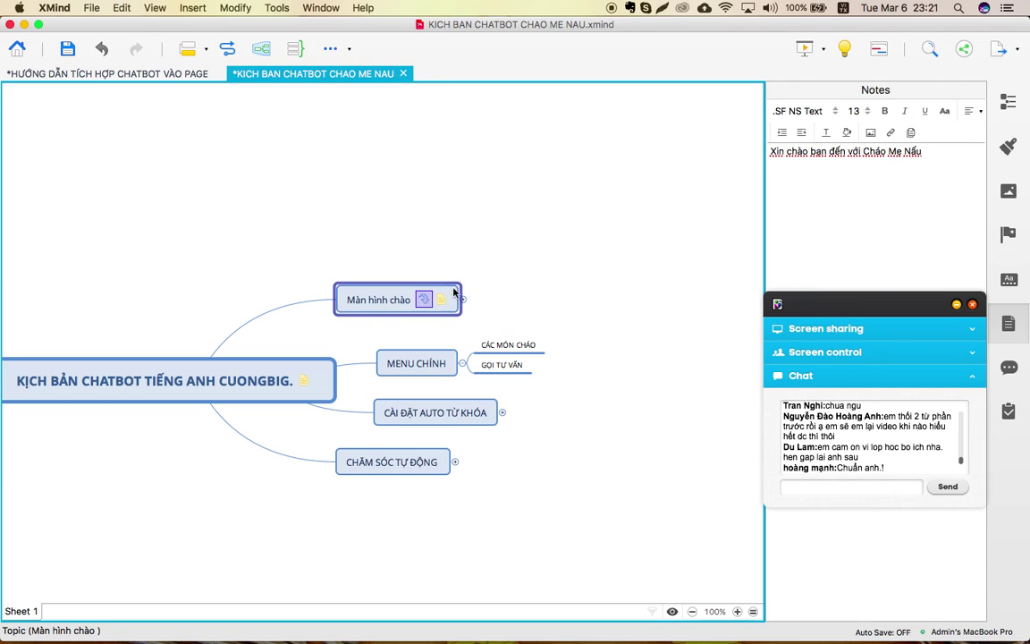
click(825, 166)
click(464, 303)
scroll(552, 283, up, 3)
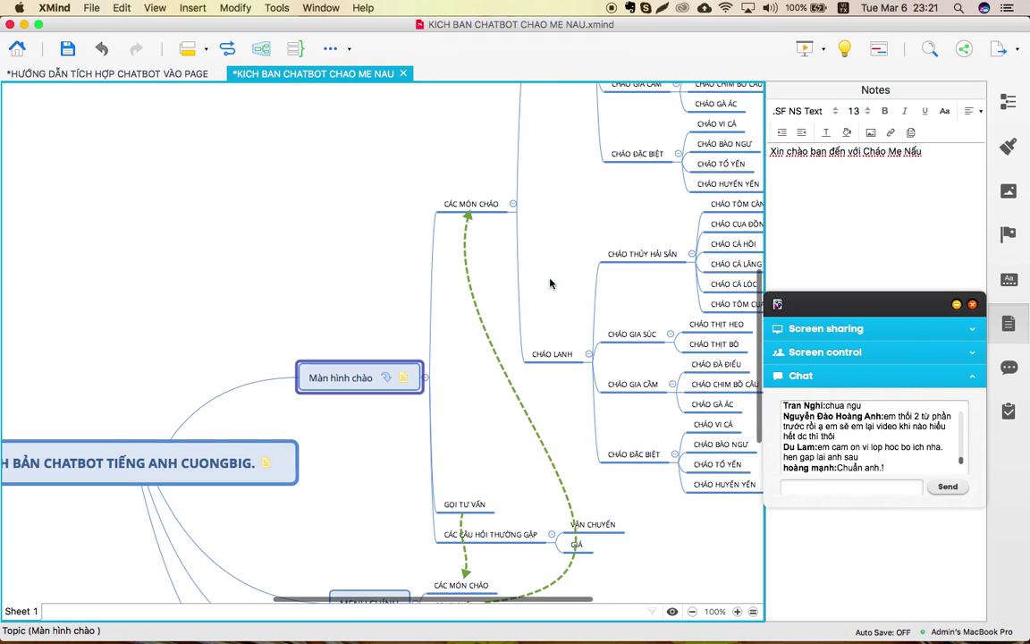
scroll(456, 196, down, 2)
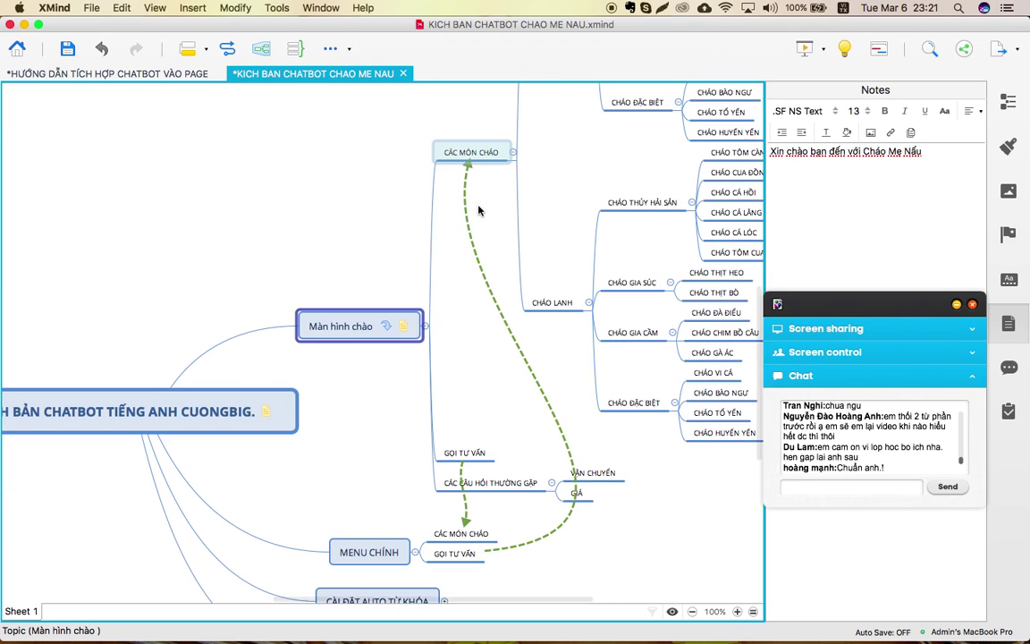
click(473, 166)
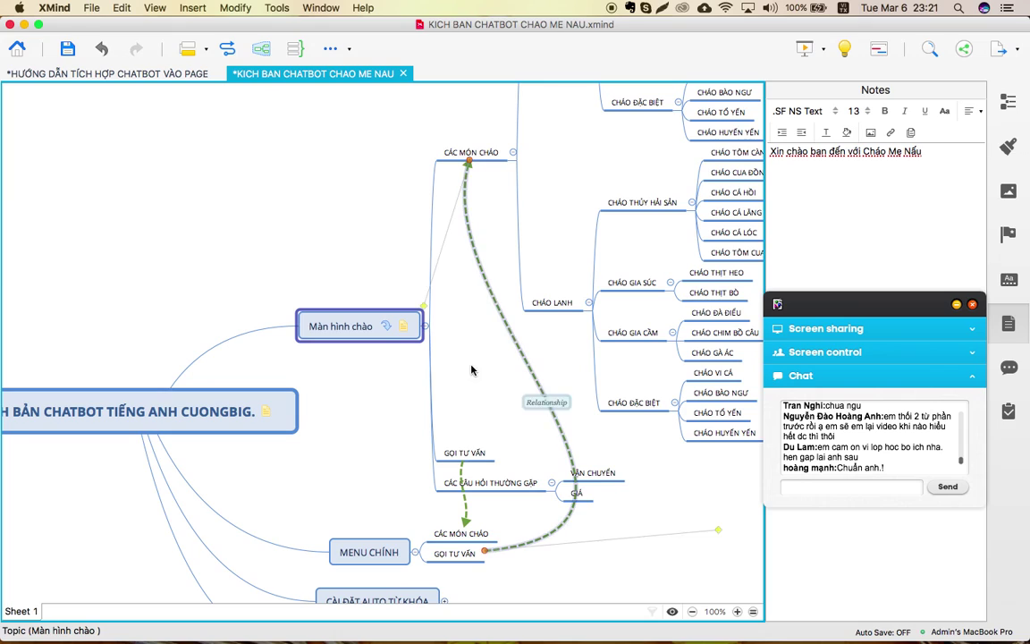
click(459, 445)
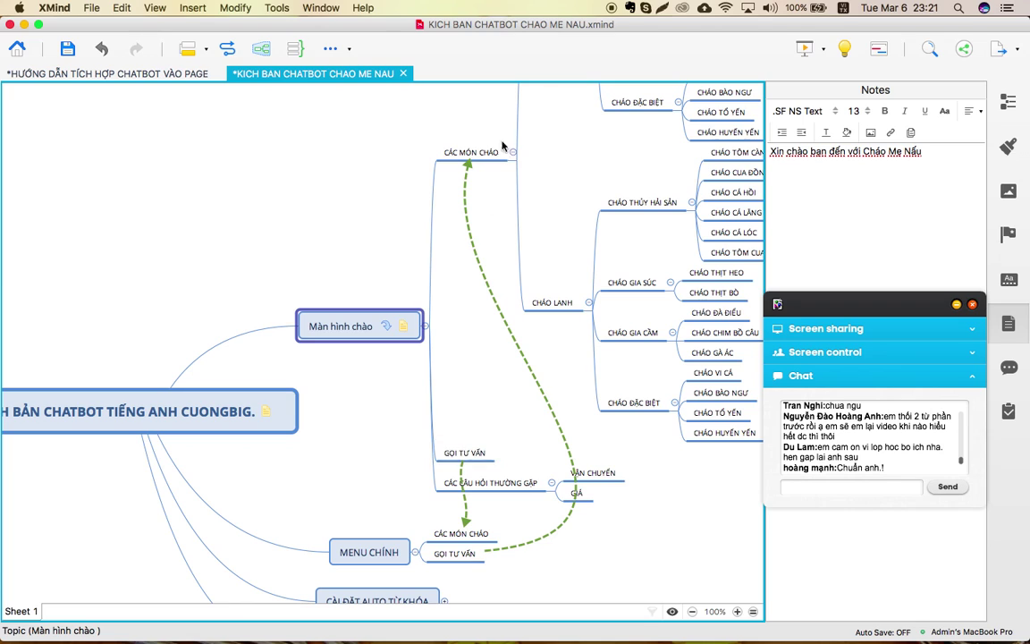
click(470, 175)
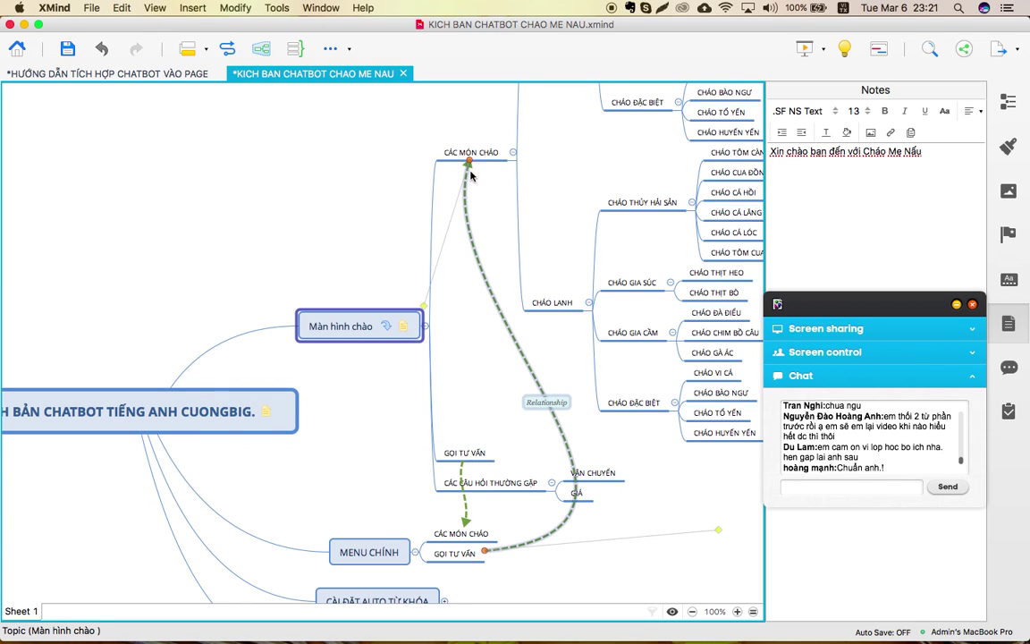
scroll(471, 175, up, 5)
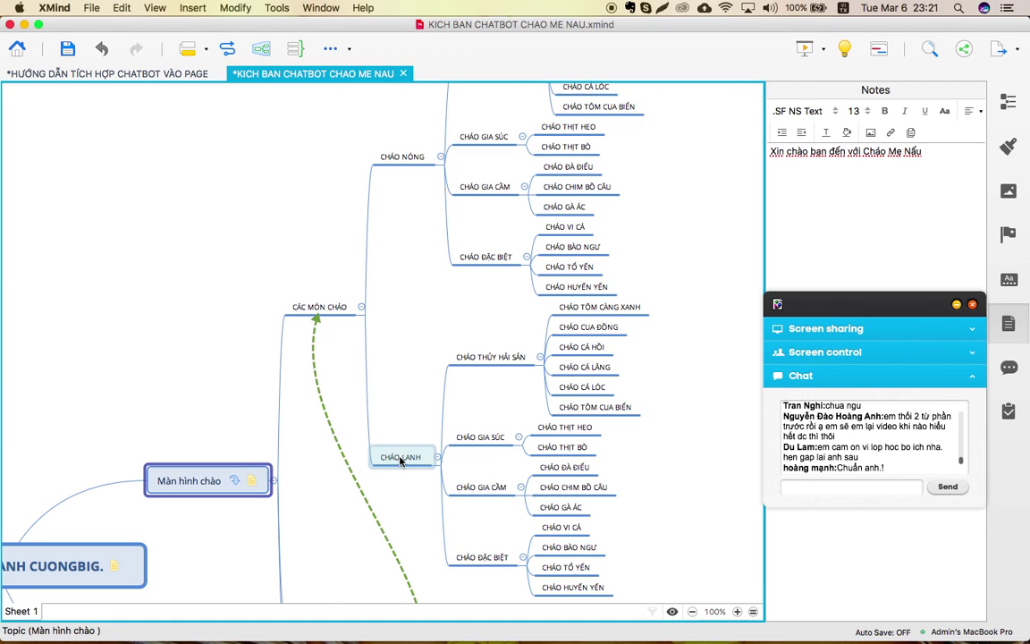
scroll(400, 461, up, 3)
scroll(401, 461, right, 2)
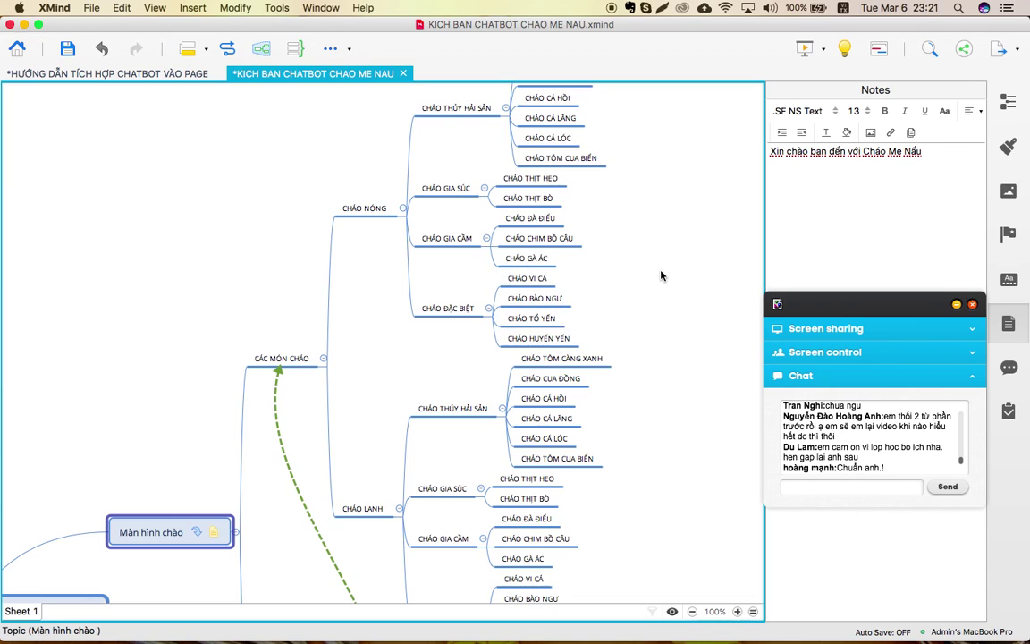
scroll(661, 275, down, 5)
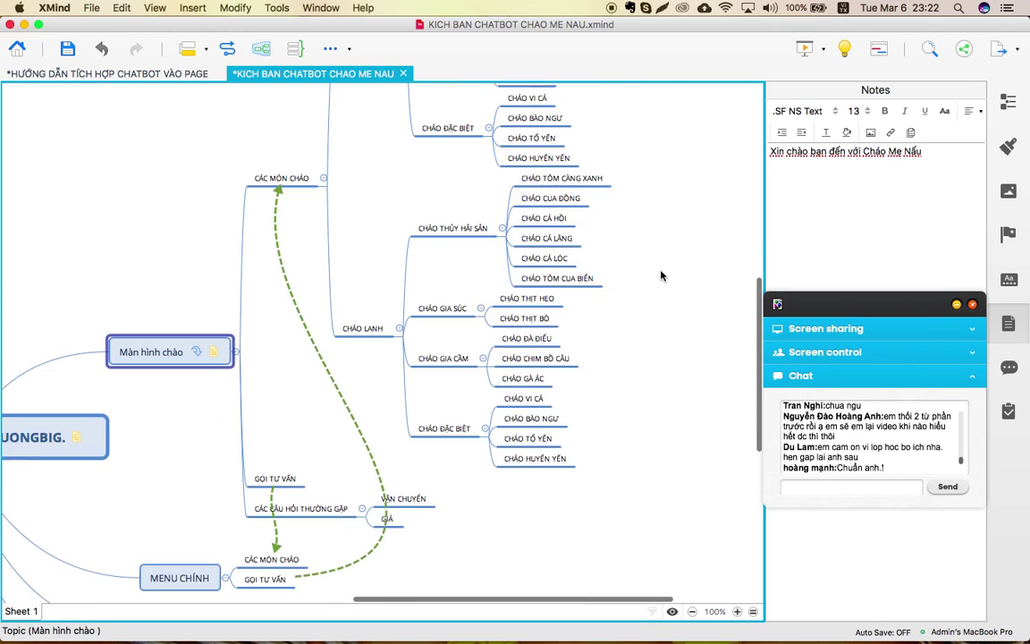
scroll(661, 275, down, 3)
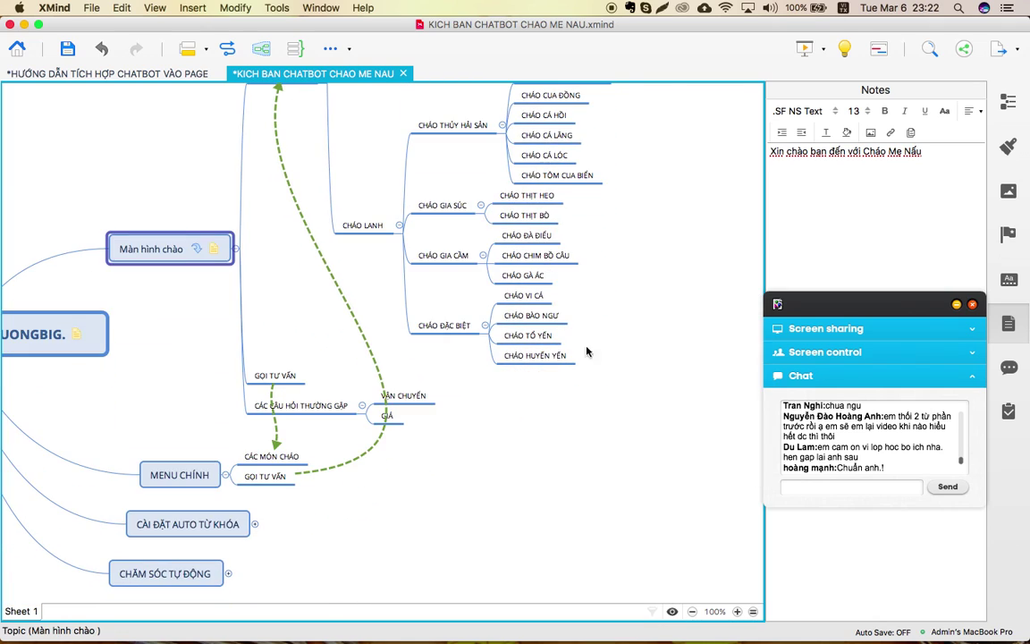
scroll(551, 410, down, 3)
scroll(551, 411, left, 2)
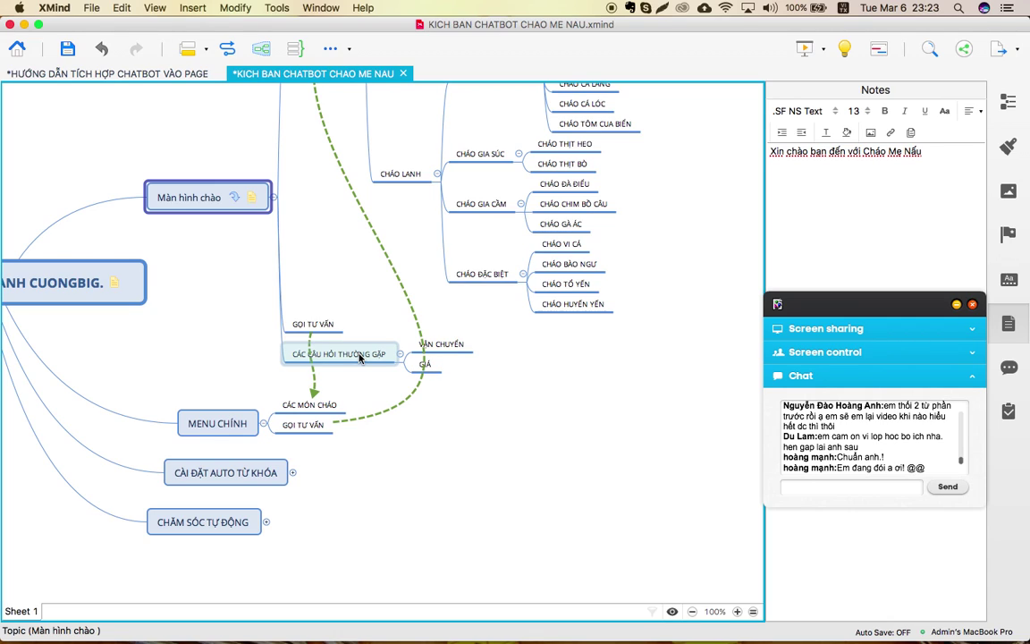
Select the GỌI TƯ VẤN topic under MENU CHÍNH.
scroll(359, 358, left, 4)
scroll(359, 358, down, 3)
click(329, 403)
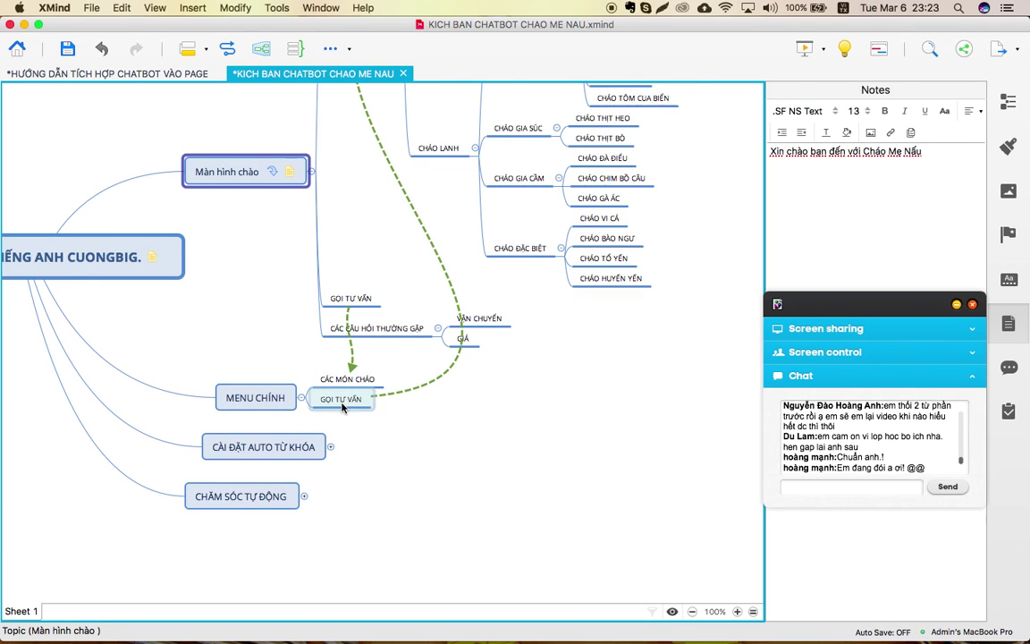
Switch to the Google Chrome space showing the Chatfuel dashboard.
key(ctrl+Up)
mouse_move(545, 19)
click(536, 49)
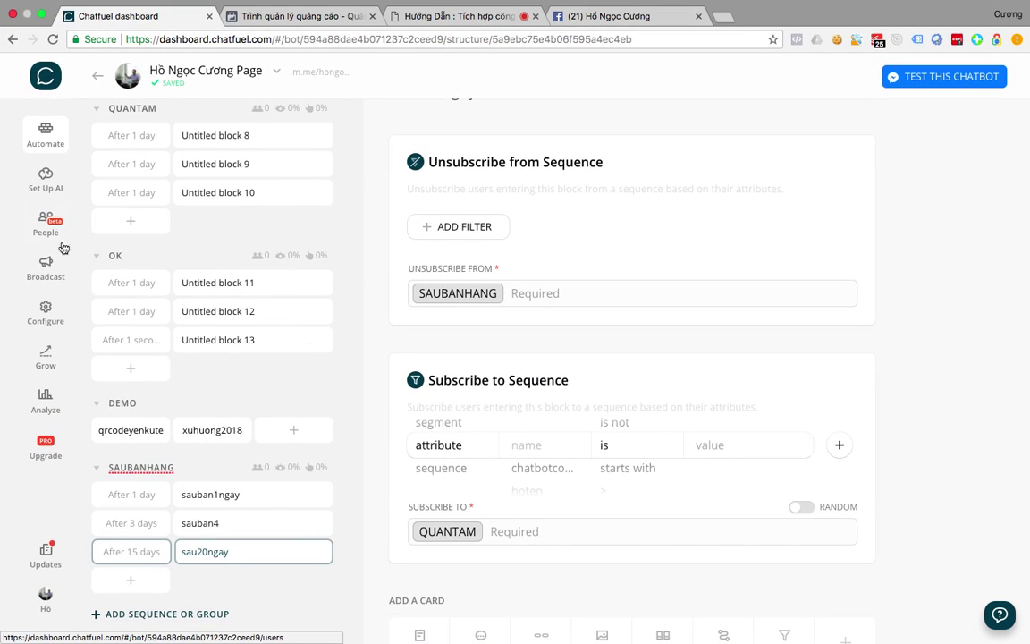
Open the full Messenger view and the conversation with the chatbot page.
click(608, 16)
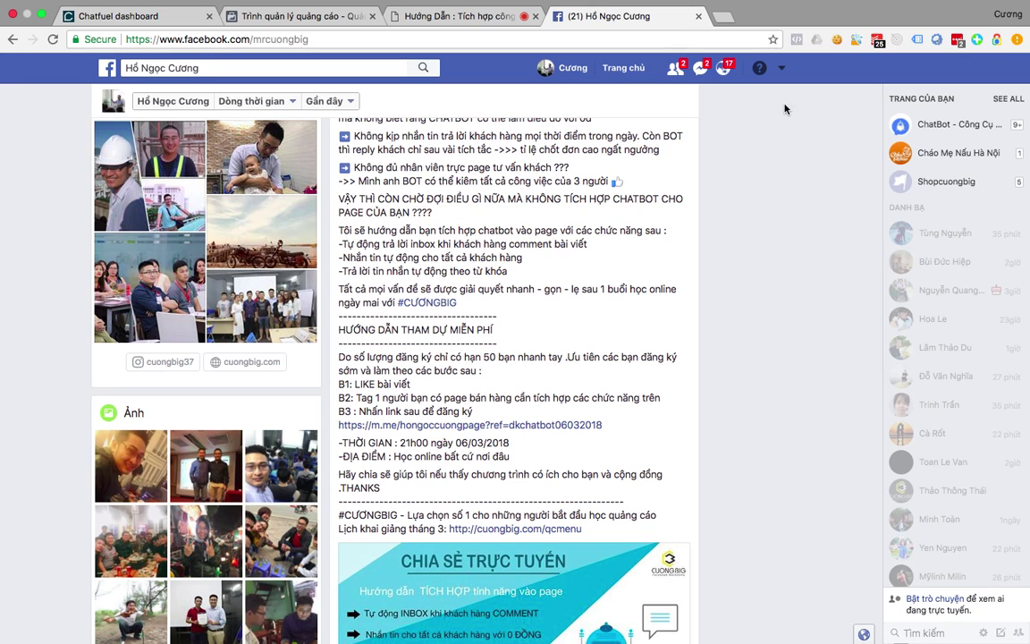
click(703, 69)
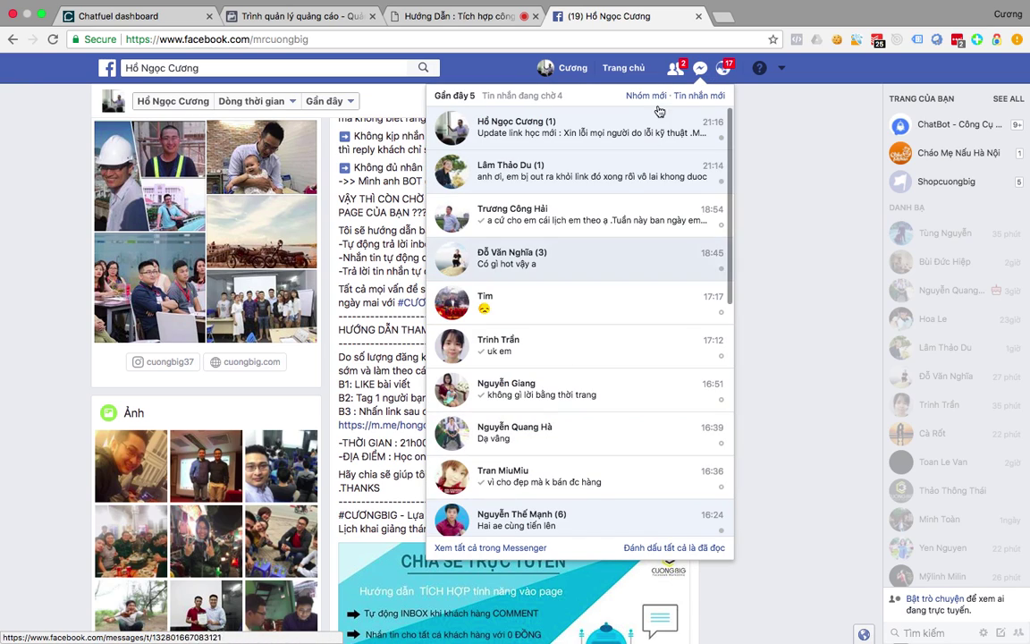
click(483, 547)
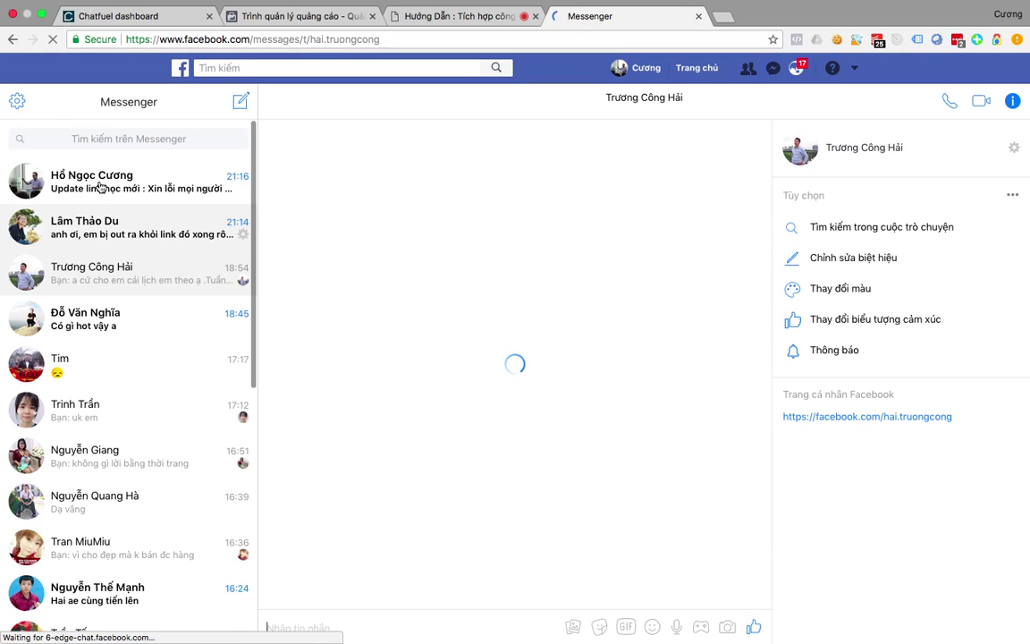
click(102, 185)
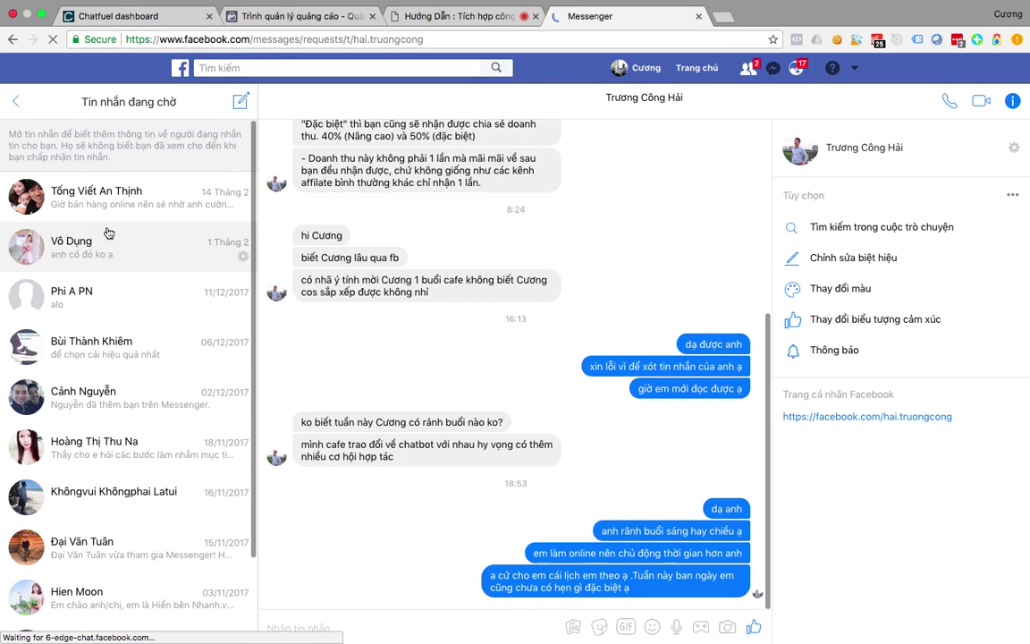
click(17, 102)
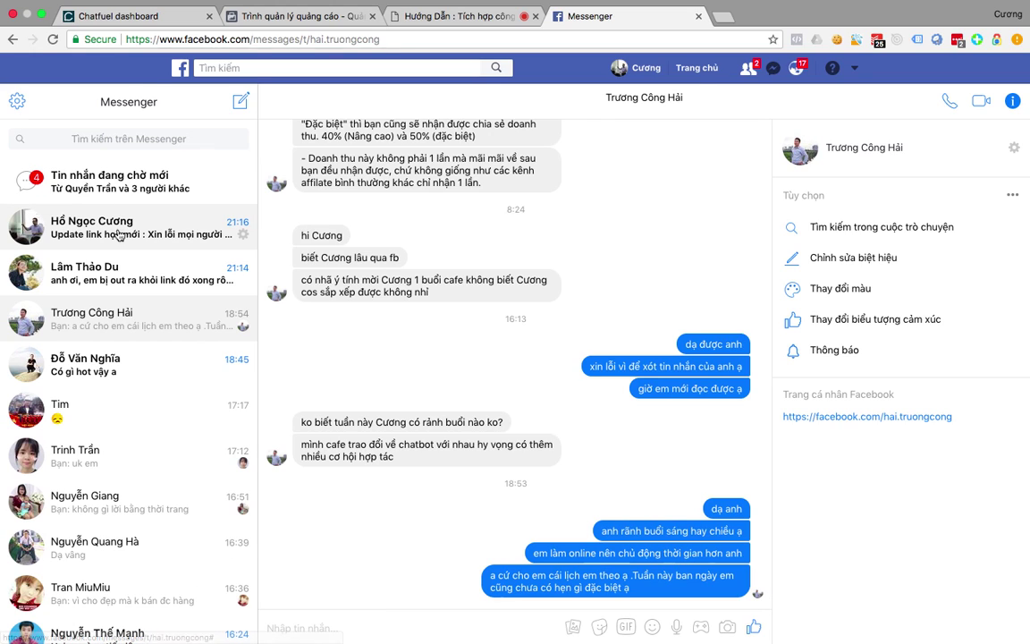
click(117, 236)
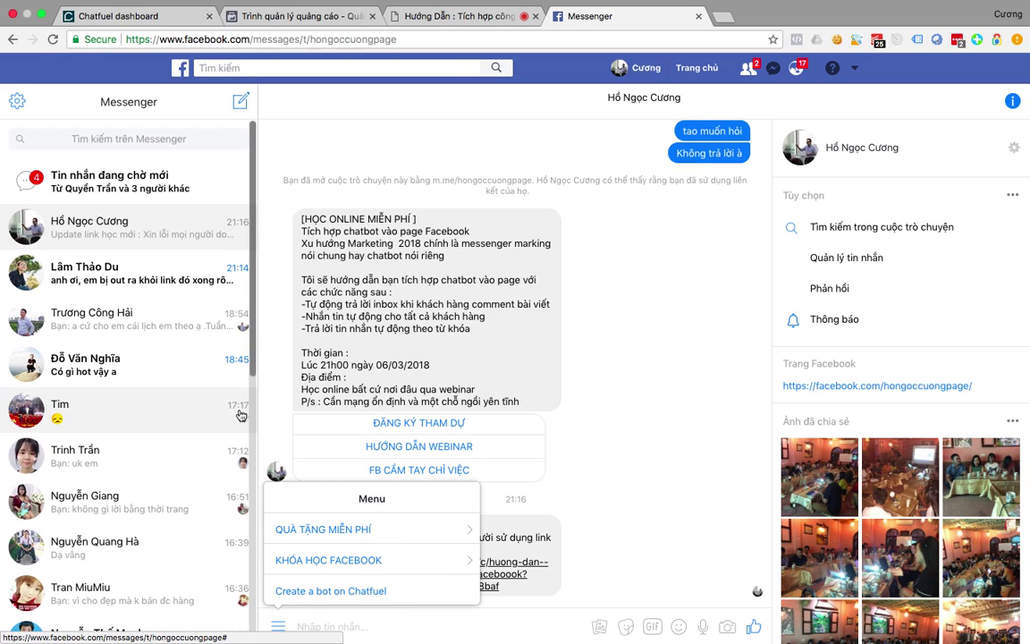
click(160, 16)
click(264, 16)
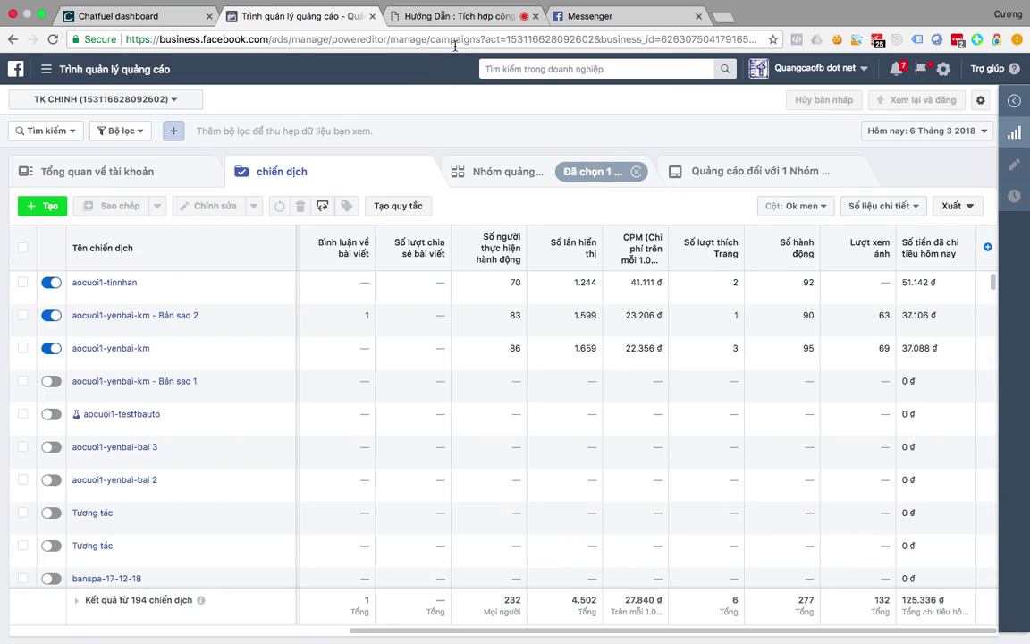
click(590, 16)
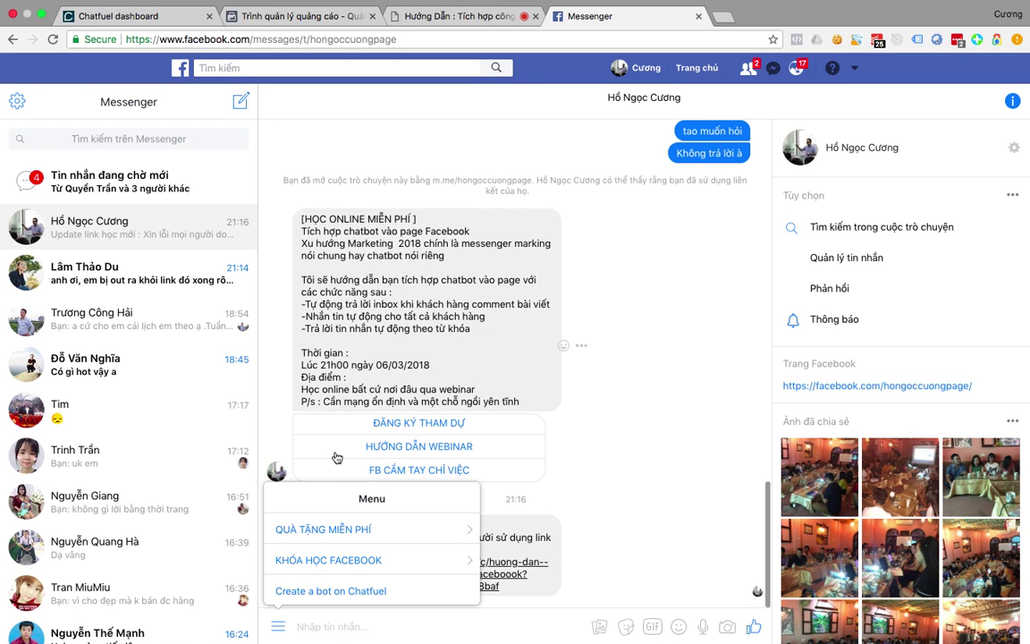
Request EBOOK from QUÀ TẶNG MIỄN PHÍ, then Ebook Kinh Doanh and Ebook Chốt Đơn.
click(400, 535)
click(276, 467)
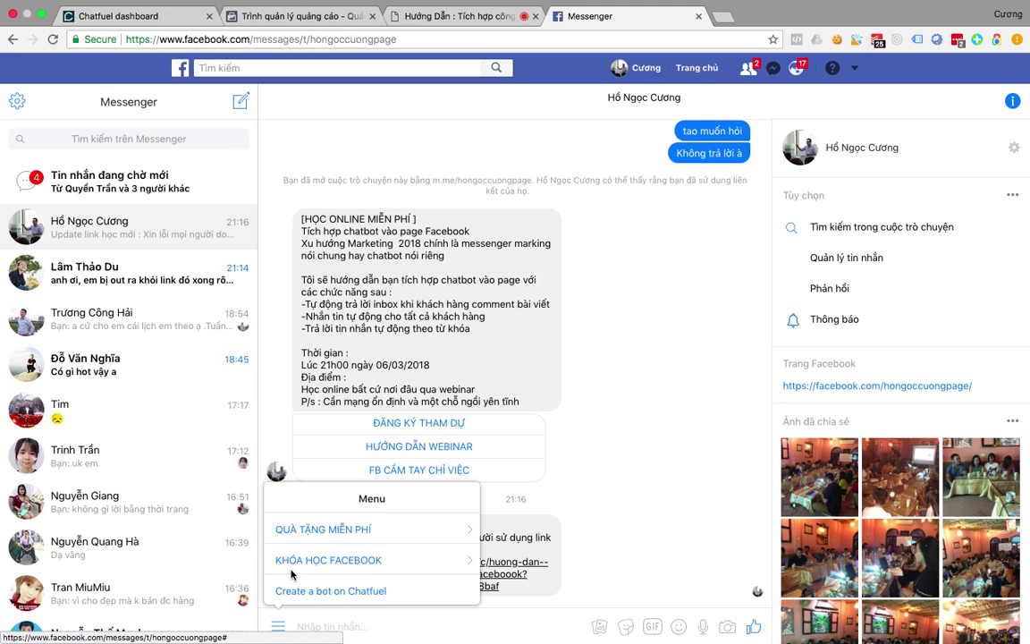
click(387, 529)
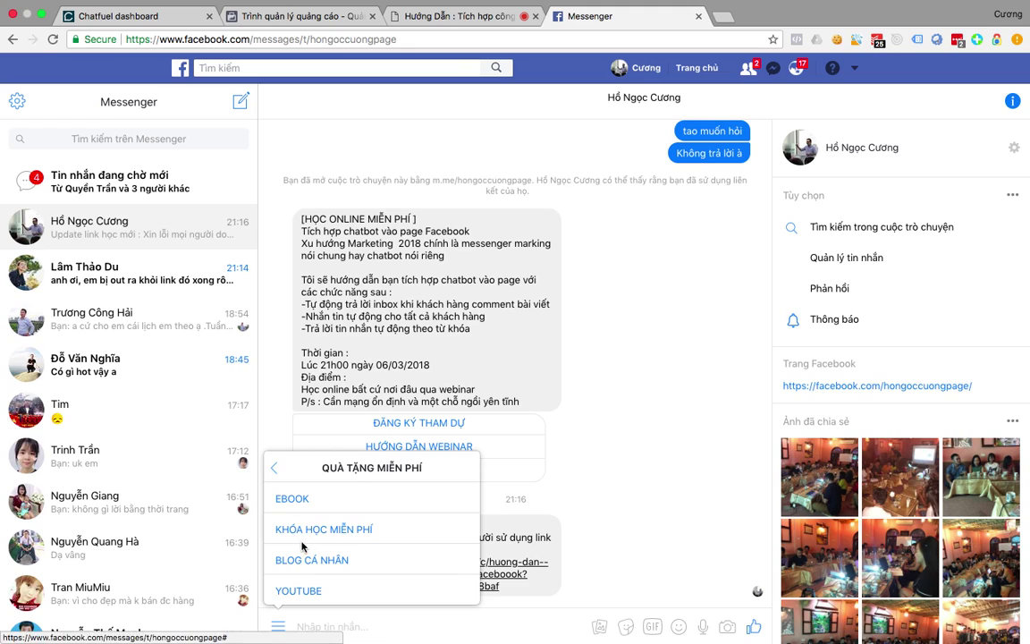
click(291, 498)
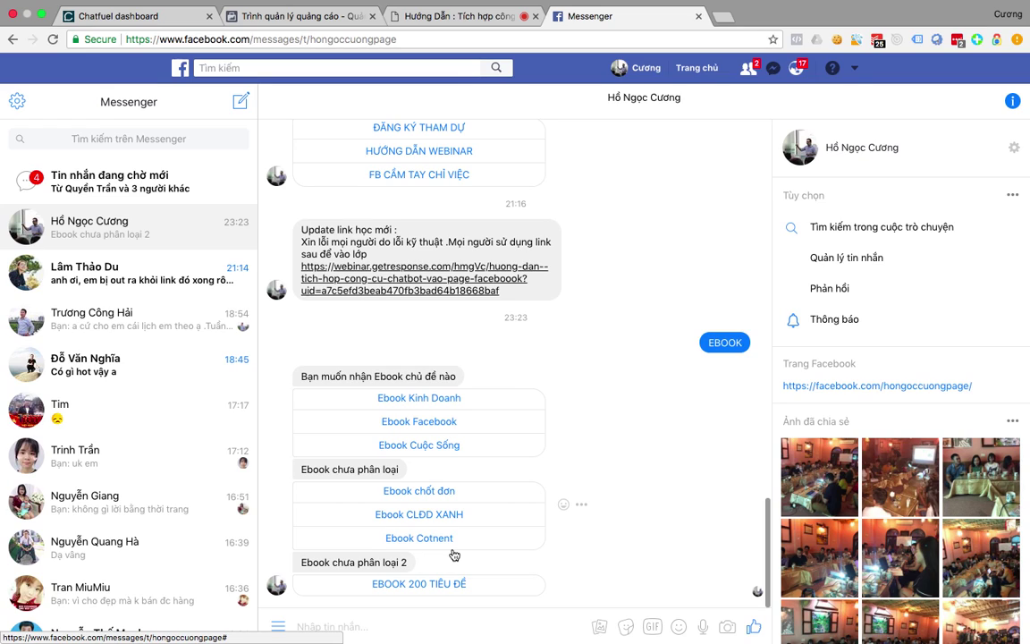
click(438, 397)
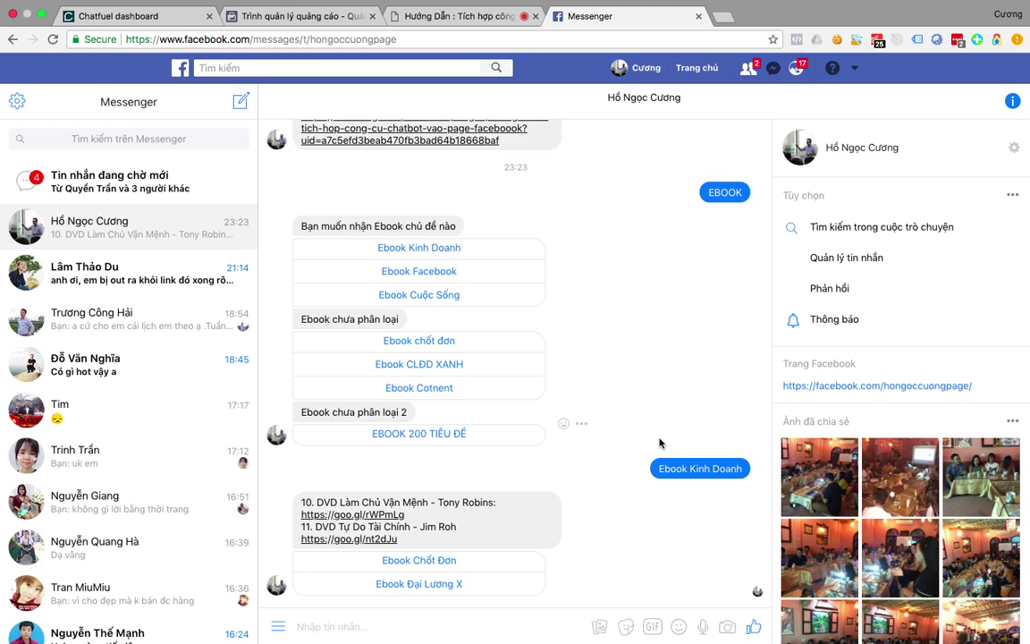
click(433, 560)
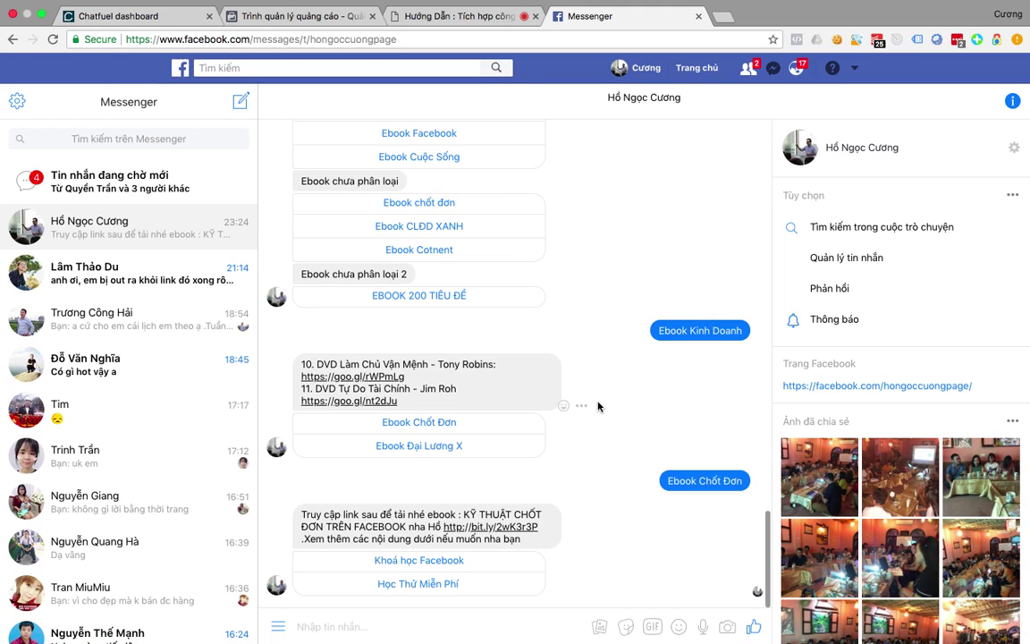
Ask the bot for the LỊCH KHAI GIẢNG schedule under KHÓA HỌC FACEBOOK, then return to Chatfuel.
click(278, 633)
click(338, 506)
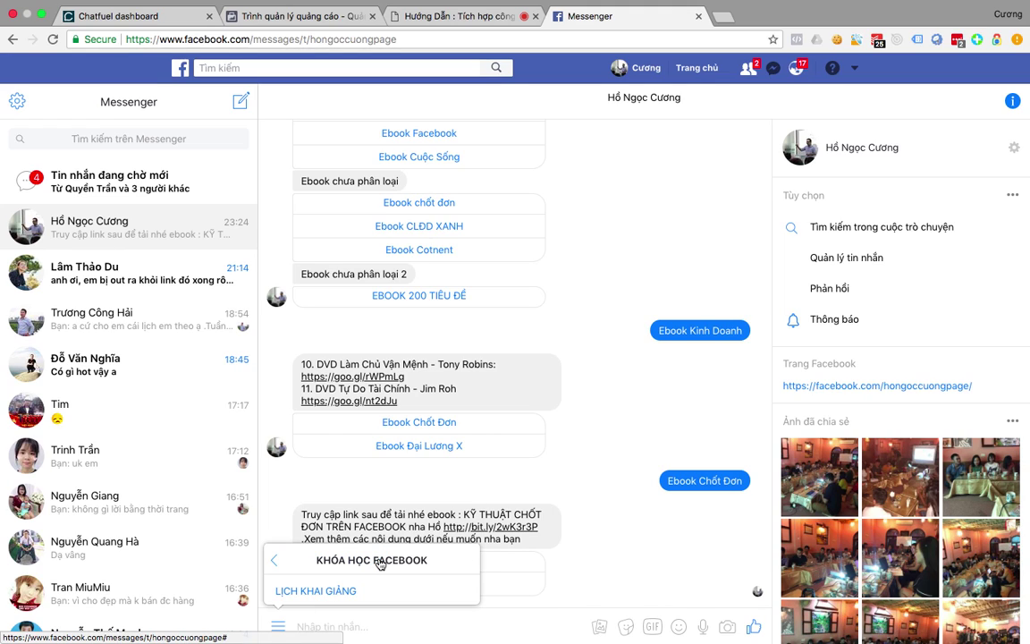
click(341, 590)
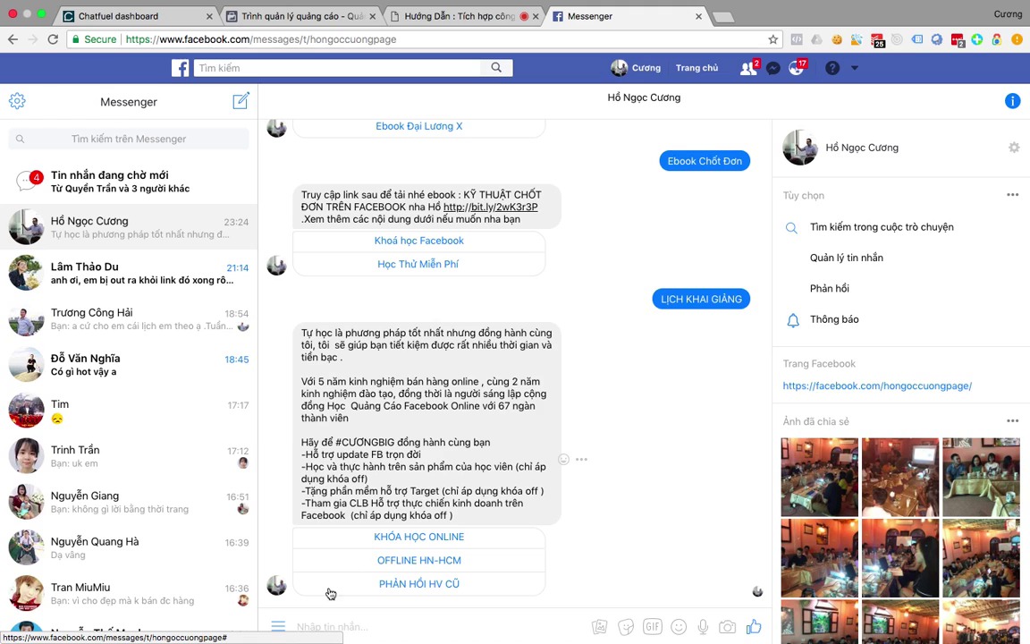
click(100, 16)
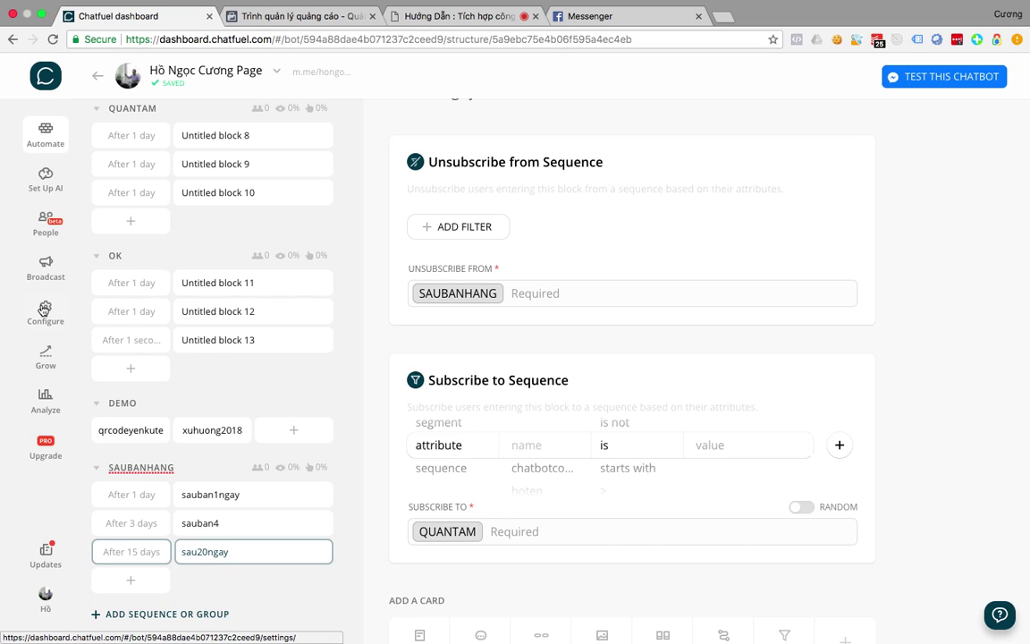
Open the bot's Configure settings and scroll to the Persistent Menu.
click(44, 309)
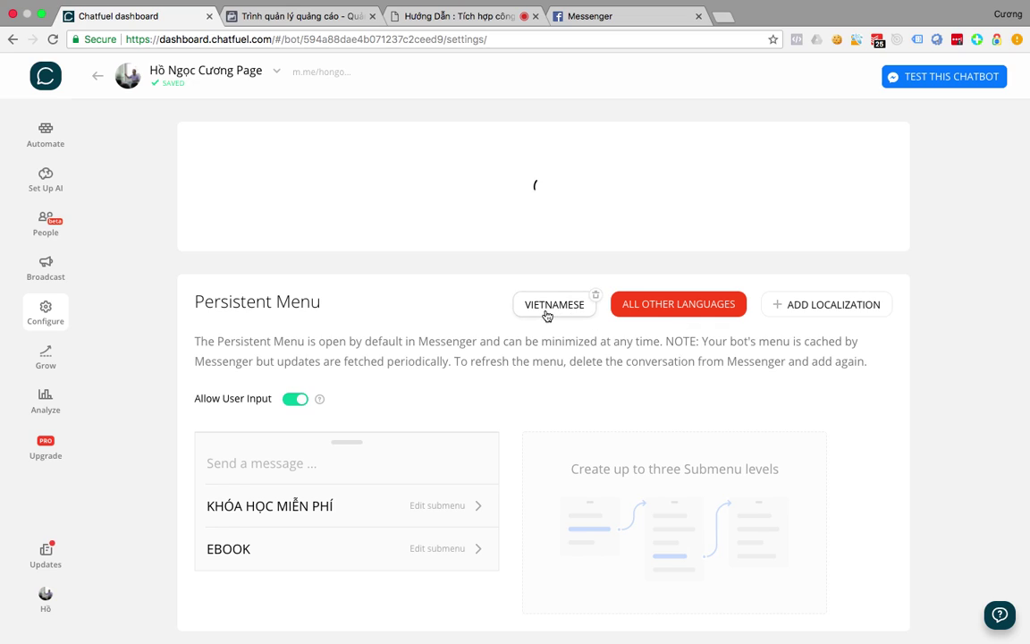
click(547, 313)
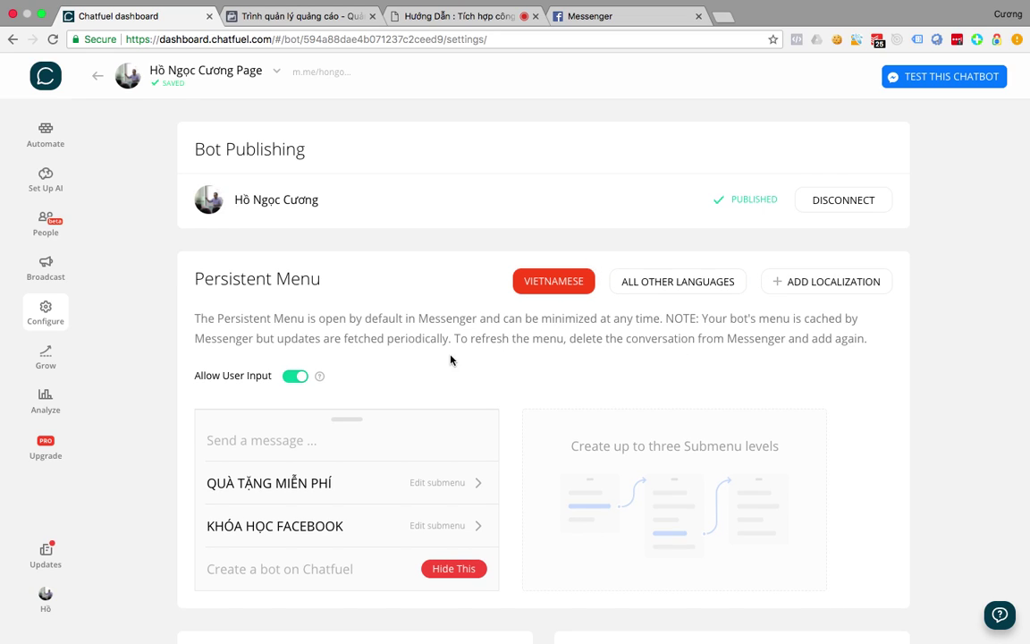
scroll(451, 360, down, 1)
scroll(451, 358, down, 1)
scroll(451, 359, up, 1)
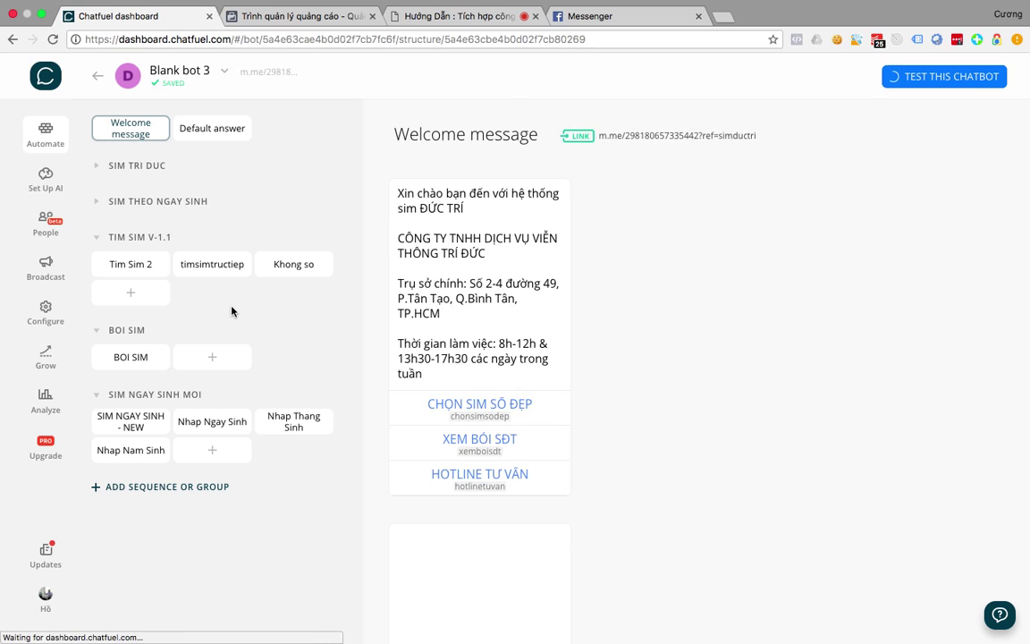
click(45, 310)
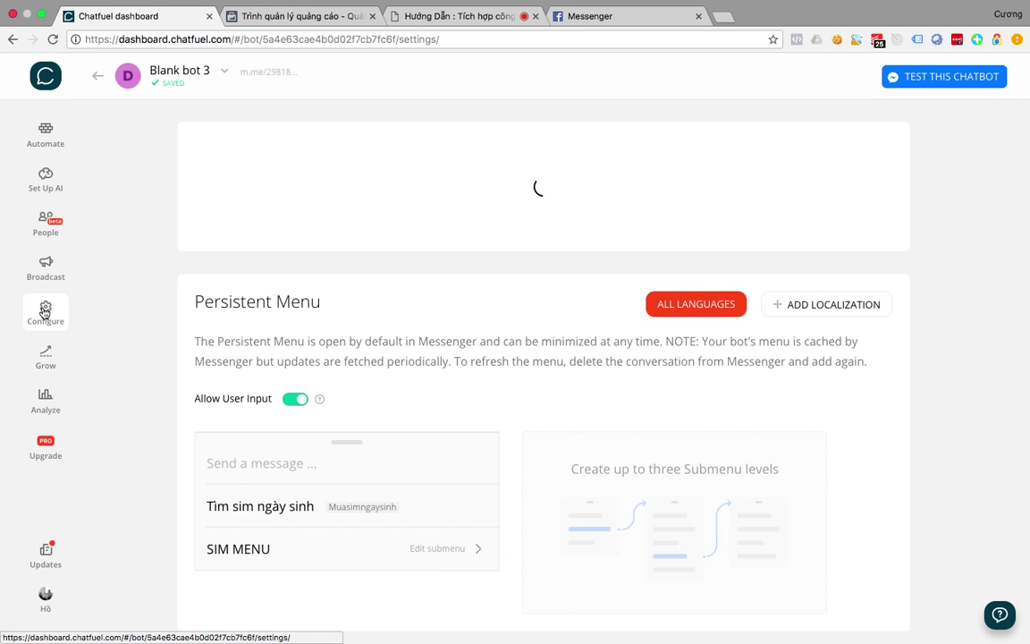
scroll(347, 386, down, 3)
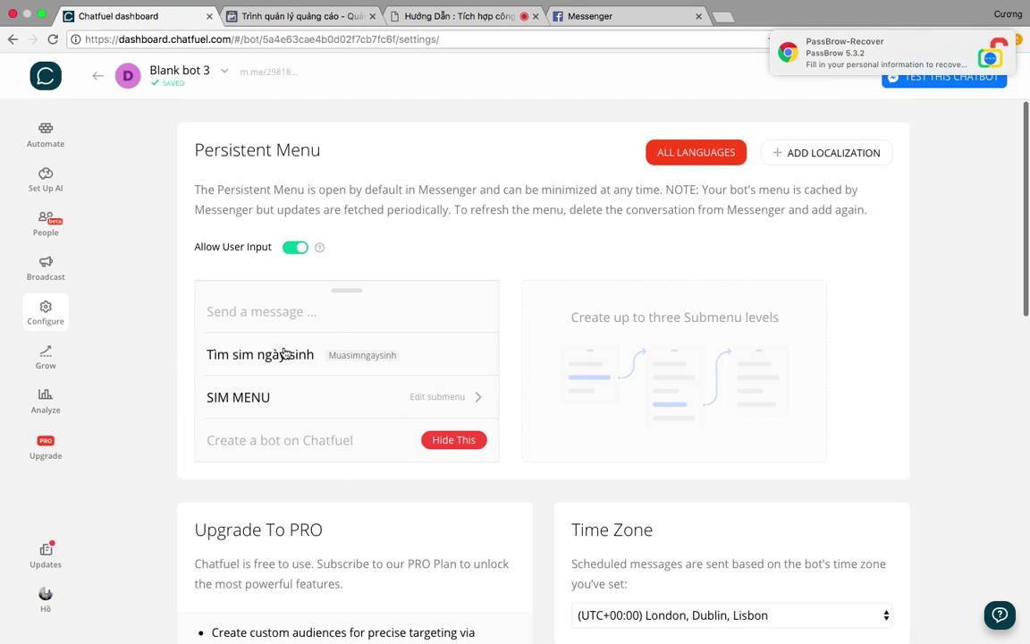
Toggle Allow User Input off and on, then start deleting the Tìm sim ngày sinh item.
click(297, 252)
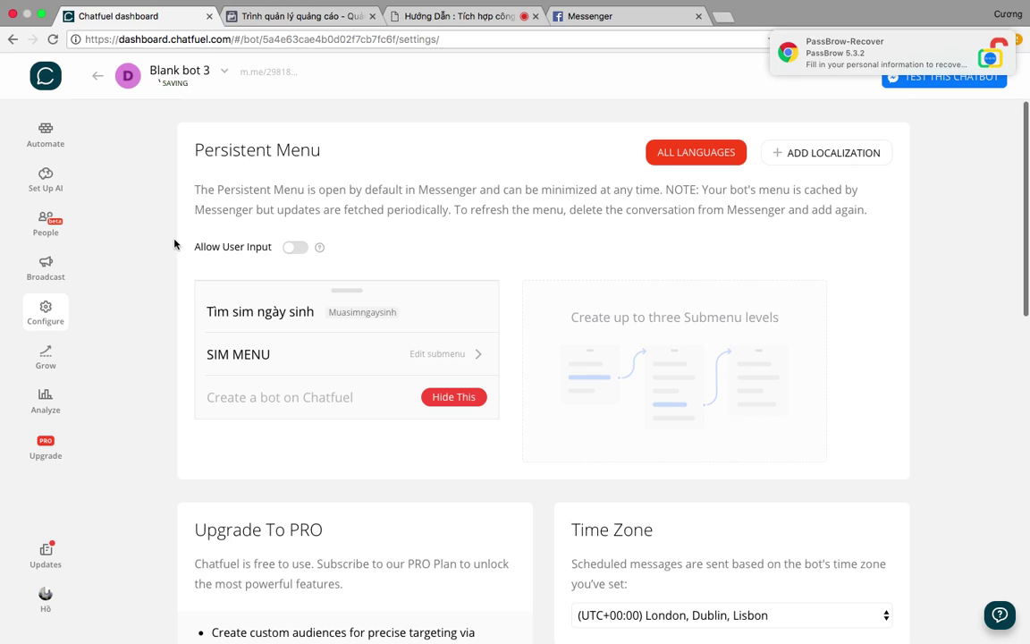
click(294, 247)
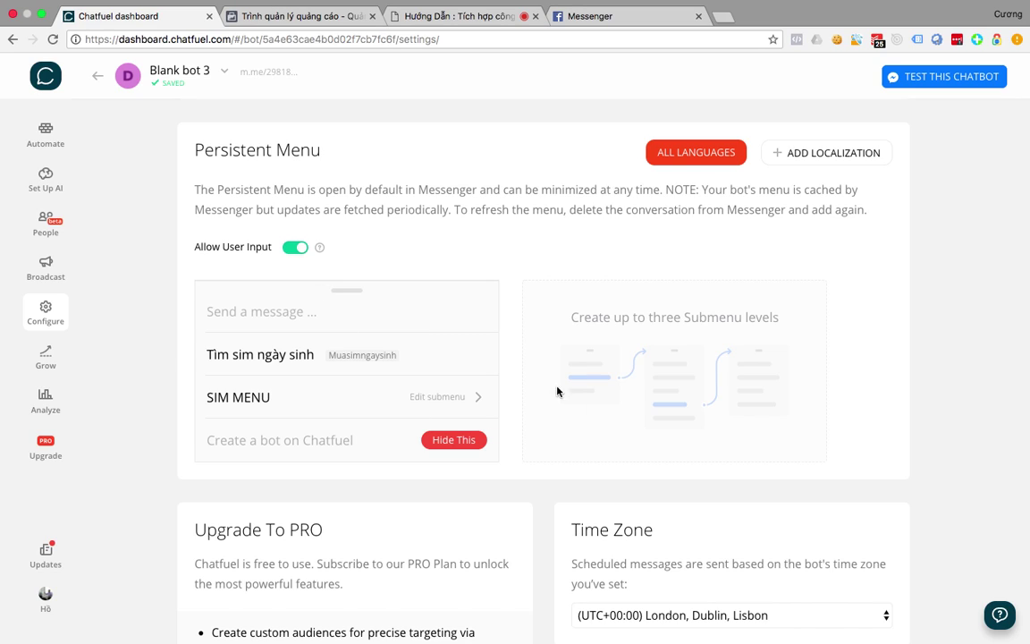
mouse_move(407, 363)
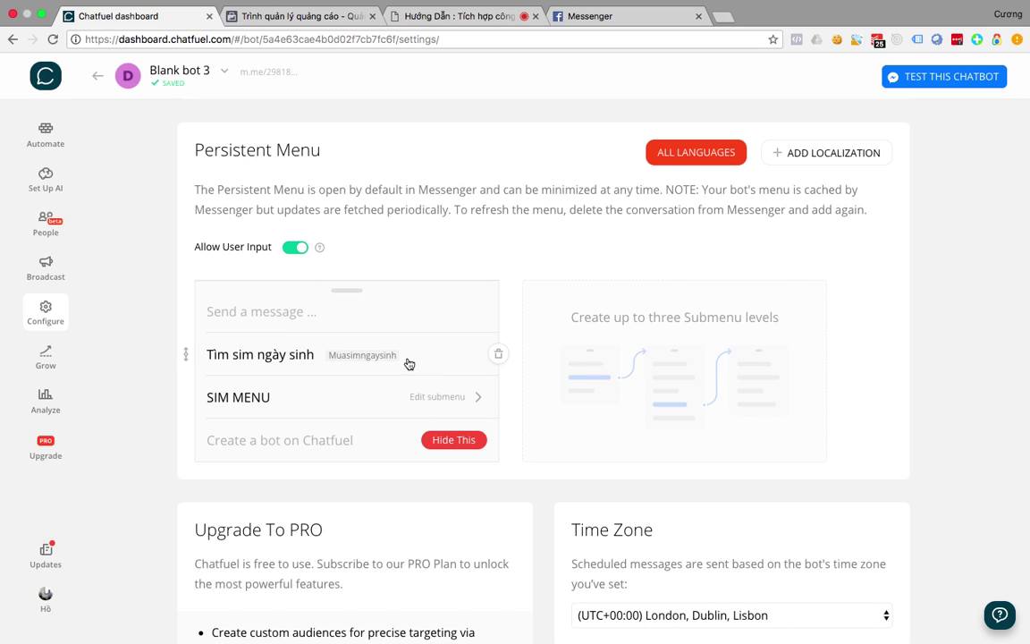
click(499, 356)
Delete SIM MENU and add a top-level HÚT item that opens a submenu.
click(497, 356)
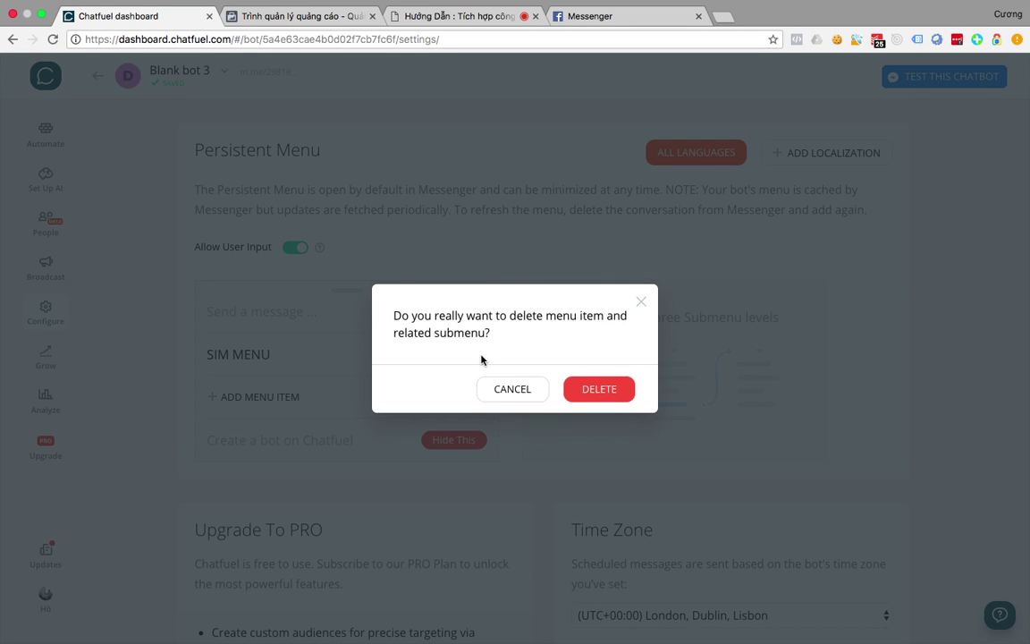
click(583, 391)
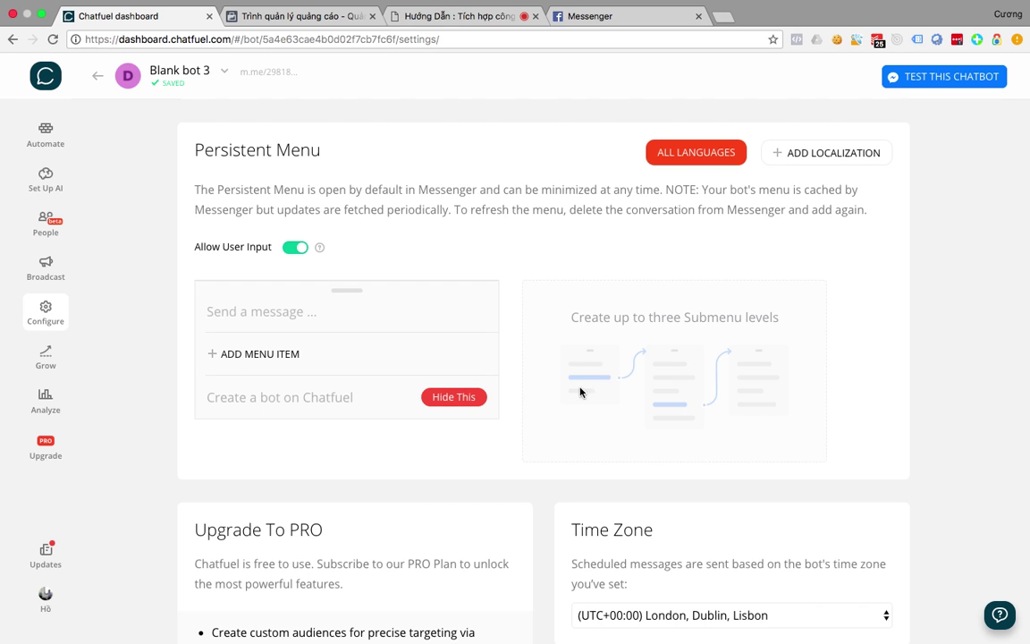
click(268, 355)
click(268, 357)
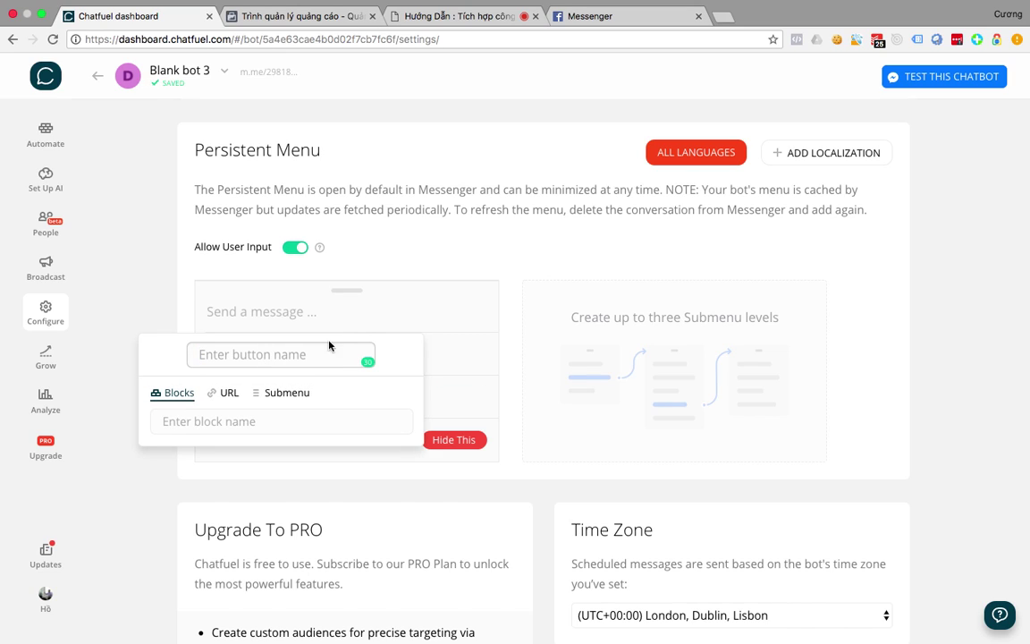
click(286, 398)
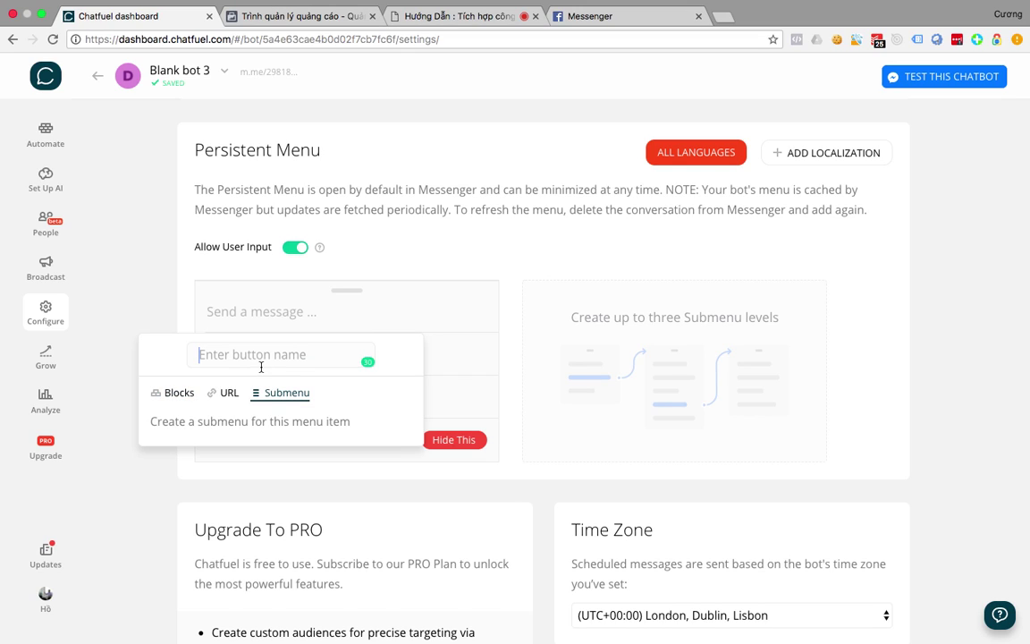
text(hu)
key(BackSpace)
key(BackSpace)
key(BackSpace)
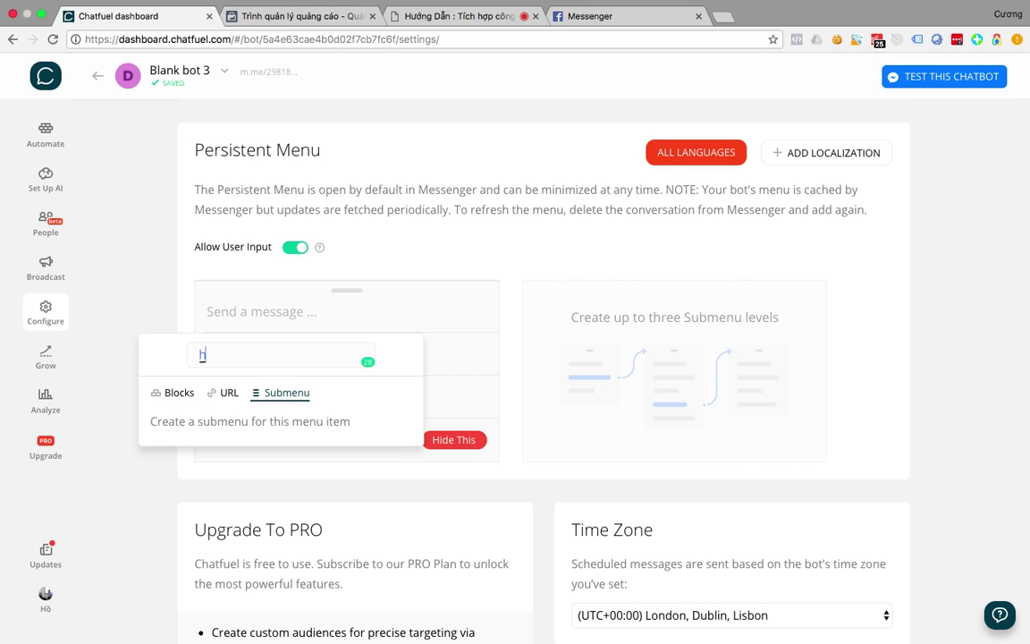
text(HU)
text(T)
click(126, 319)
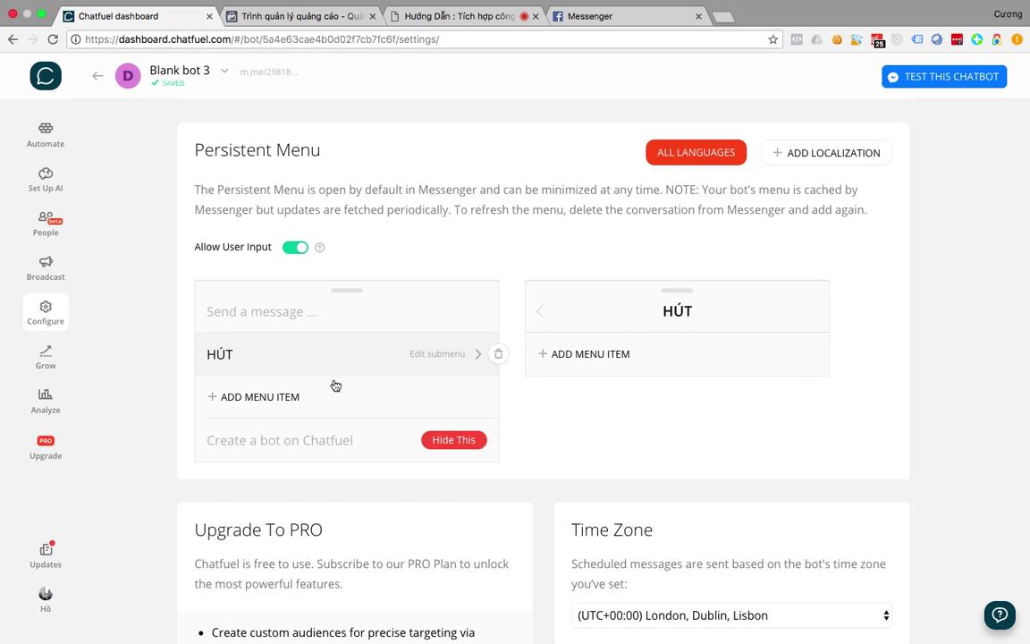
Add a second top-level item ĐẨY that opens a submenu.
click(259, 396)
text(ĐẢ)
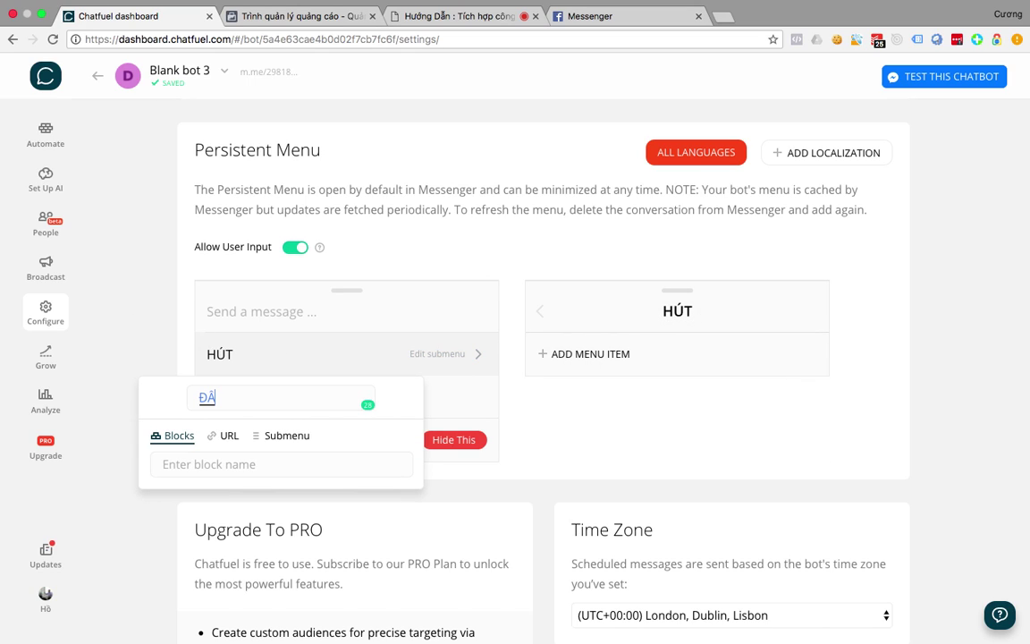
click(293, 440)
click(302, 347)
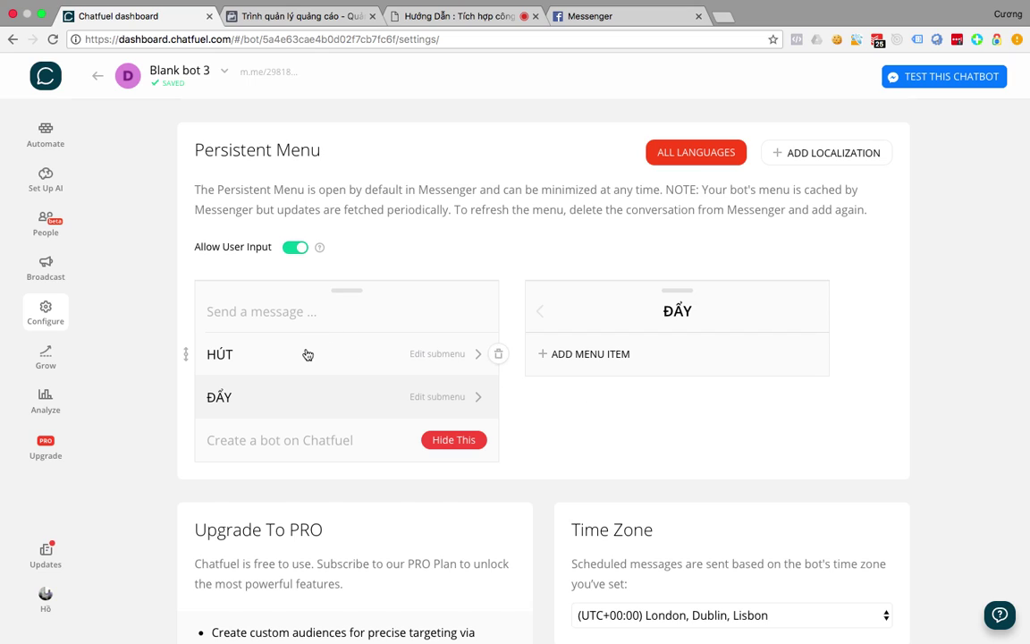
Add a VIDEO submenu item inside the HÚT submenu.
click(306, 352)
click(128, 310)
click(478, 354)
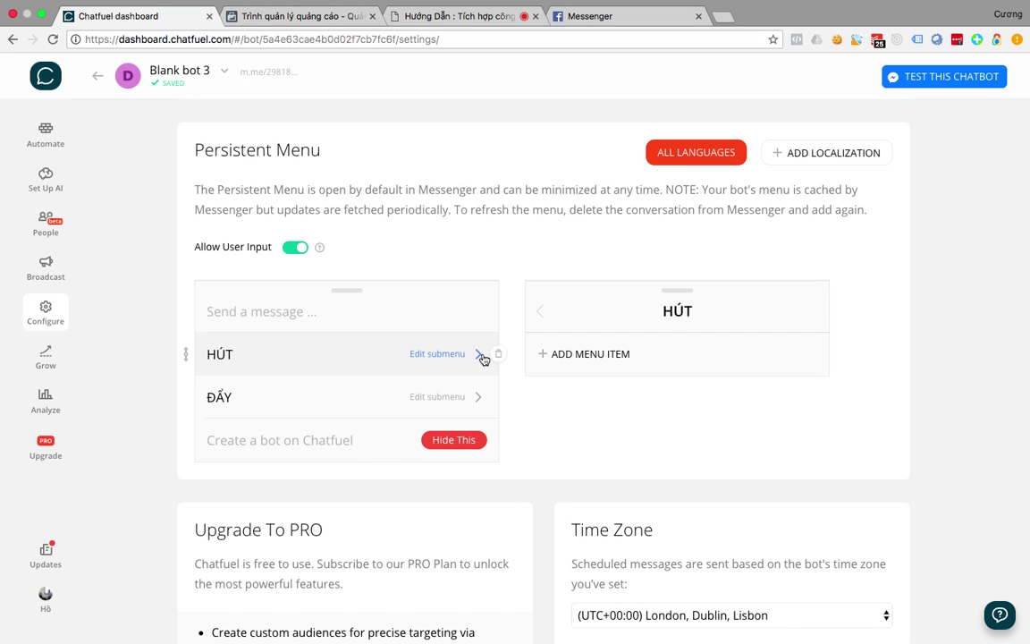
click(583, 354)
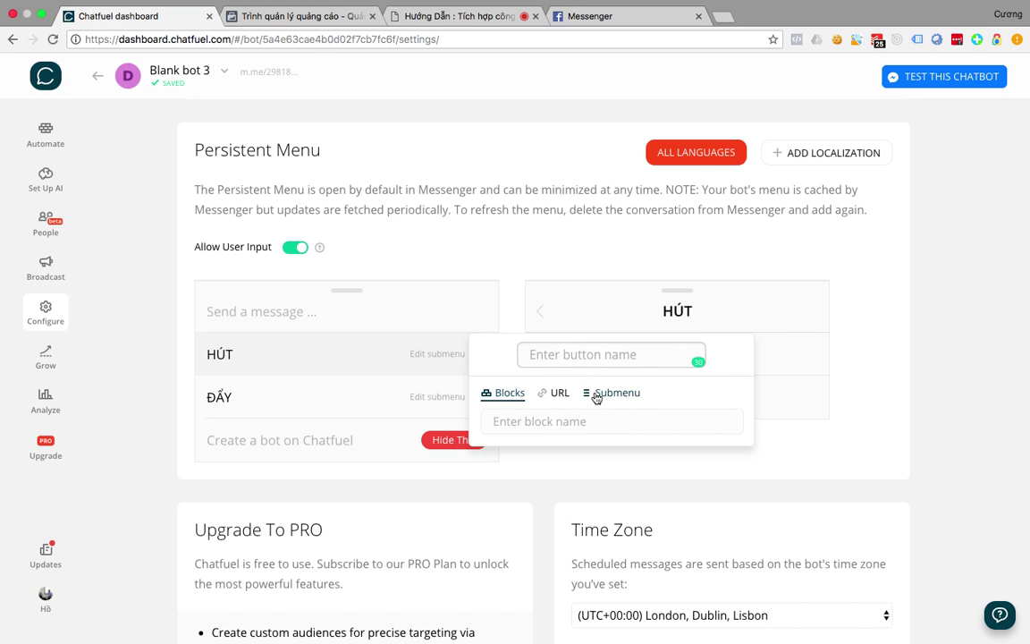
click(597, 394)
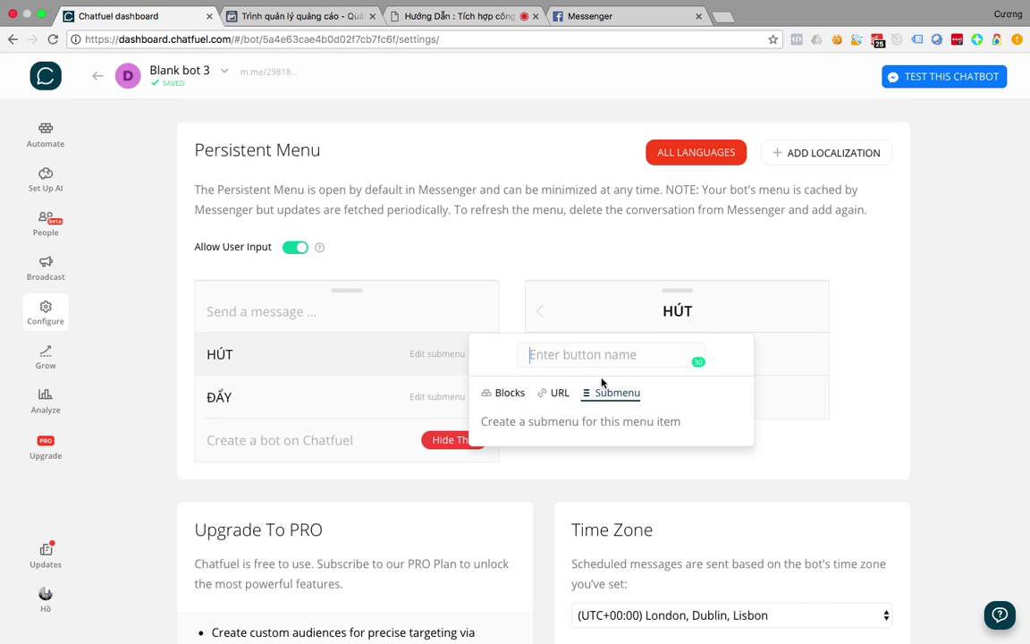
text(VIDEO)
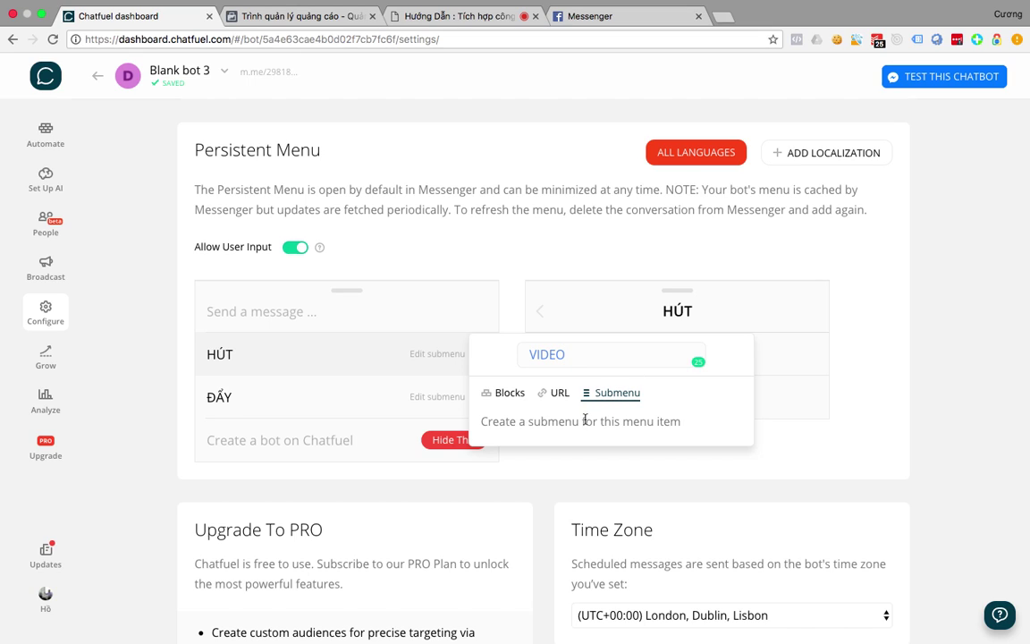
click(878, 417)
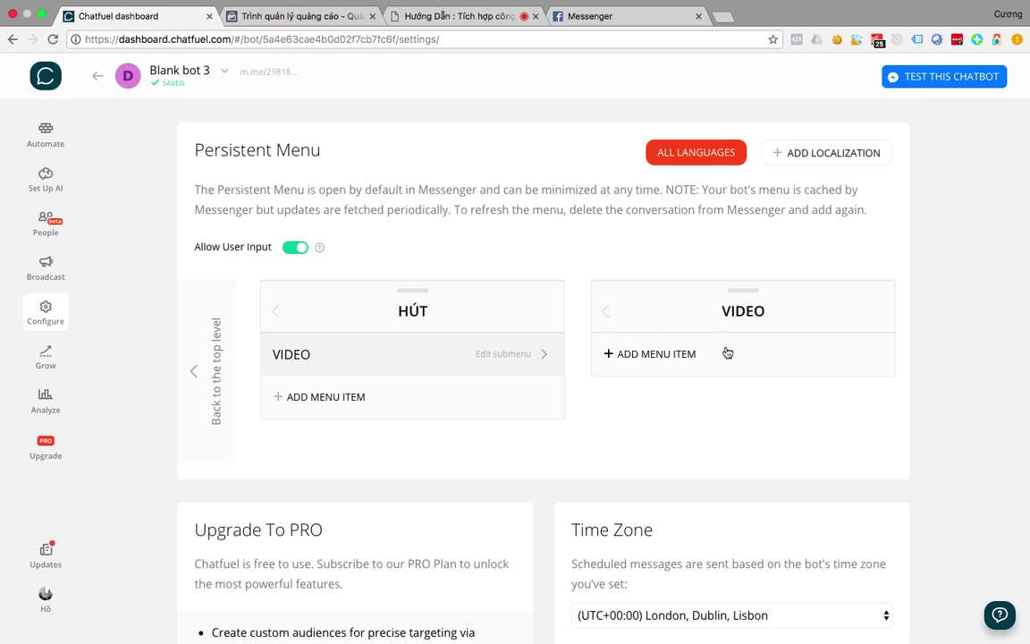
Add EBOOOK and KHÓA HỌC submenu items under HÚT.
click(345, 405)
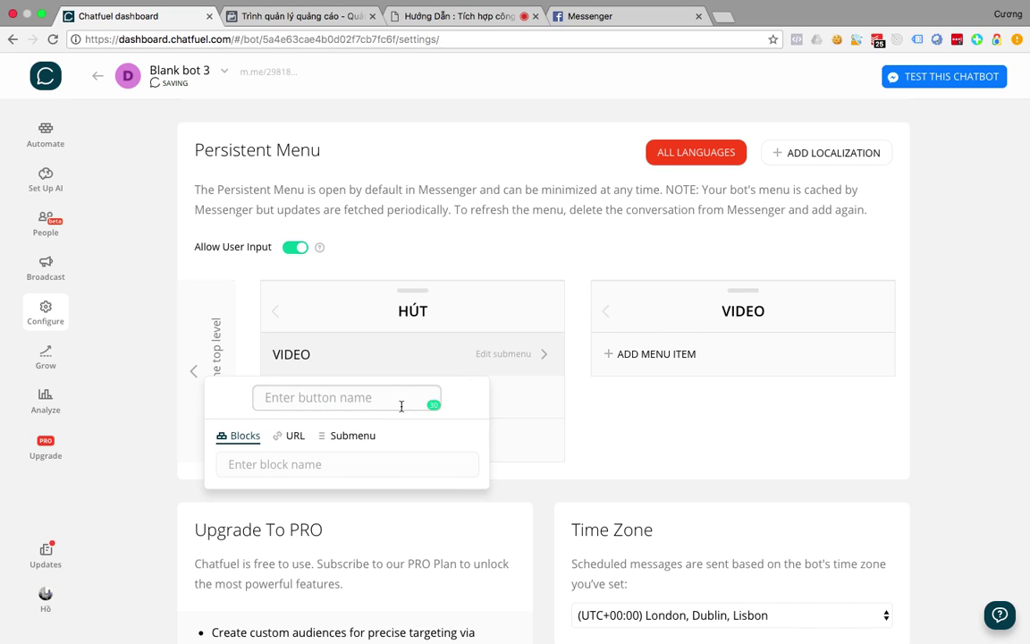
text(EBOOOK)
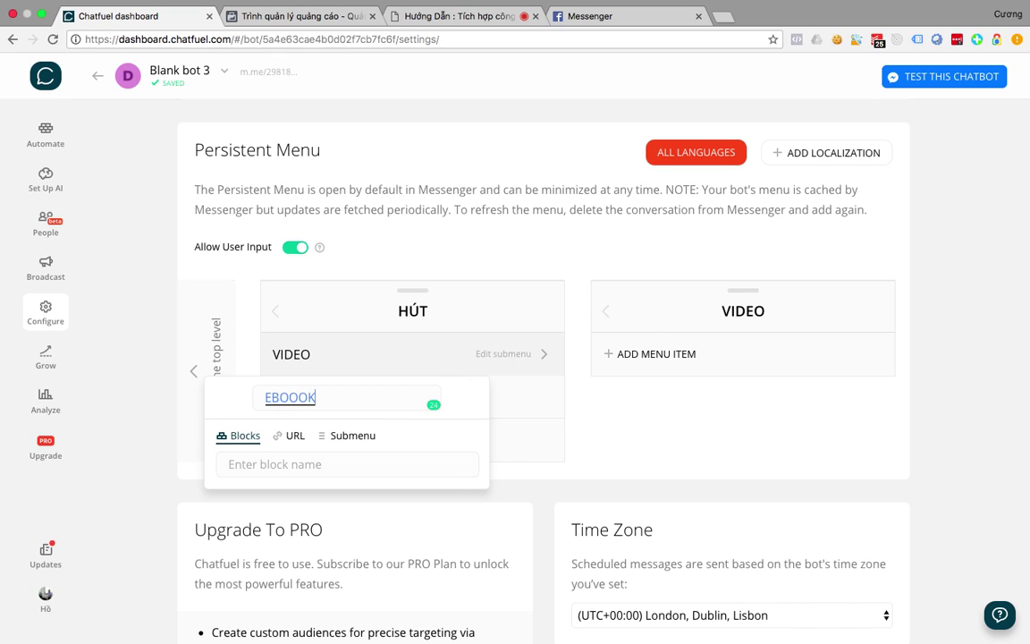
click(347, 440)
click(669, 460)
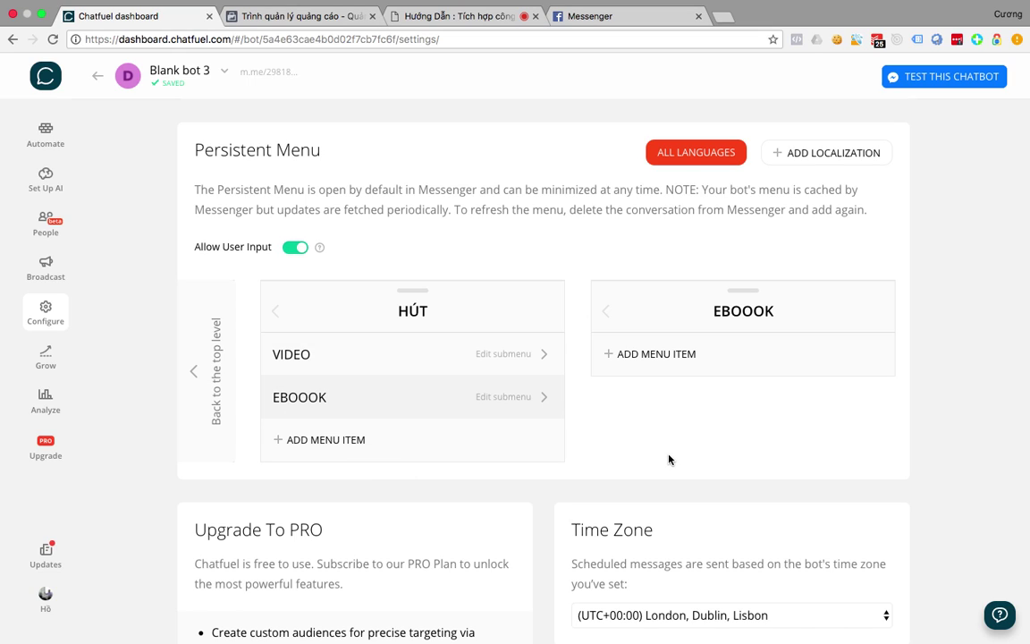
click(358, 438)
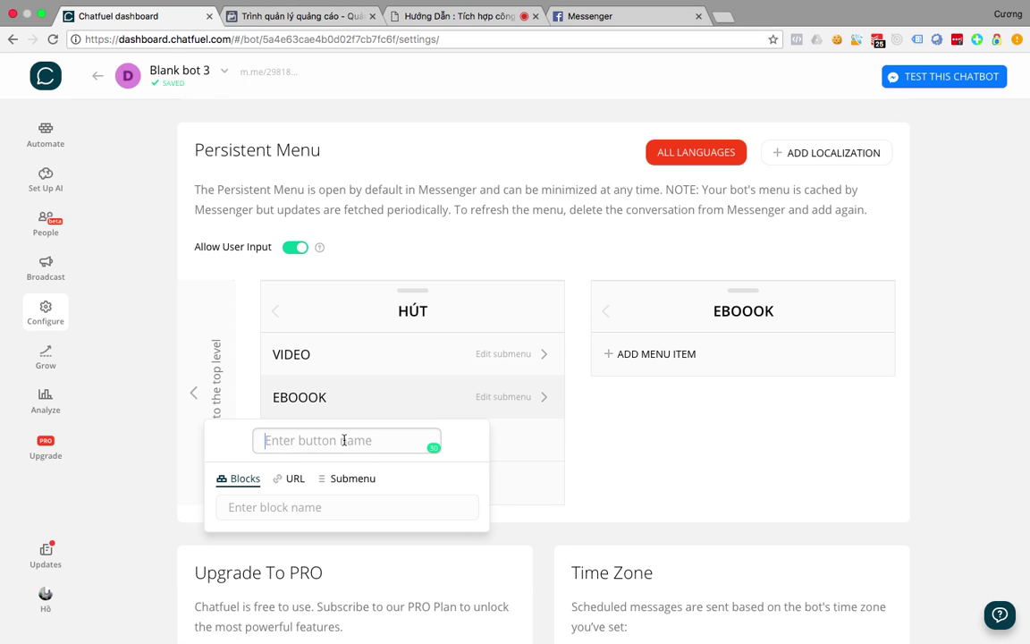
text(KHÓA HỌ)
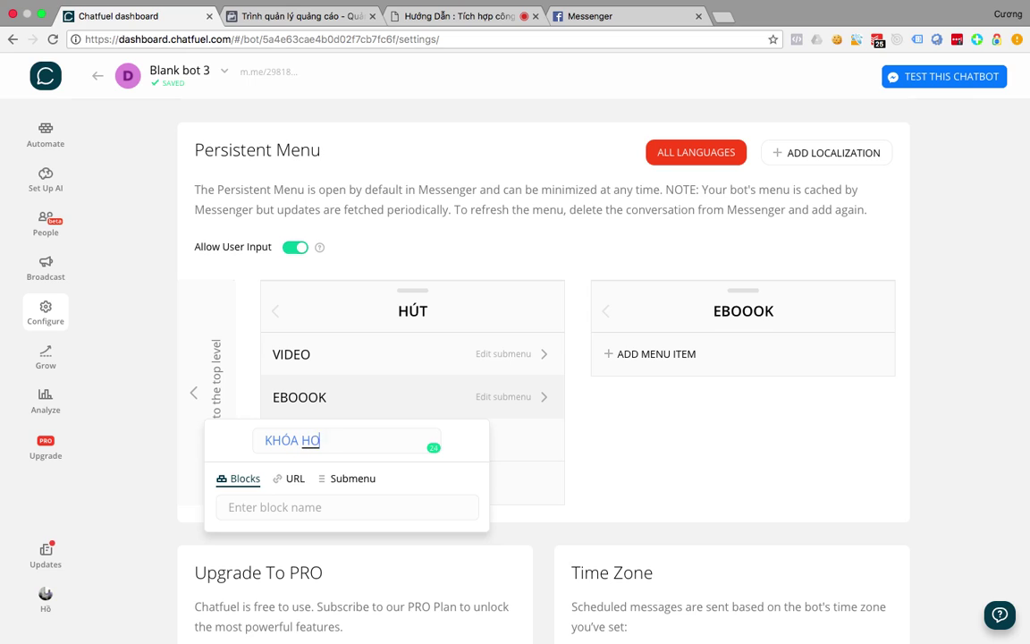
text(C)
click(343, 477)
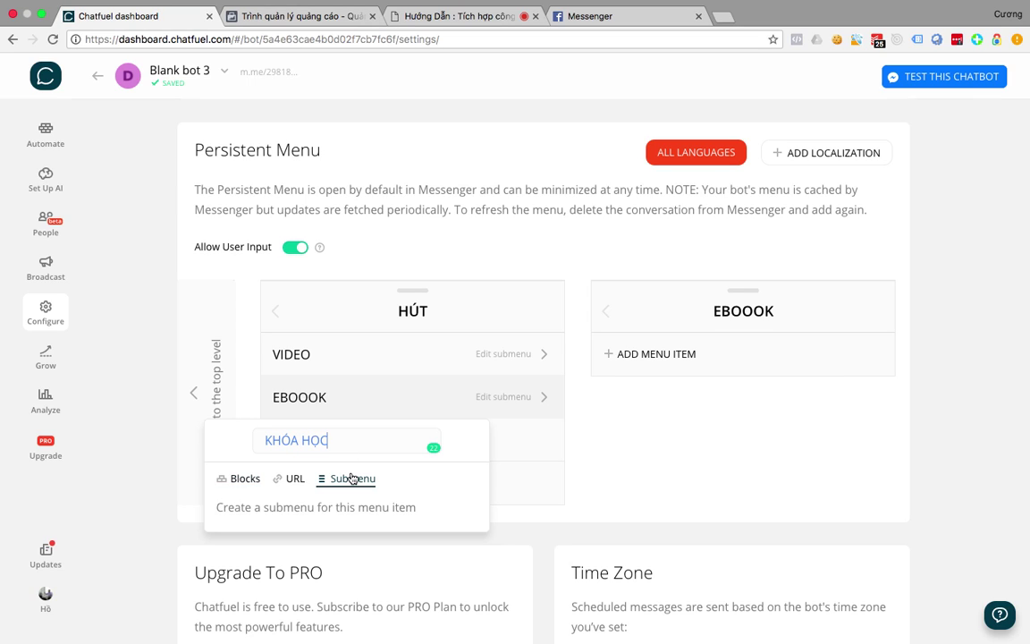
click(609, 471)
Add BÀI VIẾT HAY and LINK submenu items under HÚT.
click(311, 483)
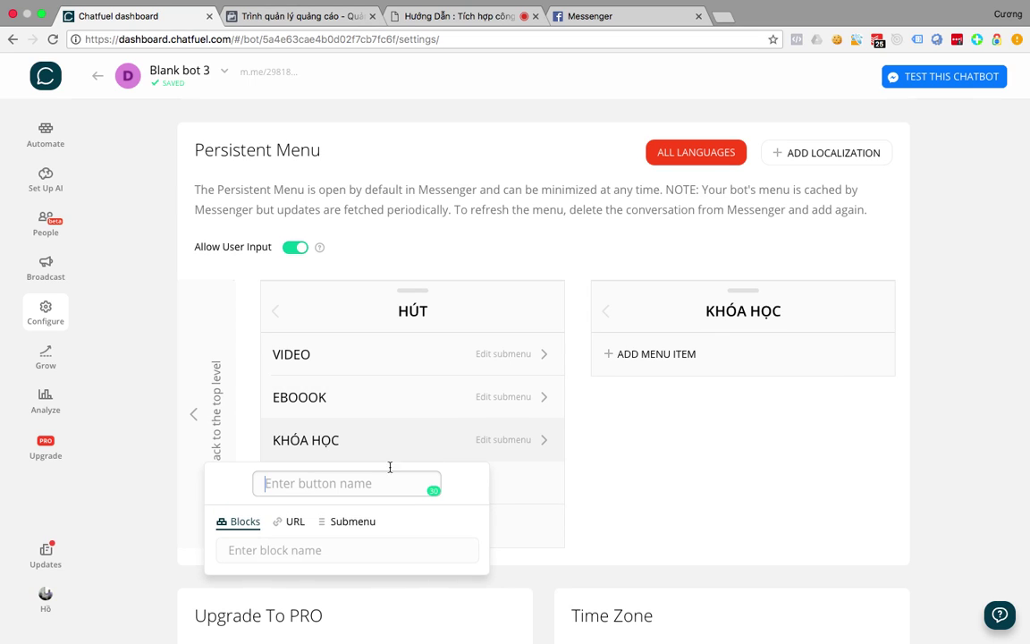
click(353, 522)
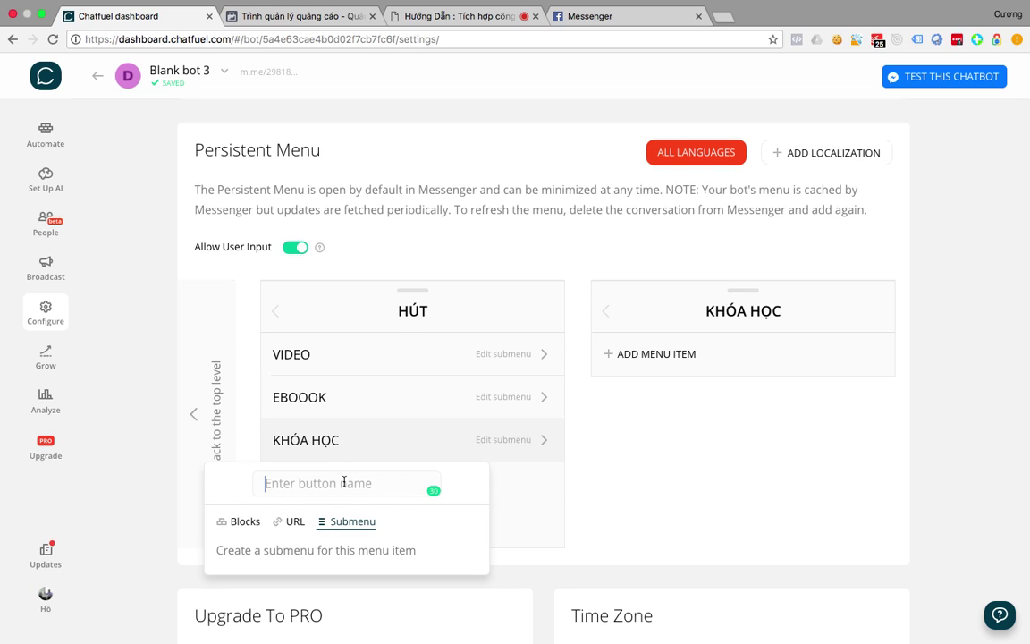
text(BÀI VIẾT HAY)
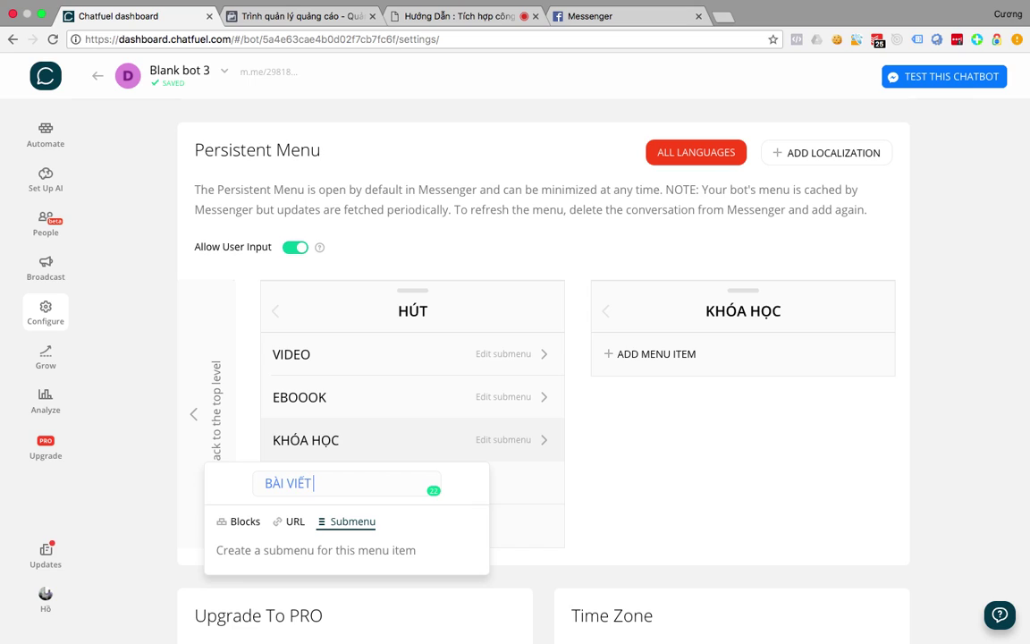
click(659, 537)
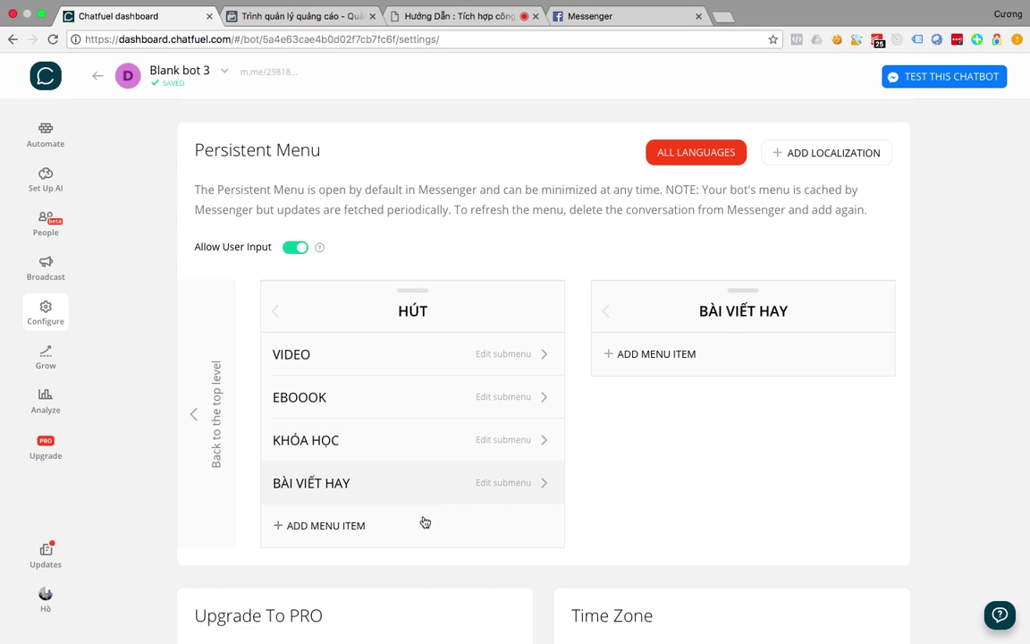
click(336, 526)
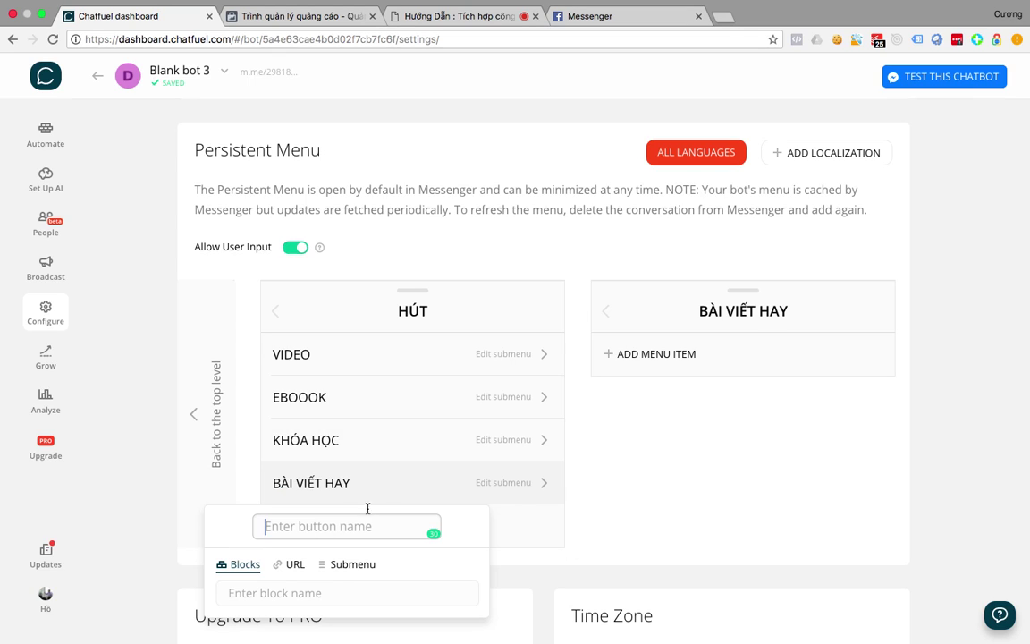
click(349, 564)
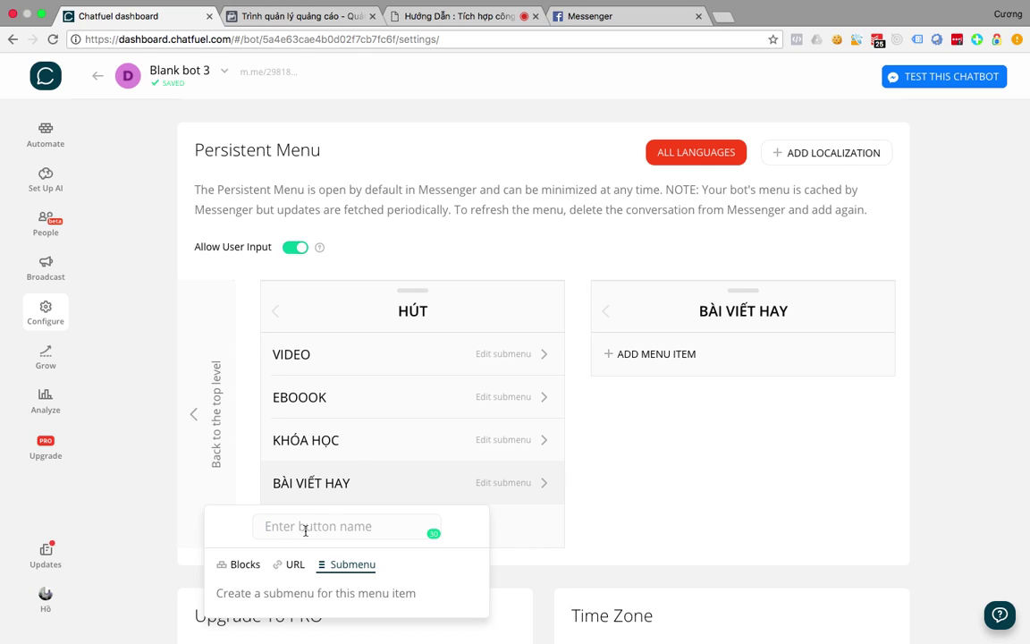
text(LINK)
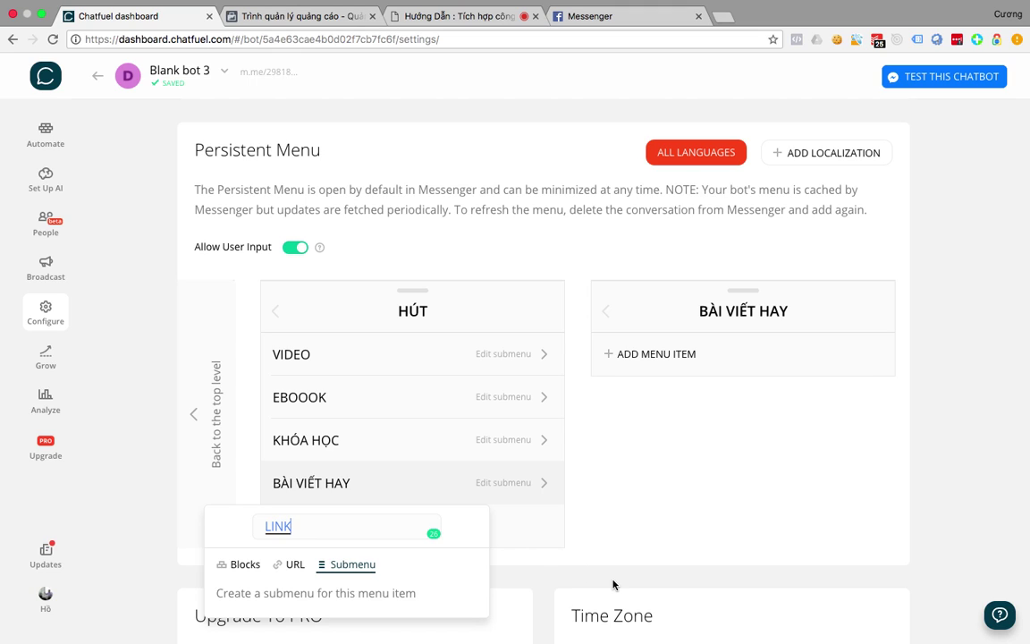
click(614, 585)
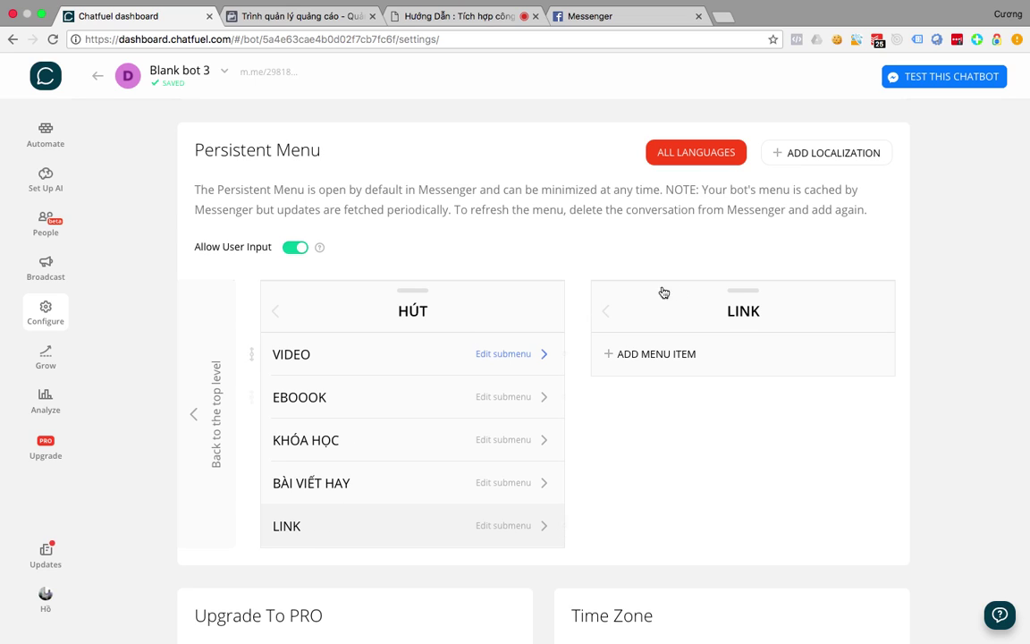
click(673, 354)
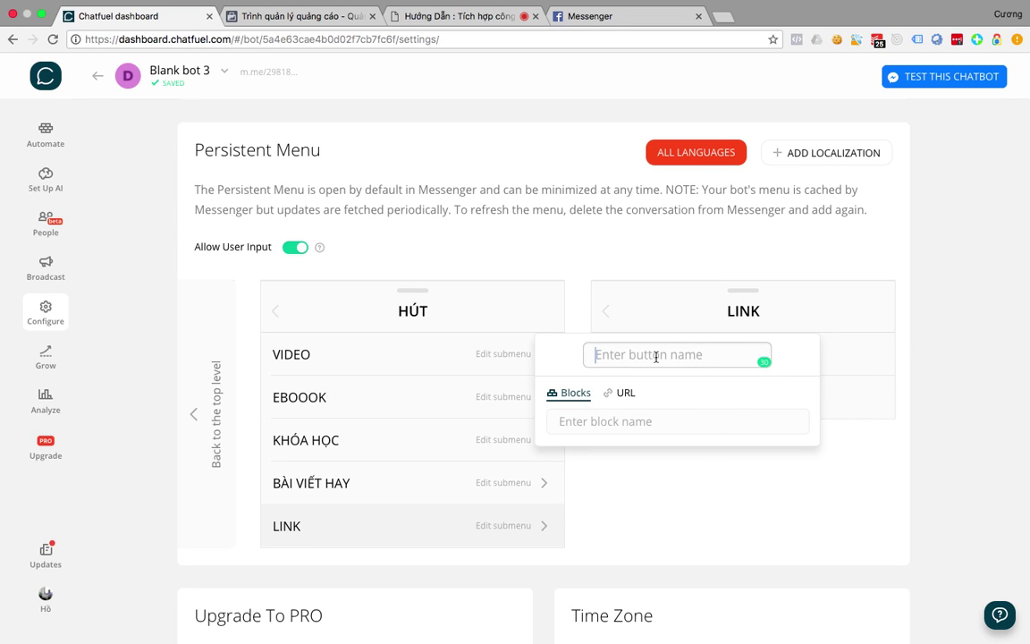
Draft a NAU CHÁO DINH DƯƠNG item under VIDEO, targeting the Datmuasim block.
click(400, 349)
click(656, 355)
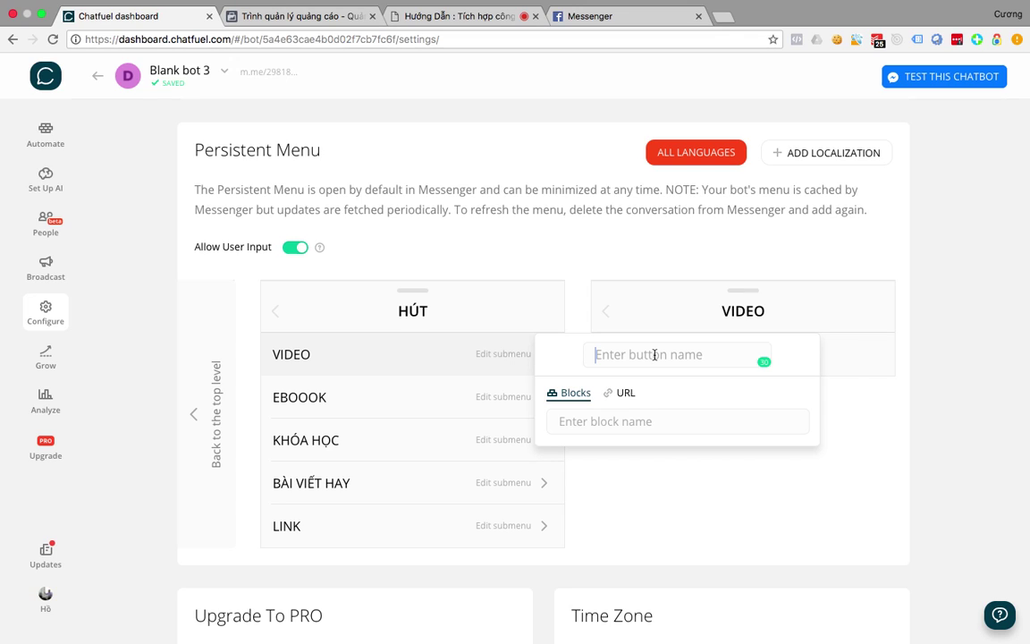
text(vIDEO DAY)
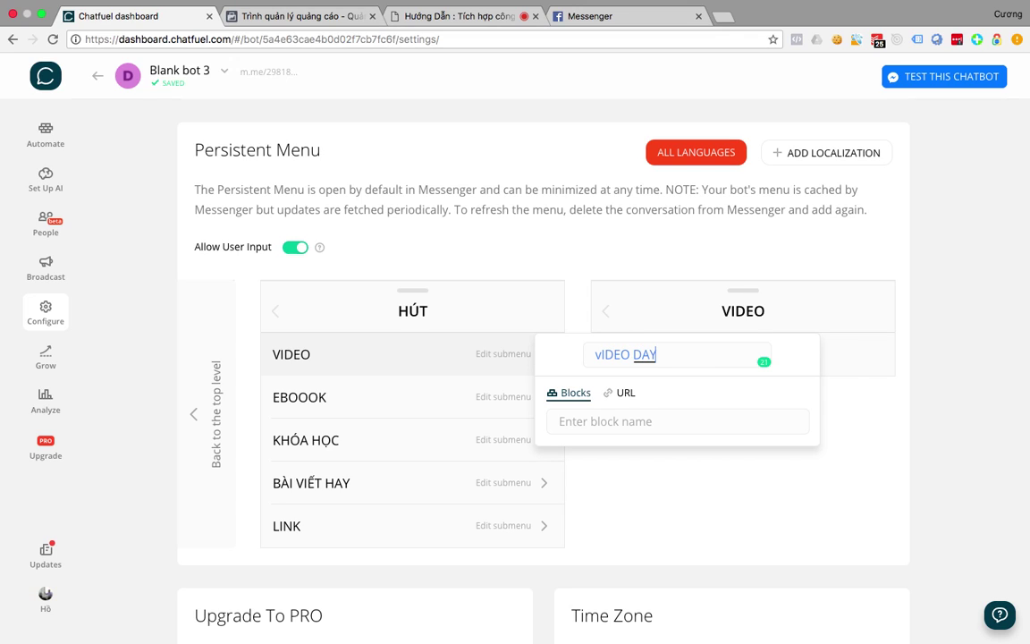
key(BackSpace)
key(BackSpace)
key(BackSpace)
key(BackSpace)
key(BackSpace)
key(BackSpace)
key(BackSpace)
key(BackSpace)
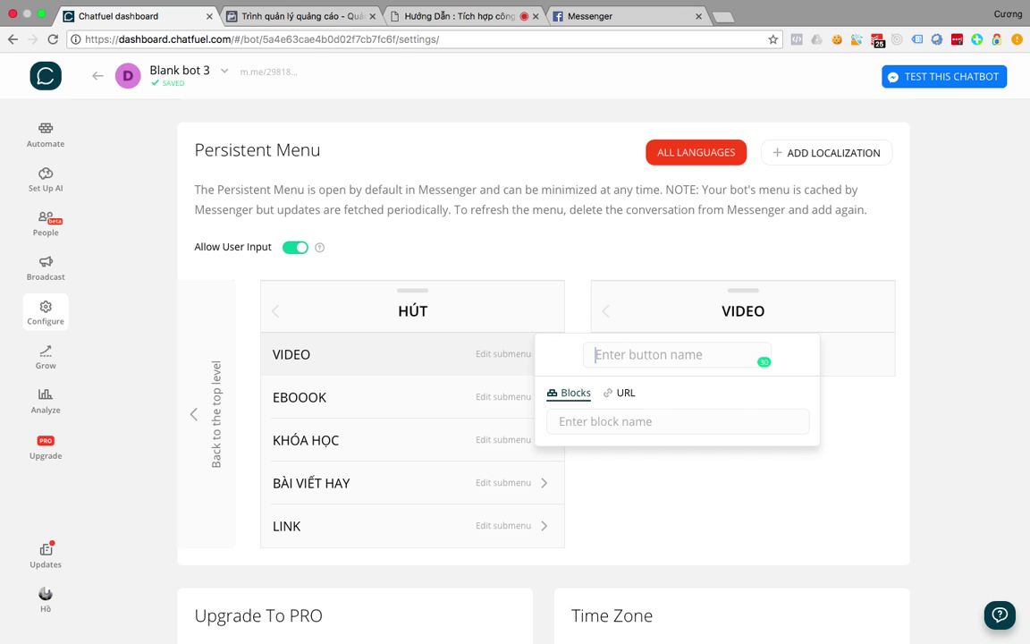
text(NAU CHÁO)
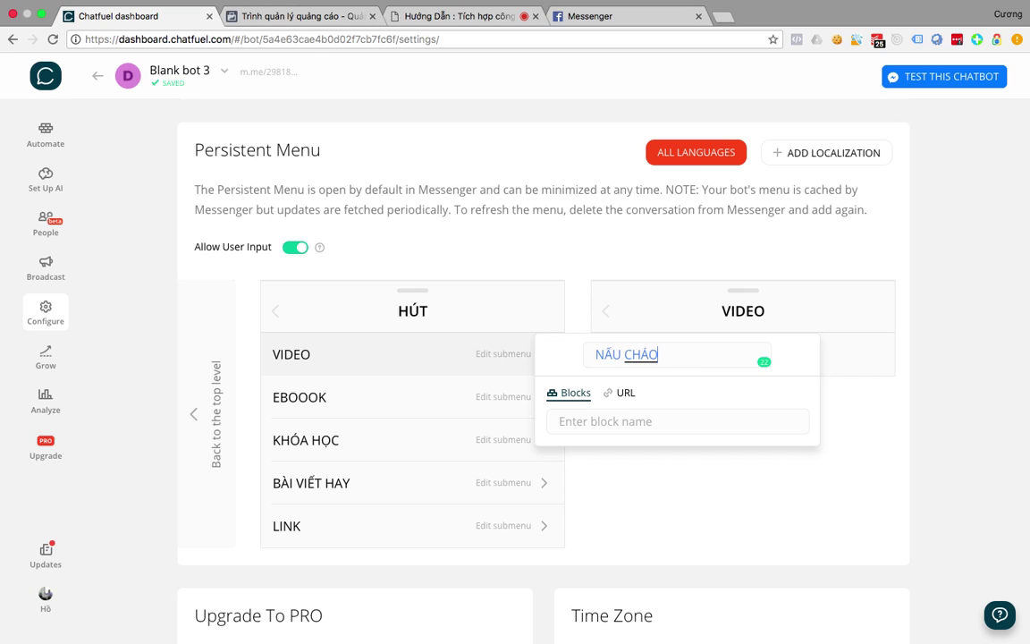
text( DINH DƯƠN)
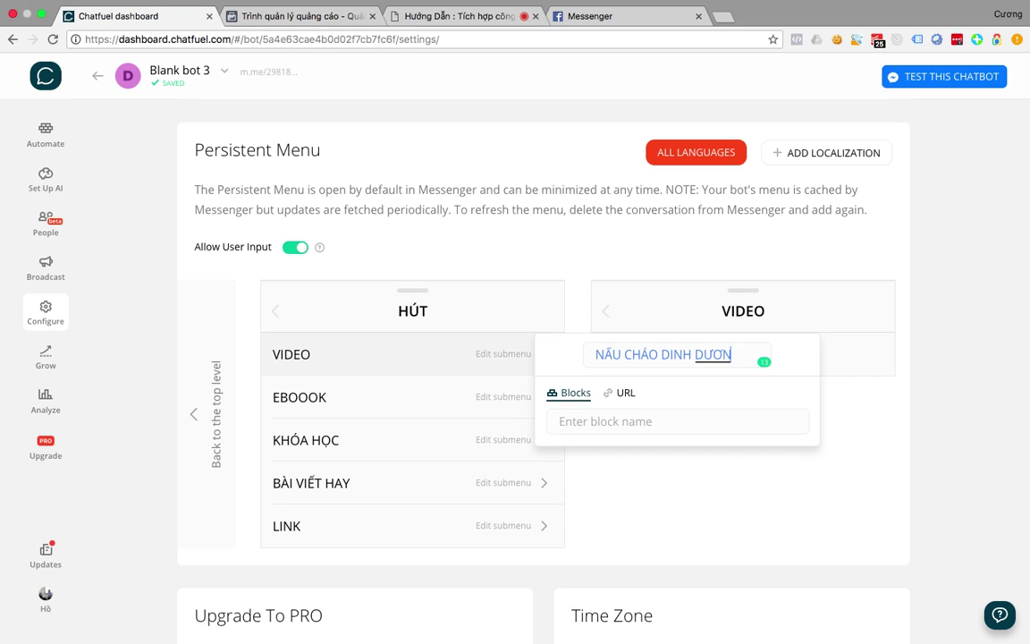
key(BackSpace)
key(BackSpace)
text(ỠNG)
click(623, 393)
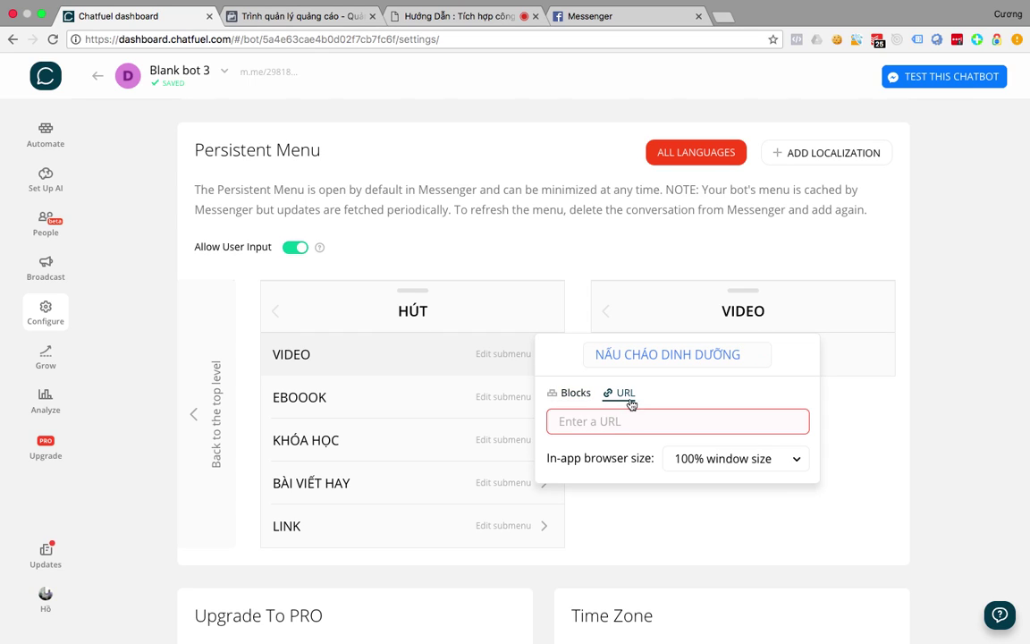
click(572, 393)
click(619, 393)
click(603, 414)
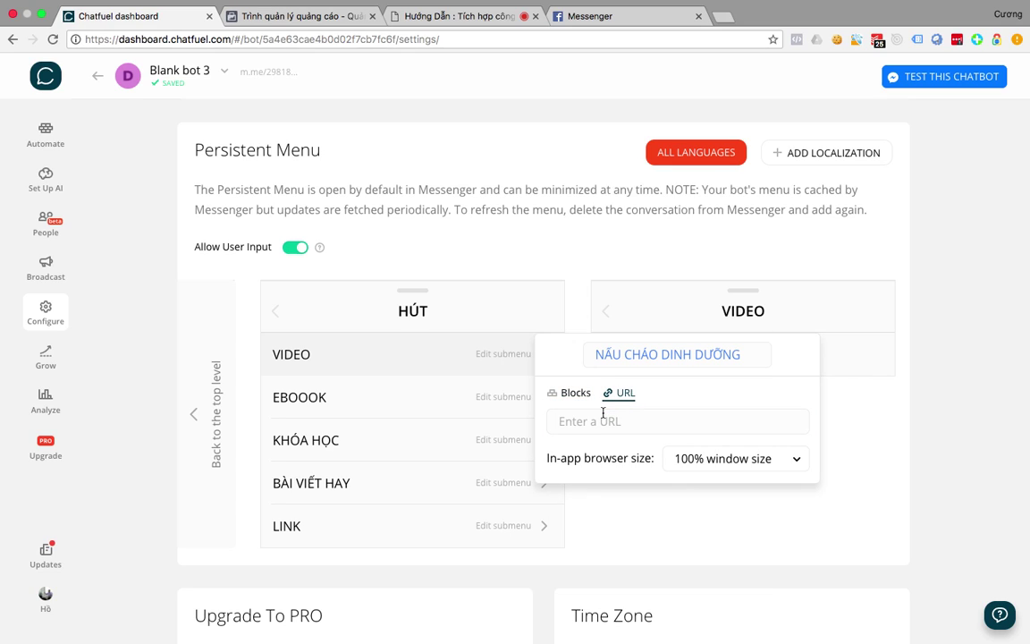
click(569, 395)
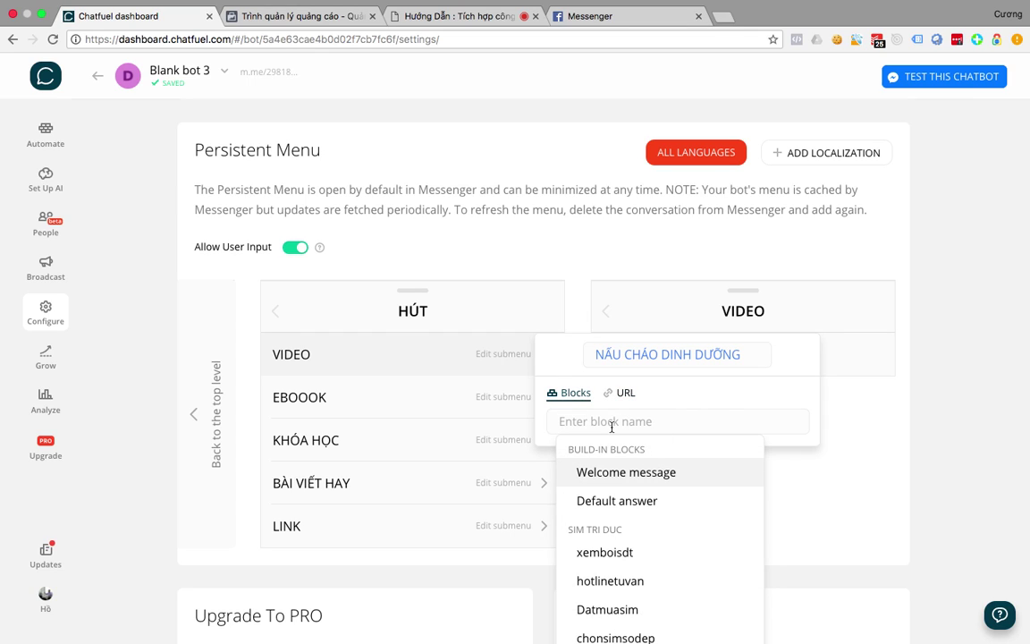
click(607, 612)
click(865, 464)
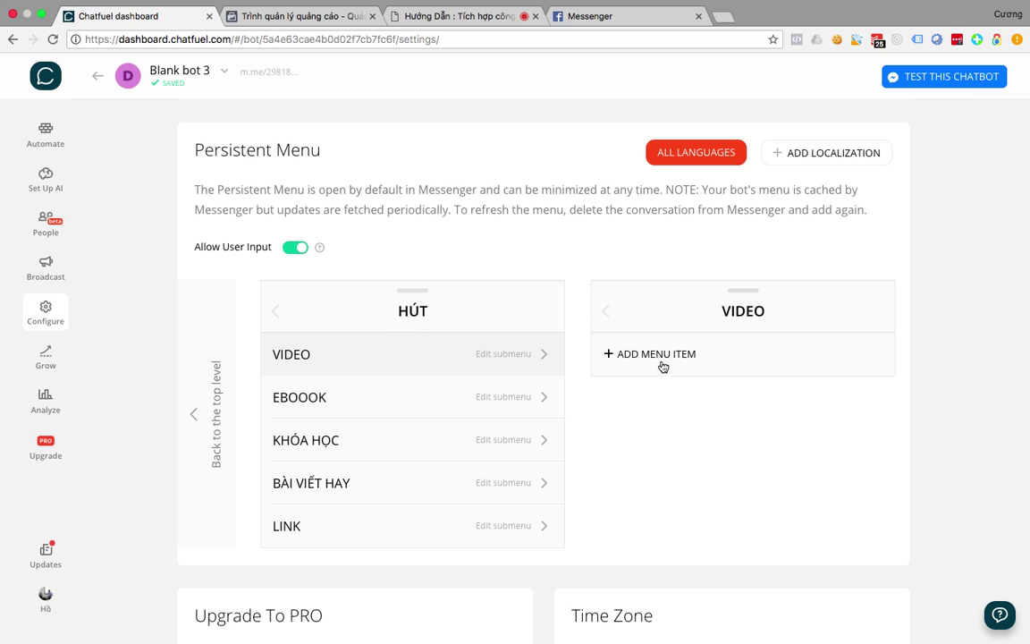
Add a NUÔI CON item to the VIDEO submenu linked to the xemboisdt block.
click(661, 359)
click(726, 482)
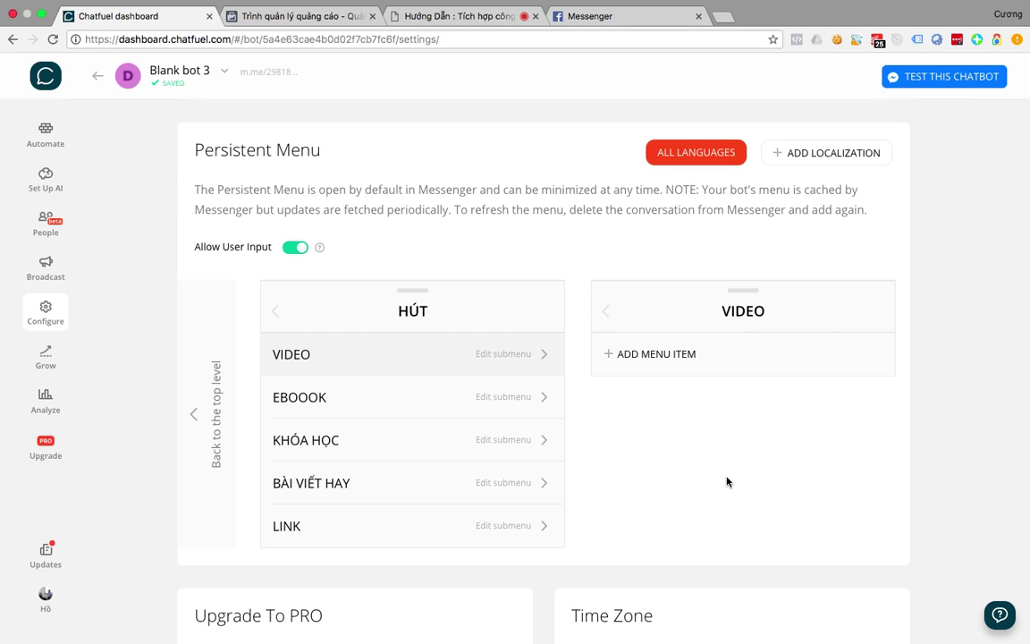
click(637, 354)
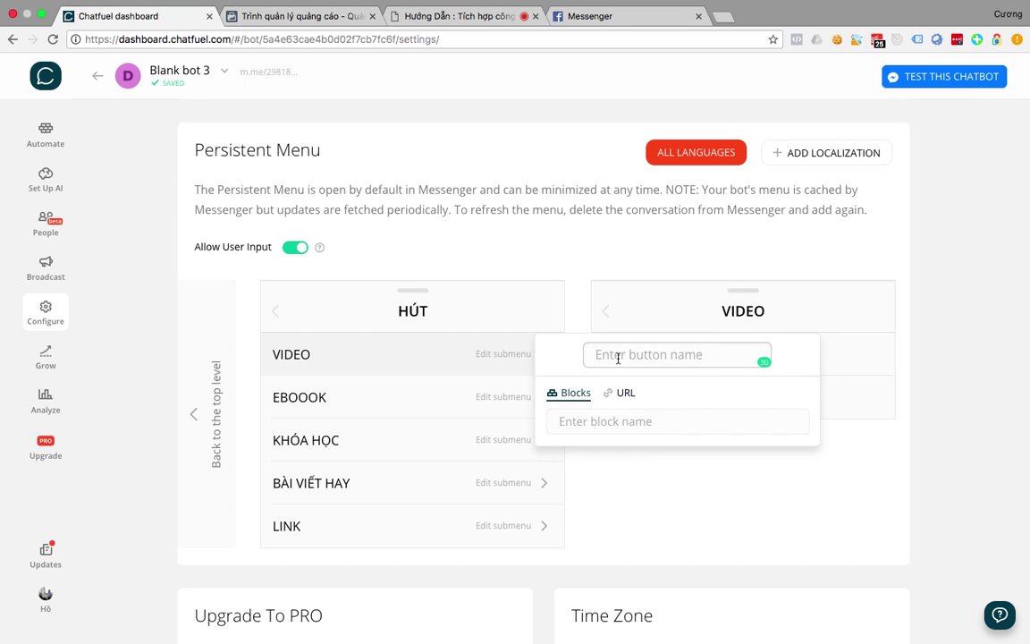
text(NUO)
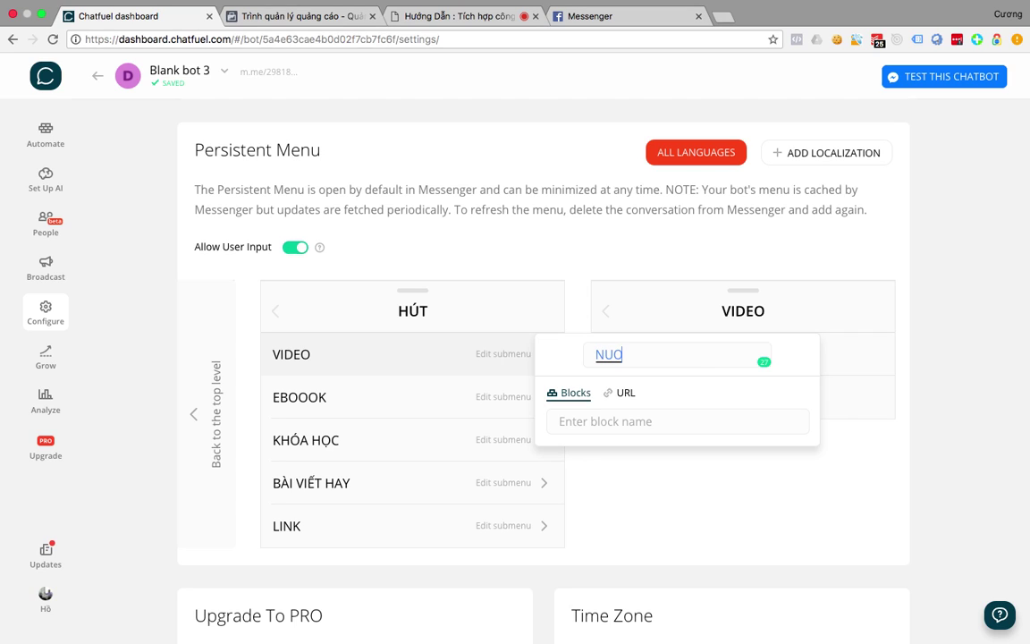
text(I COMI)
key(BackSpace)
key(BackSpace)
click(545, 424)
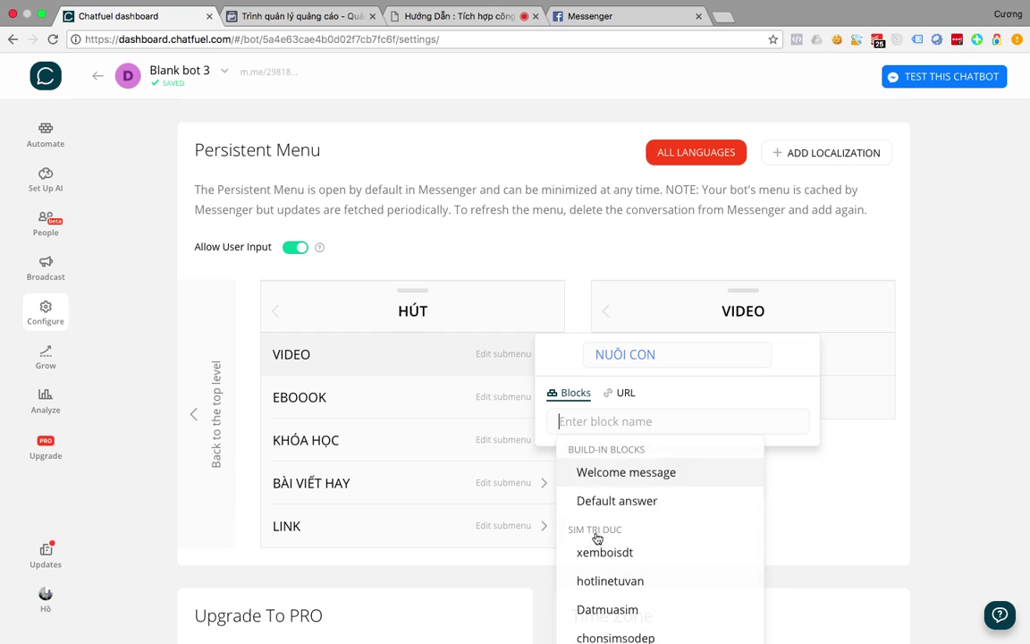
click(617, 551)
click(650, 549)
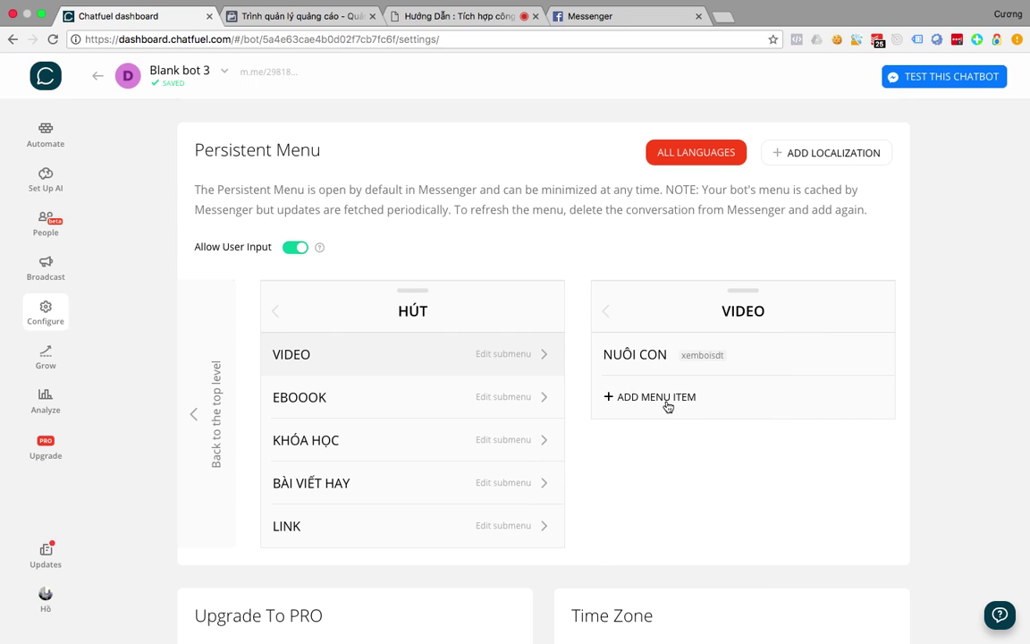
Open the bot's conversation on messenger.com from the Automate page.
scroll(668, 410, left, 5)
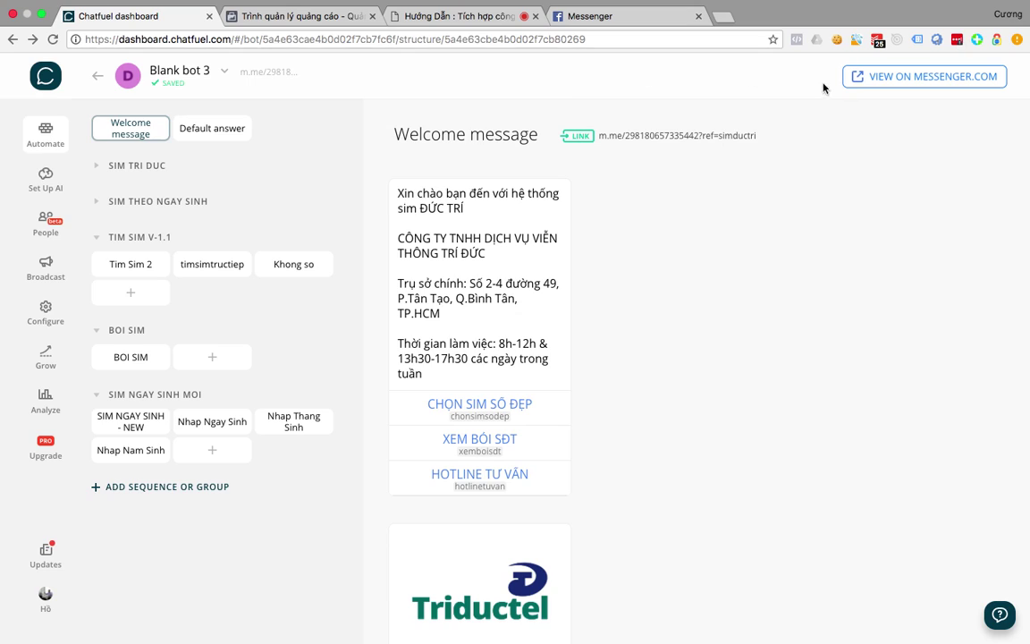
click(886, 78)
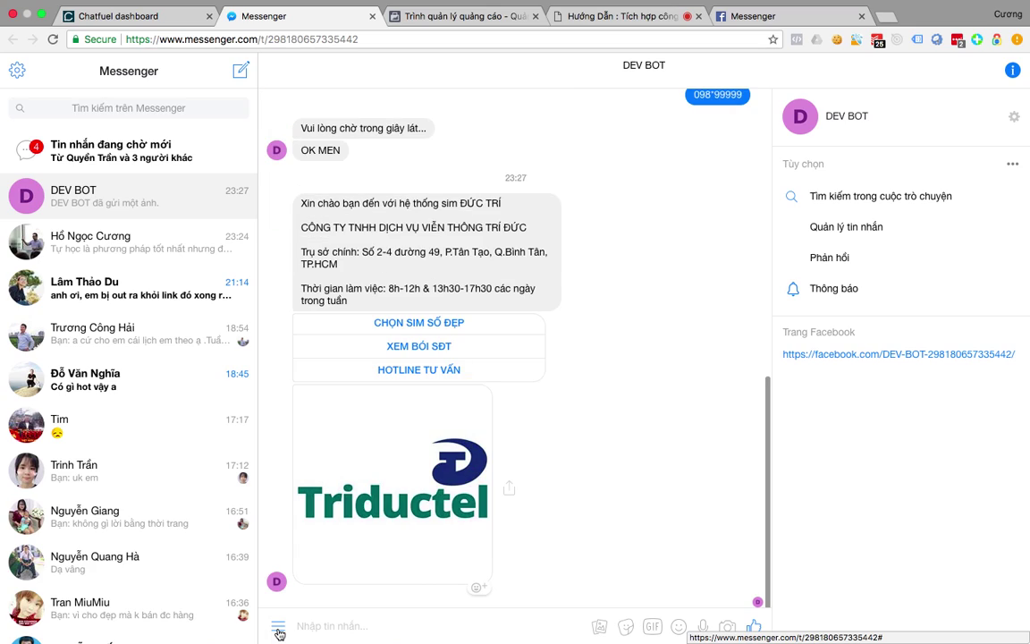
Open the bot's persistent menu in Messenger and enter the HÚT submenu.
click(278, 630)
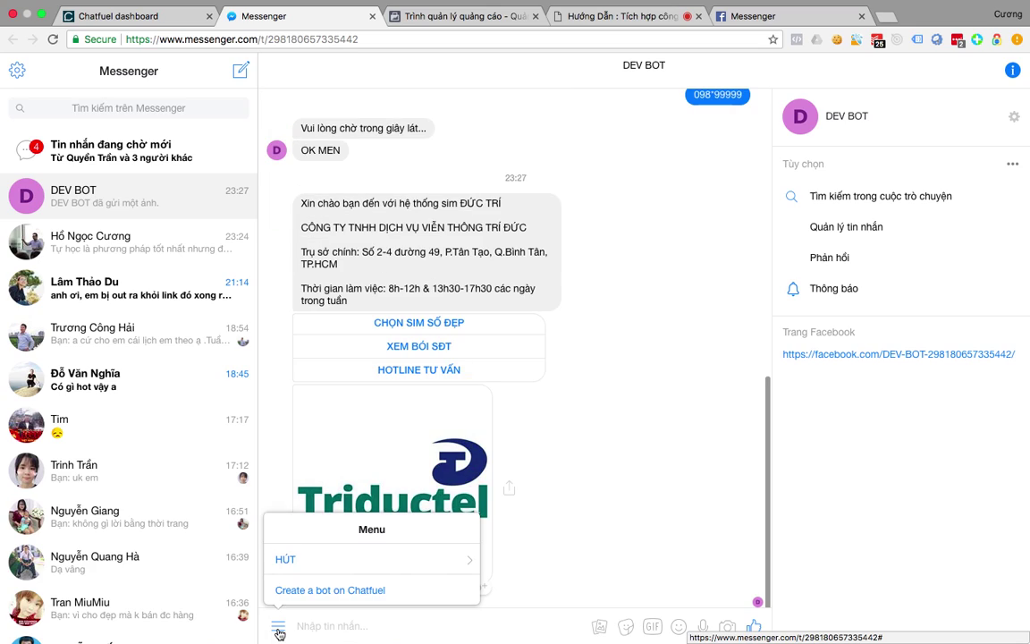
click(459, 568)
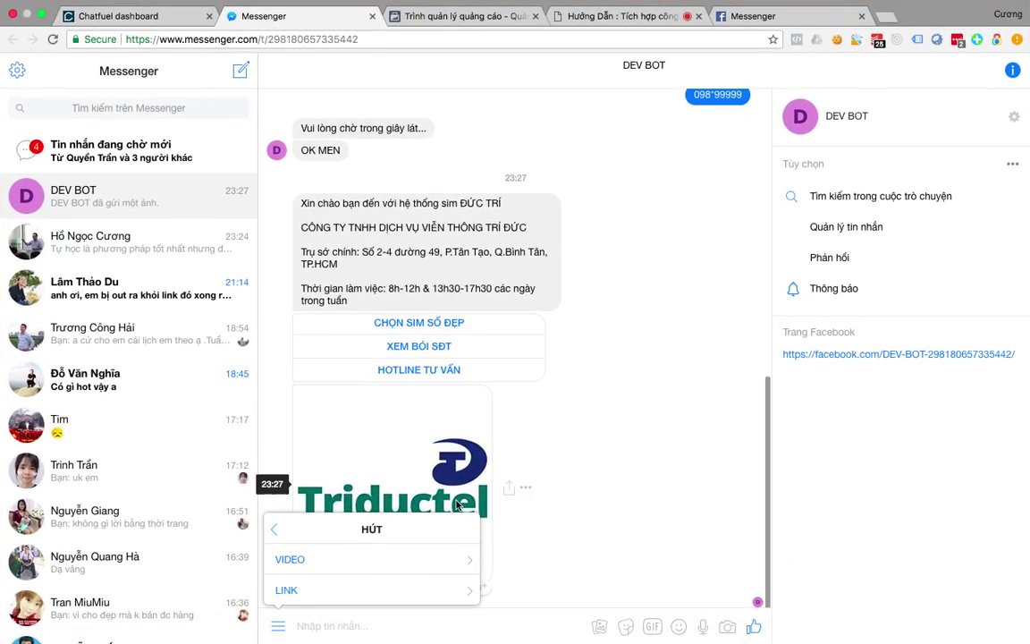
key(ctrl+Up)
Cycle through the open windows and bring the XMind script map to the front.
click(302, 481)
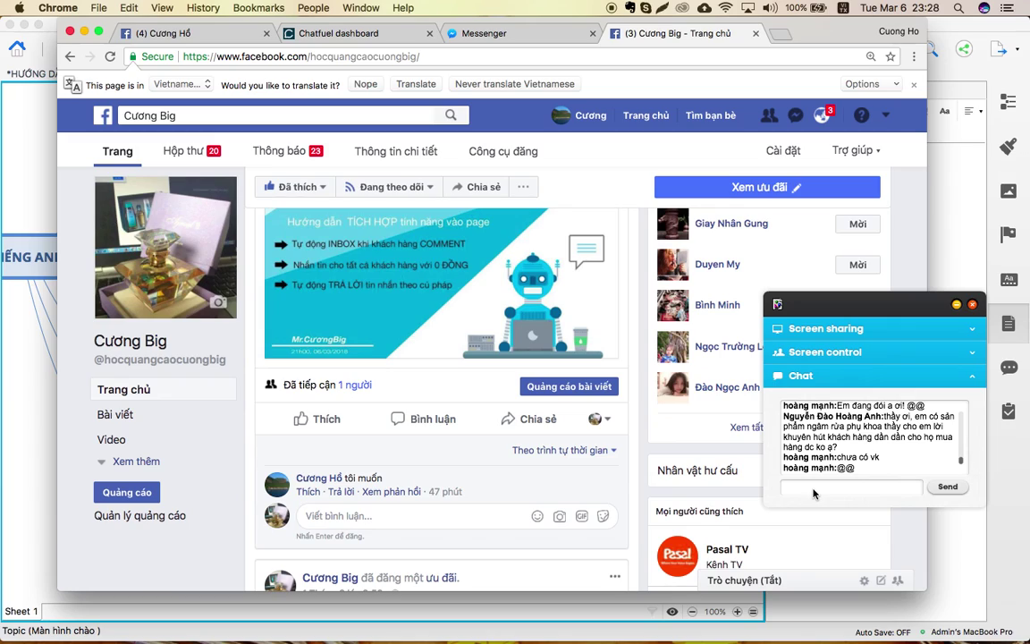
key(ctrl+Up)
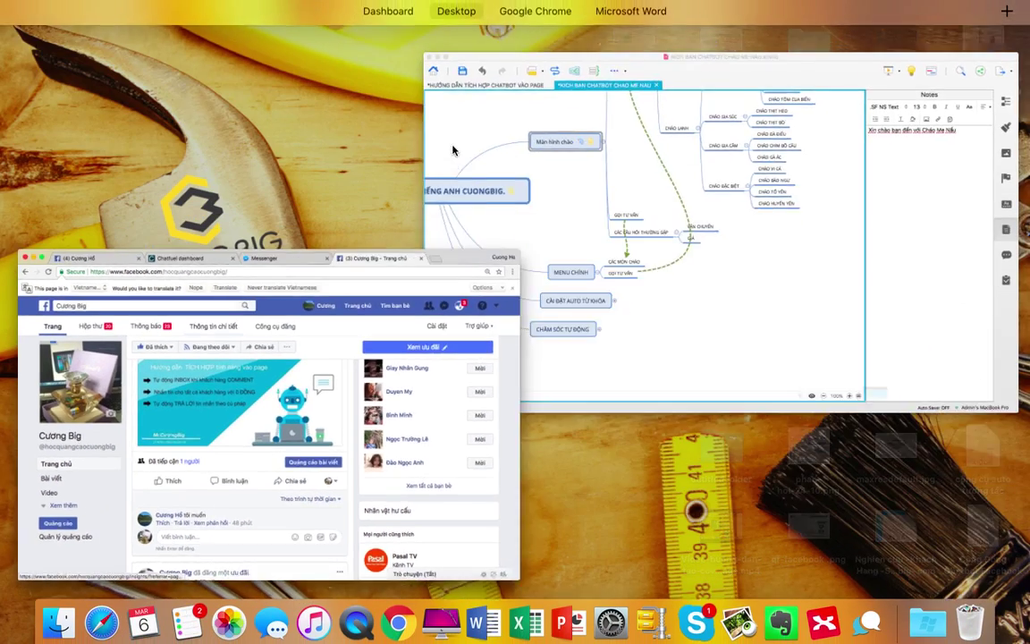
click(524, 54)
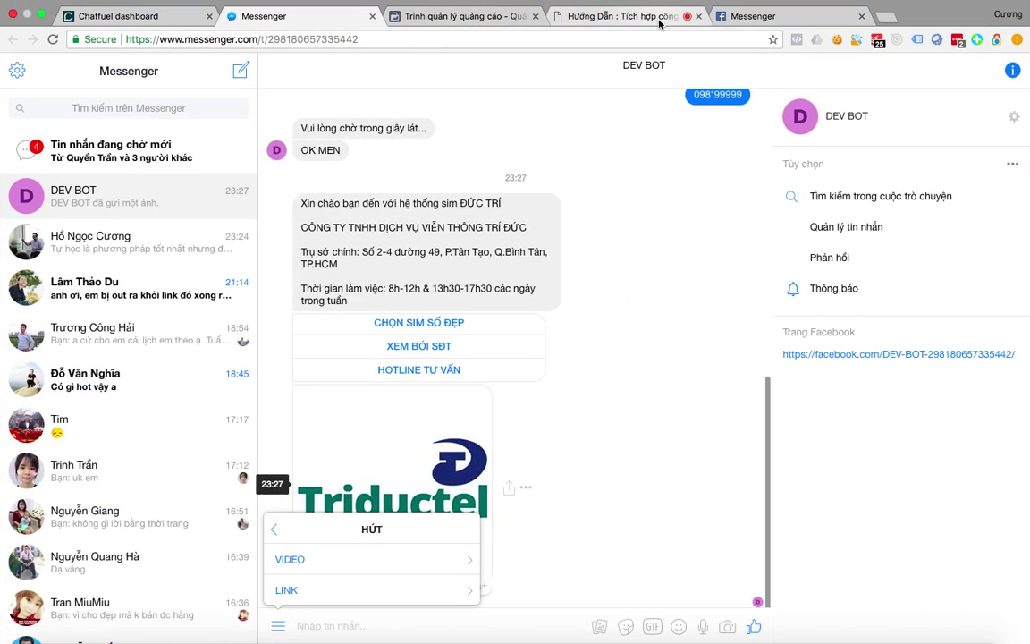
click(659, 23)
key(ctrl+Up)
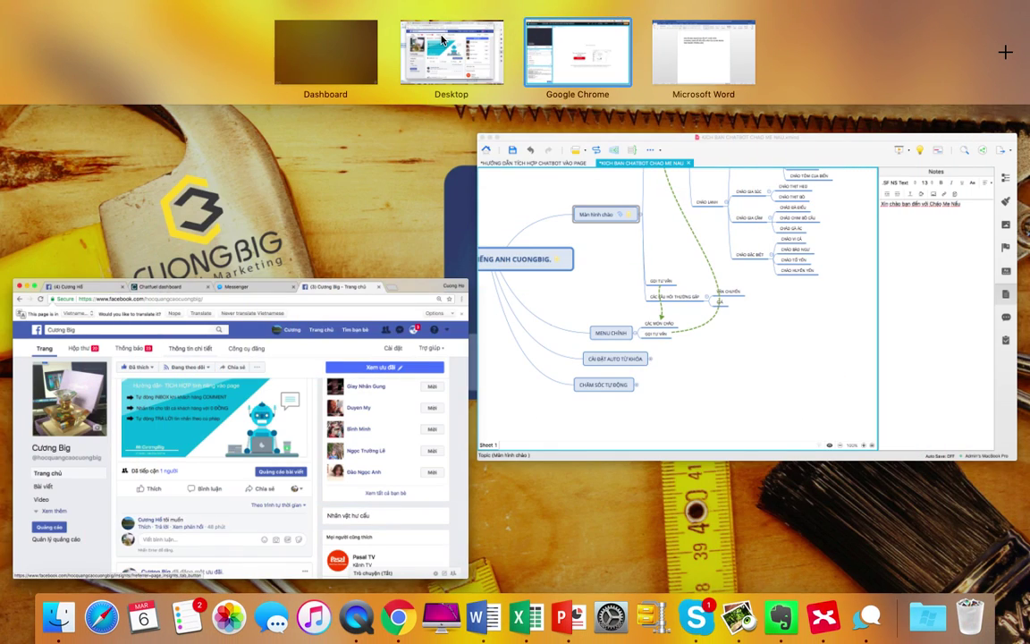
click(442, 40)
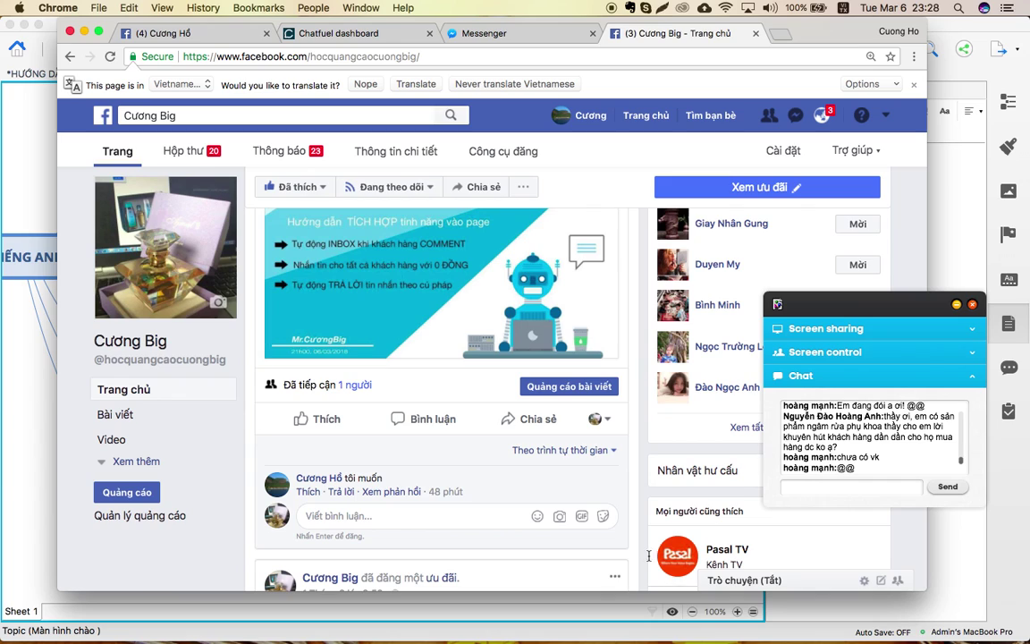
click(4, 488)
click(4, 487)
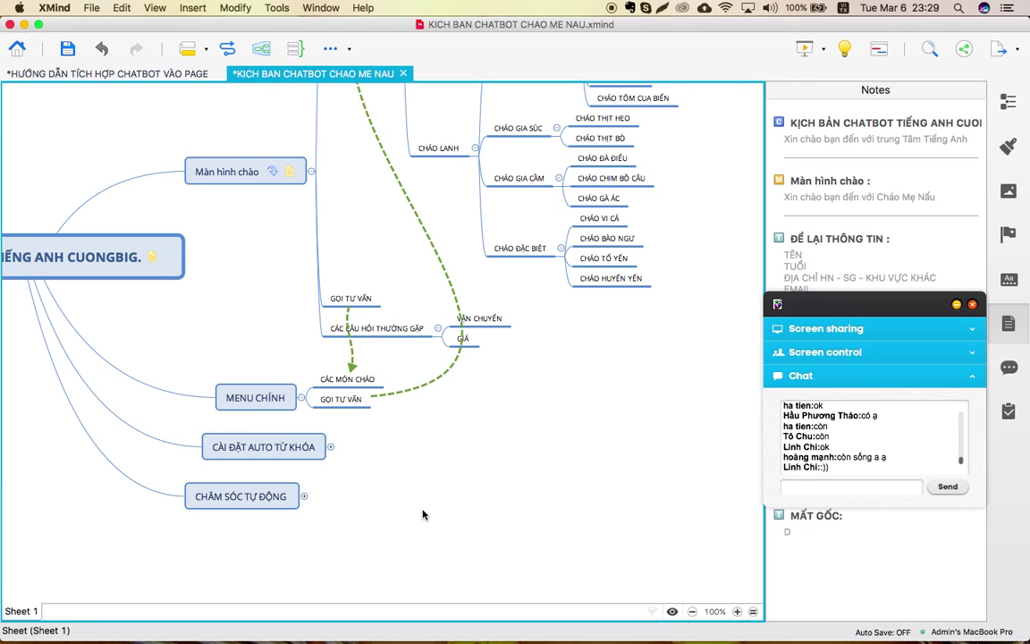
Expand CÀI ĐẶT AUTO TỪ KHÓA to reveal CO MMENTBÀI VIẾT and TỪ KHÓA TRONG INBOX.
click(331, 447)
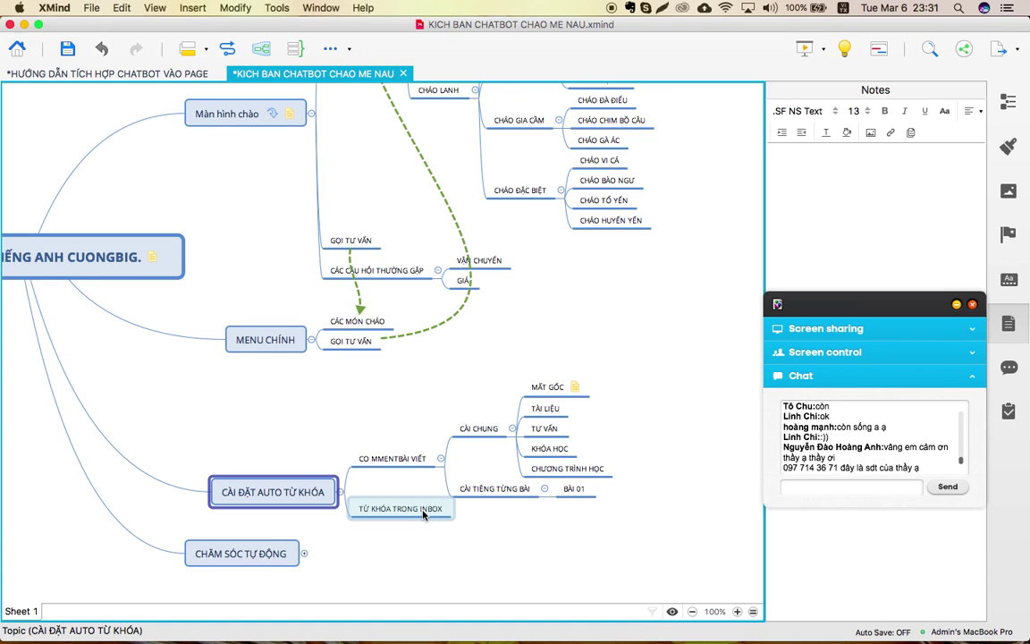
Expand CHĂM SÓC TỰ ĐỘNG and select its Khu vực, Học viên cũ, Học viên tiềm năng subtopics.
scroll(427, 487, down, 5)
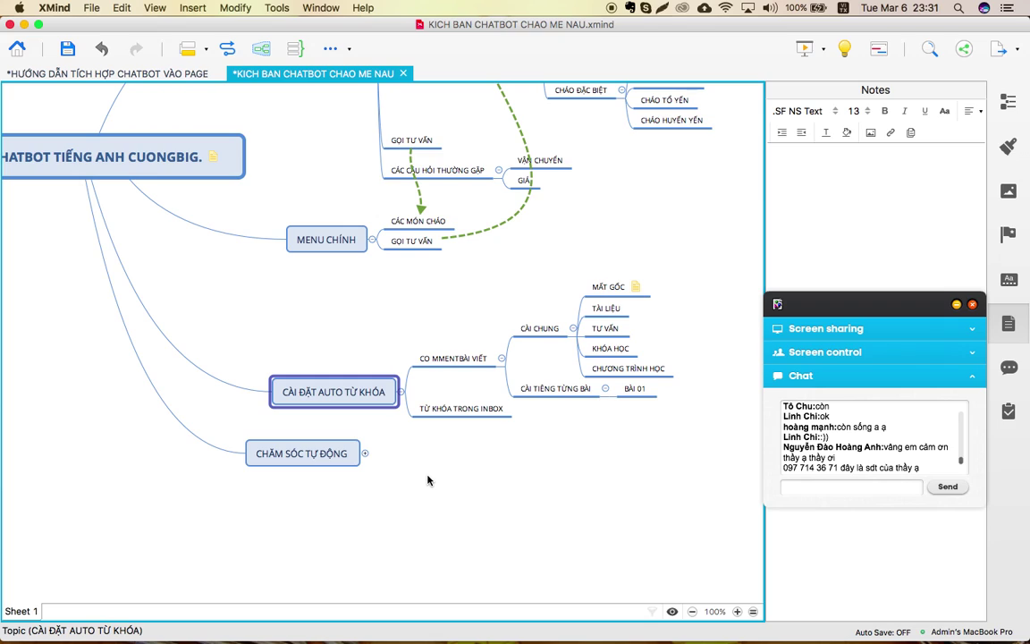
click(357, 456)
click(366, 454)
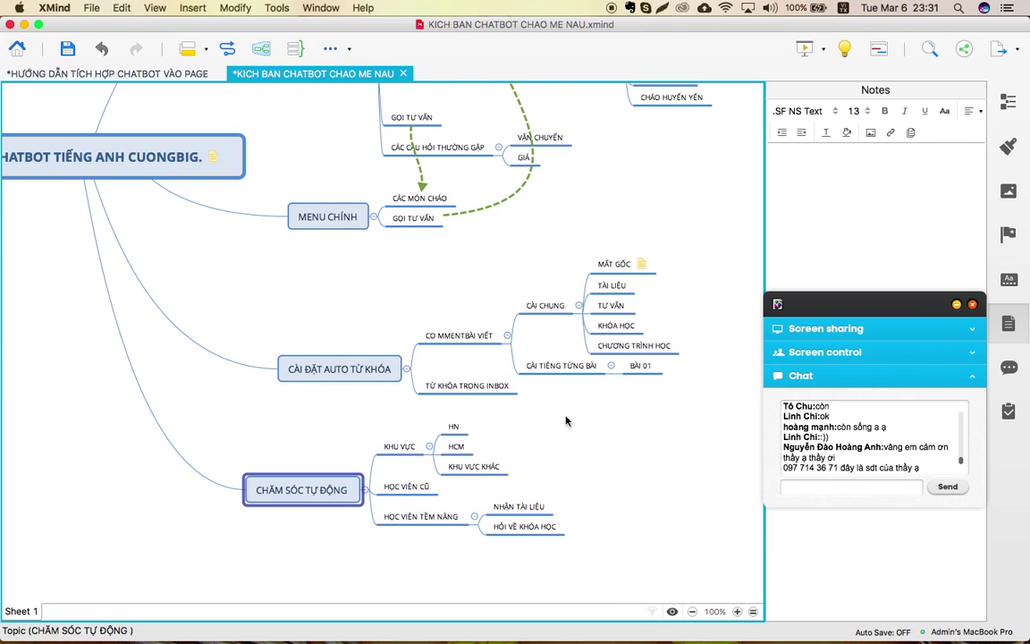
drag(543, 416, 616, 391)
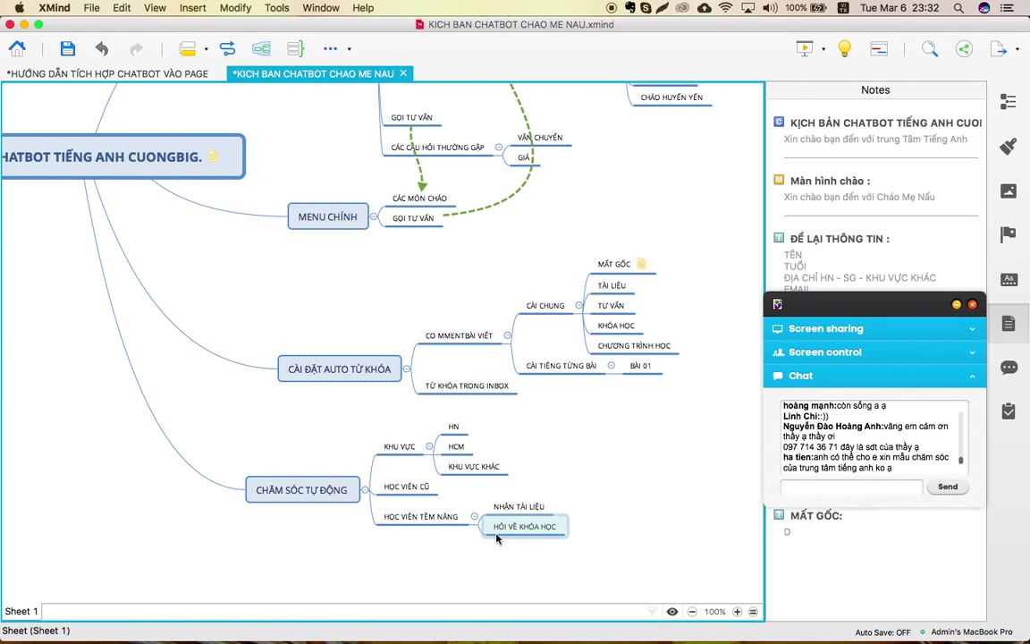
scroll(308, 276, up, 3)
scroll(309, 276, left, 1)
scroll(309, 276, left, 5)
scroll(309, 276, up, 2)
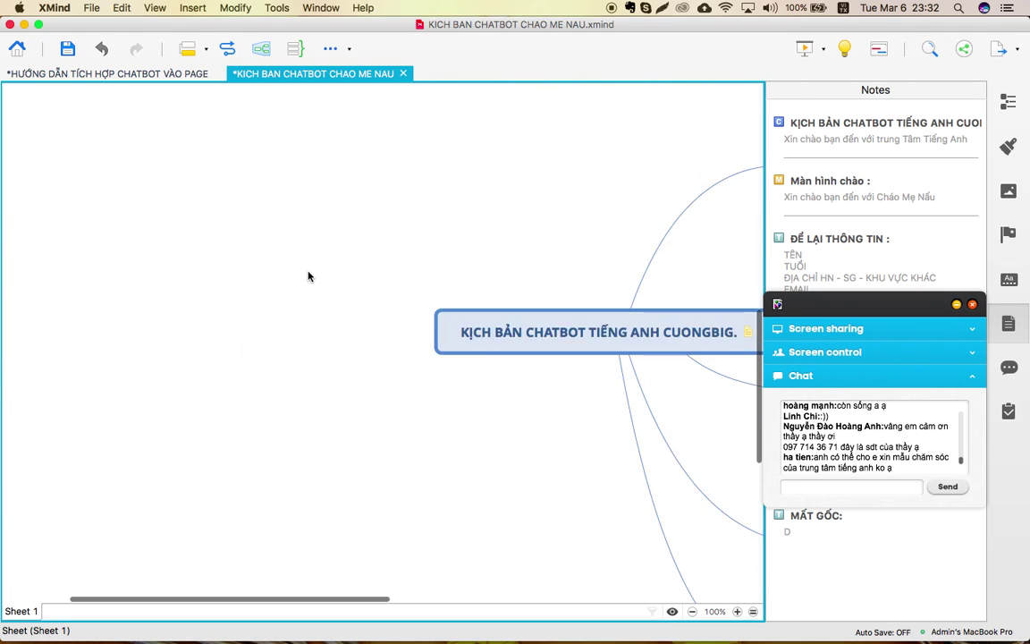
Switch to the HƯỚNG DẪN TÍCH HỢP CHATBOT VÀO PAGE map and pan to view its branches.
click(139, 72)
scroll(326, 258, up, 1)
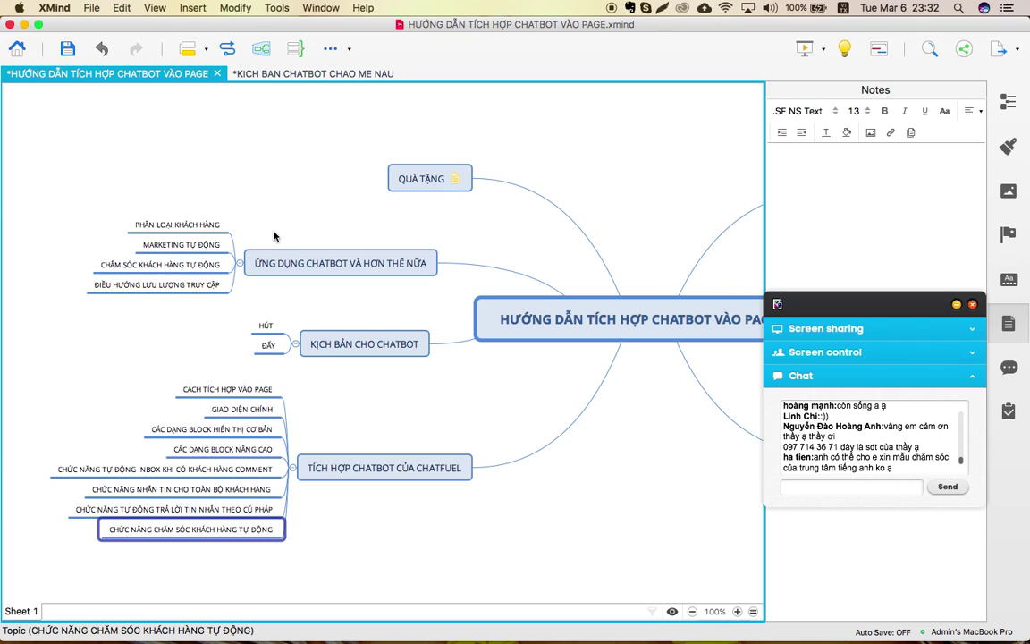
scroll(277, 277, right, 3)
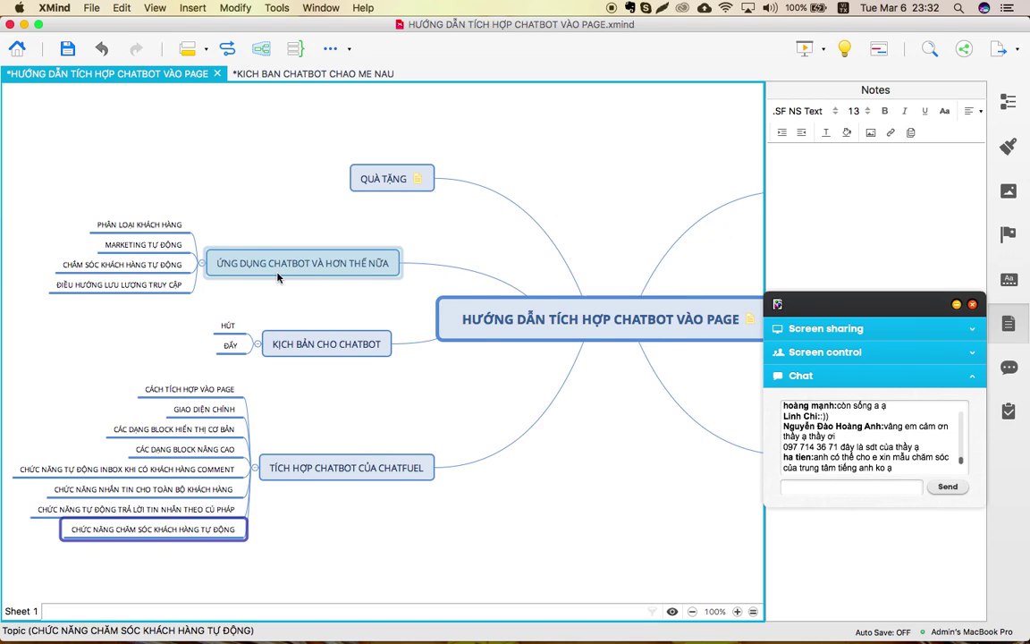
scroll(277, 277, left, 3)
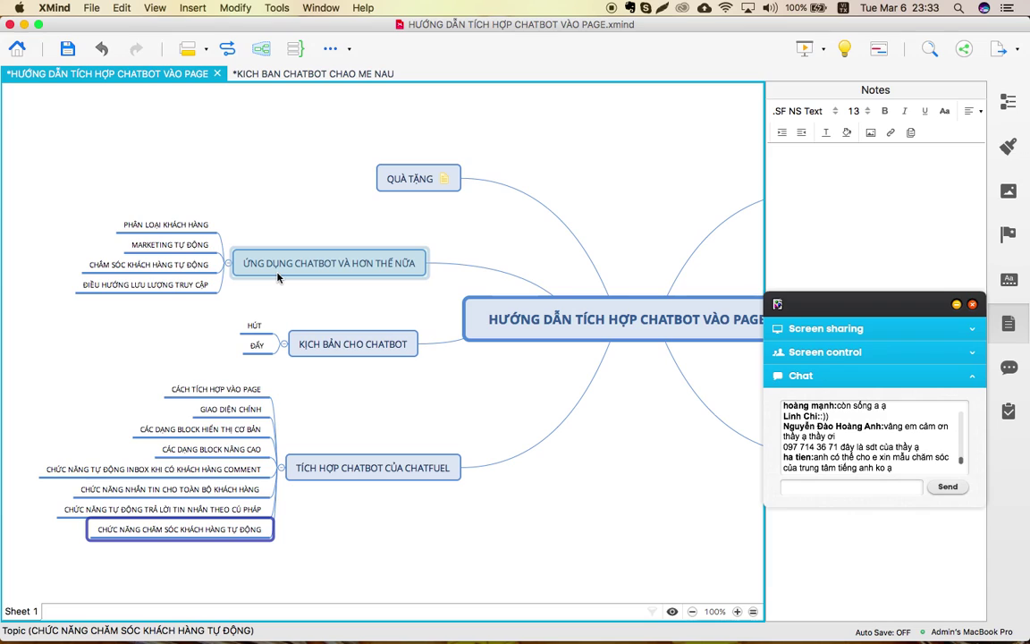
Use Mission Control to move to the Chrome desktop showing the GetResponse webinar.
key(ctrl+Up)
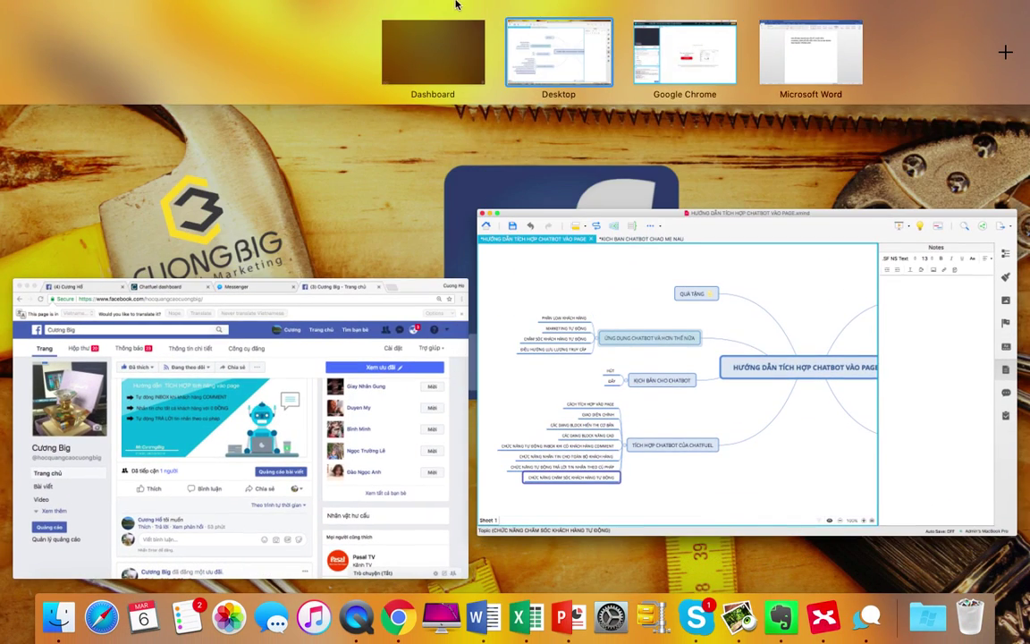
click(700, 56)
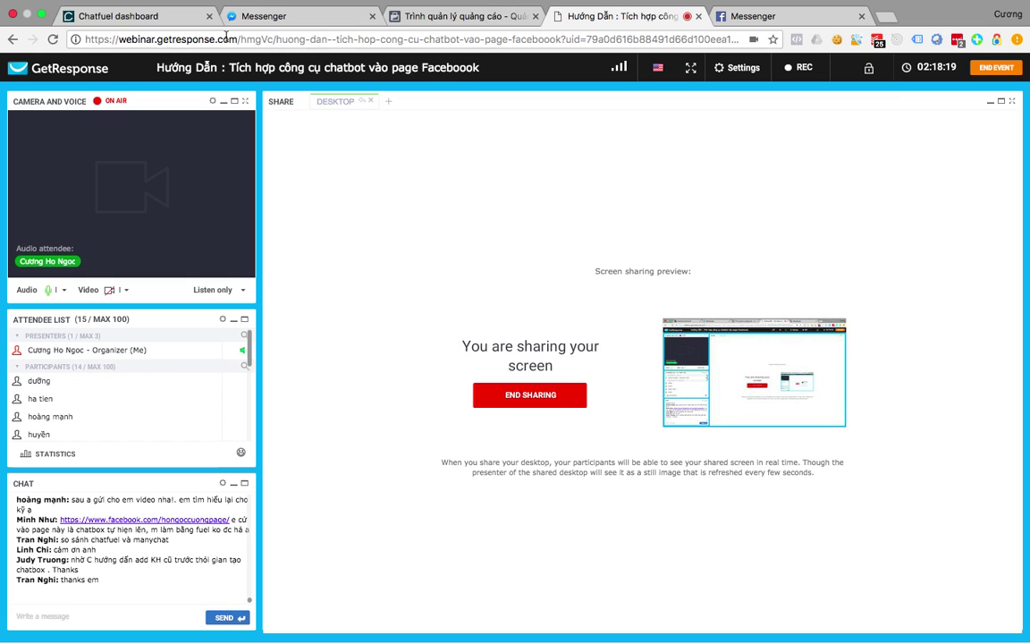
Switch to the 'Trình quản lý quảng cáo' tab to show the Ads Manager campaign list.
click(453, 18)
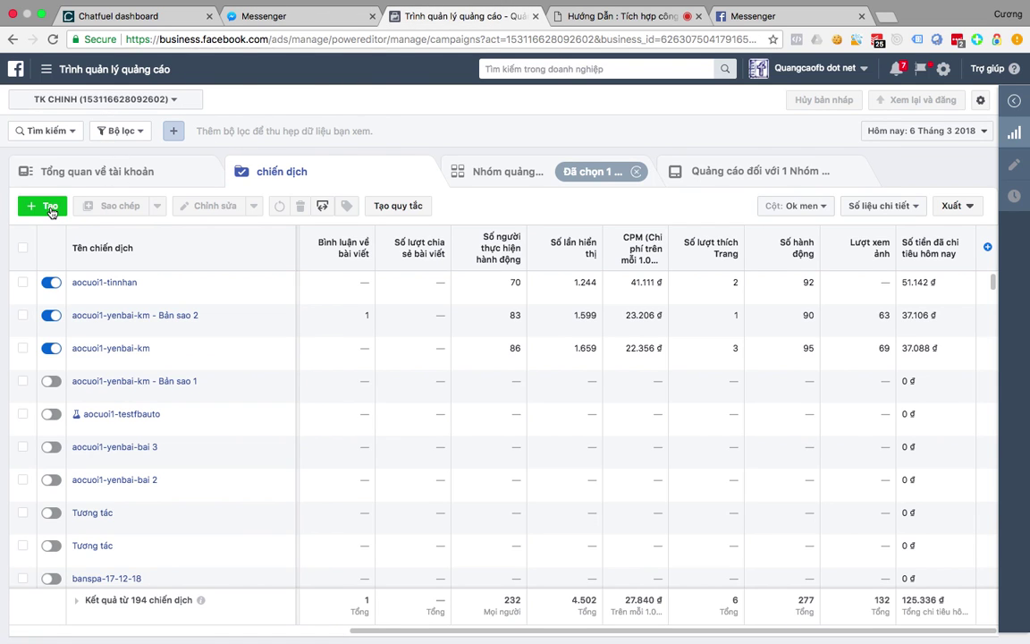
Create a Tin nhắn campaign with campaign, ad set and ad all named OK, saved as draft.
click(45, 206)
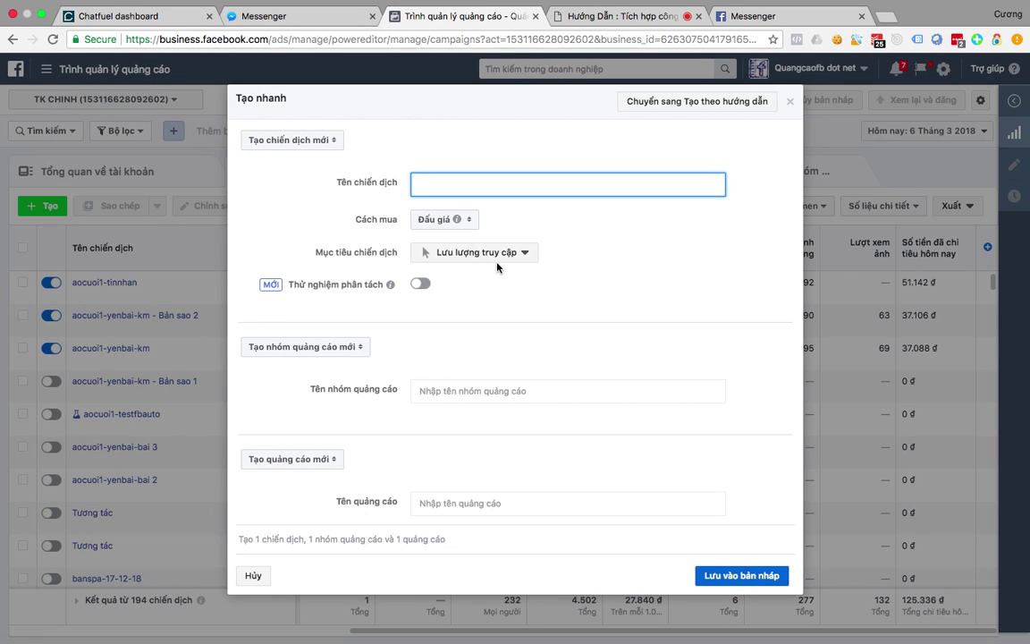
click(484, 258)
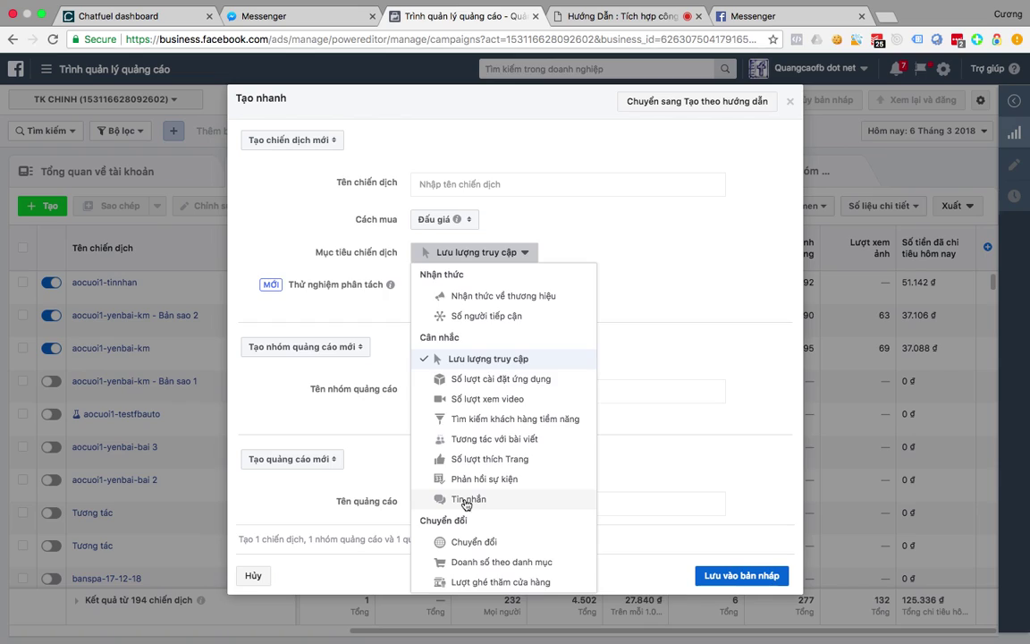
click(443, 495)
click(468, 374)
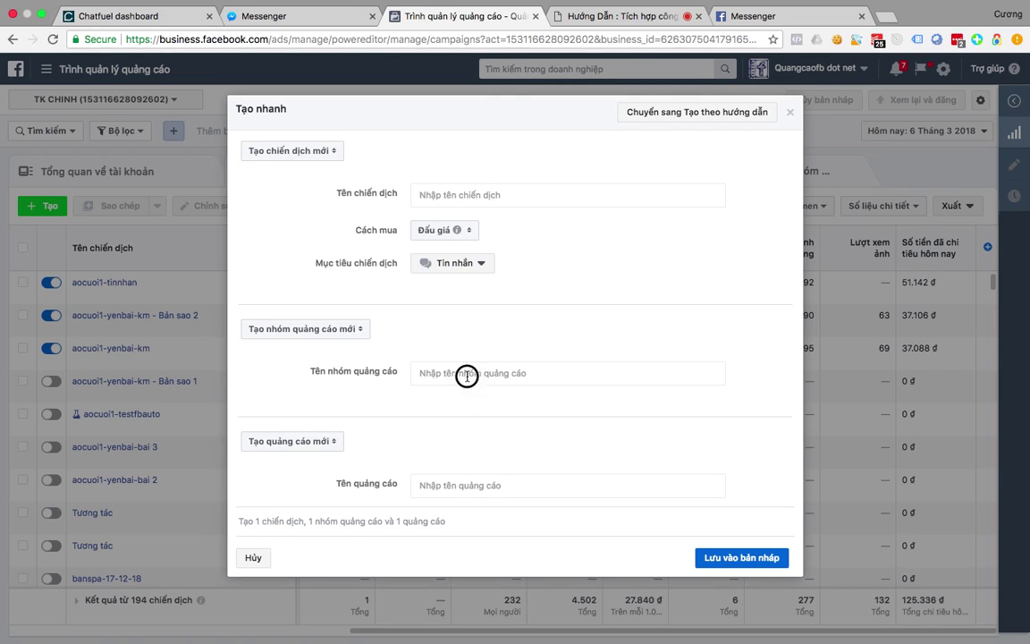
text(OK)
click(458, 486)
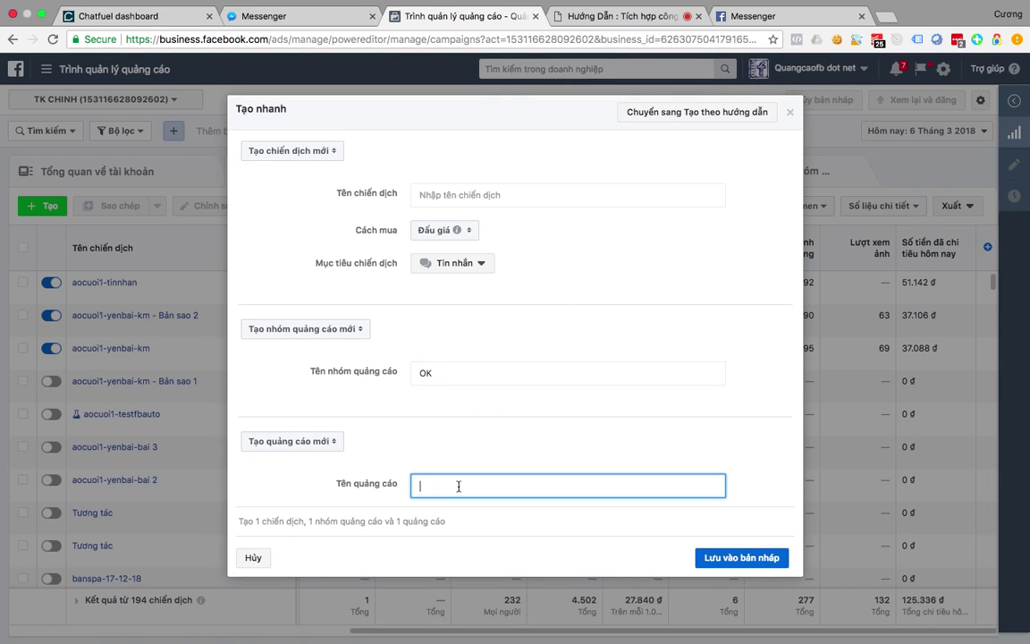
text(OK)
click(479, 193)
text(OK)
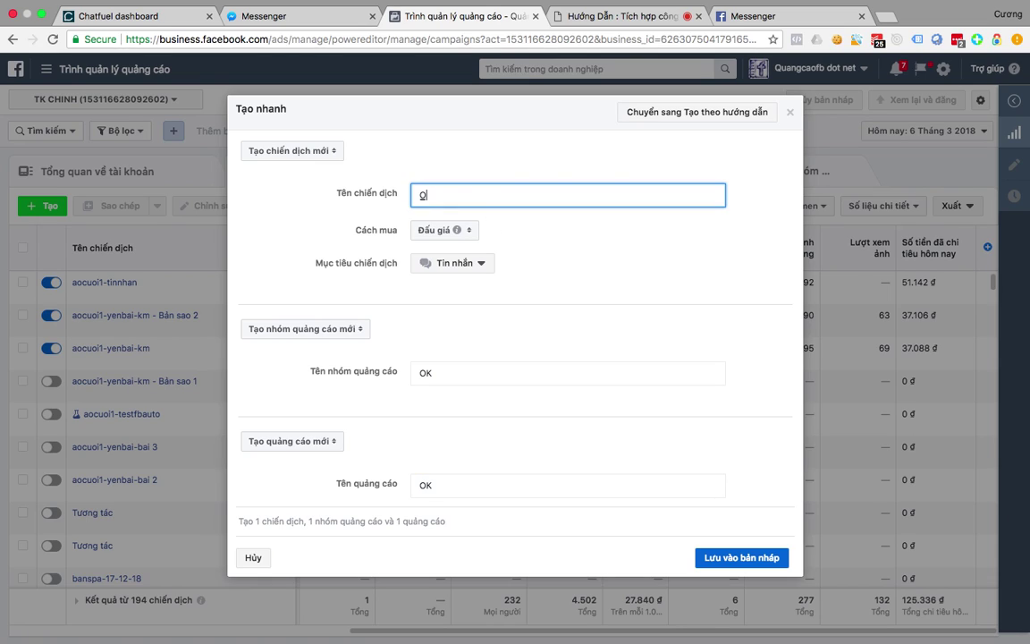
click(726, 558)
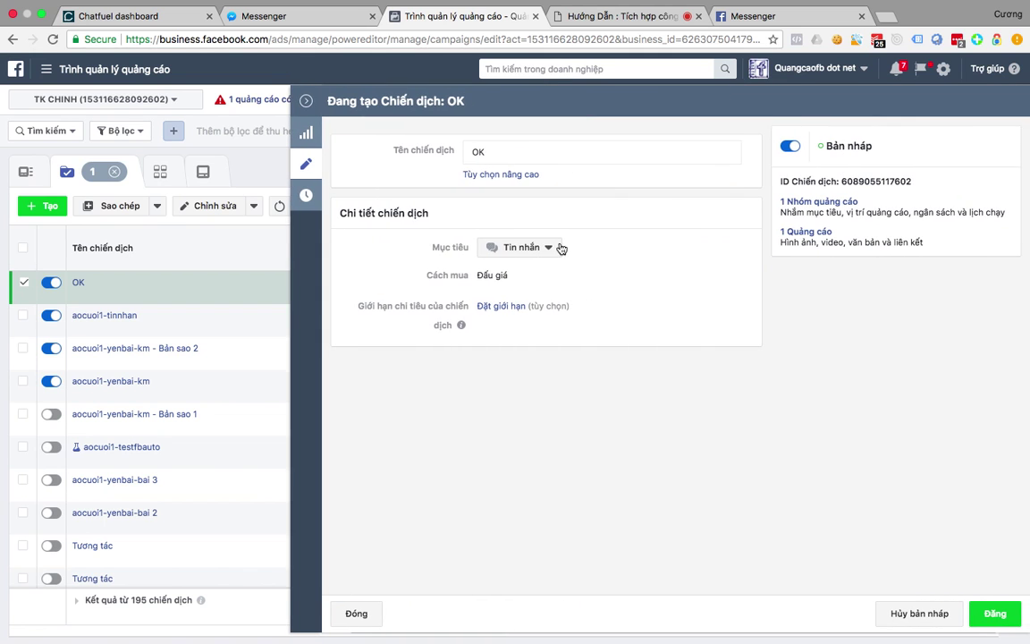
Return to the campaign table and open the OK ad set for editing.
click(313, 167)
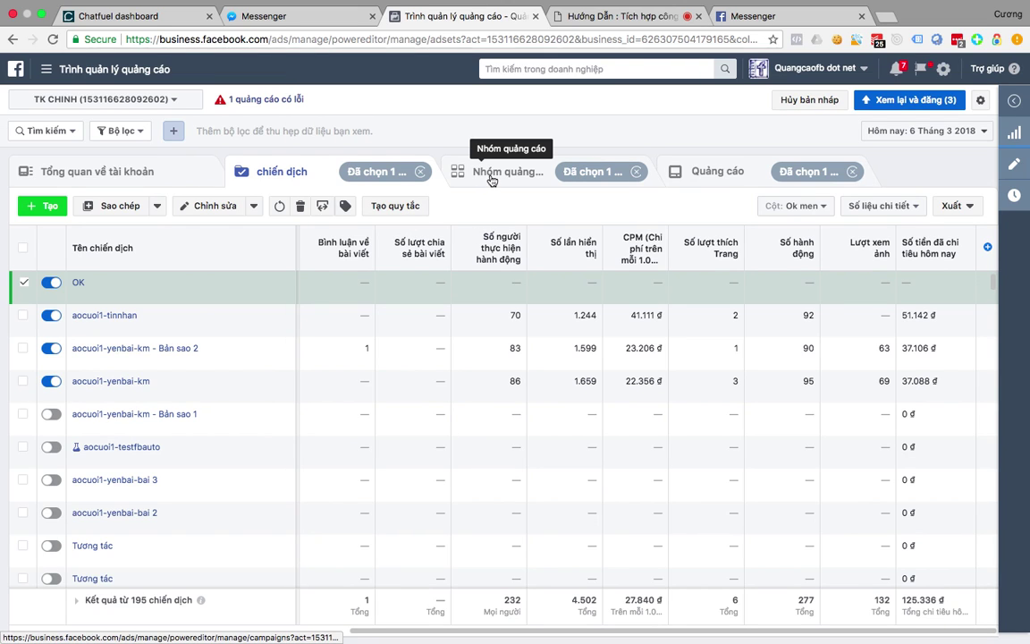
click(491, 168)
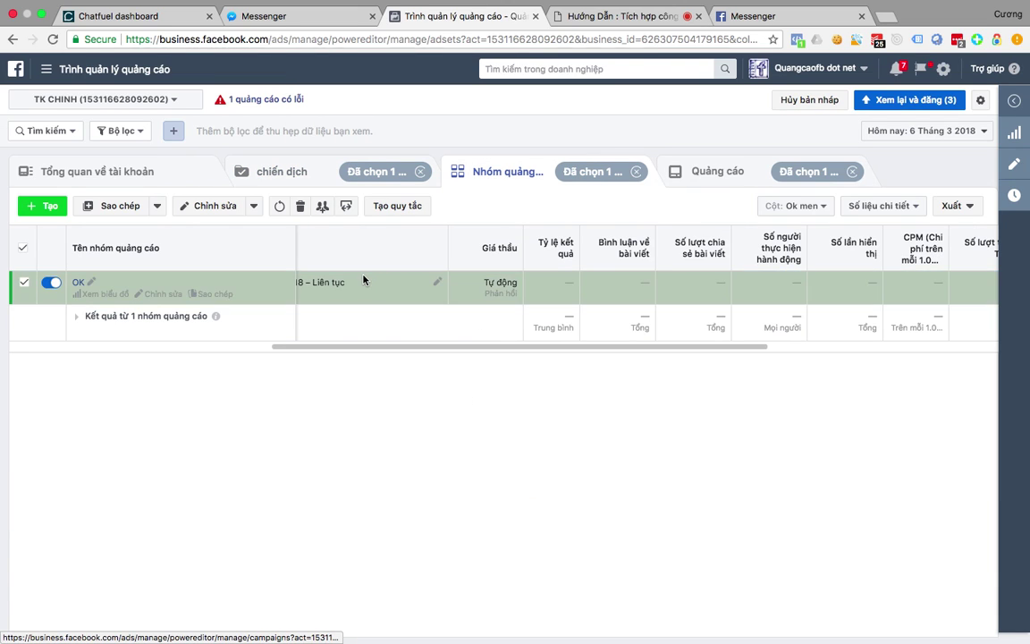
click(200, 207)
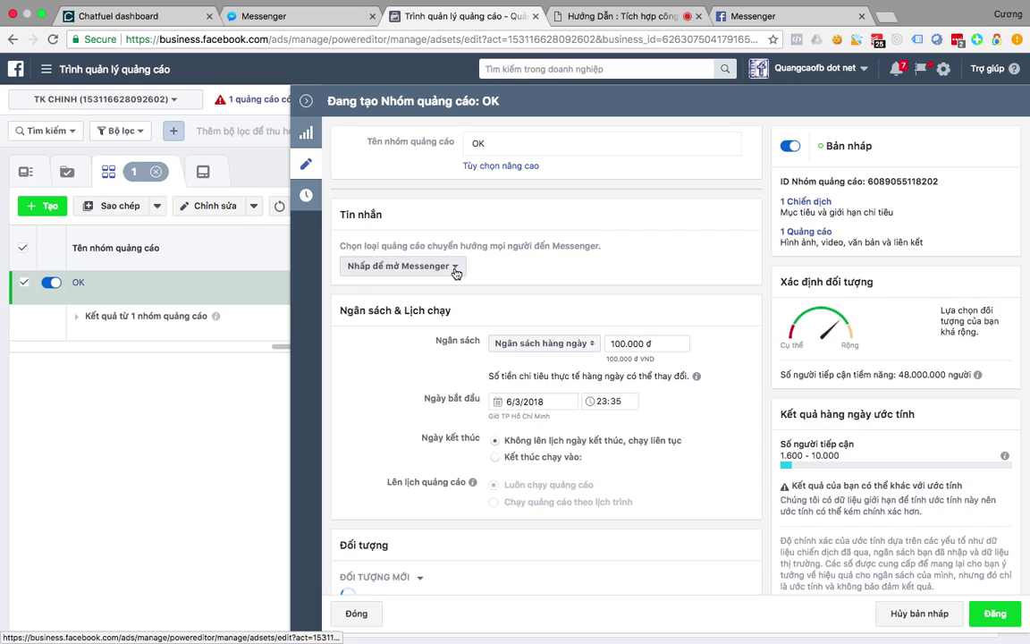
Set the ad type to Tin nhắn được tài trợ, sent from the ChatBot page.
click(456, 269)
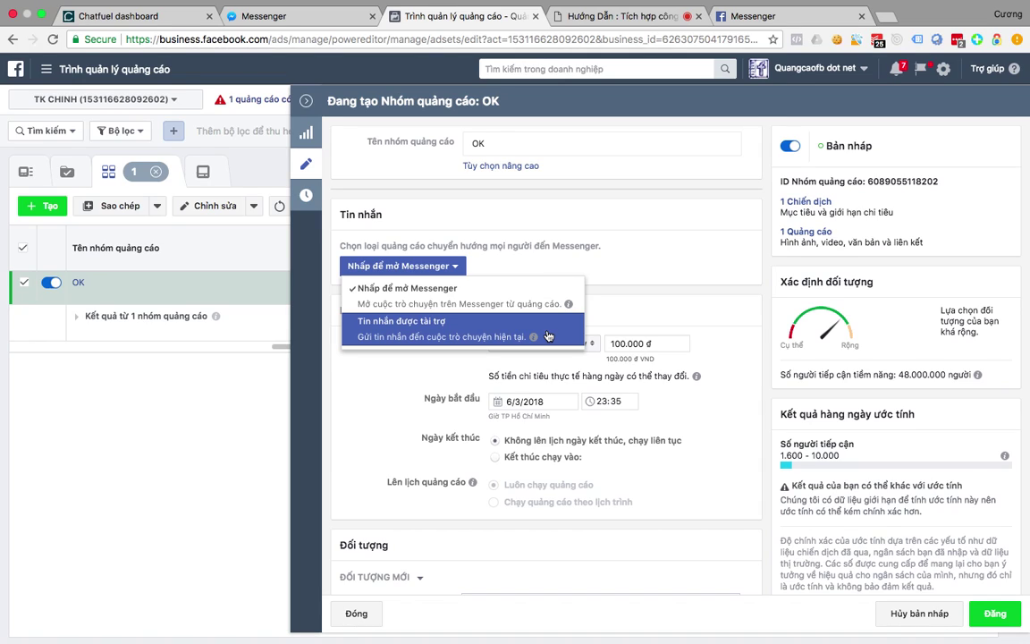
click(548, 337)
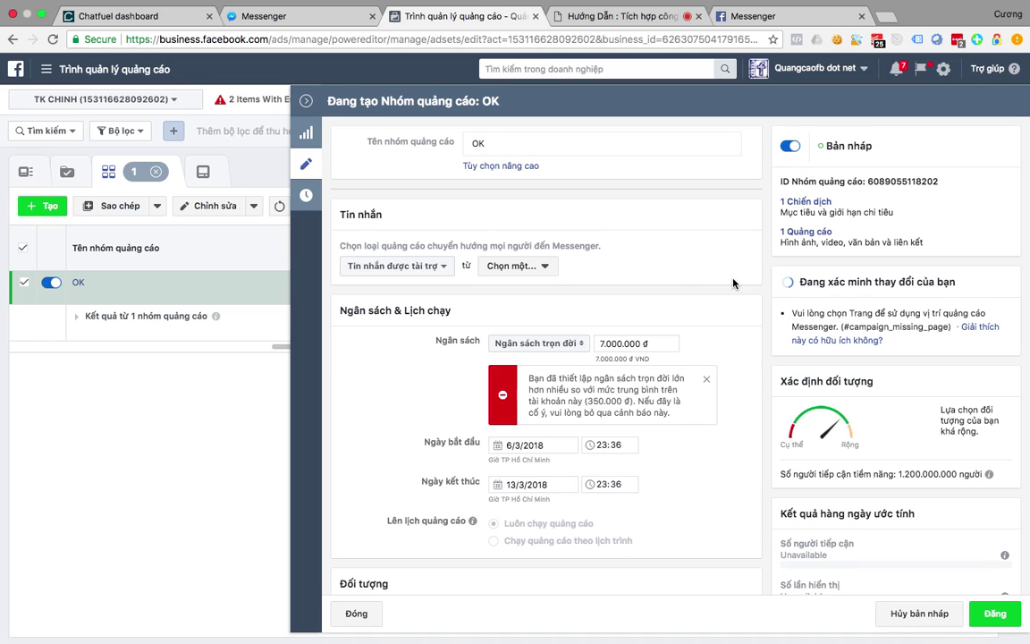
click(536, 268)
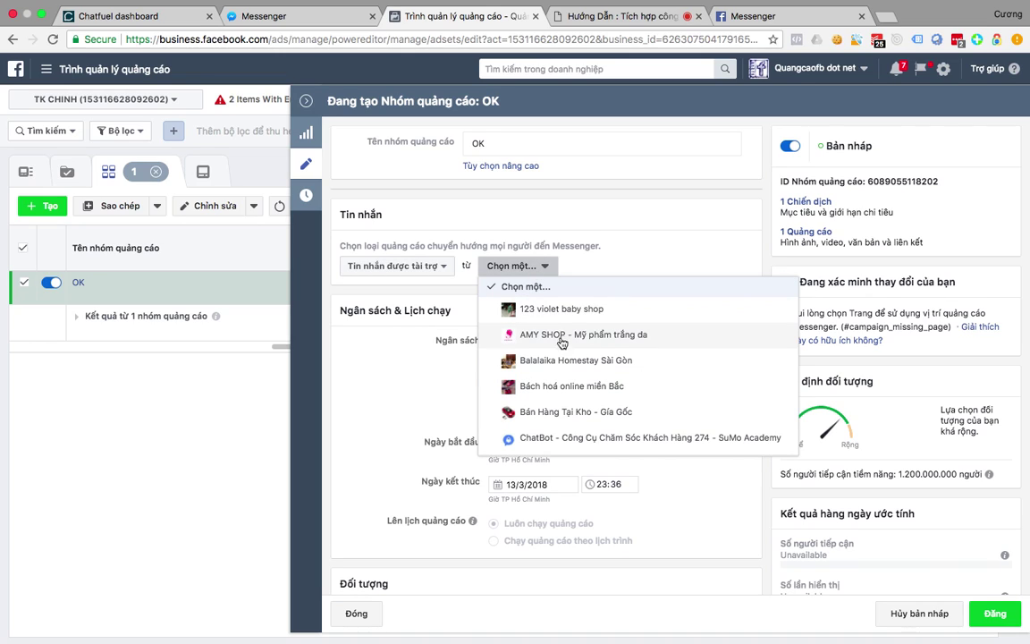
click(536, 436)
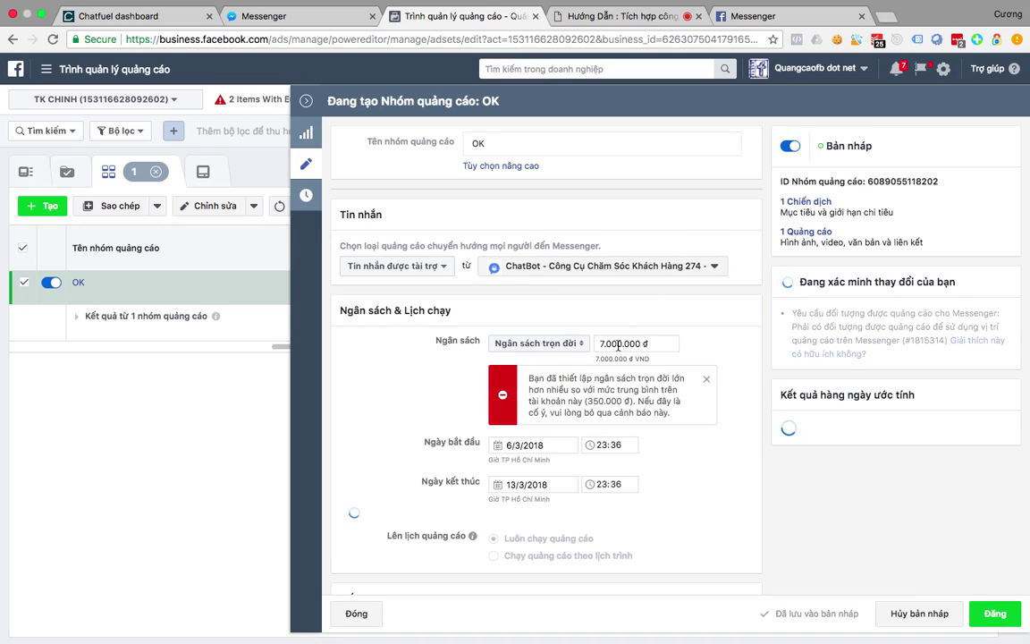
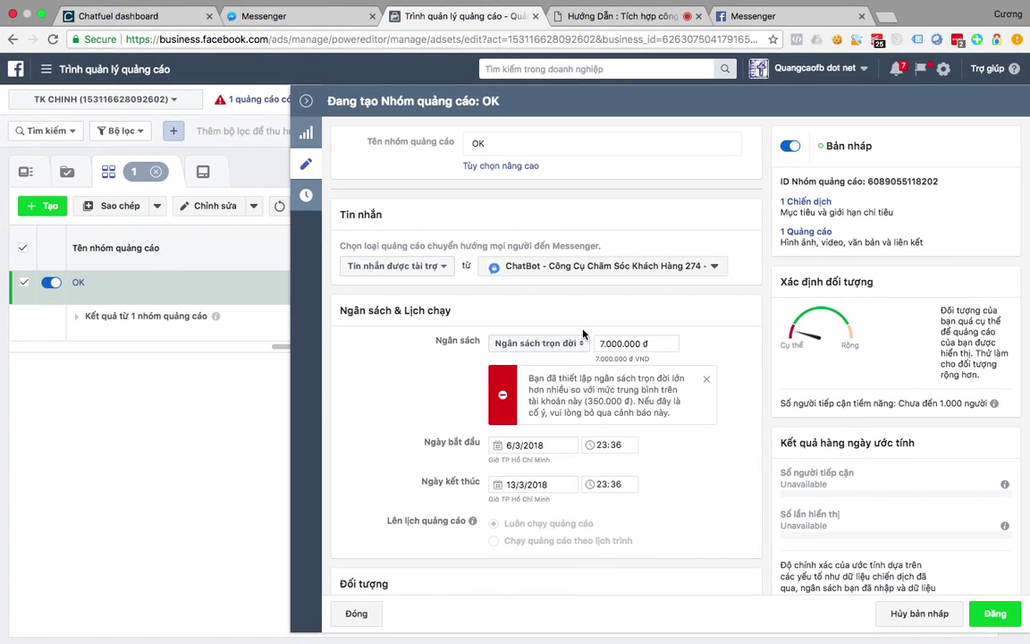
Leave the ad set editor and open the OK ad from the Ads list for editing.
click(308, 162)
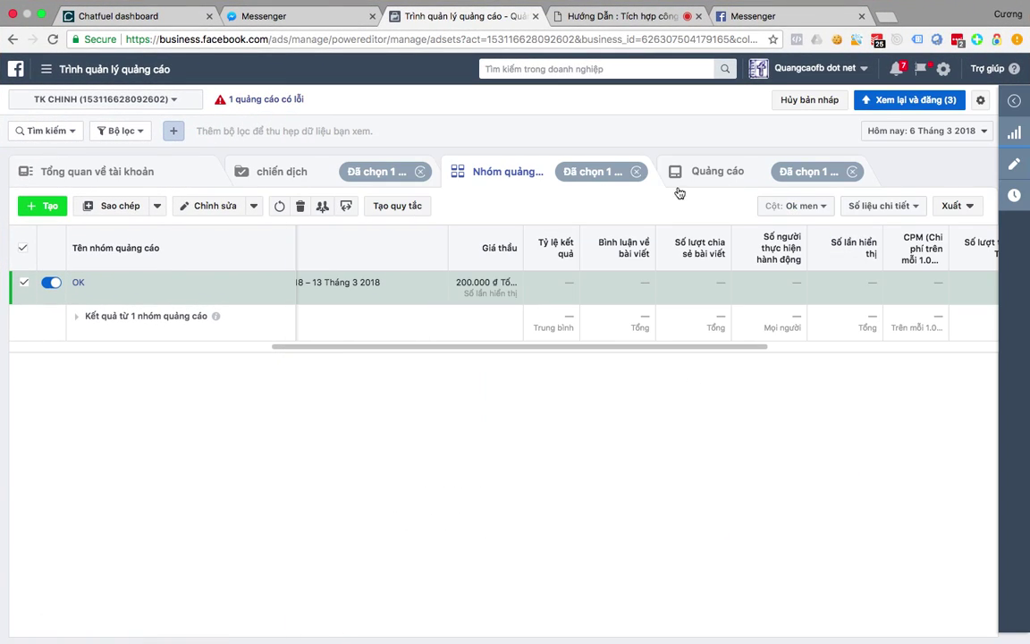
click(716, 183)
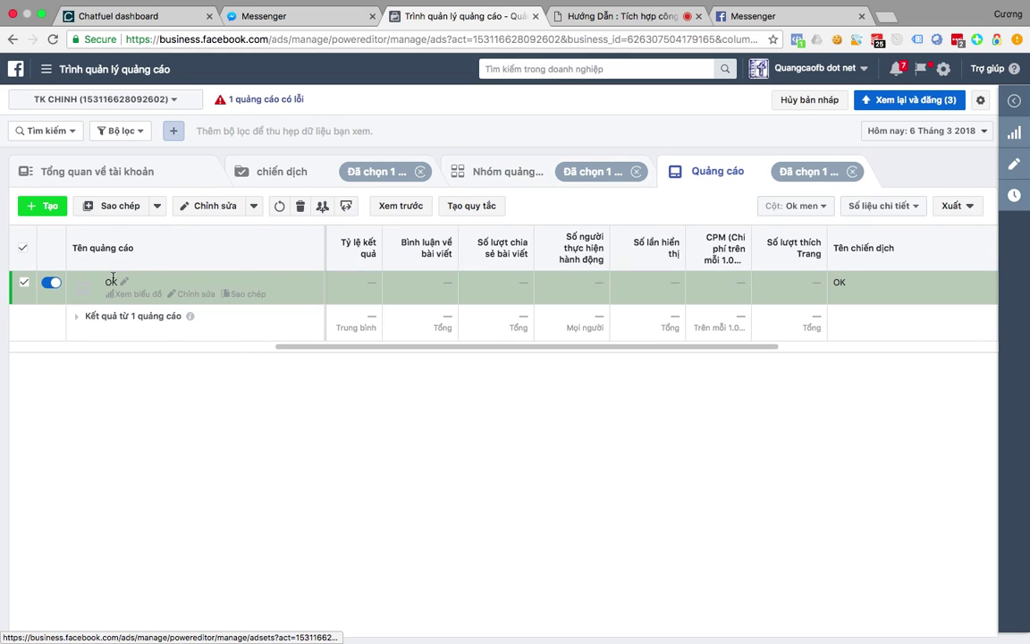
click(211, 206)
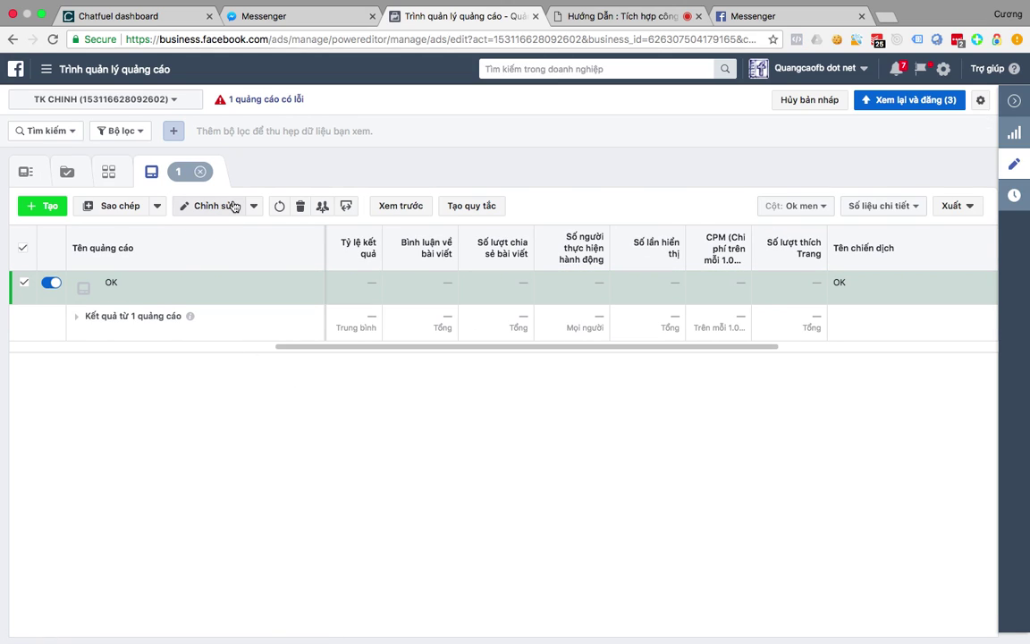
scroll(471, 395, down, 6)
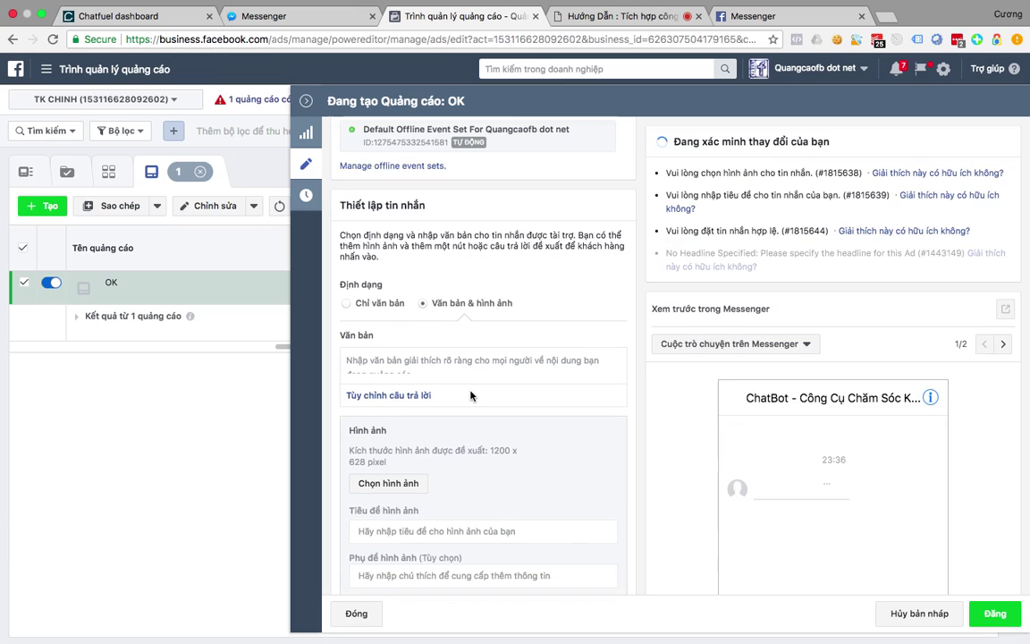
scroll(471, 396, down, 2)
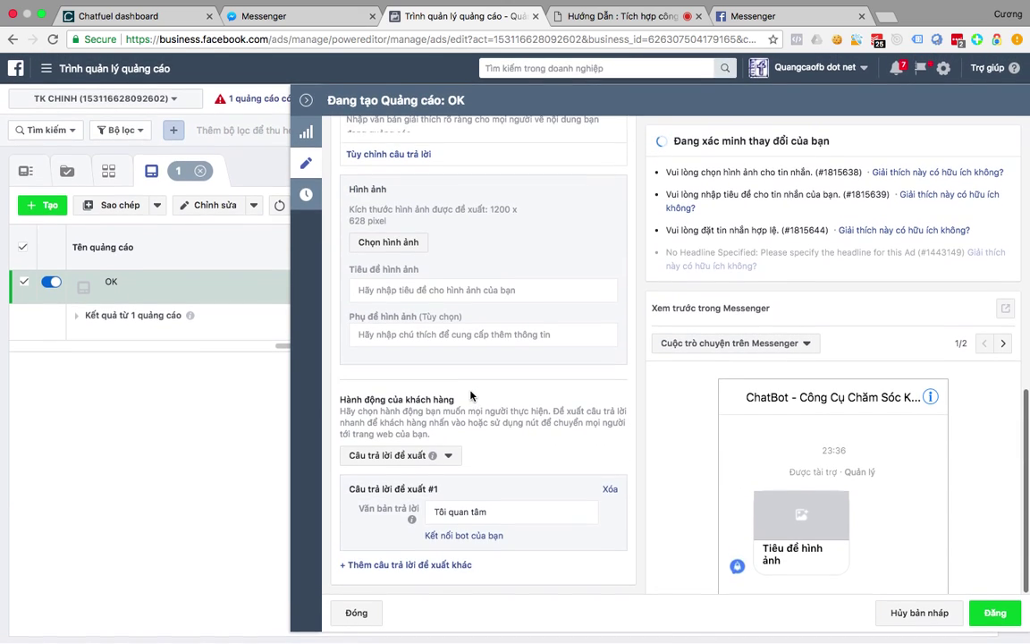
Connect the 'Tôi quan tâm' reply to the bot with payload 'block name: sanpham01'.
click(474, 537)
click(462, 549)
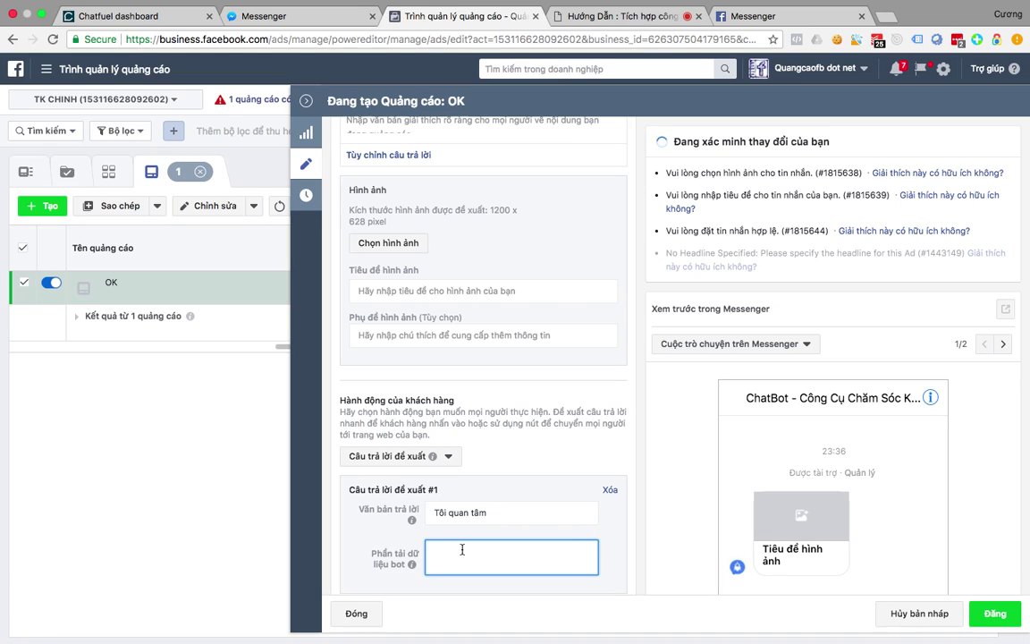
text(BLOCK)
key(BackSpace)
key(BackSpace)
key(BackSpace)
key(BackSpace)
key(BackSpace)
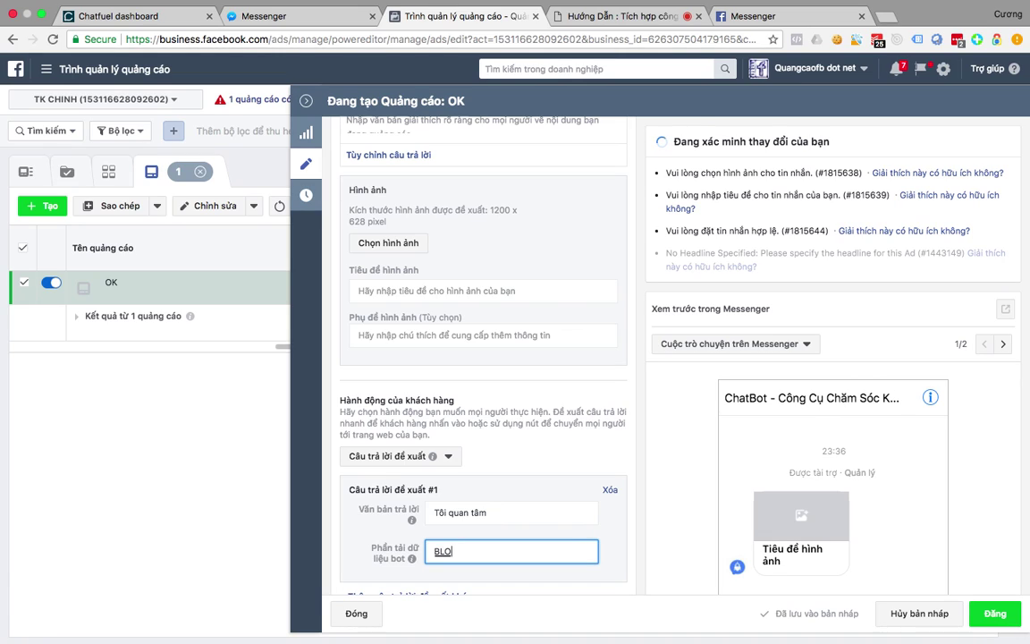
text(block)
key(BackSpace)
key(BackSpace)
key(BackSpace)
text(ock name: sanpahm)
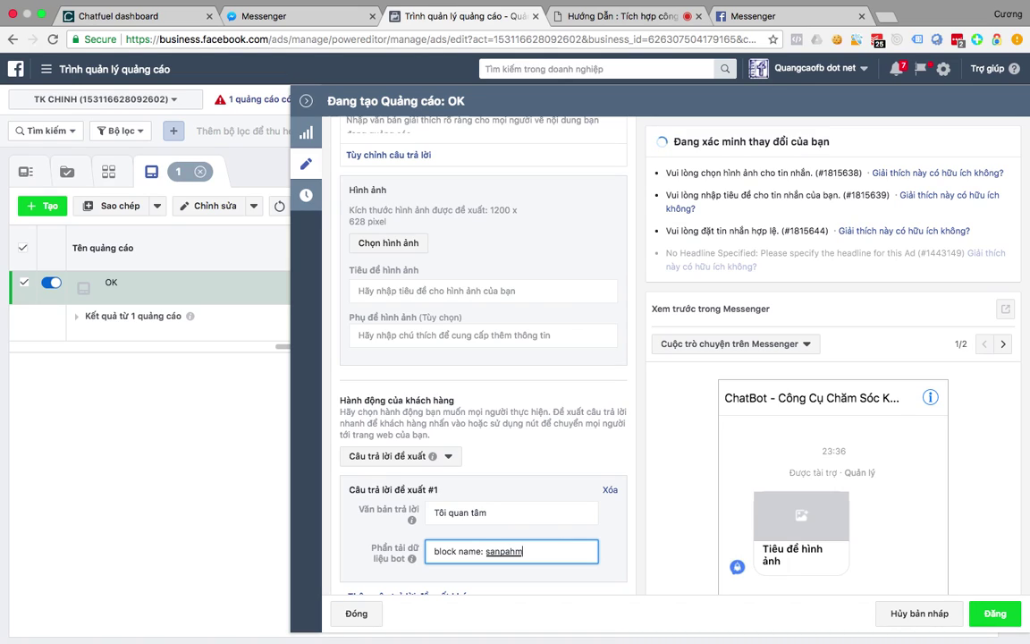
key(BackSpace)
key(BackSpace)
key(BackSpace)
text(ham01)
scroll(678, 454, down, 3)
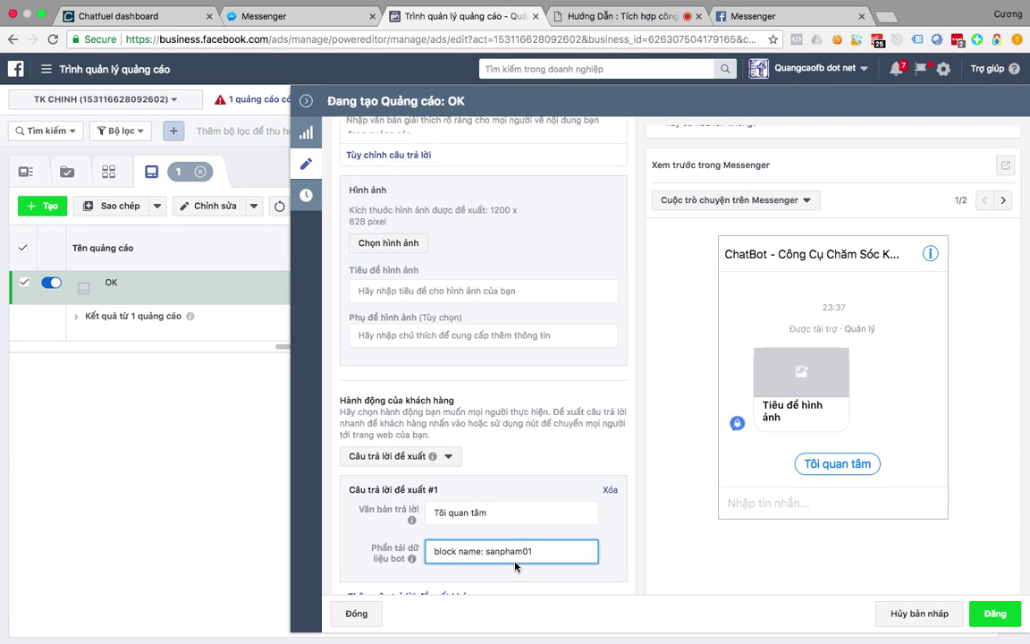
key(ctrl+Up)
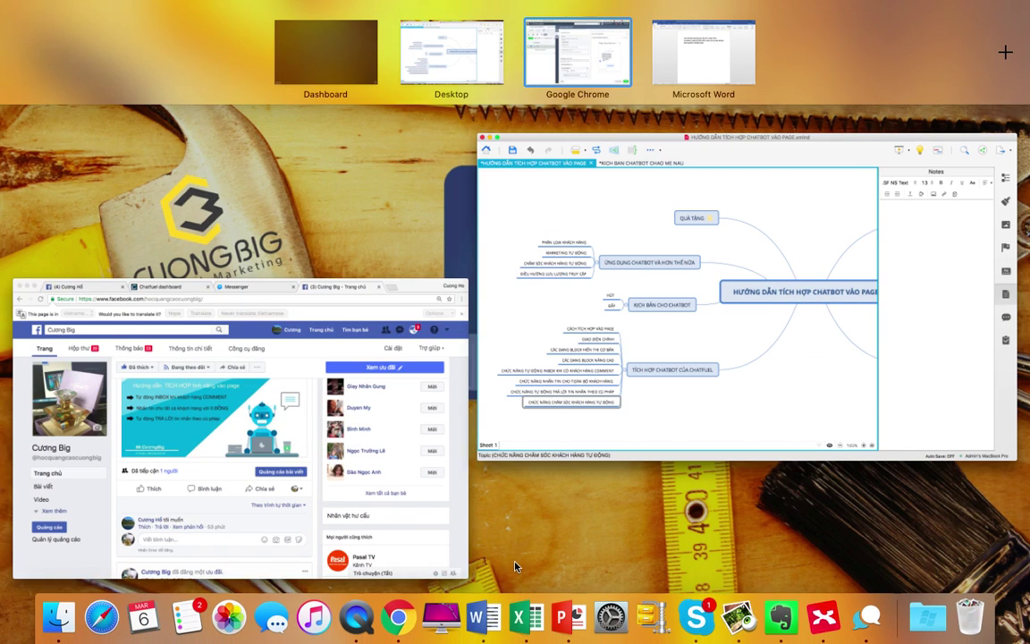
Review the Facebook page's support chat messages, then go to Blank bot 2's Chatfuel dashboard.
click(230, 438)
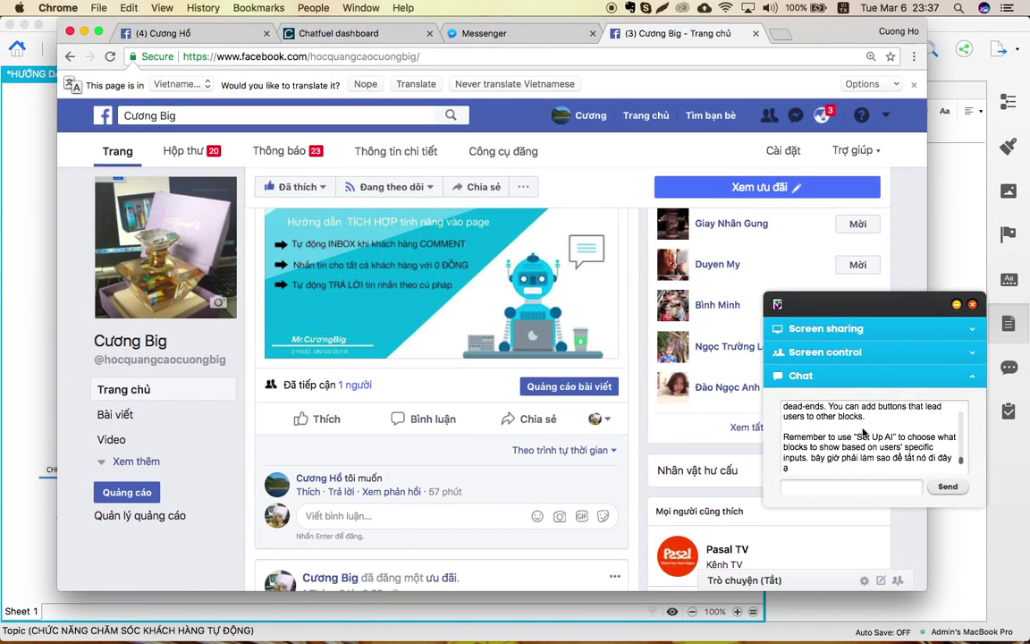
scroll(861, 432, up, 3)
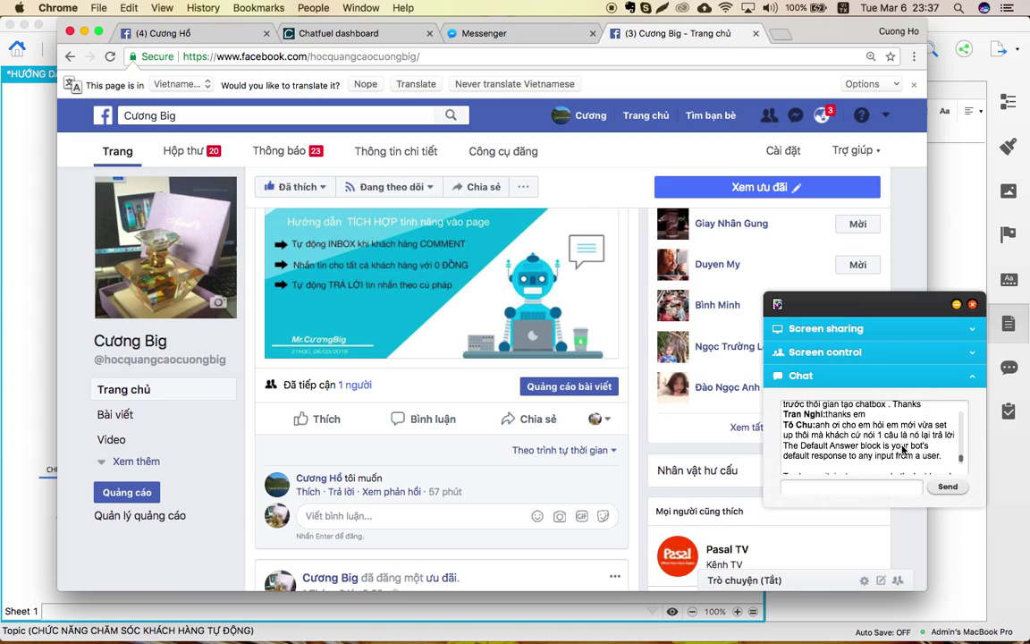
scroll(903, 449, down, 2)
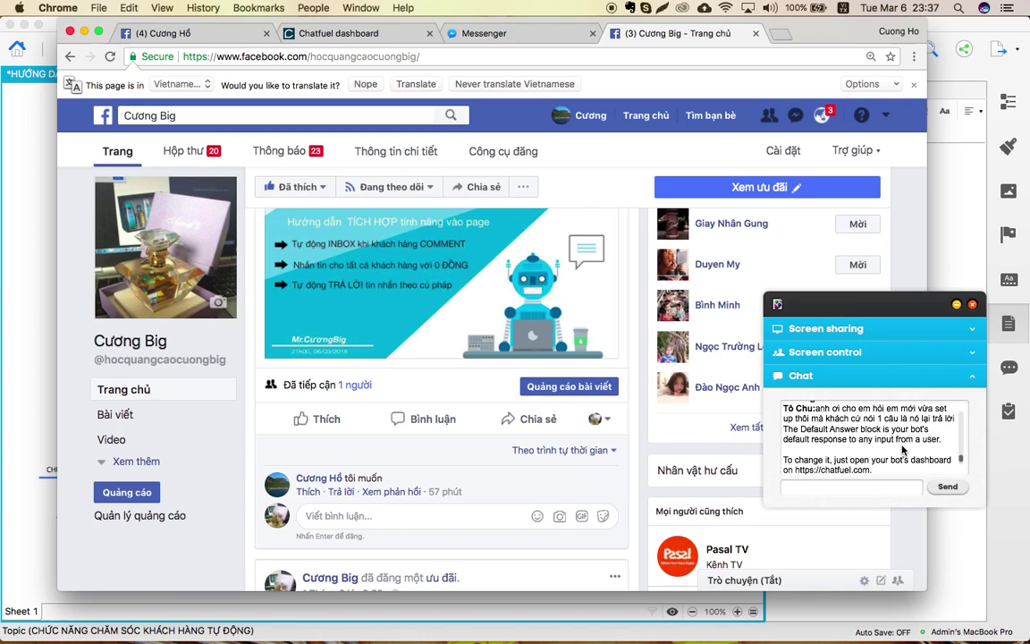
scroll(904, 450, down, 5)
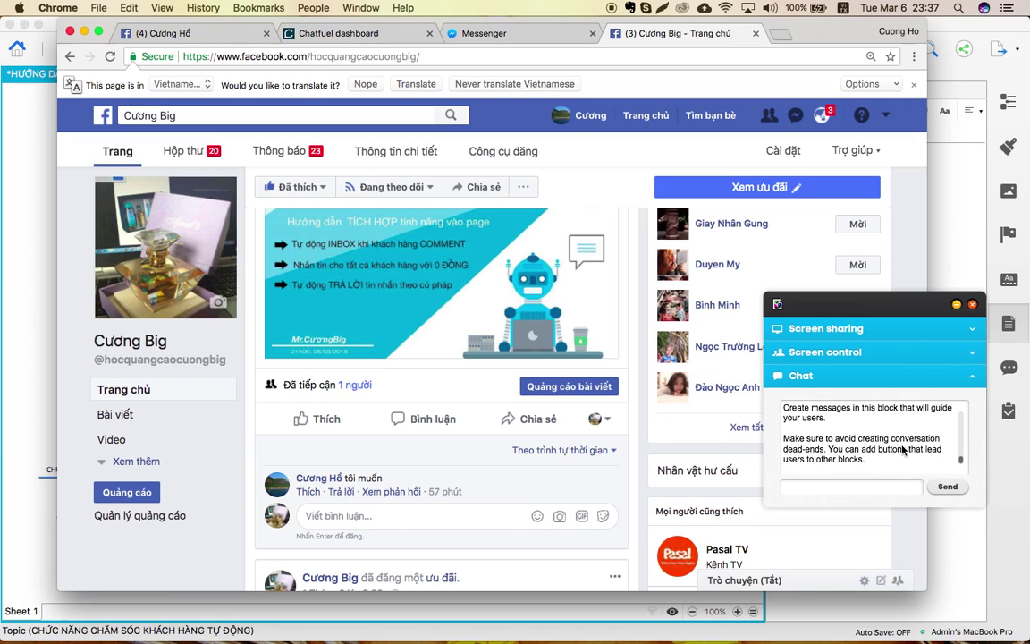
scroll(903, 450, down, 1)
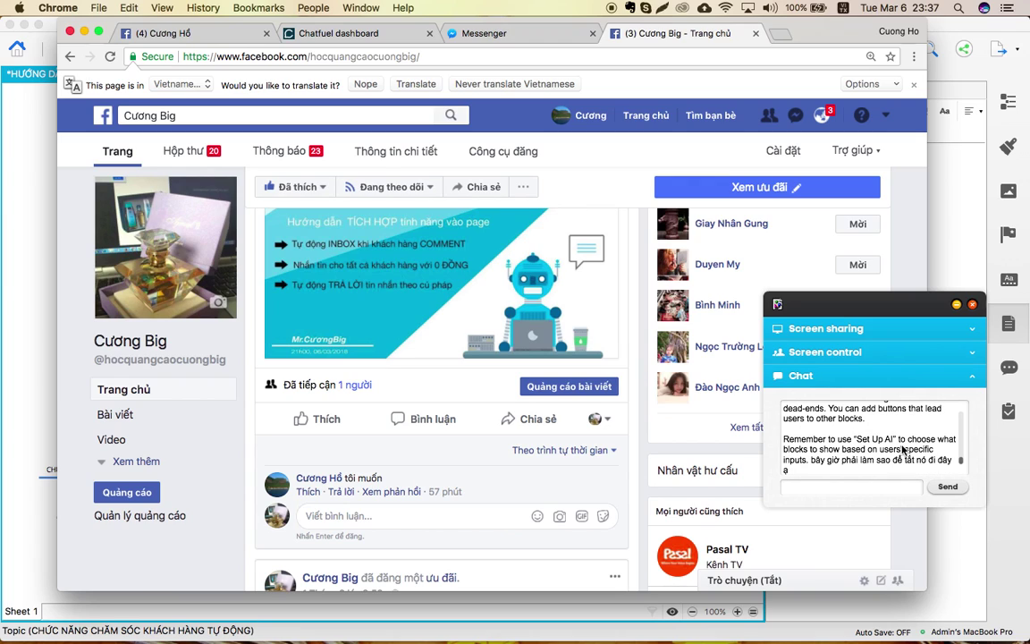
scroll(903, 450, up, 6)
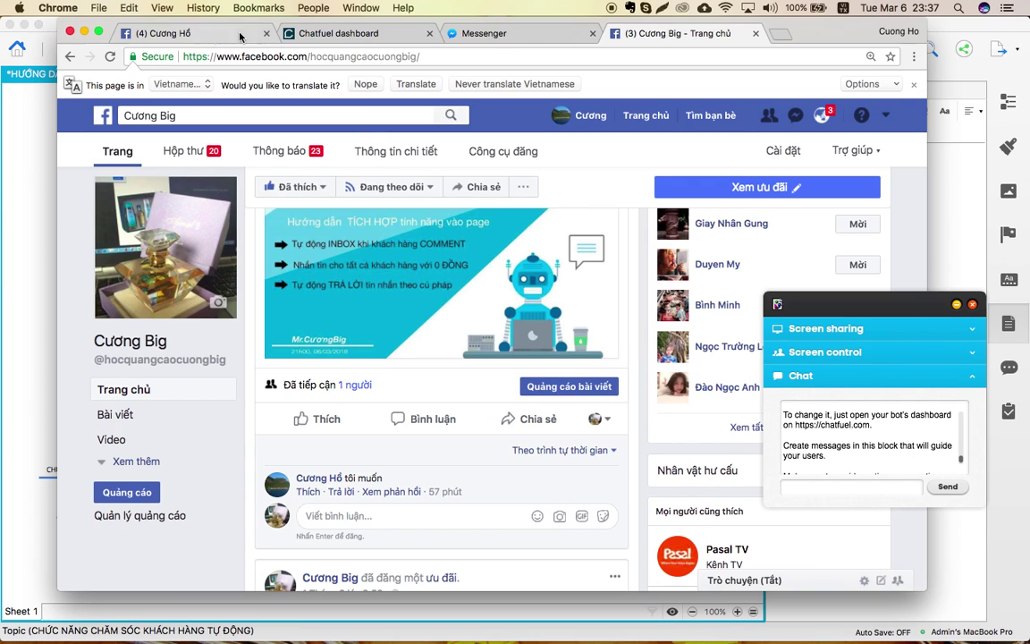
click(352, 36)
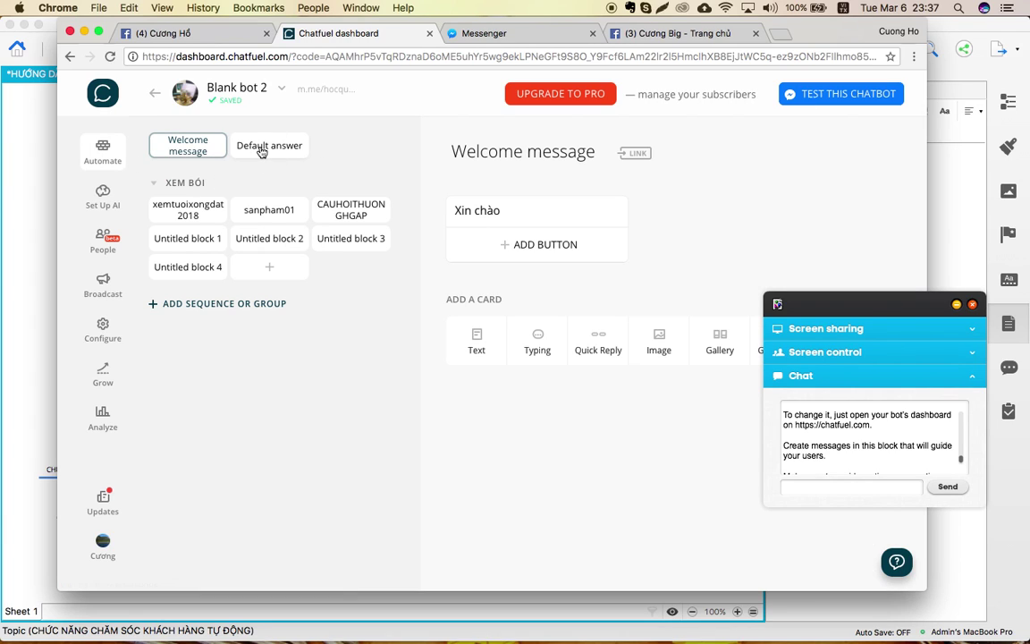
Open the Default answer block and add a JSON API card from Chatfuel Plugins.
click(277, 147)
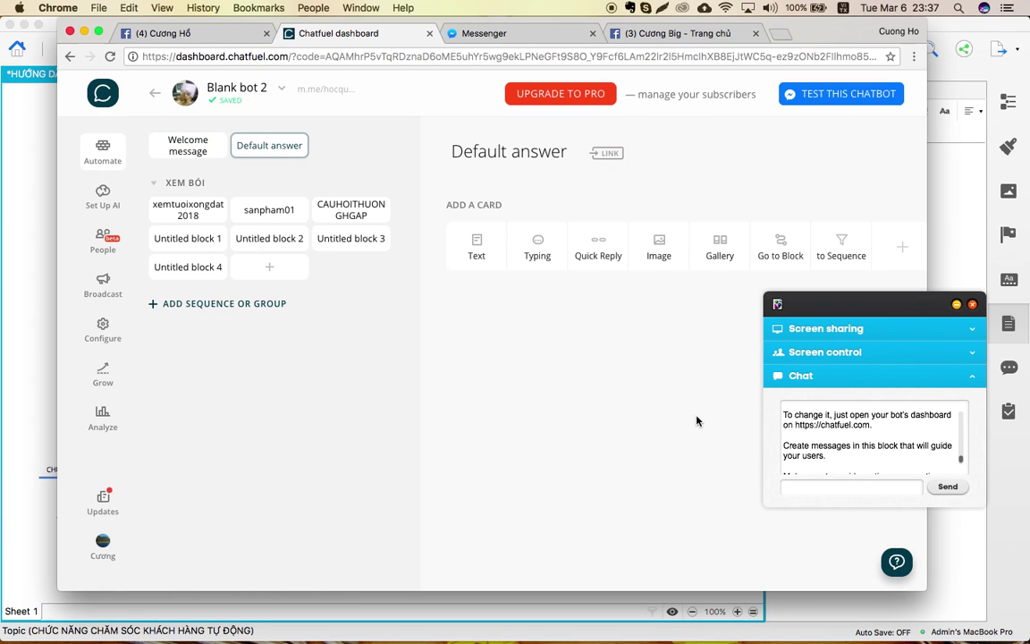
scroll(876, 426, up, 2)
scroll(877, 426, up, 1)
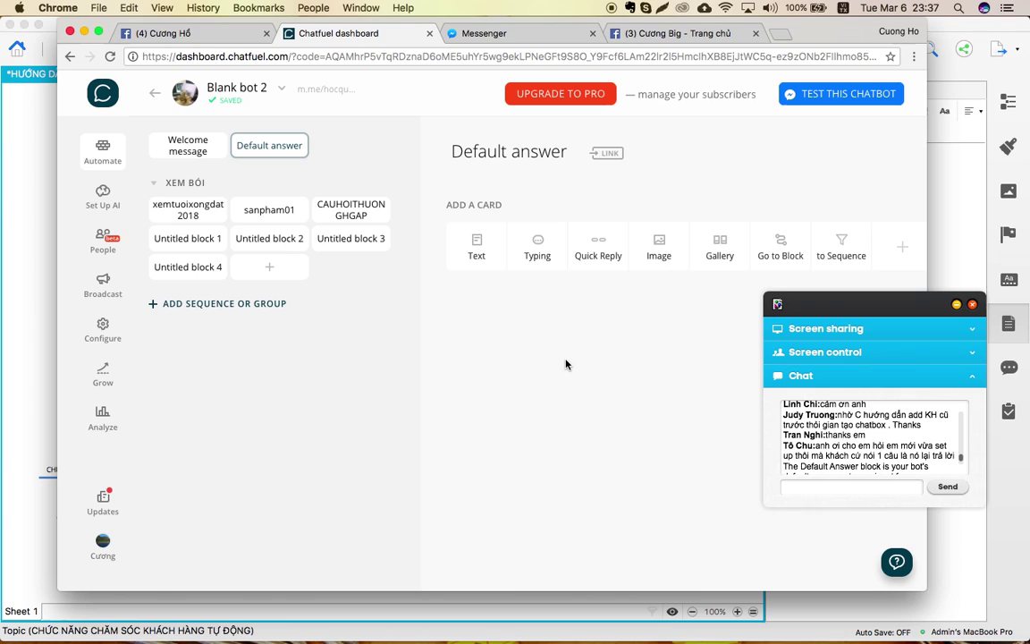
click(903, 254)
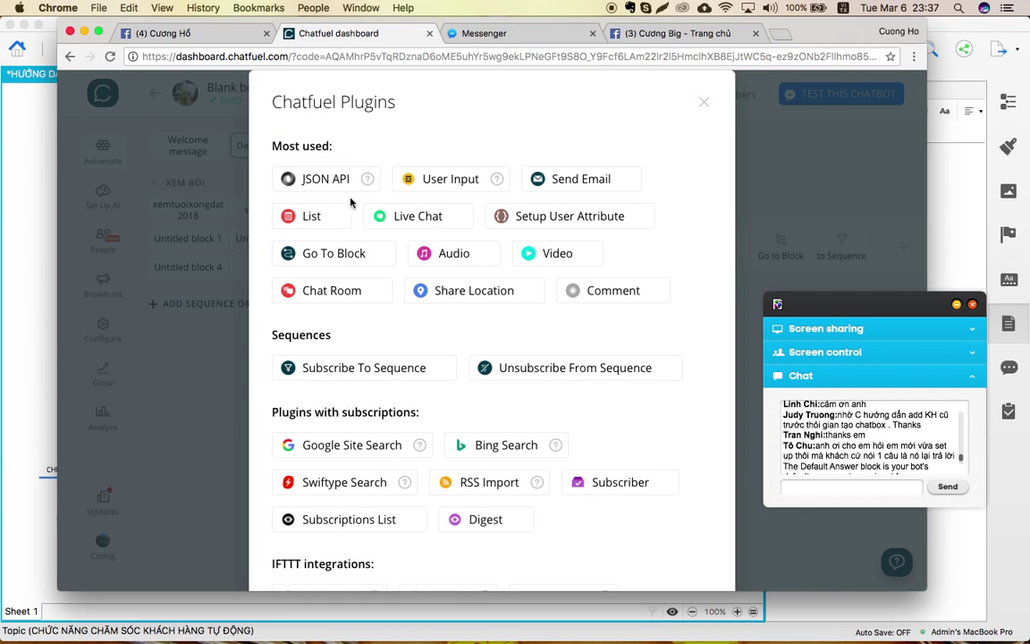
click(326, 179)
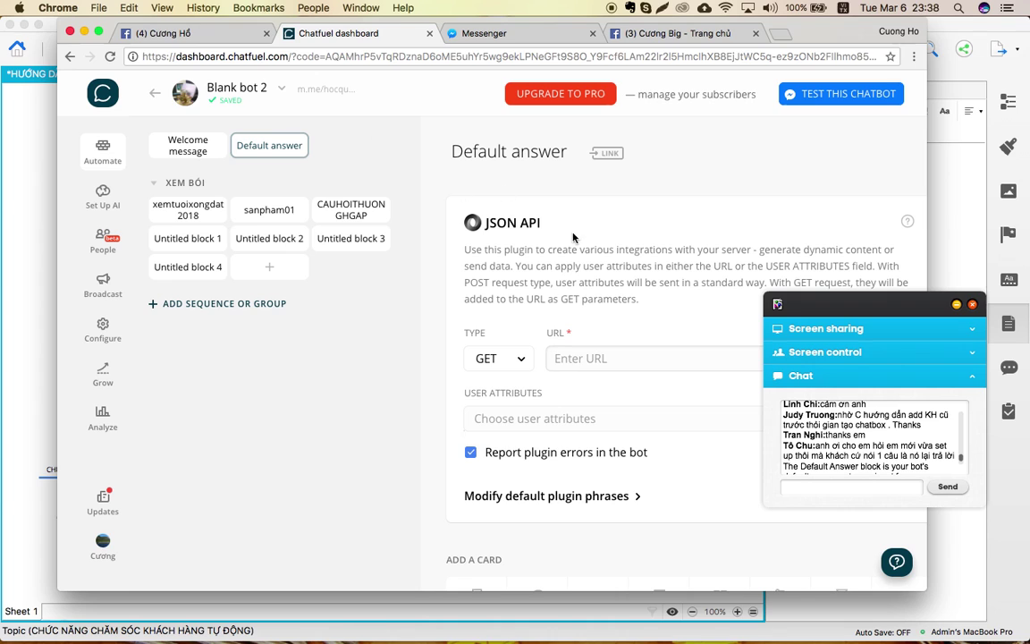
click(268, 93)
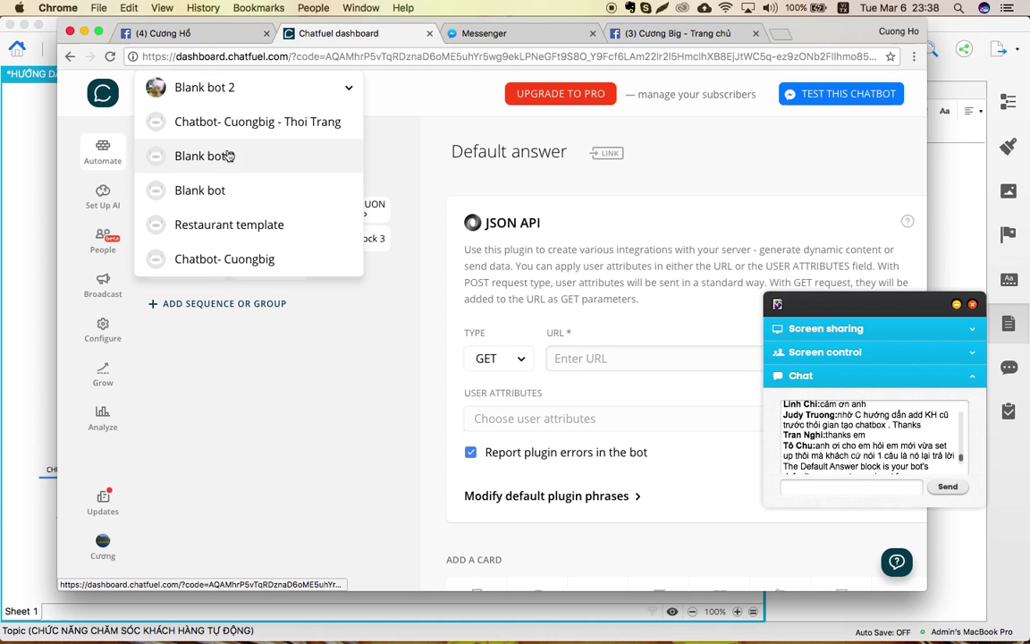
Switch between the Chatfuel and Ads Manager windows, ending on the Chatfuel dashboard.
key(ctrl+Up)
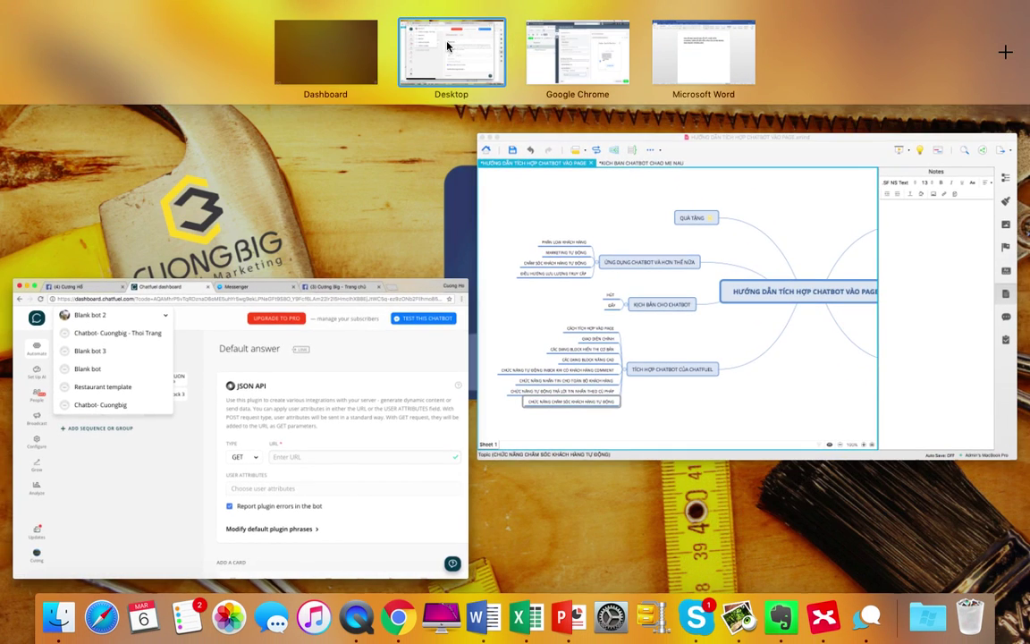
click(295, 448)
click(237, 89)
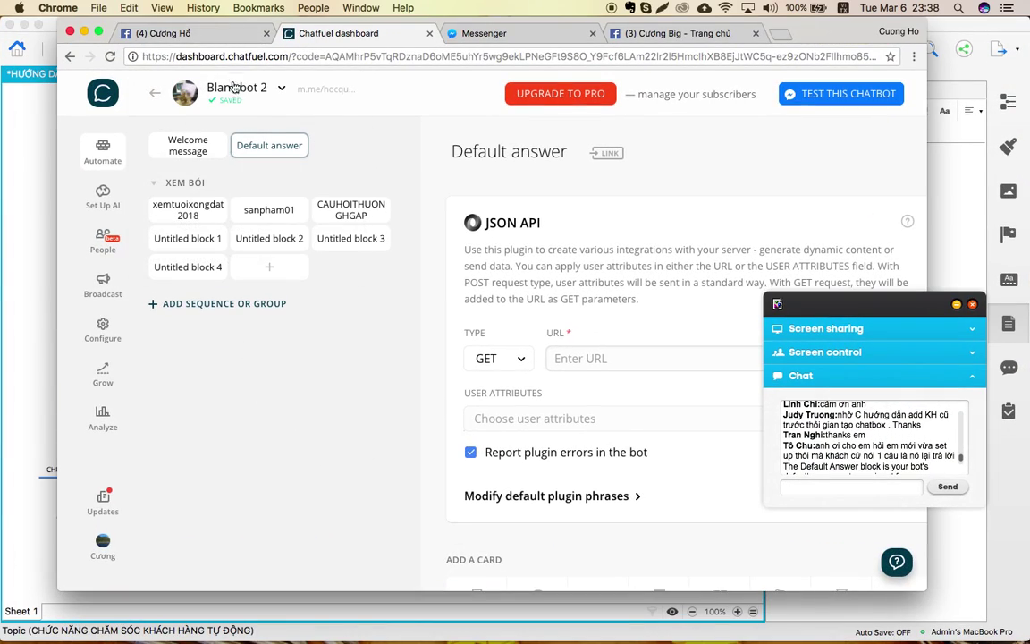
click(259, 87)
click(292, 414)
key(ctrl+Up)
click(575, 51)
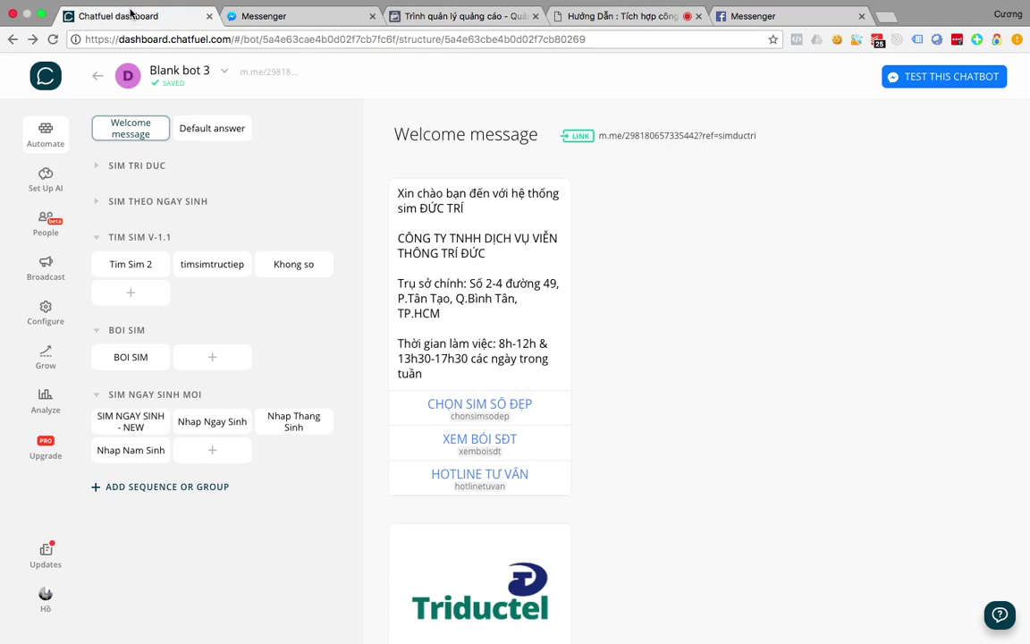
click(121, 15)
Inspect the JSON API URL and sequence rules in Sim Dễ Nhớ 3 Mạng's timtheodieukien khonggia block.
click(220, 79)
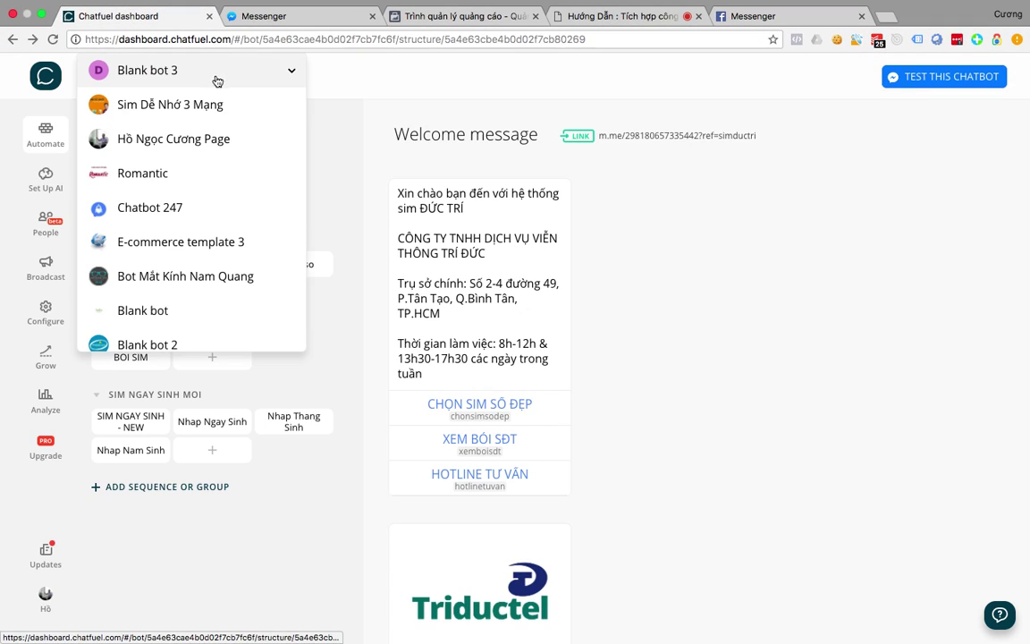
click(607, 311)
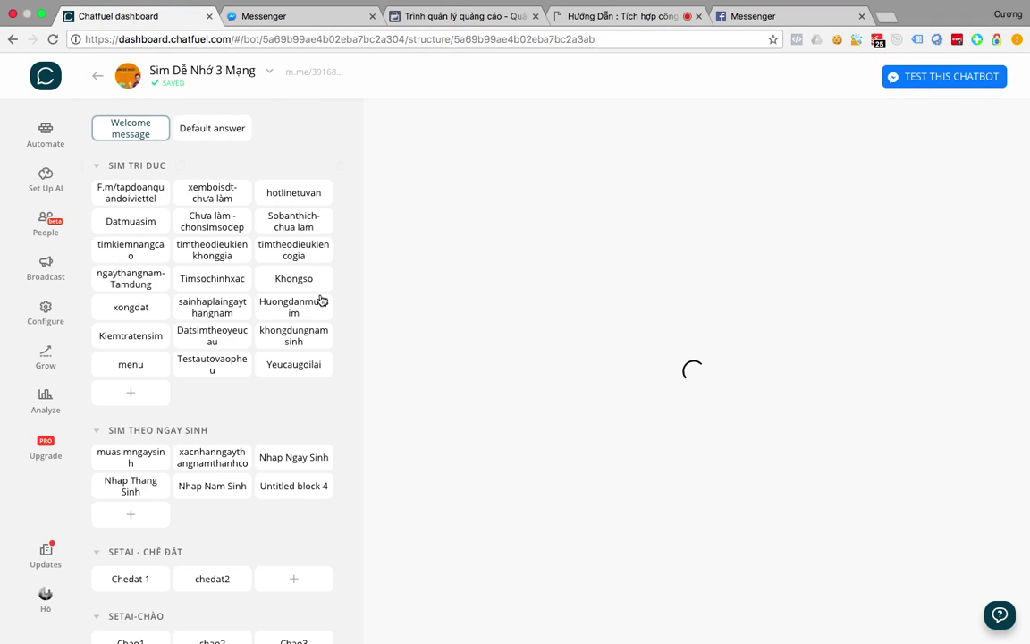
click(211, 271)
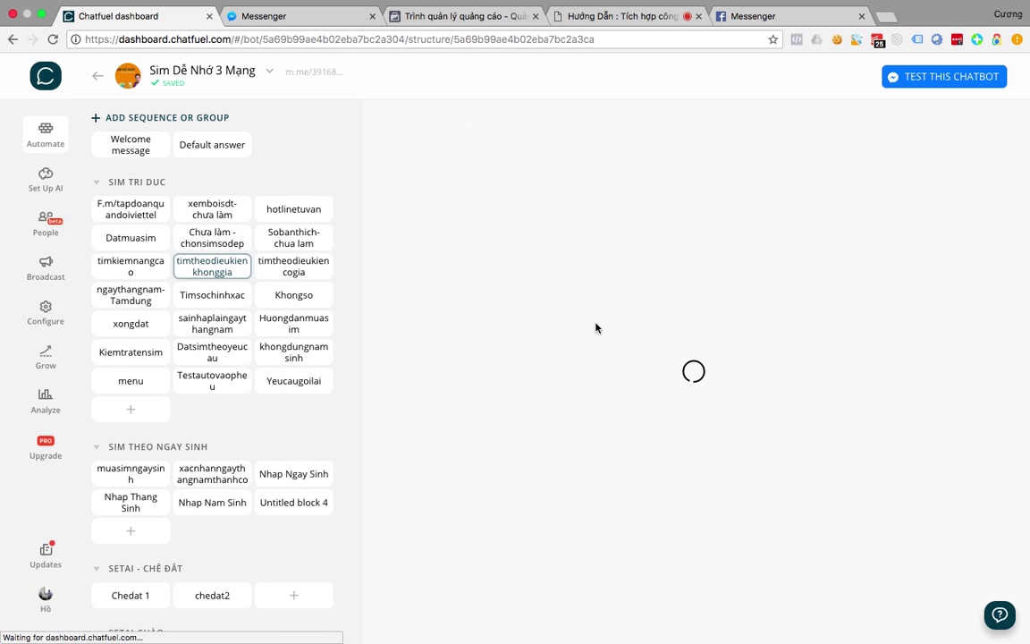
scroll(596, 328, down, 15)
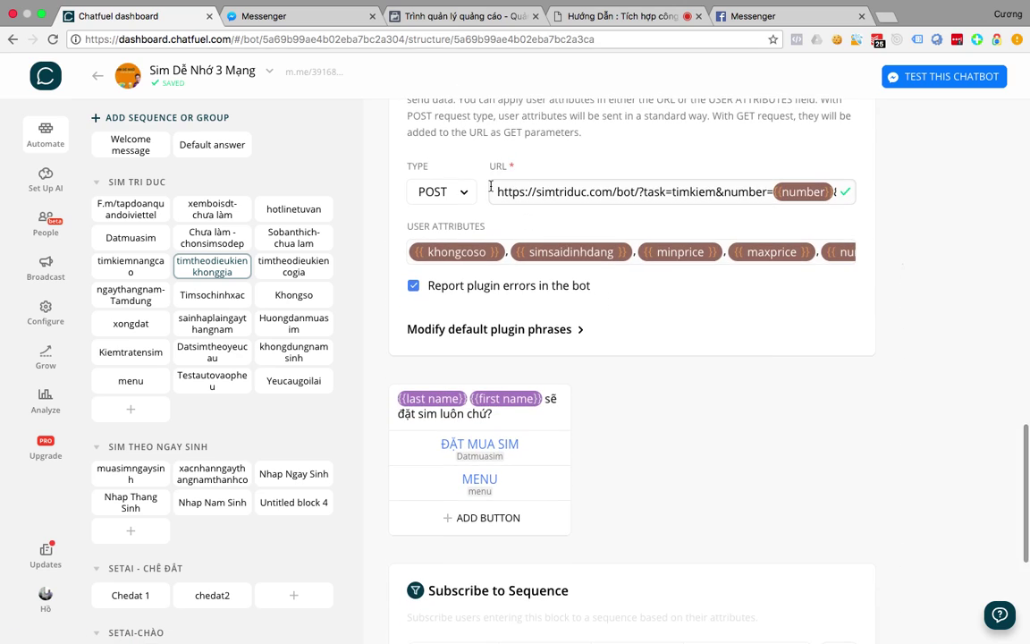
drag(494, 191, 680, 187)
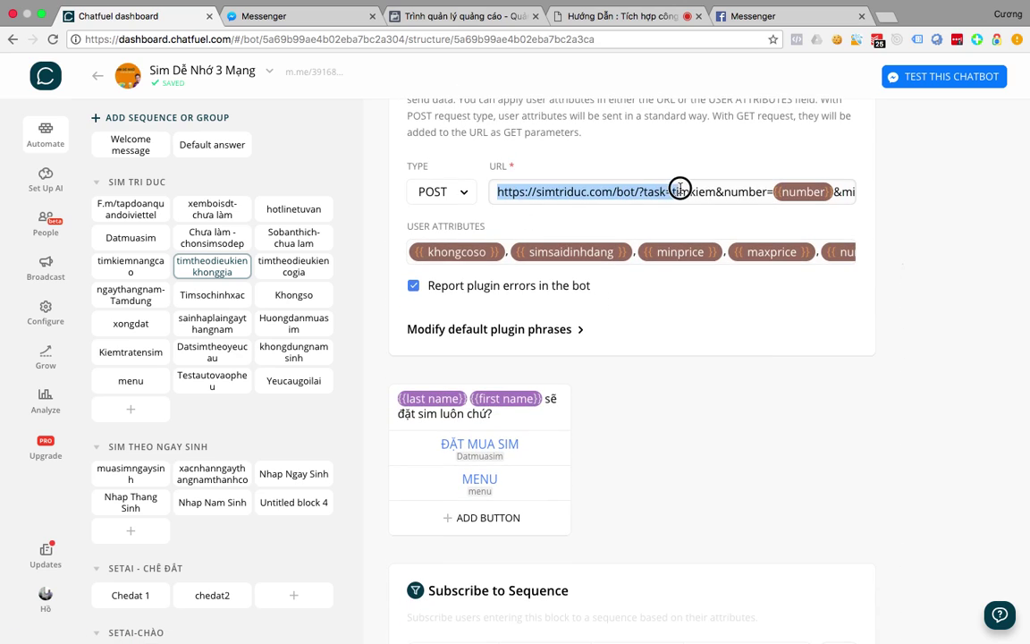
click(667, 467)
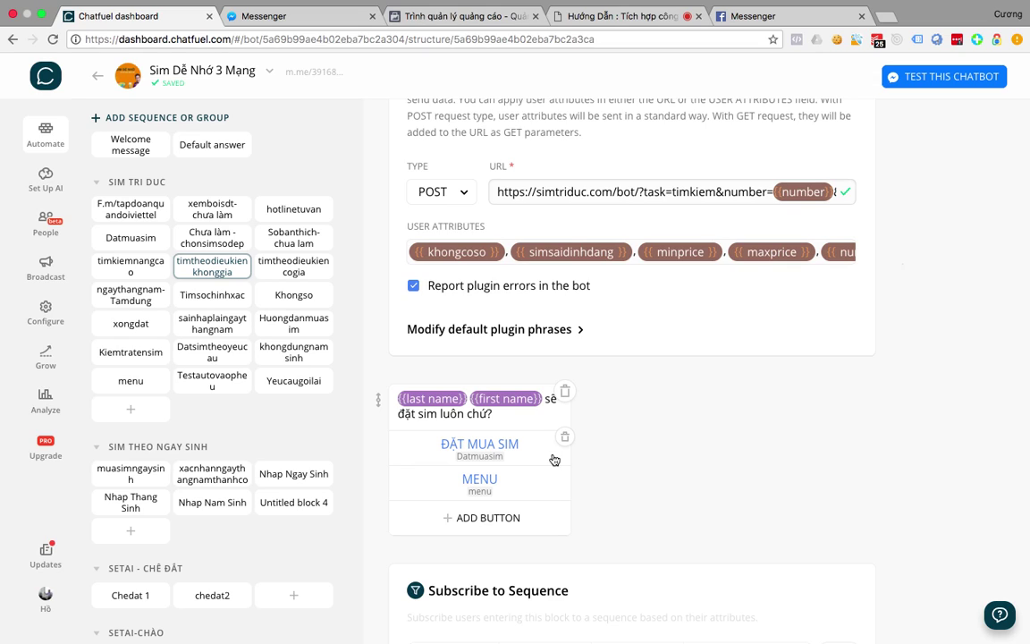
scroll(607, 291, down, 5)
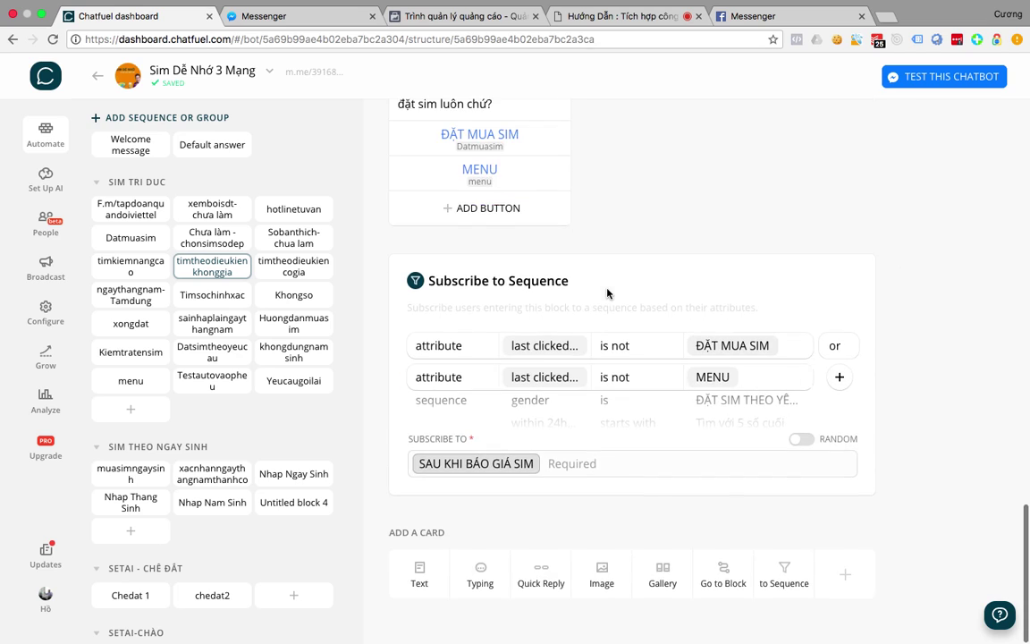
key(ctrl+Up)
click(232, 485)
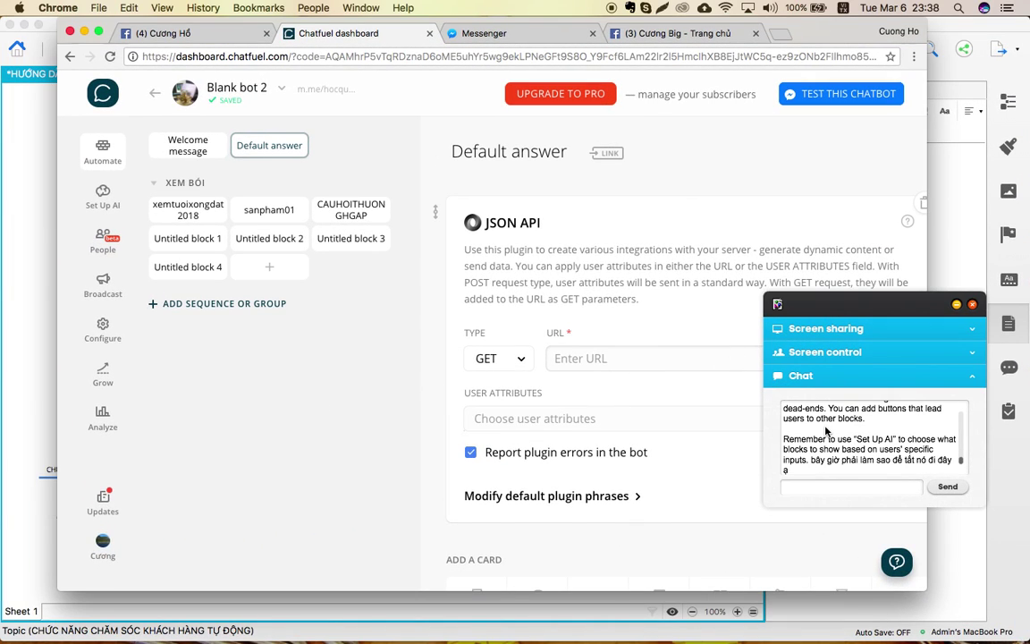
Send '22222' in the GetResponse webinar chat while Blank bot 2's dashboard stays in front.
key(ctrl+Up)
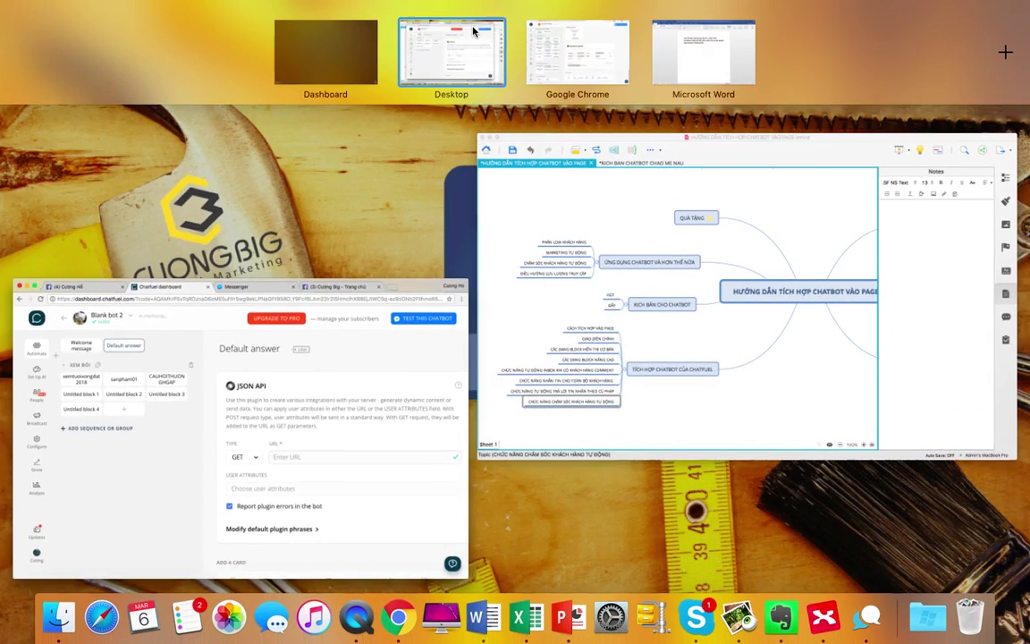
click(575, 51)
click(618, 18)
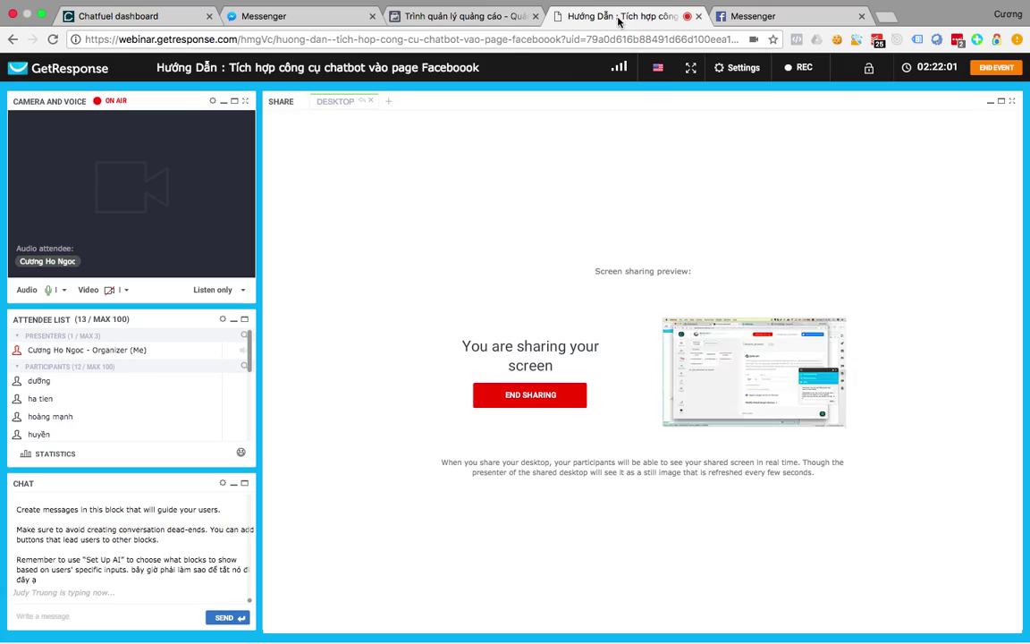
key(ctrl+Up)
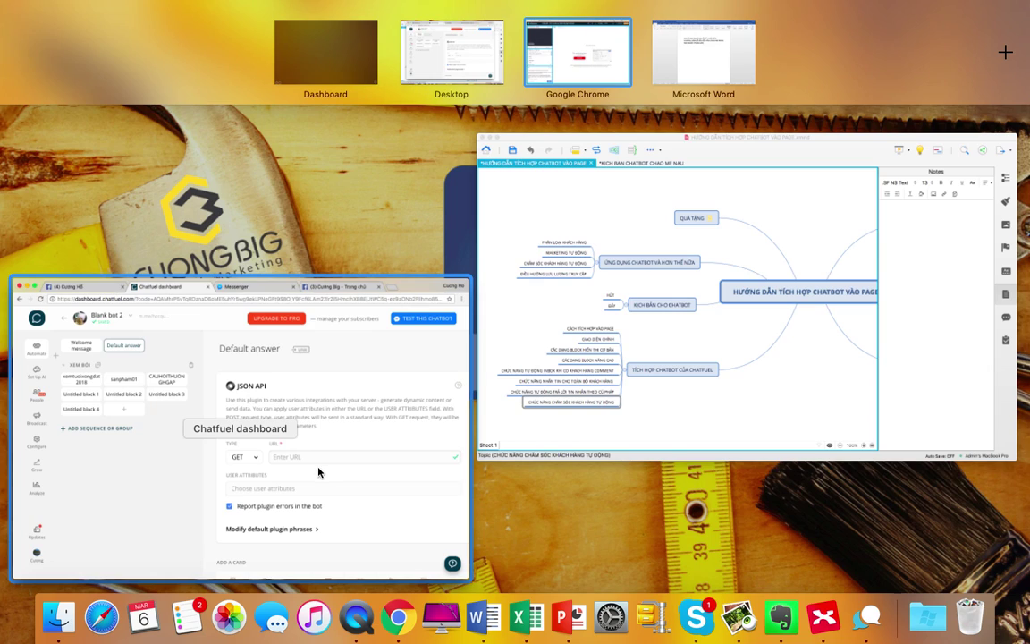
click(319, 472)
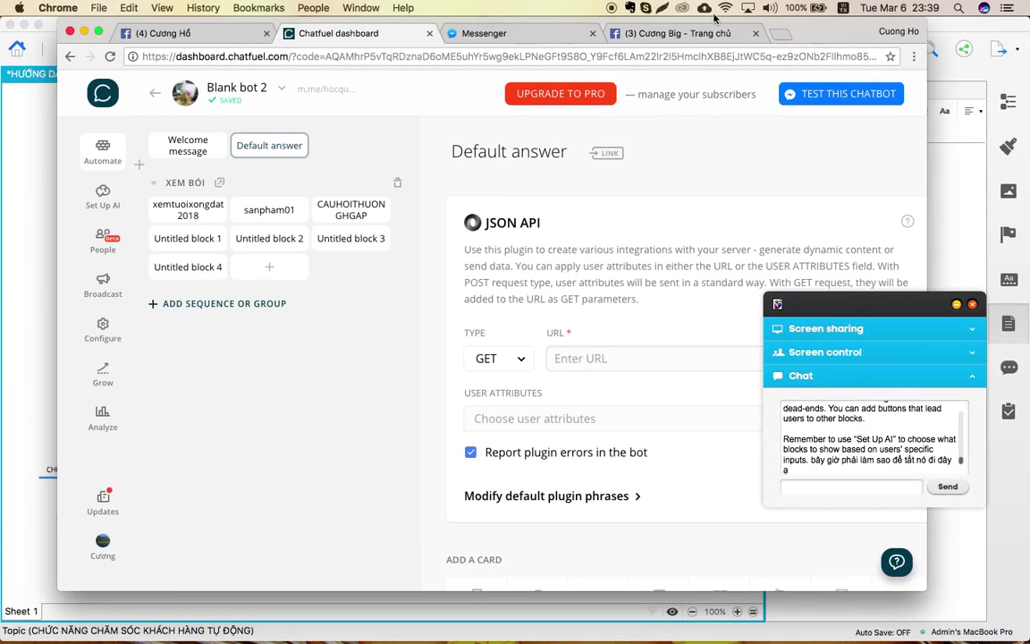
click(808, 488)
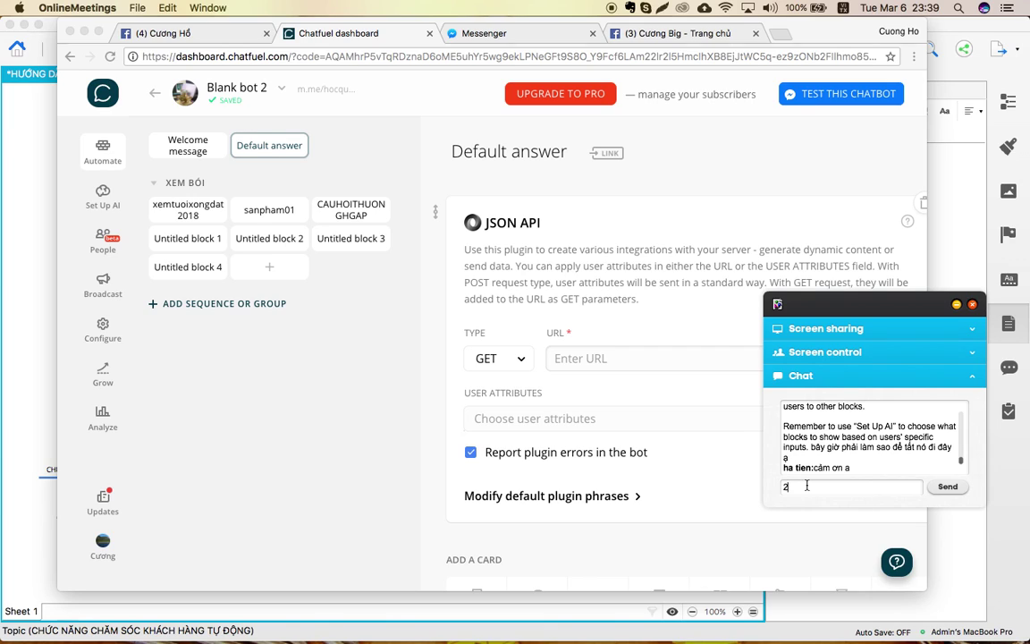
text(22)
key(Return)
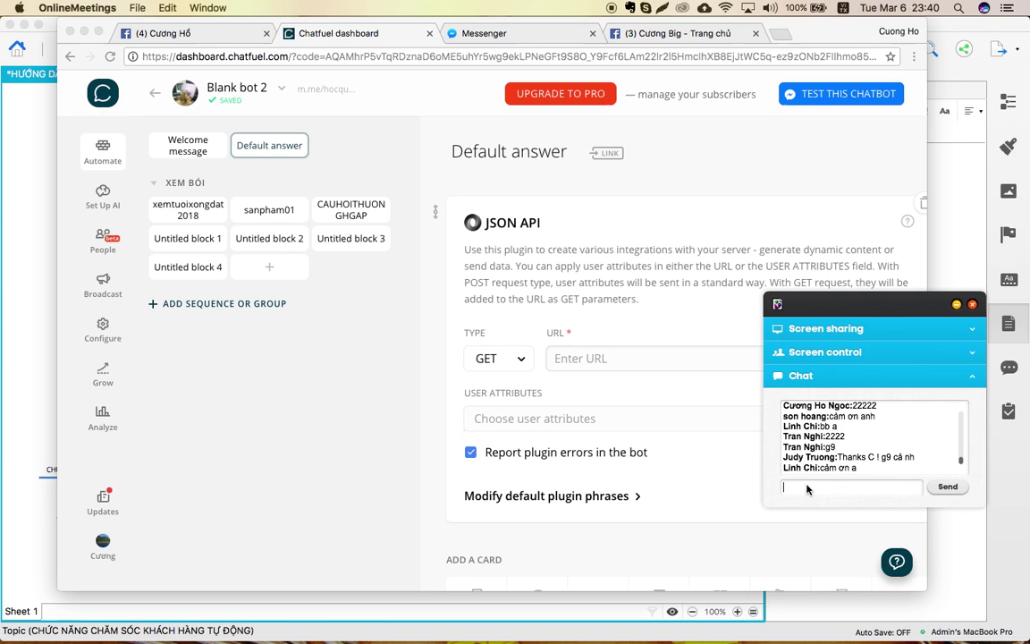
key(ctrl+Up)
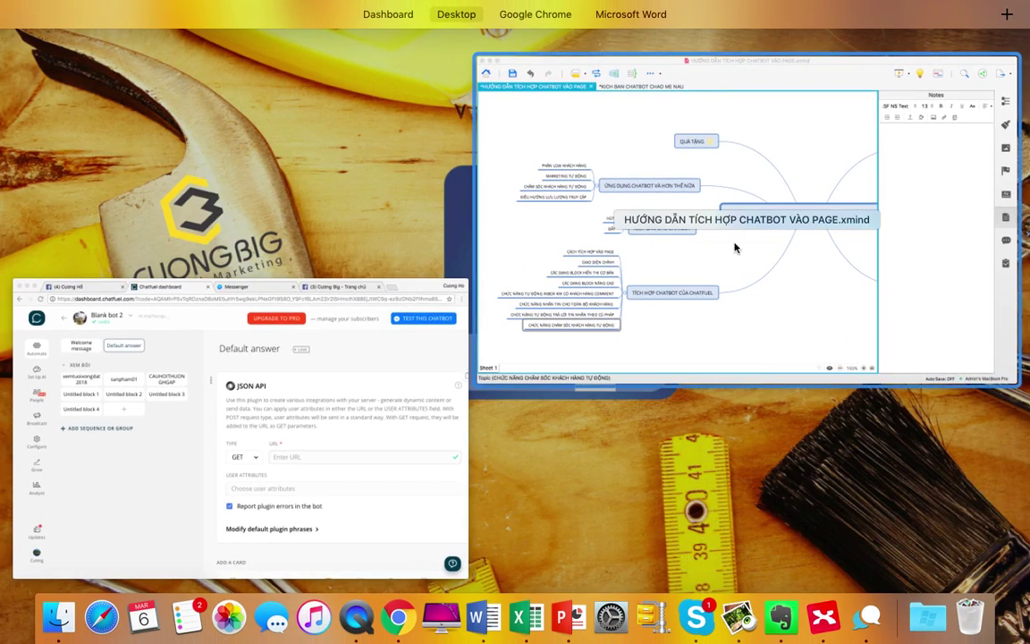
click(735, 248)
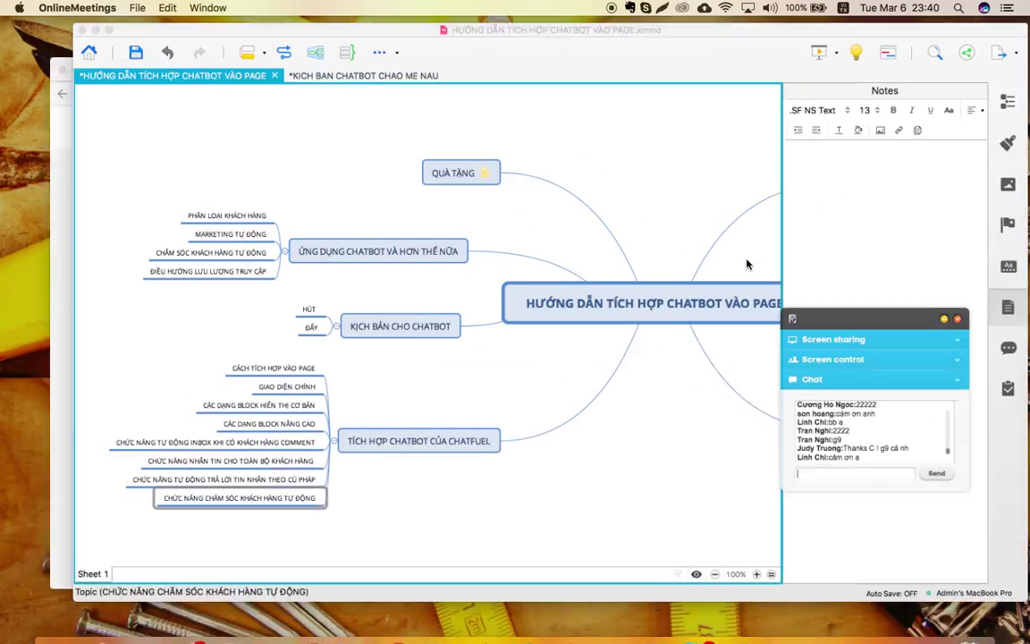
click(672, 232)
drag(872, 221, 872, 309)
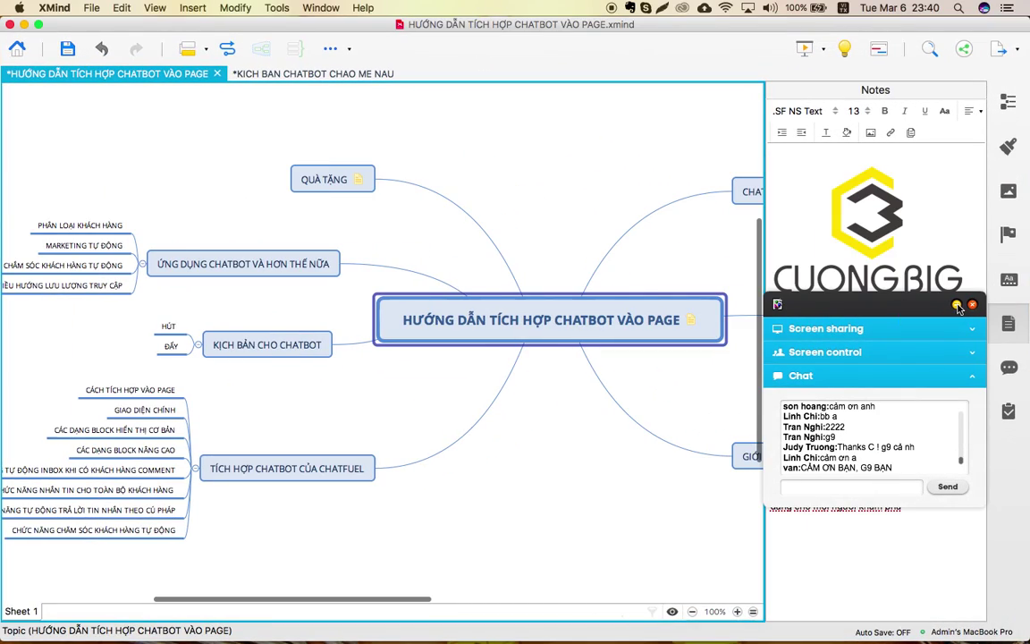
click(872, 313)
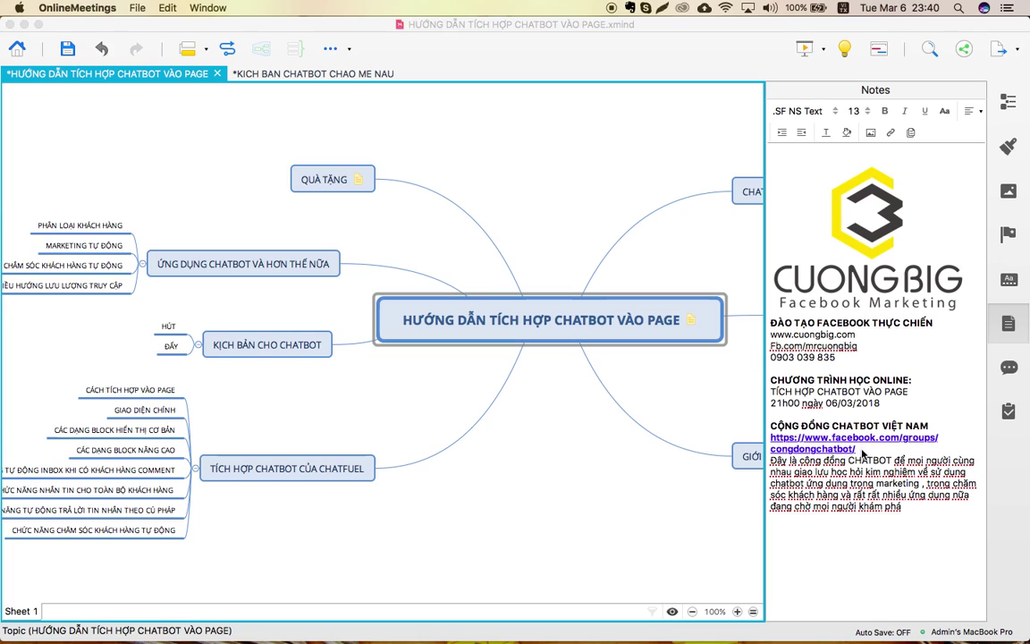
click(876, 450)
drag(875, 450, 767, 438)
key(super+c)
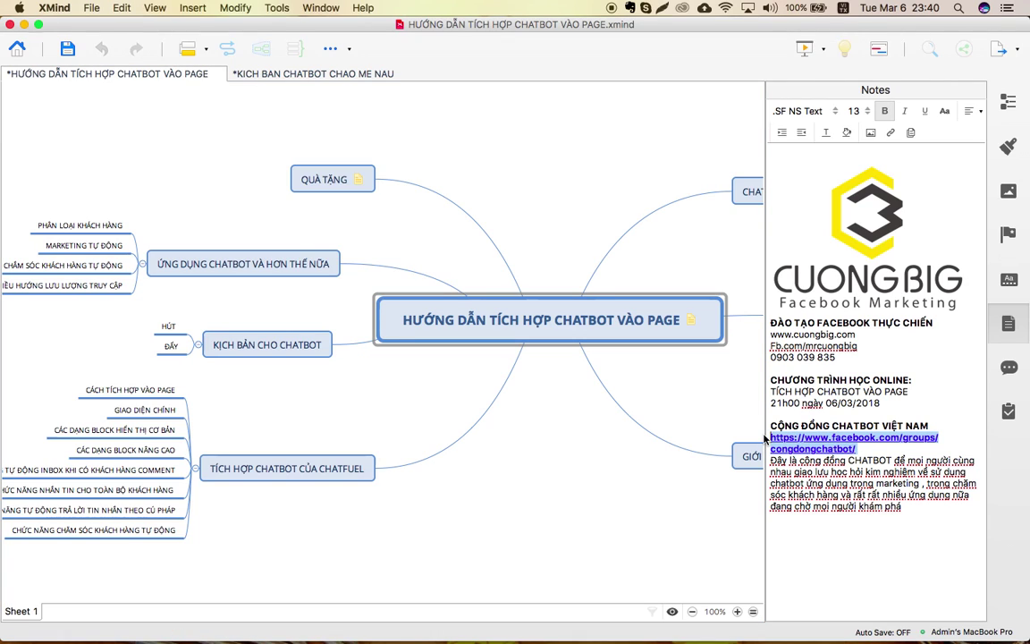
click(910, 447)
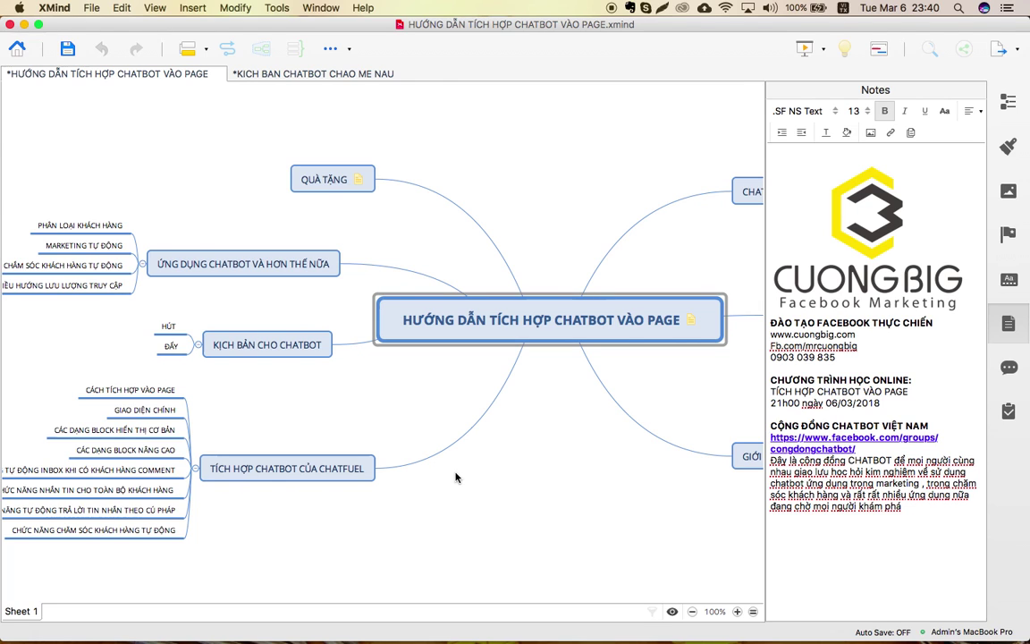
key(ctrl+Up)
click(351, 586)
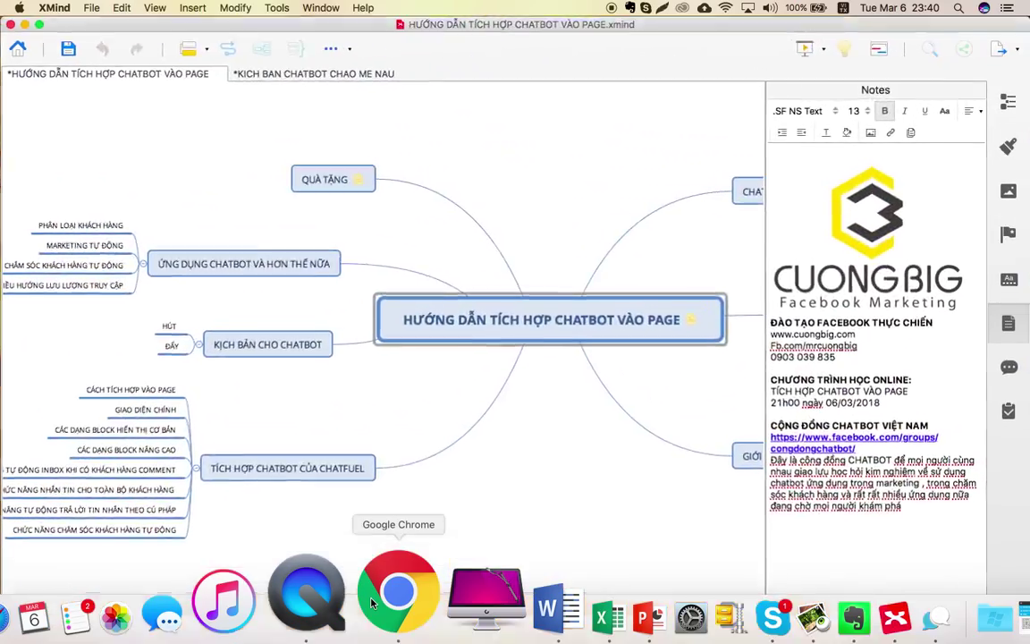
key(ctrl+Up)
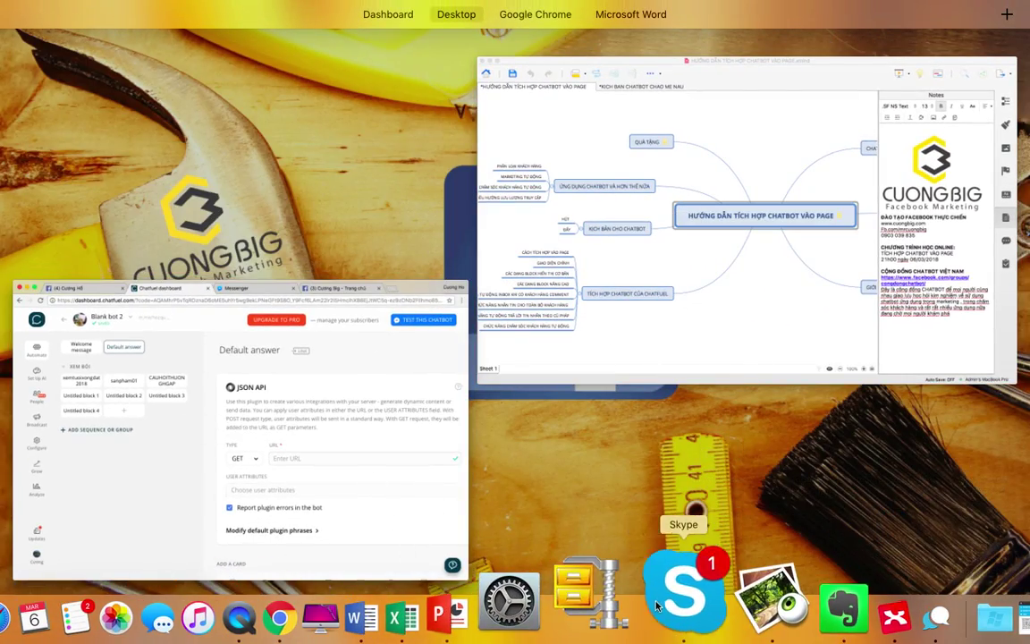
Briefly bring up Skype's conversations, then switch to the full-screen GetResponse webinar space.
click(686, 613)
key(ctrl+Up)
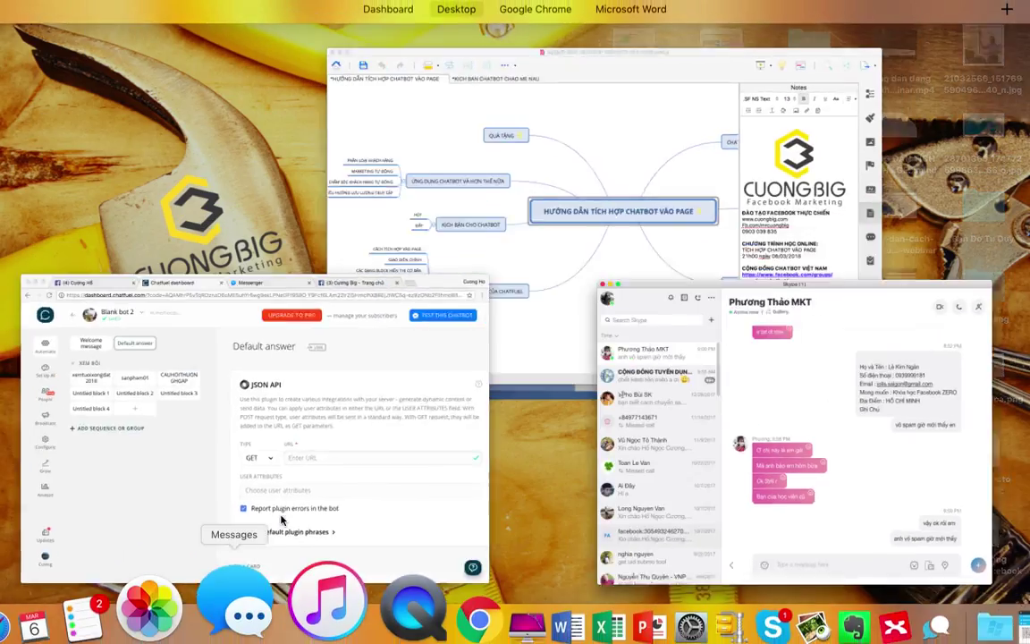
key(ctrl+Up)
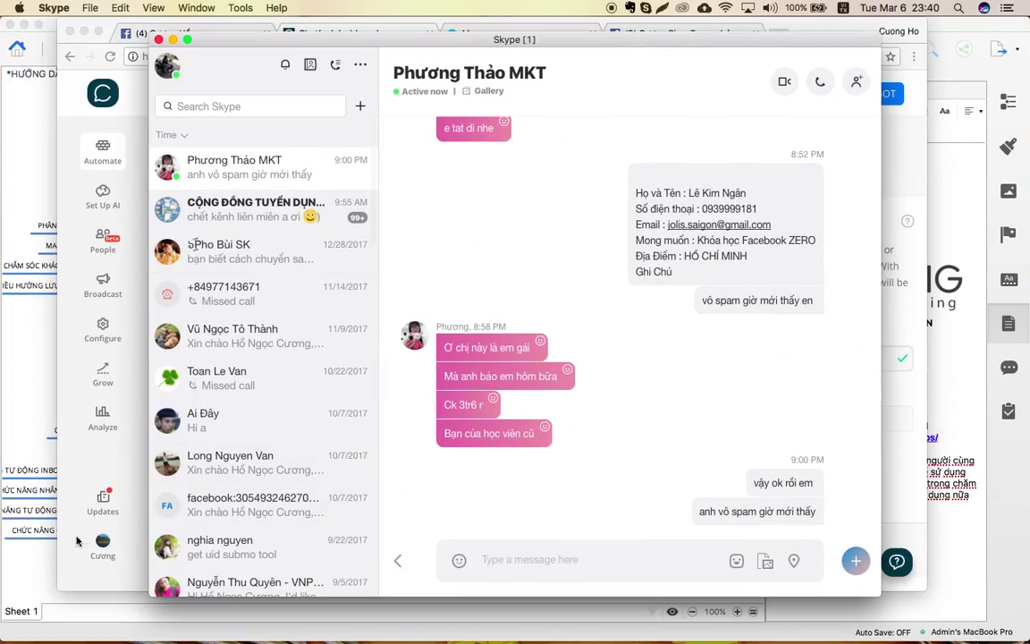
key(ctrl+Up)
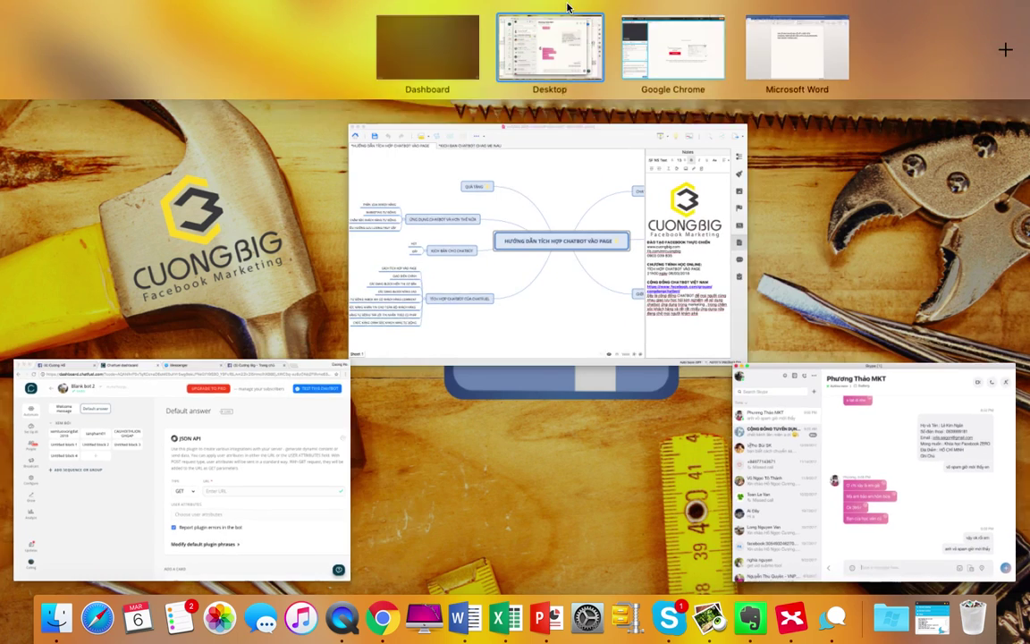
key(ctrl+Right)
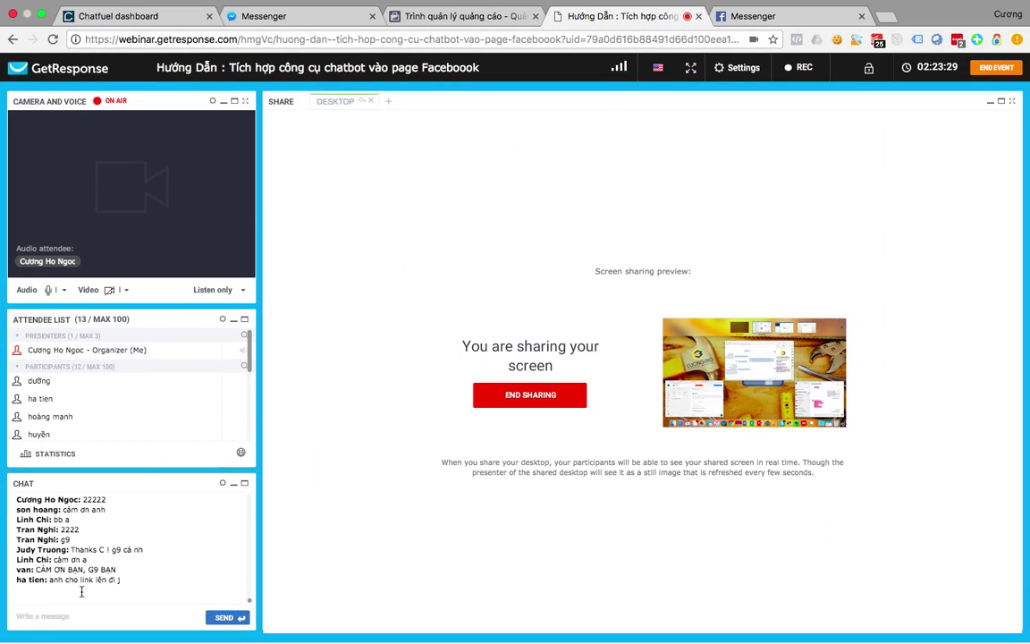
Paste and send the congdongchatbot Facebook group link in the webinar chat.
click(57, 615)
key(super+v)
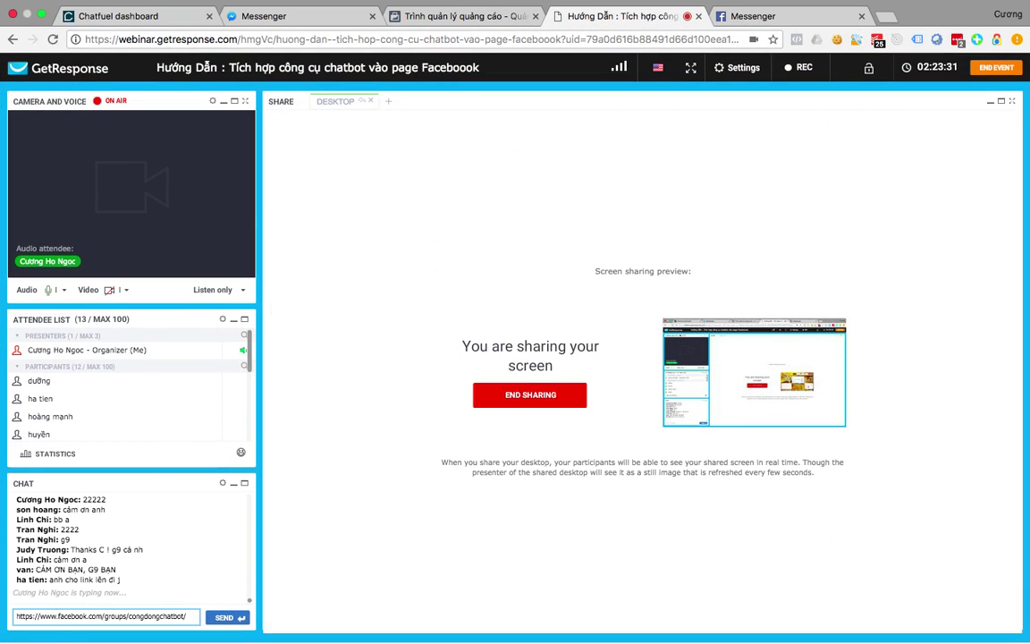
key(Return)
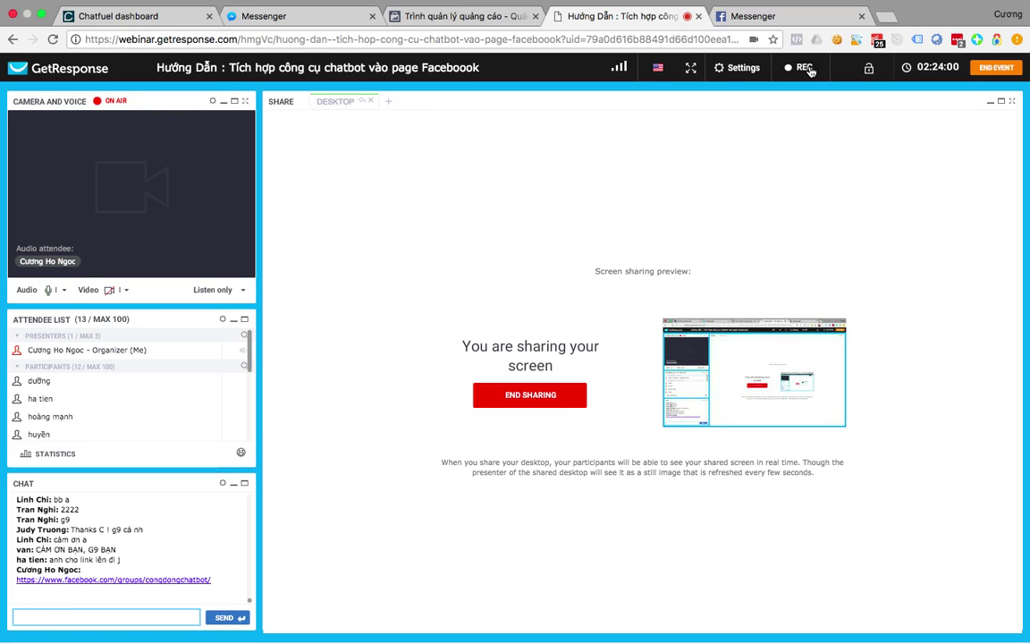
Stop the webinar recording and end the event for everyone.
click(810, 68)
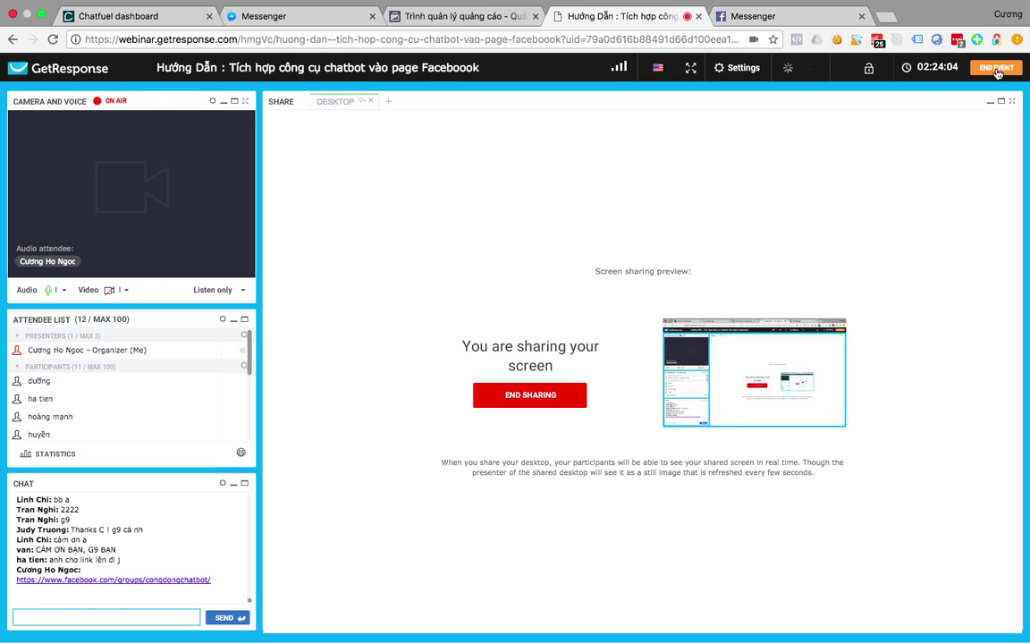
click(997, 71)
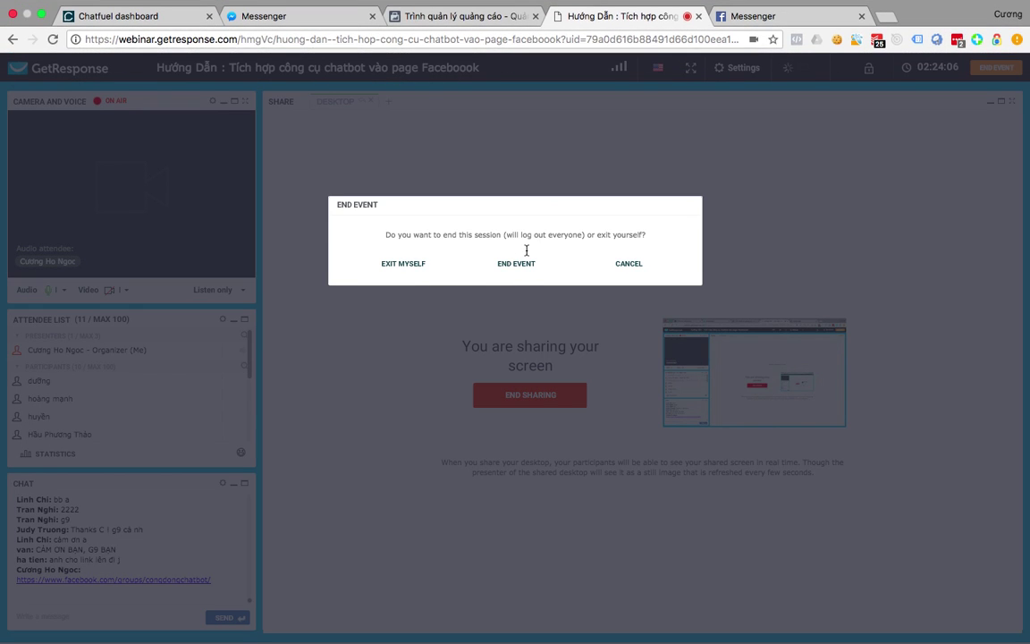
click(510, 264)
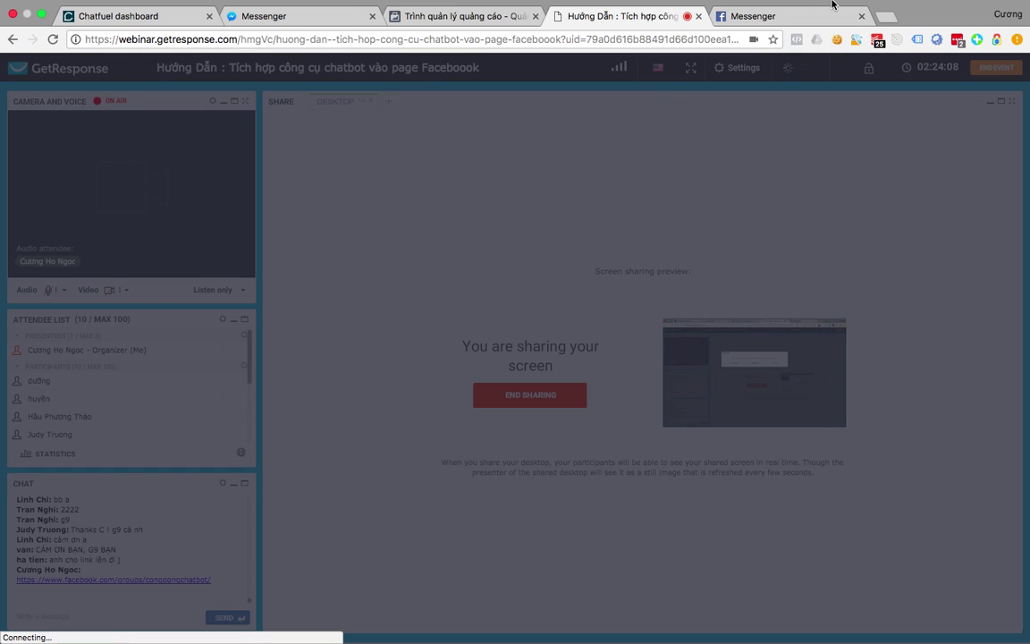